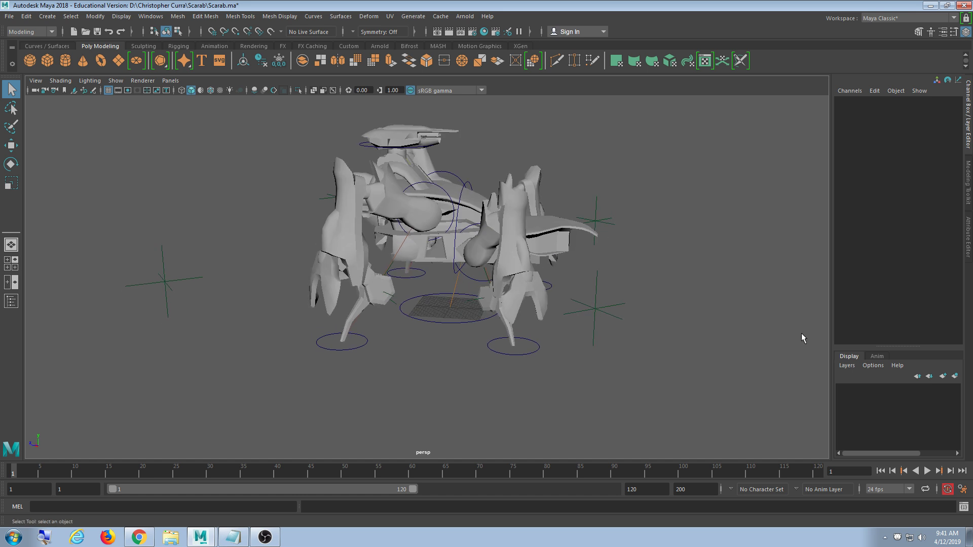
Create a new display layer, open its settings and clear the default name.
drag(908, 347, 908, 269)
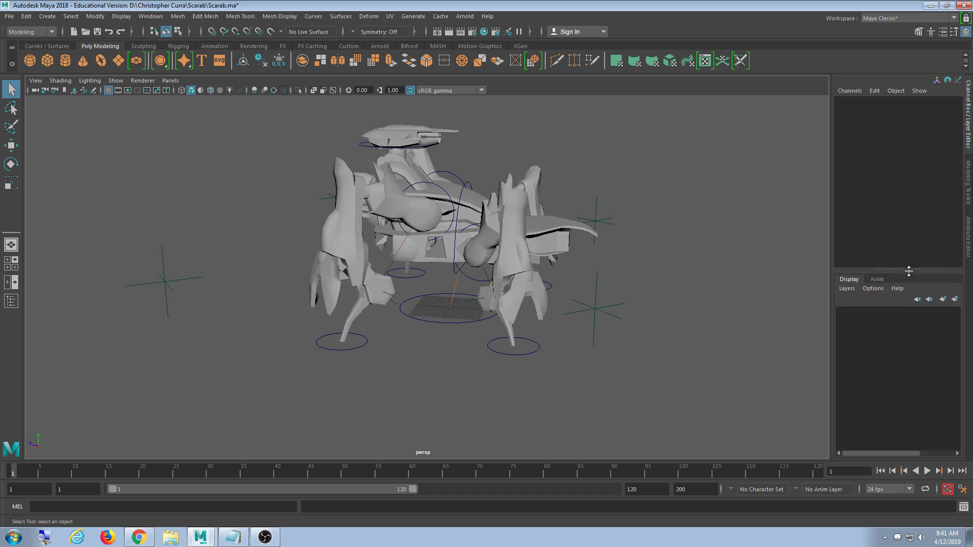
click(955, 299)
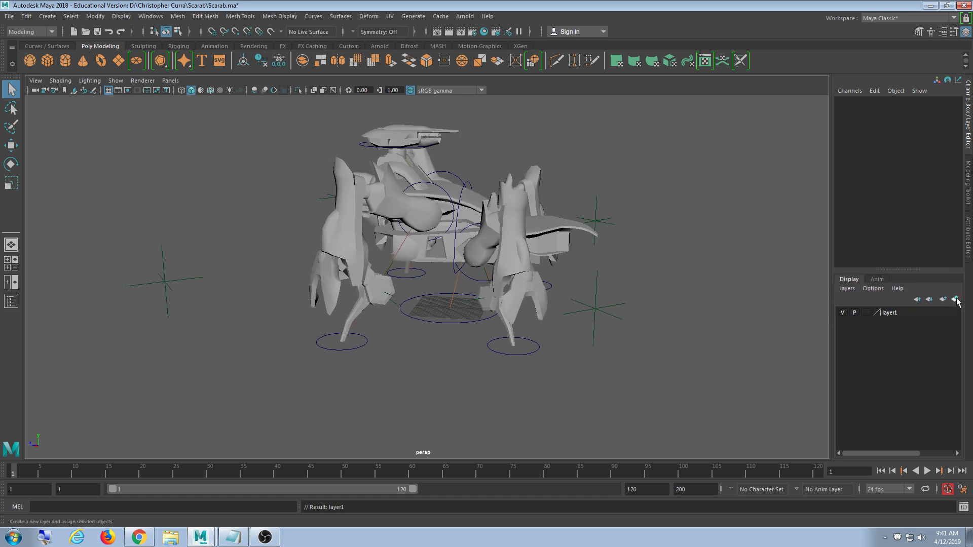
double_click(902, 313)
drag(427, 187, 717, 154)
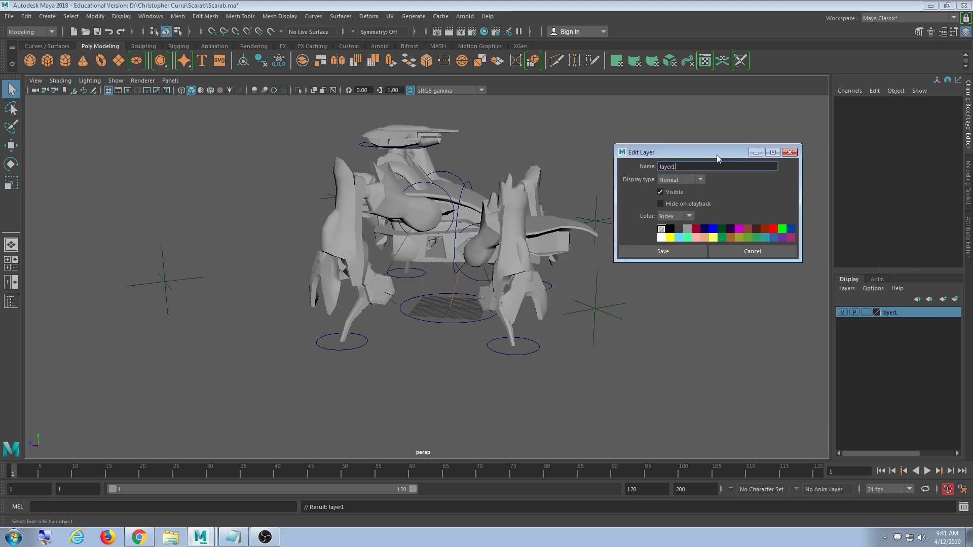
key(BackSpace)
key(BackSpace)
key(BackSpace)
key(BackSpace)
key(BackSpace)
key(BackSpace)
Select the IK handles of the Scarab's legs together in the viewport.
drag(508, 391, 208, 96)
drag(667, 423, 321, 278)
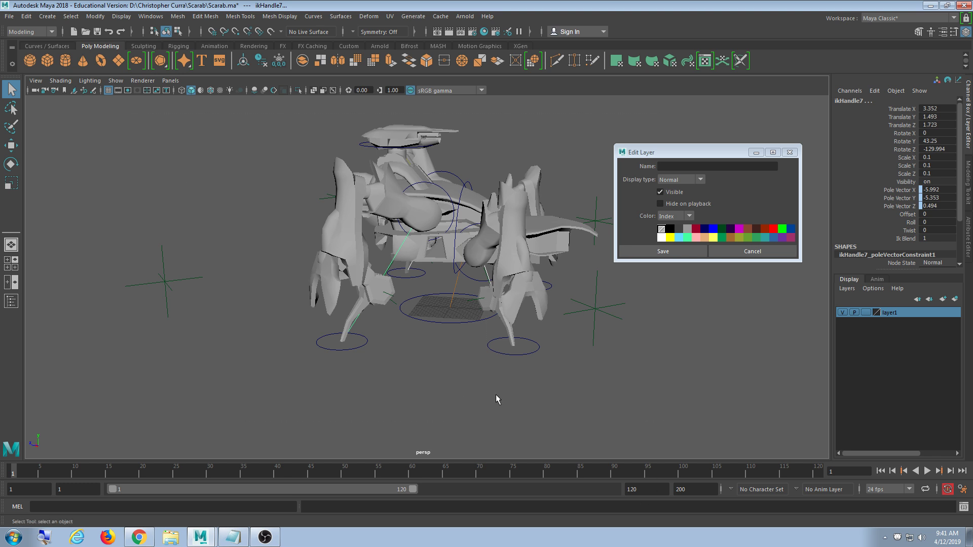
click(579, 393)
click(458, 291)
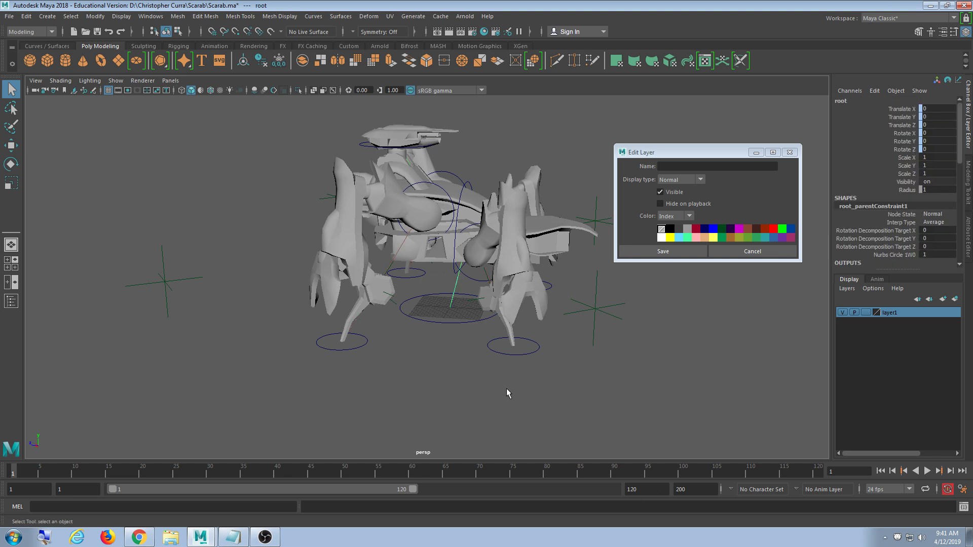
key(ctrl+z)
key(ctrl+z)
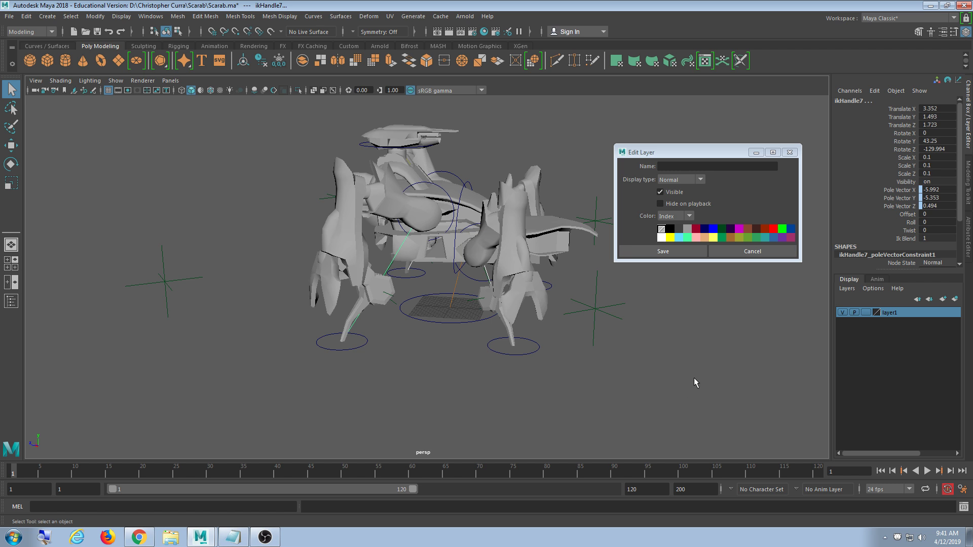
Name the display layer Hidden, save it, and add a second display layer.
drag(688, 153, 694, 143)
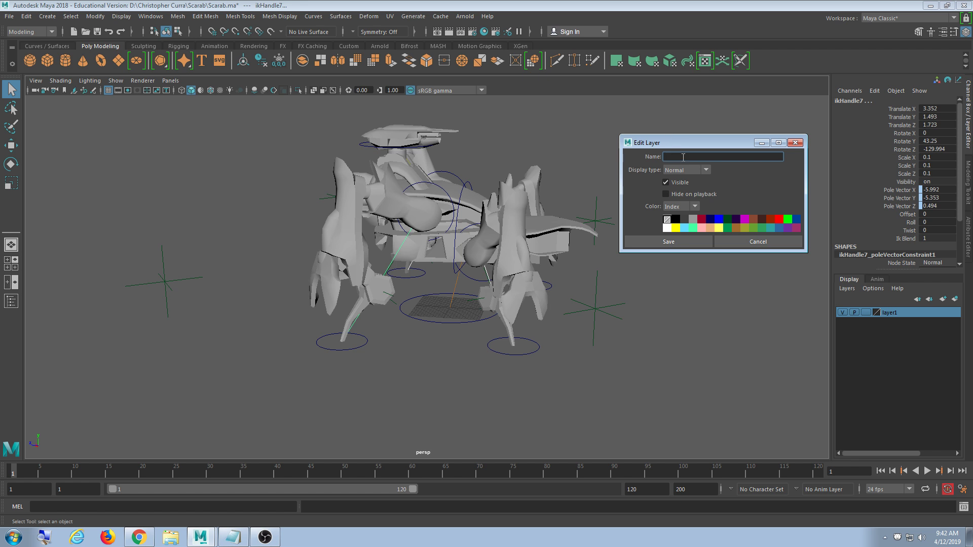
text(Hidden)
click(697, 241)
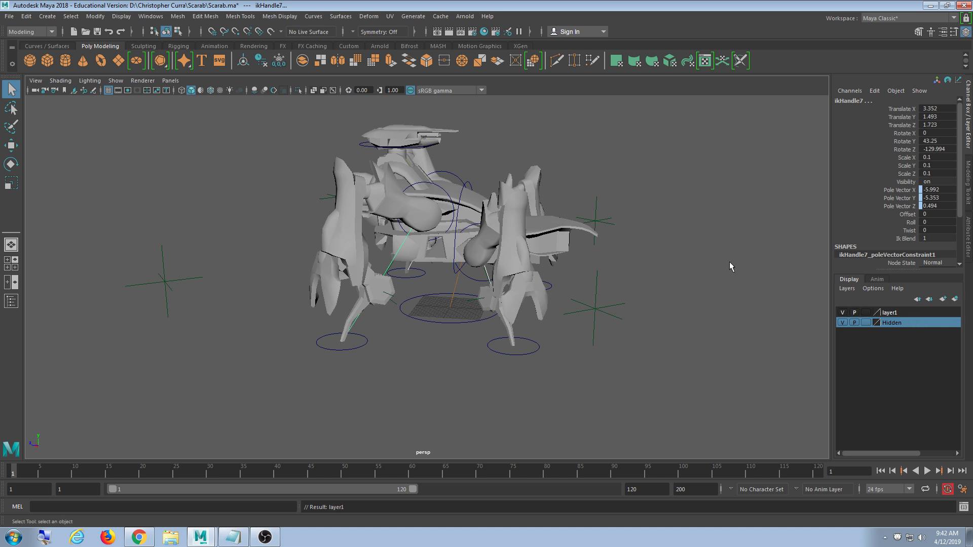
Rename the second display layer as Mesh and save the change.
double_click(909, 316)
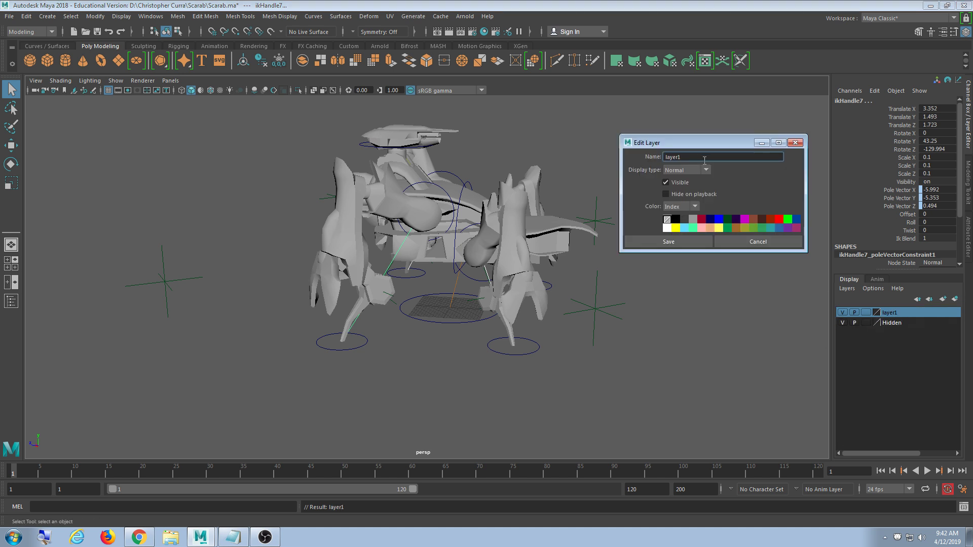
drag(704, 161, 608, 156)
text(Mesh)
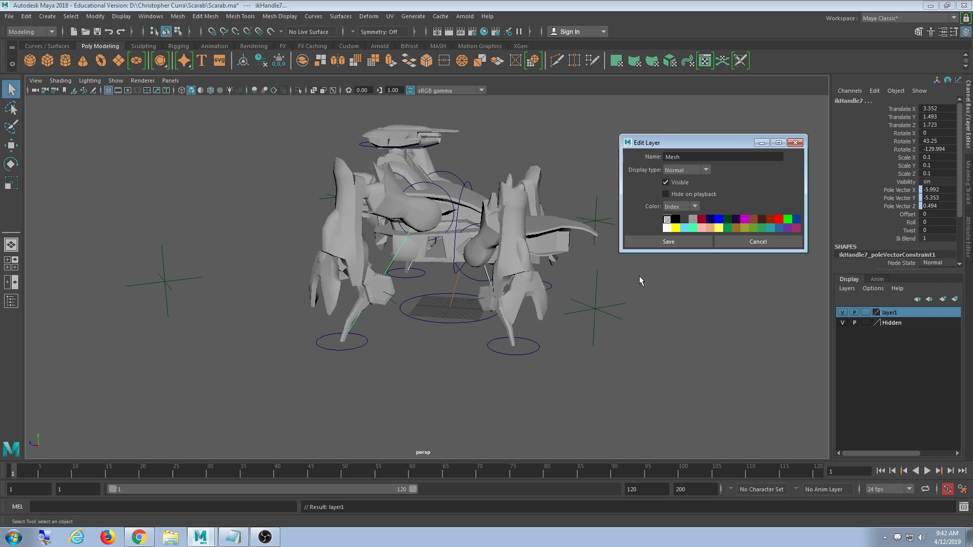
click(653, 241)
Add the selected IK handles to the Hidden layer and switch off that layer's visibility.
alt+drag(728, 398, 702, 377)
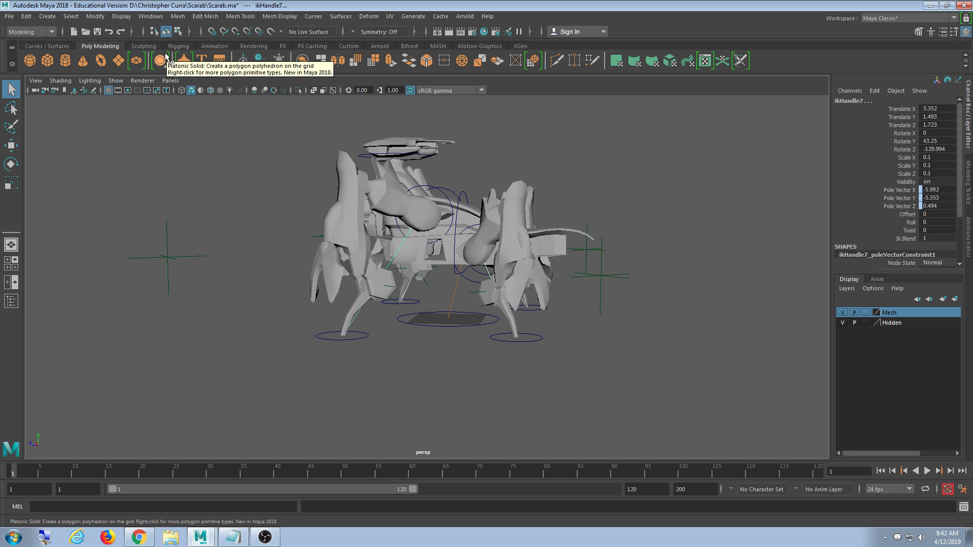
click(573, 344)
drag(684, 388, 278, 100)
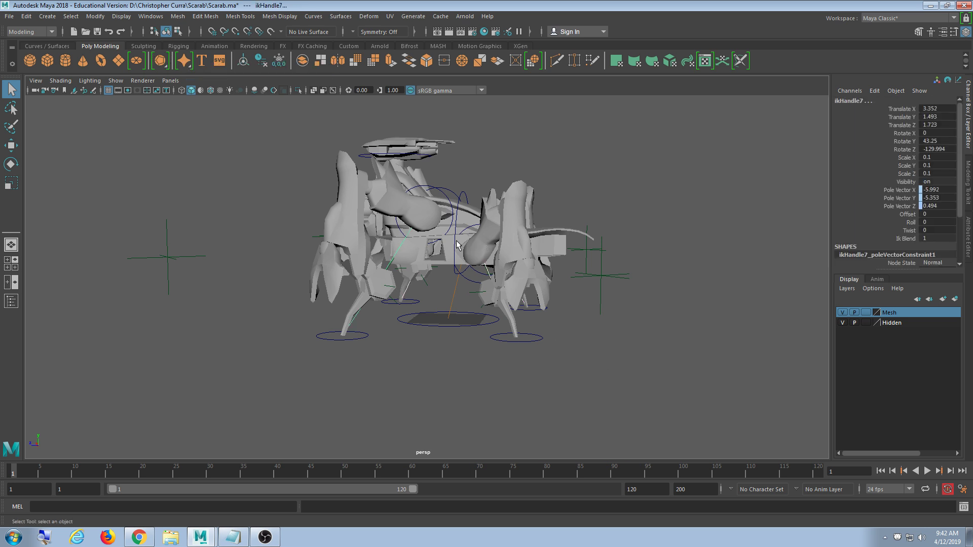
right_click(903, 325)
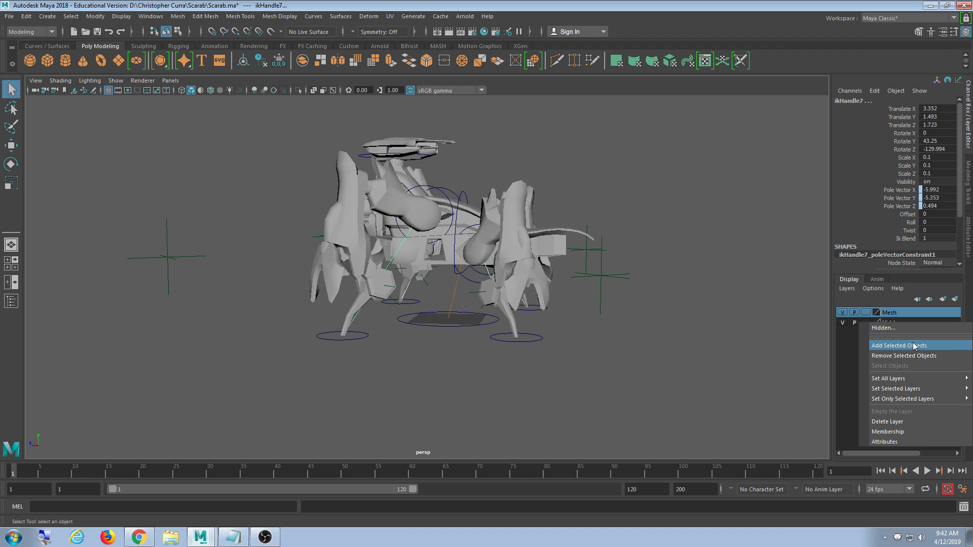
click(914, 346)
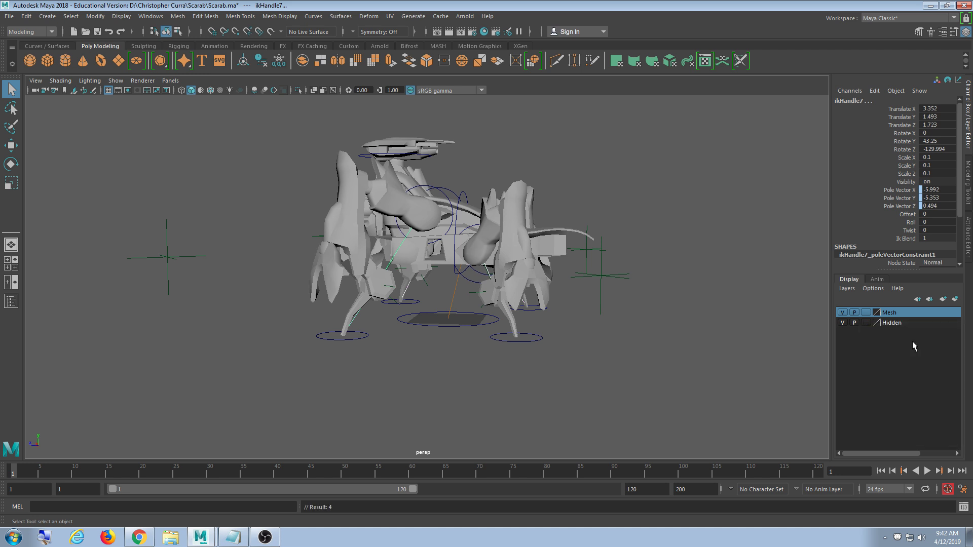
click(842, 322)
Select the remaining root joint of the skeleton and add it to the Hidden layer.
drag(299, 137, 724, 274)
click(776, 372)
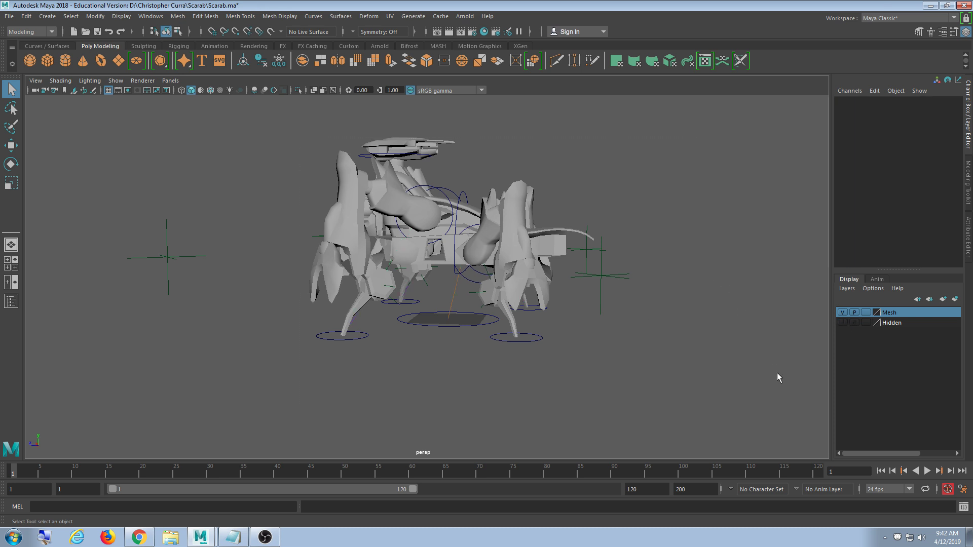
drag(777, 372, 117, 86)
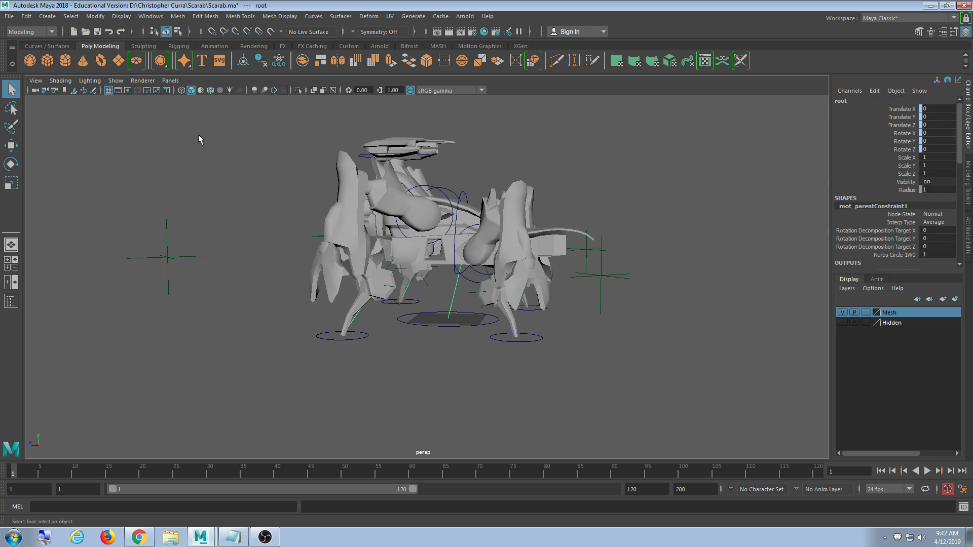
click(202, 116)
drag(202, 115, 716, 401)
right_click(916, 323)
click(928, 344)
click(693, 423)
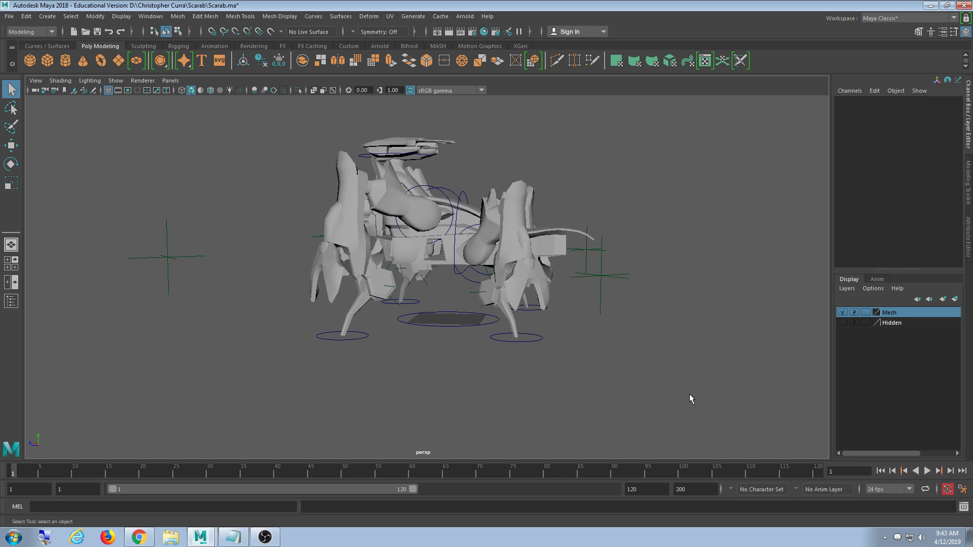
alt+drag(670, 354, 615, 336)
click(507, 251)
shift+click(354, 246)
shift+click(373, 289)
click(400, 342)
click(509, 230)
alt+drag(509, 231, 510, 292)
click(447, 154)
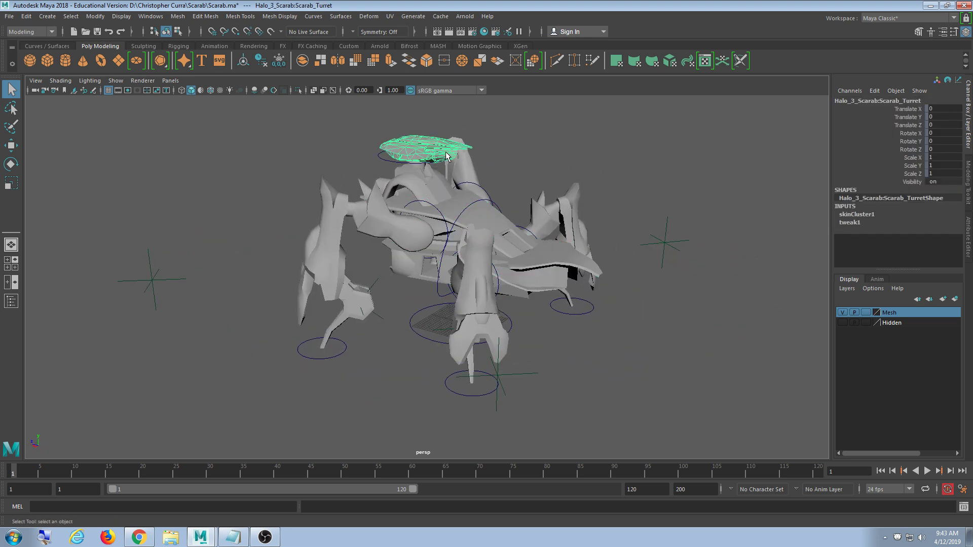
click(636, 376)
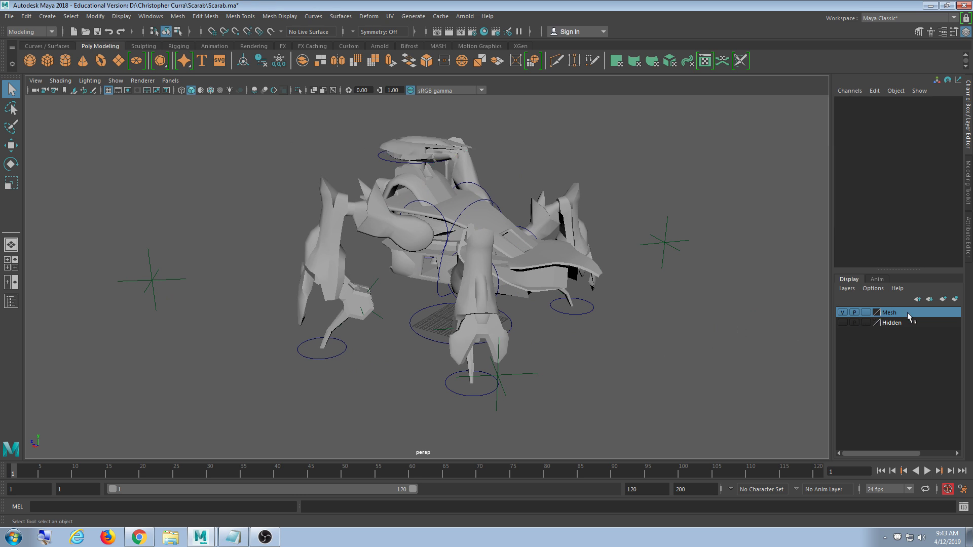
Limit the viewport display to polygon objects only.
click(115, 80)
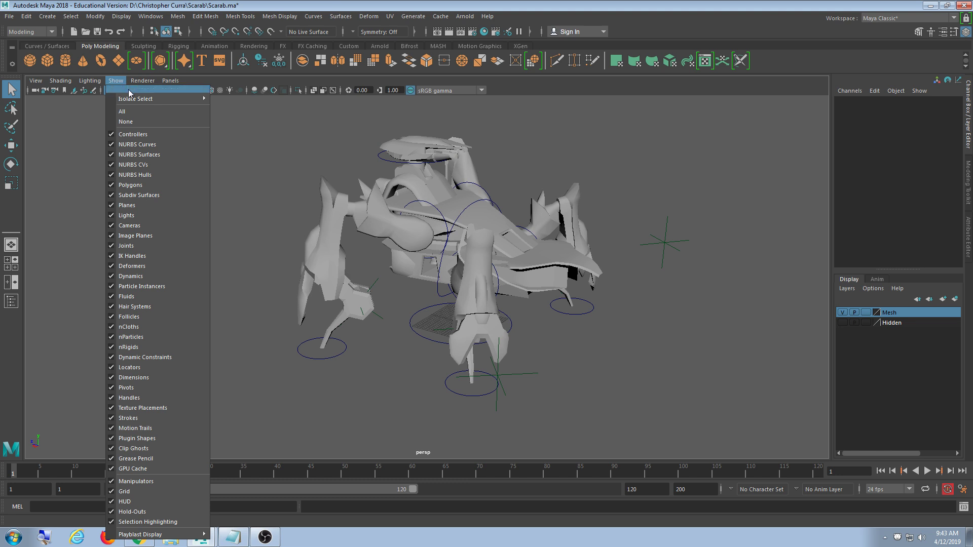
click(126, 122)
click(115, 81)
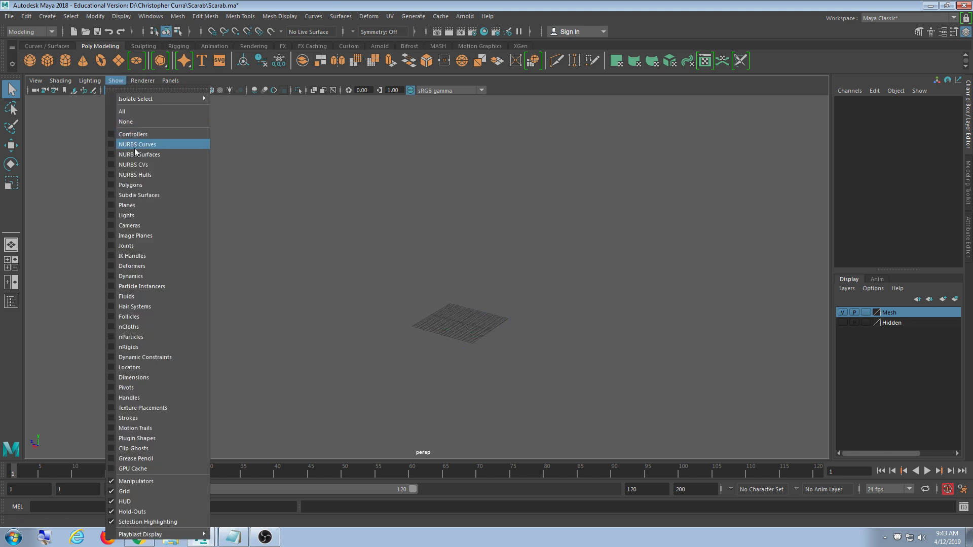
click(139, 185)
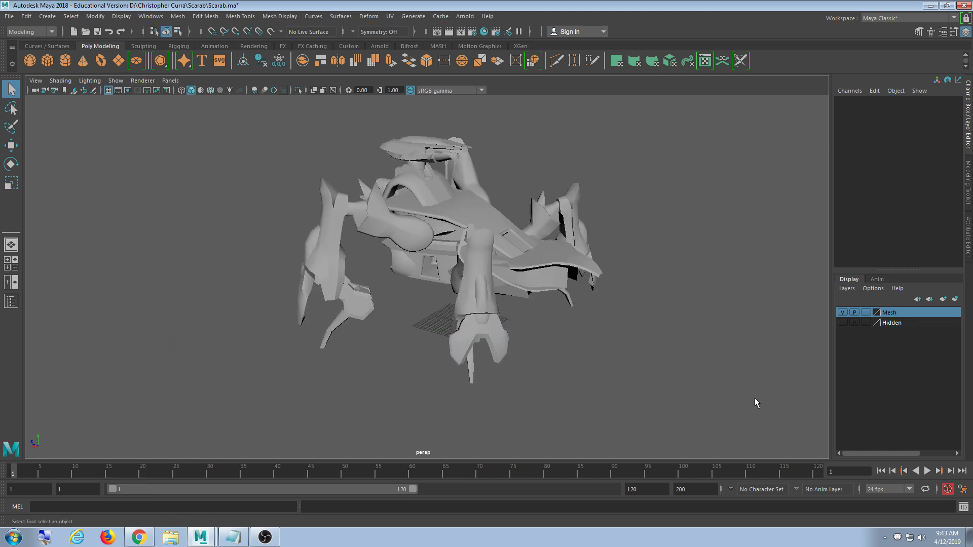
Select all of the Scarab's polygon meshes and add them to the Mesh layer.
drag(743, 409, 190, 107)
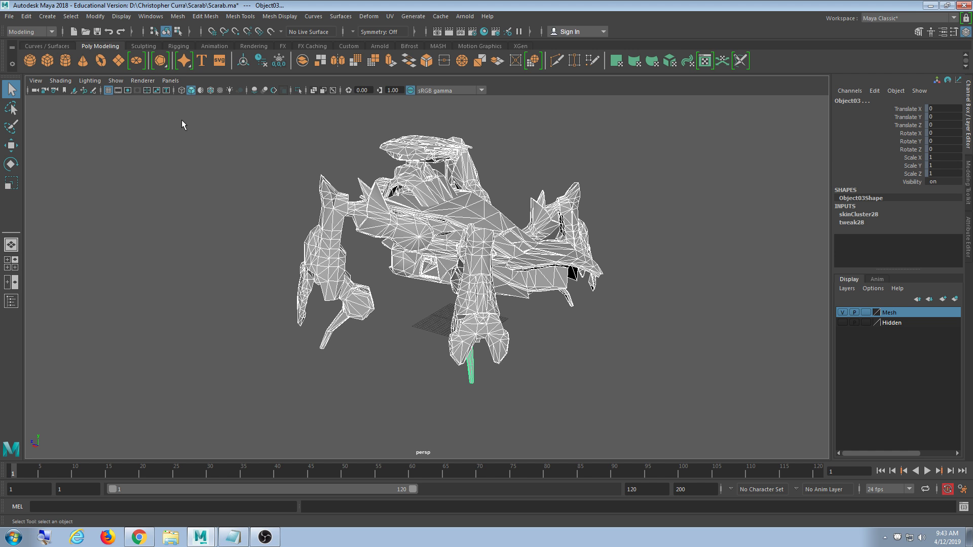
right_click(915, 315)
click(923, 338)
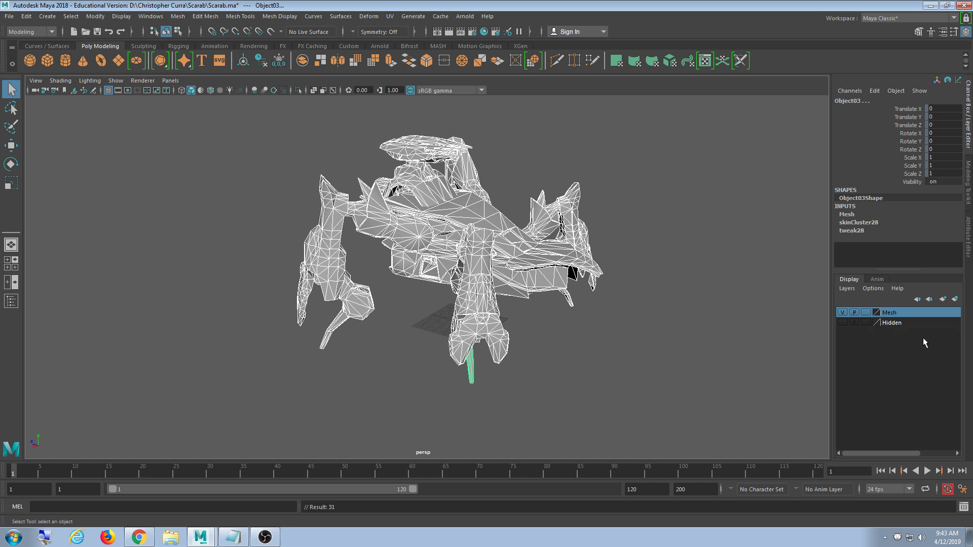
Show all object types in the viewport again and set the Mesh layer to Reference.
click(115, 81)
click(126, 110)
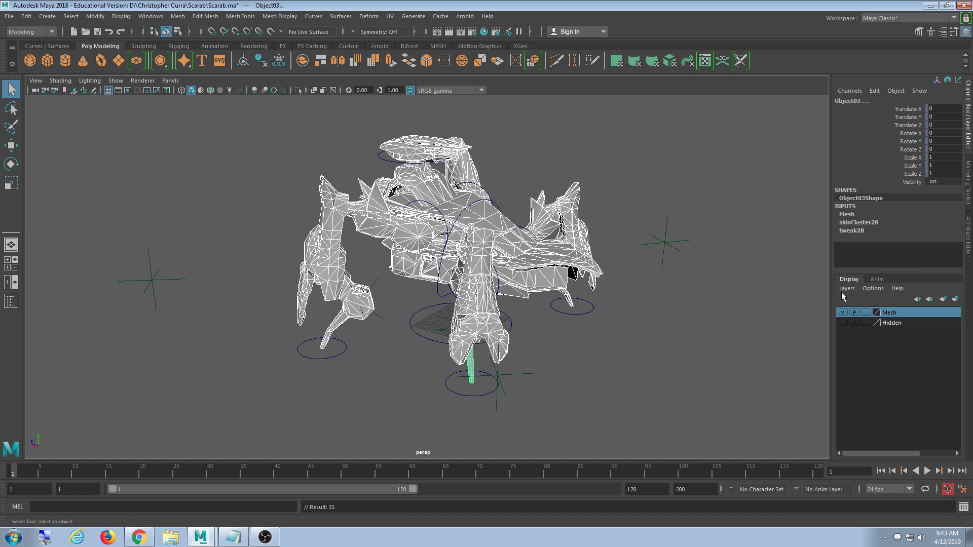
click(866, 312)
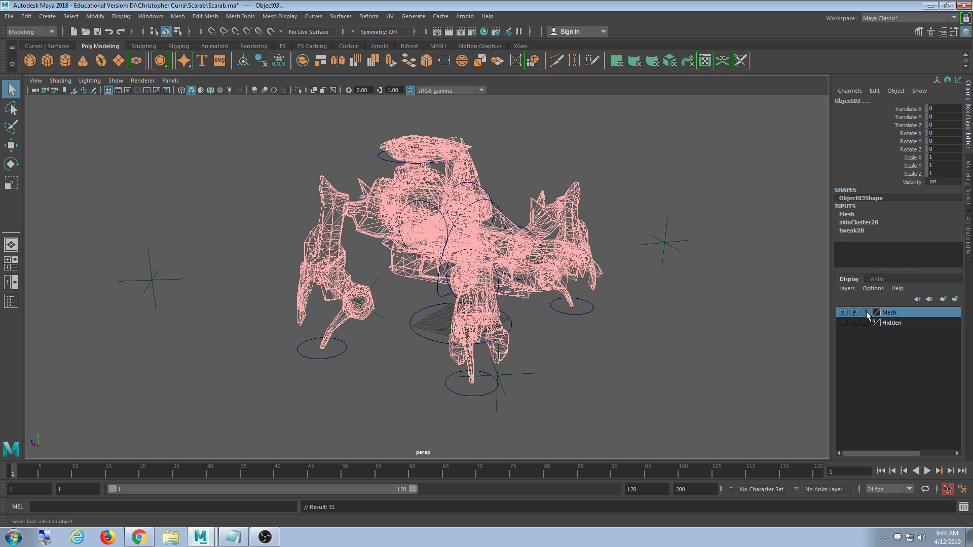
click(865, 313)
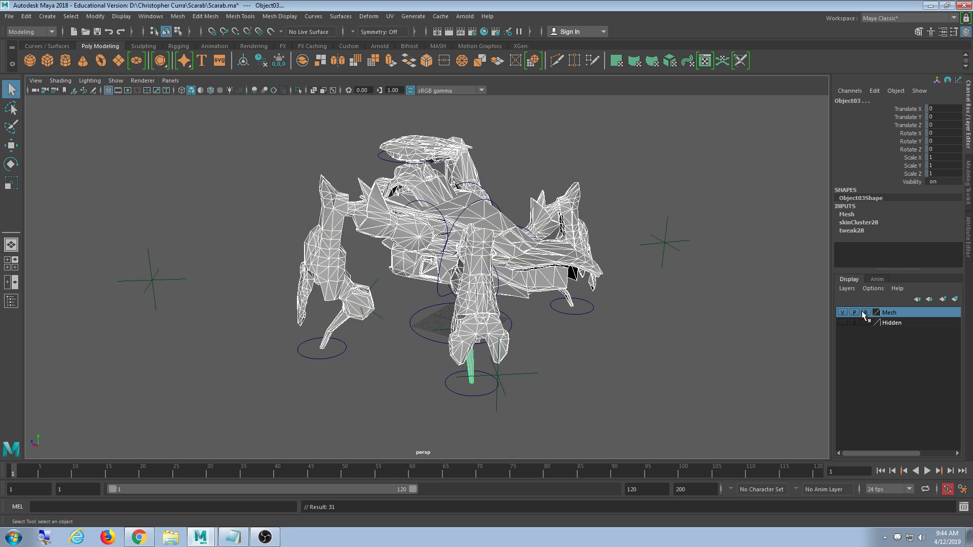
Box-select across the whole rig to check which objects can still be selected, and clear the selection.
click(724, 315)
drag(726, 405, 182, 134)
click(723, 176)
drag(755, 125, 323, 285)
click(734, 415)
key(ctrl+z)
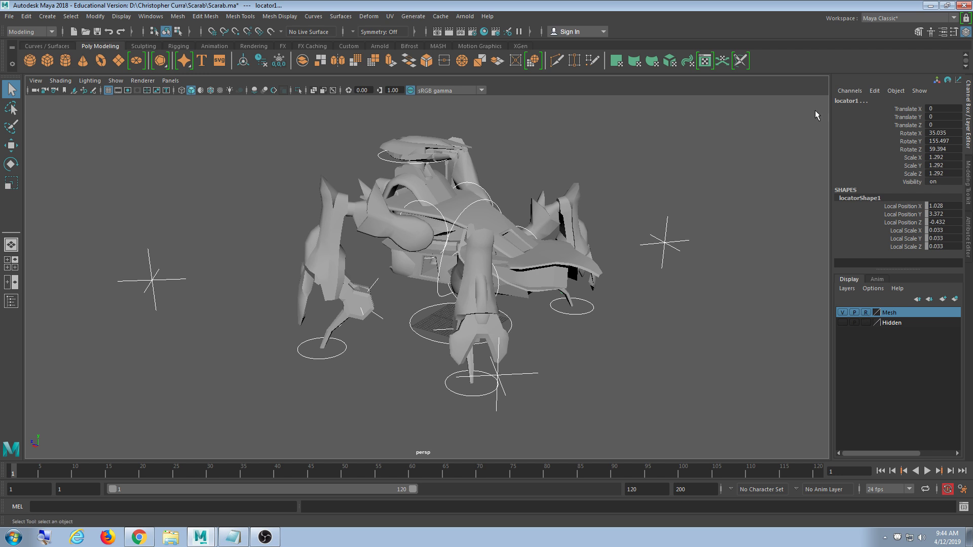
drag(789, 418, 1, 56)
click(262, 152)
scroll(260, 156, down, 2)
drag(90, 148, 836, 434)
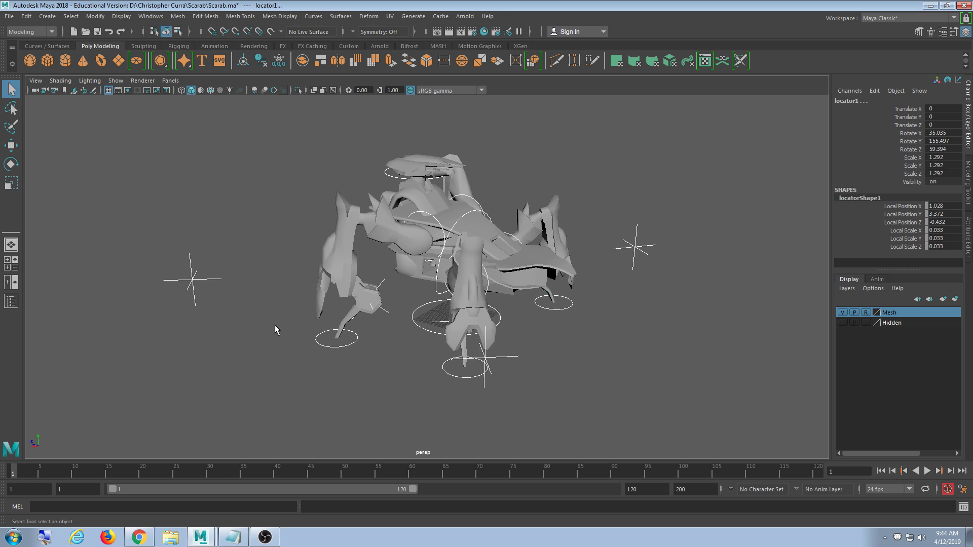
click(622, 402)
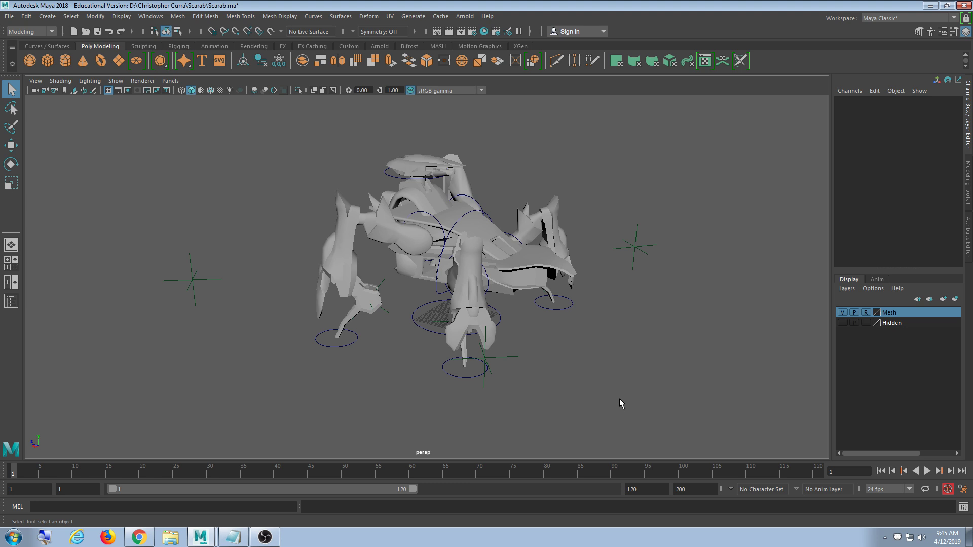
Examine the Scarab rig and its control curves and locators from several angles and distances.
alt+drag(609, 395, 658, 339)
scroll(658, 339, down, 3)
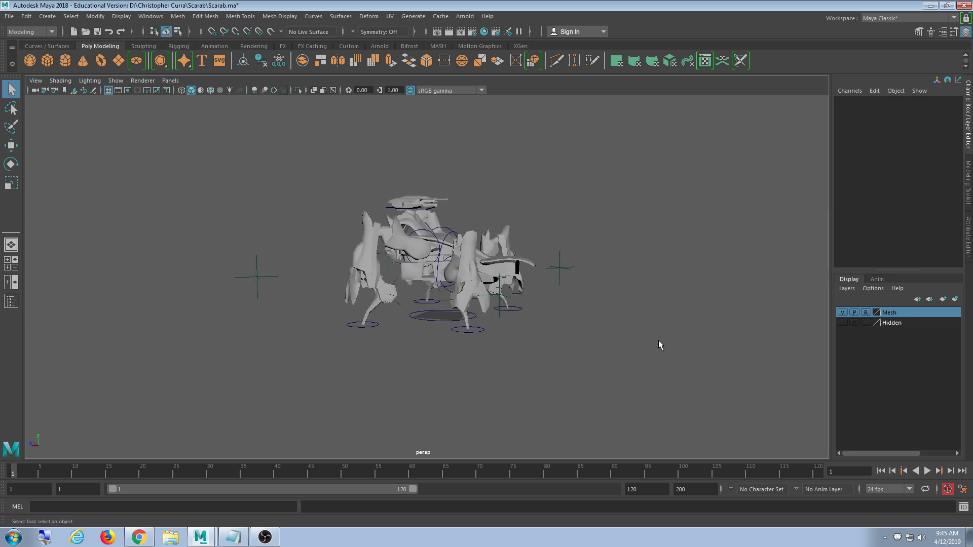
scroll(655, 344, up, 5)
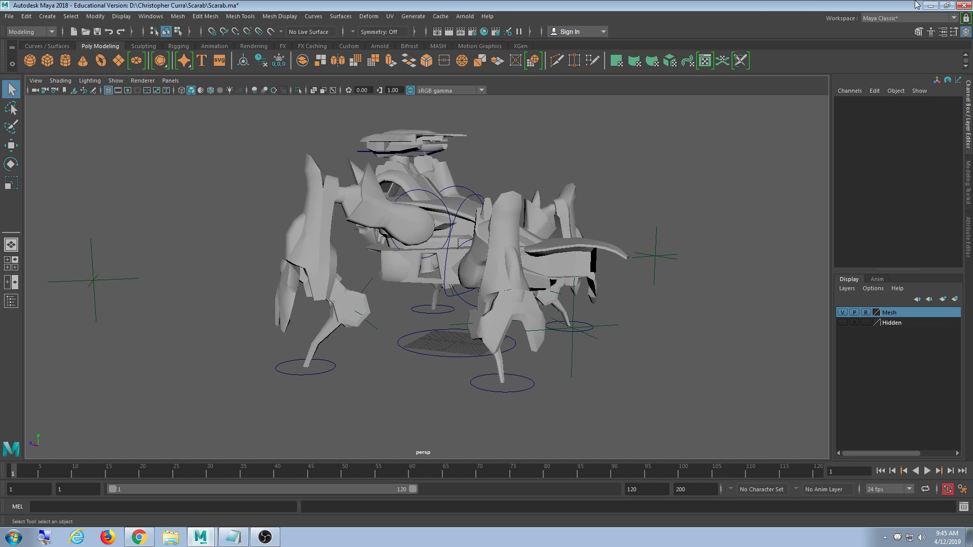
alt+drag(798, 201, 761, 214)
scroll(735, 219, down, 3)
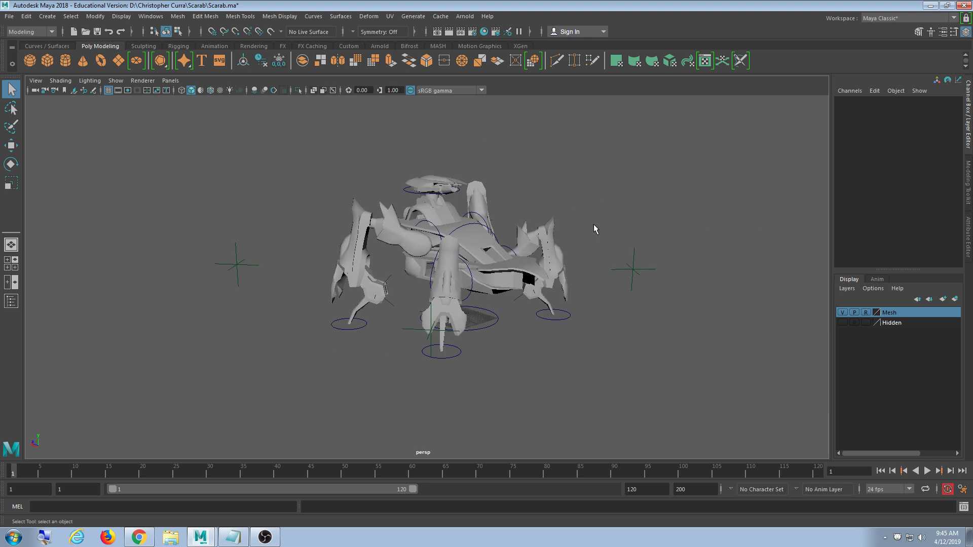
alt+drag(591, 218, 532, 223)
scroll(533, 223, up, 2)
scroll(533, 223, down, 3)
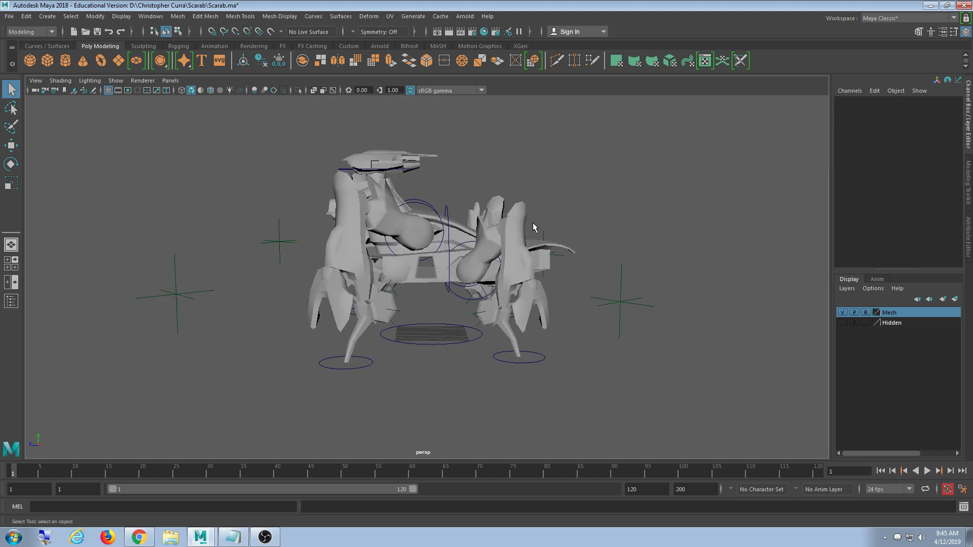
alt+drag(523, 239, 417, 248)
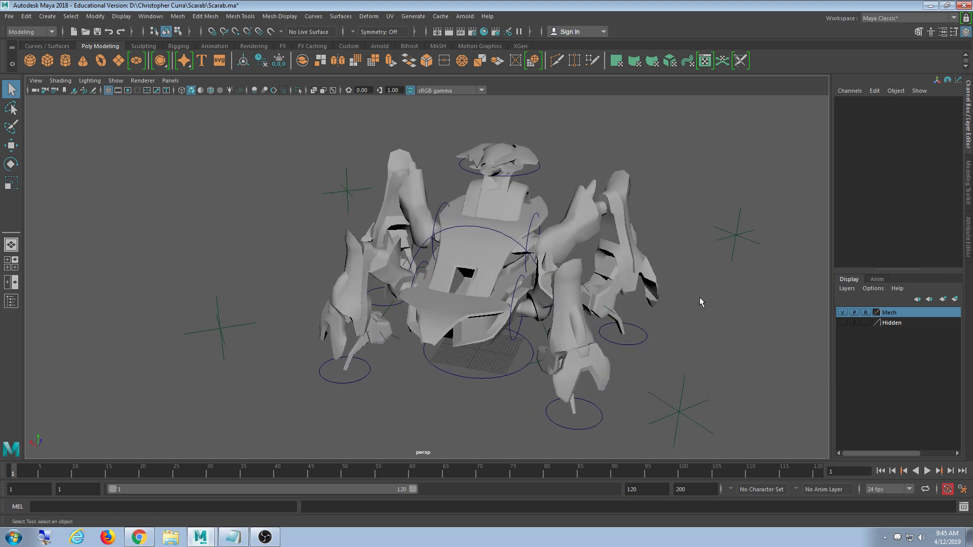
Box-select all of the rig's control curves and locators and scrub the timeline to frame 17.
alt+drag(629, 301, 719, 284)
scroll(527, 292, down, 4)
alt+drag(527, 286, 526, 302)
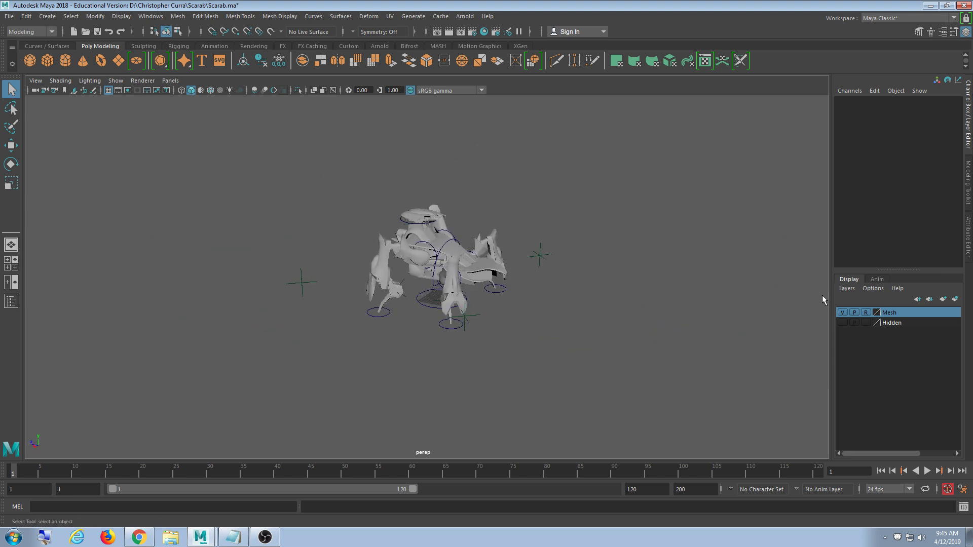
drag(653, 139, 216, 338)
scroll(574, 365, up, 4)
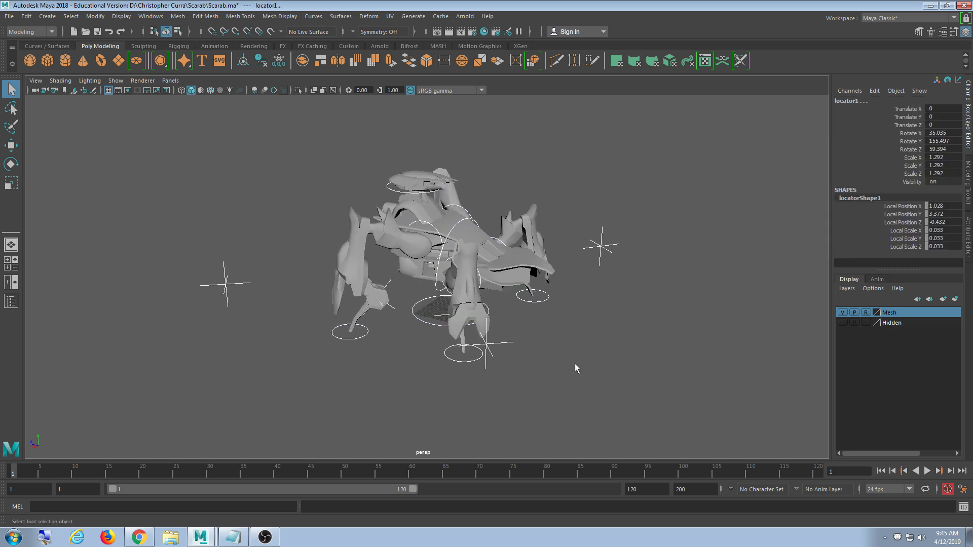
drag(707, 154, 187, 340)
drag(299, 475, 122, 417)
mouse_move(560, 294)
alt+mouse_down()
mouse_move(578, 291)
mouse_move(556, 292)
alt+mouse_up()
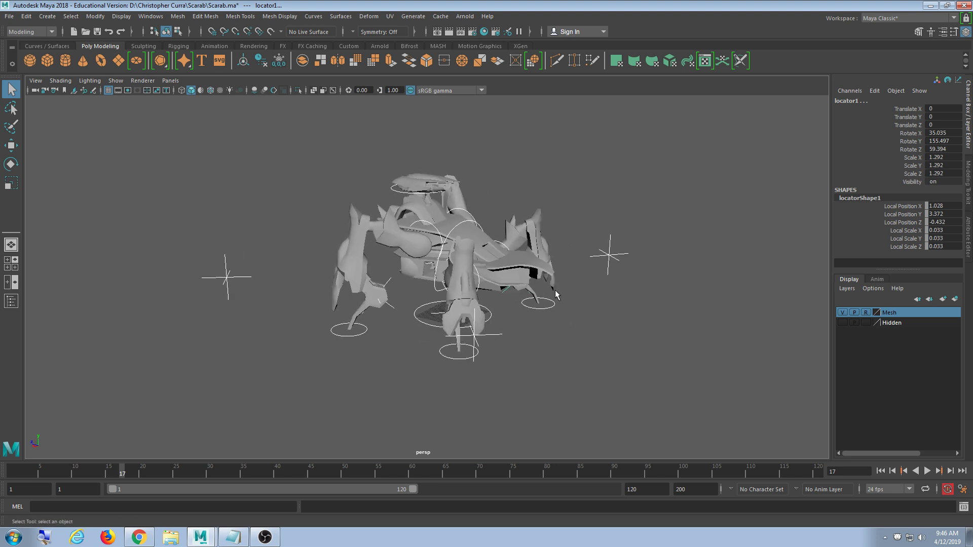
Clear the selection of rig controls and save the Scarab scene.
alt+right_drag(556, 292, 558, 334)
alt+drag(517, 325, 544, 331)
alt+middle_drag(557, 323, 564, 294)
scroll(564, 294, up, 1)
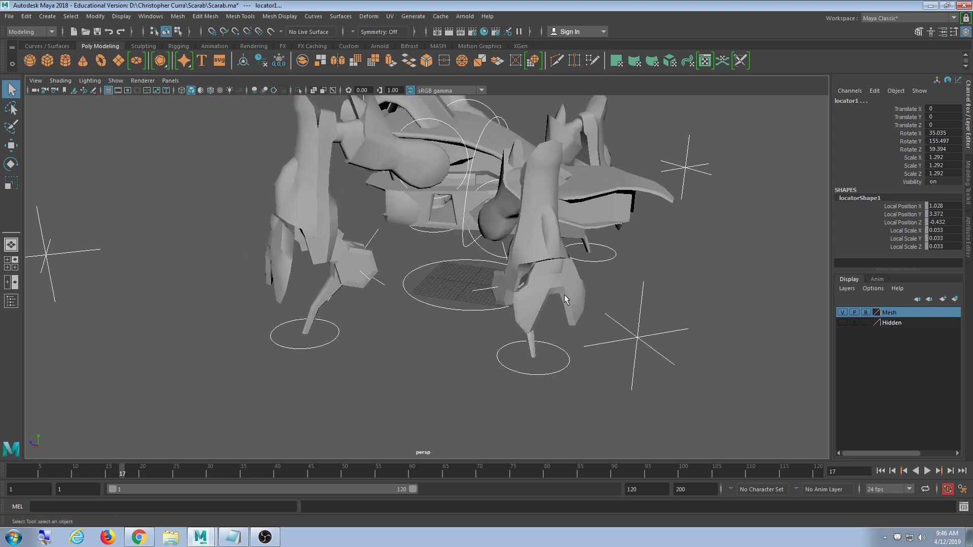
scroll(565, 295, down, 2)
click(679, 277)
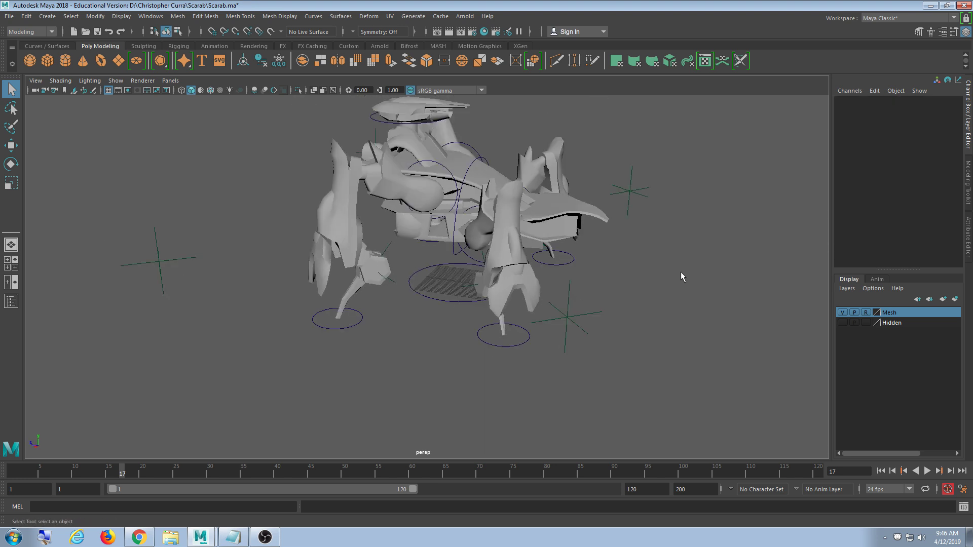
key(ctrl+s)
alt+drag(652, 337, 659, 363)
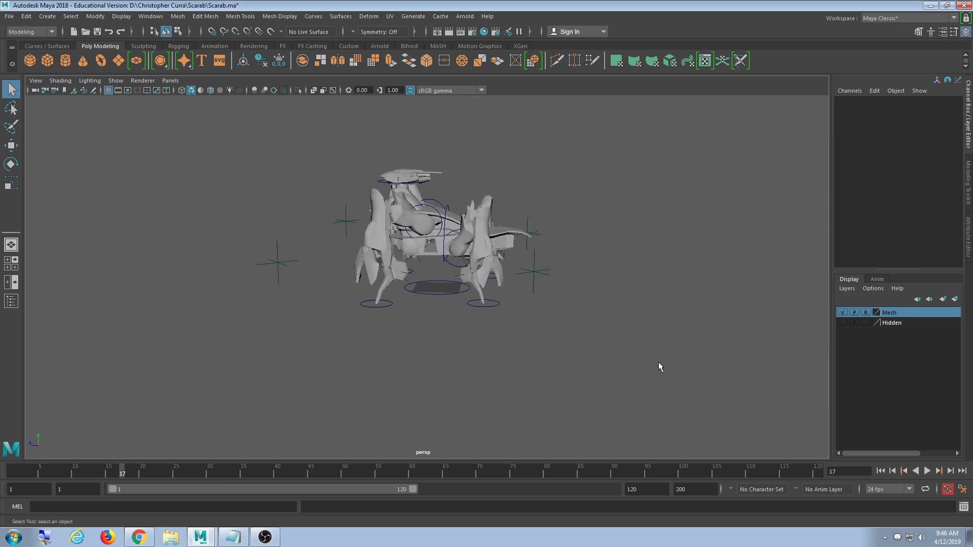
Save a copy of the scene as a Maya Binary file named Walk in the Scarab folder.
click(9, 16)
click(52, 70)
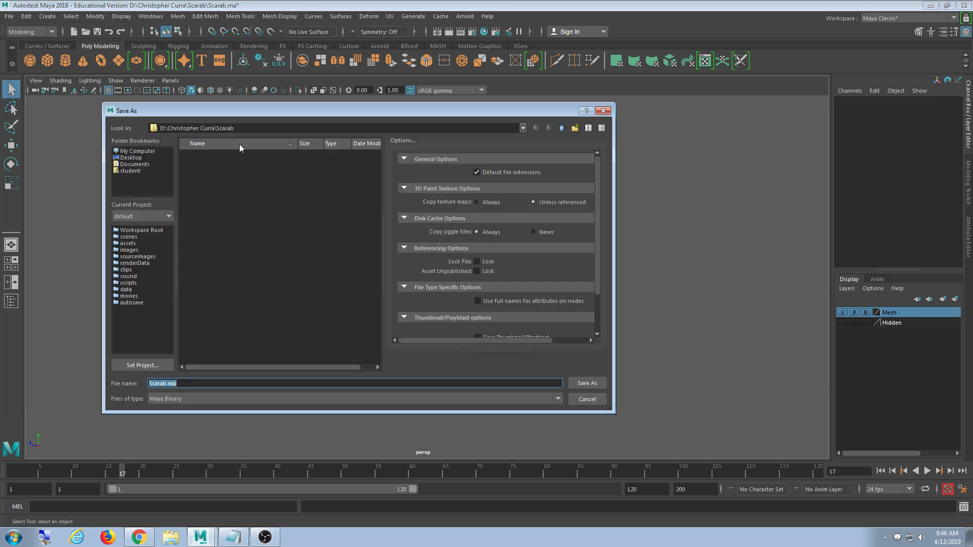
drag(234, 111, 251, 111)
click(205, 381)
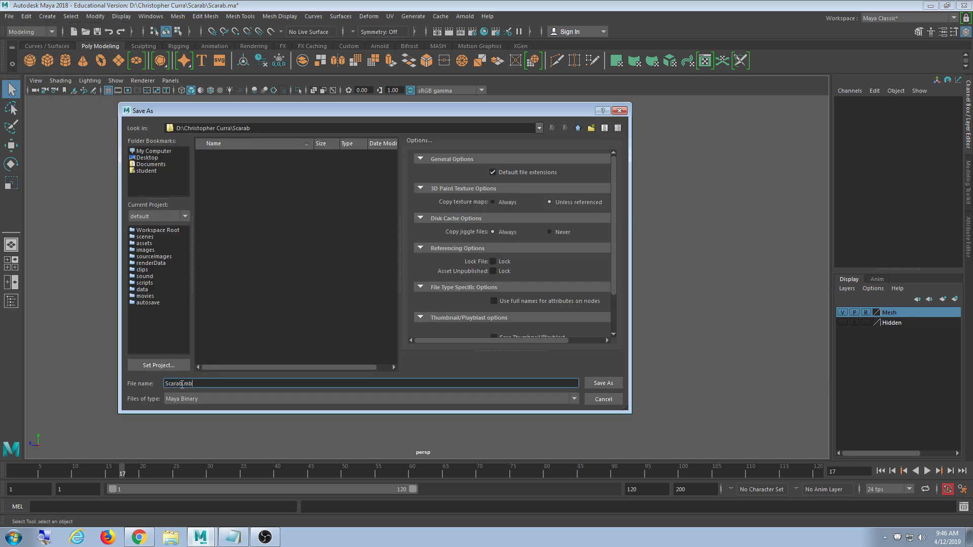
drag(183, 385, 148, 379)
text(Walk)
key(Return)
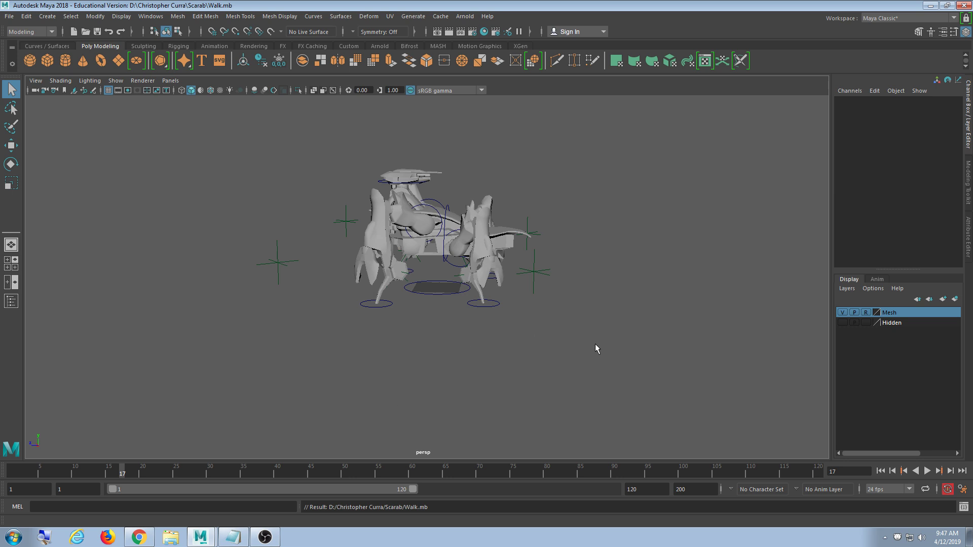
Open the Time Slider preferences, enlarge the dialog to show all options, and set the framerate to 30 fps.
alt+drag(595, 343, 558, 330)
scroll(556, 330, up, 3)
alt+middle_drag(555, 329, 555, 344)
alt+drag(554, 344, 628, 343)
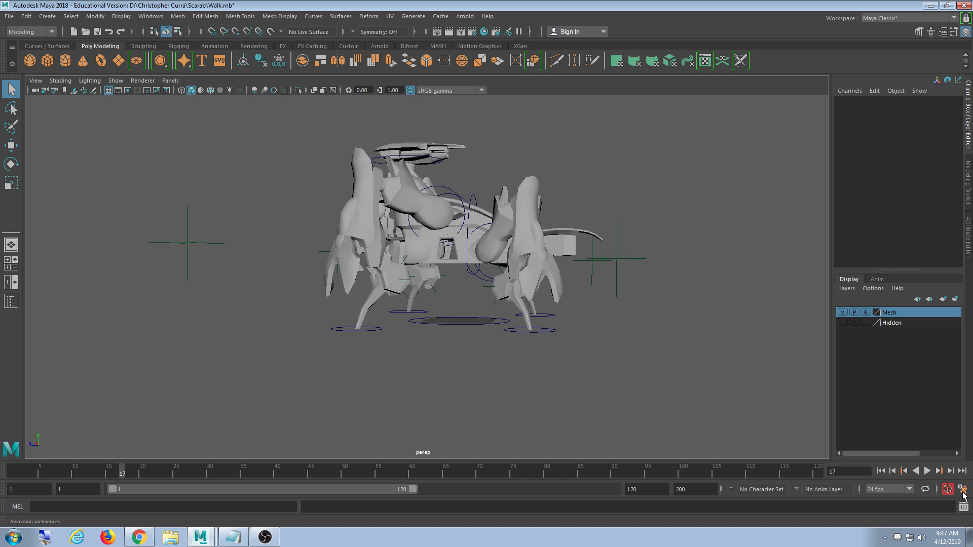
click(963, 491)
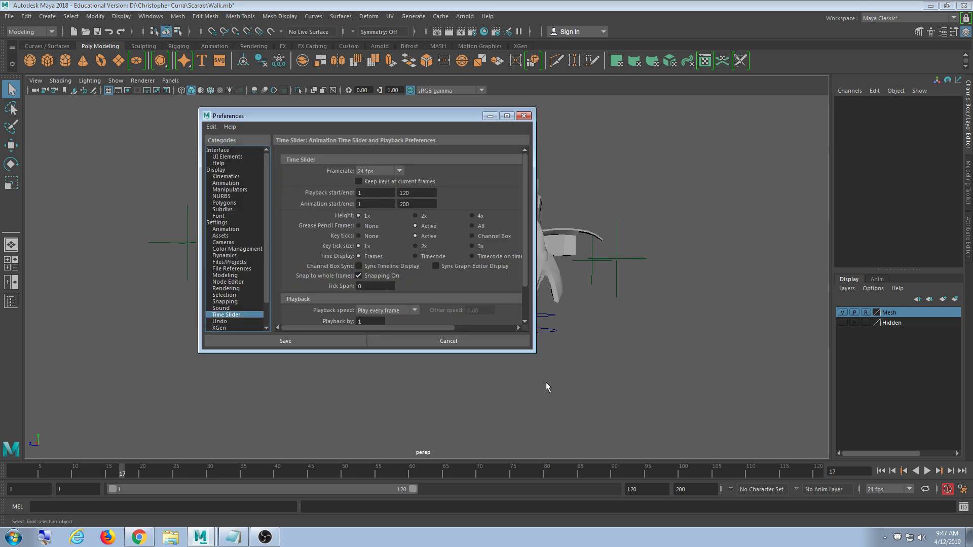
drag(533, 352, 569, 383)
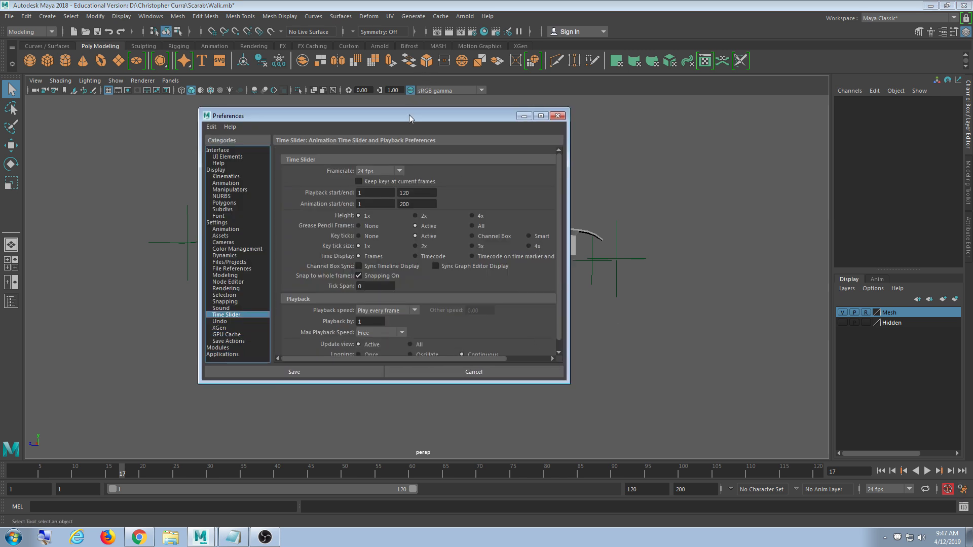
drag(408, 115, 500, 113)
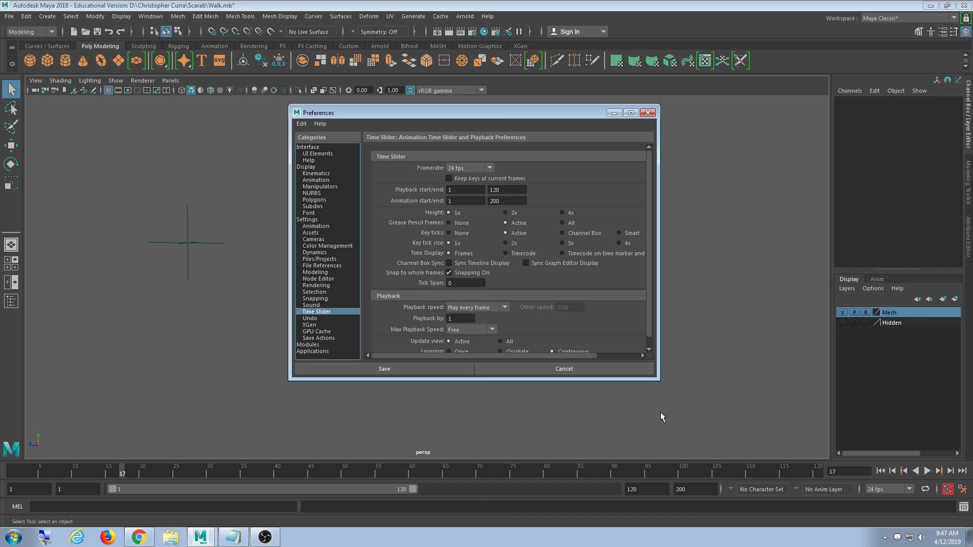
drag(658, 380, 756, 408)
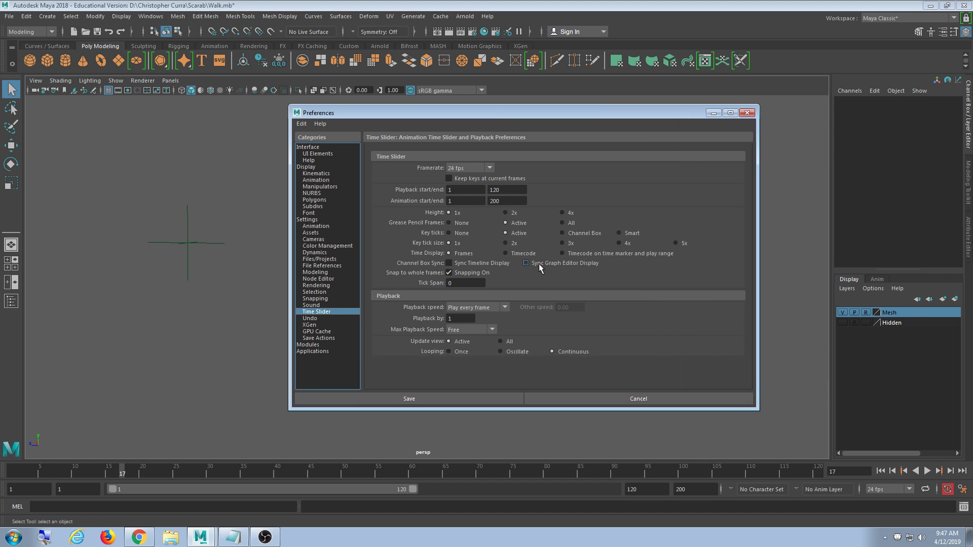
click(481, 167)
scroll(467, 261, down, 3)
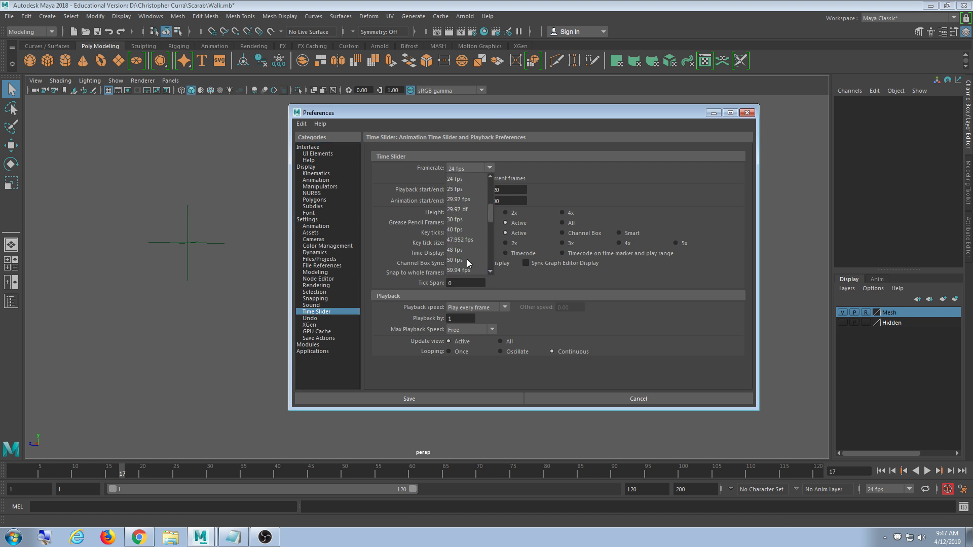
click(470, 223)
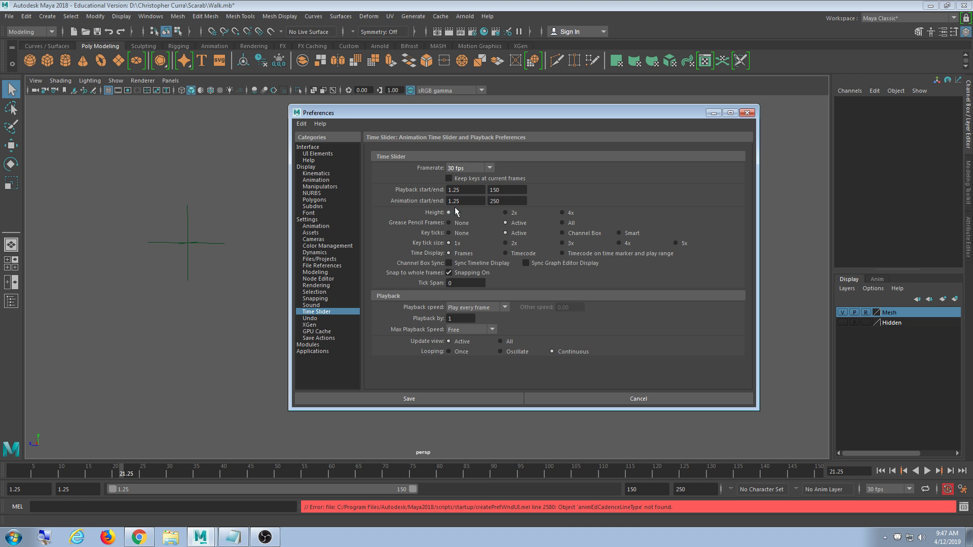
Set the playback speed to Other with a custom speed of 30.
click(467, 308)
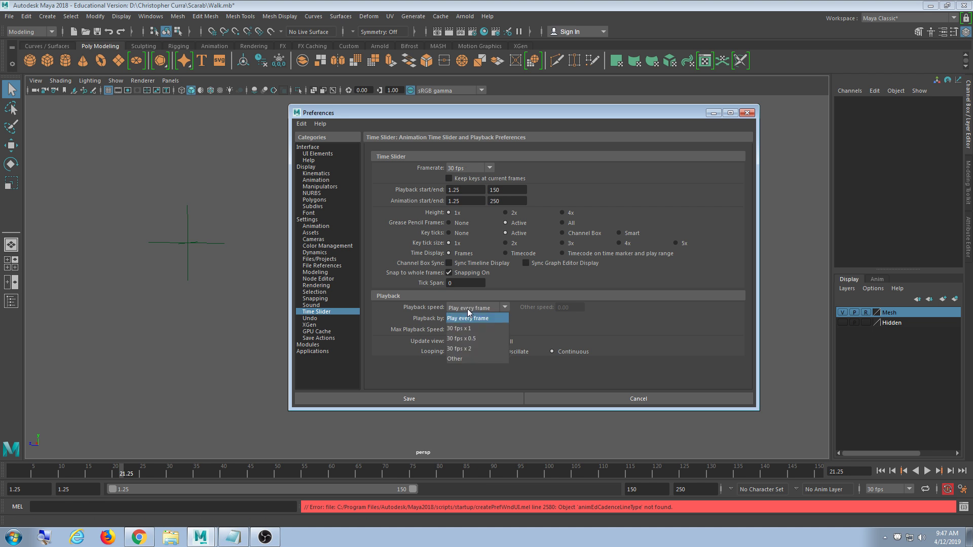
click(461, 357)
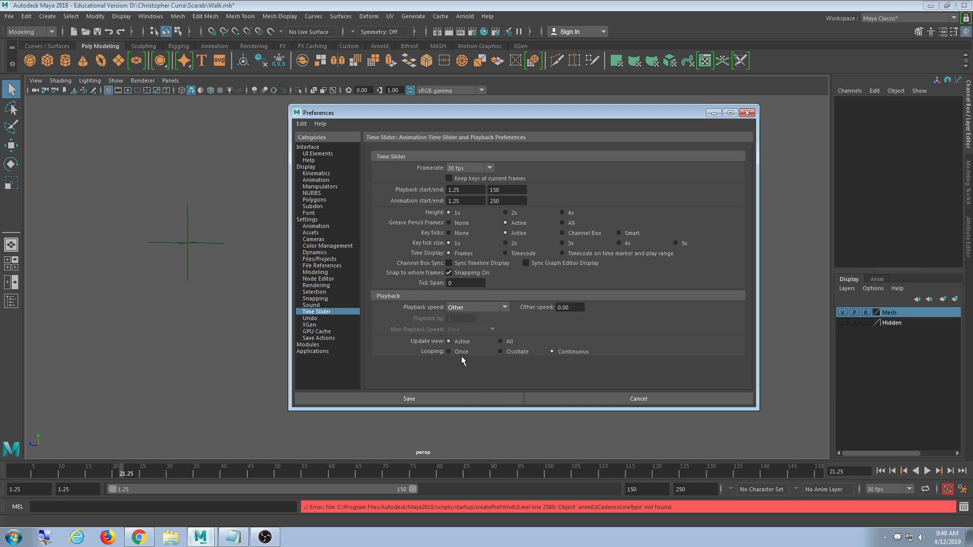
click(570, 307)
key(Return)
text(30)
key(Return)
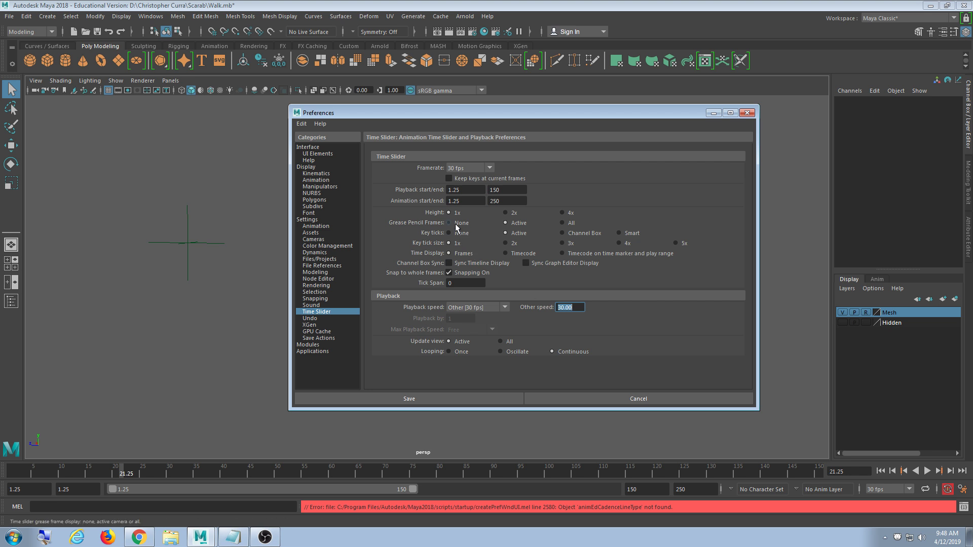
click(574, 308)
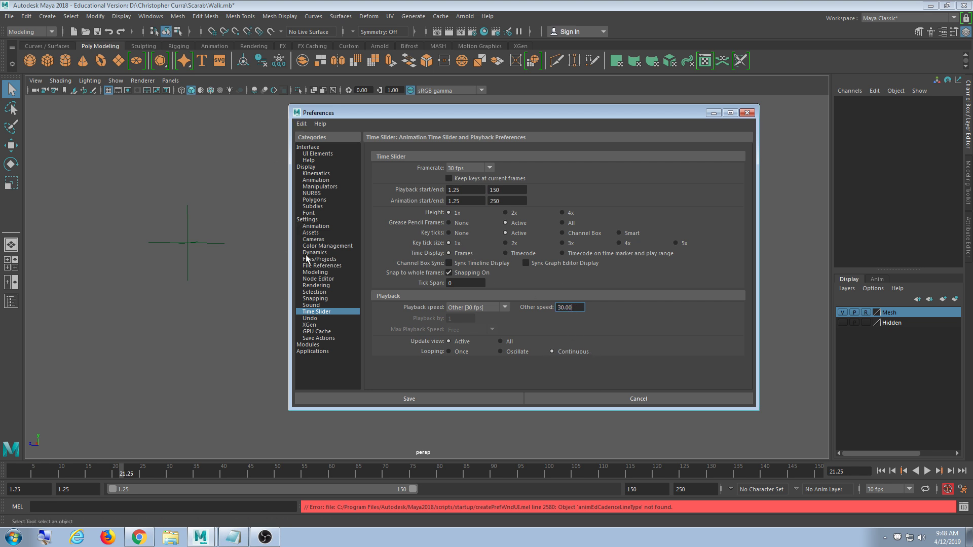
Set the animation evaluation mode to DG and save the preferences.
click(310, 220)
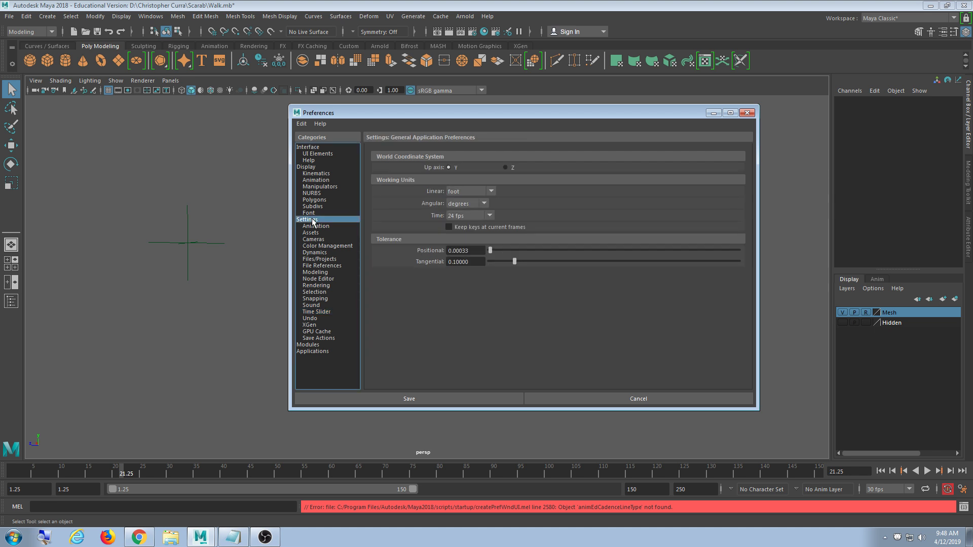
click(315, 227)
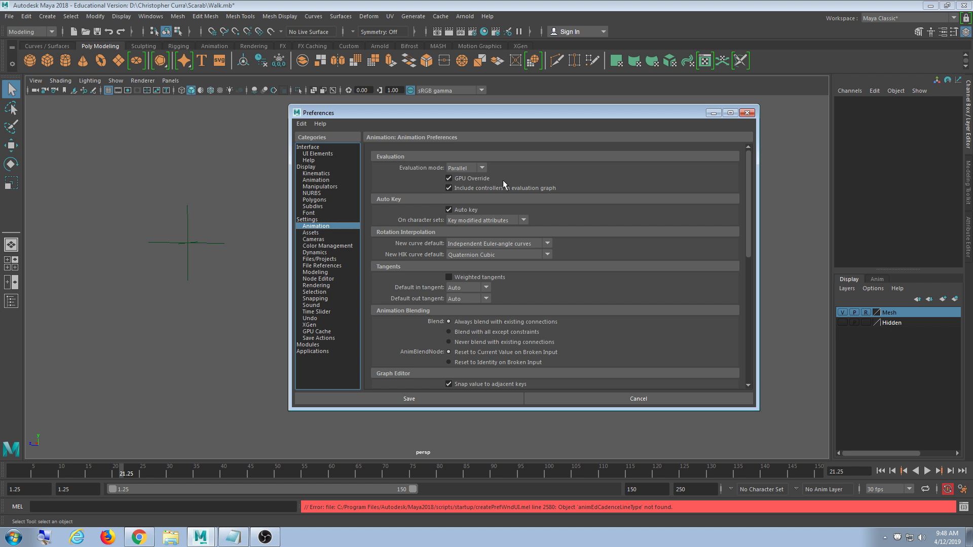
click(472, 167)
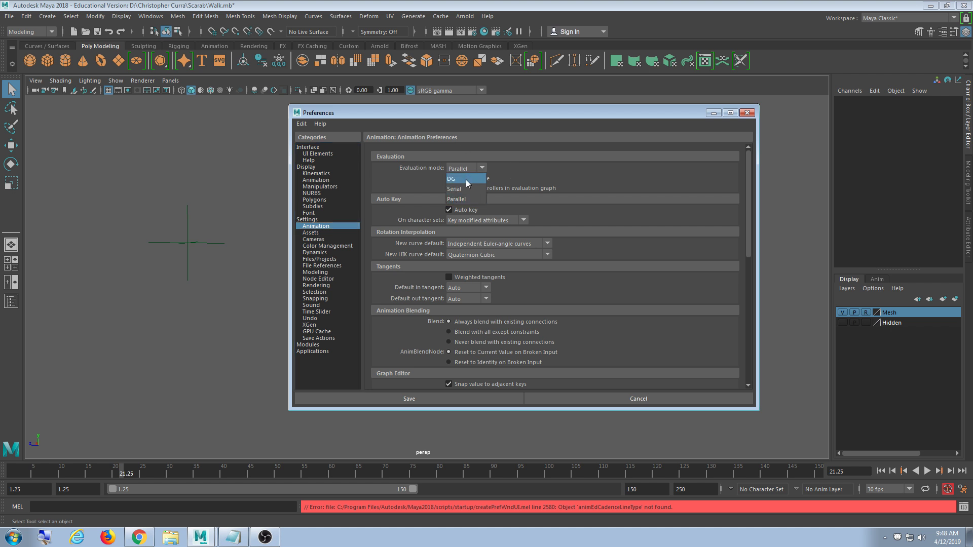
click(466, 179)
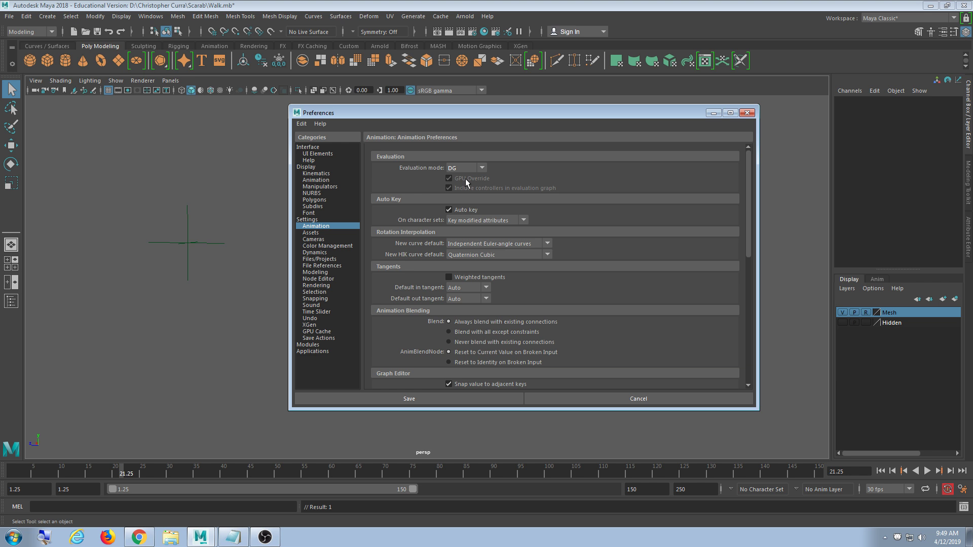
click(474, 402)
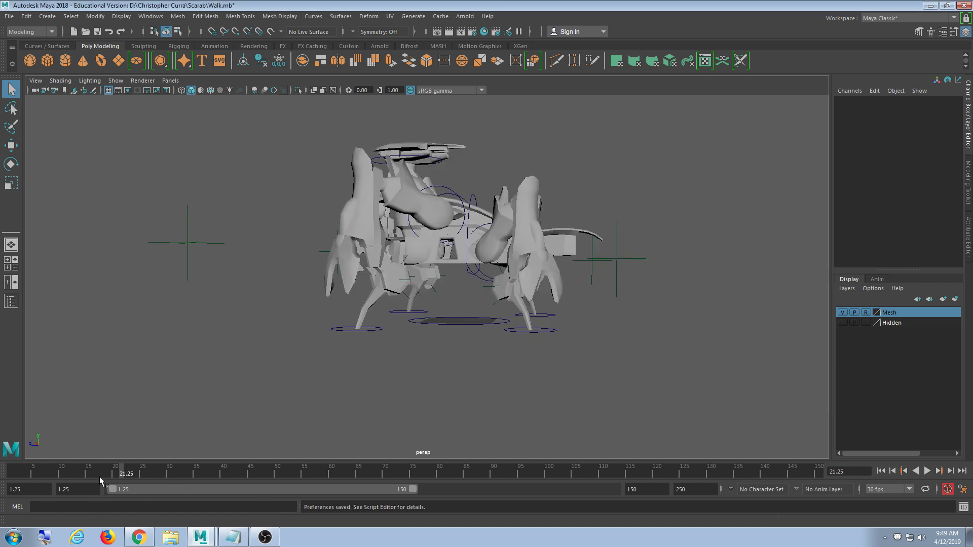
Set the animation and playback range to start at frame 0 and end at frame 20.
double_click(76, 489)
text(0)
key(Return)
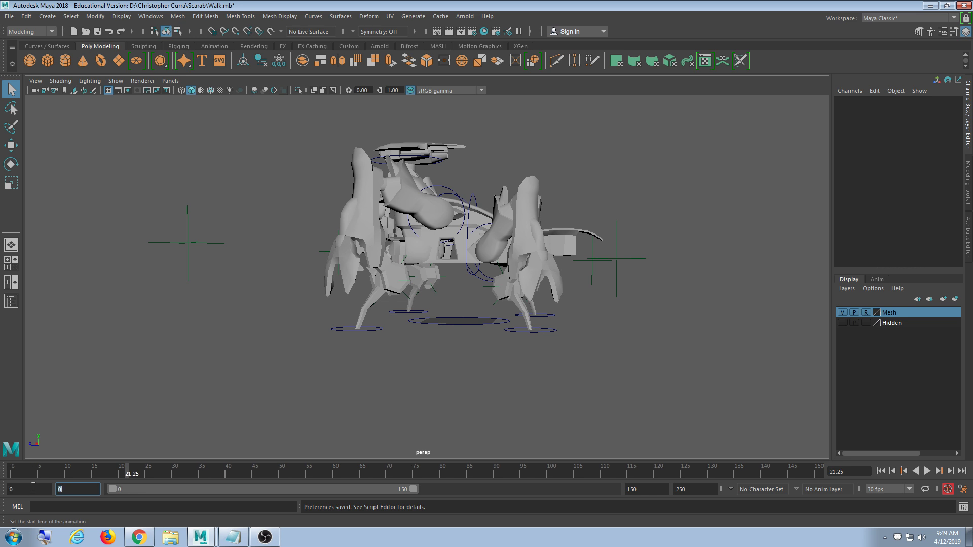
drag(692, 489, 646, 489)
text(20)
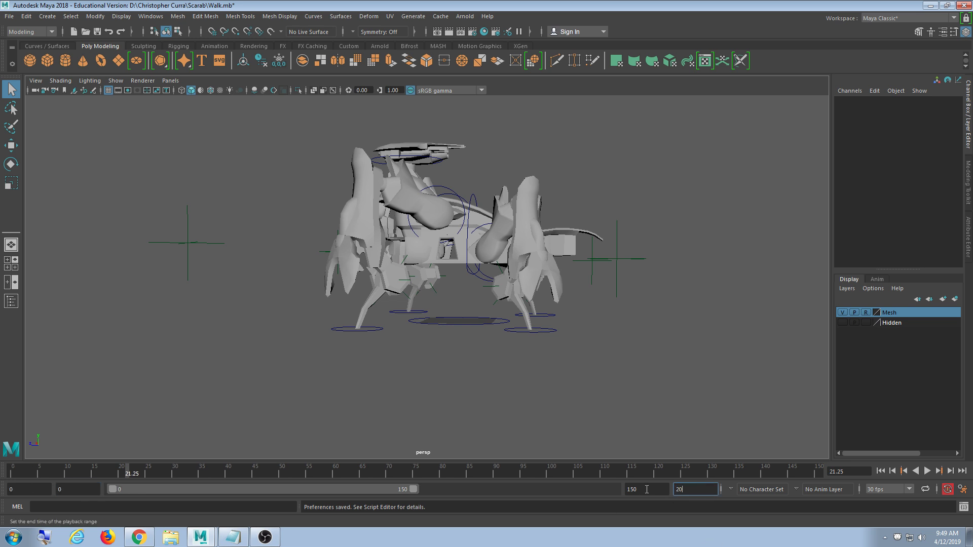
key(Return)
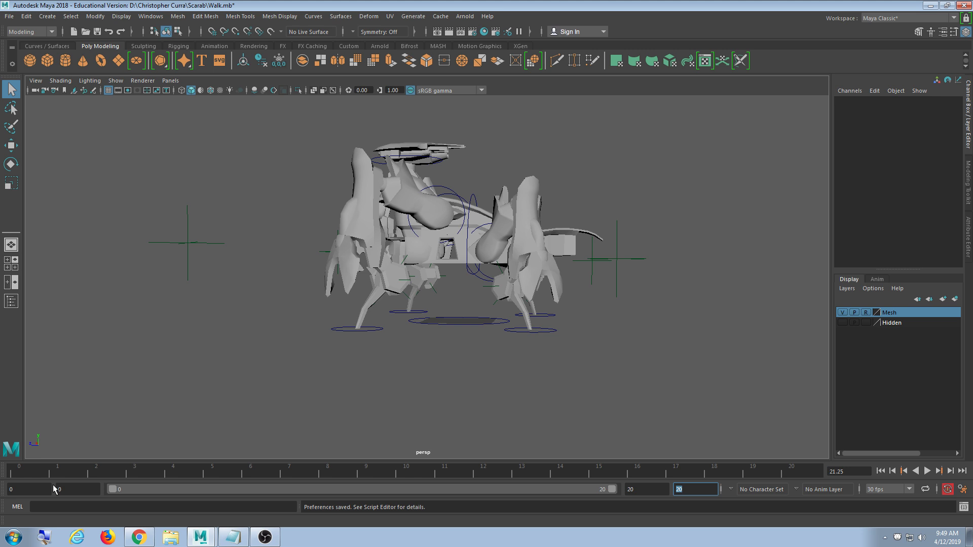
click(679, 487)
Save the Walk scene with its new timing settings.
alt+drag(623, 377, 658, 385)
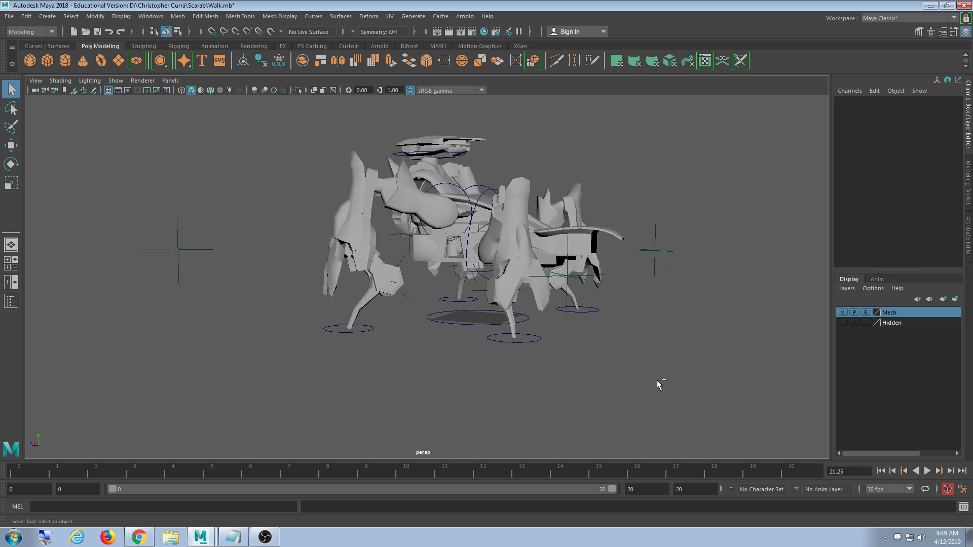
key(ctrl+s)
alt+drag(657, 380, 690, 301)
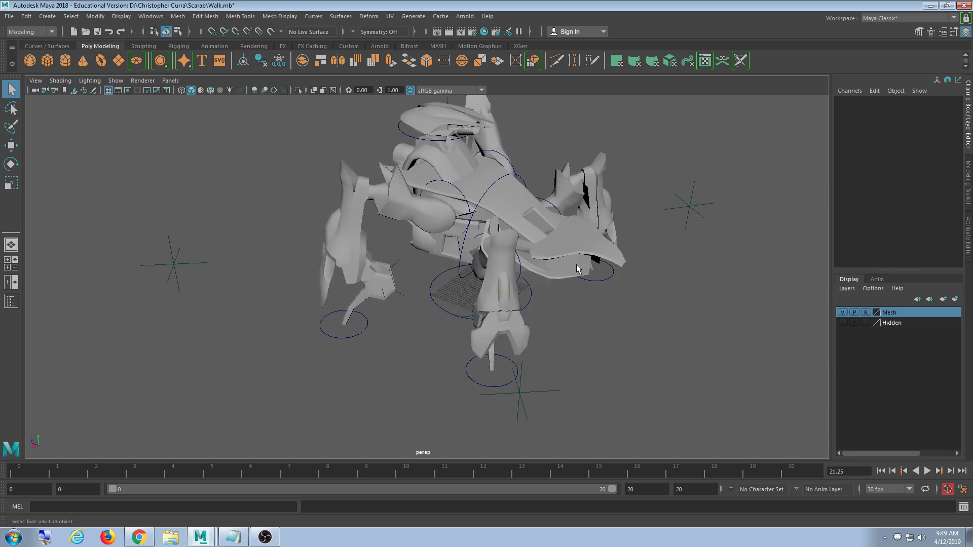
Switch to Chrome and scrub through the opening of the Scarab walking animation video to study the leg poses.
click(138, 537)
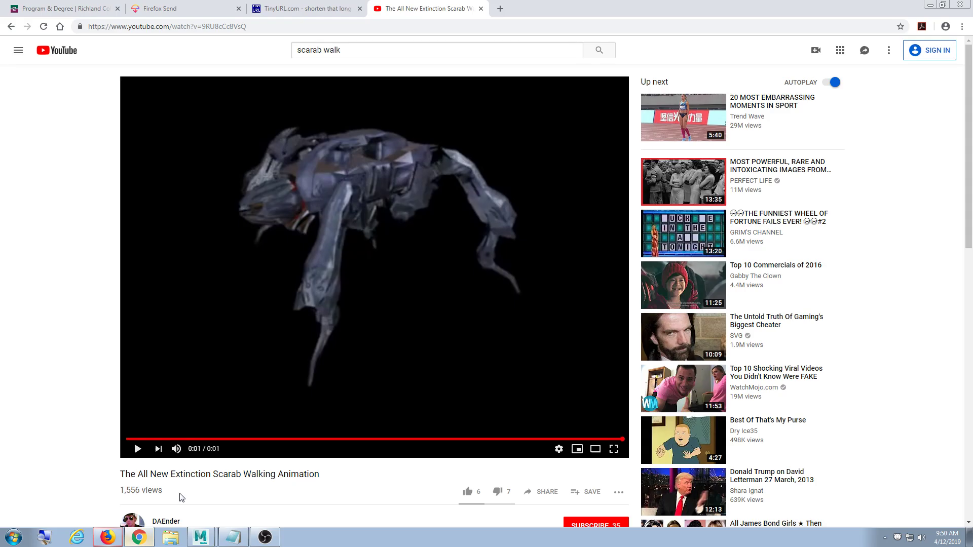
click(174, 439)
drag(173, 439, 148, 440)
click(193, 428)
click(230, 428)
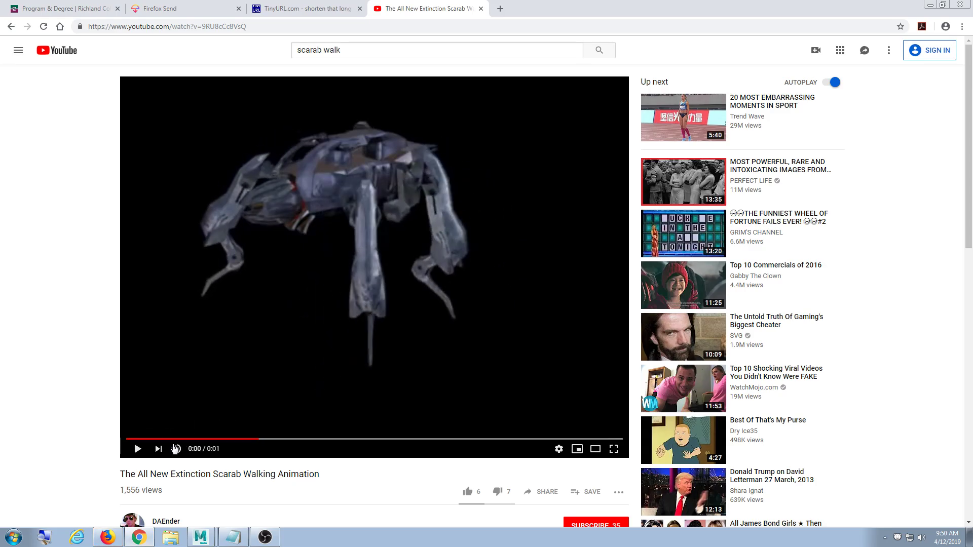
drag(239, 439, 191, 444)
click(216, 441)
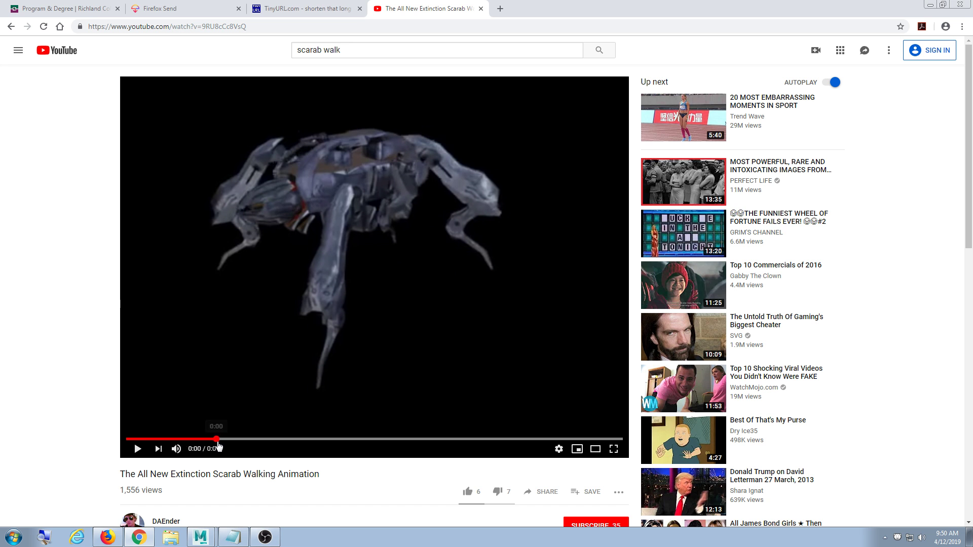
click(193, 441)
click(149, 440)
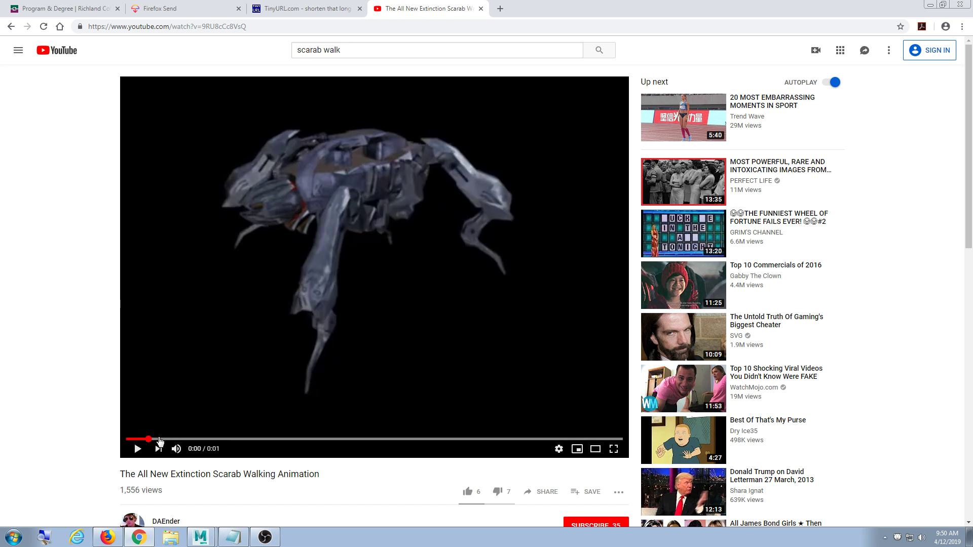
click(174, 439)
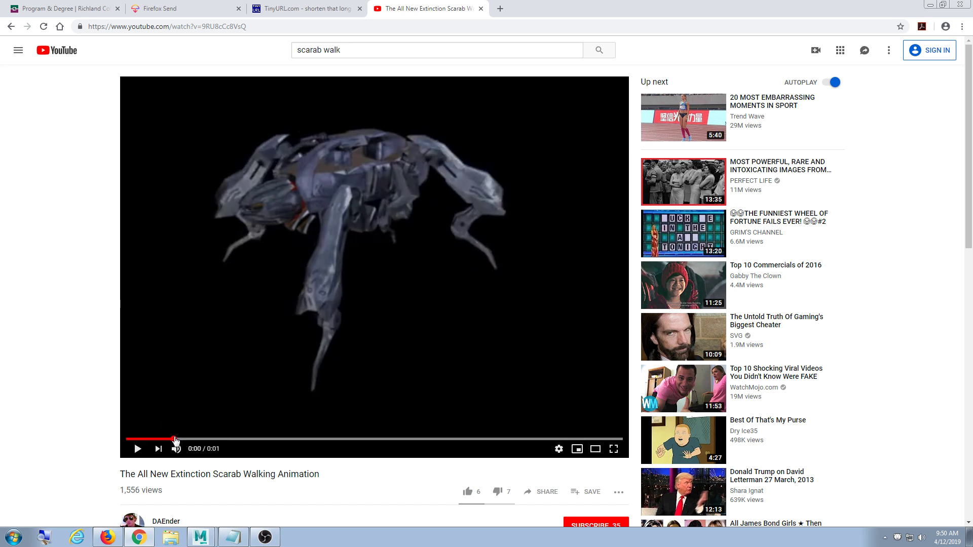
Scrub further into the Scarab walking video and play it to study how the legs move through the cycle.
click(207, 440)
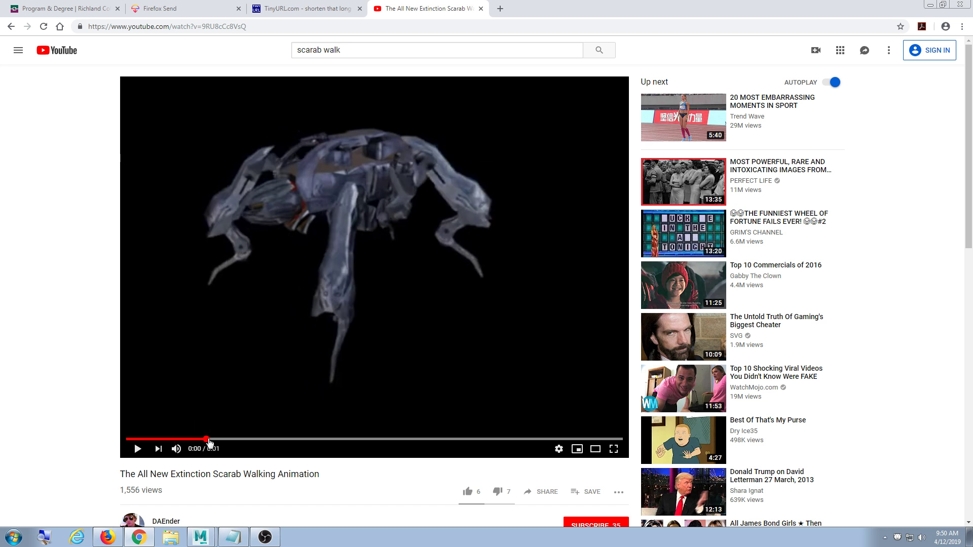
click(137, 449)
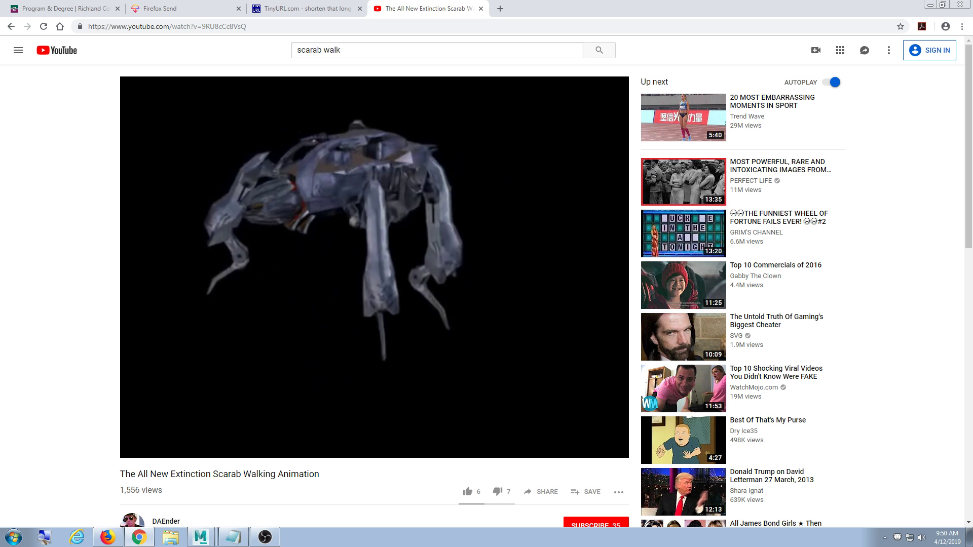
click(323, 248)
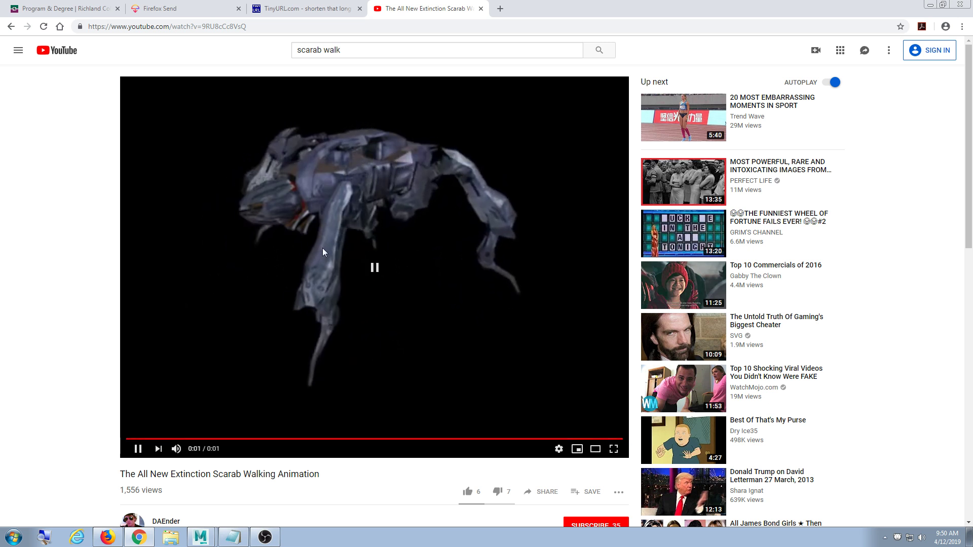
Switch to Maya, select the nurbsCircle6 foot control under the near leg, and go to frame 0.
click(929, 5)
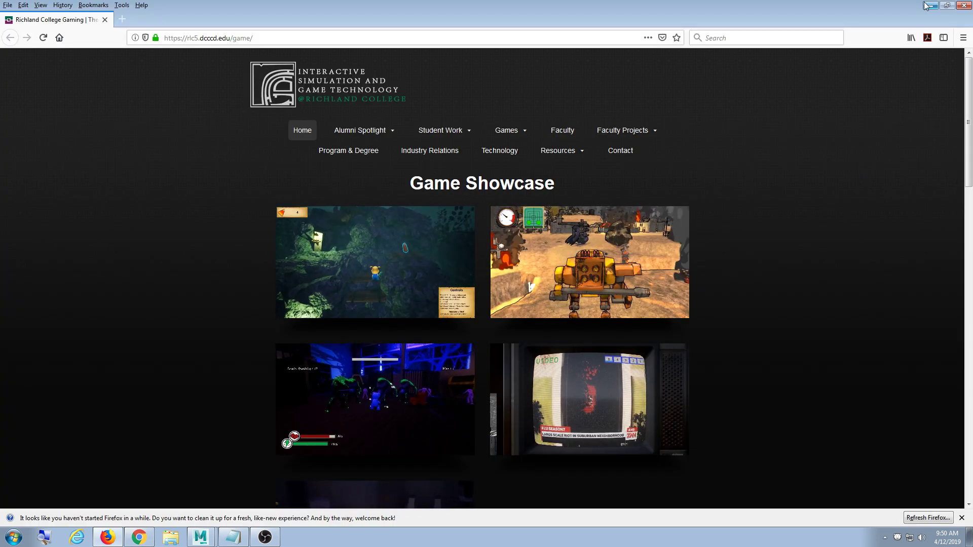
click(200, 537)
alt+drag(596, 309, 317, 376)
click(353, 319)
alt+drag(353, 319, 426, 415)
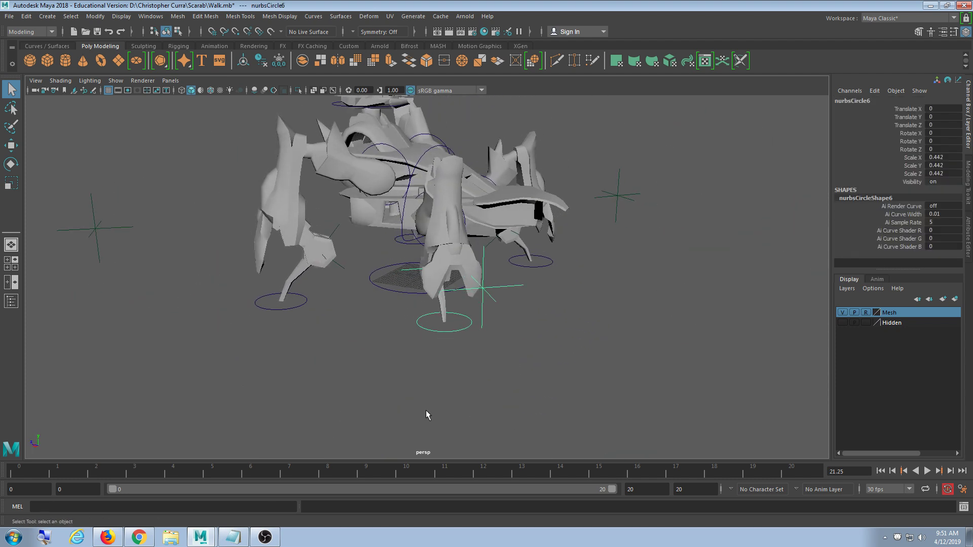
drag(213, 460, 1, 467)
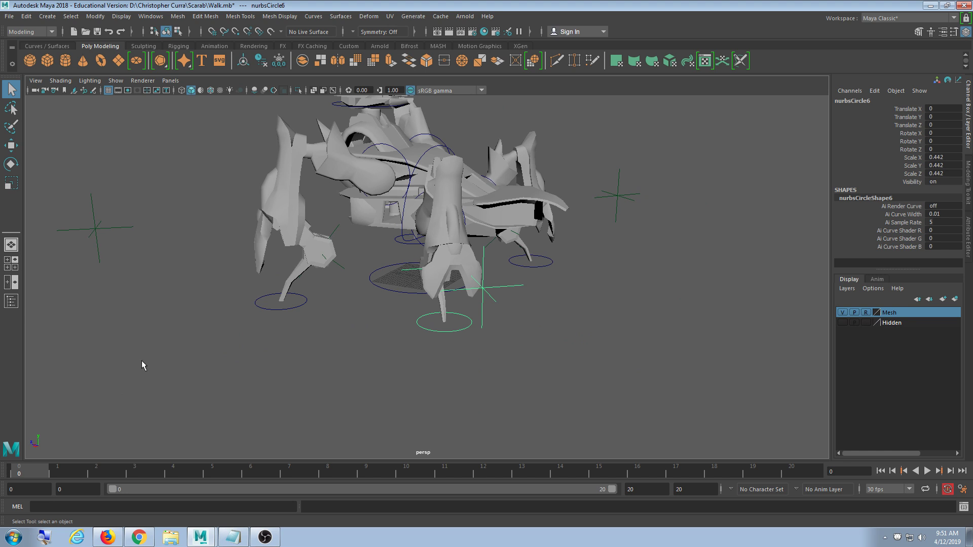
Move the nurbsCircle6 foot control away from the body to Translate Z -1.5 and key it at frame 0.
alt+drag(473, 324, 497, 318)
scroll(493, 382, up, 5)
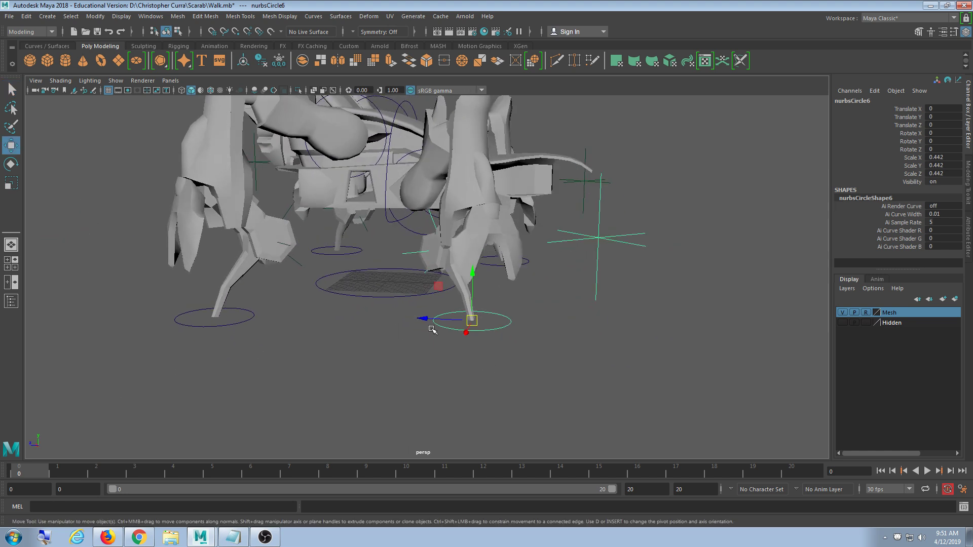
drag(430, 319, 505, 312)
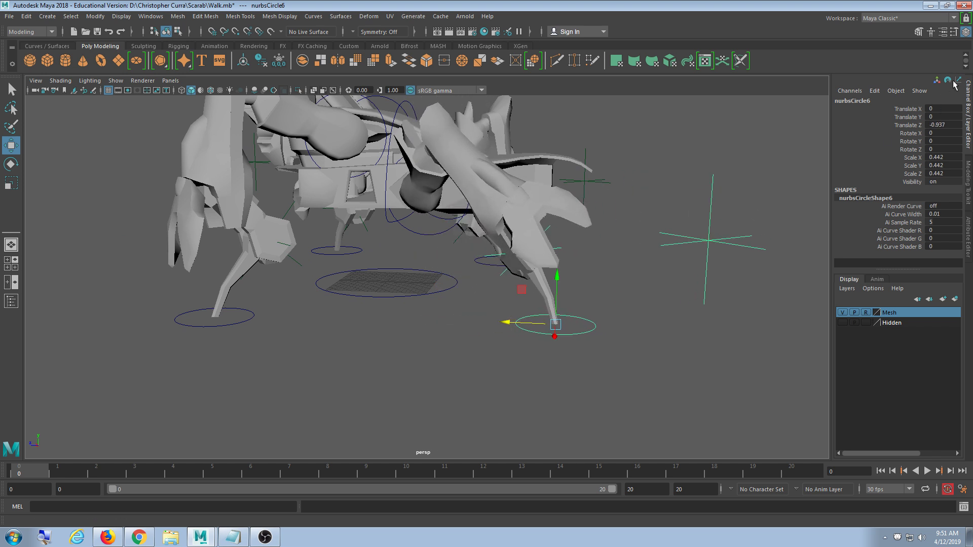
double_click(956, 128)
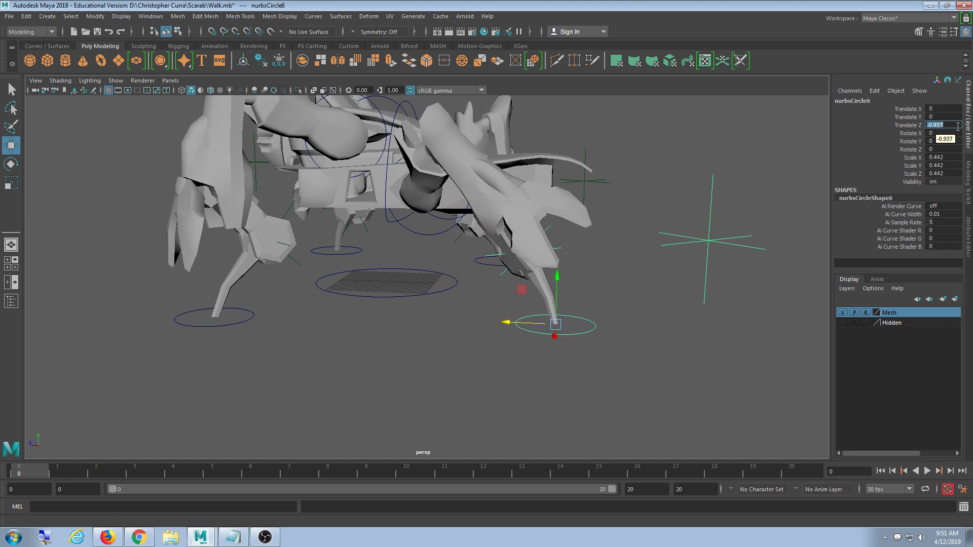
text(-1.5)
key(Return)
alt+drag(385, 314, 438, 305)
scroll(430, 314, up, 3)
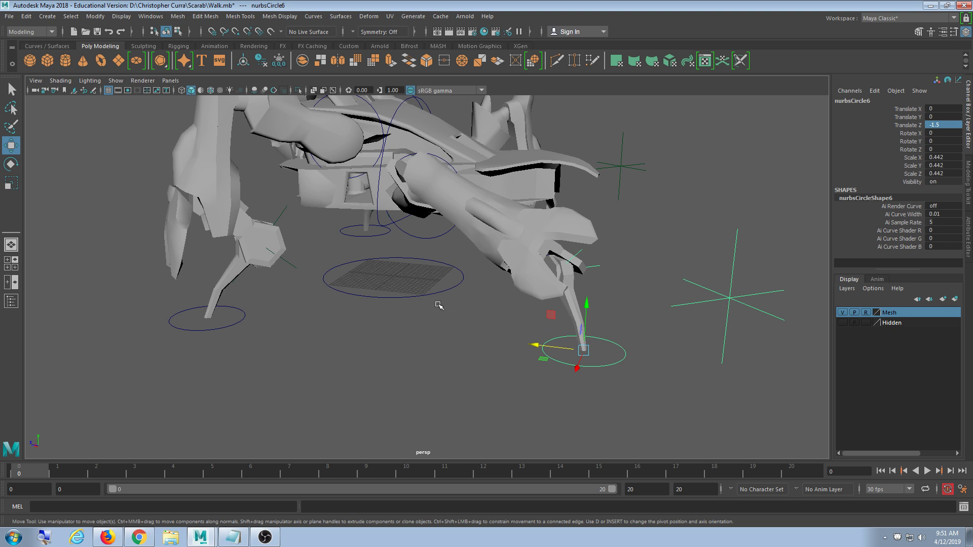
key(s)
alt+drag(438, 305, 501, 420)
alt+right_drag(502, 419, 524, 397)
scroll(530, 374, up, 5)
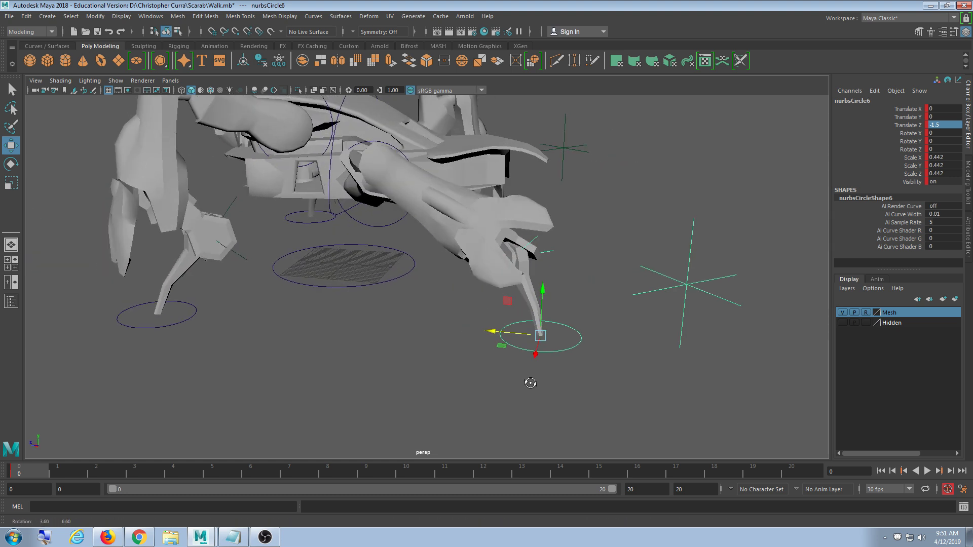
Try sliding the keyed foot control slightly toward the body, and restore its Translate Z to -1.5.
click(606, 375)
drag(570, 305, 584, 405)
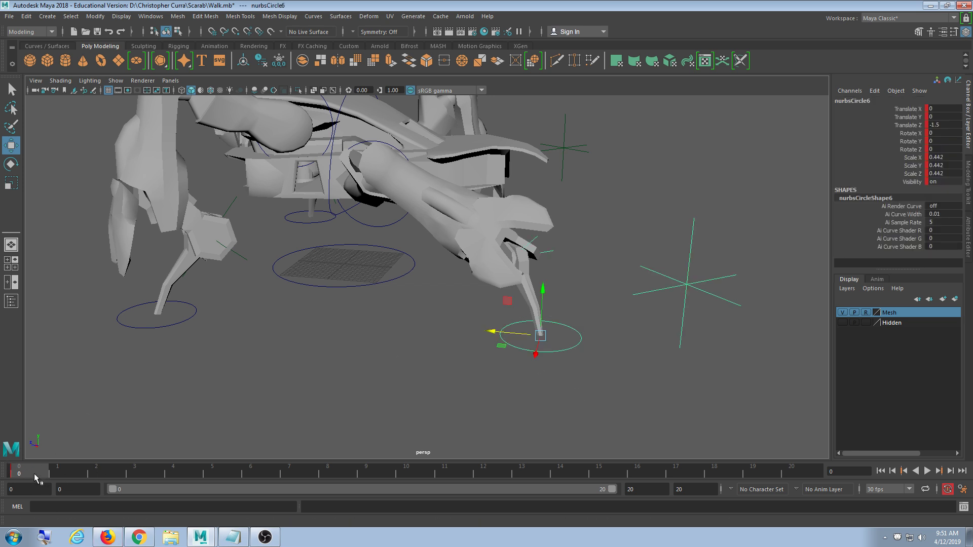
mouse_move(492, 333)
mouse_down()
mouse_move(397, 331)
mouse_move(491, 334)
mouse_move(481, 333)
mouse_up()
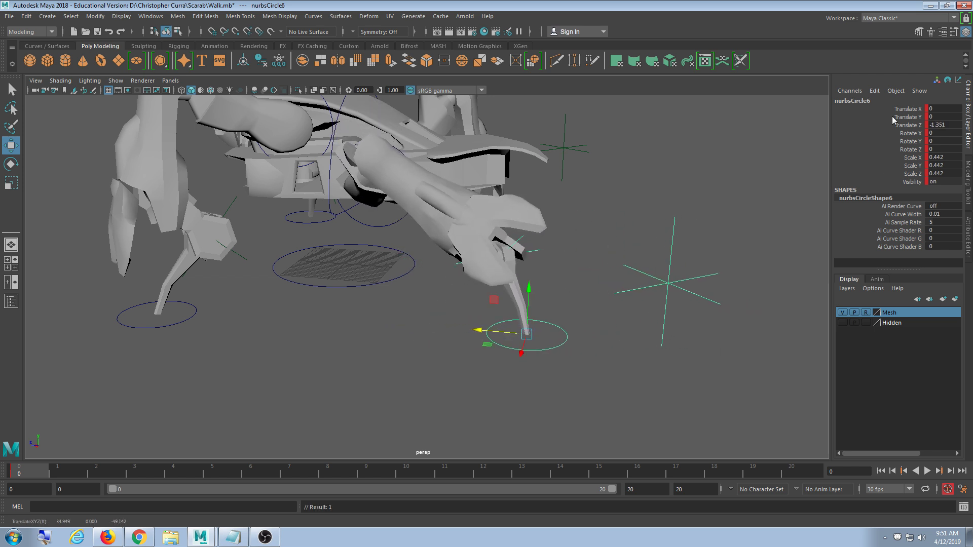
double_click(940, 126)
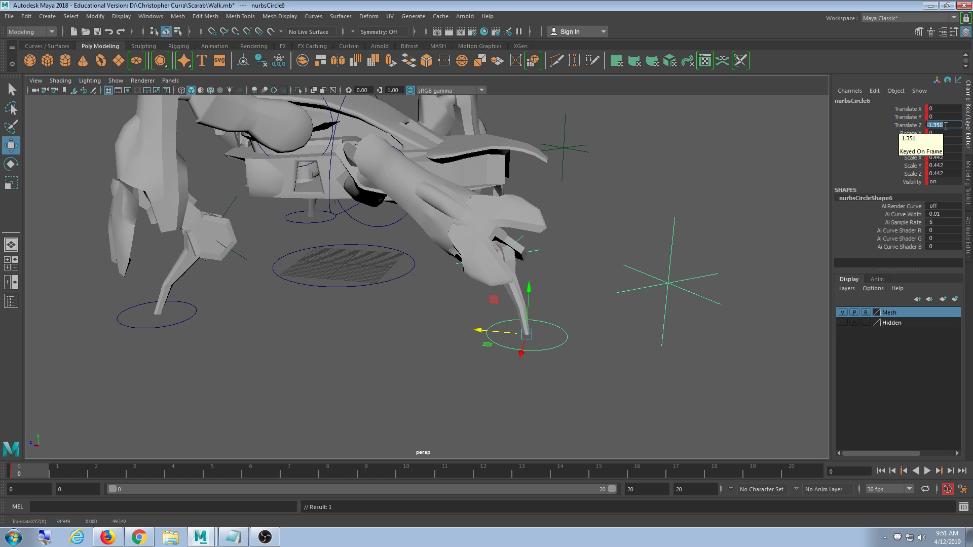
text(-1.5)
key(Return)
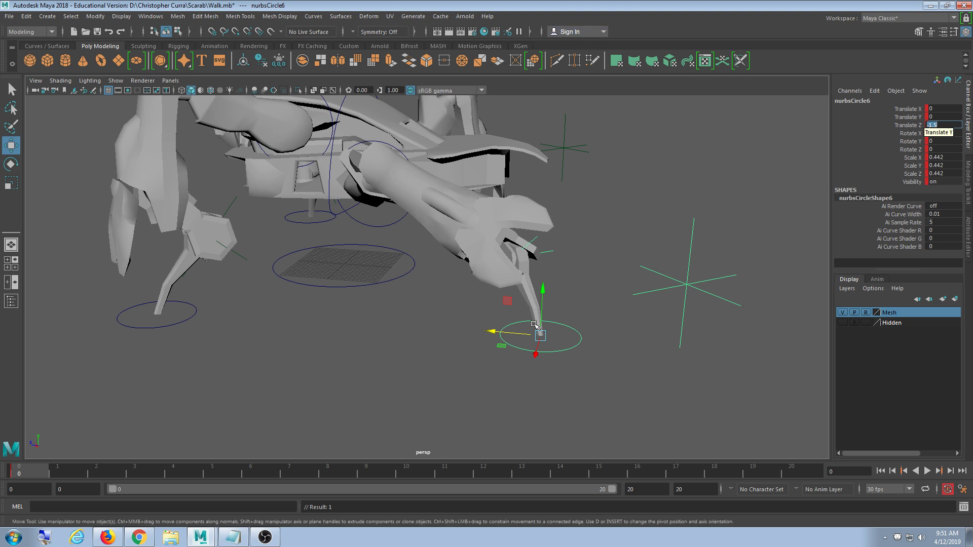
Test the leg's reach by sliding the foot control along Z, and reset Translate Z to -1.5 at frame 0.
scroll(565, 304, down, 1)
scroll(565, 304, up, 1)
alt+drag(570, 311, 601, 324)
mouse_move(535, 327)
mouse_down()
mouse_move(458, 327)
mouse_move(522, 326)
mouse_up()
alt+drag(411, 357, 412, 345)
drag(482, 303, 527, 311)
double_click(951, 125)
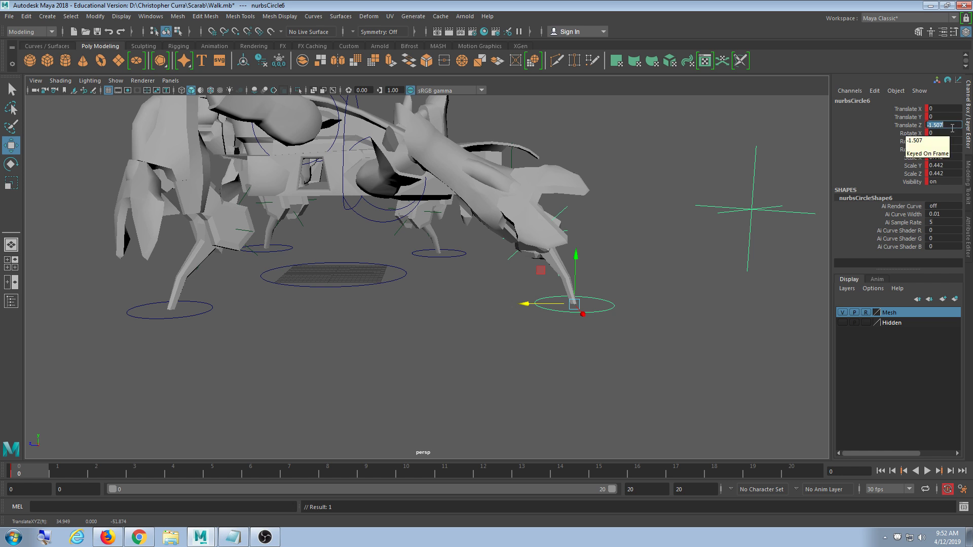
text(-1.5)
key(Return)
alt+drag(680, 302, 647, 269)
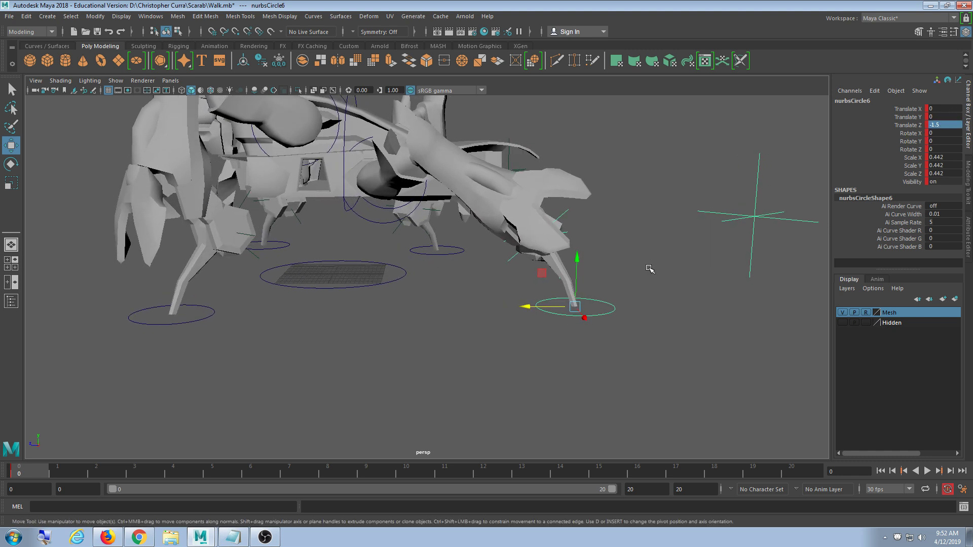
Try moving the opposite leg's nurbsCircle4 foot control along Z, and undo the move.
alt+drag(433, 317, 336, 298)
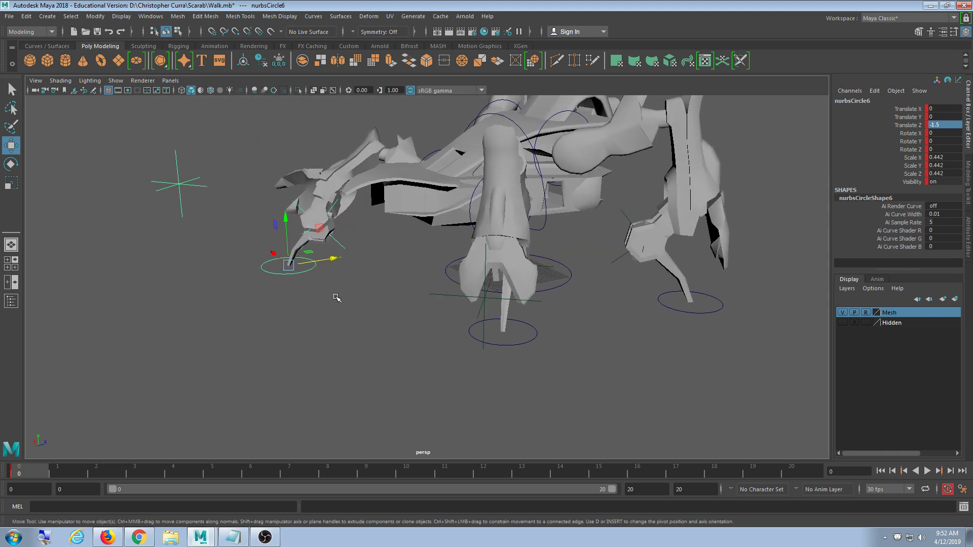
click(516, 340)
alt+drag(516, 340, 542, 383)
drag(492, 363, 394, 372)
key(ctrl+z)
alt+drag(329, 364, 479, 320)
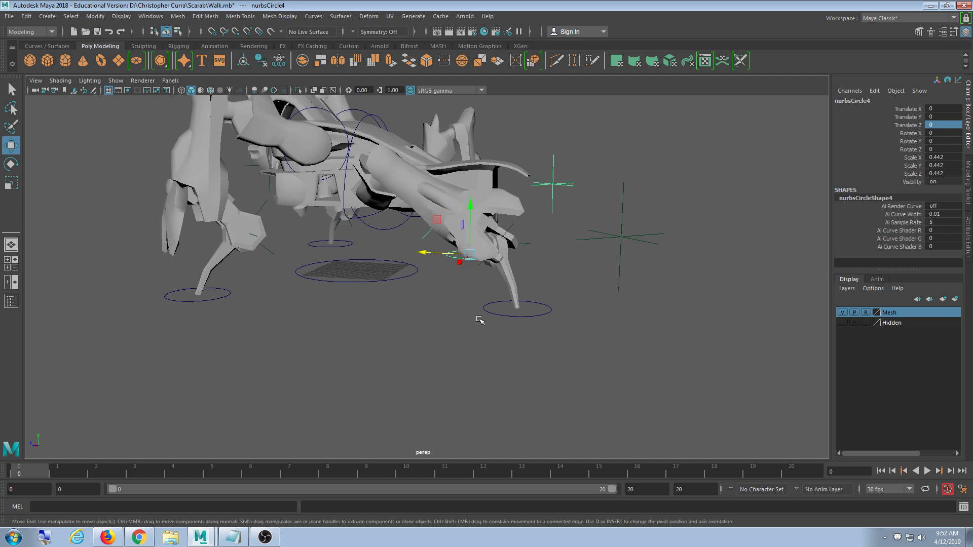
Reselect the nurbsCircle6 foot control and briefly play the timeline to check the leg.
click(537, 317)
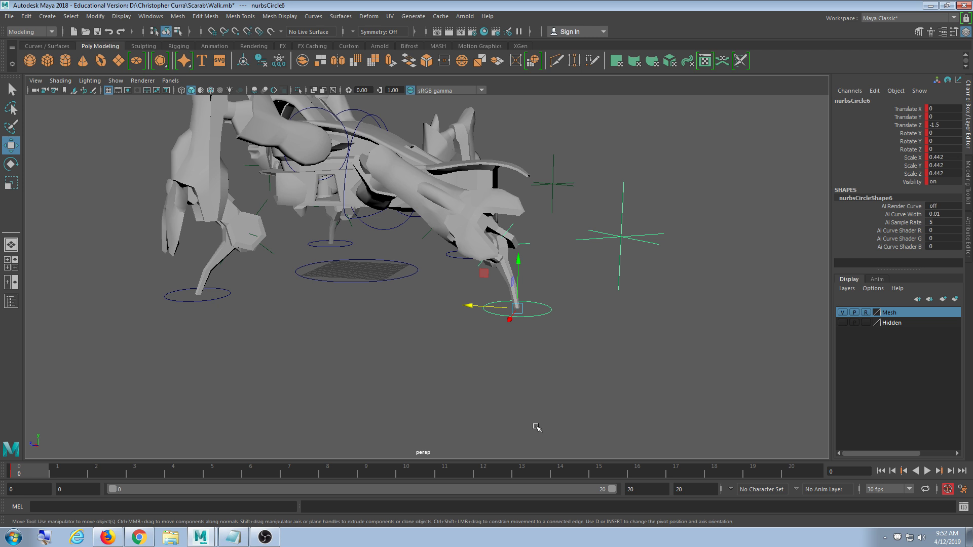
click(578, 369)
drag(552, 300, 538, 342)
click(560, 390)
click(552, 302)
key(alt+v)
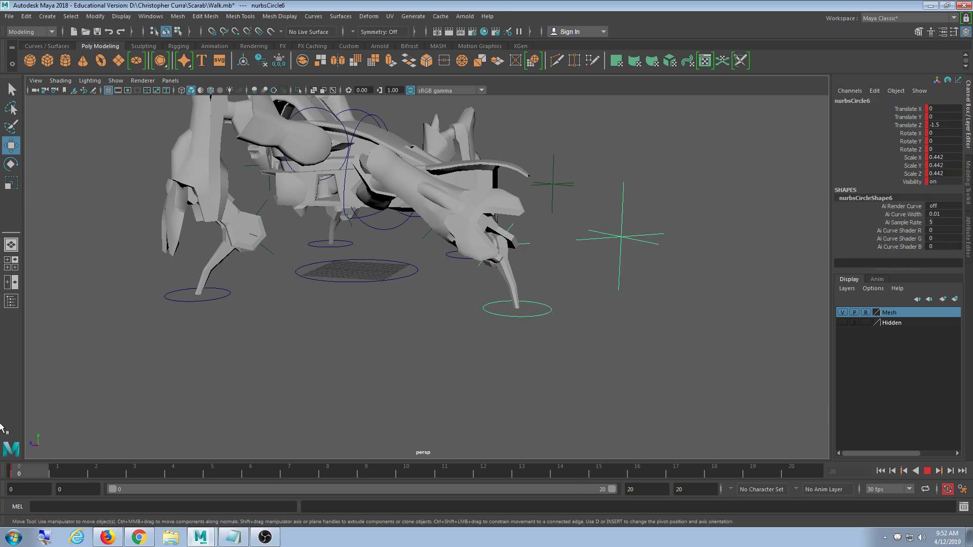
key(alt+v)
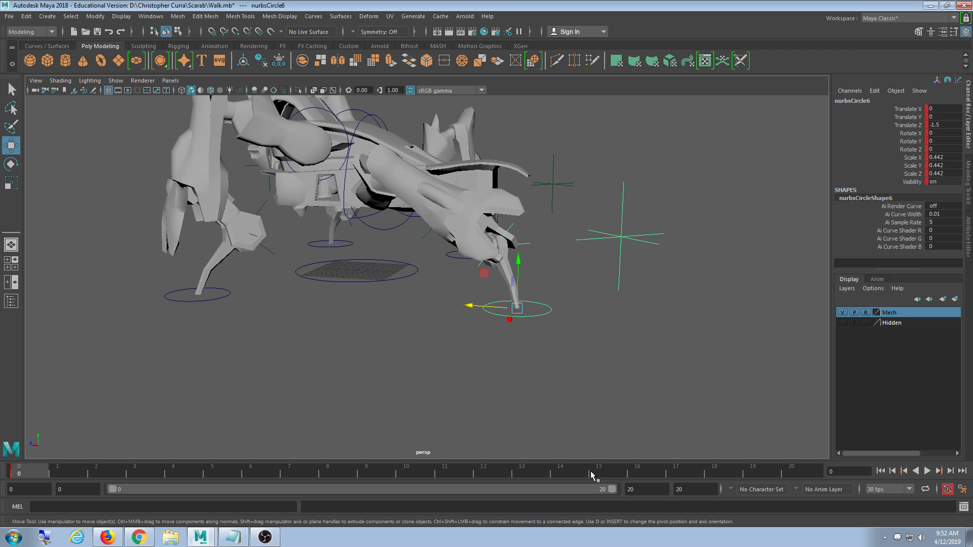
Key the foot control's starting pose at frame 20, and set its Translate Z to 0 at frame 10.
click(805, 473)
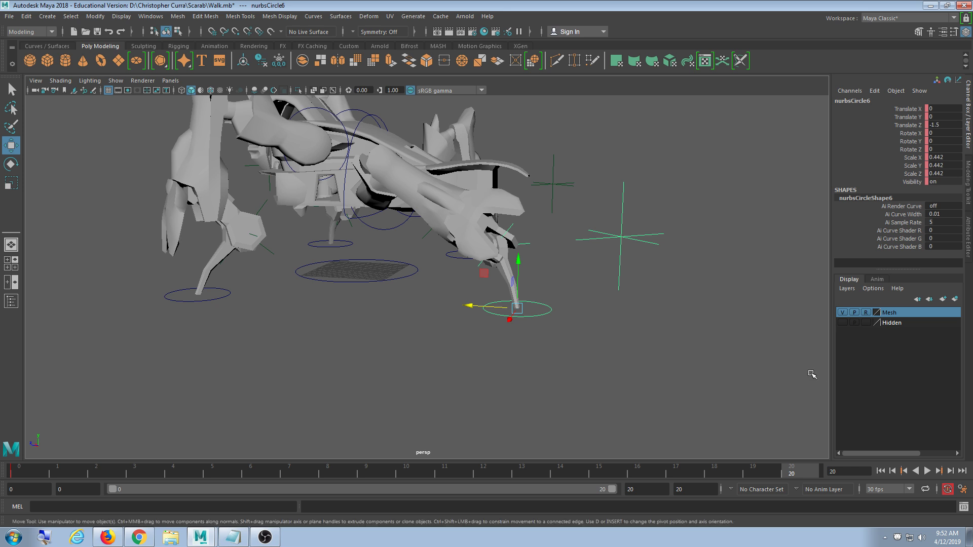
key(s)
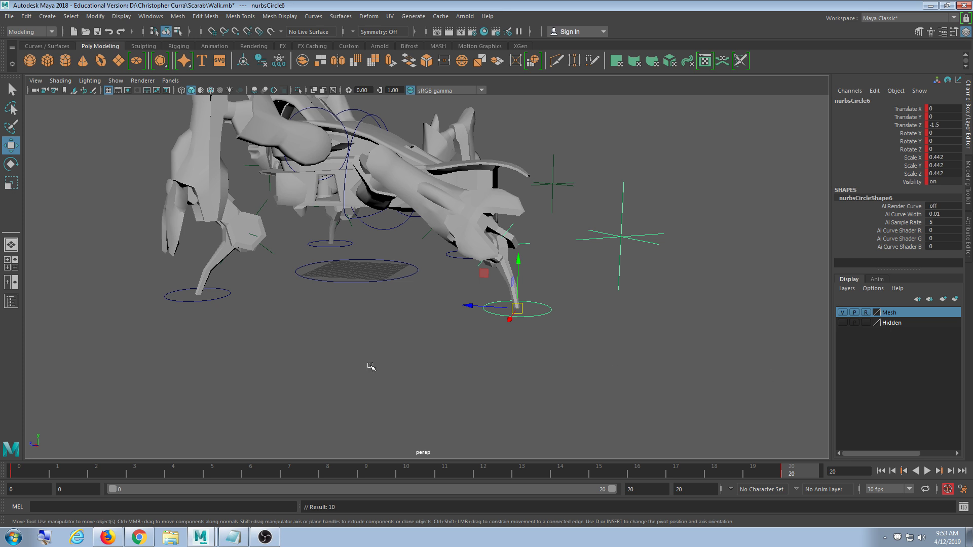
click(409, 473)
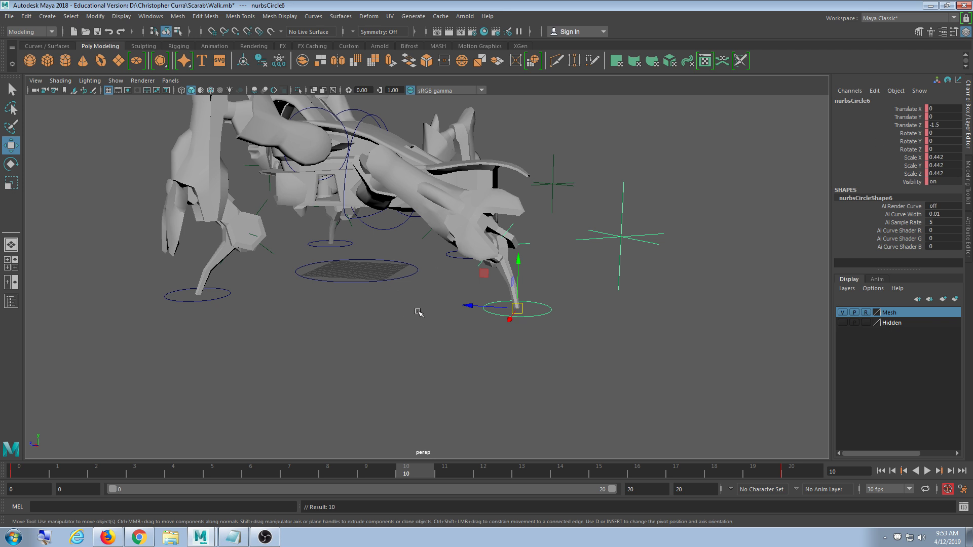
drag(475, 306, 374, 315)
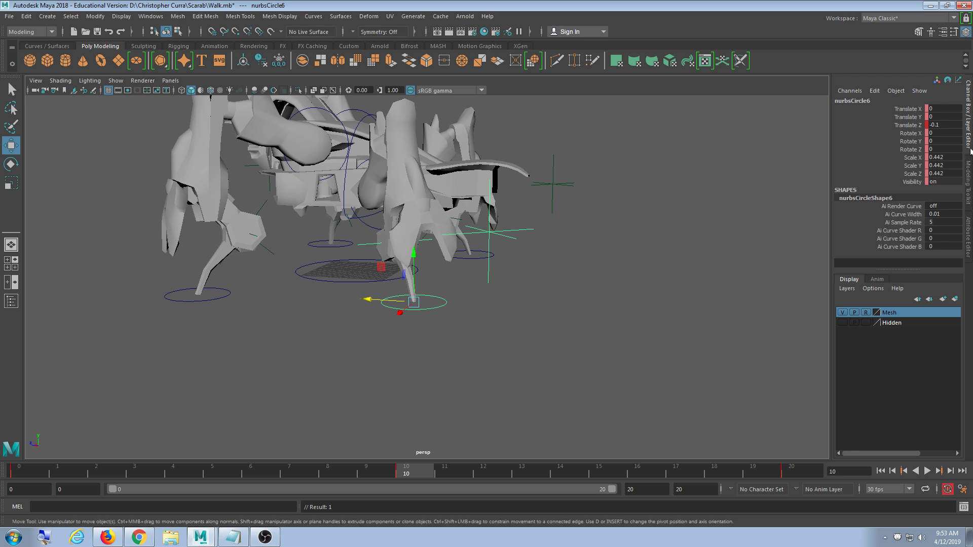
double_click(943, 125)
key(Return)
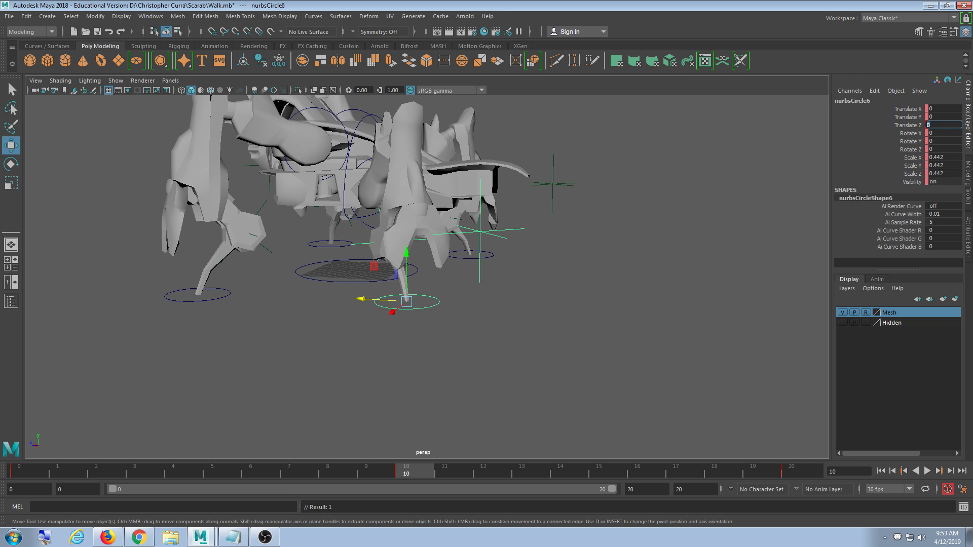
Play back the leg's back-and-forth motion twice to review its timing.
click(927, 470)
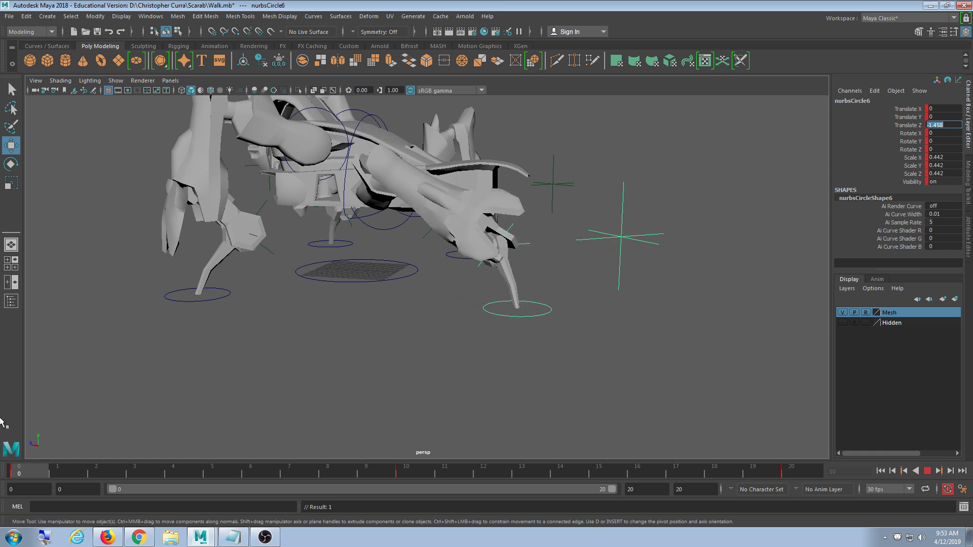
key(Escape)
click(927, 471)
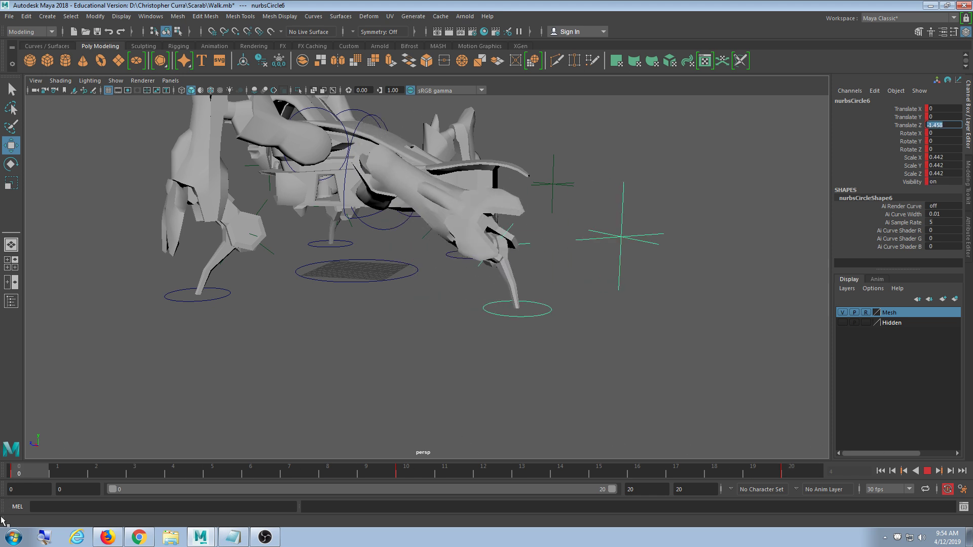
key(Escape)
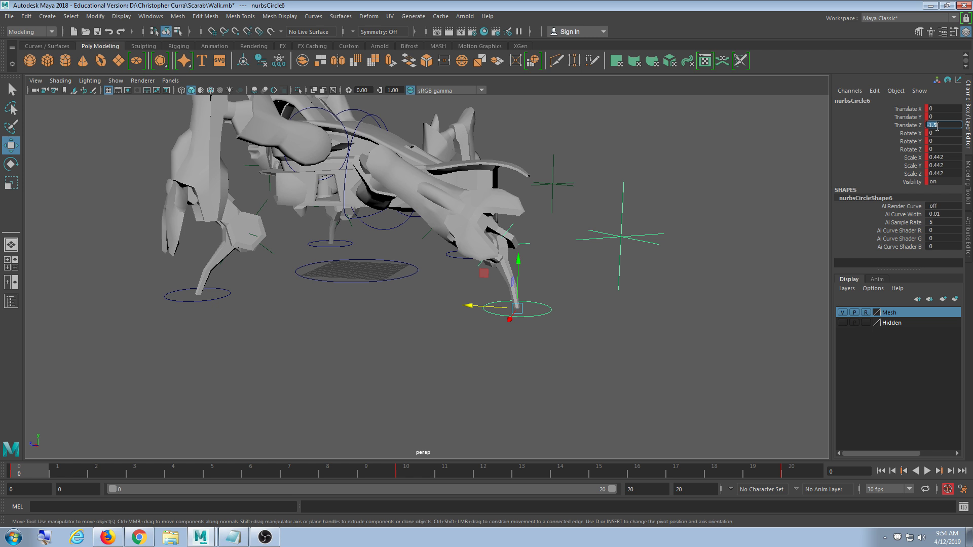
Examine the foot control's poses at frames 20 and 10, and replay the cycle.
click(809, 475)
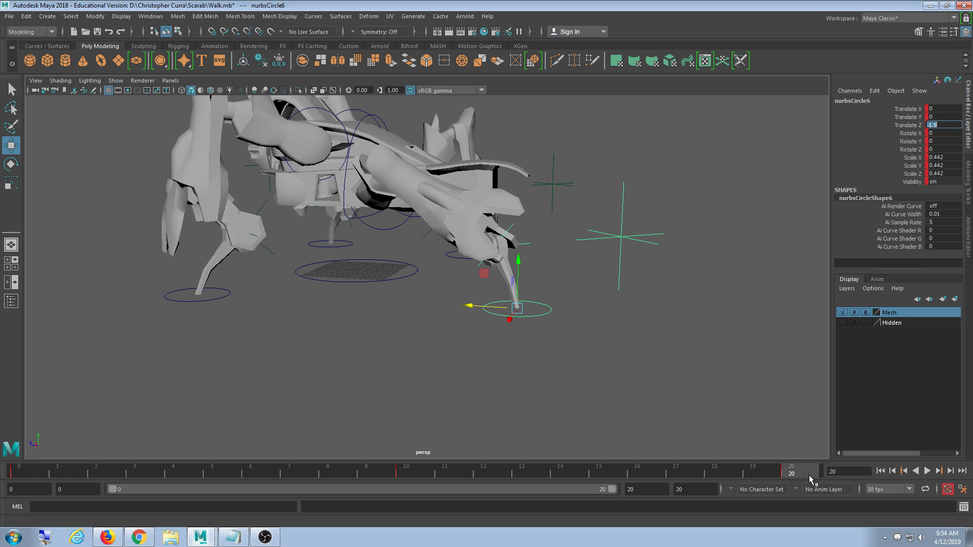
drag(808, 476, 792, 435)
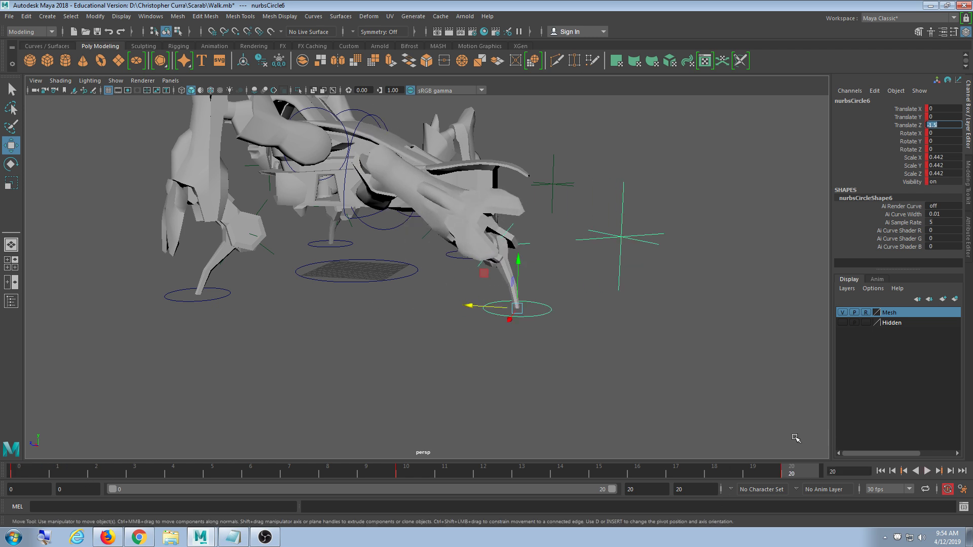
click(566, 299)
click(551, 309)
click(433, 476)
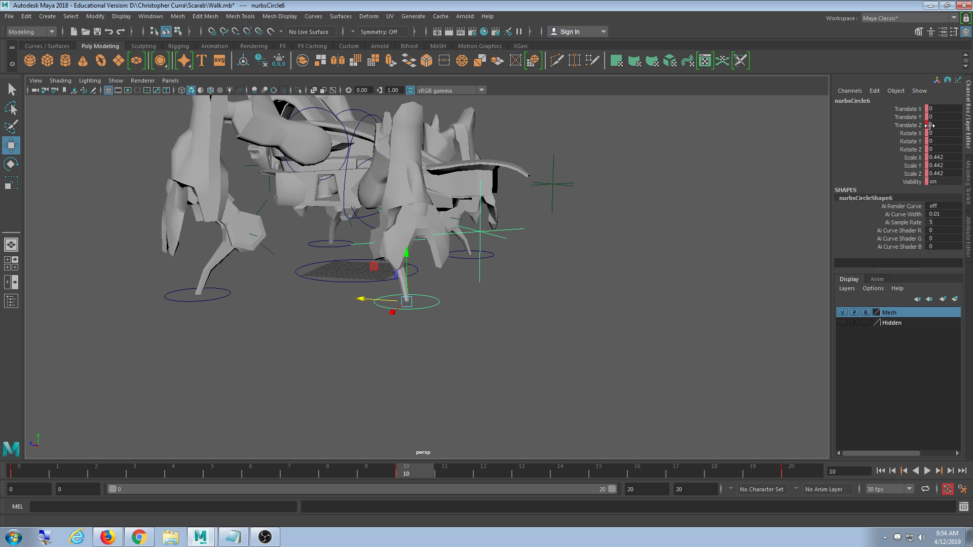
click(925, 471)
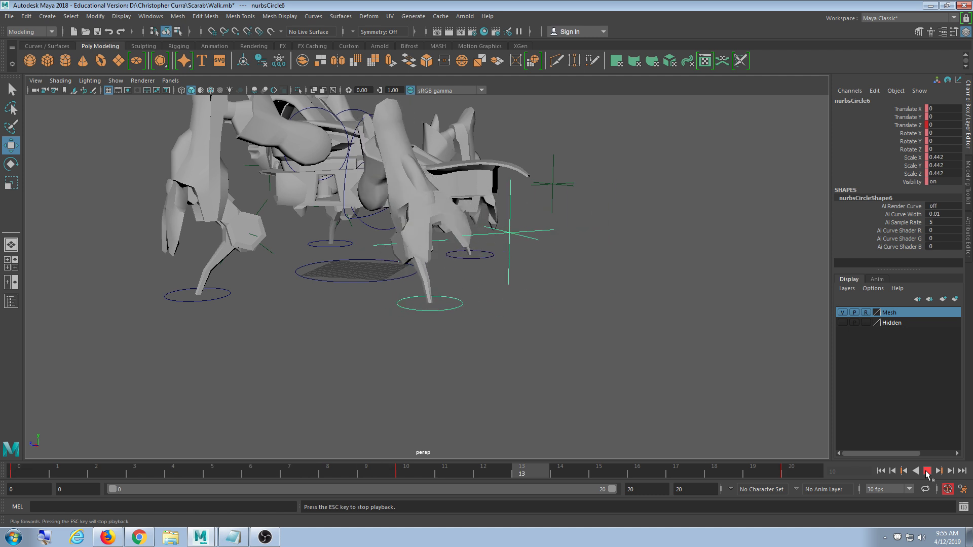
click(927, 472)
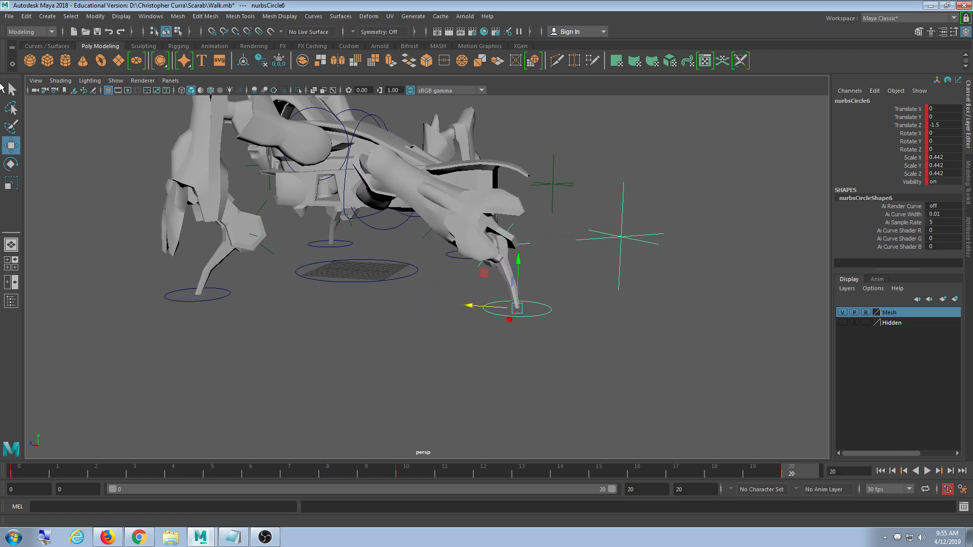
Save the Walk scene, and open the Storage (D:) drive in Windows Explorer.
click(9, 16)
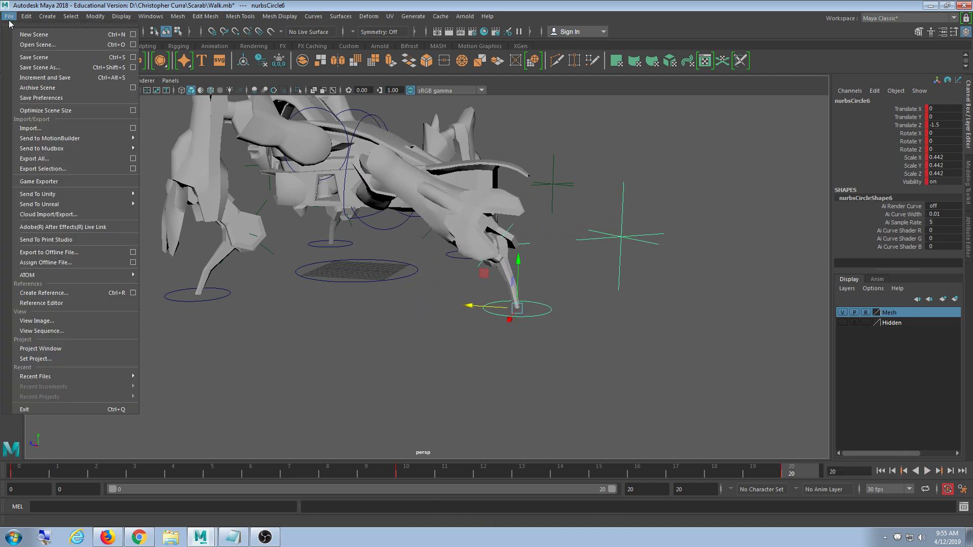
click(29, 60)
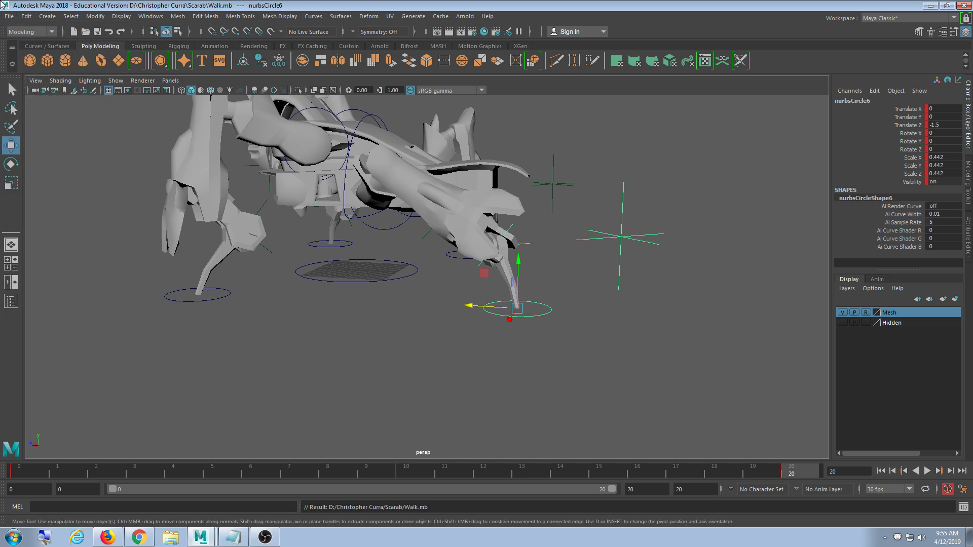
click(929, 5)
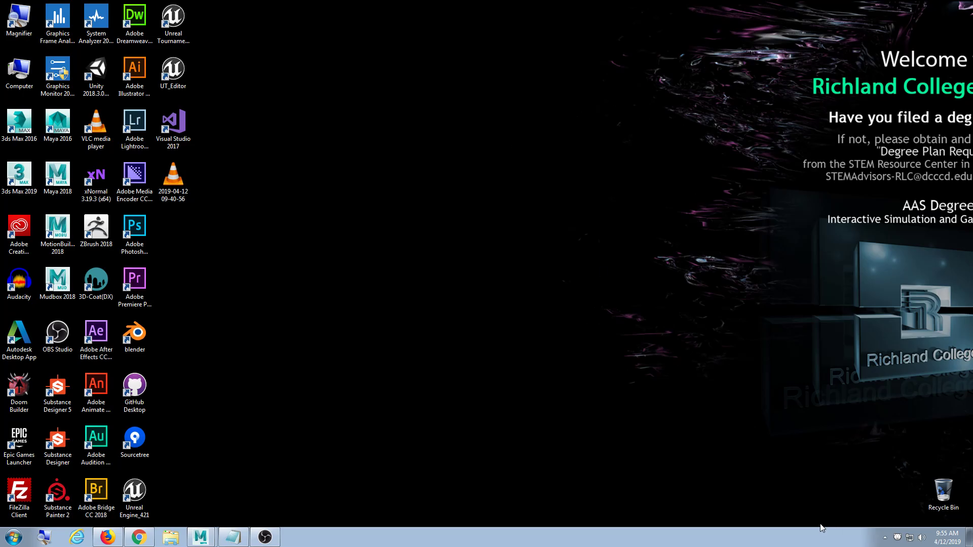
double_click(19, 71)
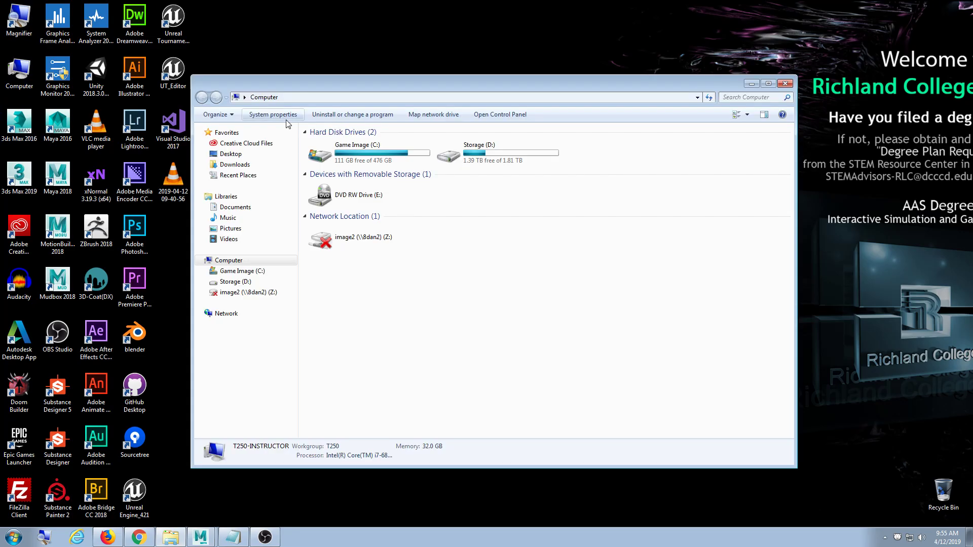
double_click(459, 154)
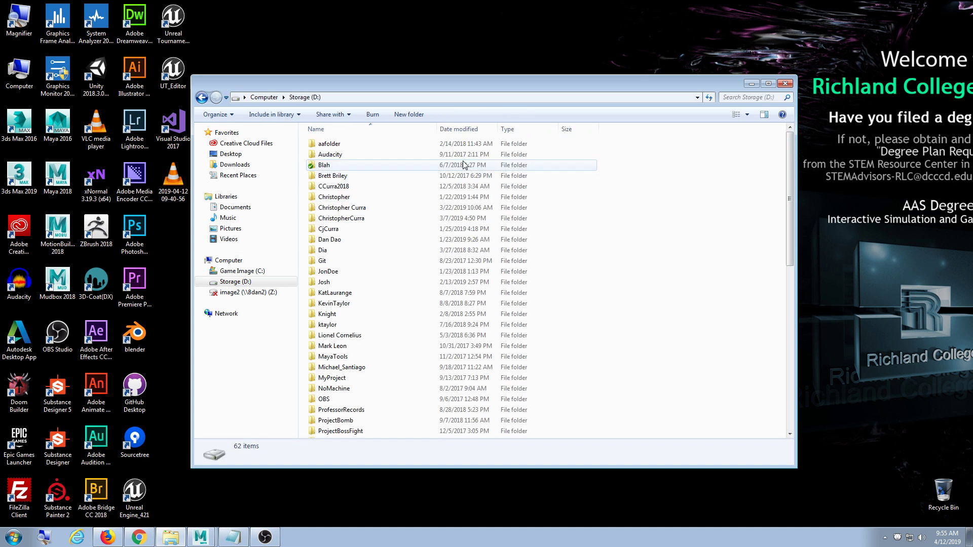
Open the Scarab project folder inside the instructor's personal folder on the D: drive, and move its window aside.
drag(403, 87, 431, 75)
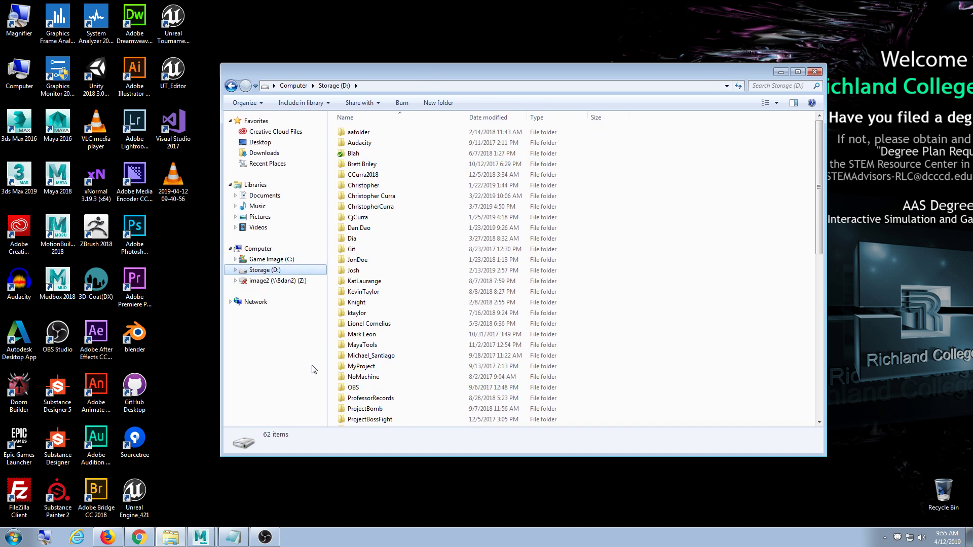
drag(358, 457, 359, 481)
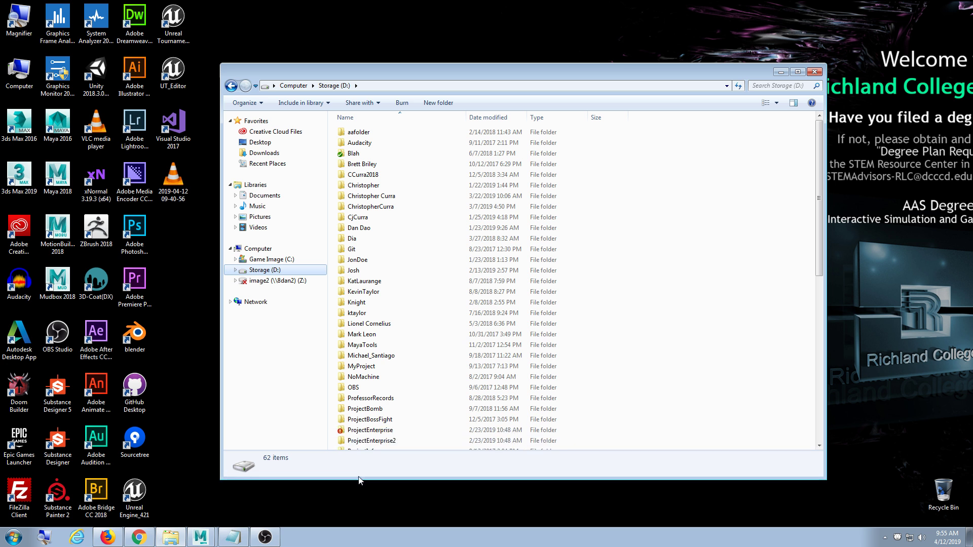
double_click(377, 195)
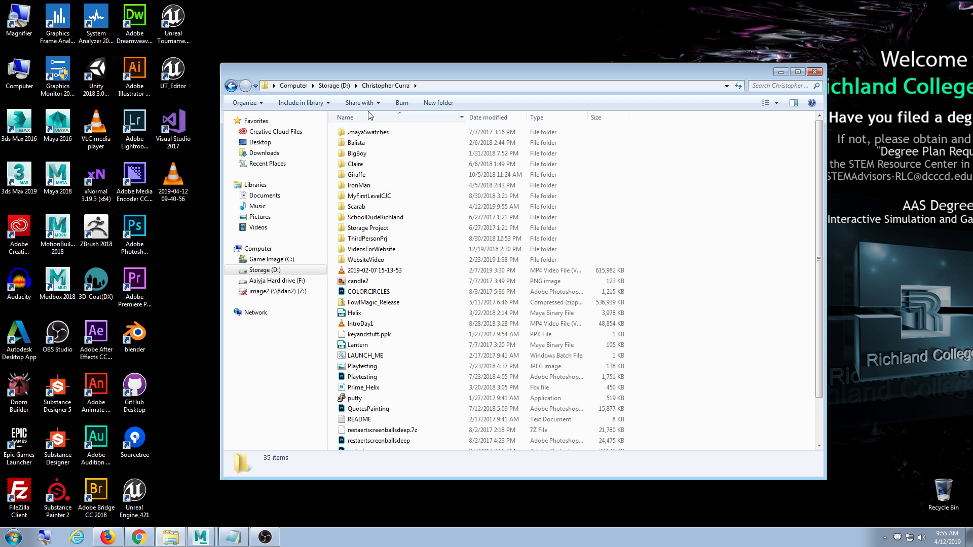
key(BackSpace)
double_click(375, 206)
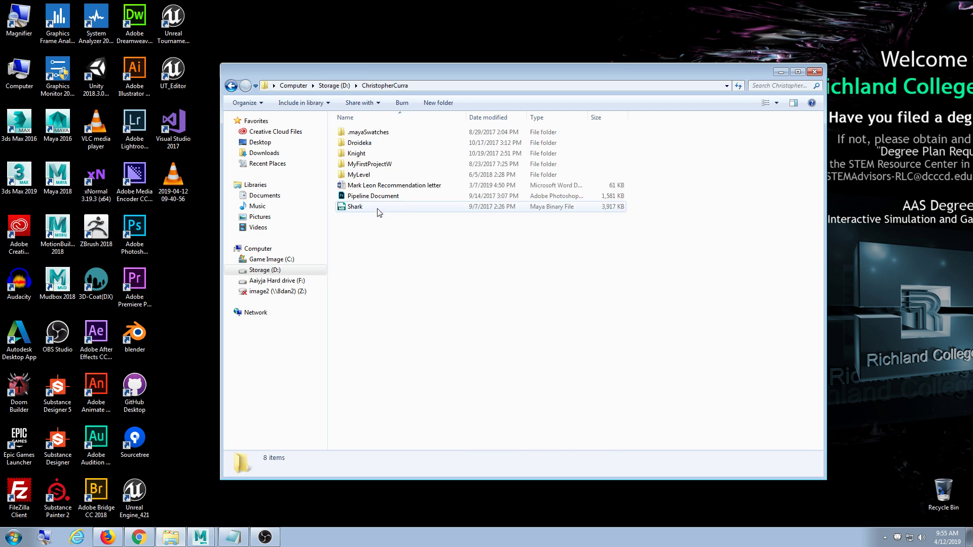
click(335, 87)
double_click(375, 196)
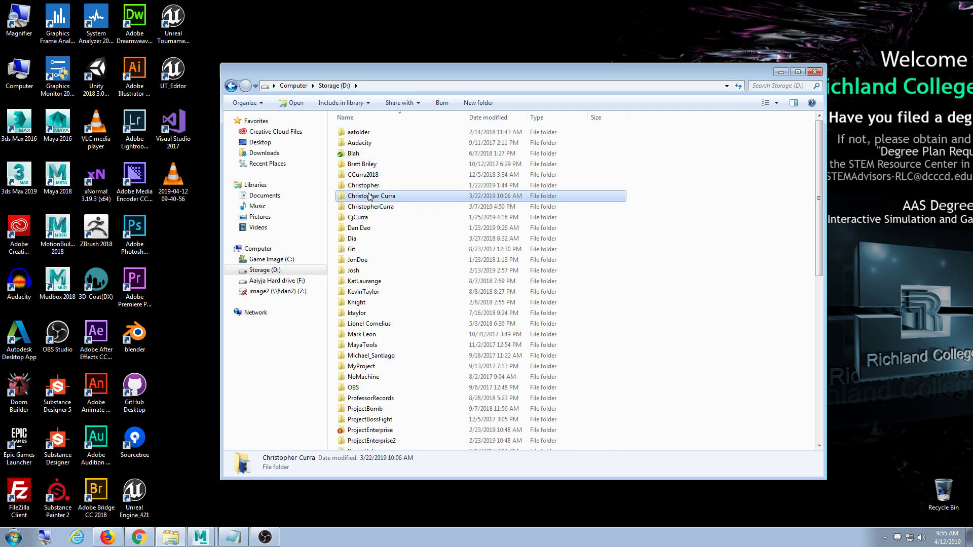
double_click(383, 206)
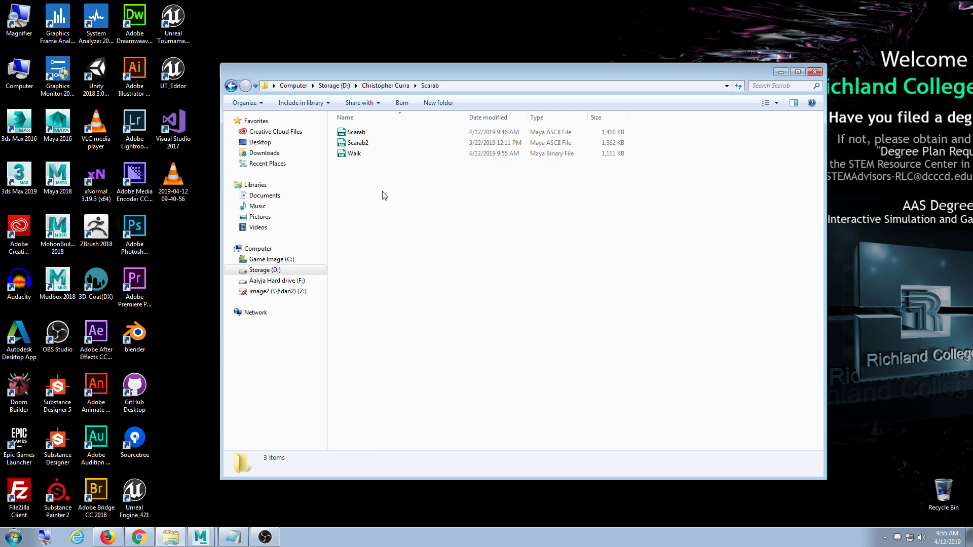
drag(430, 78, 508, 63)
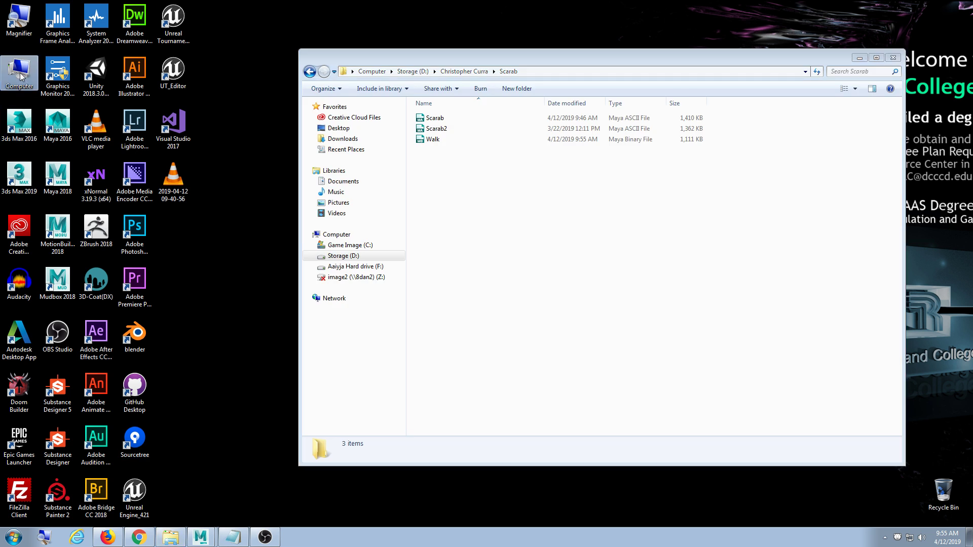
Open the external F: drive in a second, narrower Explorer window and copy the Walk Maya file onto it.
double_click(20, 75)
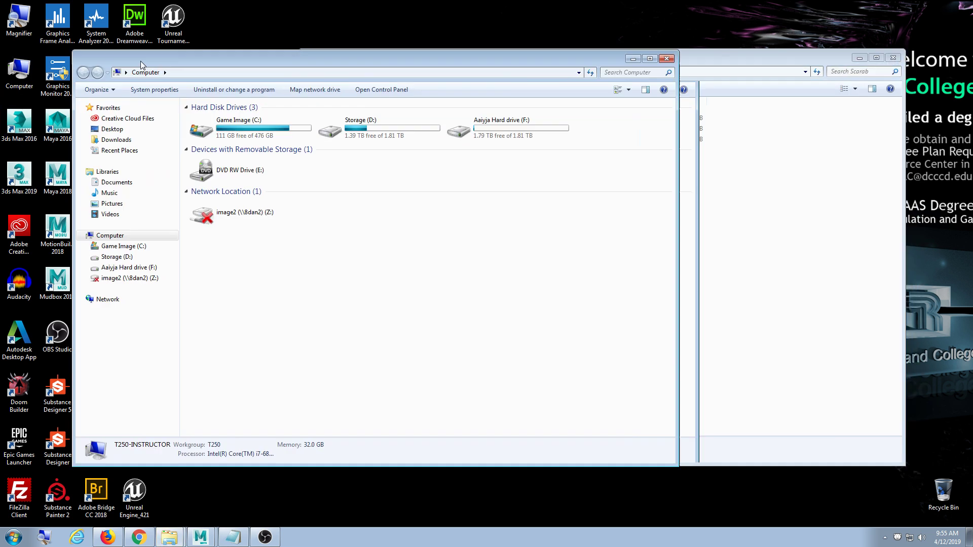
double_click(516, 131)
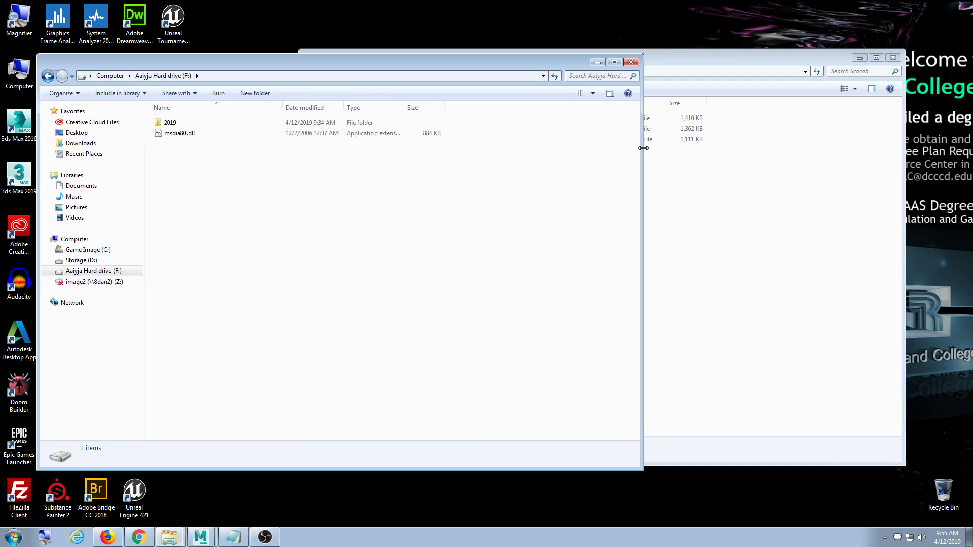
drag(642, 148, 311, 148)
click(552, 199)
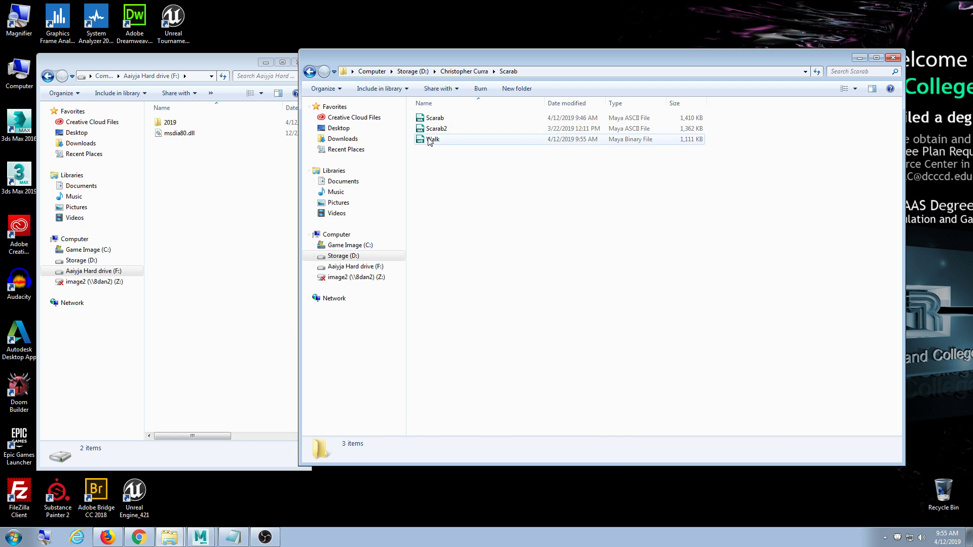
drag(428, 140, 243, 238)
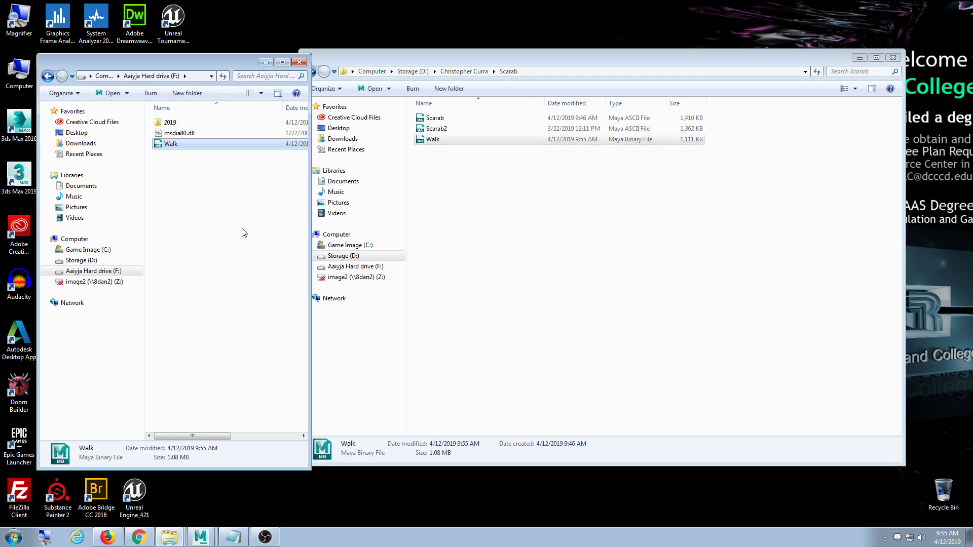
Try to safely remove the external F: drive, and close both Explorer windows.
right_click(121, 271)
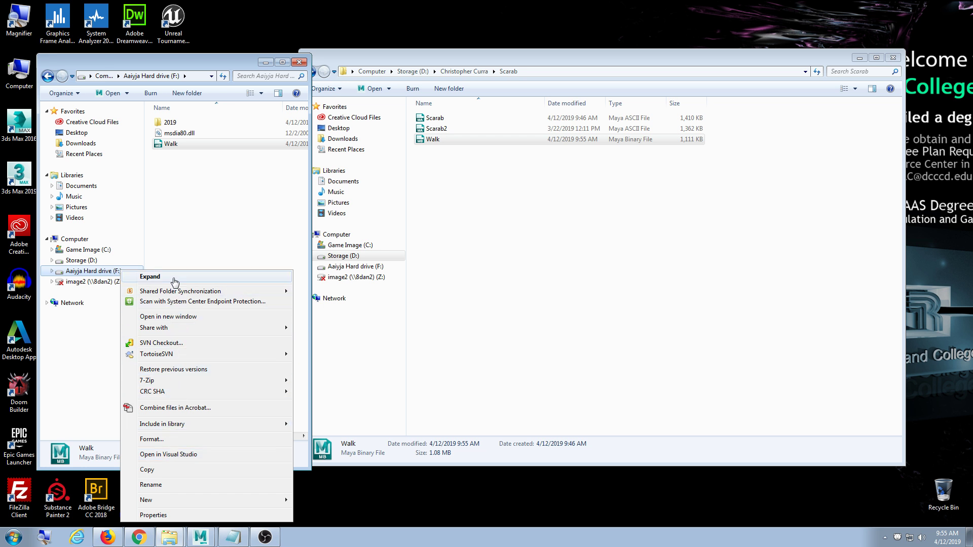
click(178, 474)
click(884, 538)
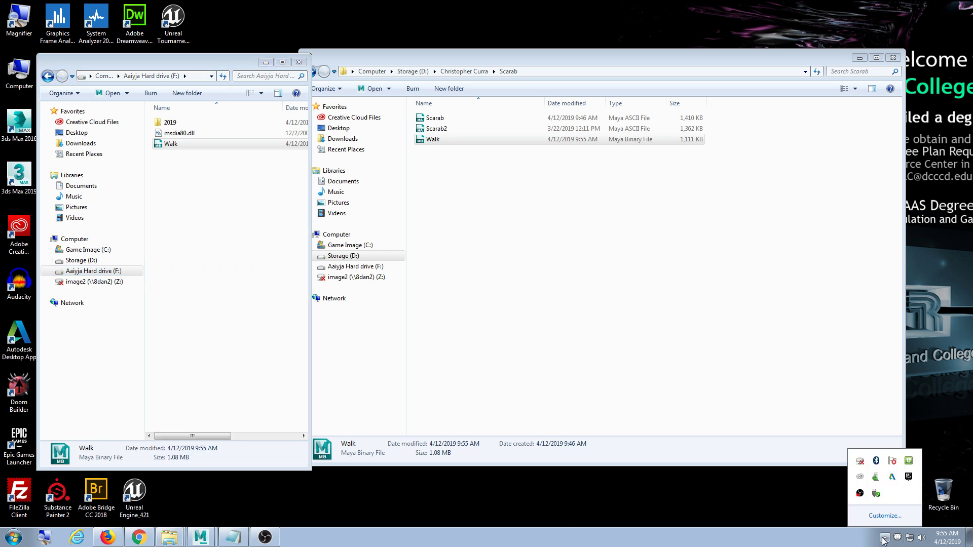
click(878, 497)
click(880, 476)
click(893, 58)
click(300, 62)
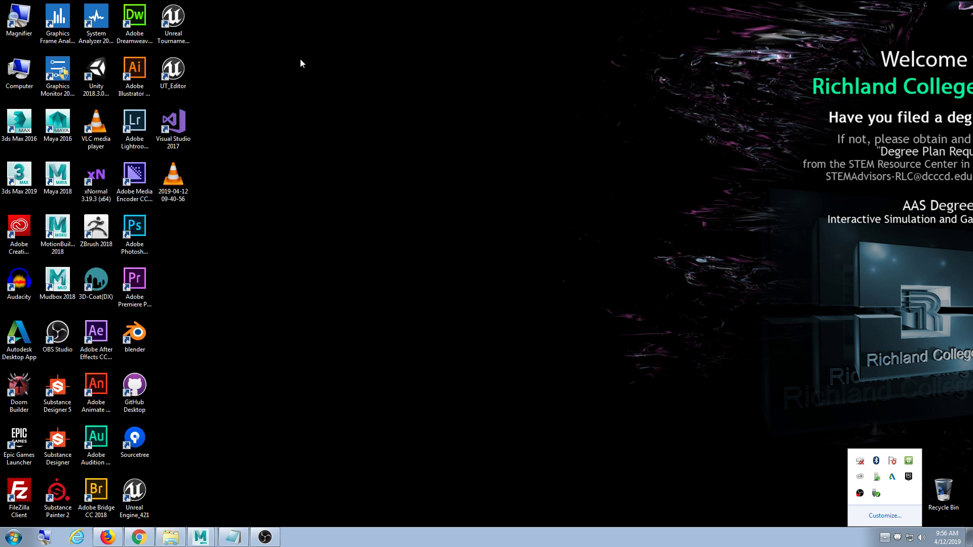
click(489, 153)
Switch back to Maya and select the nurbsCircle5 foot control on the opposite side of the Scarab.
click(201, 536)
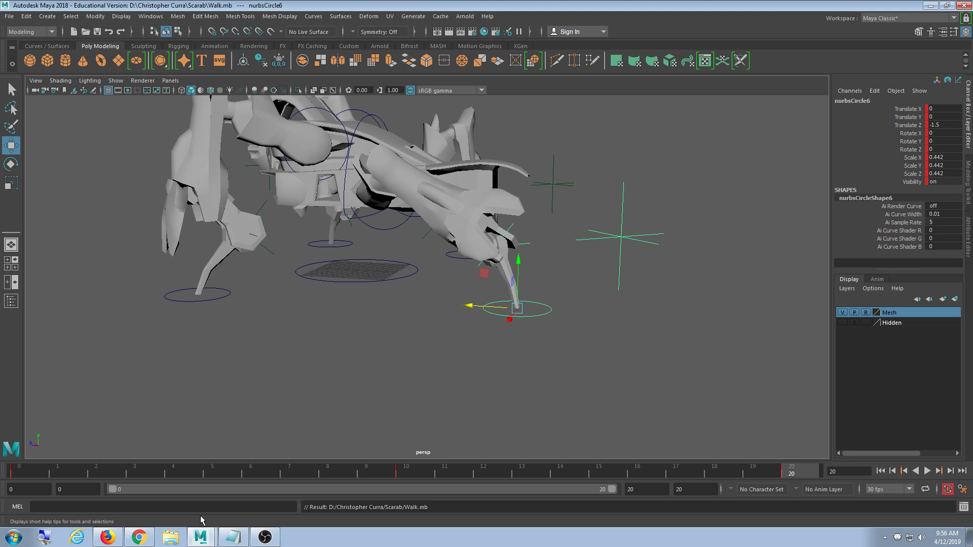
scroll(513, 384, down, 5)
alt+drag(513, 395, 388, 352)
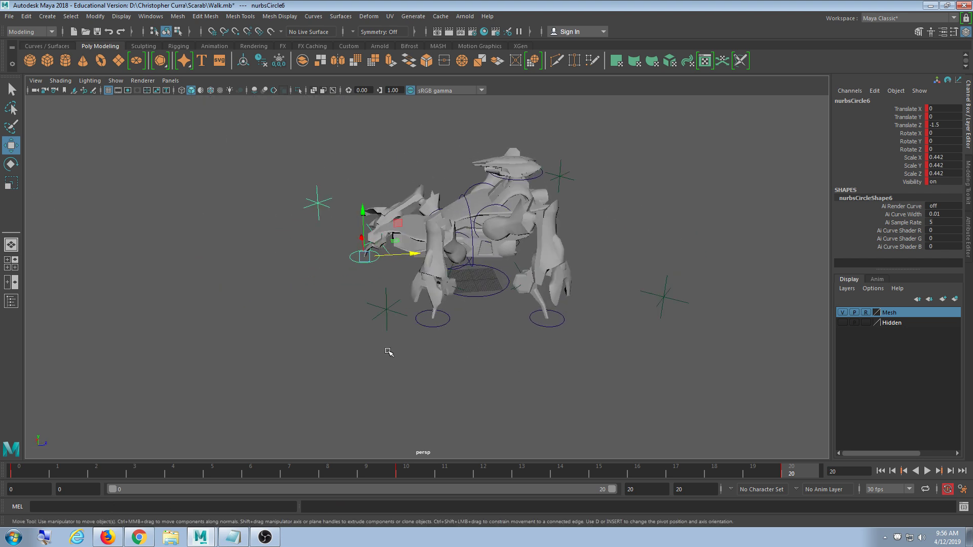
scroll(520, 317, up, 4)
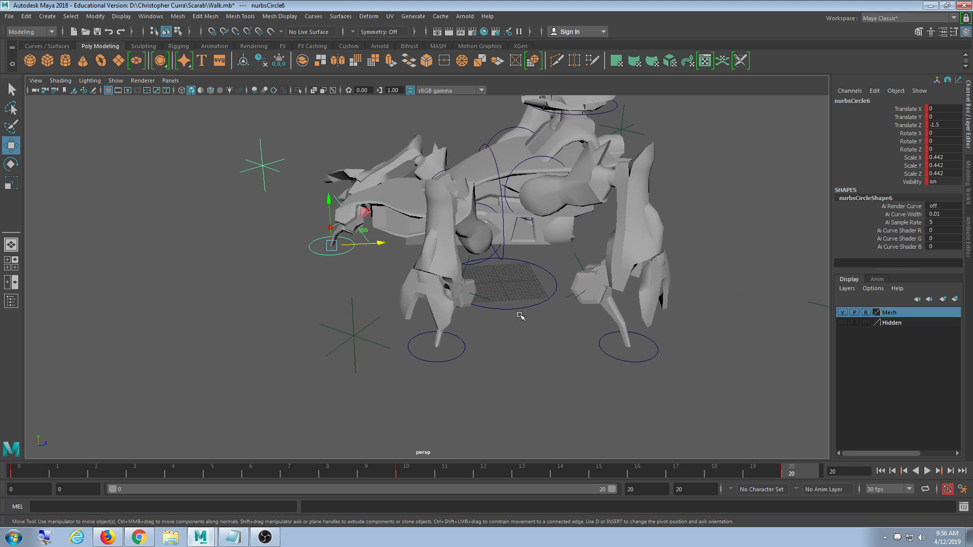
mouse_move(525, 315)
alt+mouse_down()
mouse_move(481, 299)
mouse_move(513, 314)
alt+mouse_up()
click(621, 357)
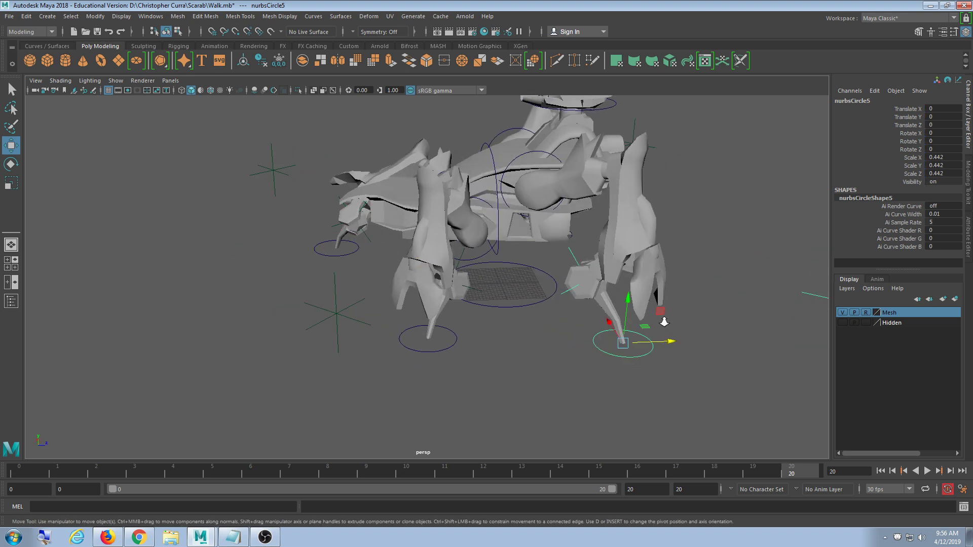
Play the timeline twice from different angles to review the already animated leg.
alt+drag(664, 322, 630, 329)
key(alt+v)
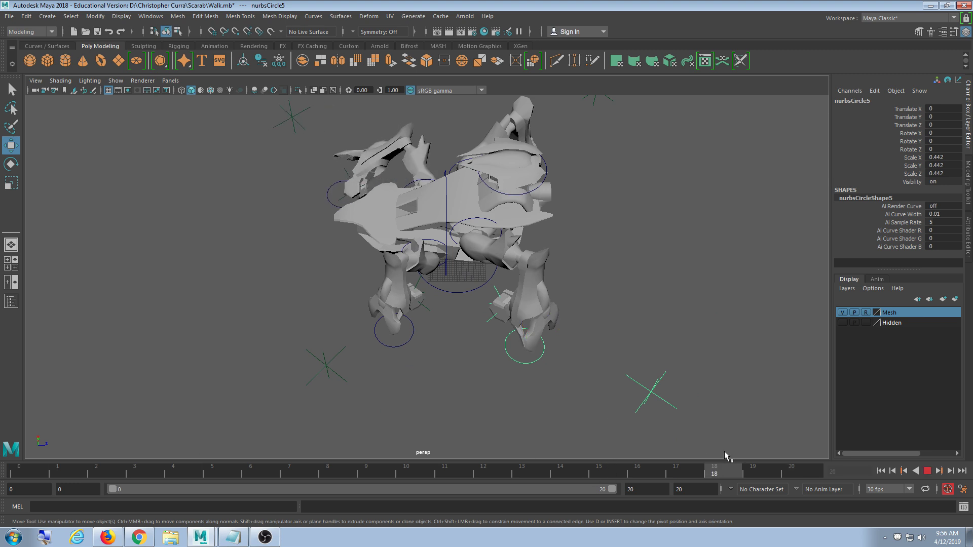
key(alt+v)
alt+drag(557, 283, 651, 235)
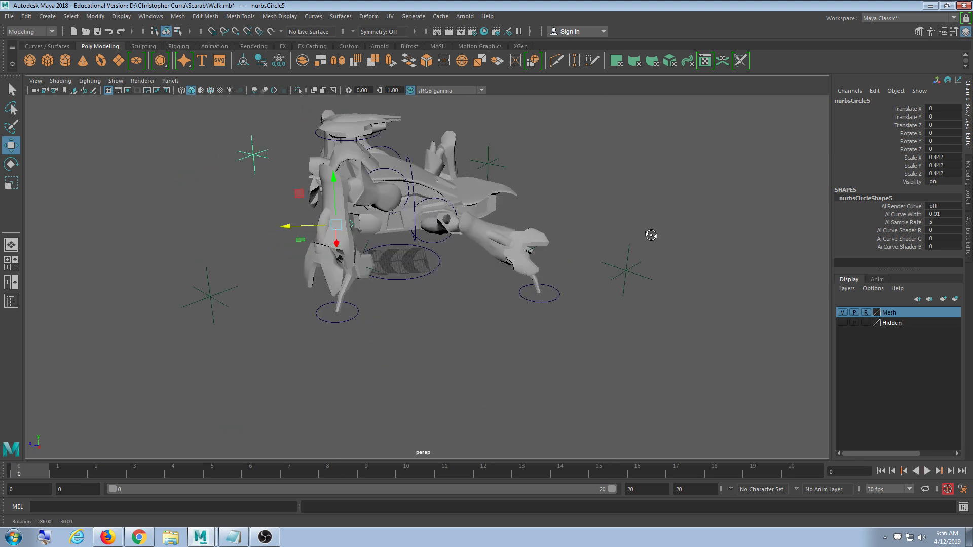
key(alt+v)
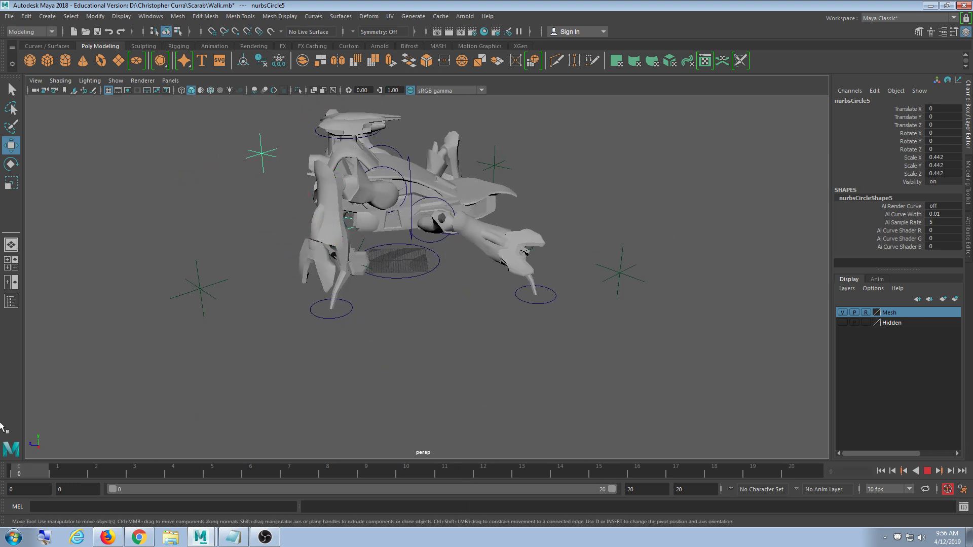
key(alt+v)
Key the nurbsCircle5 foot control's default pose at frames 0 and 20, and go to frame 10.
alt+drag(203, 304, 469, 292)
scroll(447, 257, up, 5)
alt+drag(439, 339, 412, 341)
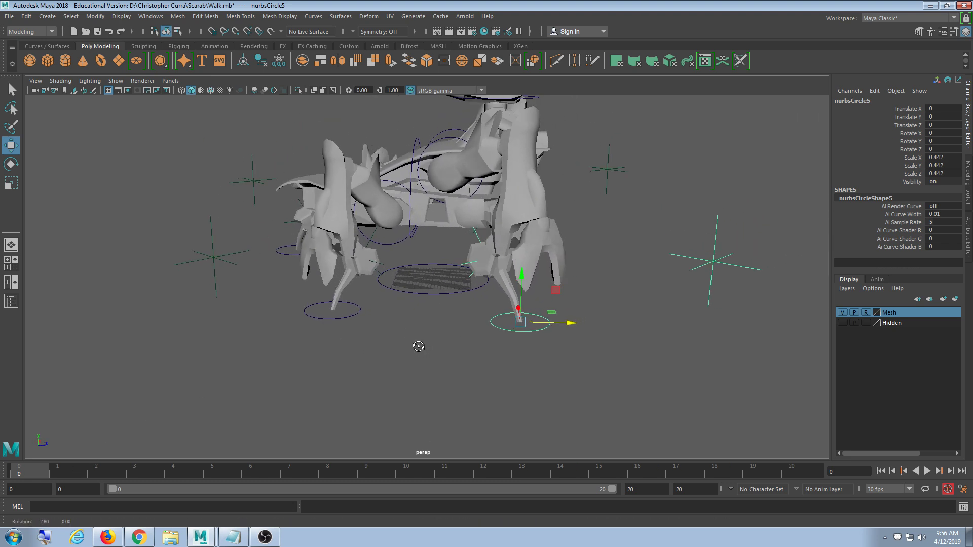
mouse_move(617, 295)
alt+mouse_down()
mouse_move(612, 312)
mouse_move(620, 302)
alt+mouse_up()
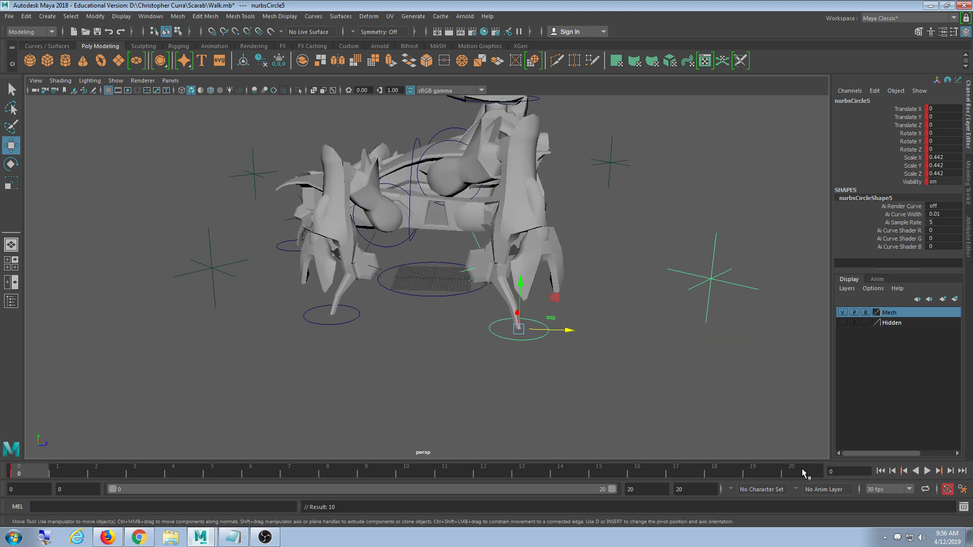
drag(805, 473, 406, 473)
Move the nurbsCircle5 foot control outward at frame 10, setting its Translate Z to 1.5.
alt+drag(550, 393, 563, 392)
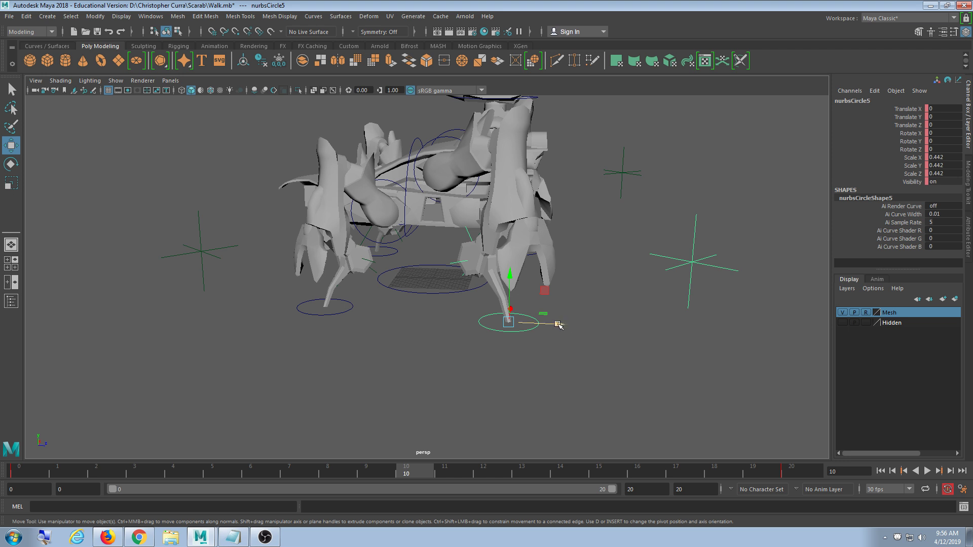
drag(558, 324, 660, 320)
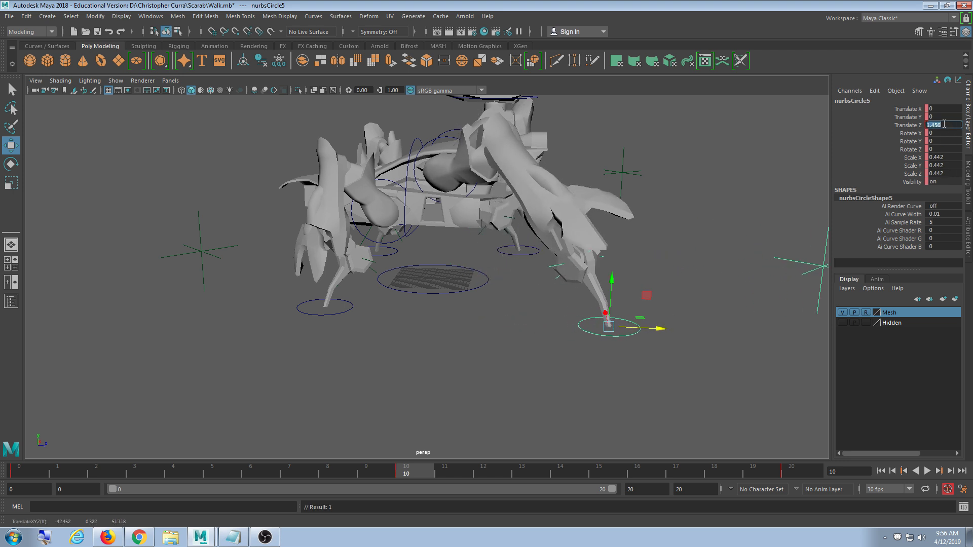
scroll(688, 302, down, 4)
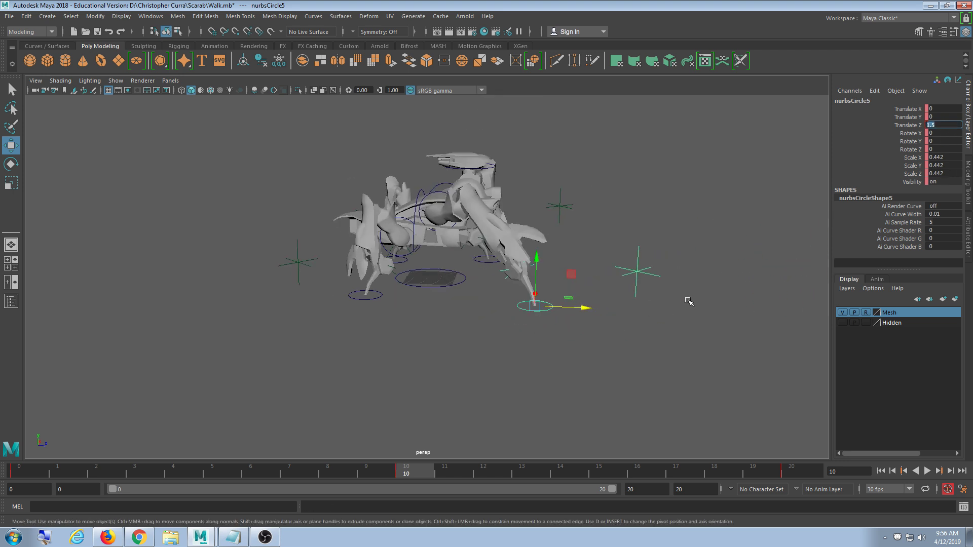
Play back the walk cycle twice to compare the motion of both animated legs.
alt+drag(689, 302, 499, 335)
scroll(501, 336, up, 2)
alt+middle_drag(501, 335, 497, 348)
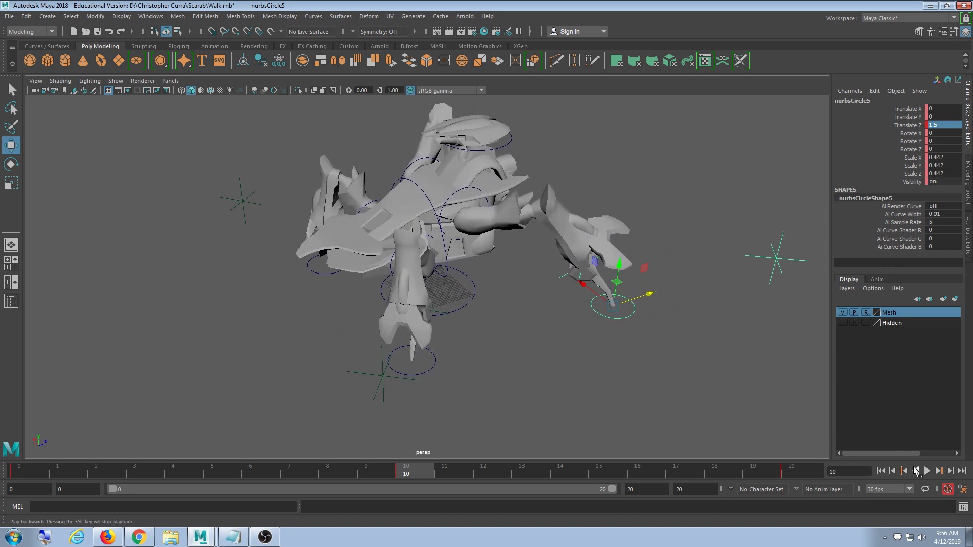
click(926, 471)
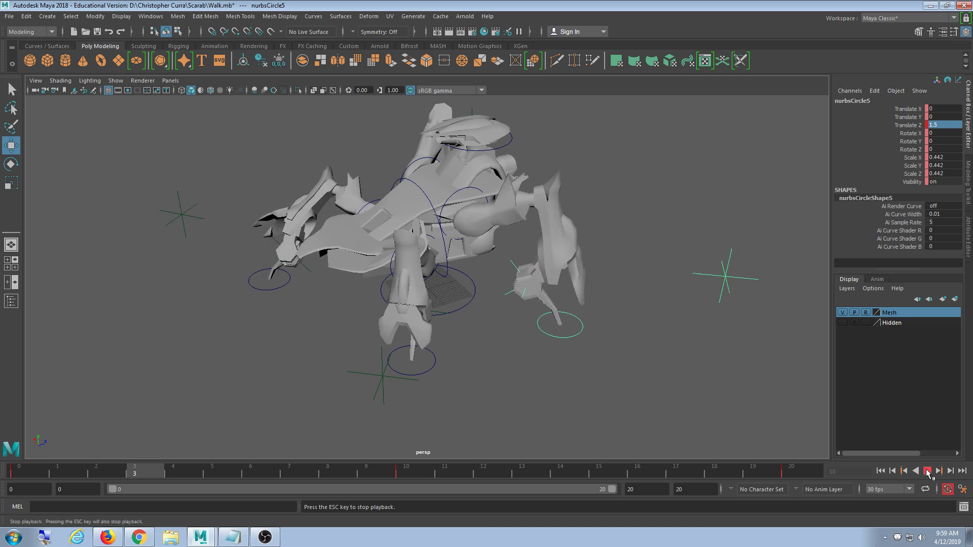
key(Escape)
key(alt+v)
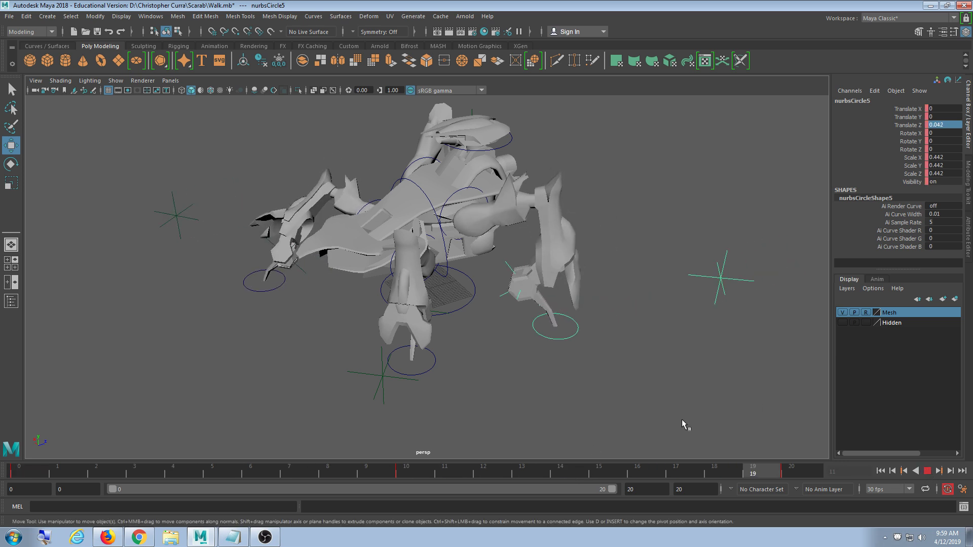
key(Escape)
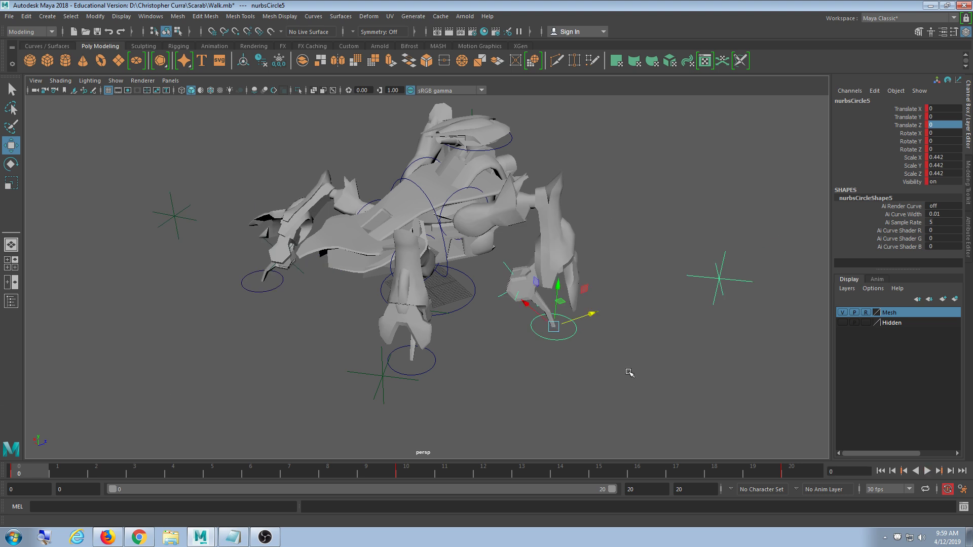
Key the nurbsCircle4 foot control's default pose at frames 0 and 20, and go to frame 10.
scroll(446, 343, up, 5)
alt+drag(464, 298, 453, 293)
click(348, 371)
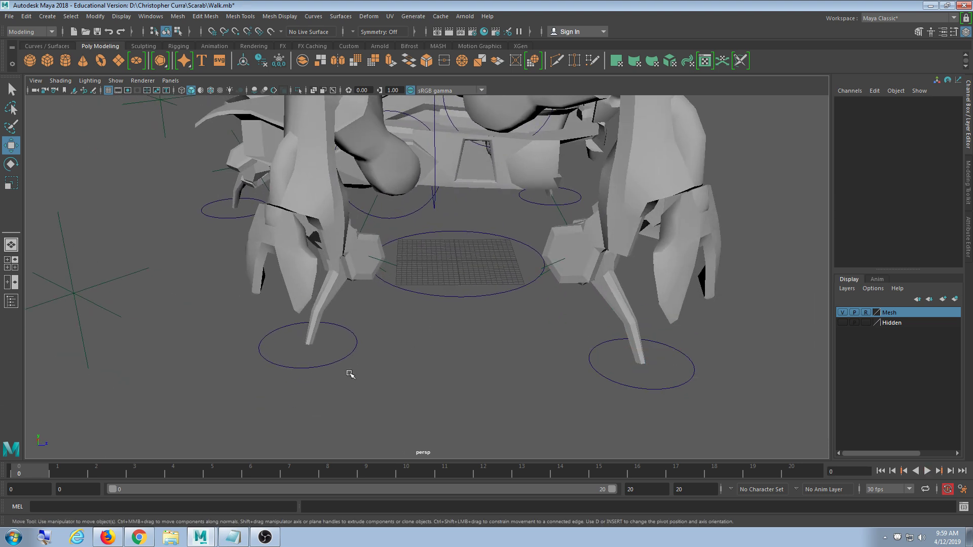
click(340, 364)
scroll(403, 363, down, 5)
alt+drag(403, 363, 408, 354)
scroll(409, 355, up, 4)
alt+middle_drag(409, 355, 416, 369)
alt+drag(417, 369, 405, 404)
drag(57, 478, 5, 468)
alt+drag(465, 343, 463, 340)
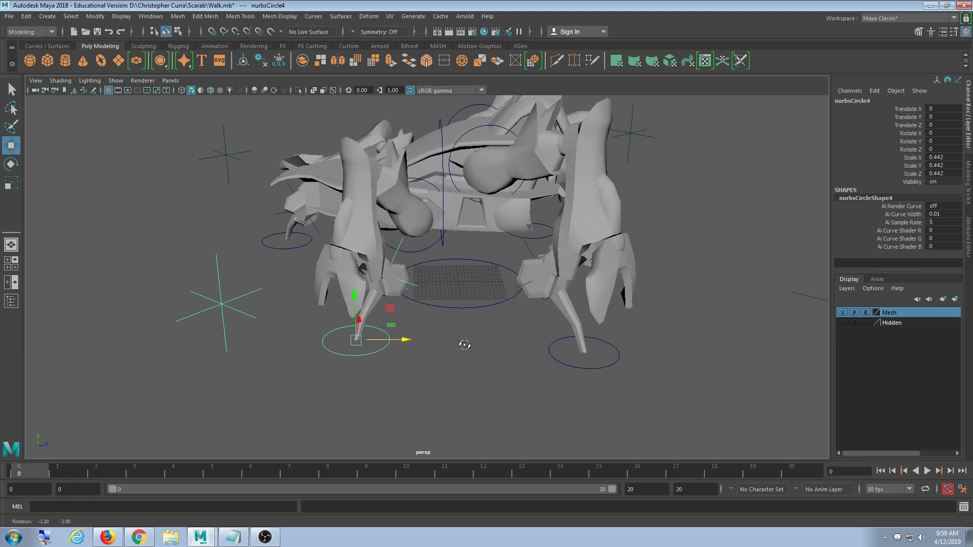
alt+drag(361, 371, 387, 218)
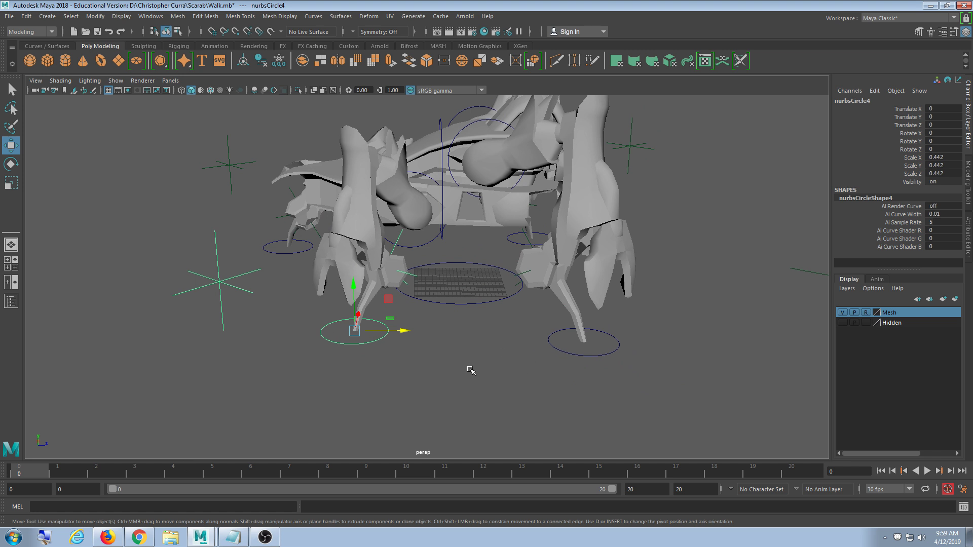
alt+drag(453, 393, 442, 385)
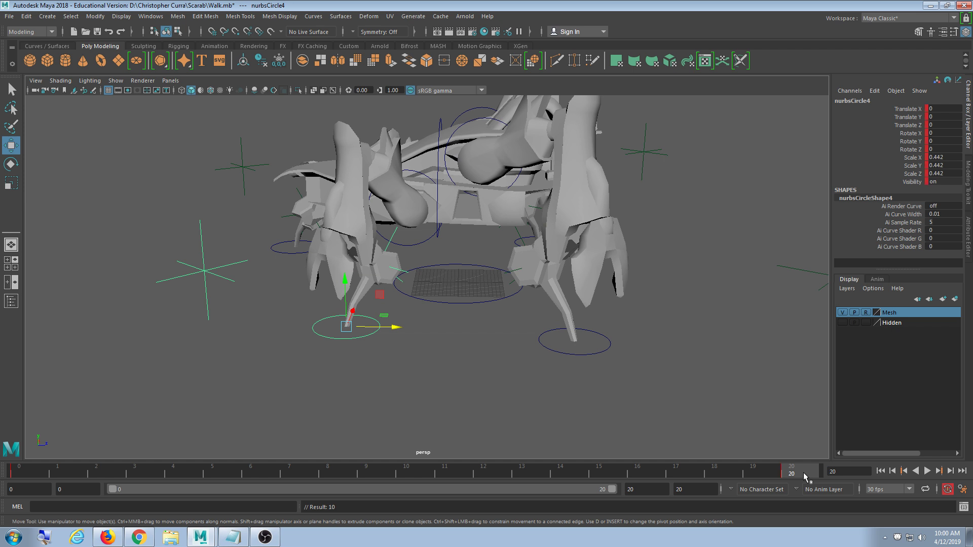
drag(804, 472, 408, 470)
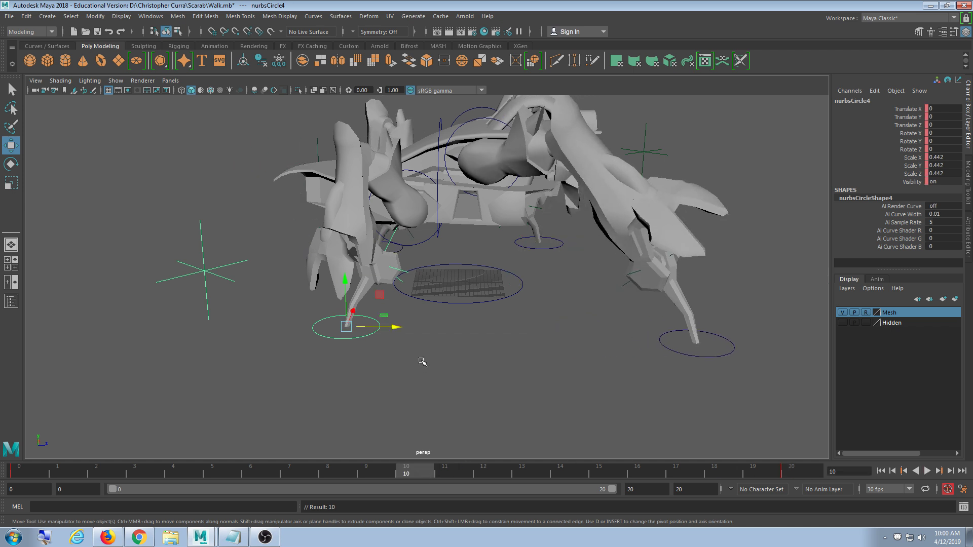
Move the nurbsCircle4 foot control outward at frame 10, setting its Translate Z to -1.5.
drag(398, 327, 296, 327)
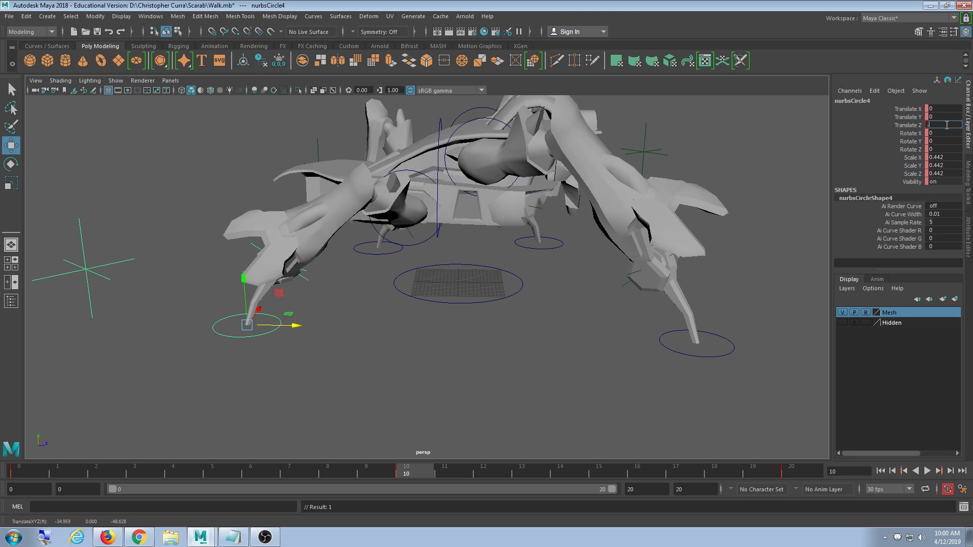
click(946, 125)
text(-1.5)
key(Return)
Set the nurbsCircle7 foot control's Translate Z to 1.5 and key that pose at frames 0 and 20.
alt+drag(614, 170, 593, 187)
alt+drag(382, 474, 358, 351)
click(321, 346)
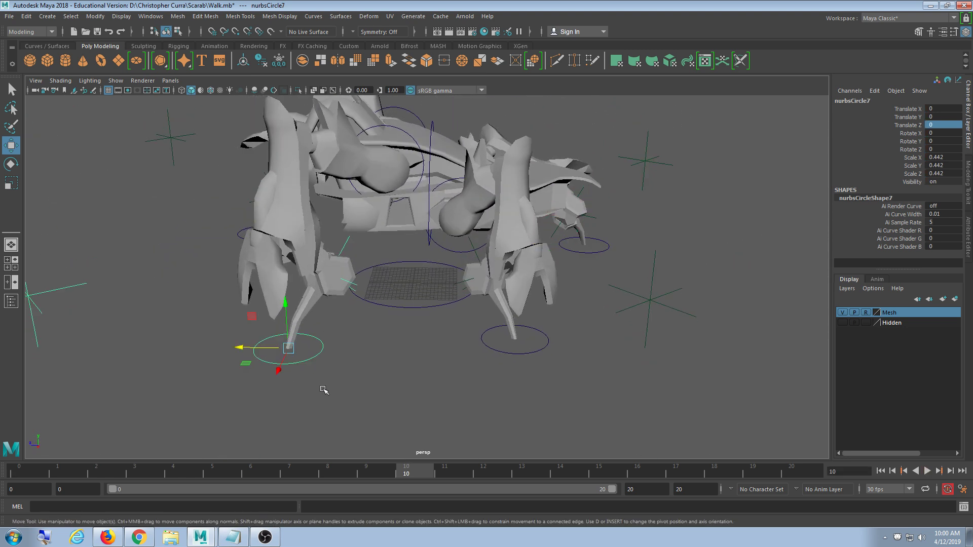
drag(331, 470, 1, 477)
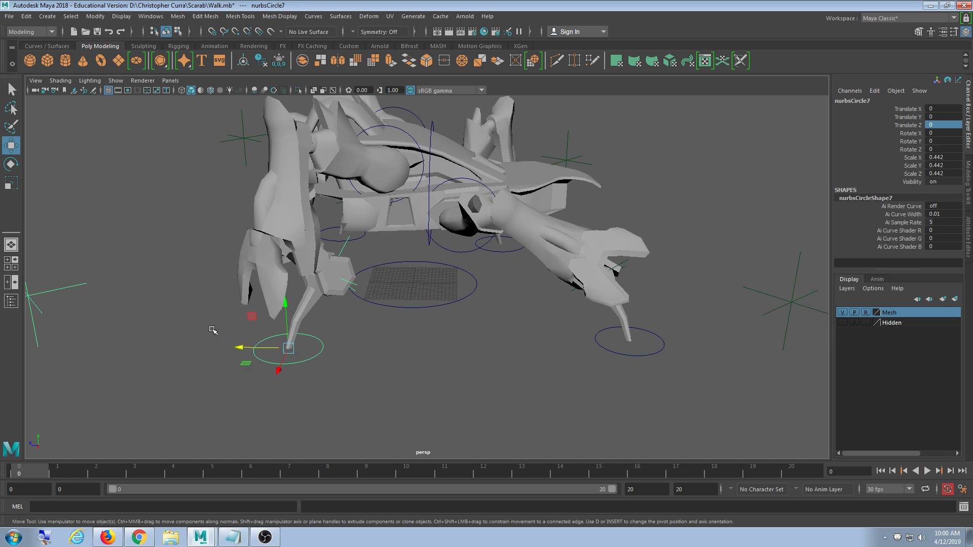
alt+middle_drag(346, 269, 369, 281)
scroll(350, 280, down, 2)
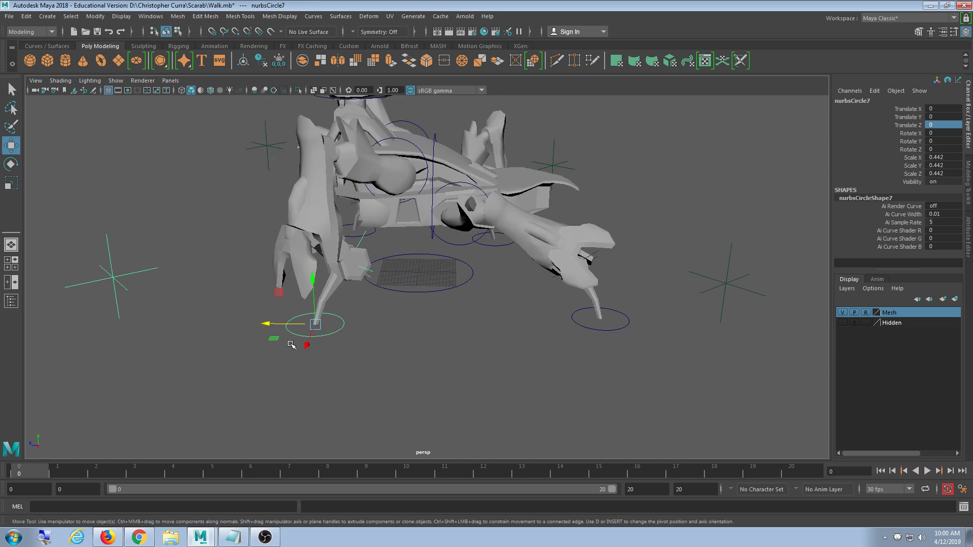
drag(271, 325, 185, 323)
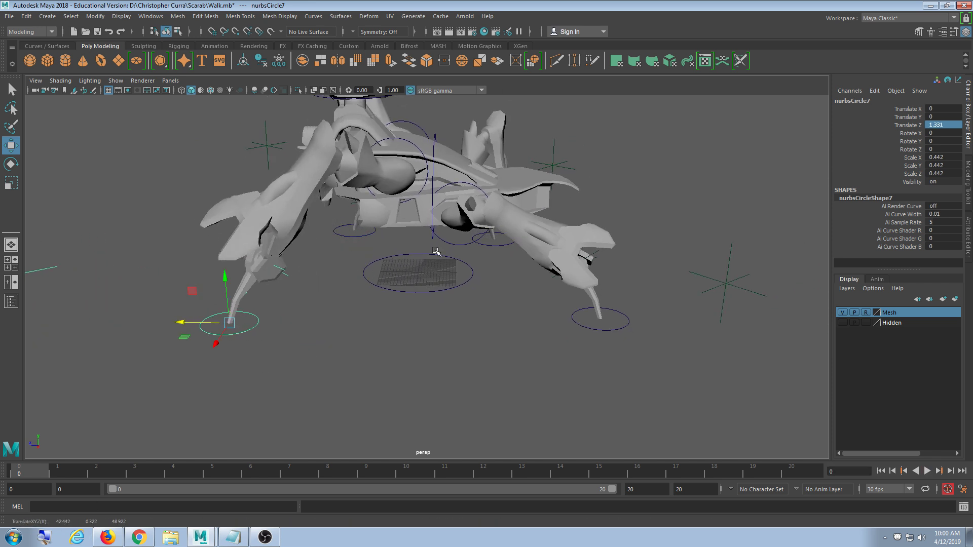
click(948, 124)
text(1.5)
key(Return)
mouse_move(493, 292)
alt+mouse_down()
mouse_move(475, 294)
mouse_move(487, 294)
alt+mouse_up()
key(s)
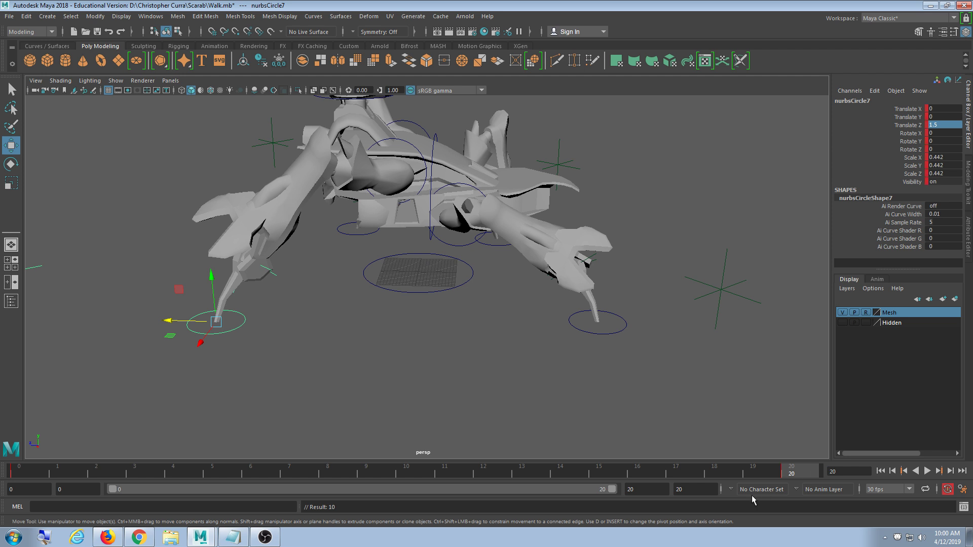
Bring the nurbsCircle7 foot control back in at frame 10, setting its Translate Z to 0.
click(423, 477)
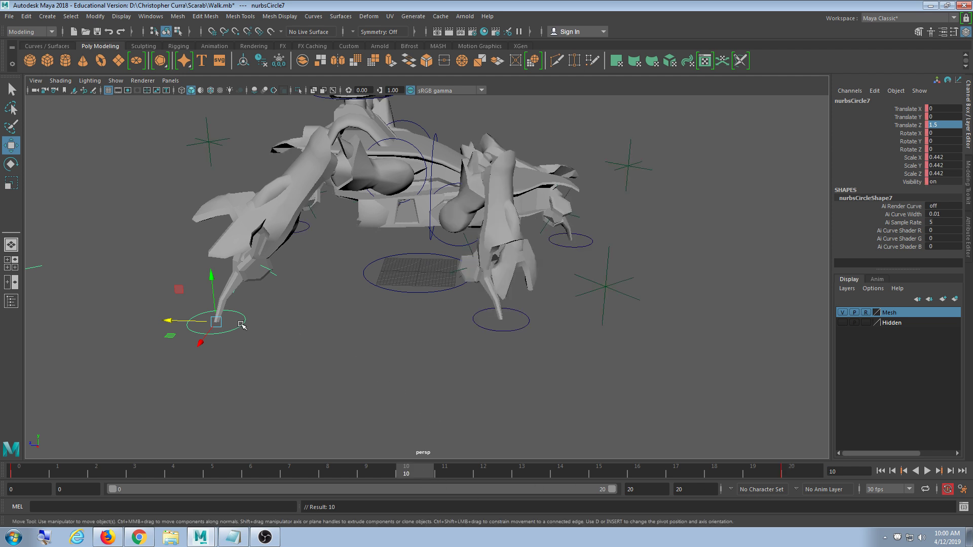
drag(165, 324, 249, 323)
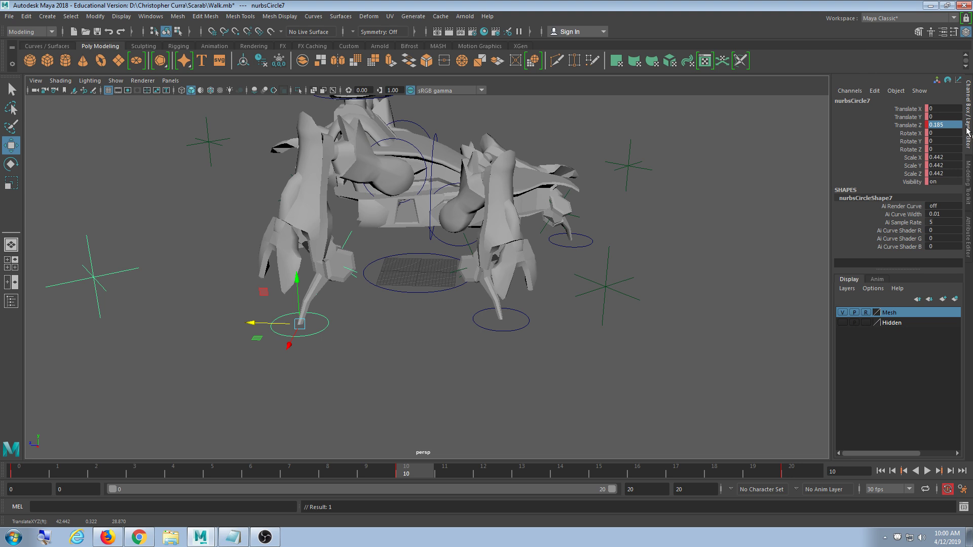
text(0)
key(Return)
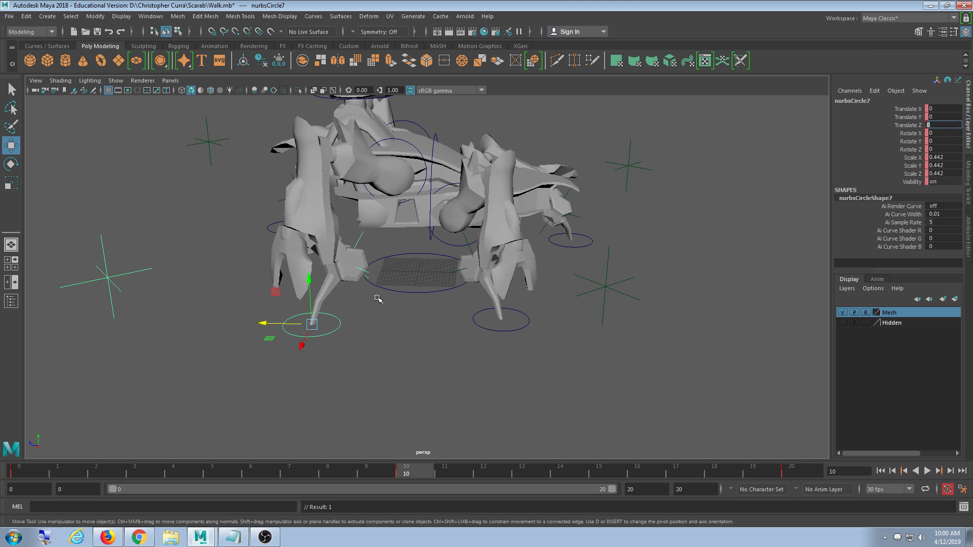
Play back the walk cycle and review the motion of all four legs from different angles, including from above.
click(927, 471)
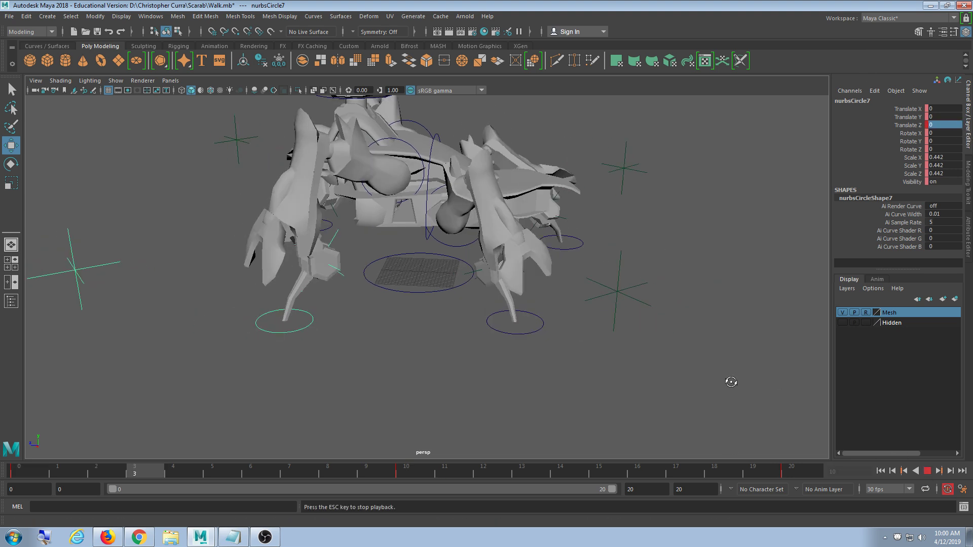
alt+drag(727, 380, 611, 388)
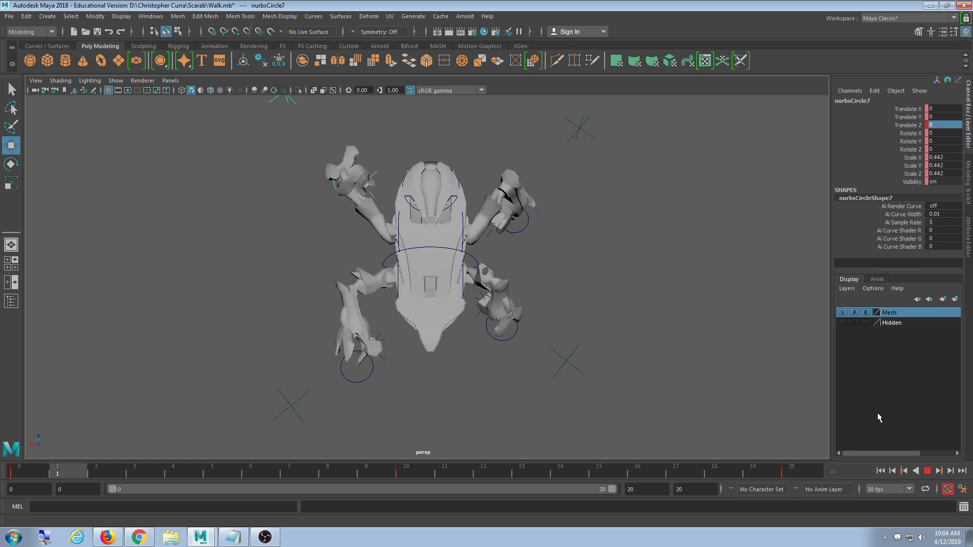
click(928, 472)
Scrub through the timeline at close range to examine the foot positions midway between the keyed poses.
scroll(500, 279, down, 4)
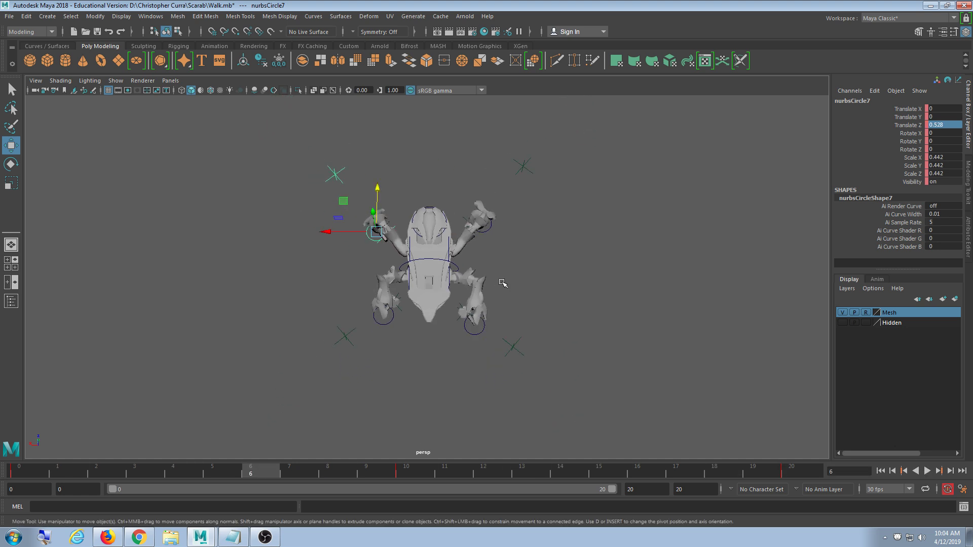
alt+drag(502, 282, 540, 302)
scroll(540, 304, up, 5)
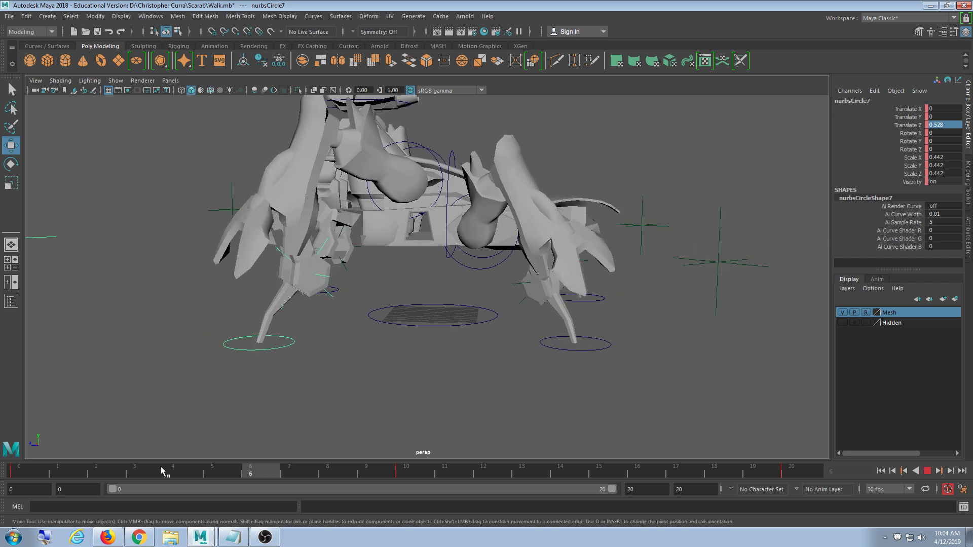
drag(162, 471, 592, 447)
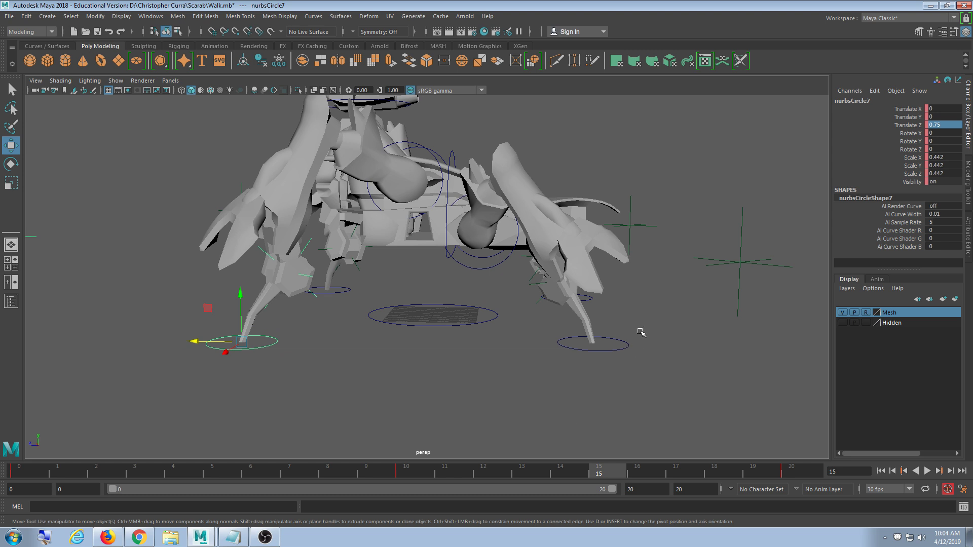
mouse_move(641, 332)
alt+mouse_down()
mouse_move(667, 326)
mouse_move(636, 334)
alt+mouse_up()
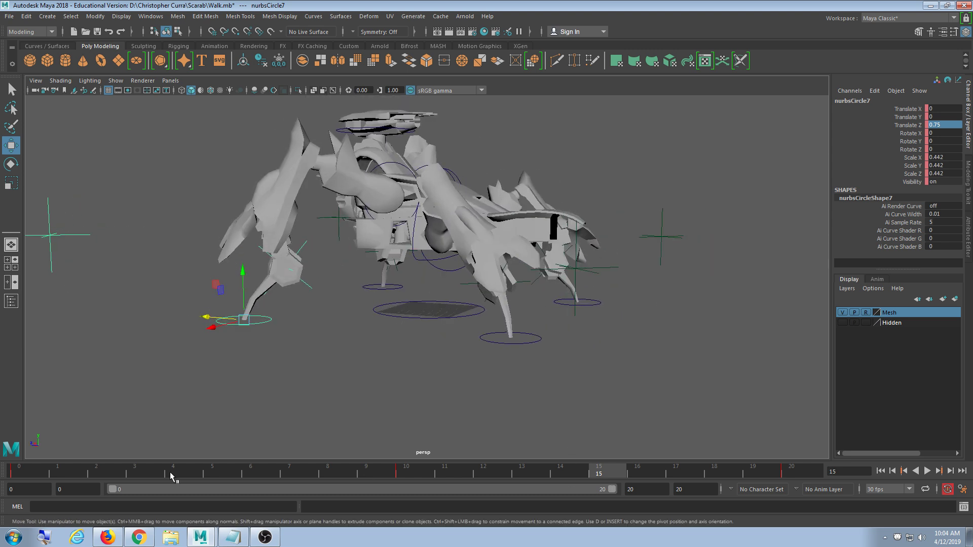
drag(627, 471, 213, 470)
drag(251, 513, 188, 499)
Select the nurbsCircle4 foot control and go to frame 5.
alt+drag(571, 375, 373, 380)
alt+right_drag(373, 380, 417, 372)
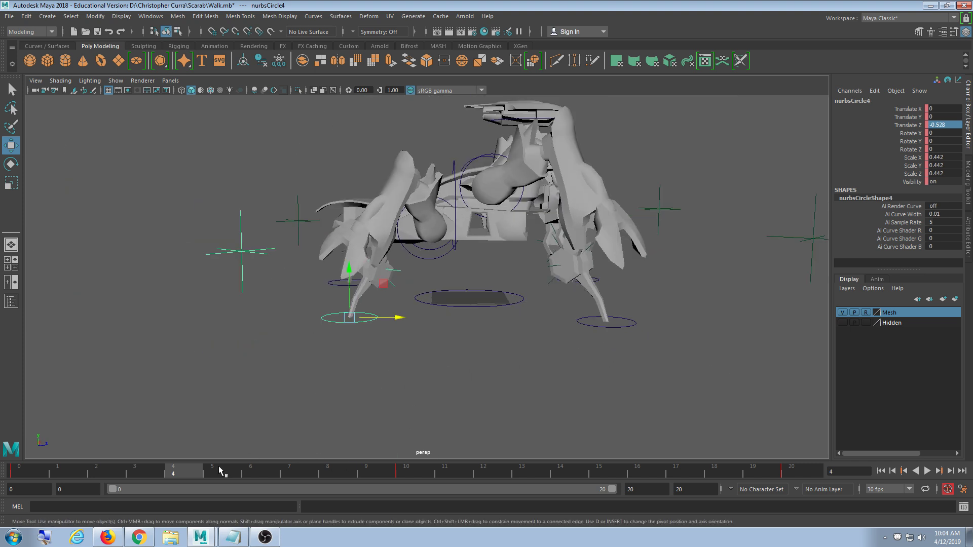
key(alt+v)
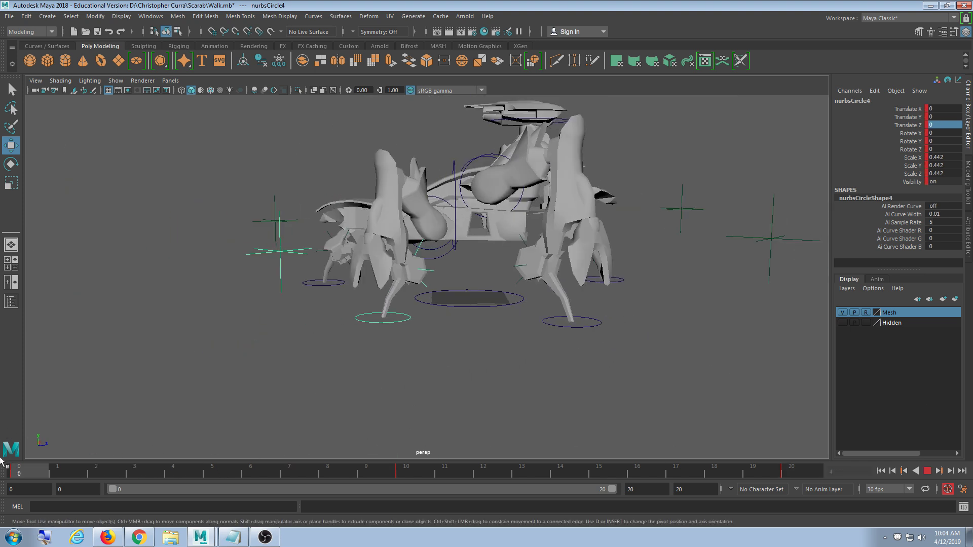
click(211, 467)
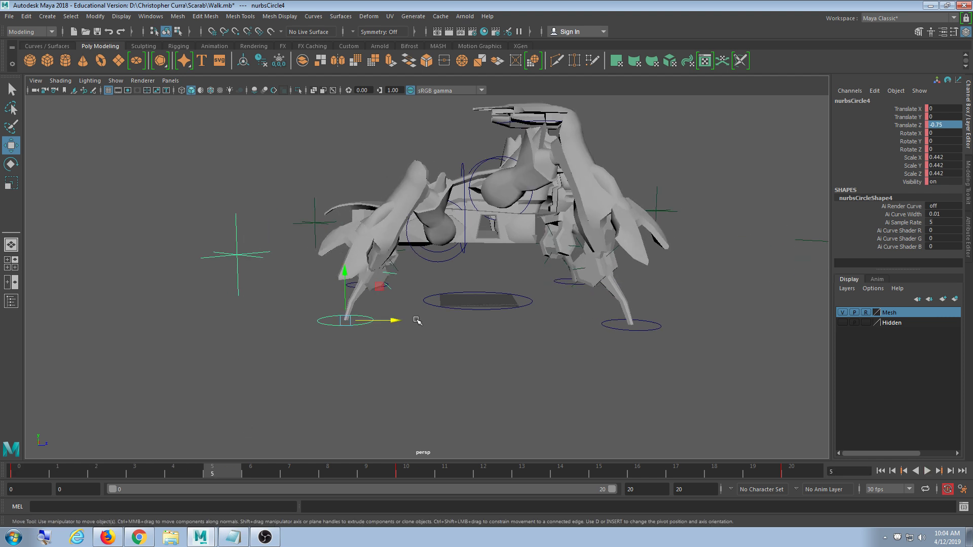
Try lifting the nurbsCircle4 foot control at frame 5 to a Translate Y of about 0.51 with Translate Z -0.5, and review the motion.
drag(343, 270, 343, 236)
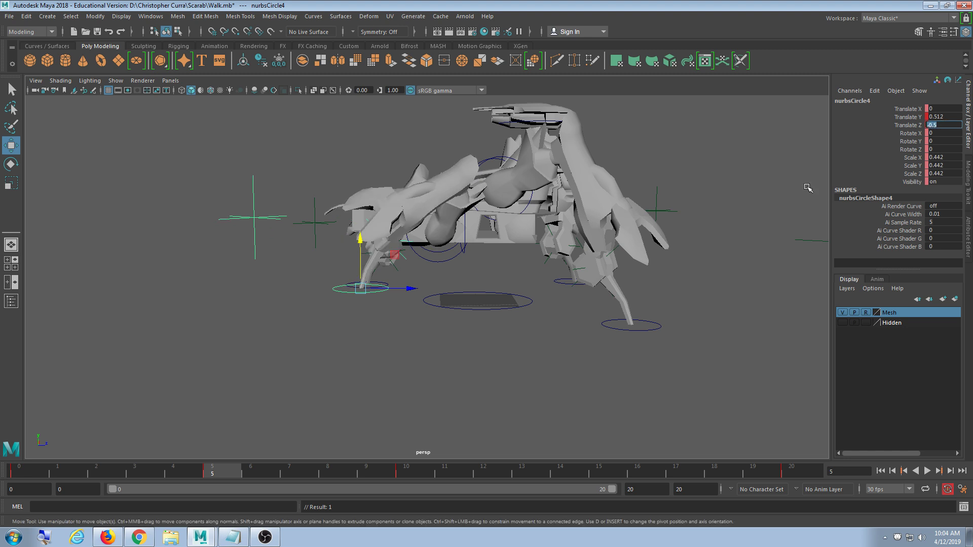
alt+drag(499, 318, 446, 352)
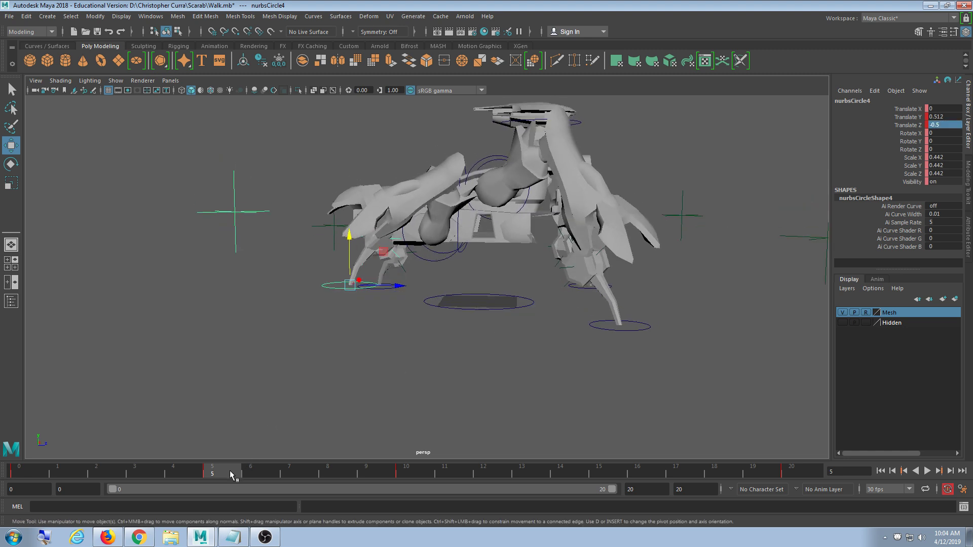
key(alt+v)
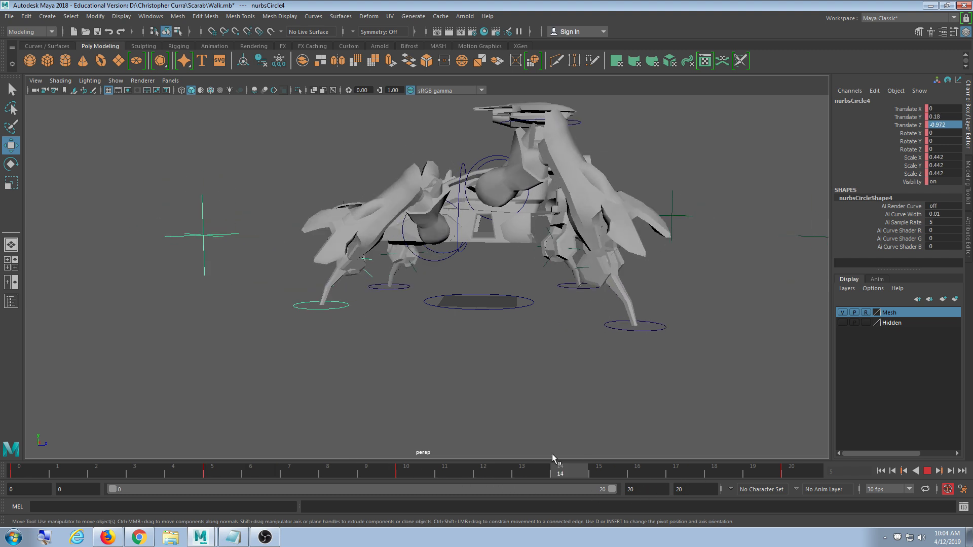
drag(552, 454, 406, 474)
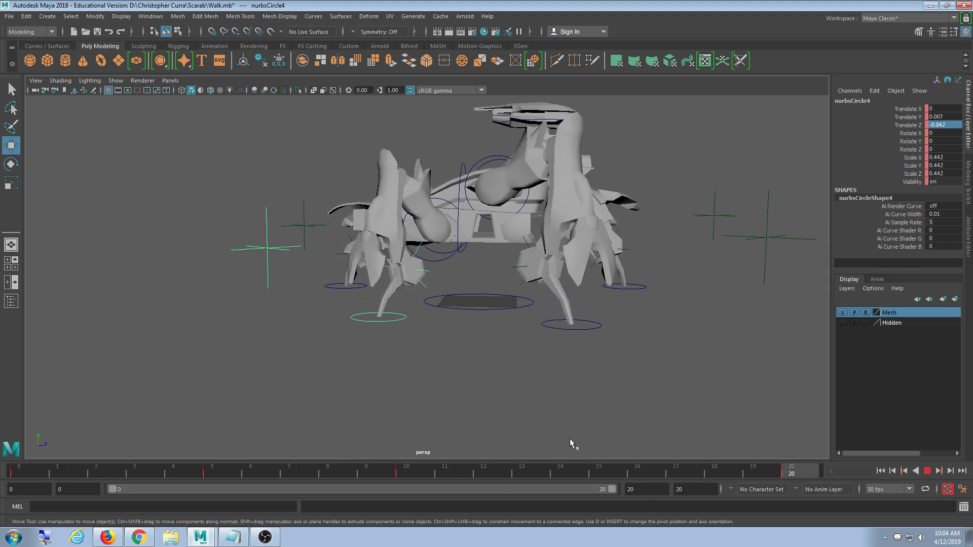
Set the nurbsCircle4 foot control's Translate Y to 0 at frame 10 and play back the cycle.
click(424, 458)
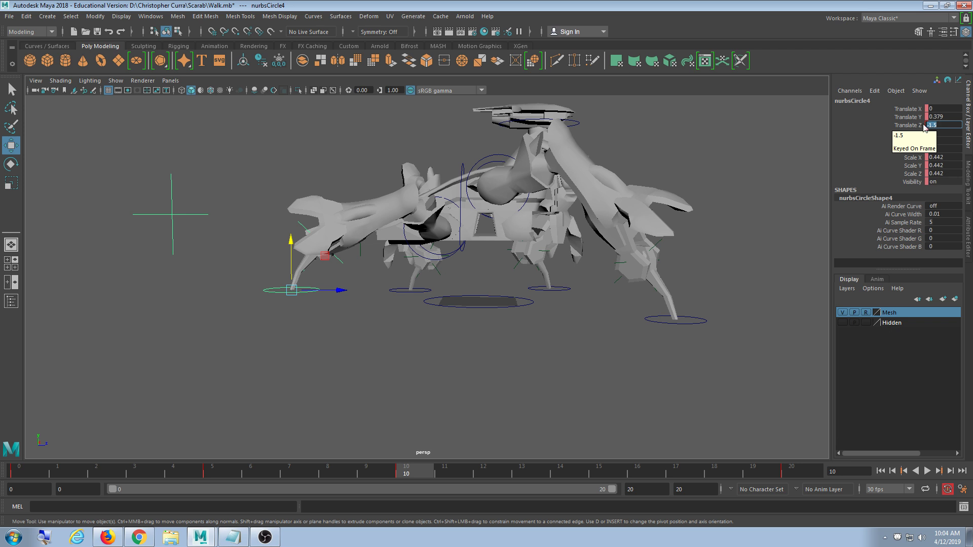
text(0)
key(Return)
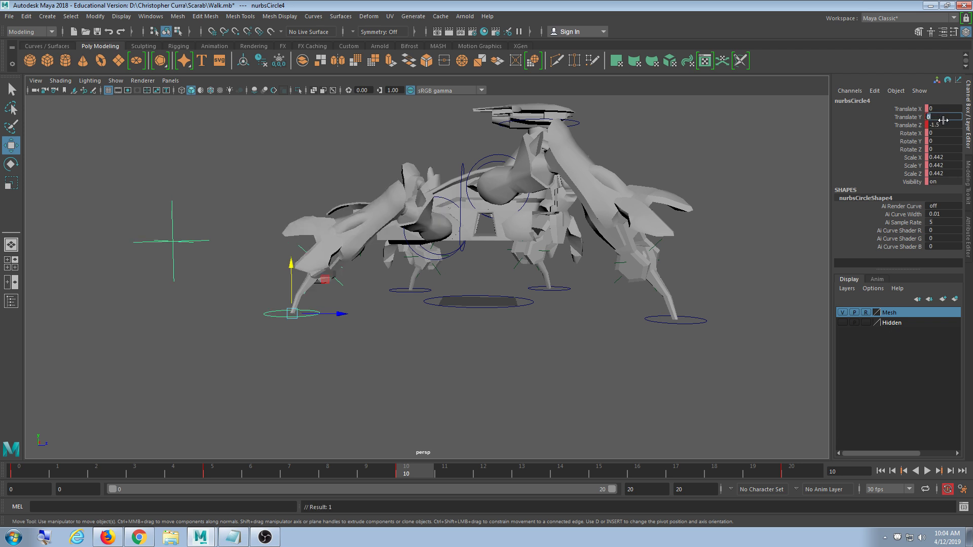
key(alt+v)
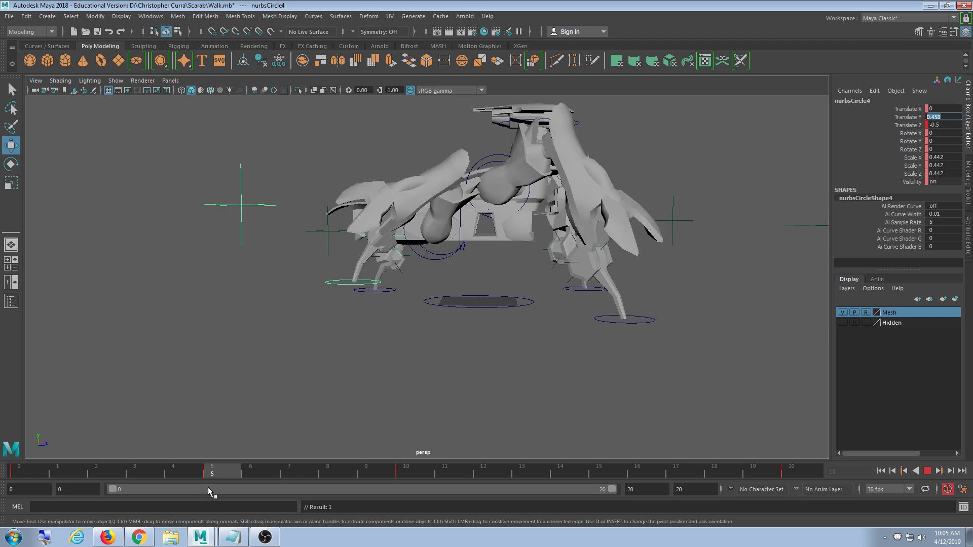
key(alt+v)
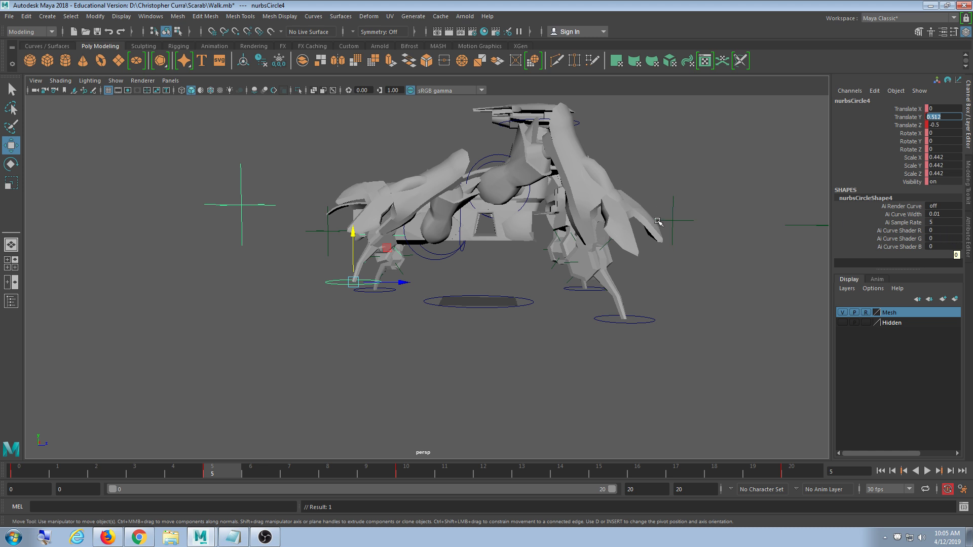
Undo the nurbsCircle4 foot control's Translate Y change at frame 10 and its lift and Translate Z change at frame 5.
key(ctrl+z)
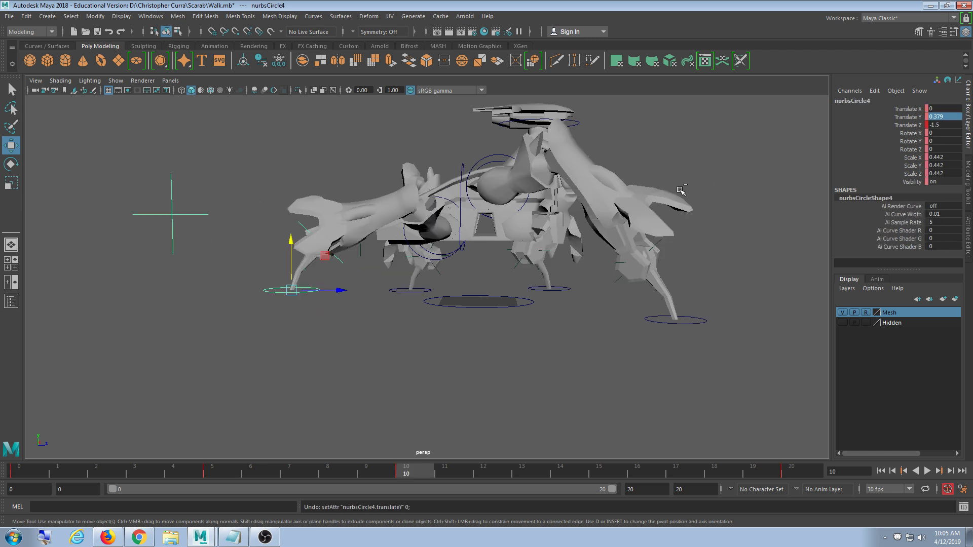
key(ctrl+z)
key(ctrl+z)
key(ctrl+z)
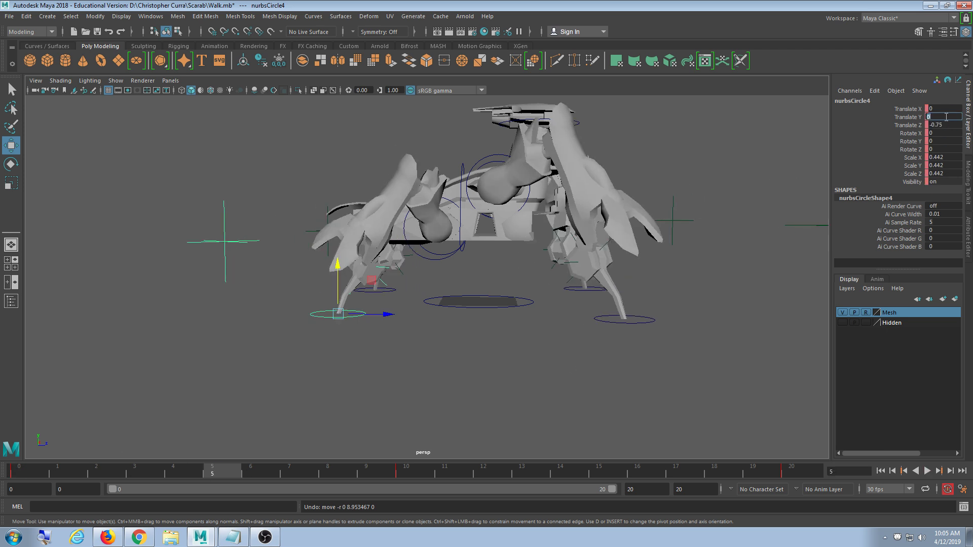
Set the nurbsCircle4 foot control's Translate Y to 0.5 at frame 5 and 0 at frame 10.
key(Return)
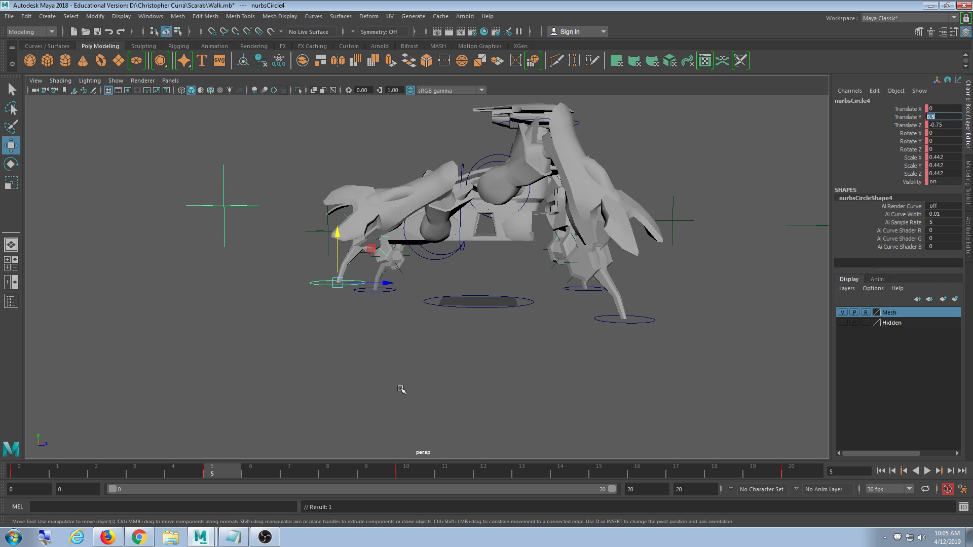
drag(206, 473, 422, 472)
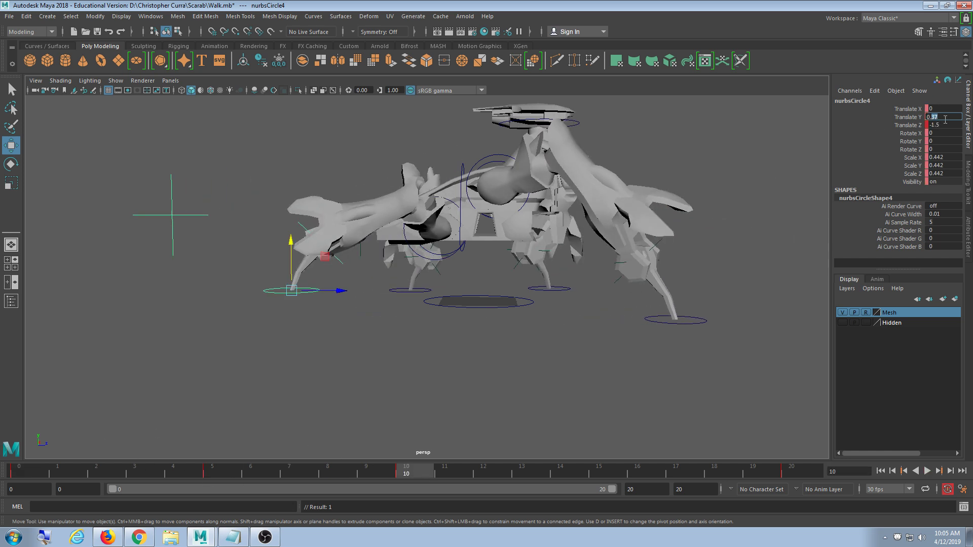
text(0)
key(Return)
Play back and scrub through the walk cycle to check the nurbsCircle4 foot control's mid-step lift.
key(alt+v)
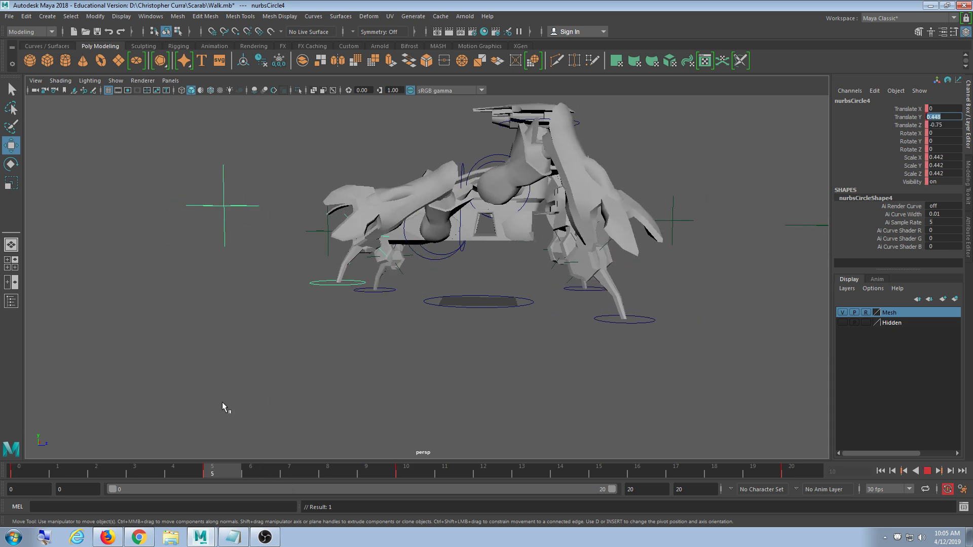
key(alt+v)
alt+drag(403, 307, 507, 304)
drag(204, 467, 232, 442)
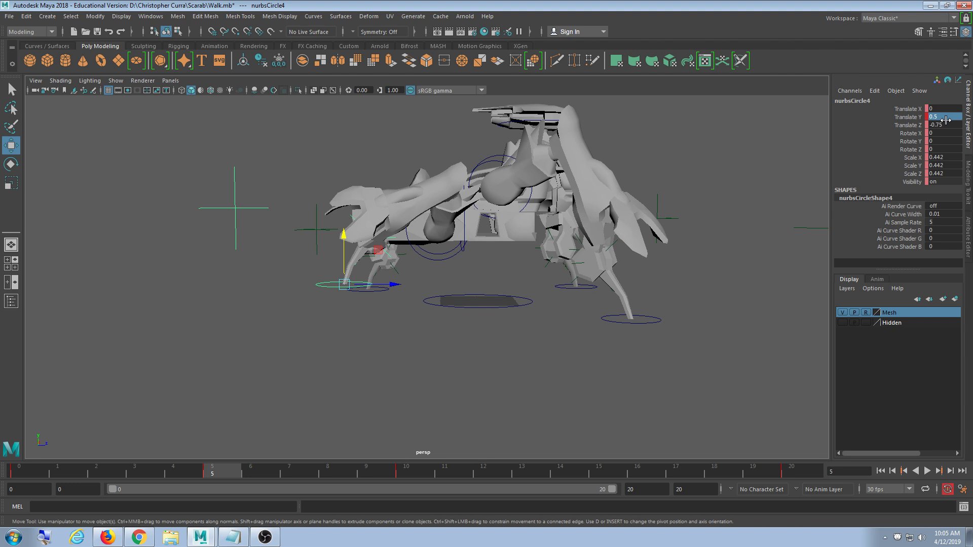
key(alt+v)
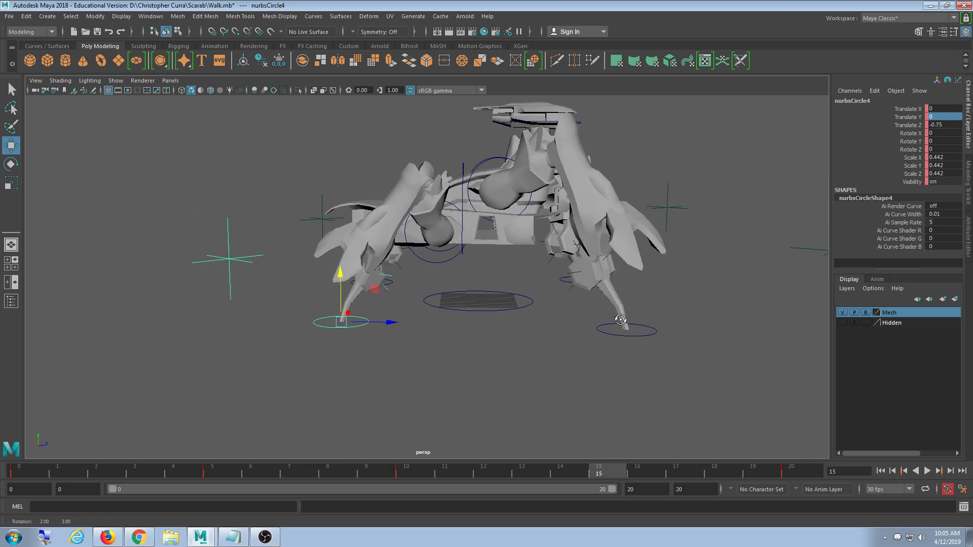
drag(612, 467, 818, 472)
click(904, 474)
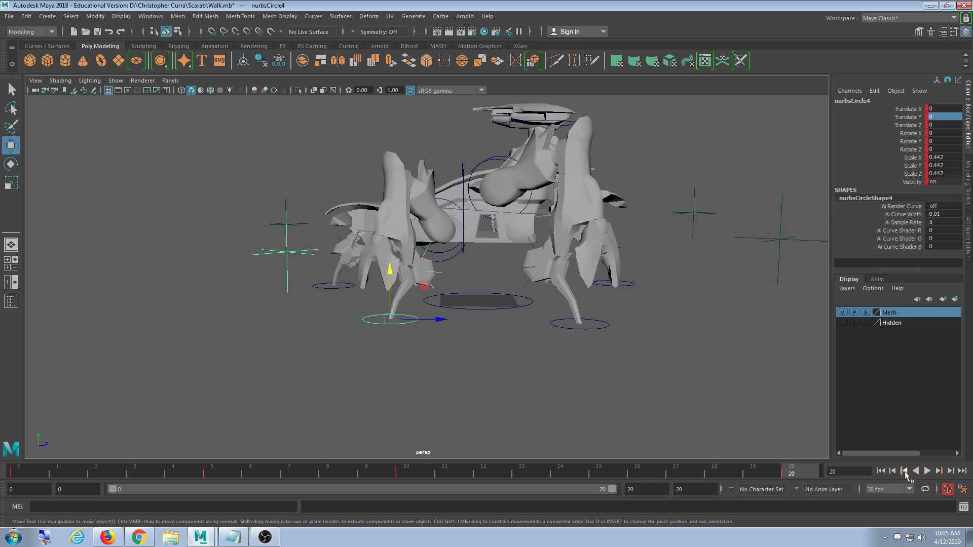
key(alt+v)
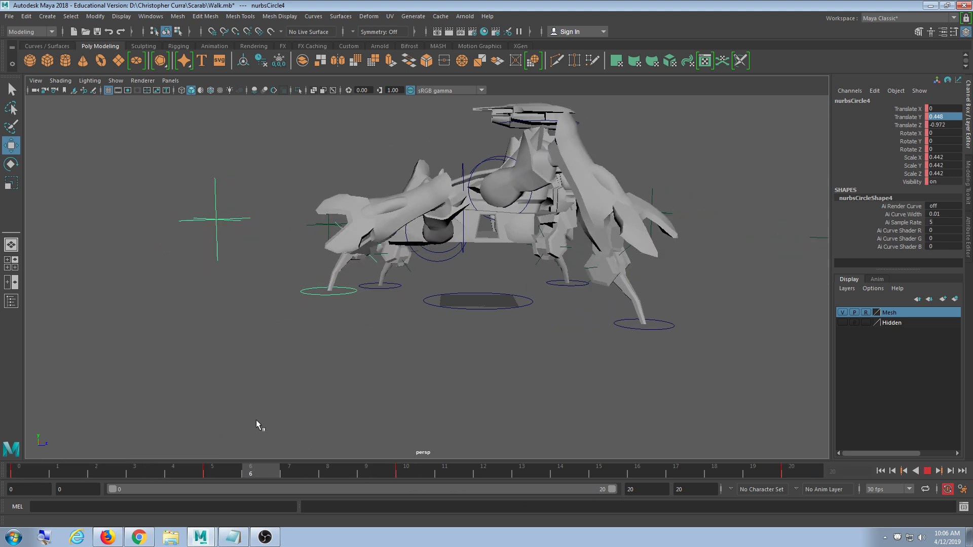
key(alt+v)
Select the nurbsCircle7 foot control and set its Translate Y to 0.5 at frame 5.
alt+drag(562, 322, 339, 356)
alt+middle_drag(339, 356, 354, 326)
alt+drag(354, 325, 334, 316)
alt+middle_drag(333, 316, 348, 318)
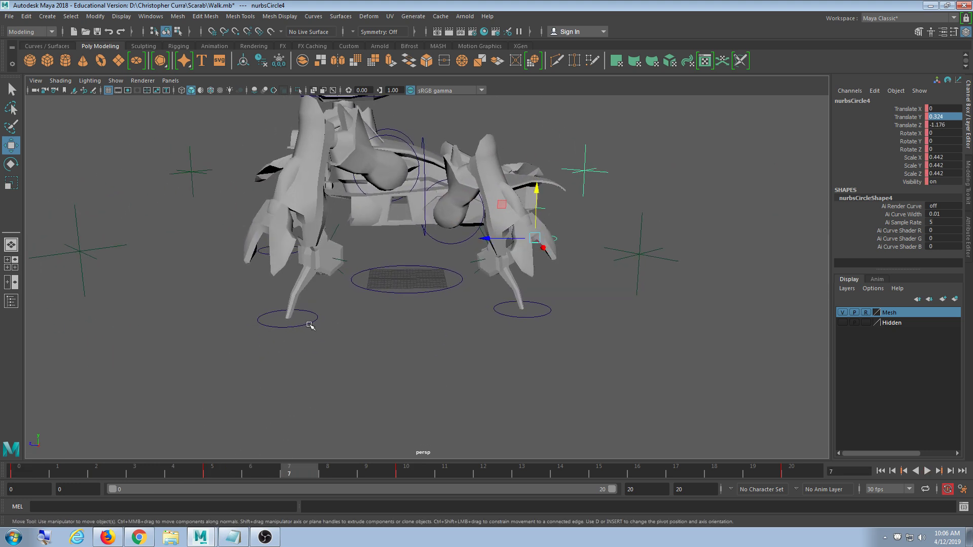
click(308, 325)
drag(260, 469, 227, 469)
alt+drag(431, 307, 392, 307)
alt+middle_drag(392, 307, 415, 332)
alt+drag(415, 333, 409, 314)
drag(267, 300, 266, 268)
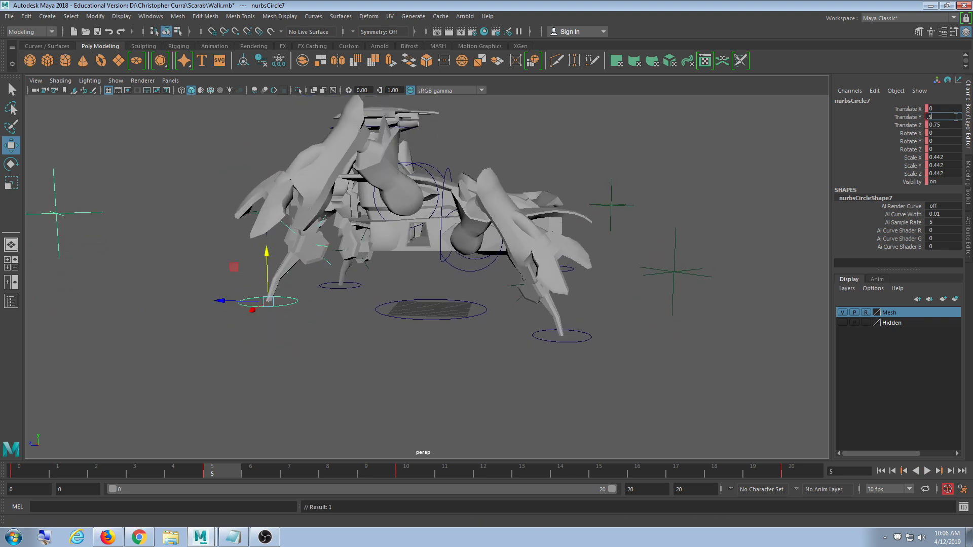
Set the nurbsCircle7 foot control's Translate Y to 0 at frame 10.
key(alt+v)
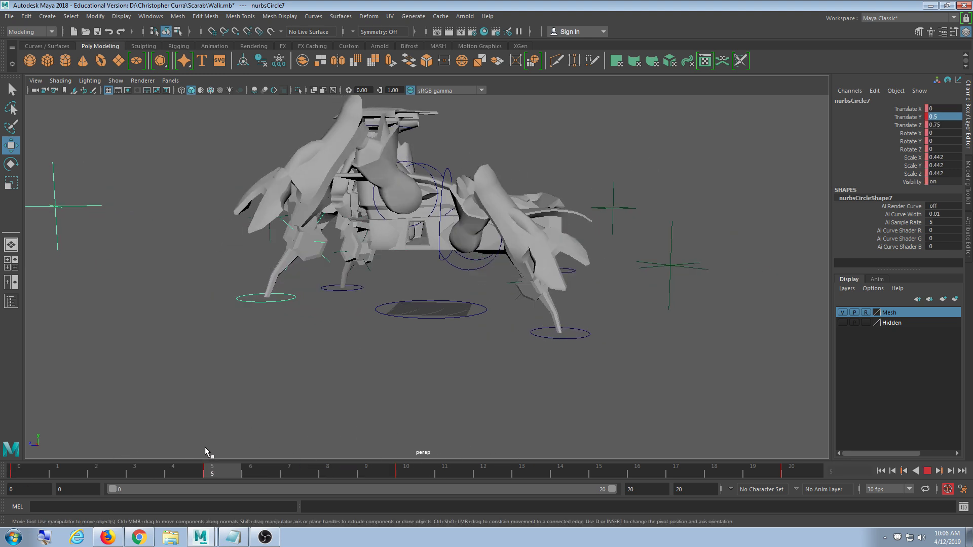
click(412, 476)
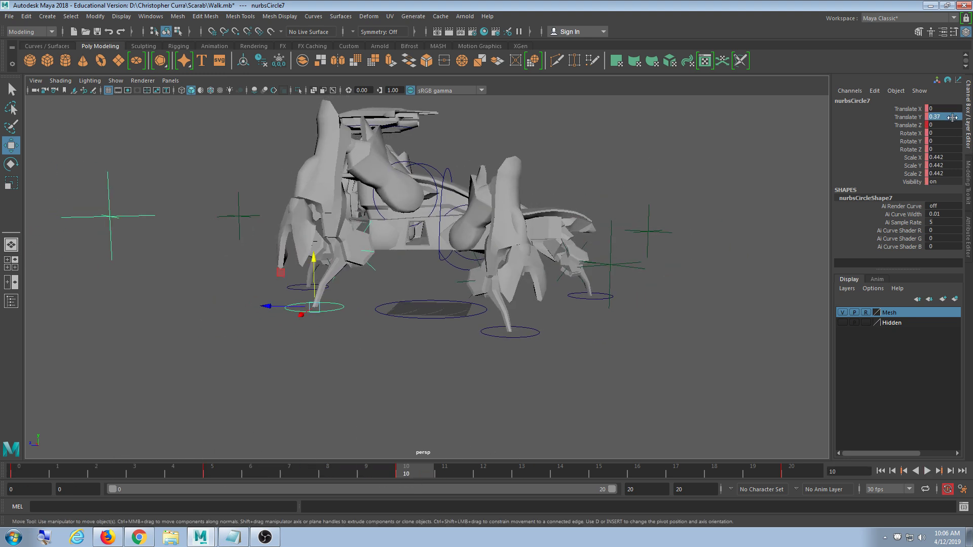
key(Return)
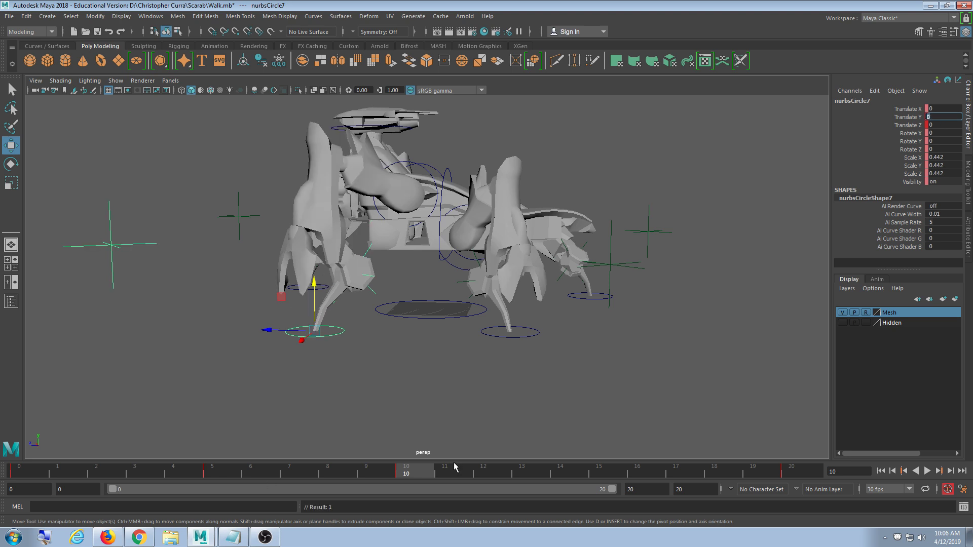
Play back the cycle and examine the nurbsCircle7 foot control's motion around frame 10.
key(alt+v)
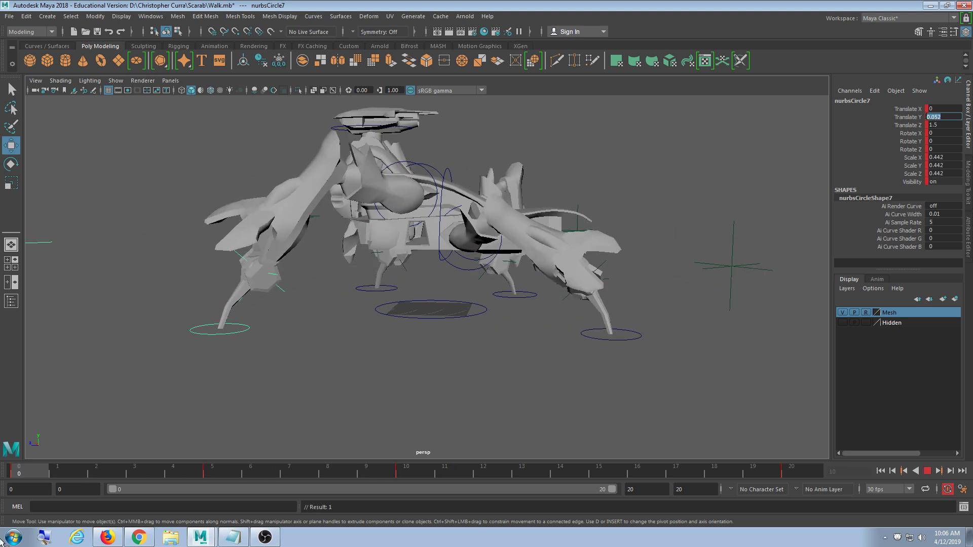
click(405, 473)
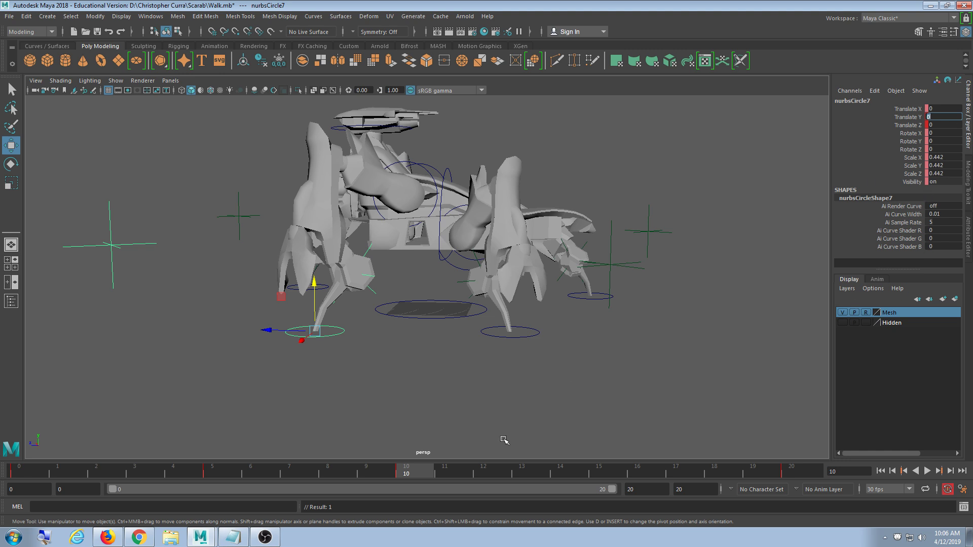
mouse_move(425, 476)
mouse_down()
mouse_move(221, 479)
mouse_move(405, 477)
mouse_up()
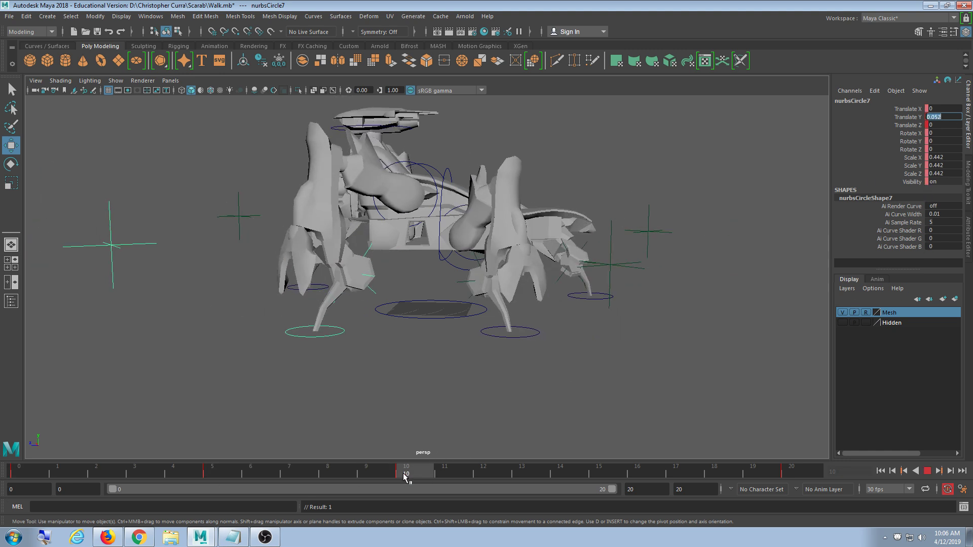
alt+drag(426, 368, 455, 448)
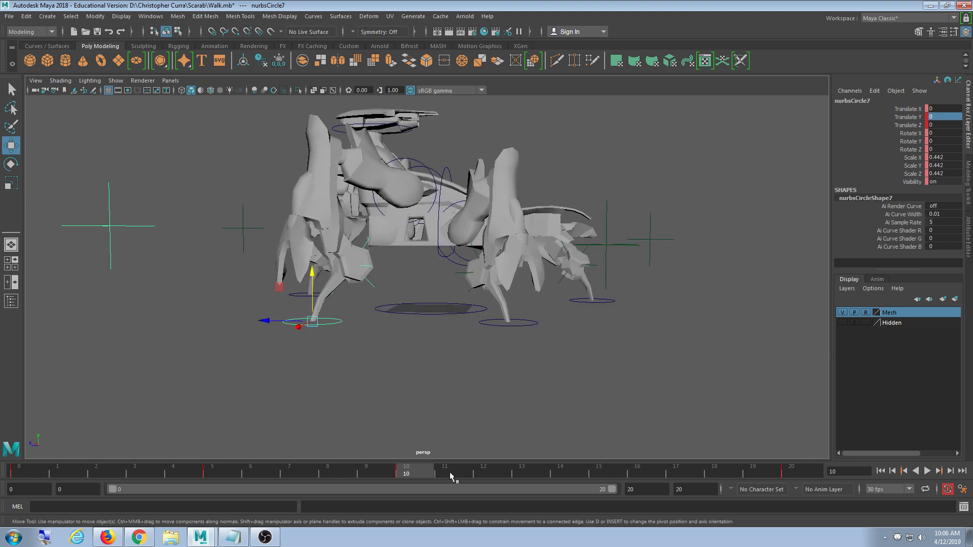
key(alt+v)
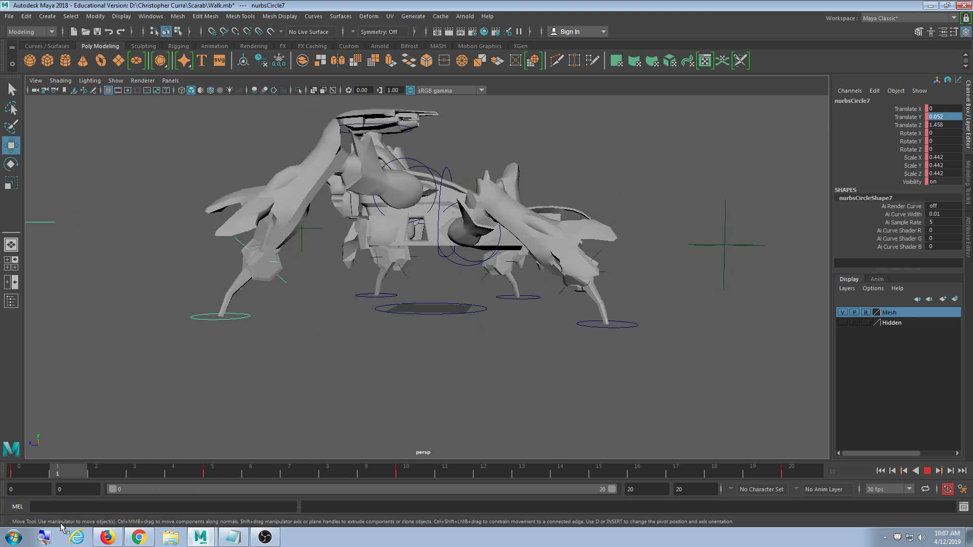
Select the nurbsCircle6 and nurbsCircle5 foot controls together and set their Translate Y to 0.5 at frame 15.
click(633, 379)
drag(579, 313, 557, 343)
key(alt+v)
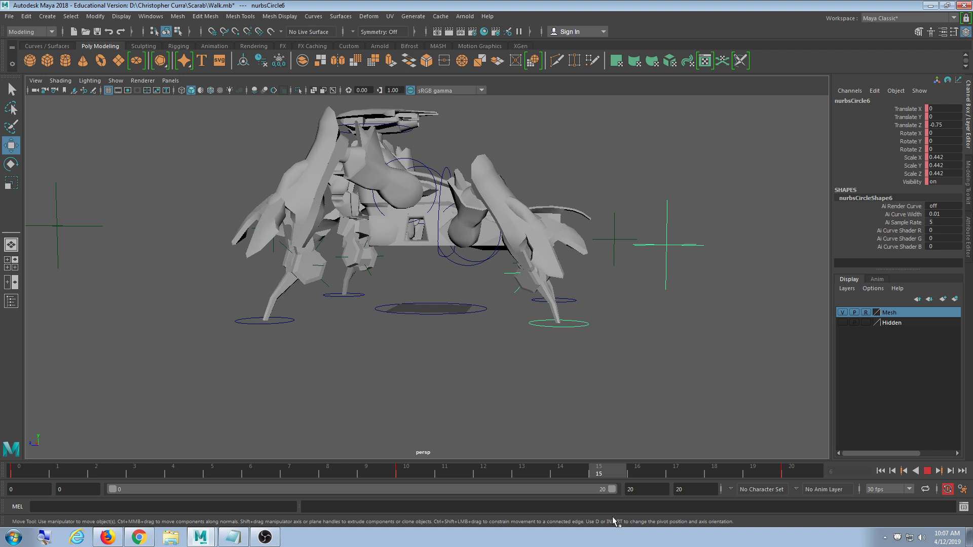
key(alt+v)
shift+click(357, 297)
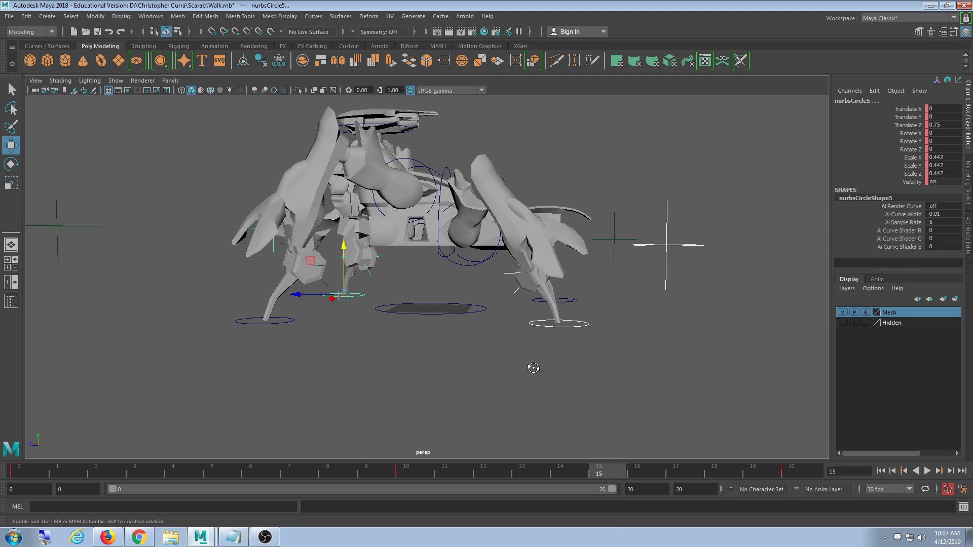
alt+drag(534, 367, 530, 369)
drag(349, 244, 350, 221)
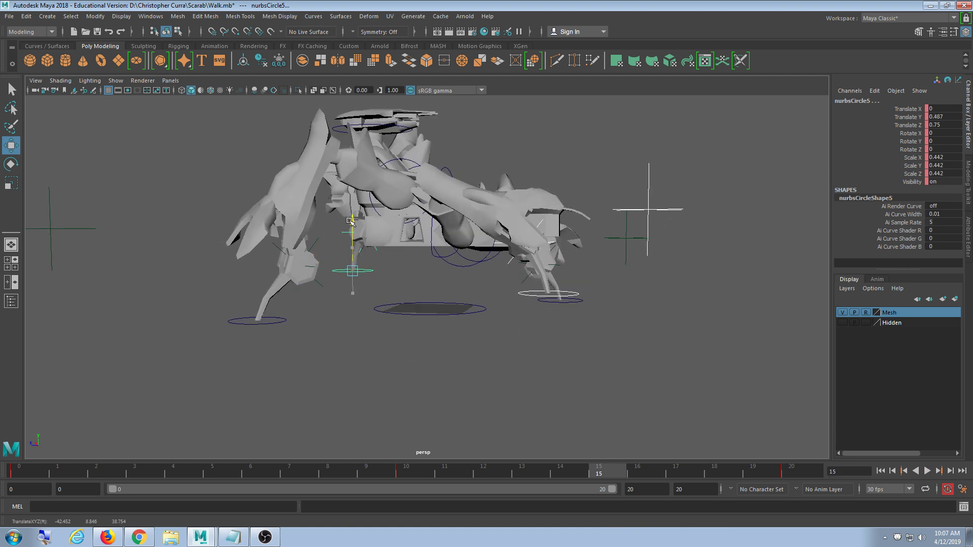
click(950, 119)
text(.5)
key(Return)
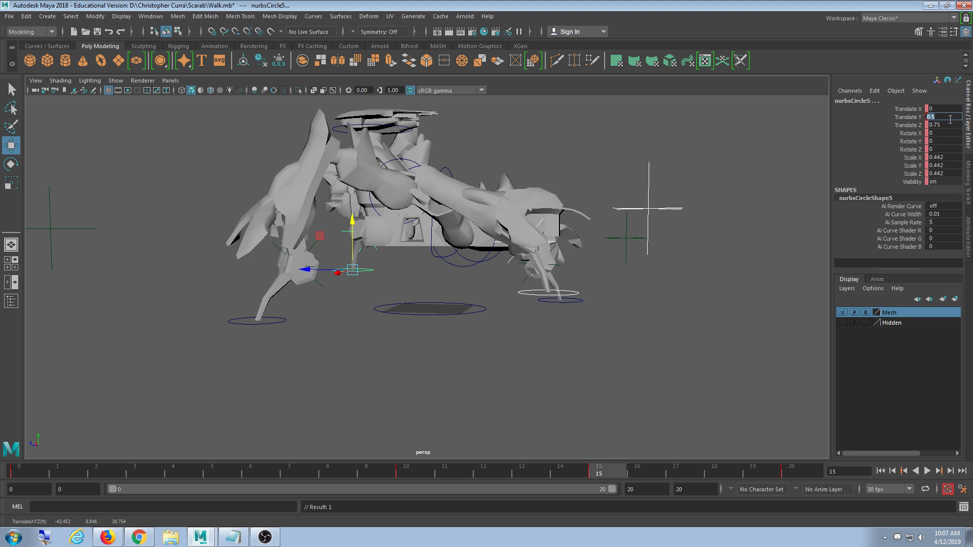
Set Translate Y to 0 at frame 10 for the nurbsCircle6 and nurbsCircle5 foot controls.
drag(588, 467, 422, 483)
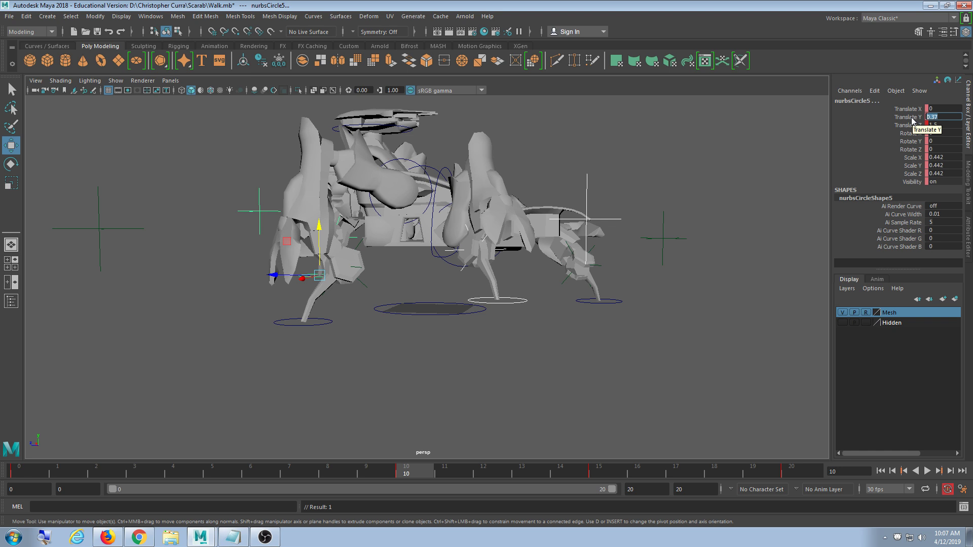
text(0)
key(Return)
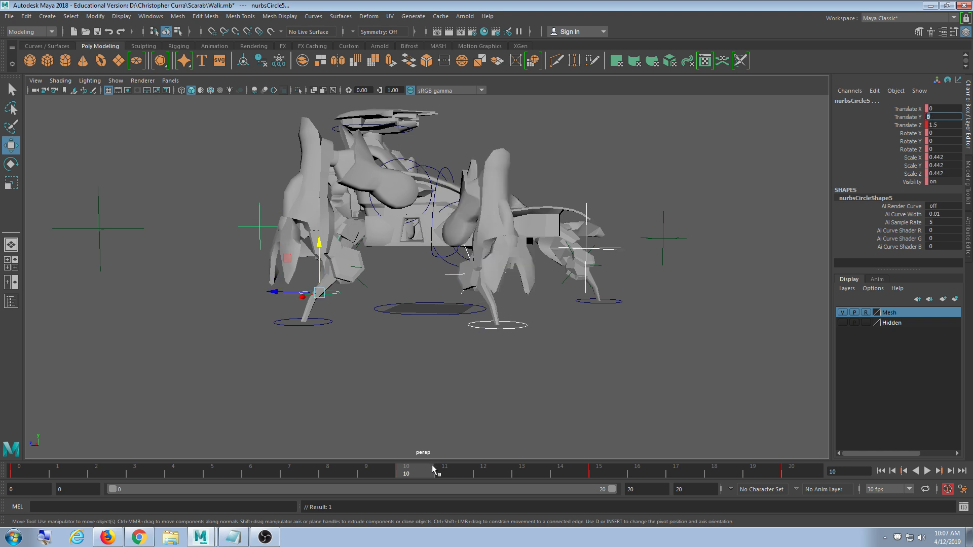
Play back the full walk cycle and examine the motion of all four legs from several angles.
key(alt+v)
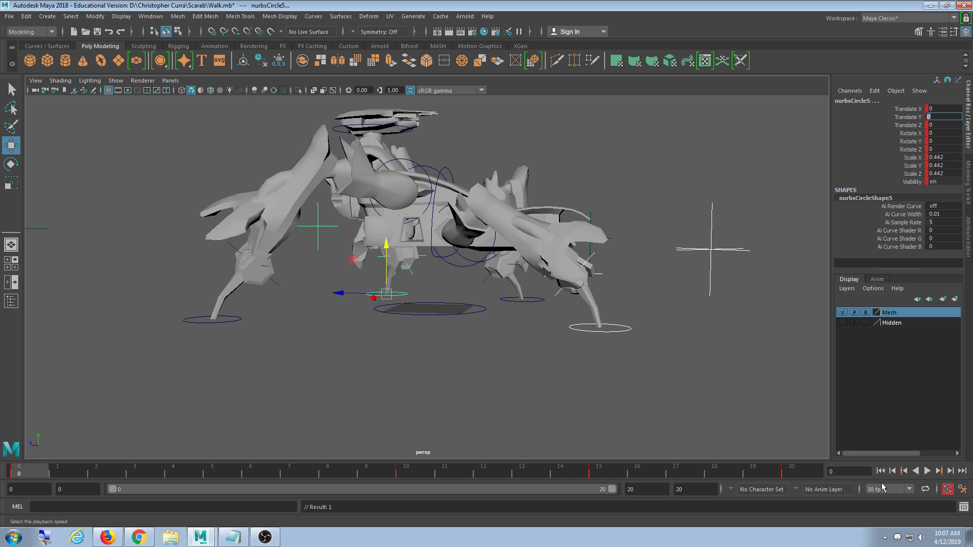
click(928, 471)
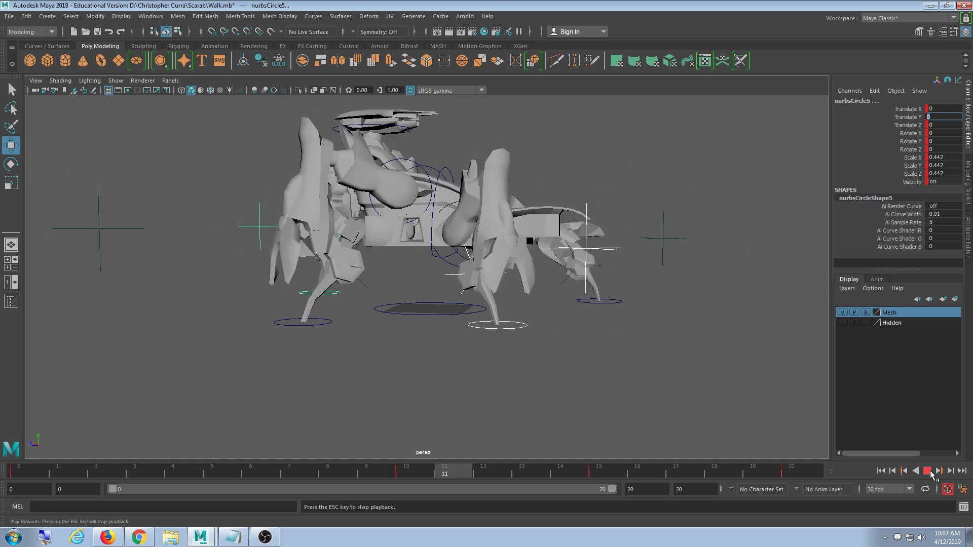
alt+drag(499, 330, 495, 380)
alt+drag(667, 356, 546, 316)
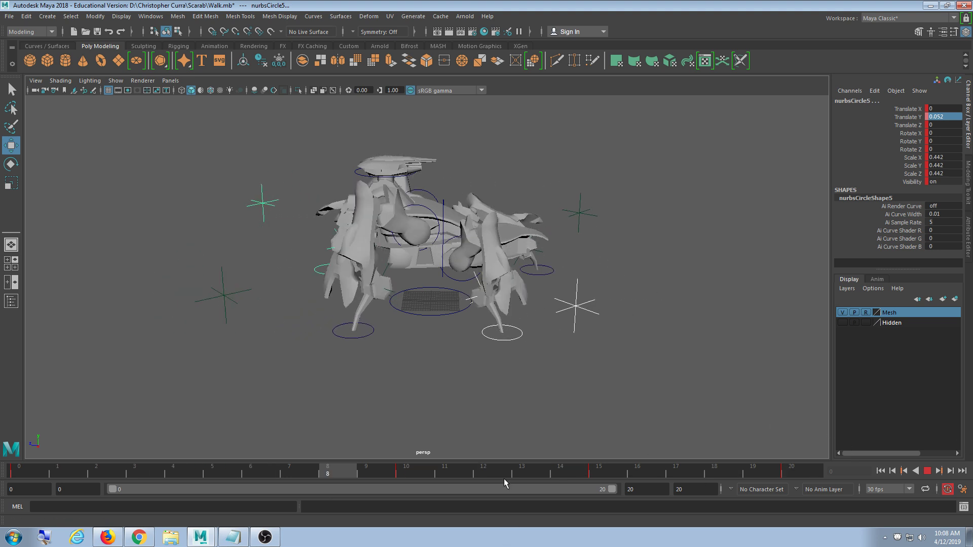
click(927, 471)
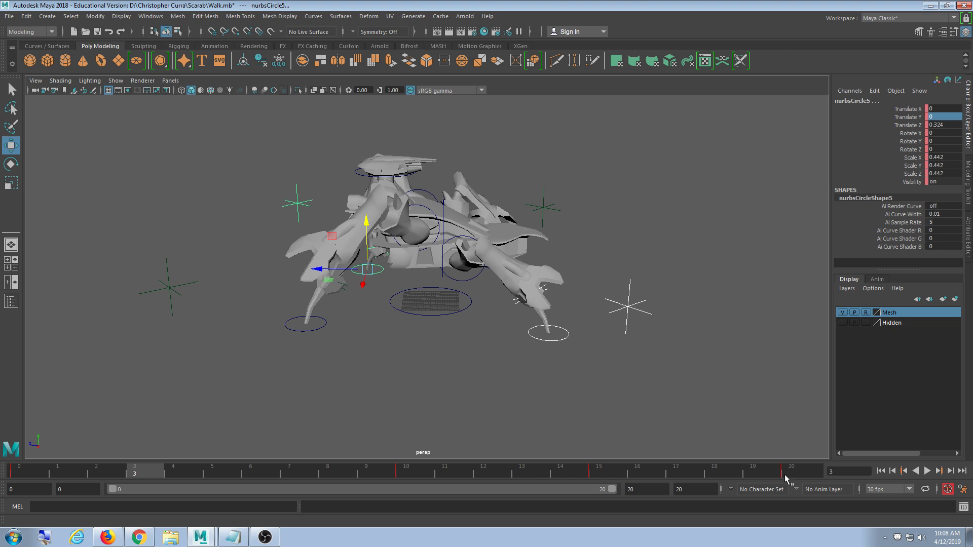
key(alt+v)
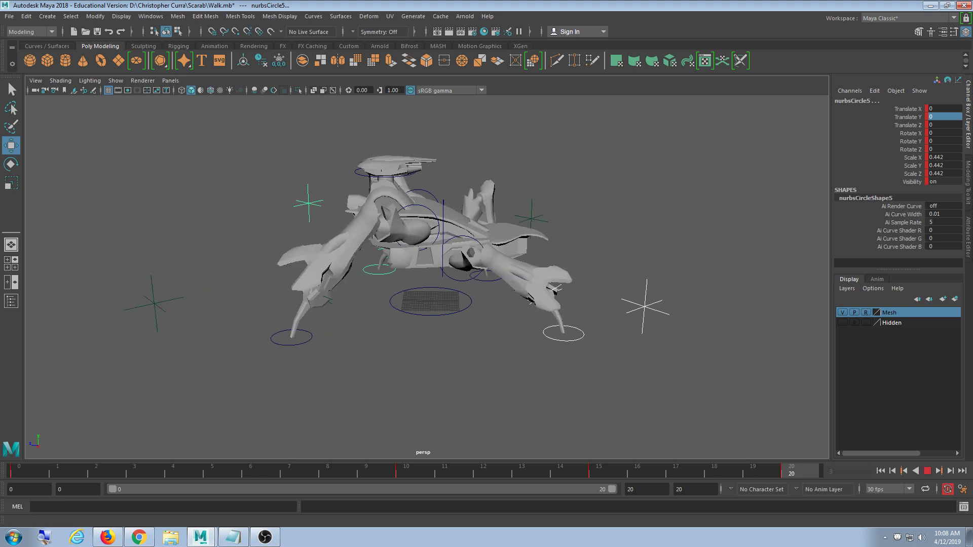
key(alt+v)
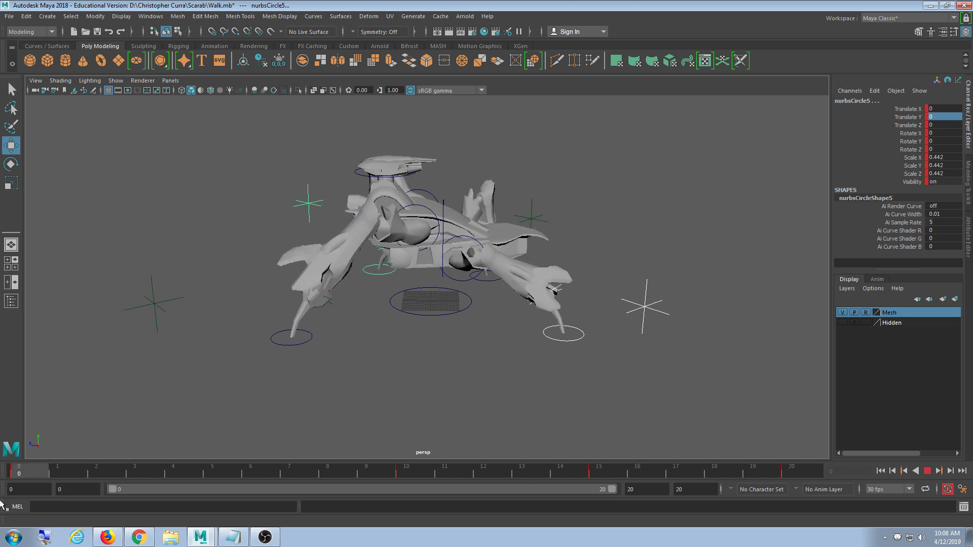
click(20, 474)
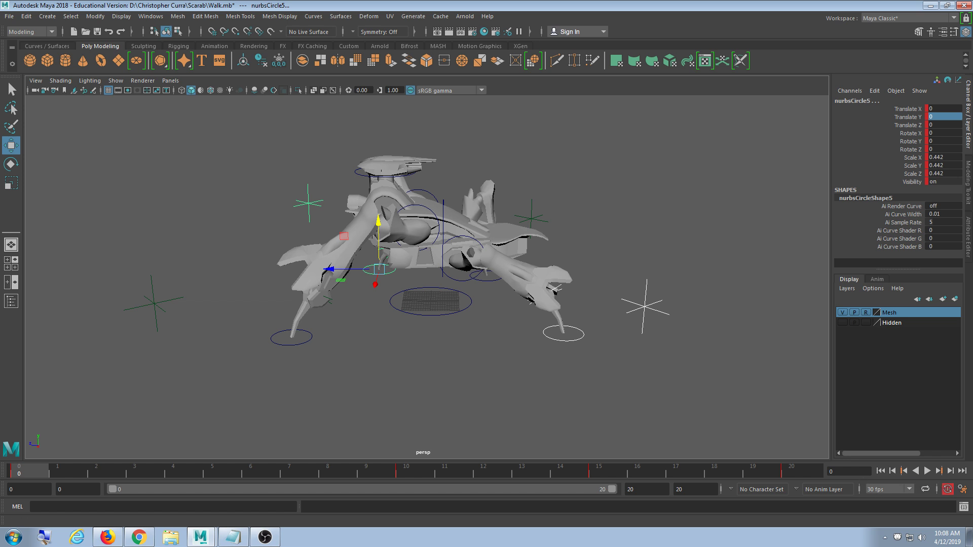
click(927, 471)
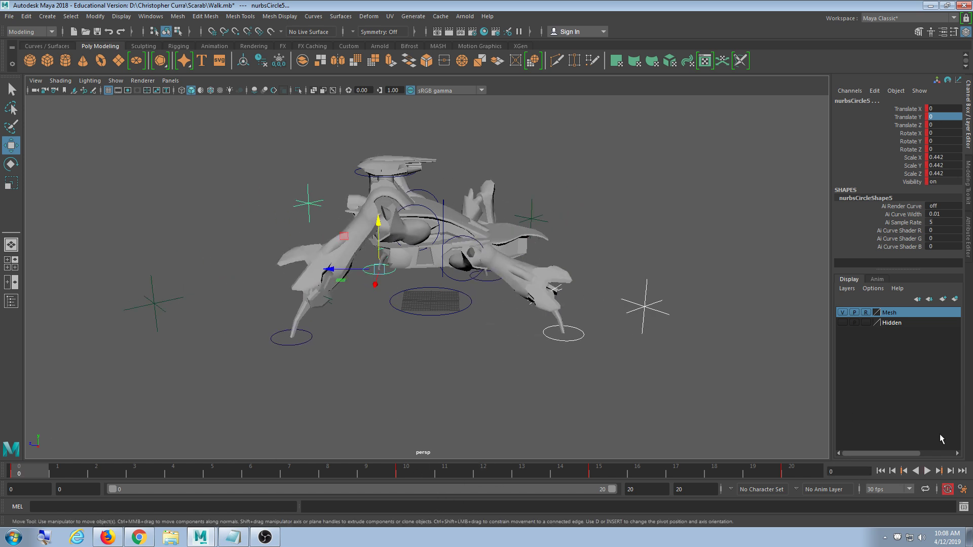
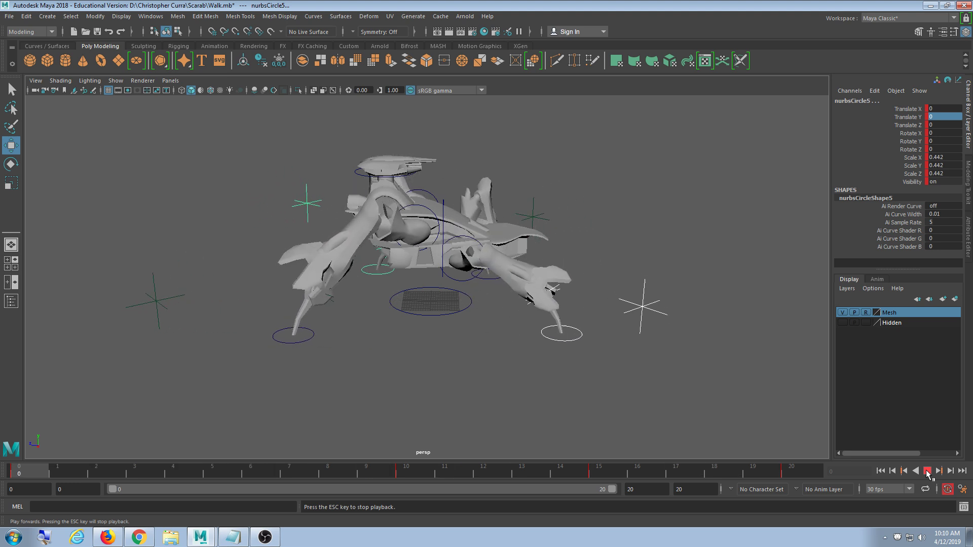
click(927, 472)
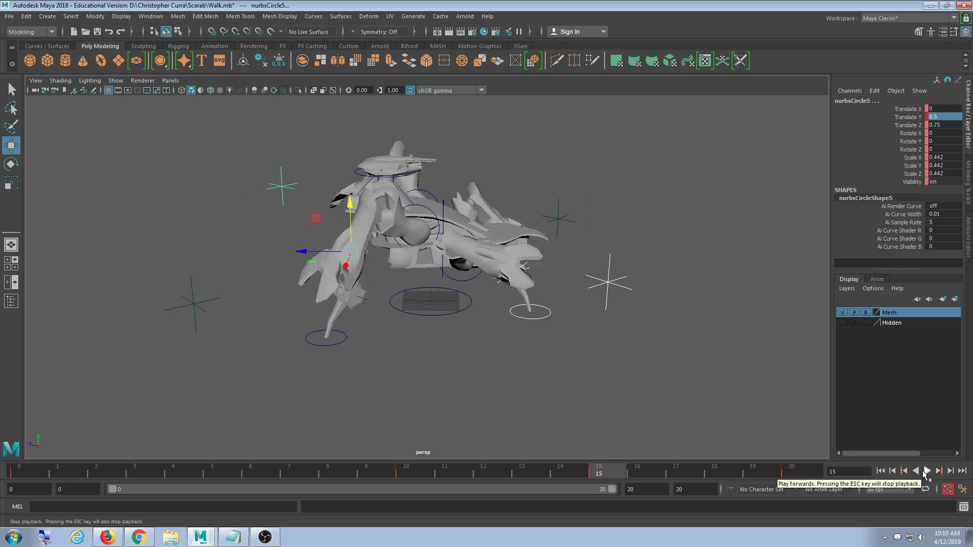
Save the Walk.mb scene and minimize the window to show the desktop.
key(ctrl+s)
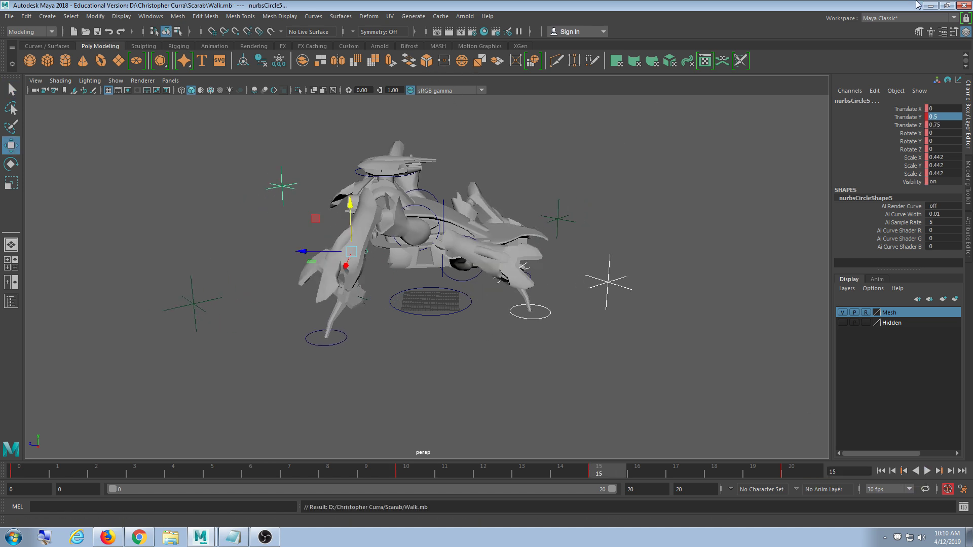
click(930, 7)
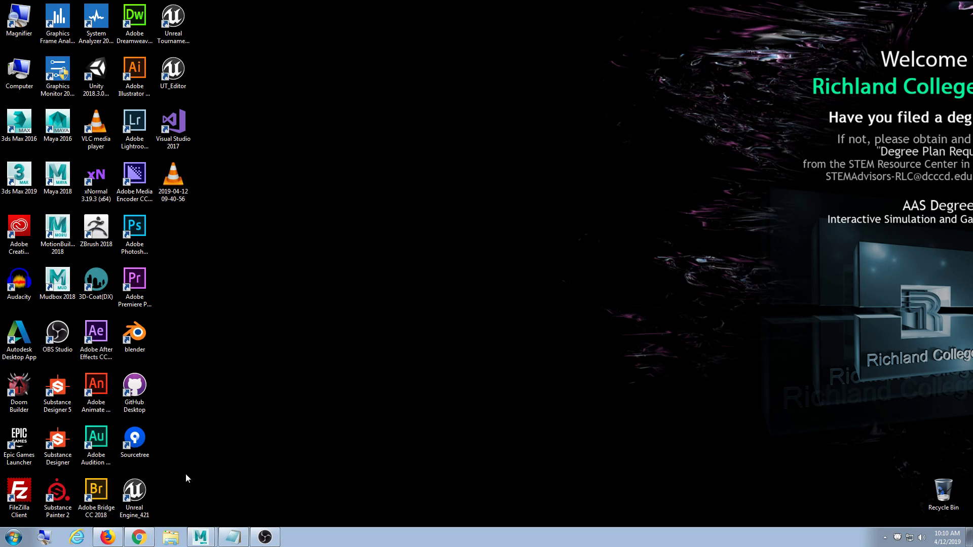
Open the external F: drive in the file explorer and delete its old Walk Maya Binary file.
click(171, 538)
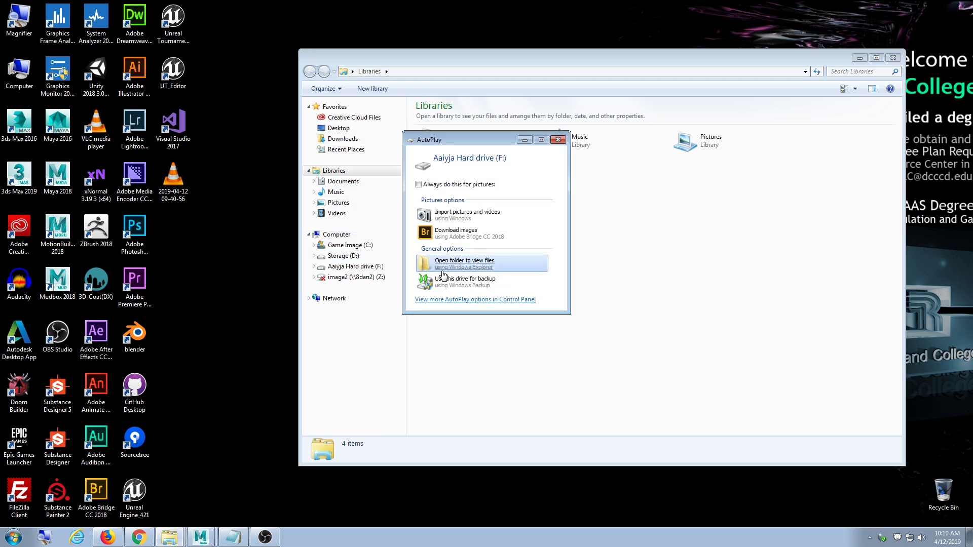
click(442, 271)
drag(502, 69, 323, 90)
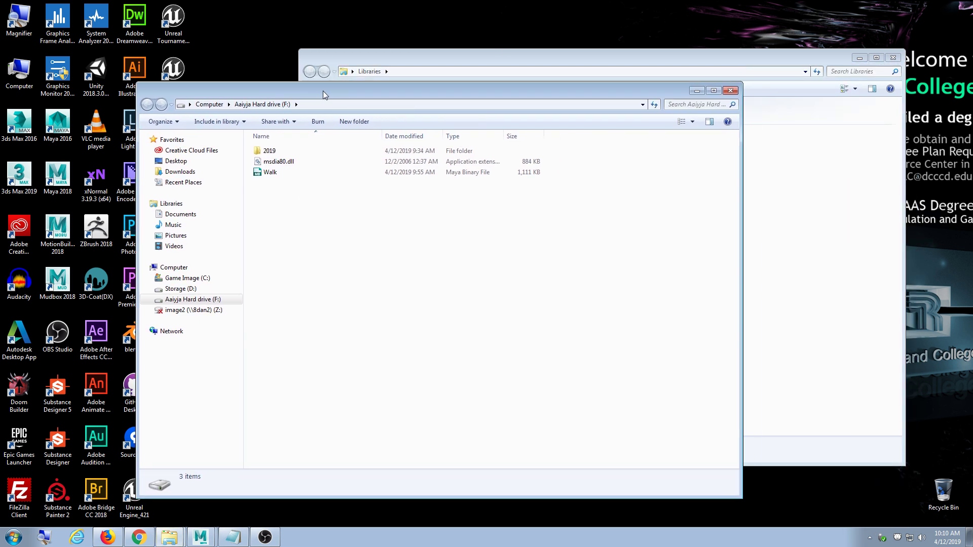
click(269, 173)
key(Delete)
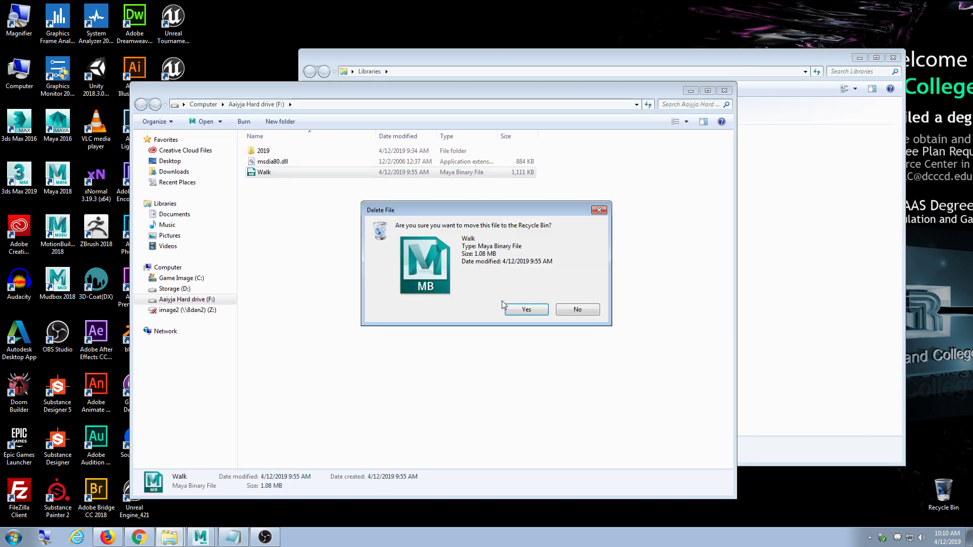
click(504, 303)
Copy the Walk scene file from the Scarab project folder on Storage (D:) to the external F: drive.
click(798, 232)
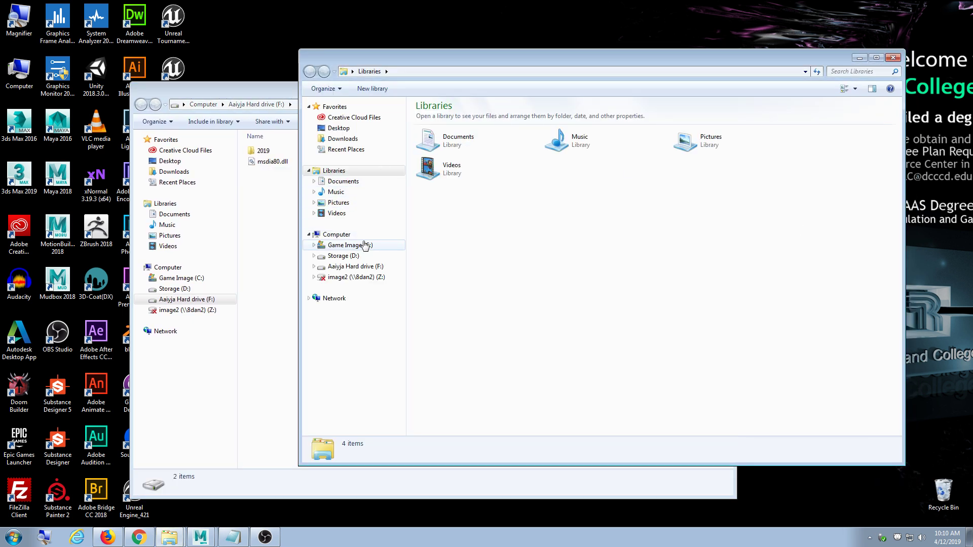
click(361, 256)
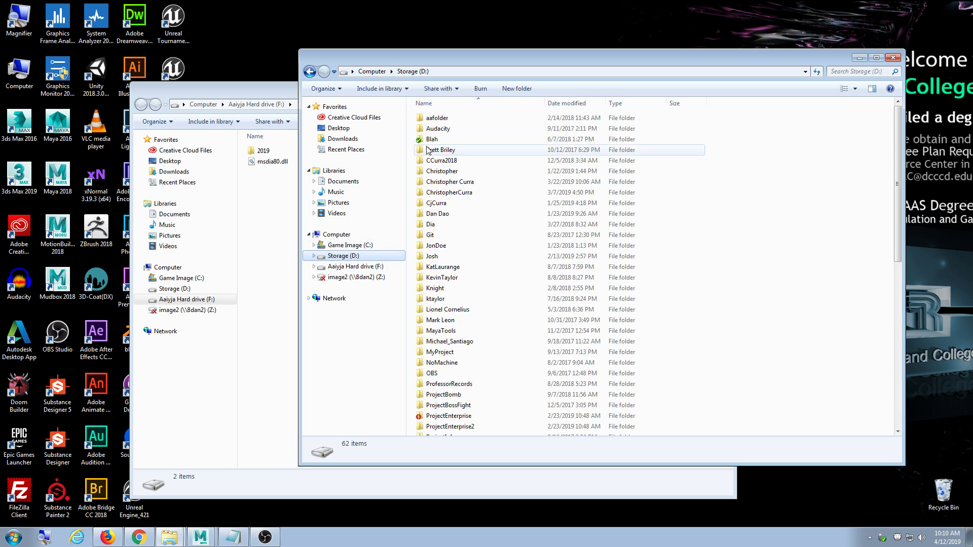
double_click(445, 181)
double_click(443, 192)
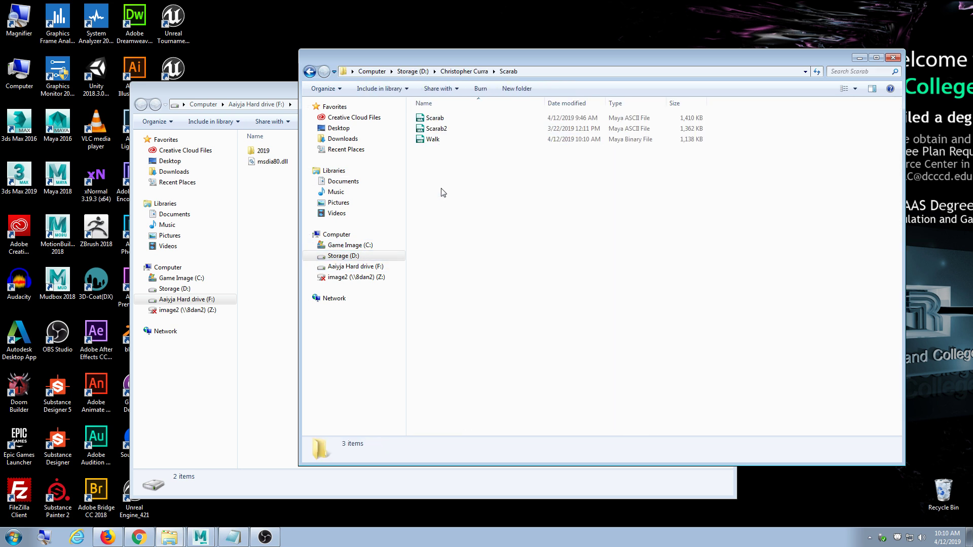
click(439, 144)
drag(439, 144, 267, 259)
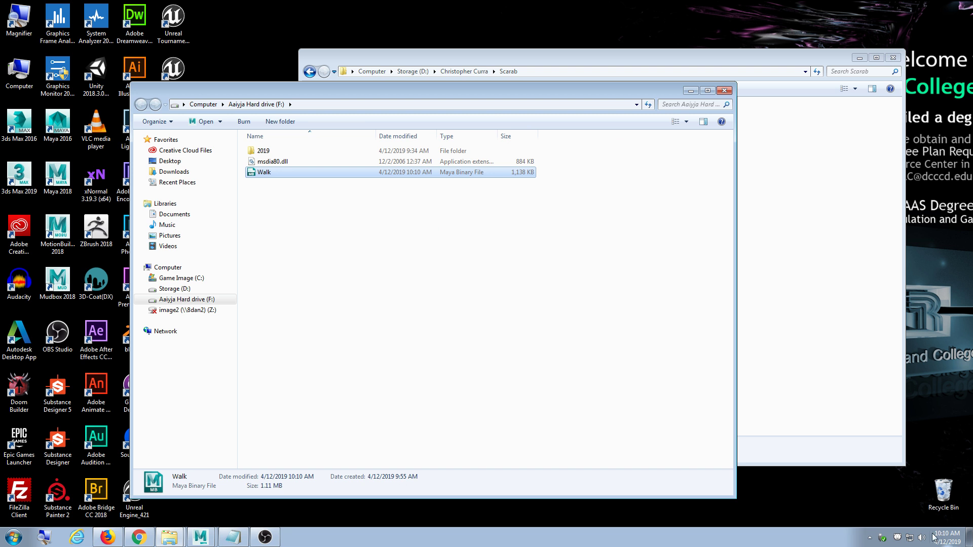
Safely eject the external F: drive and close the remaining file explorer window.
click(868, 538)
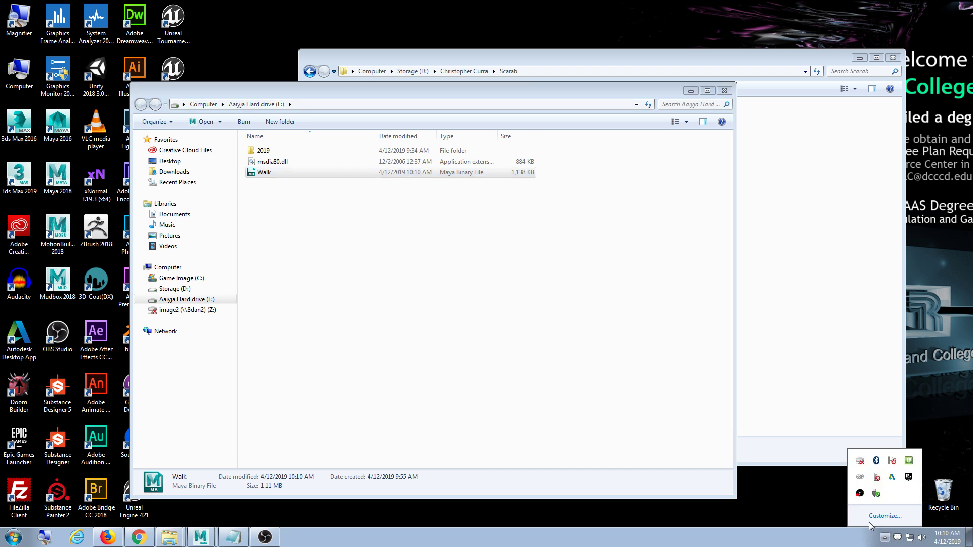
click(876, 495)
click(878, 485)
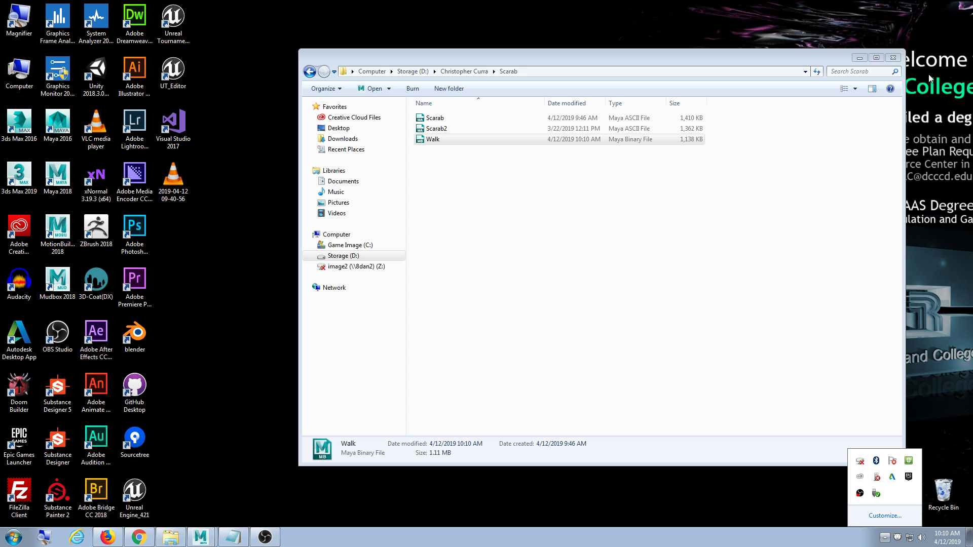
click(892, 59)
click(892, 58)
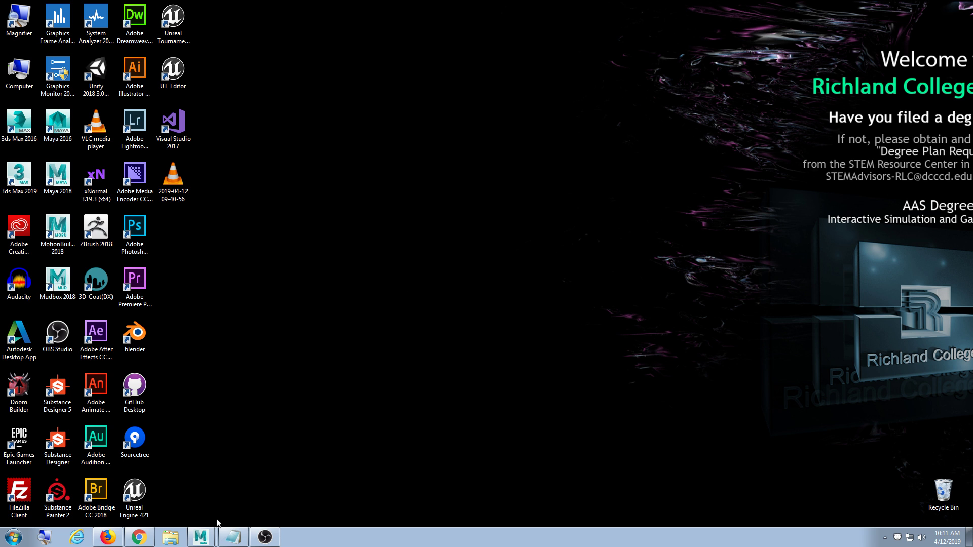
Switch back to Maya and play back the walk cycle, examining the leg and body motion from several angles.
click(200, 536)
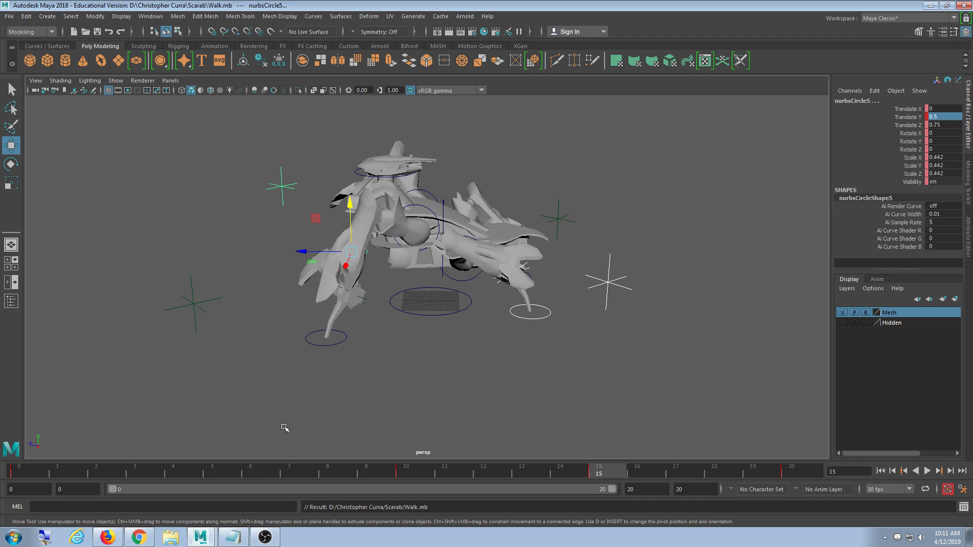
alt+drag(577, 357, 498, 365)
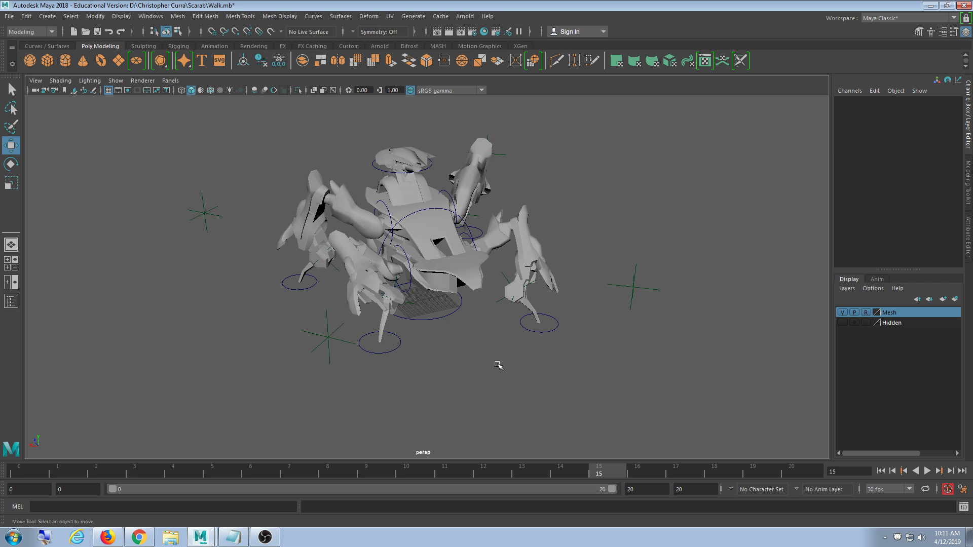
scroll(499, 315, down, 2)
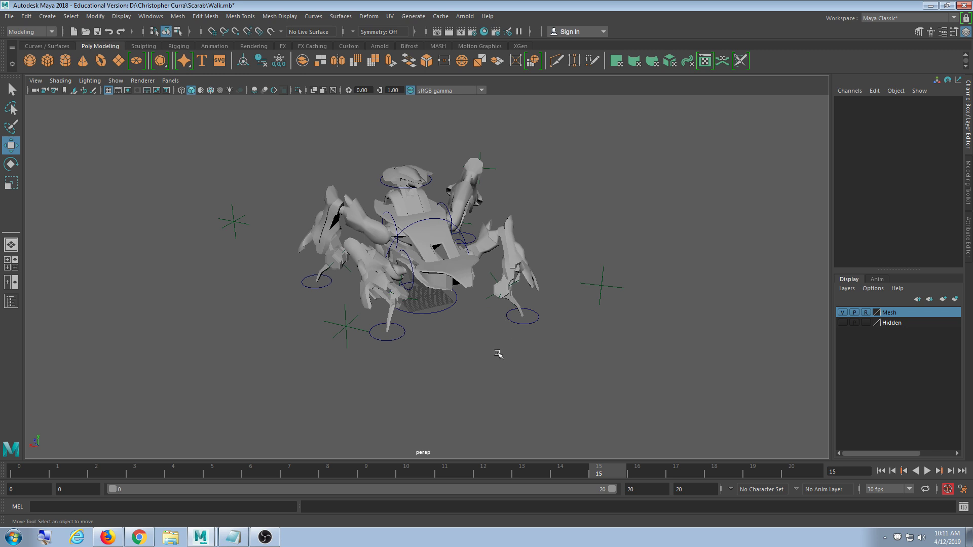
alt+drag(498, 353, 556, 330)
scroll(540, 338, up, 4)
alt+middle_drag(556, 330, 546, 345)
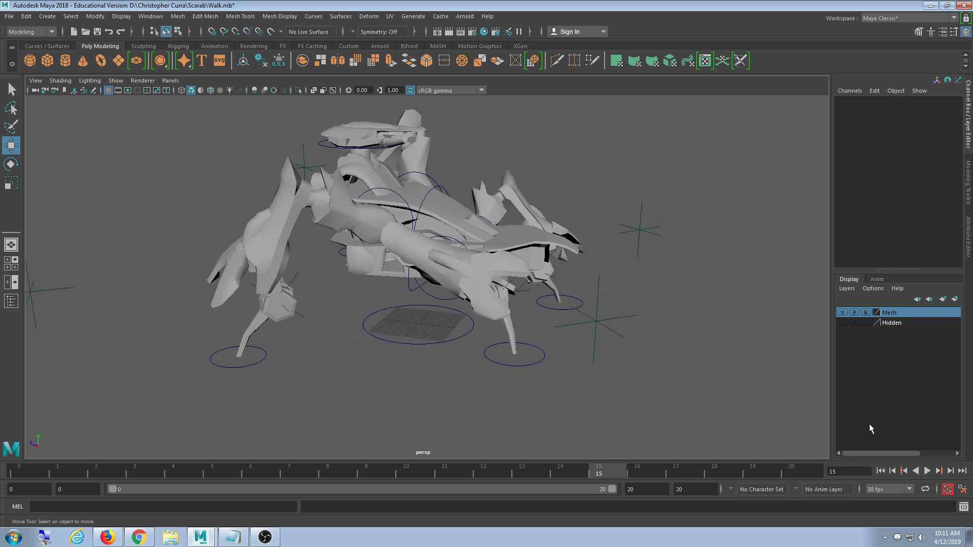
click(927, 471)
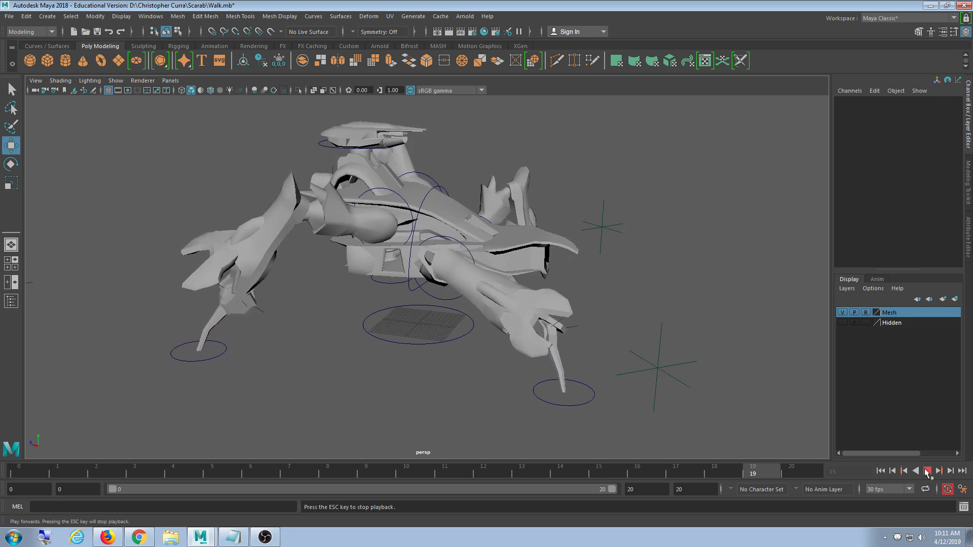
click(509, 469)
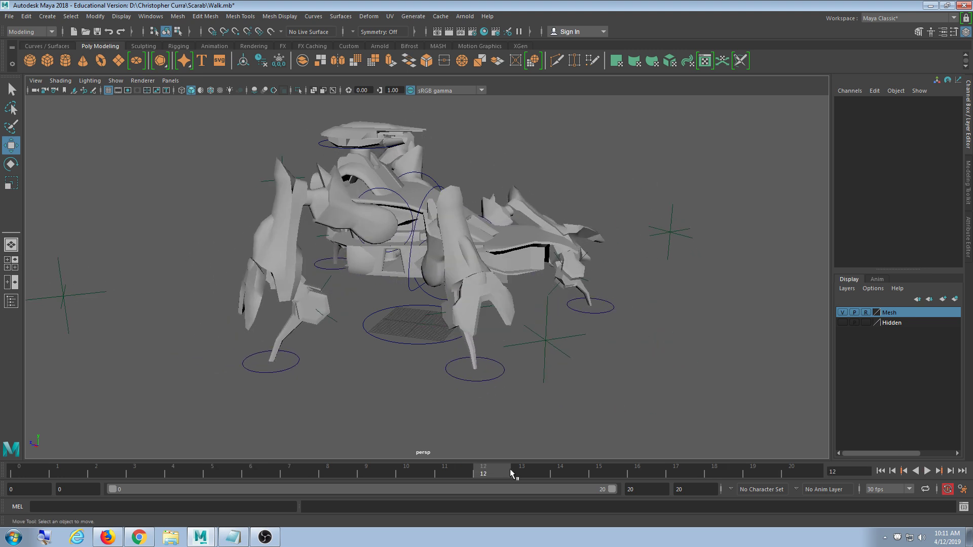
alt+drag(487, 431, 456, 412)
key(alt+v)
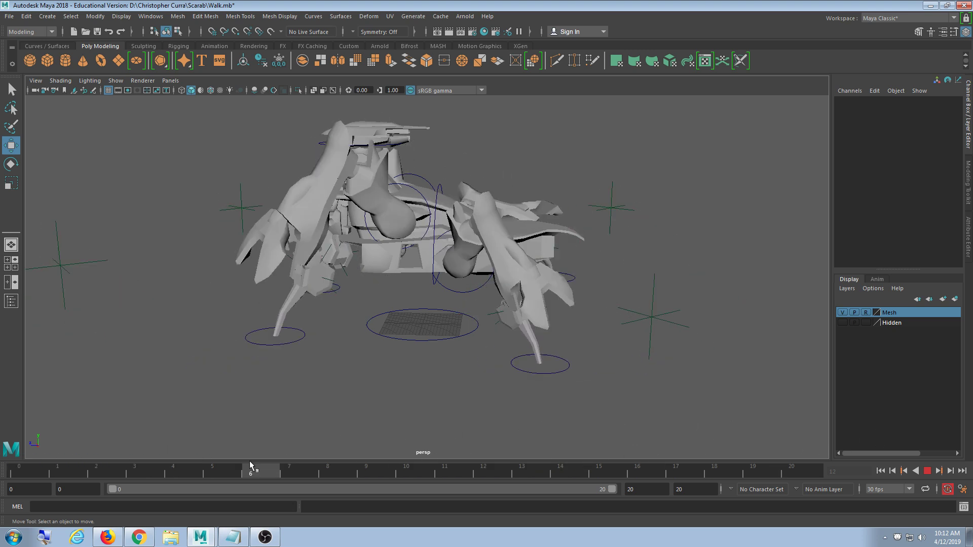
key(alt+v)
Select the nurbsCircle2 body control and set keys on it at frames 0, 10 and 20.
click(432, 226)
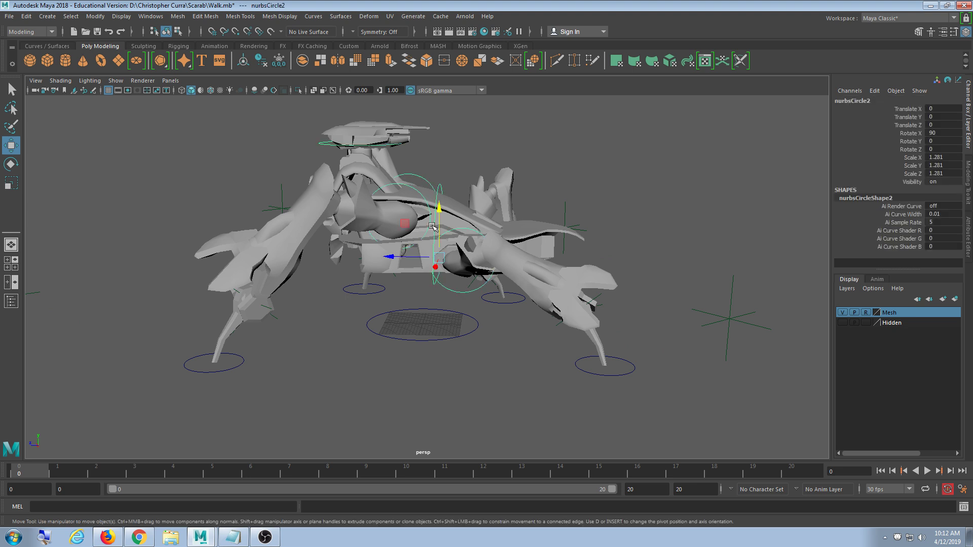
alt+drag(449, 347, 443, 332)
scroll(446, 325, up, 3)
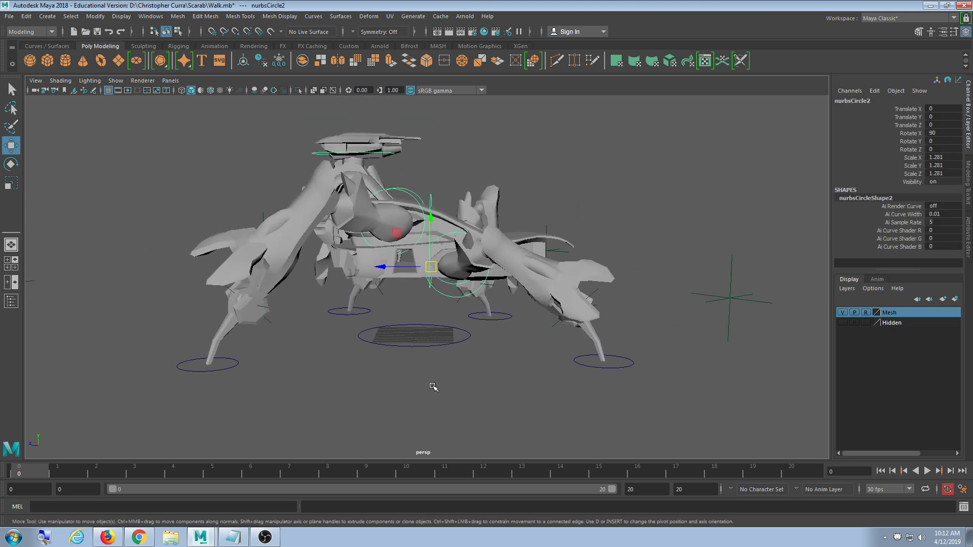
drag(429, 224, 430, 193)
key(ctrl+z)
click(56, 474)
drag(57, 474, 406, 474)
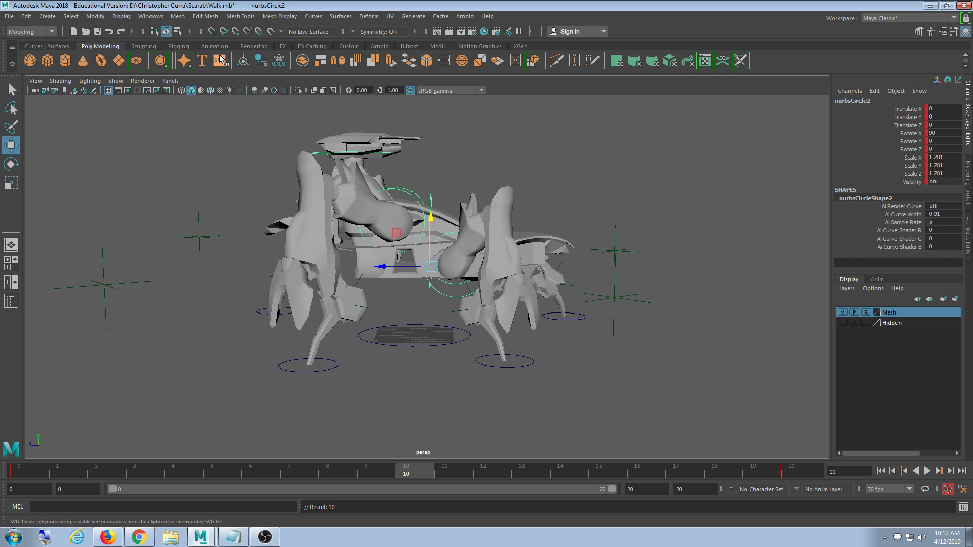
Open the Graph Editor for nurbsCircle2, place it beside the rig, and frame all its animation curves.
click(152, 16)
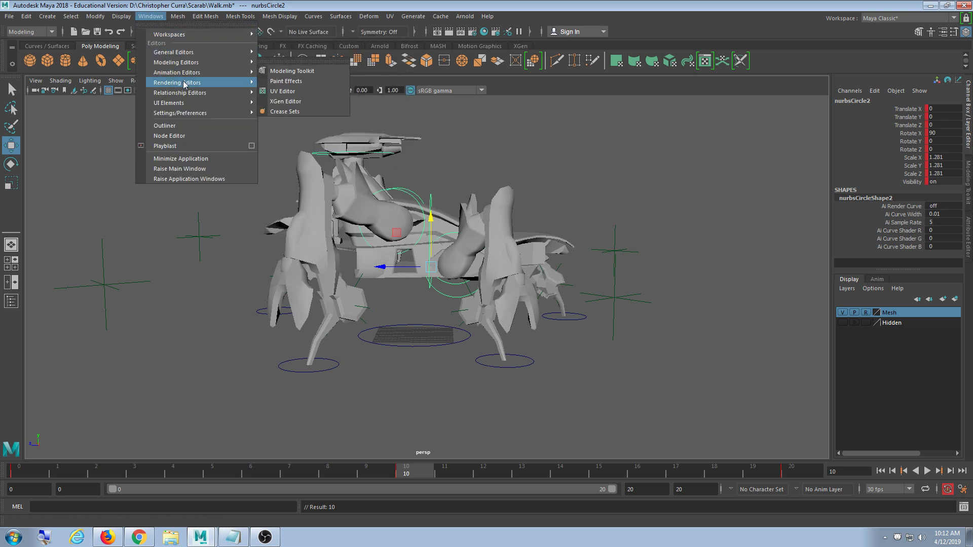
mouse_move(187, 74)
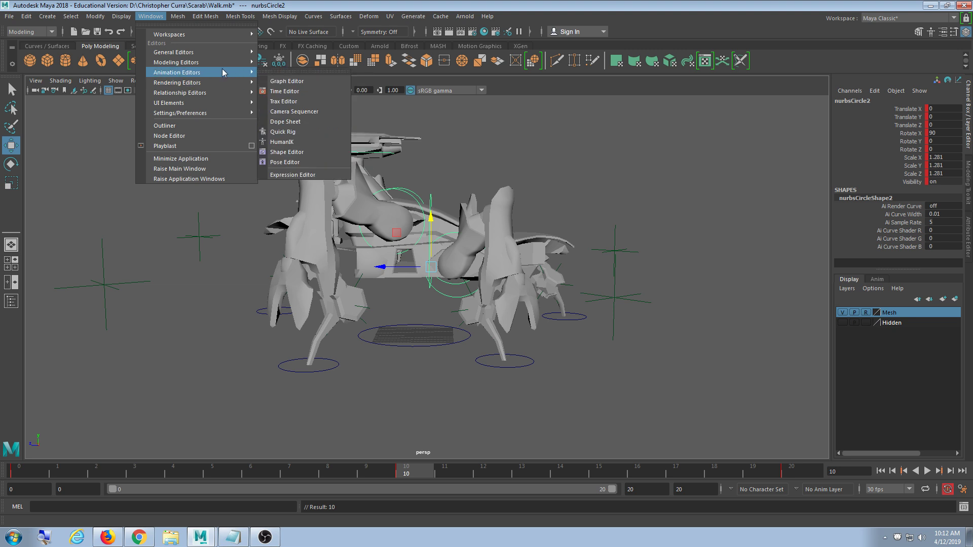
mouse_move(218, 74)
click(274, 81)
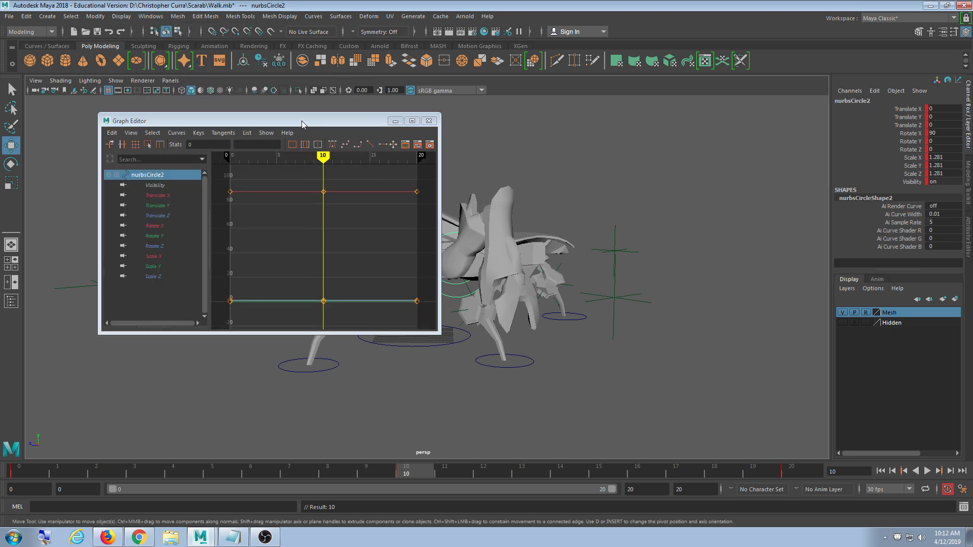
drag(302, 121, 714, 166)
alt+middle_drag(290, 237, 187, 242)
drag(510, 160, 430, 84)
key(a)
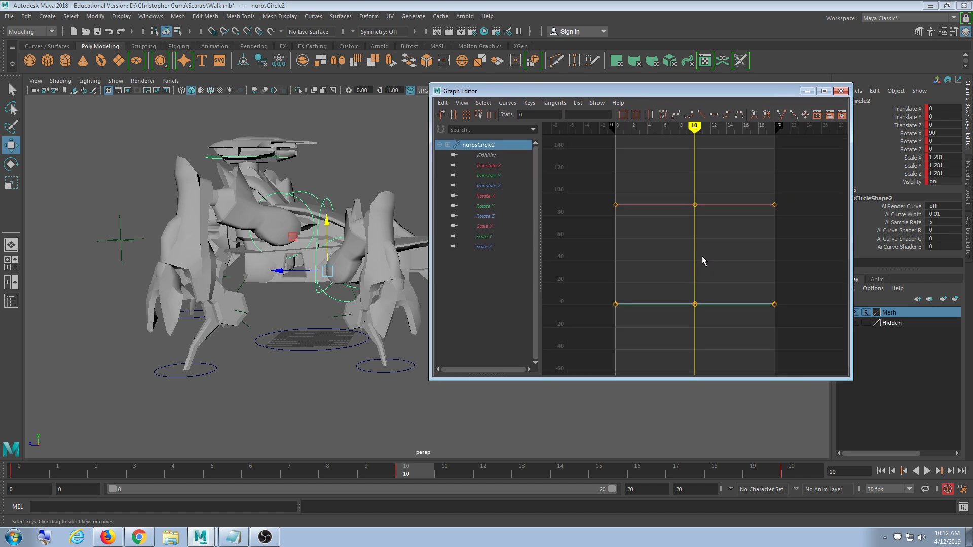
Raise nurbsCircle2 to about 0.432 in Translate Y at frame 10 and isolate its Translate Y curve.
drag(679, 181, 675, 250)
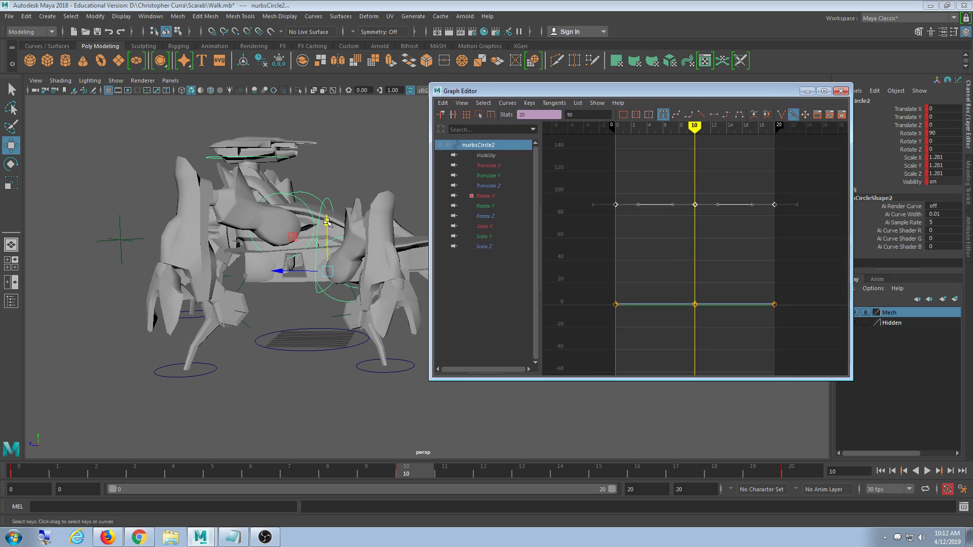
drag(326, 221, 323, 197)
click(736, 293)
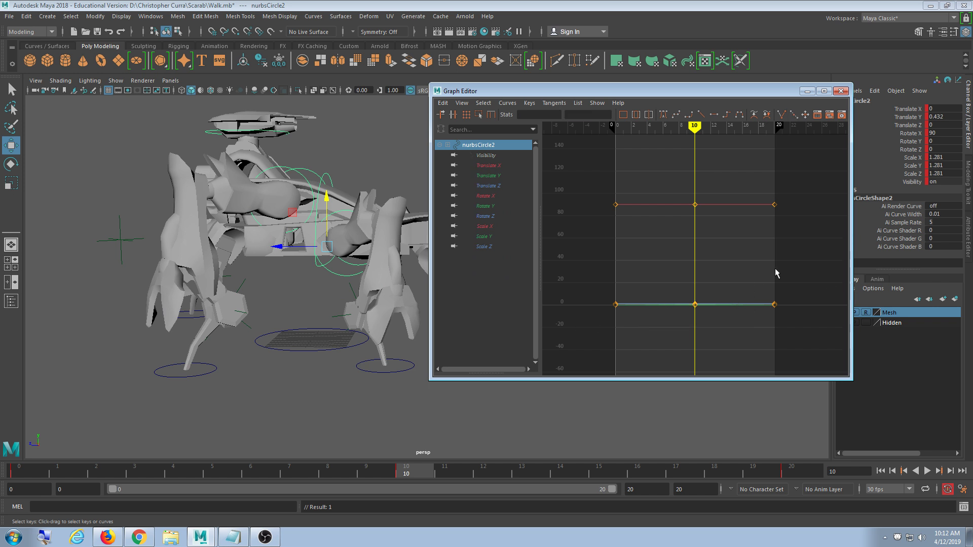
drag(775, 274, 603, 315)
key(f)
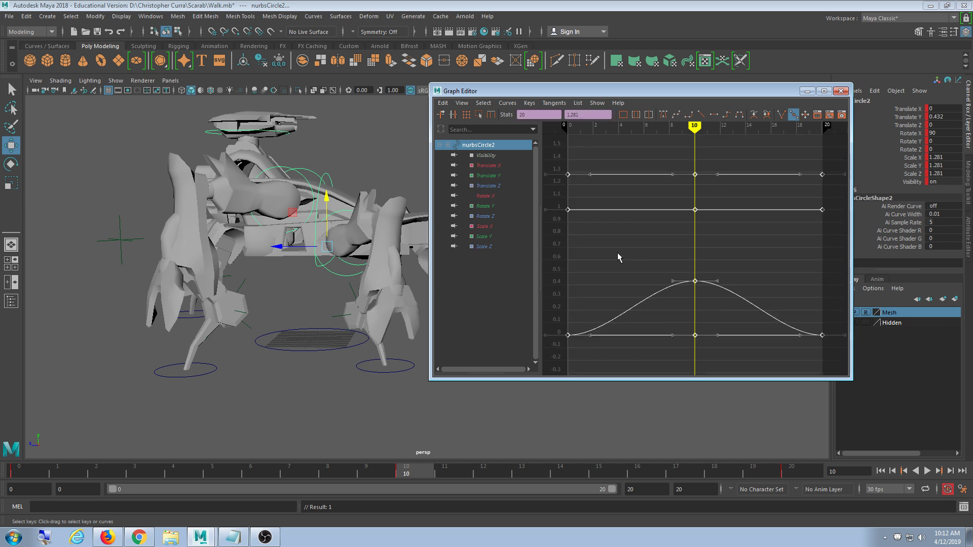
click(488, 176)
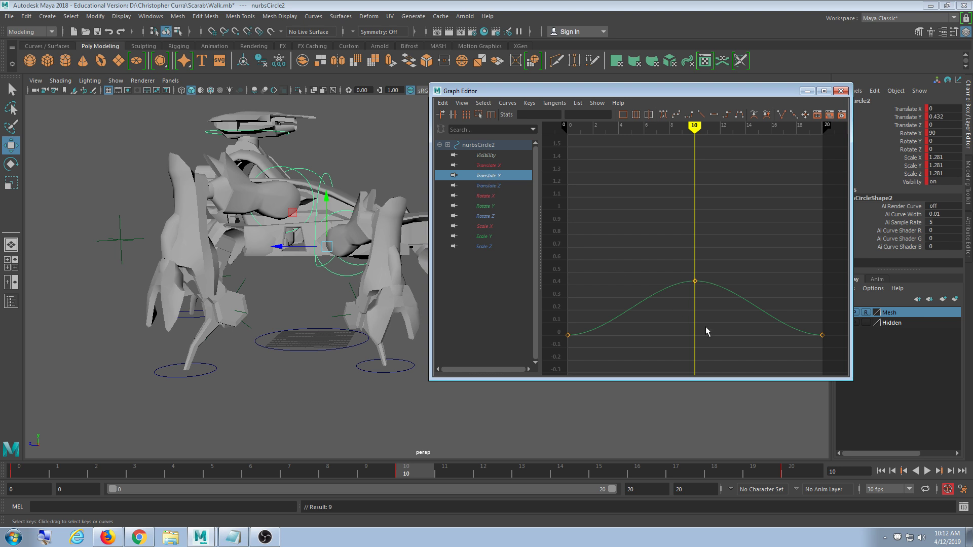
Play back the walk cycle with the raised body, then undo the nurbsCircle2 lift at frame 10.
key(alt+v)
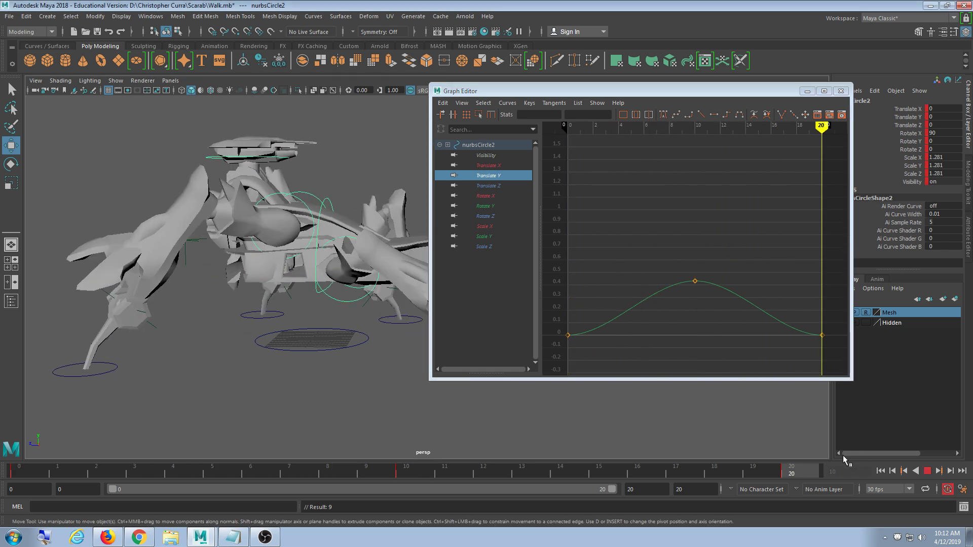
click(299, 469)
key(ctrl+z)
key(ctrl+z)
key(ctrl+z)
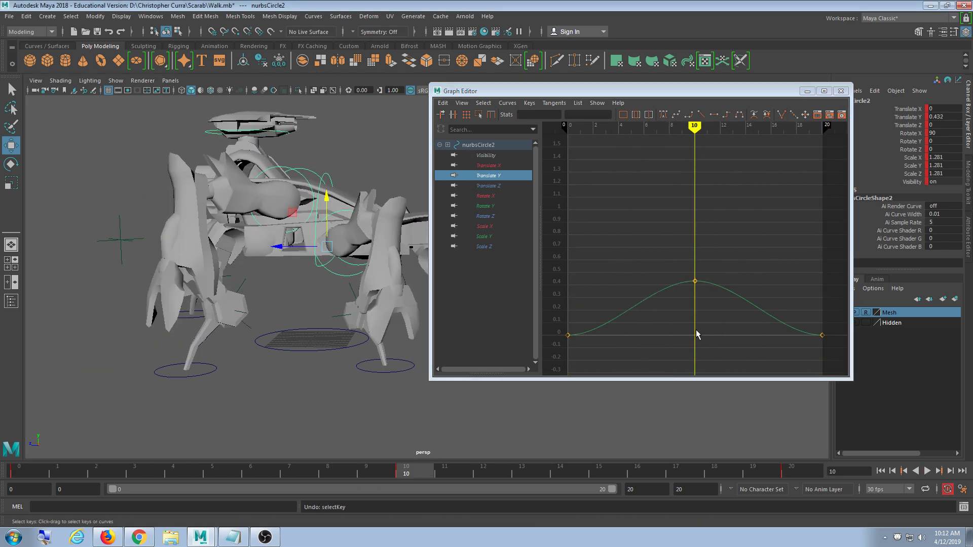
key(ctrl+z)
key(ctrl+z)
key(ctrl+z)
key(ctrl+z)
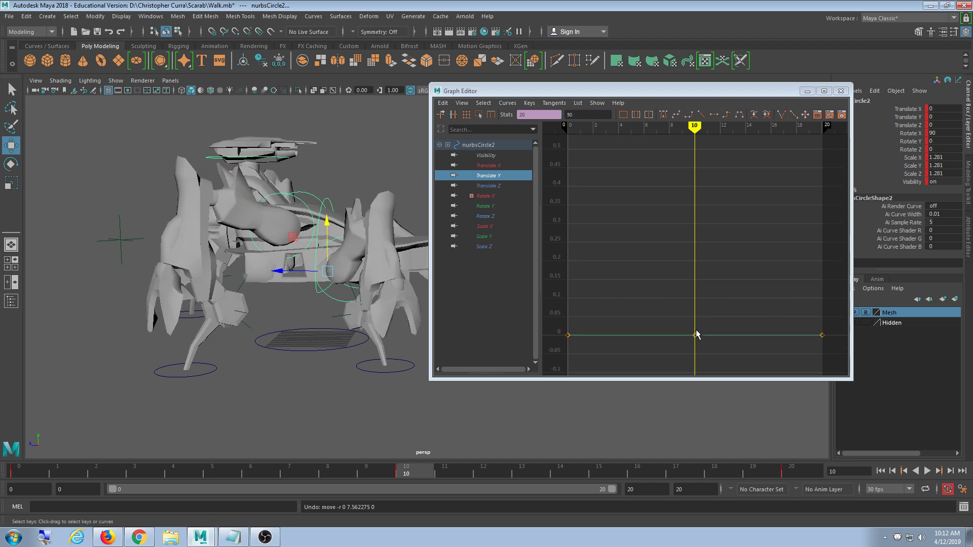
Select the keys on nurbsCircle2's Translate Y curve and frame the curve in a widened Graph Editor.
click(509, 179)
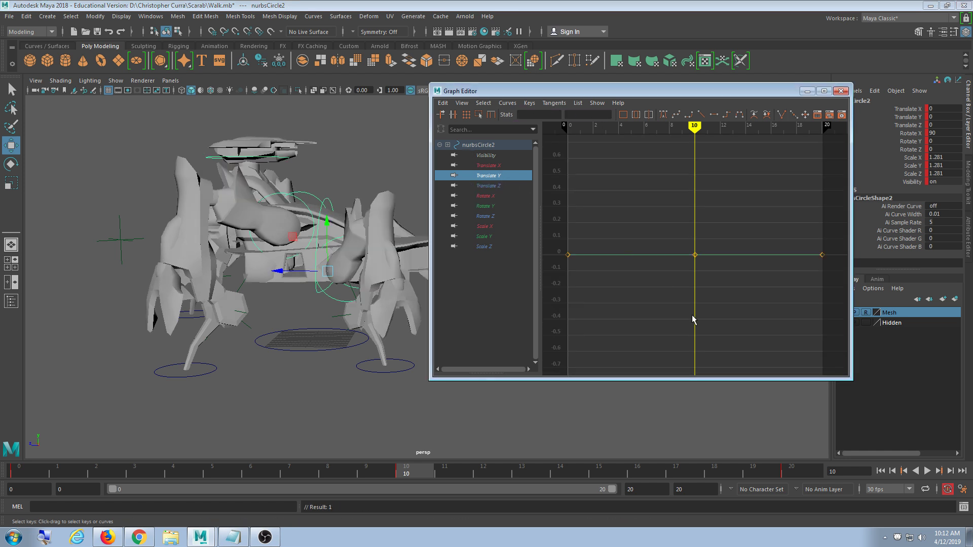
key(a)
drag(598, 224, 871, 306)
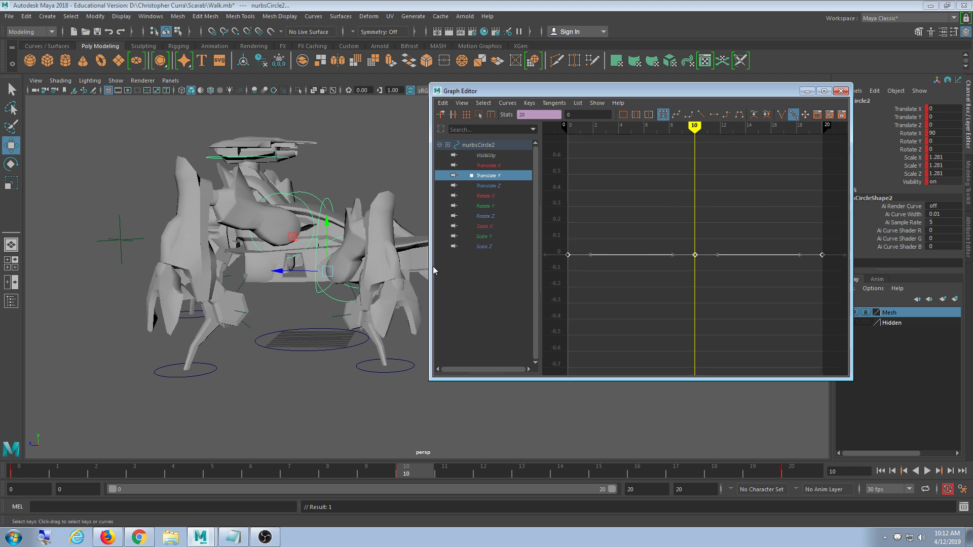
drag(429, 308, 151, 308)
key(a)
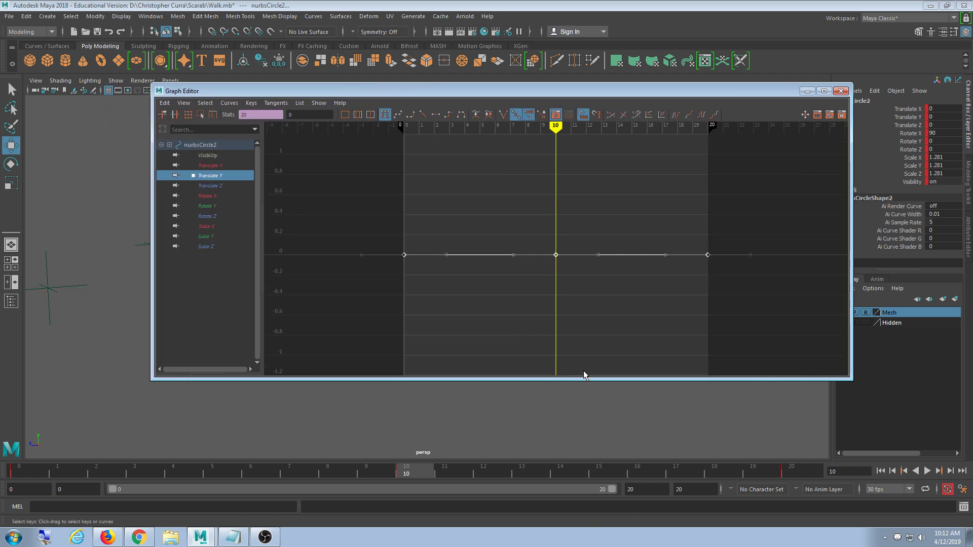
Select the outgoing tangent handles of the Translate Y keys at frames 0, 10 and 20 and tilt them upward into a repeating wave.
drag(432, 235, 455, 337)
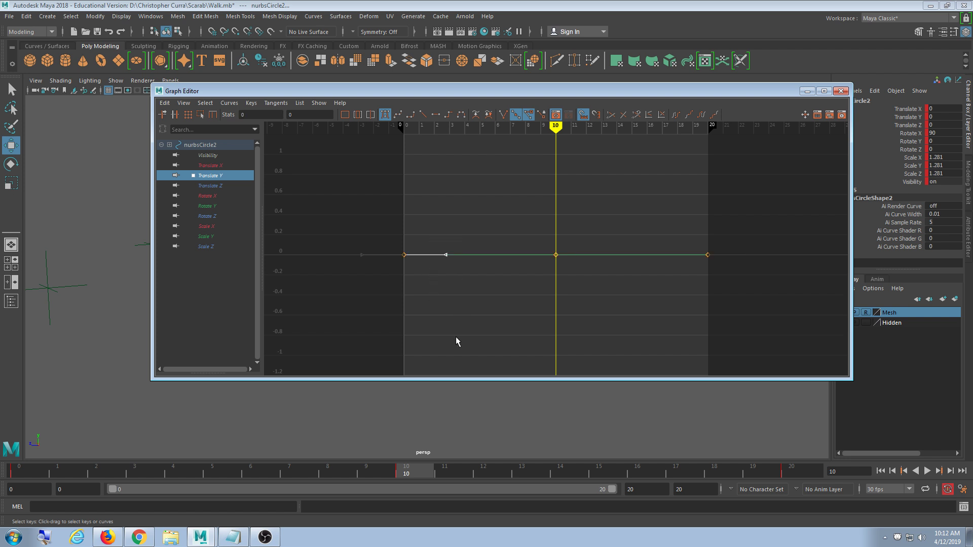
click(555, 255)
drag(429, 243, 470, 295)
shift+drag(580, 239, 623, 274)
shift+drag(675, 215, 750, 285)
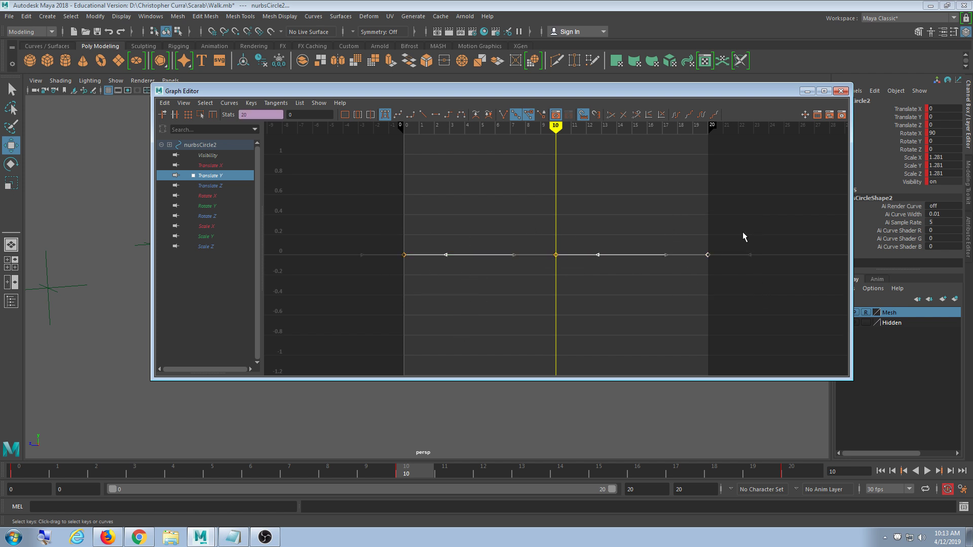
shift+drag(742, 235, 776, 283)
middle_drag(753, 322, 744, 281)
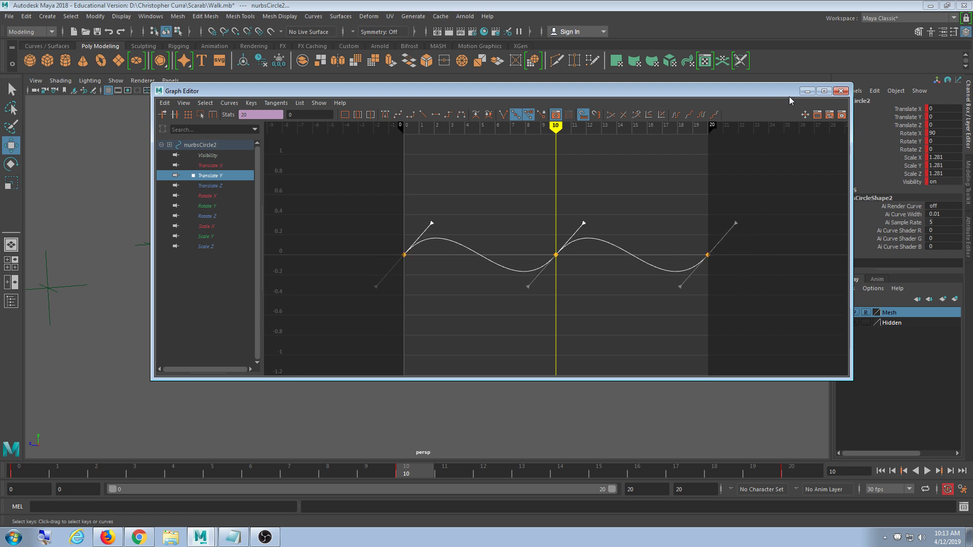
Play back the walk cycle with the wave-shaped body motion and go to frame 5.
click(807, 91)
key(alt+v)
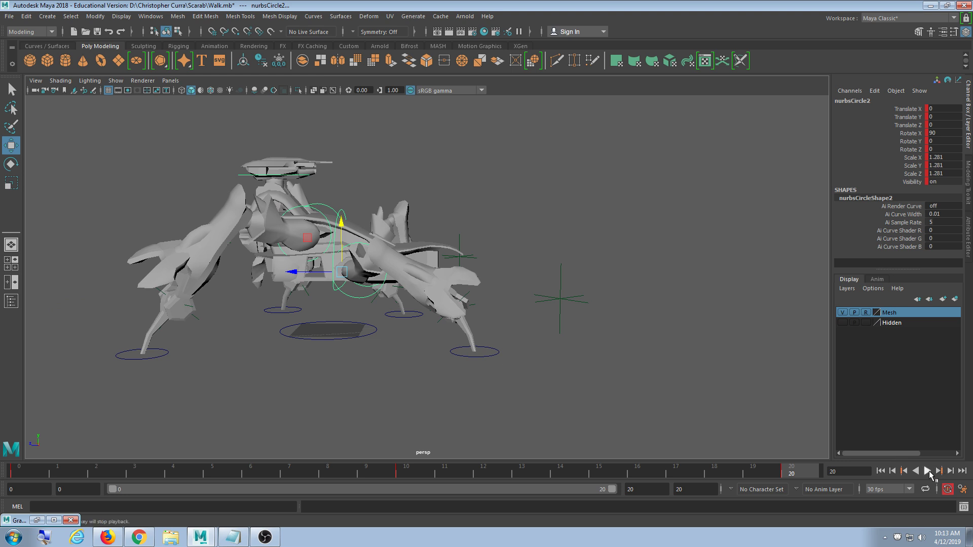
click(927, 470)
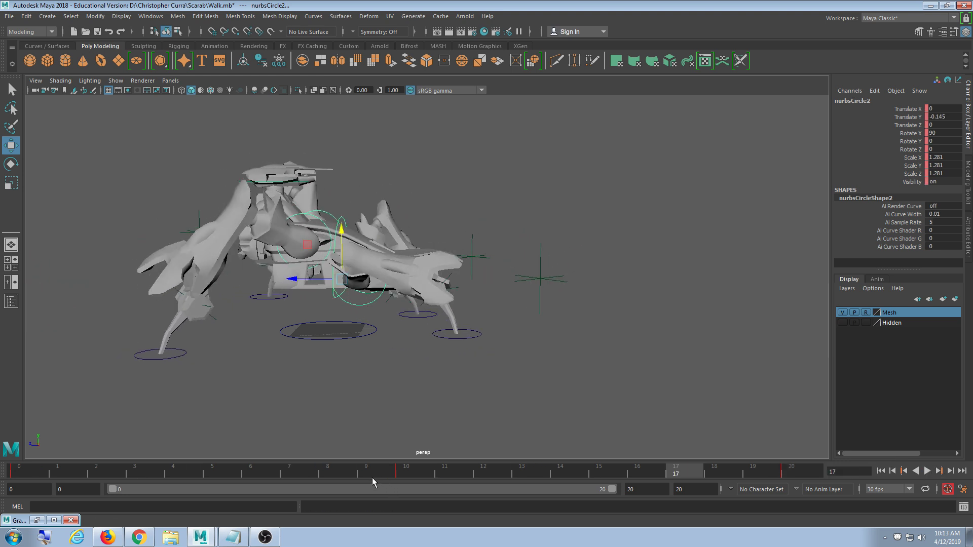
click(214, 469)
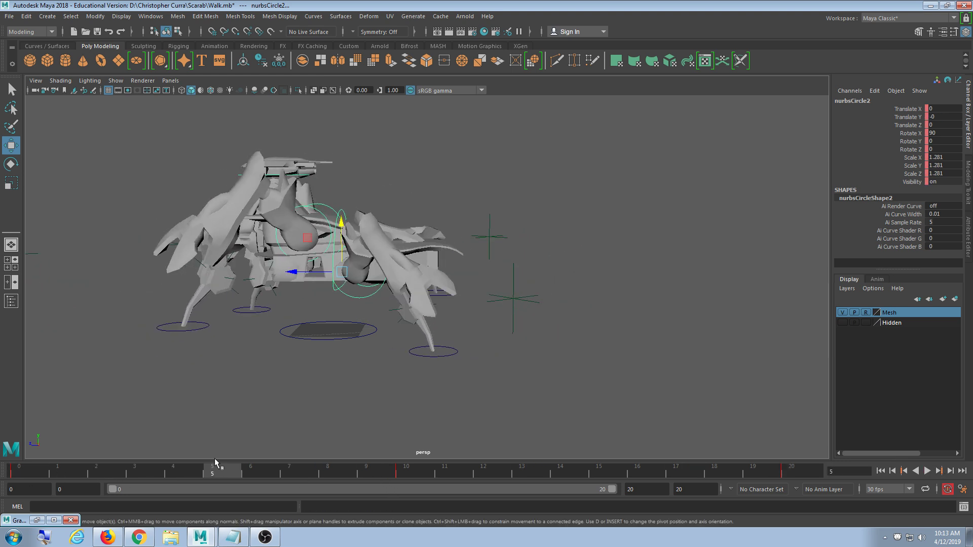
Reduce the upward tilt of the Translate Y tangents, scrub back to the start and play the walk cycle.
click(37, 520)
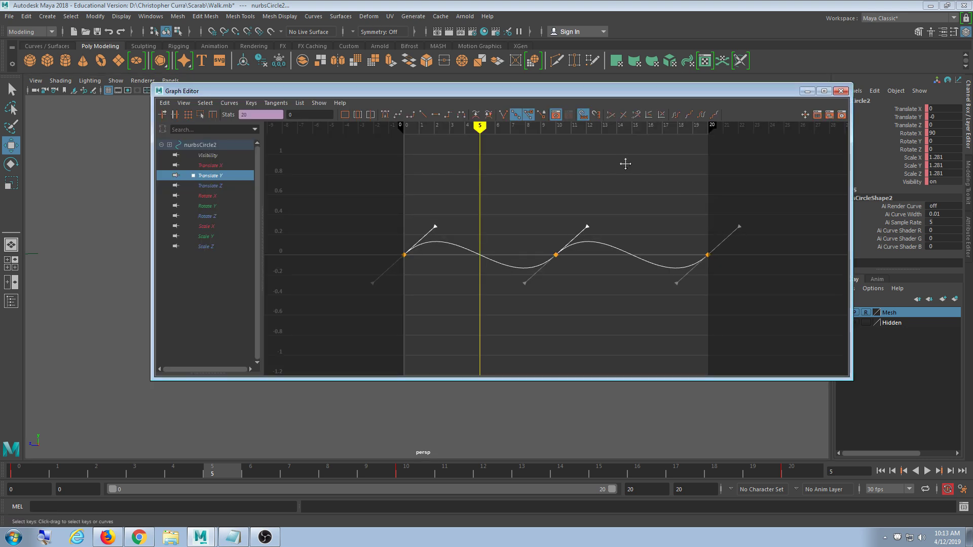
click(809, 91)
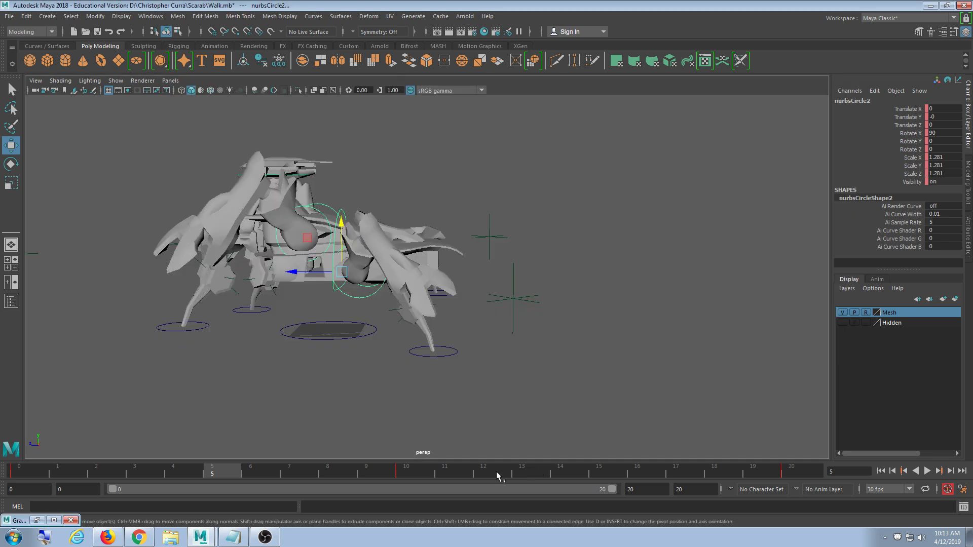
drag(496, 472, 3, 474)
click(926, 471)
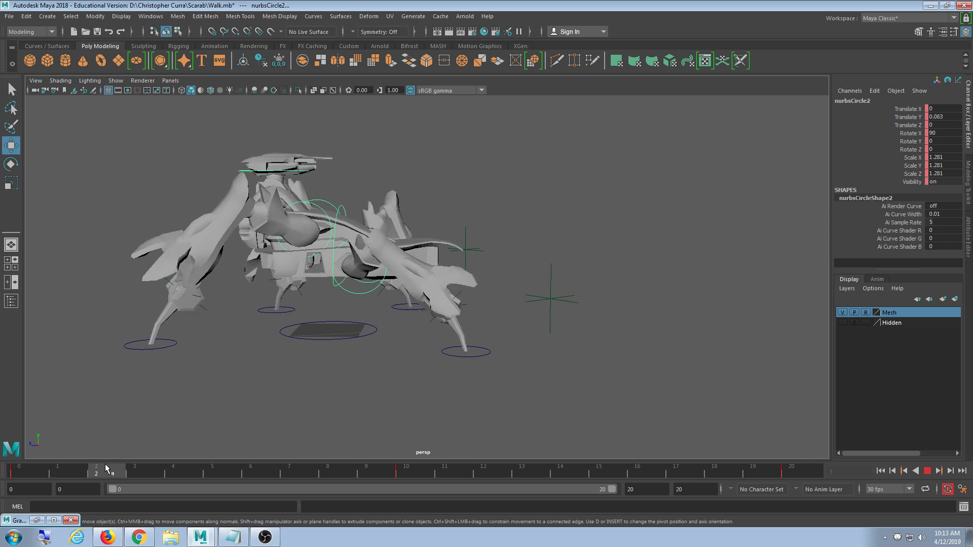
key(Escape)
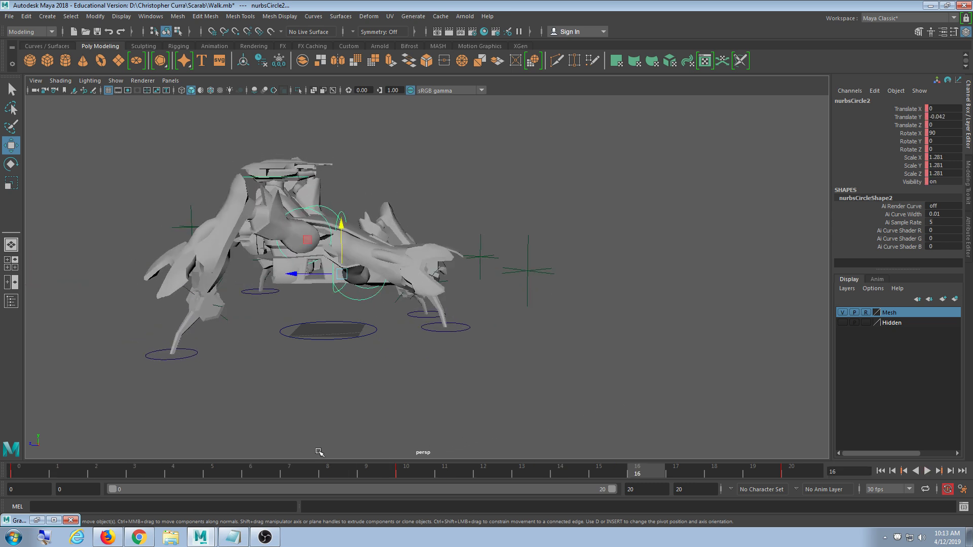
Try tilting the Translate Y tangents downward so the body dips first, and play back the walk cycle.
click(37, 520)
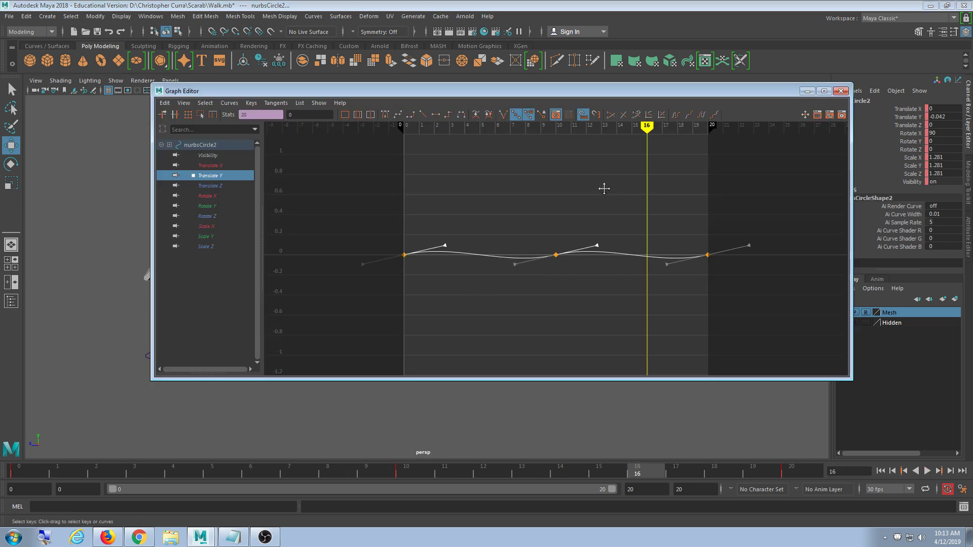
click(807, 92)
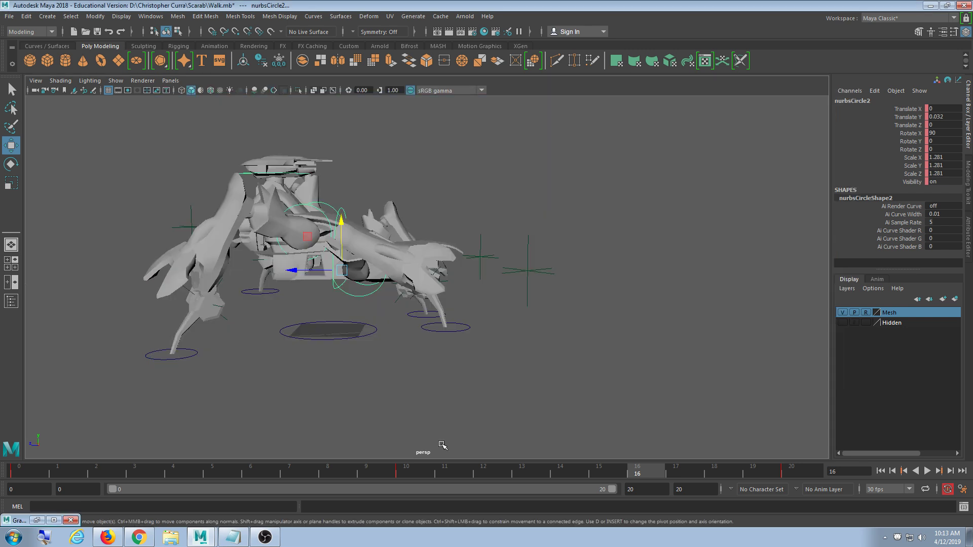
key(alt+v)
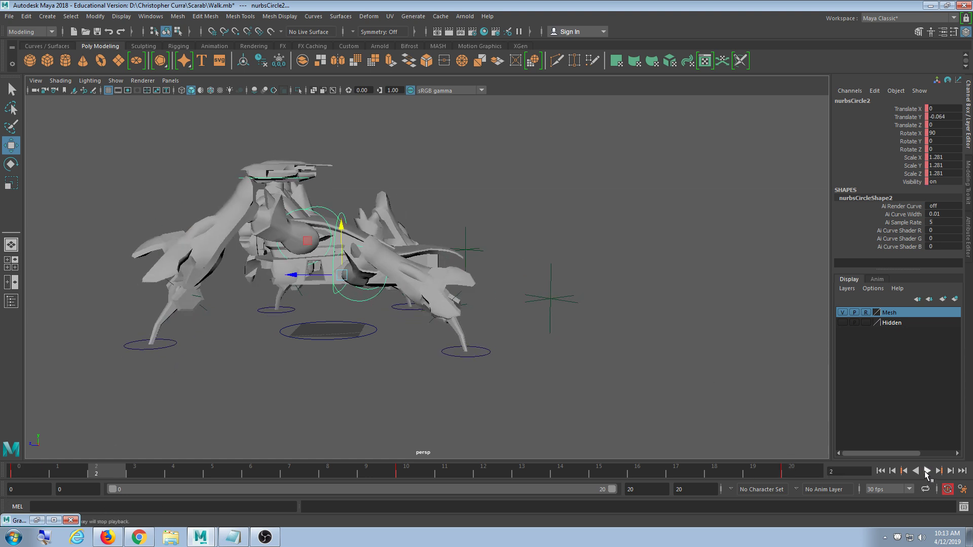
click(926, 471)
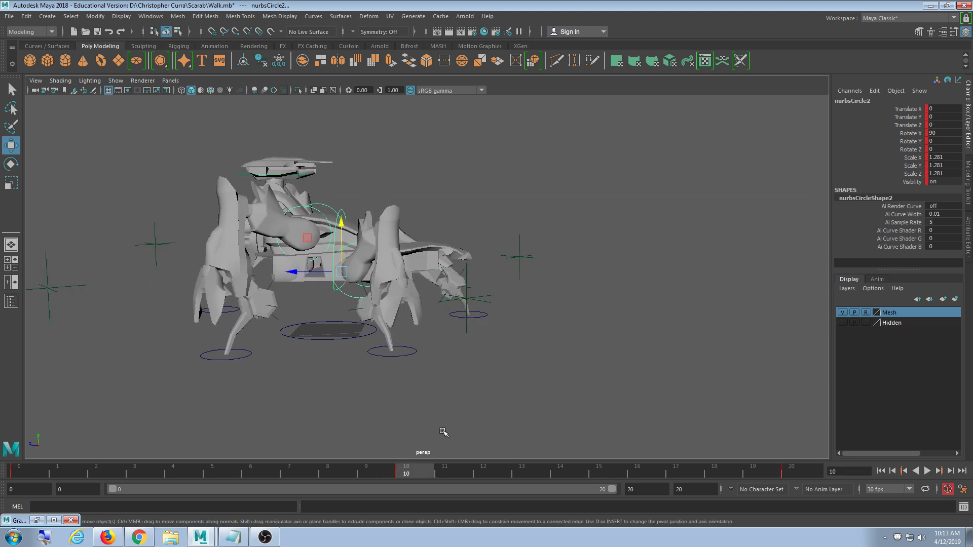
Tilt the Translate Y tangents gently upward for a shallow body bob and play back the walk cycle.
click(37, 520)
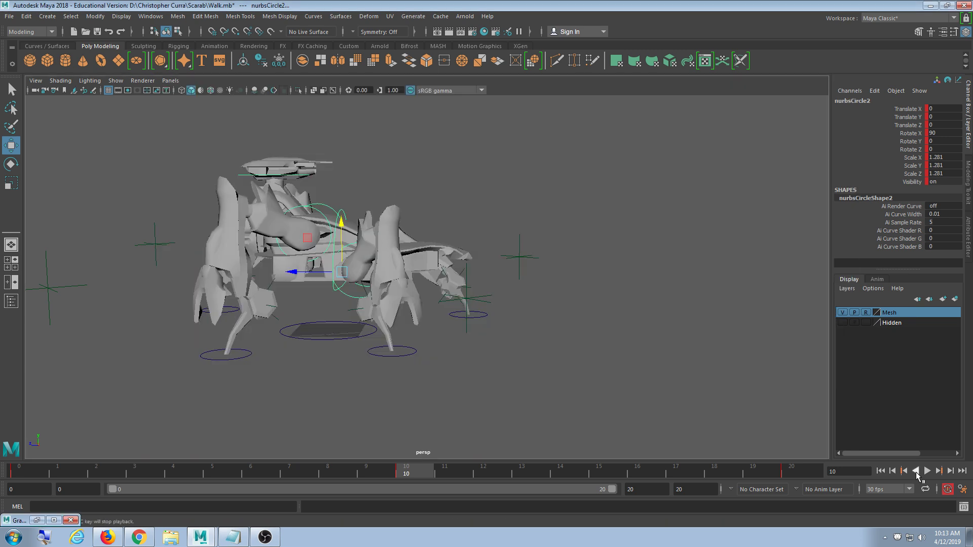
click(807, 91)
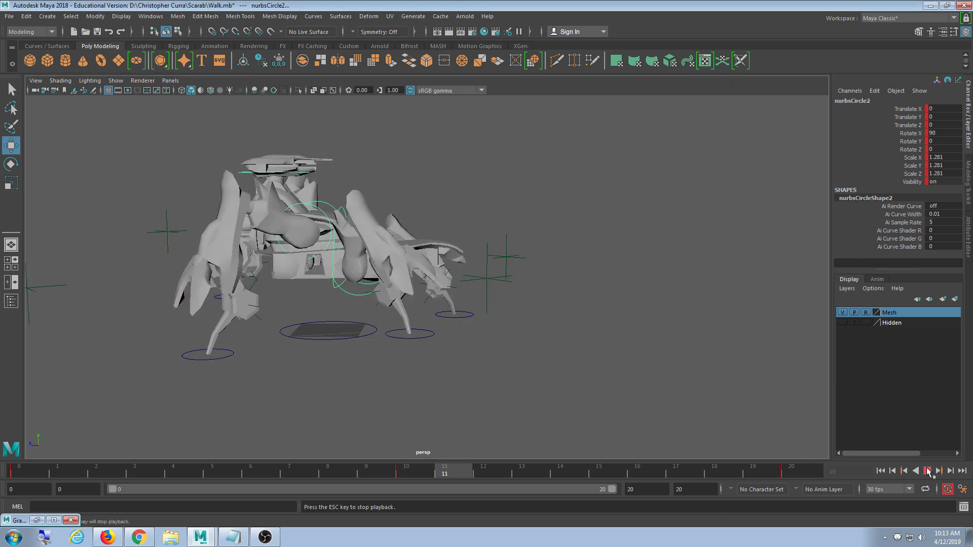
click(926, 471)
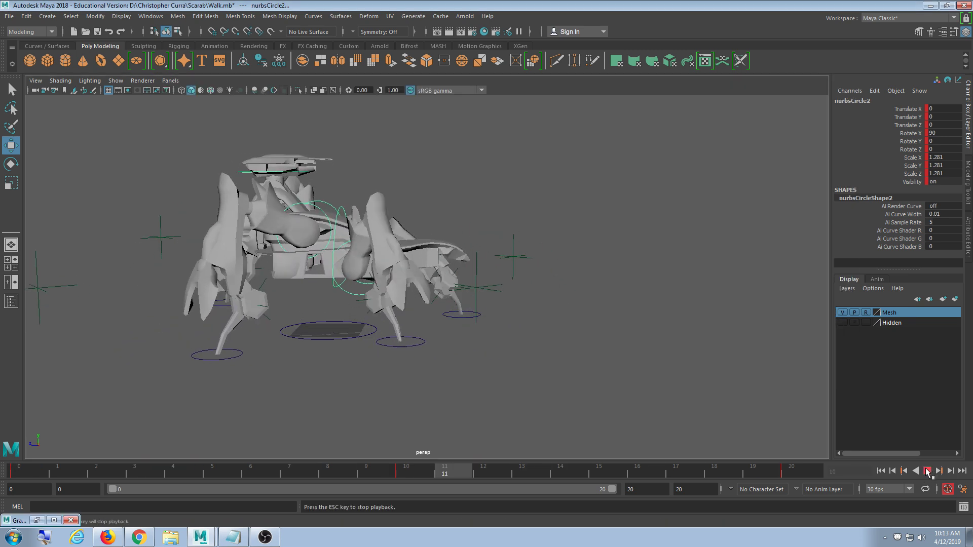
click(926, 471)
key(alt+v)
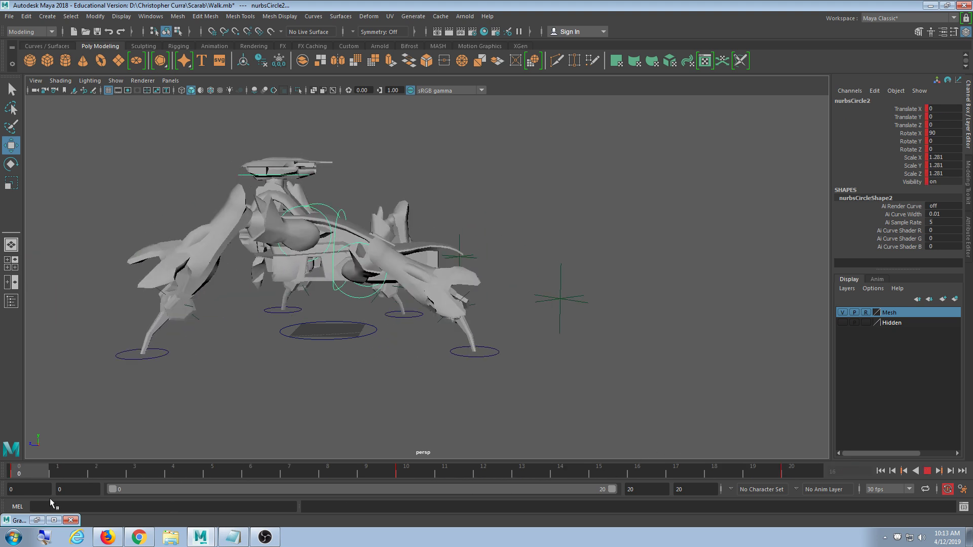
key(alt+shift+v)
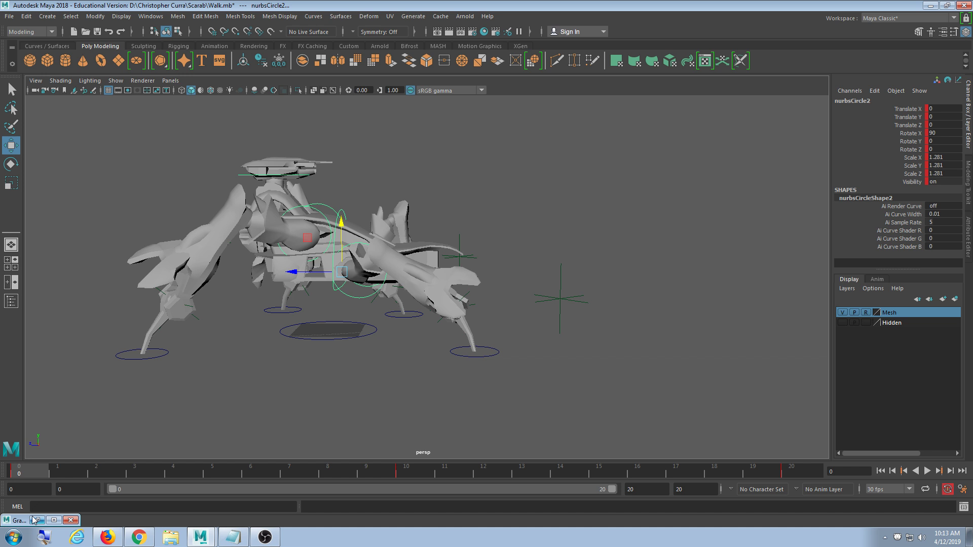
Undo the tangent edits on nurbsCircle2's Translate Y curve and minimize the Graph Editor.
click(33, 518)
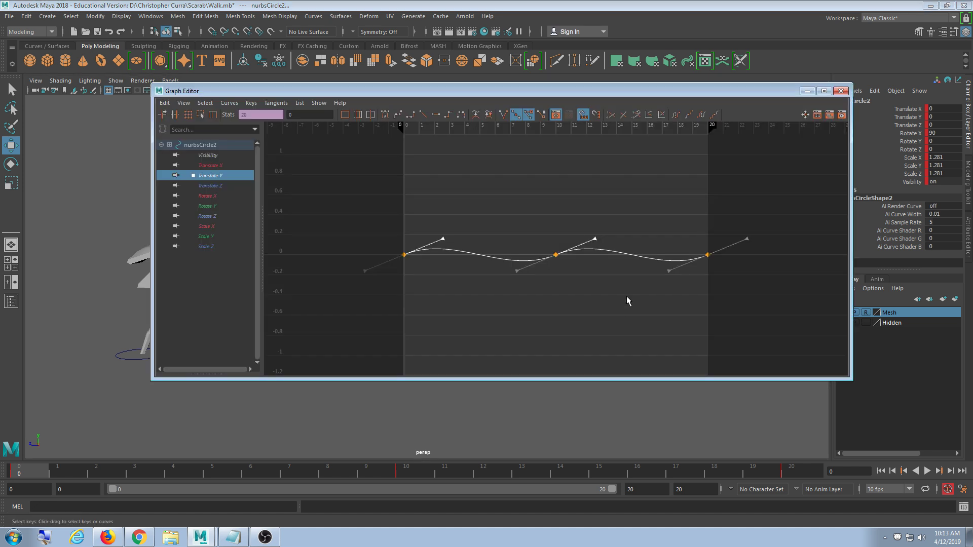
key(ctrl+z)
key(ctrl+z)
key(ctrl+z)
key(ctrl+z)
key(ctrl+z)
key(ctrl+z)
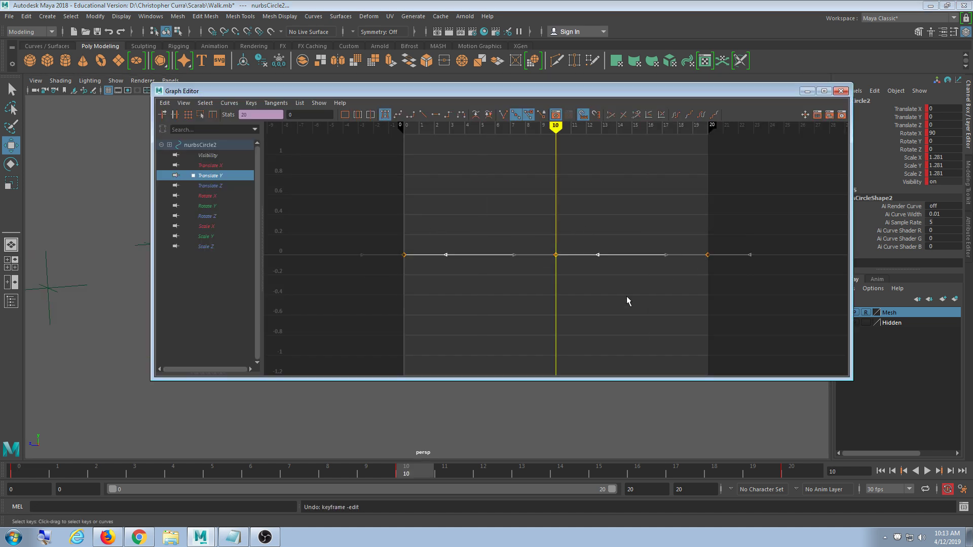
click(807, 91)
Select all of the rig's foot and body controls and locators, and extend the playback end to frame 30.
click(631, 308)
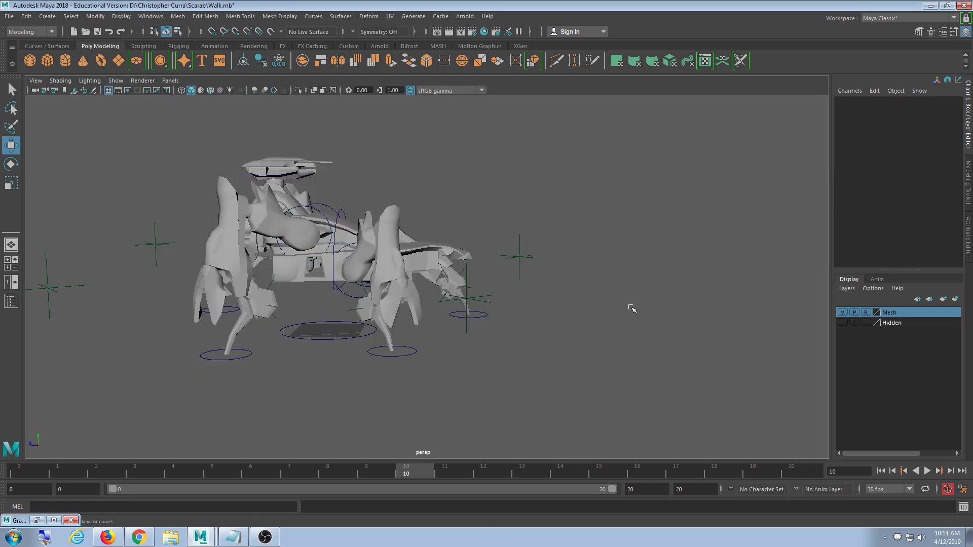
scroll(540, 367, down, 2)
scroll(541, 366, up, 1)
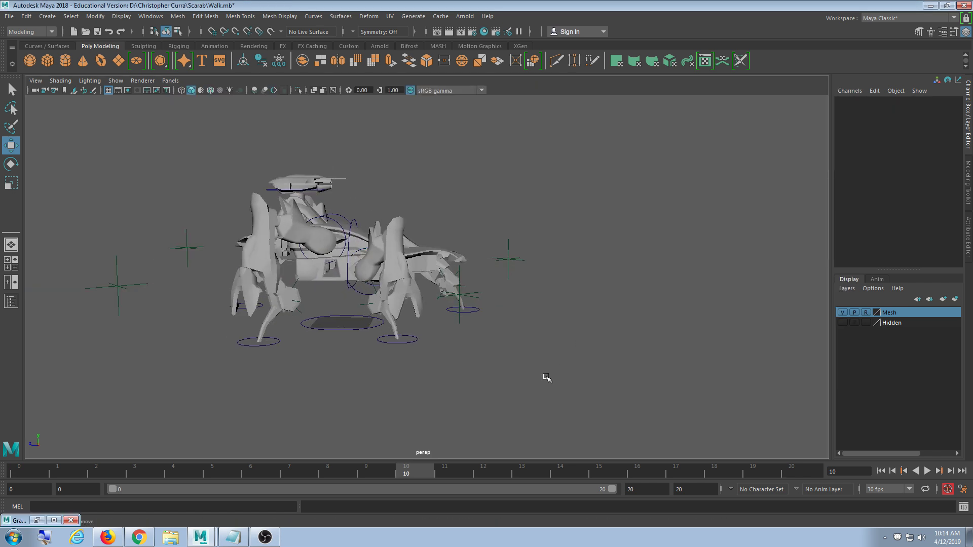
drag(621, 400, 279, 276)
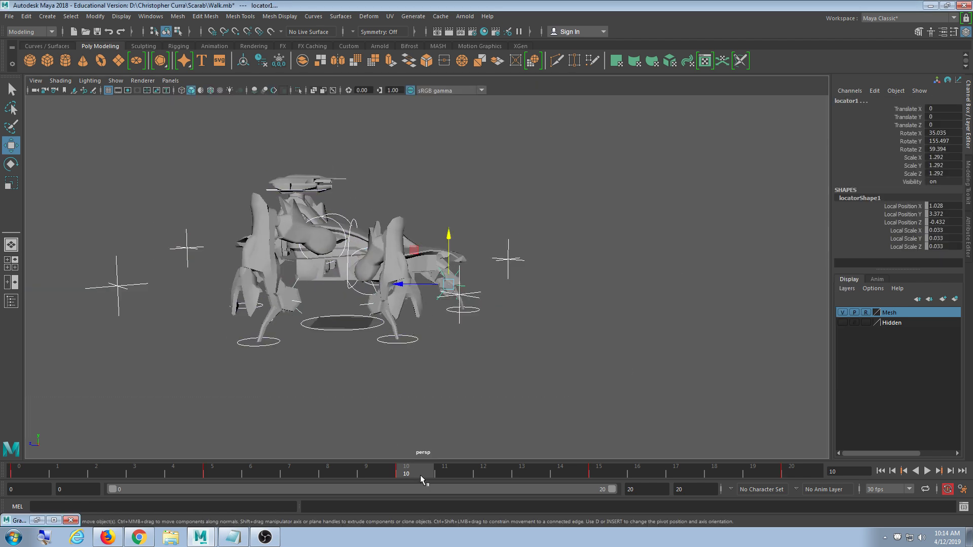
drag(420, 475, 965, 459)
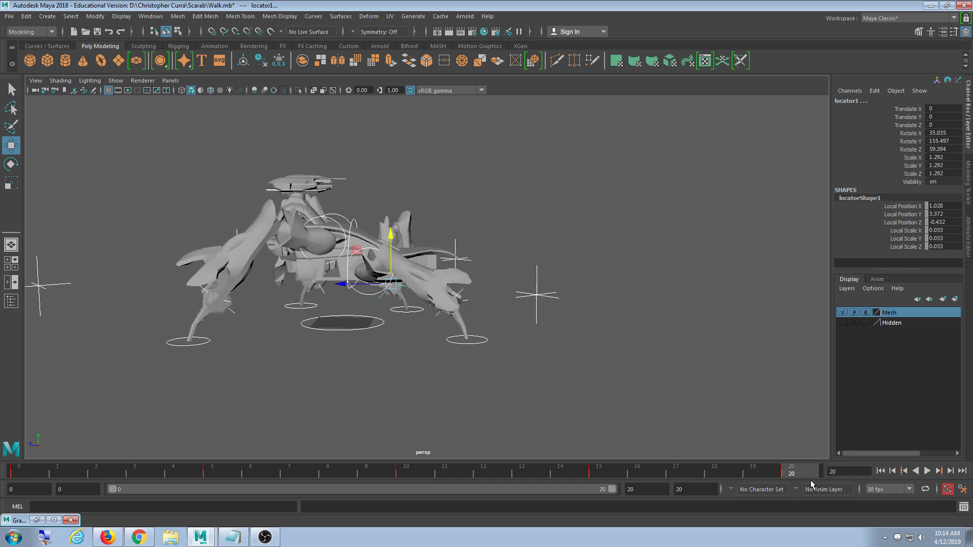
click(638, 491)
key(Return)
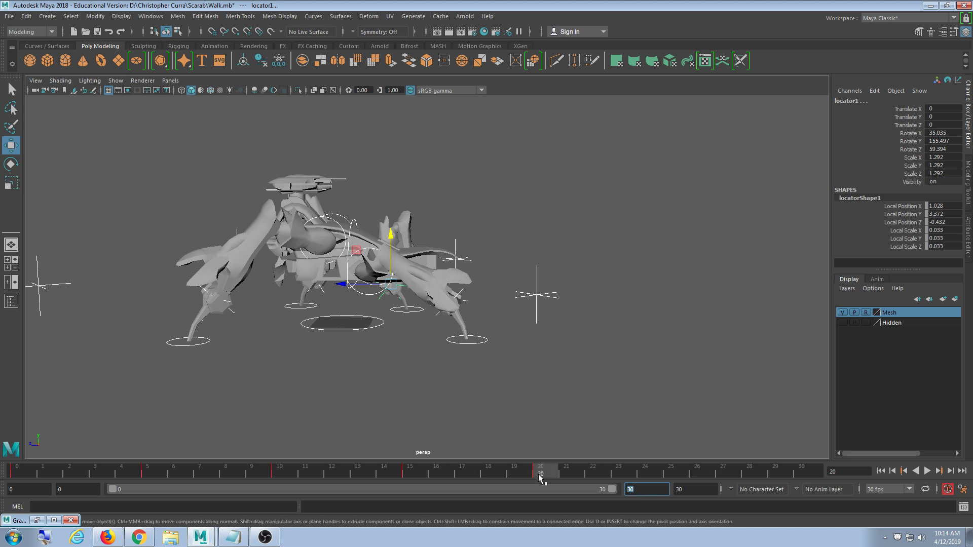
Move the selected controls' keys at frames 20, 15, 10 and 5 to frames 30, 23, 15 and 7, and play back the cycle.
key(alt+v)
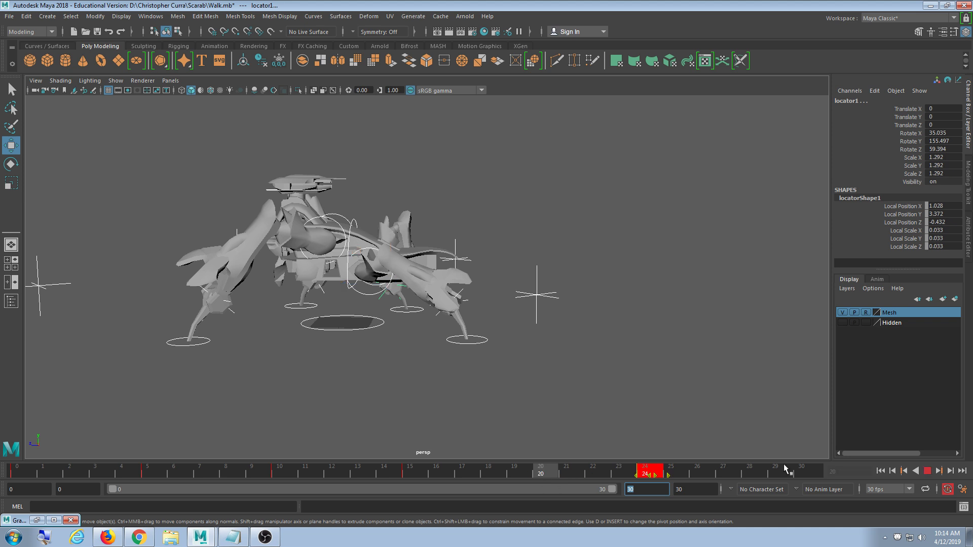
click(409, 474)
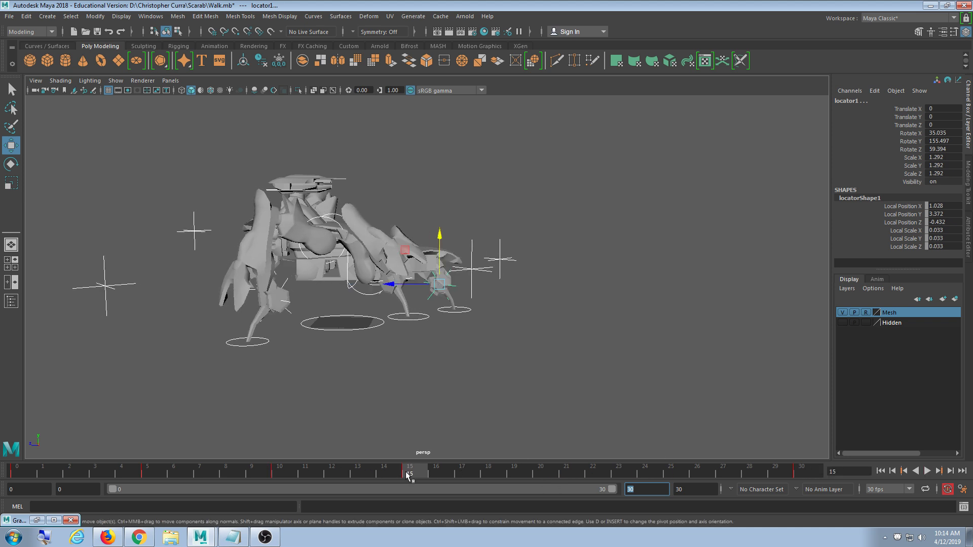
drag(410, 474, 536, 474)
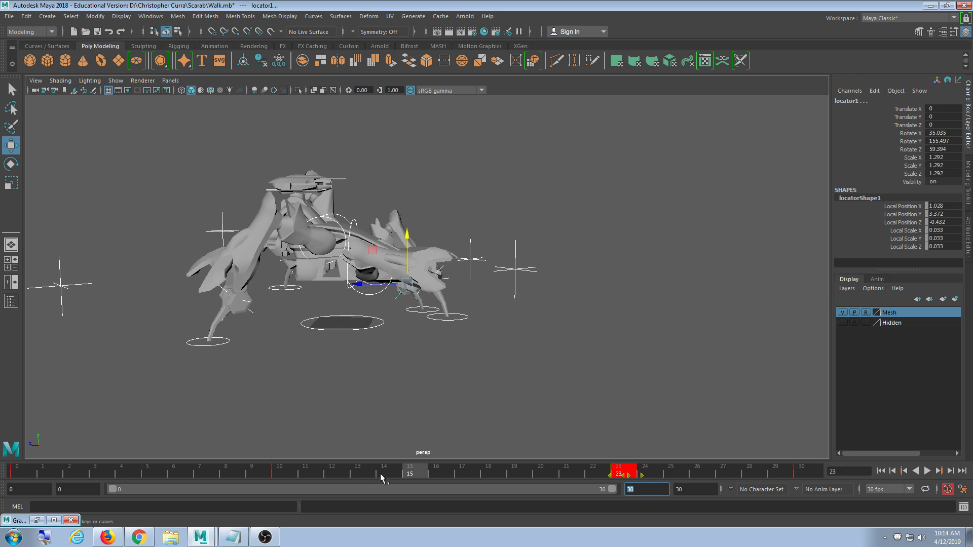
click(287, 472)
click(330, 472)
drag(330, 472, 411, 471)
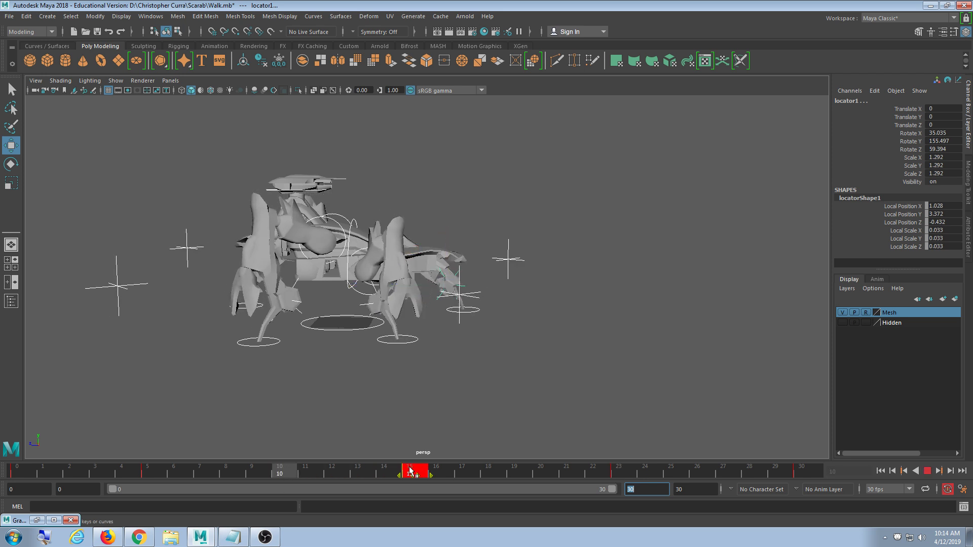
drag(328, 472, 208, 471)
key(alt+v)
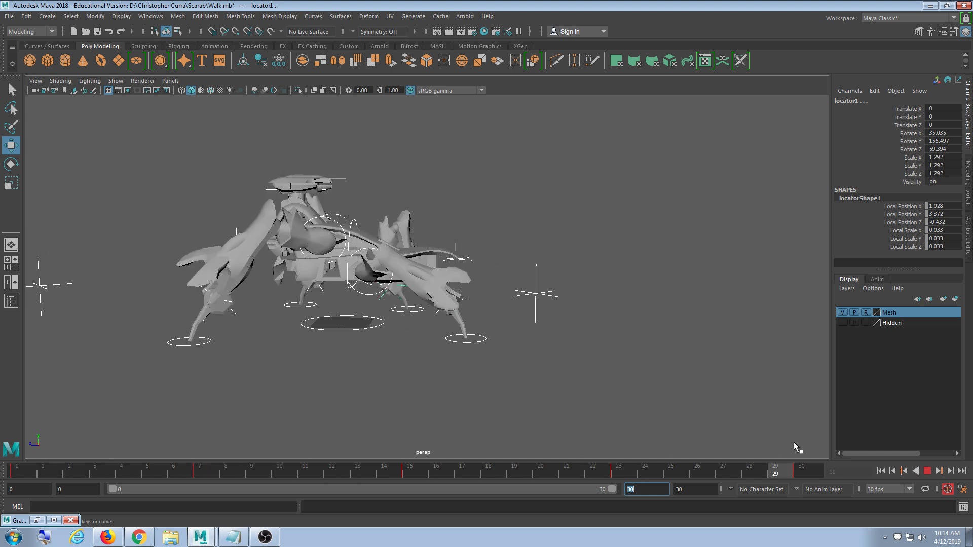
key(alt+v)
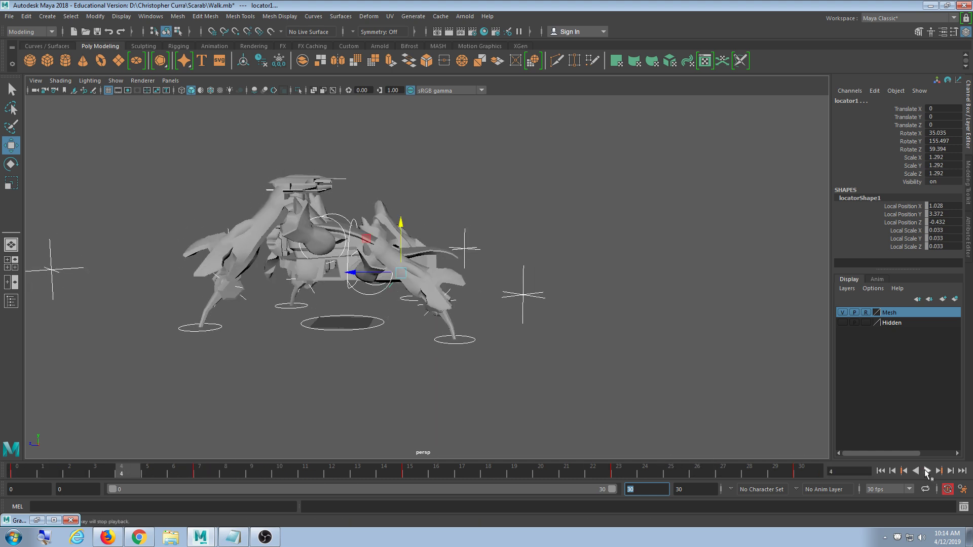
Extend the playback end to frame 32 and move the selected controls' keys from frame 30 to frame 32.
click(926, 472)
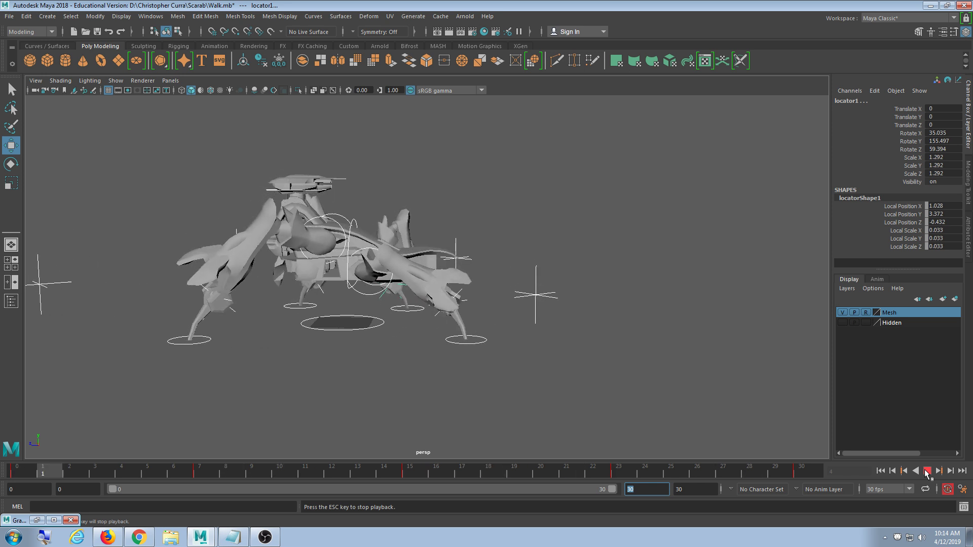
key(alt+v)
key(alt+v)
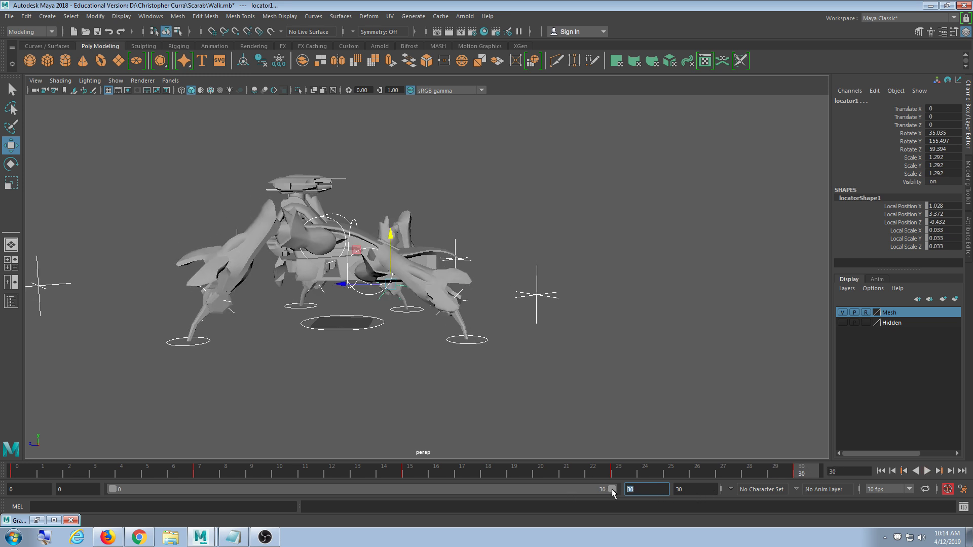
text(32)
key(Return)
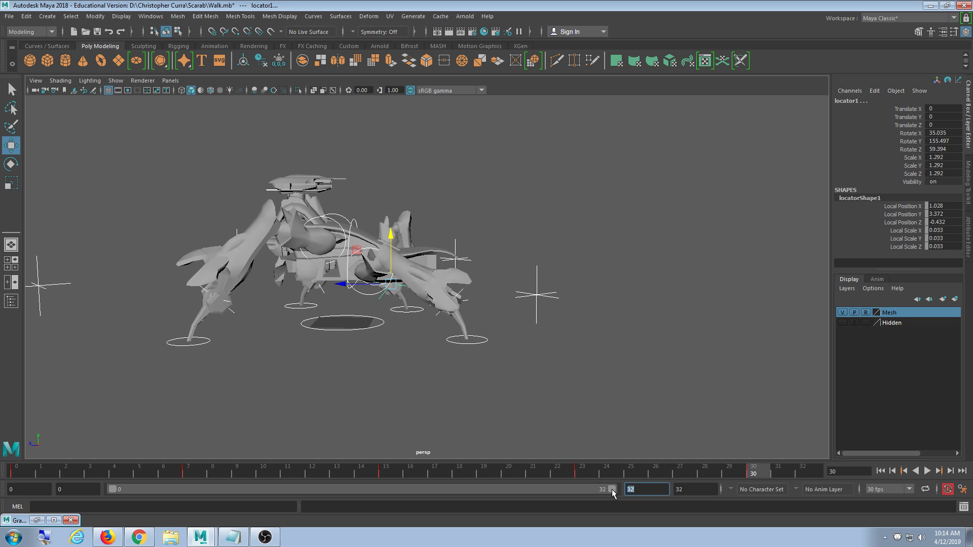
double_click(759, 471)
click(753, 474)
key(alt+v)
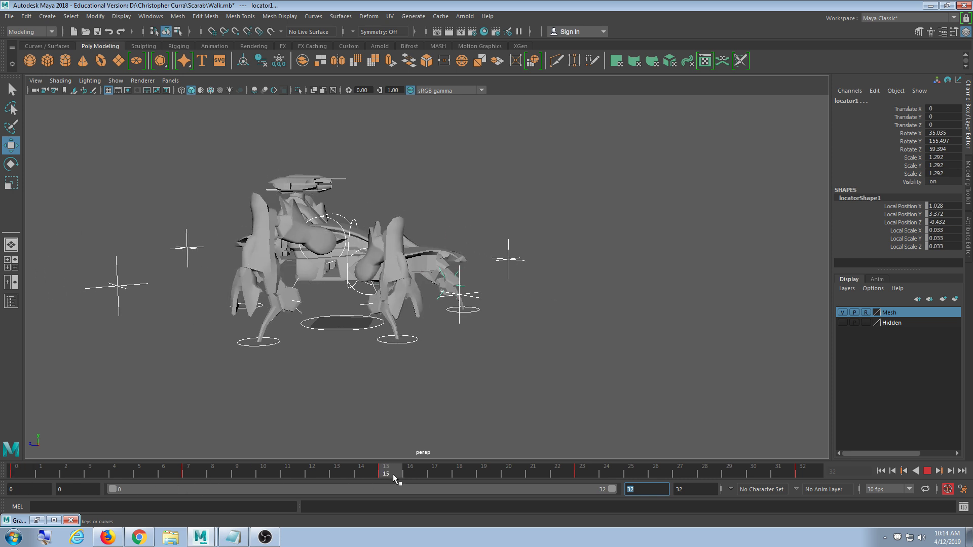
Move the selected controls' keys at frames 15 and 23 to frames 16 and 24.
shift+click(394, 474)
drag(396, 474, 416, 474)
drag(553, 471, 606, 474)
shift+click(580, 471)
click(711, 469)
key(alt+v)
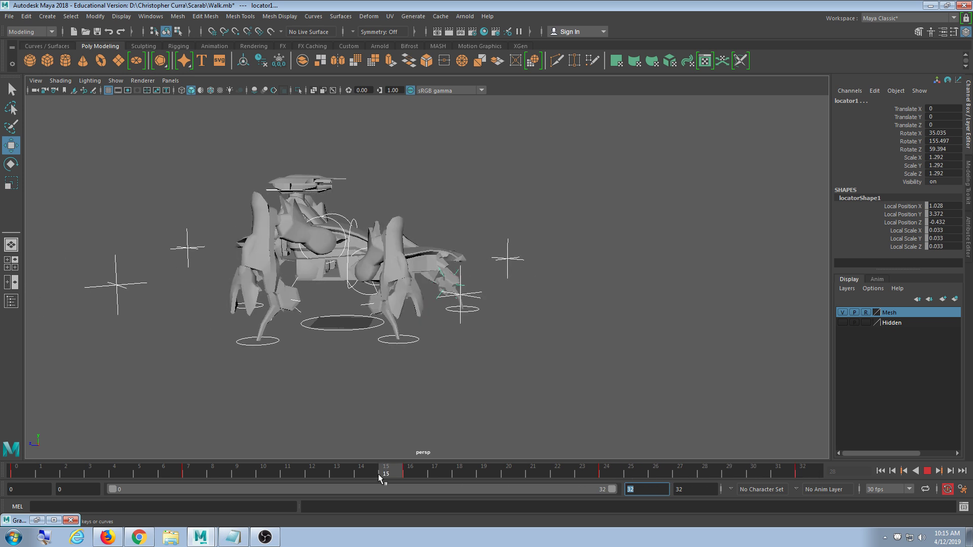
Move the selected controls' keys from frame 7 to frame 8.
shift+click(195, 475)
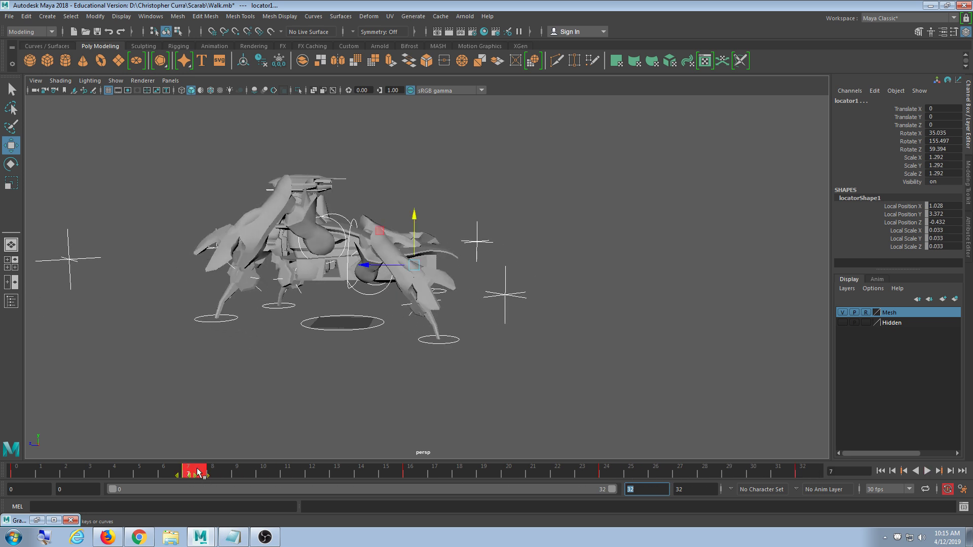
drag(195, 475, 219, 470)
click(276, 471)
key(alt+v)
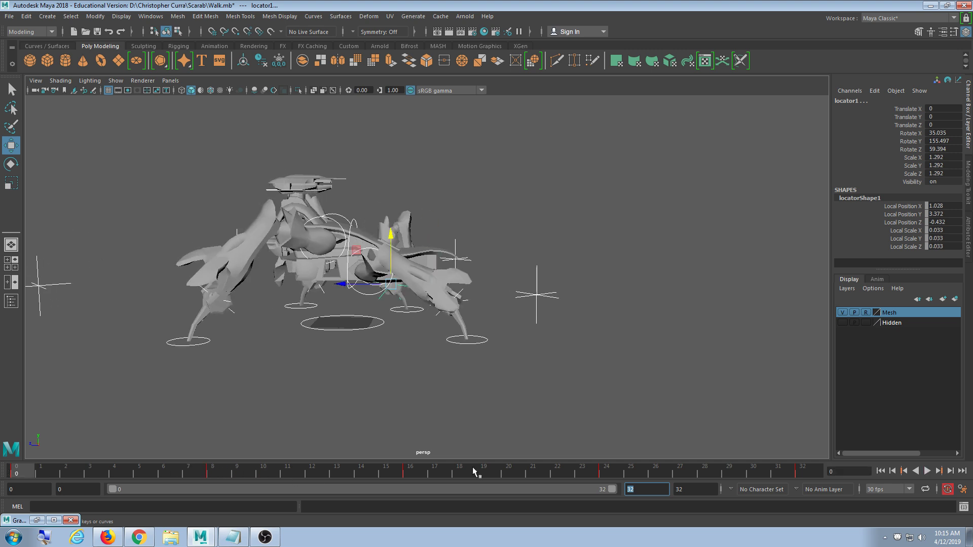
Play back the retimed 32-frame walk cycle from several angles, with the controls deselected for a clean view.
click(927, 471)
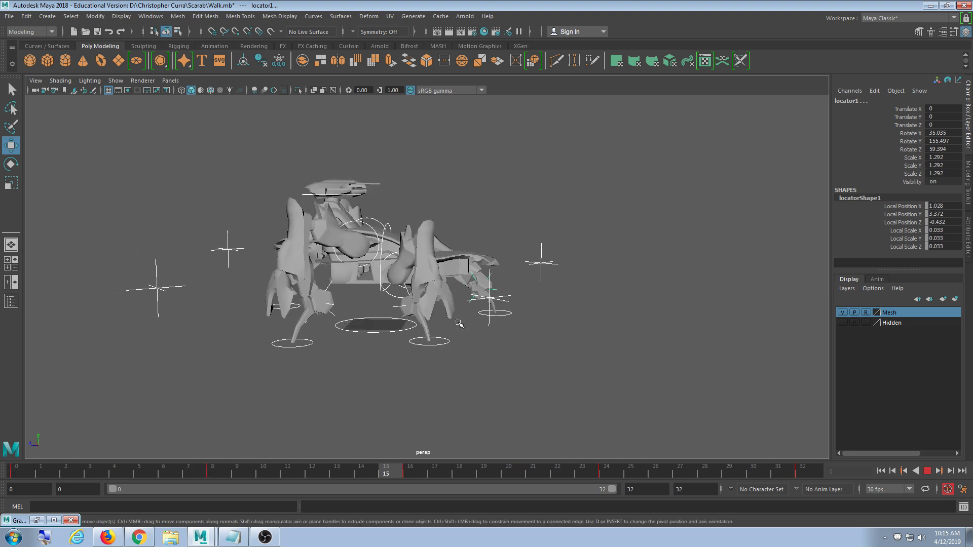
scroll(409, 323, up, 4)
scroll(409, 322, down, 5)
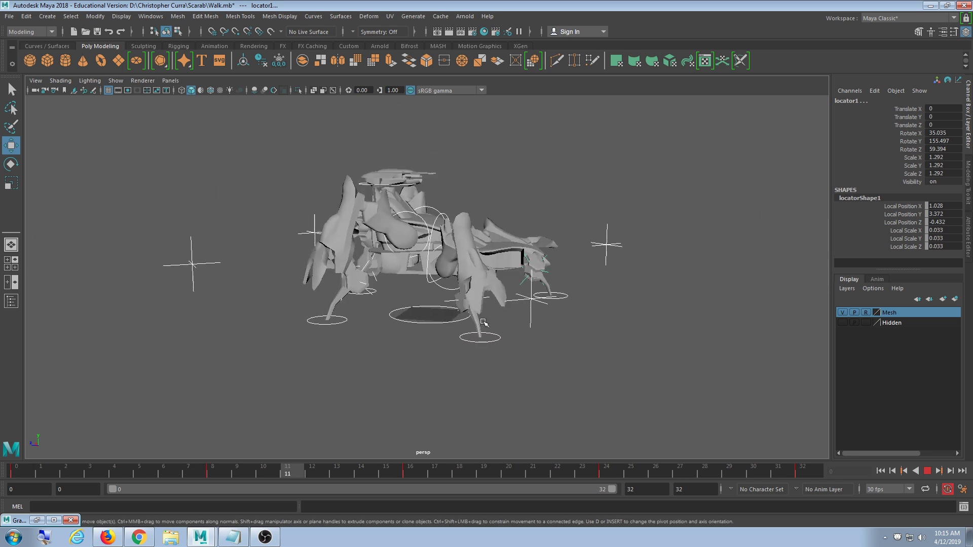
alt+drag(480, 324, 456, 347)
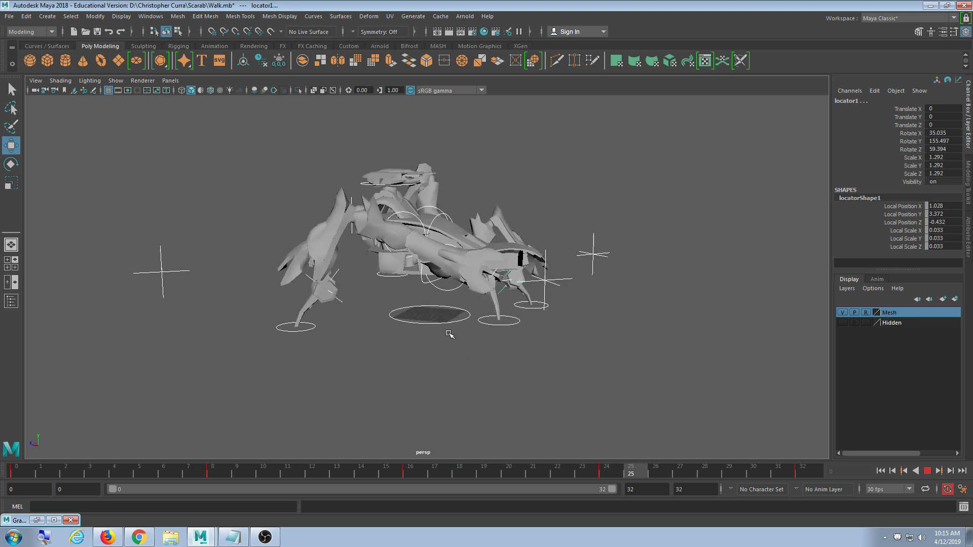
click(927, 471)
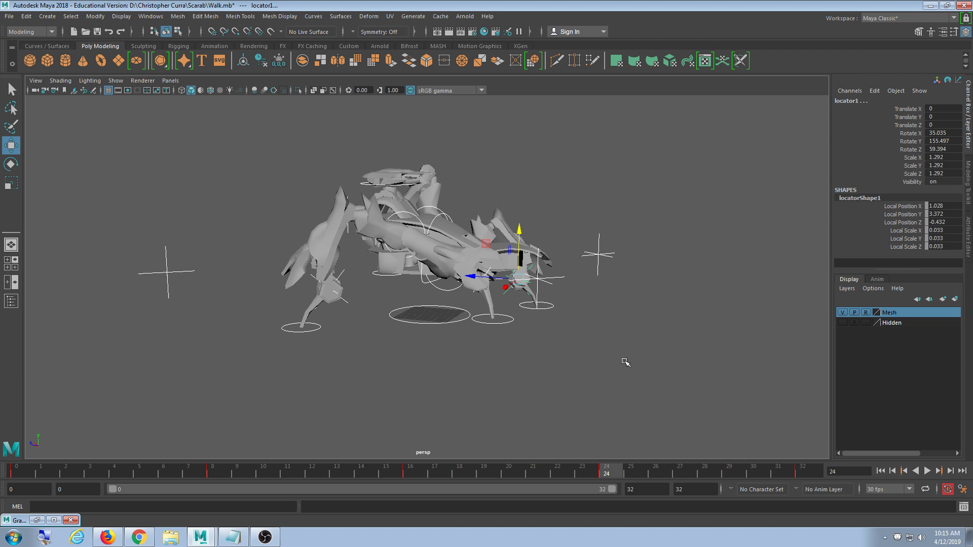
click(596, 343)
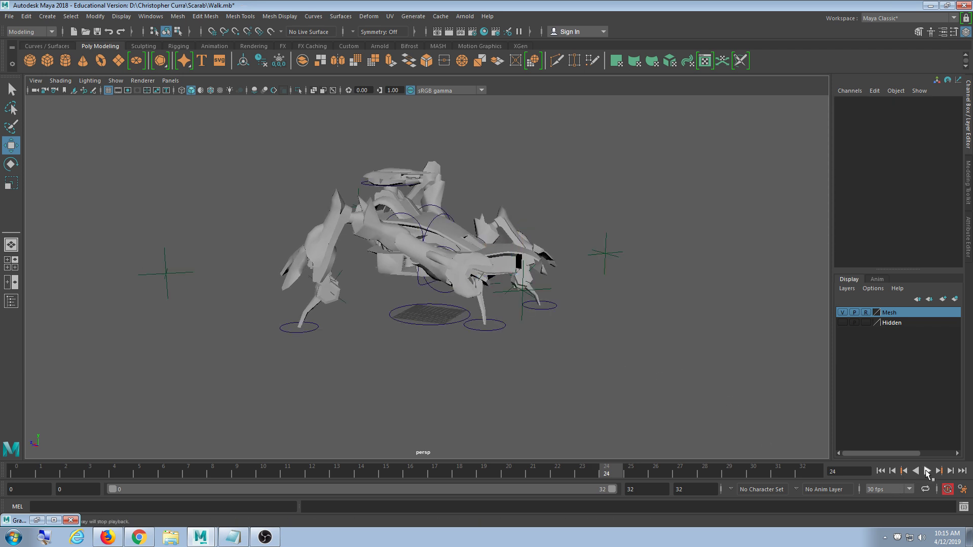
click(927, 471)
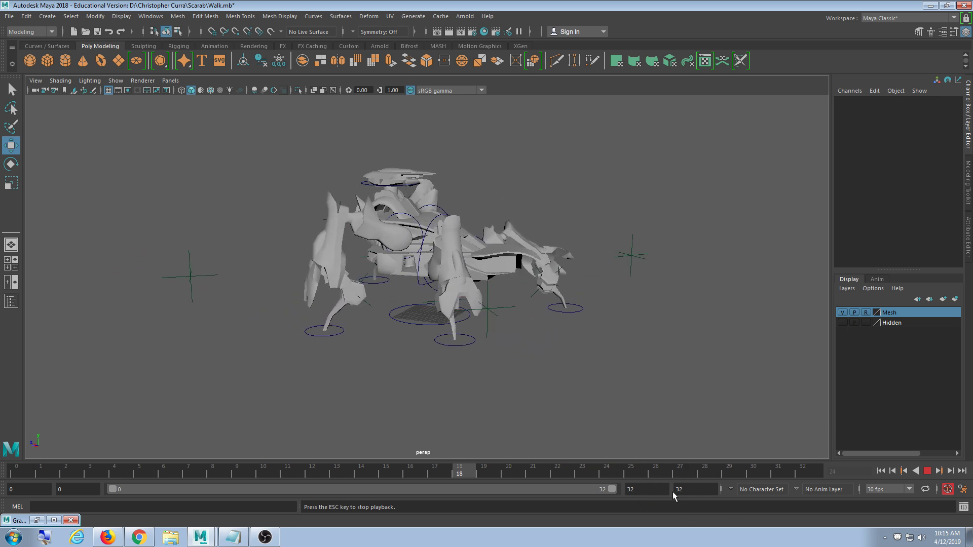
click(927, 472)
Select all of the rig's controls and scrub the timeline to compare the keyed poses up to frame 32.
drag(780, 428, 16, 137)
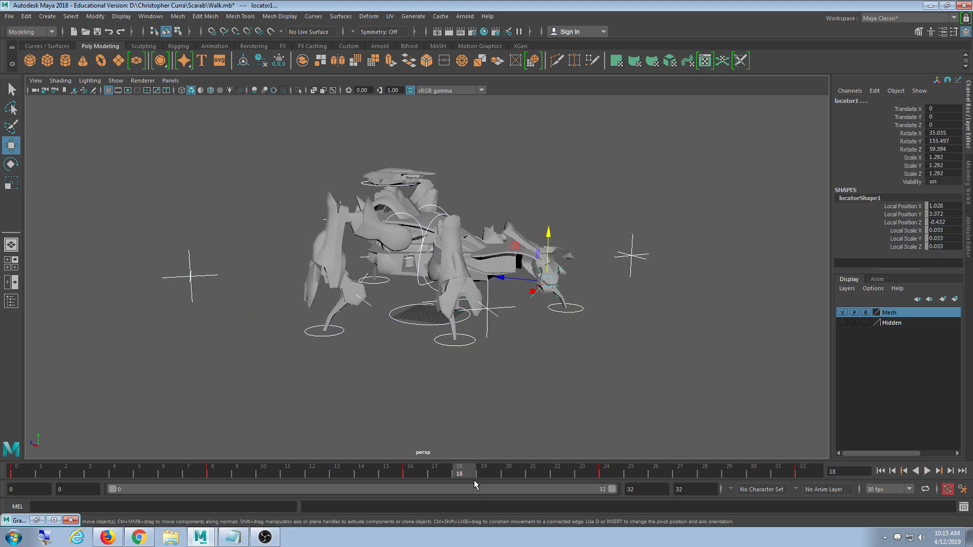
key(alt+v)
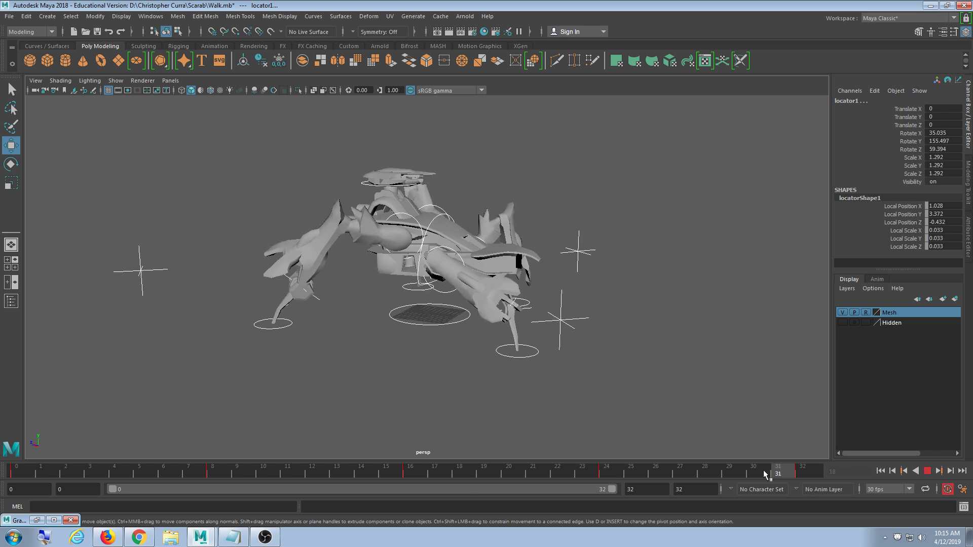
mouse_move(763, 470)
mouse_down()
mouse_move(535, 464)
mouse_move(809, 474)
mouse_move(482, 460)
mouse_up()
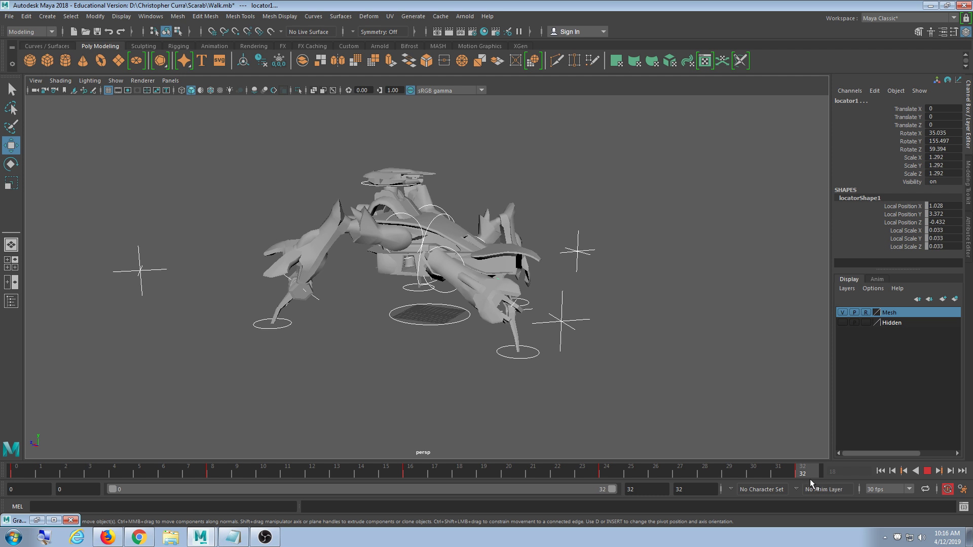
mouse_move(809, 479)
mouse_down()
mouse_move(603, 456)
mouse_move(418, 469)
mouse_move(271, 463)
mouse_move(603, 475)
mouse_up()
drag(705, 473, 610, 476)
mouse_move(245, 471)
mouse_down()
mouse_move(776, 461)
mouse_move(615, 476)
mouse_up()
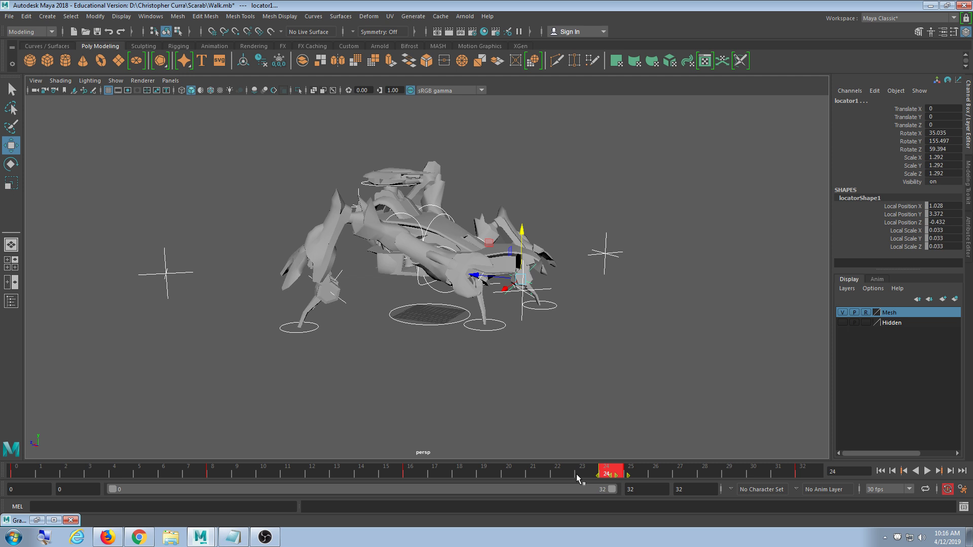
mouse_move(577, 475)
mouse_down()
mouse_move(728, 473)
mouse_move(540, 476)
mouse_move(839, 458)
mouse_move(40, 476)
mouse_up()
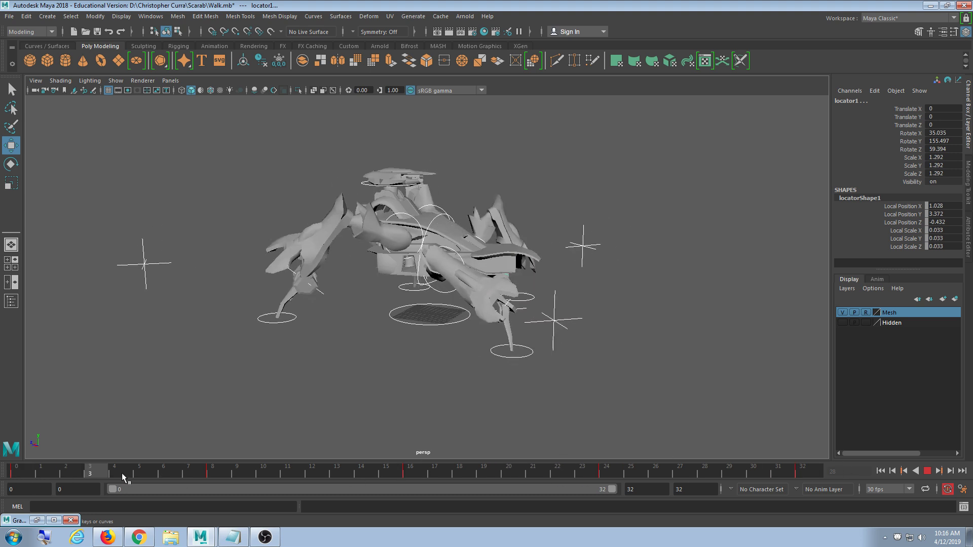
click(750, 474)
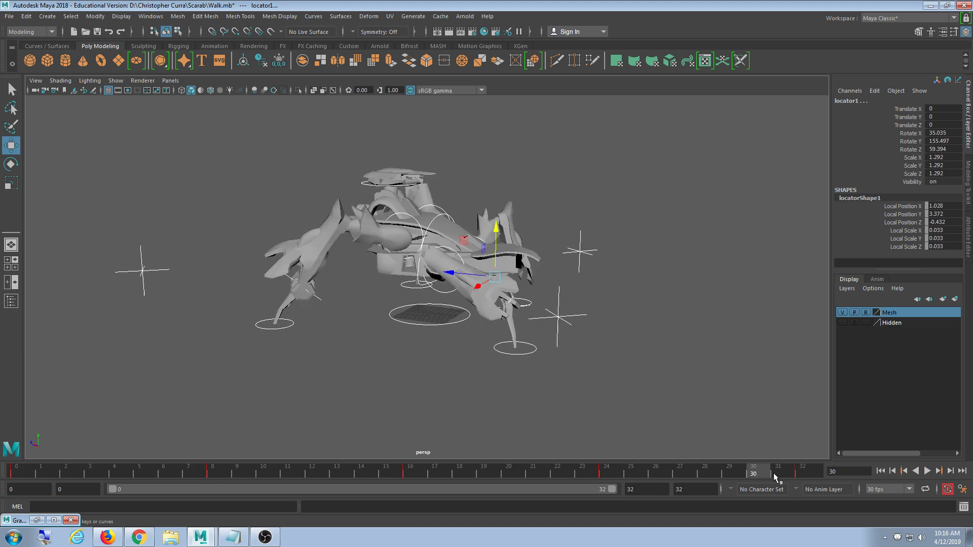
drag(774, 478, 834, 470)
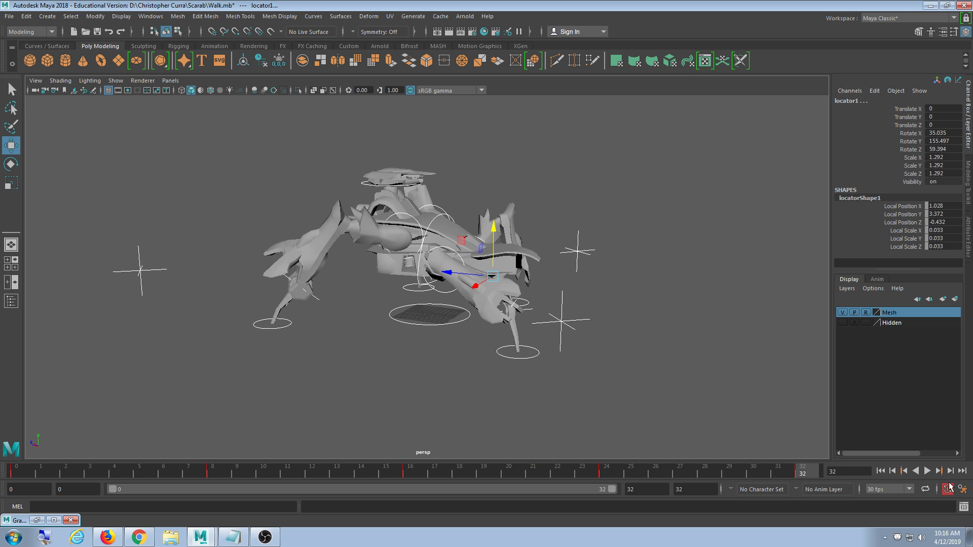
Play back the walk cycle from the side and a higher angle, then examine the pose at frame 16.
click(925, 472)
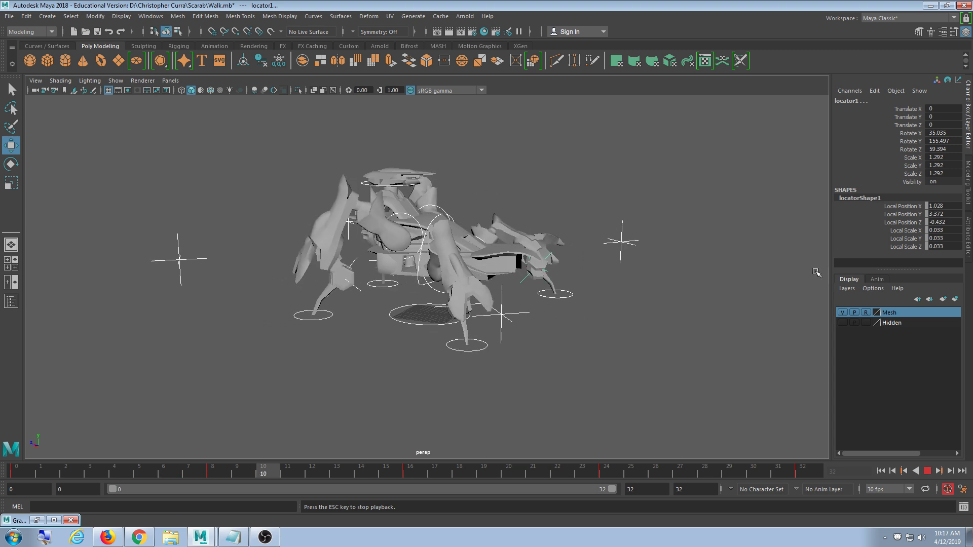
key(Escape)
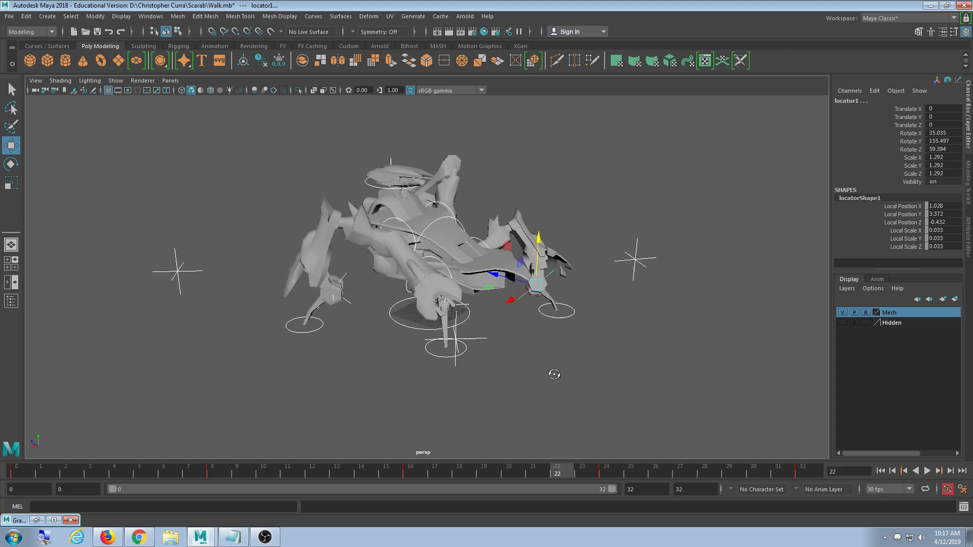
click(927, 470)
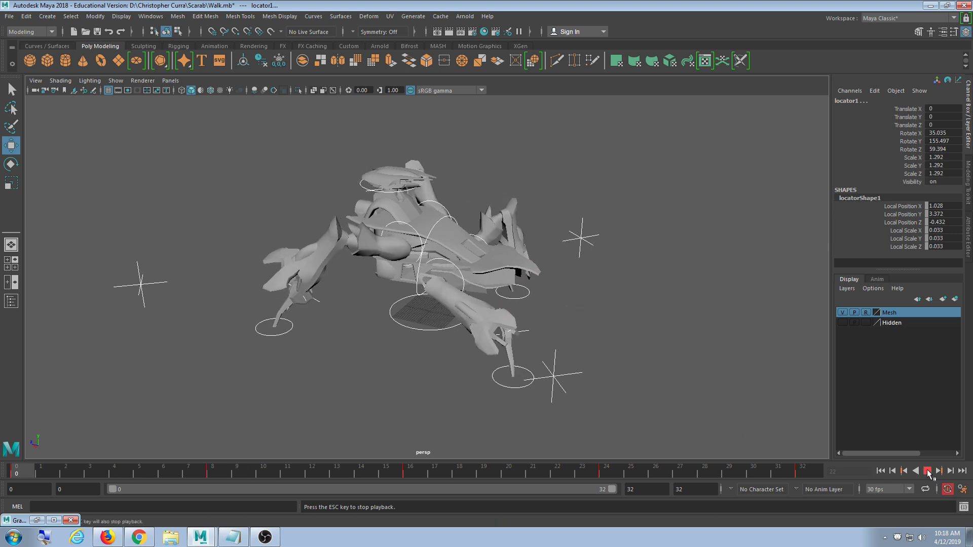
click(927, 472)
click(440, 471)
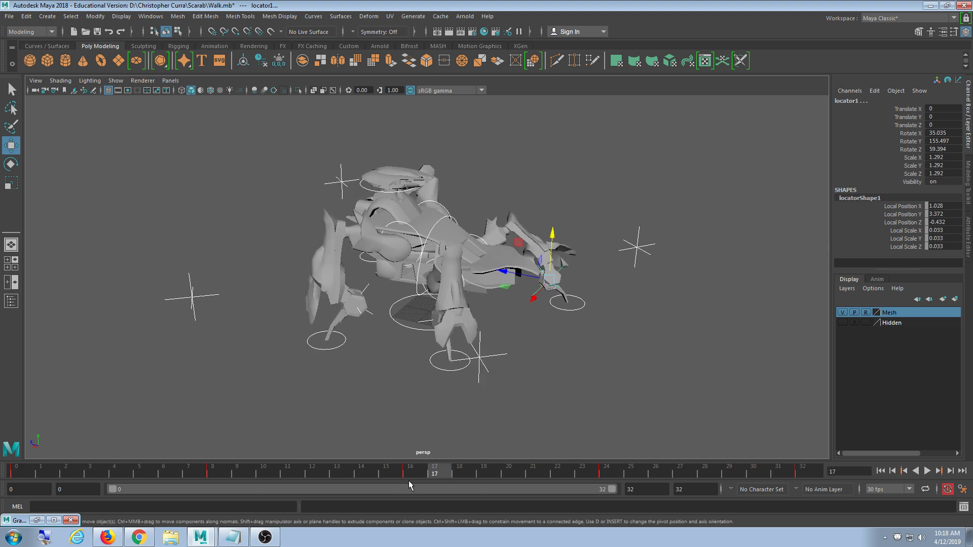
click(410, 479)
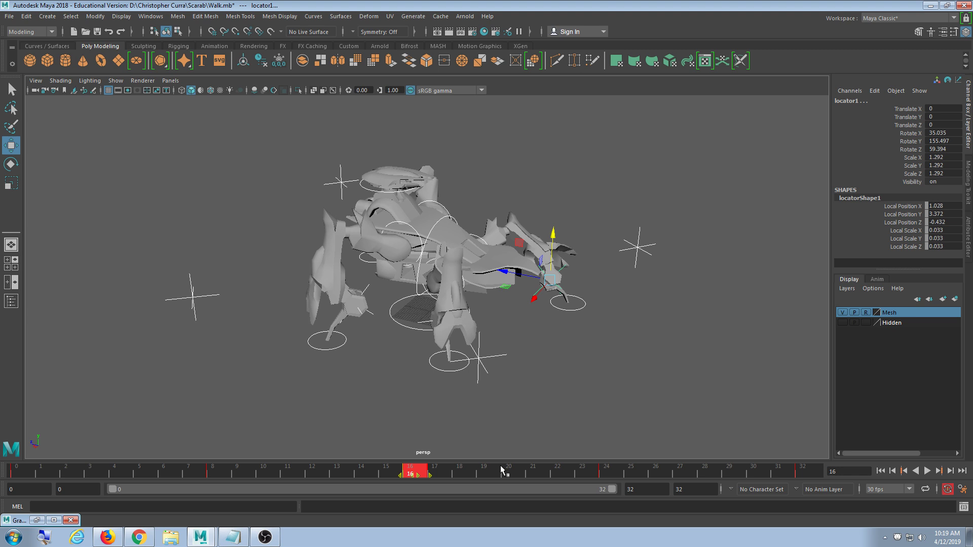
Clear the selection, select the body control nurbsCircle2, and examine the rig from the side and from above.
click(397, 400)
scroll(569, 360, up, 3)
mouse_move(567, 361)
alt+mouse_down()
mouse_move(583, 350)
mouse_move(564, 368)
alt+mouse_up()
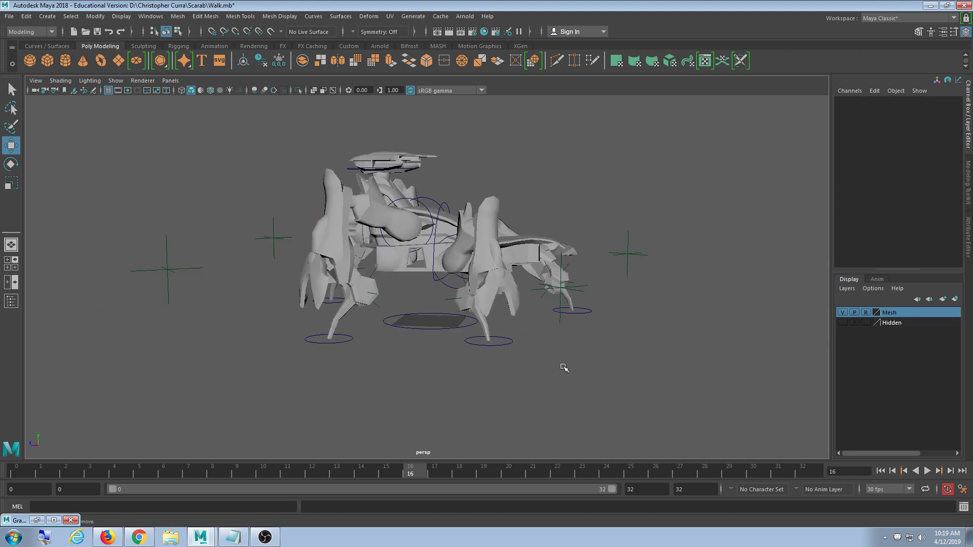
alt+drag(440, 398, 442, 369)
alt+drag(377, 388, 373, 382)
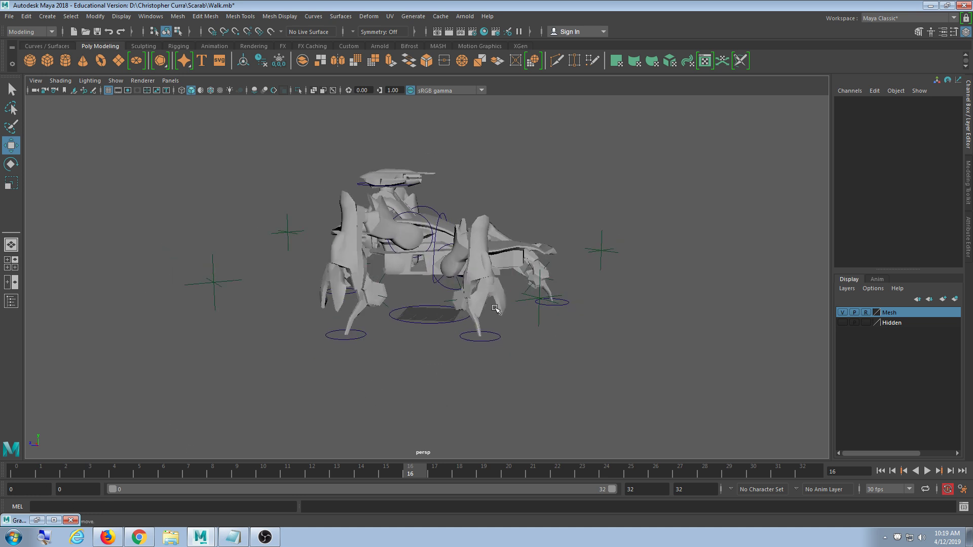
click(445, 215)
alt+drag(575, 373, 574, 382)
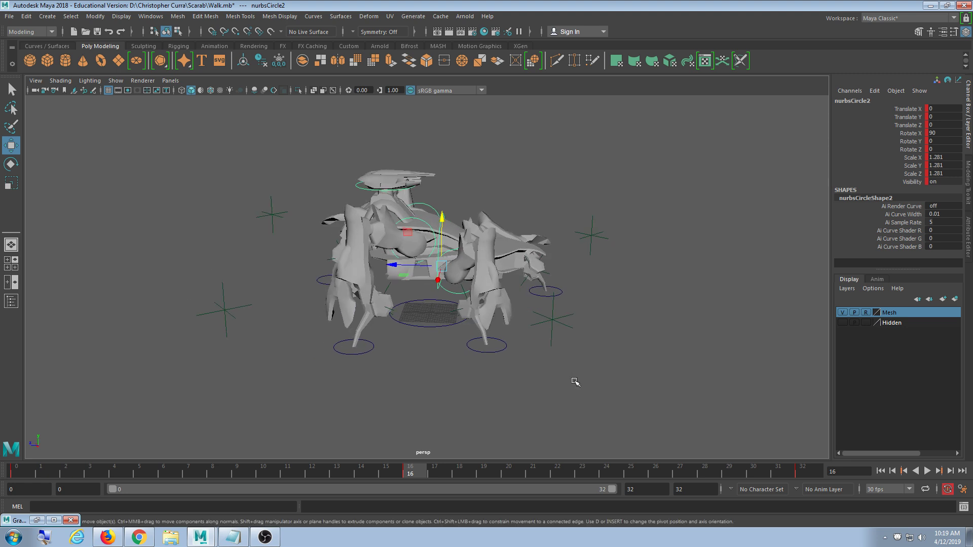
alt+drag(493, 389, 387, 375)
key(alt+v)
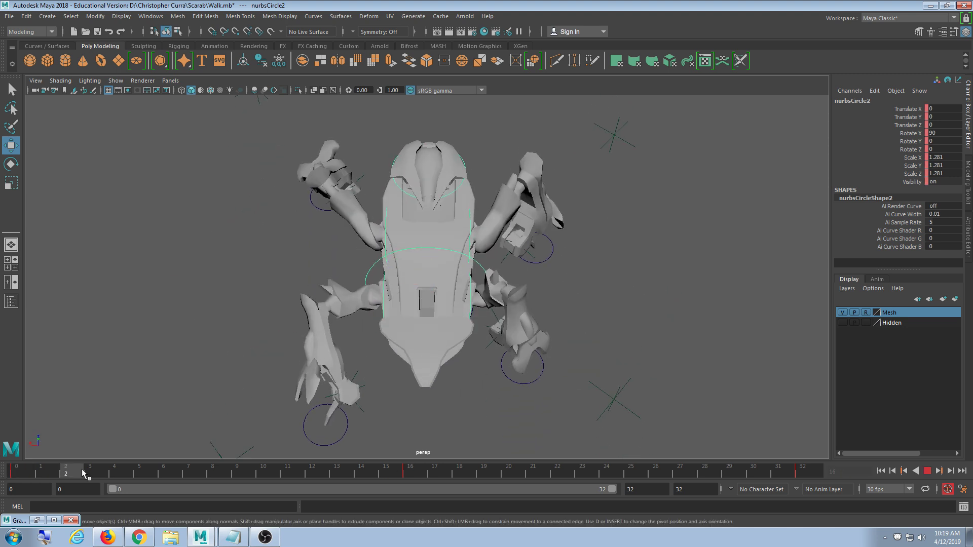
At frame 3, try rotating nurbsCircle14 and the neighbouring leg control on the same side, and undo the rotations.
click(89, 477)
scroll(256, 352, up, 3)
alt+drag(256, 351, 308, 343)
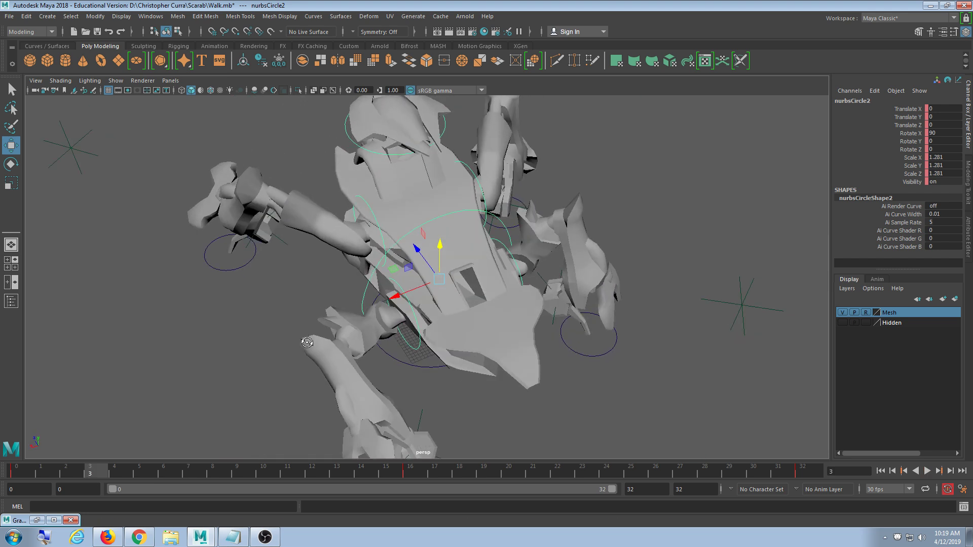
click(381, 233)
alt+drag(381, 234, 371, 305)
key(e)
key(ctrl+z)
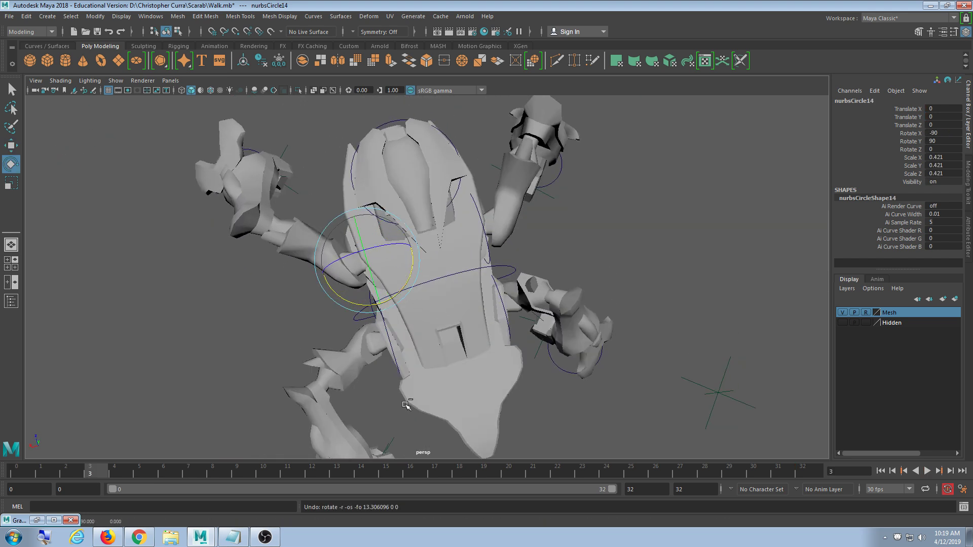
click(394, 398)
click(400, 371)
drag(406, 380, 363, 373)
key(ctrl+z)
Select the body control nurbsCircle2 and review the walk cycle from the side by scrubbing and playing the timeline, stopping at frame 4.
click(573, 276)
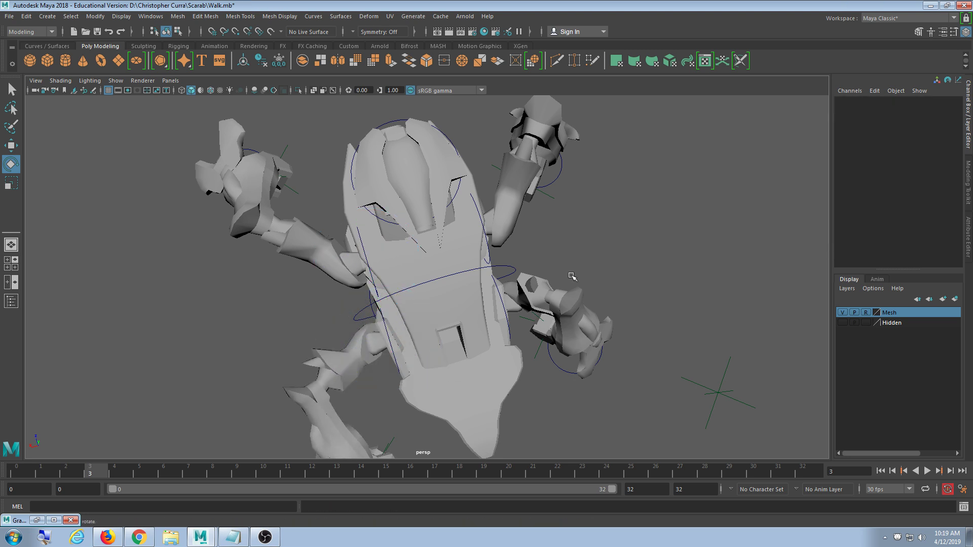
alt+drag(572, 275, 537, 284)
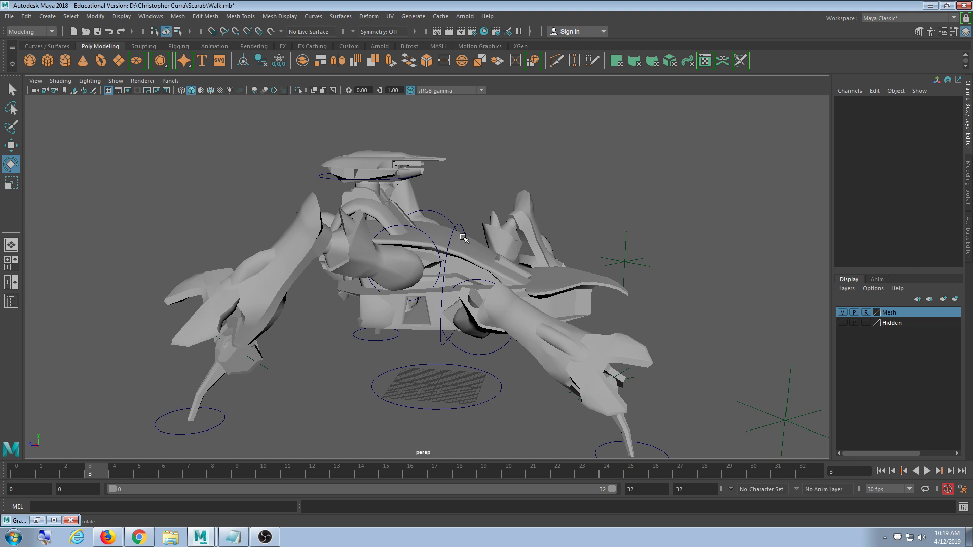
mouse_move(460, 250)
alt+mouse_down()
mouse_move(456, 284)
mouse_move(458, 232)
alt+mouse_up()
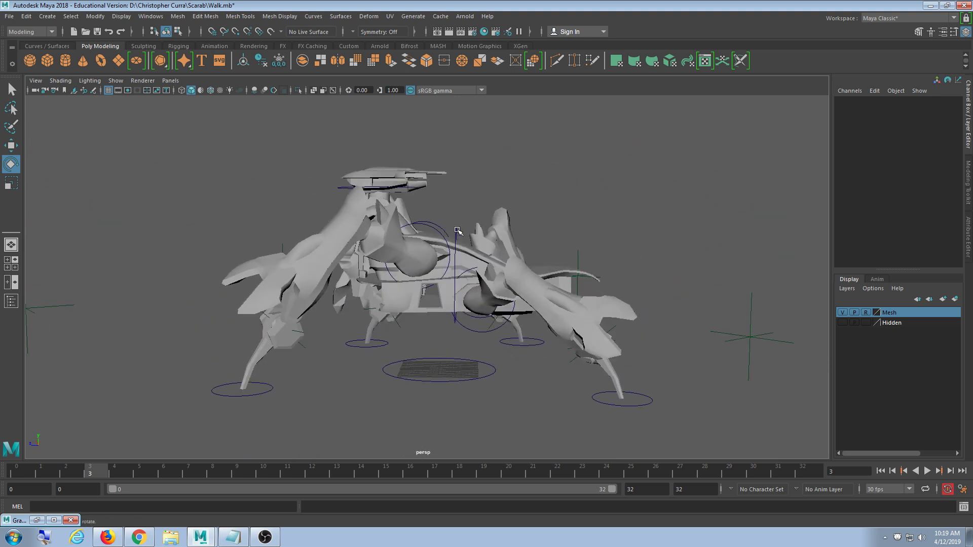
click(457, 231)
scroll(570, 352, down, 3)
alt+drag(569, 360, 565, 364)
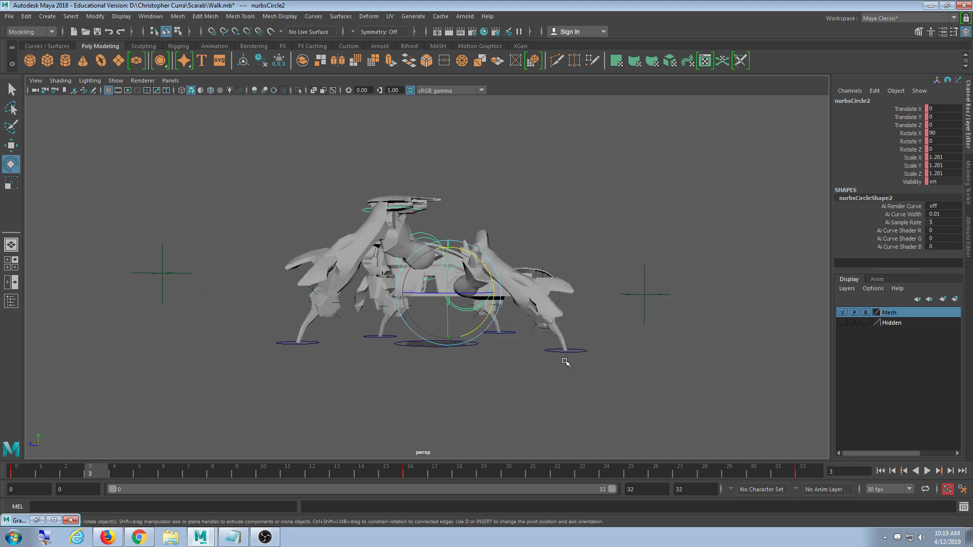
scroll(564, 360, up, 2)
drag(479, 475, 4, 470)
key(alt+v)
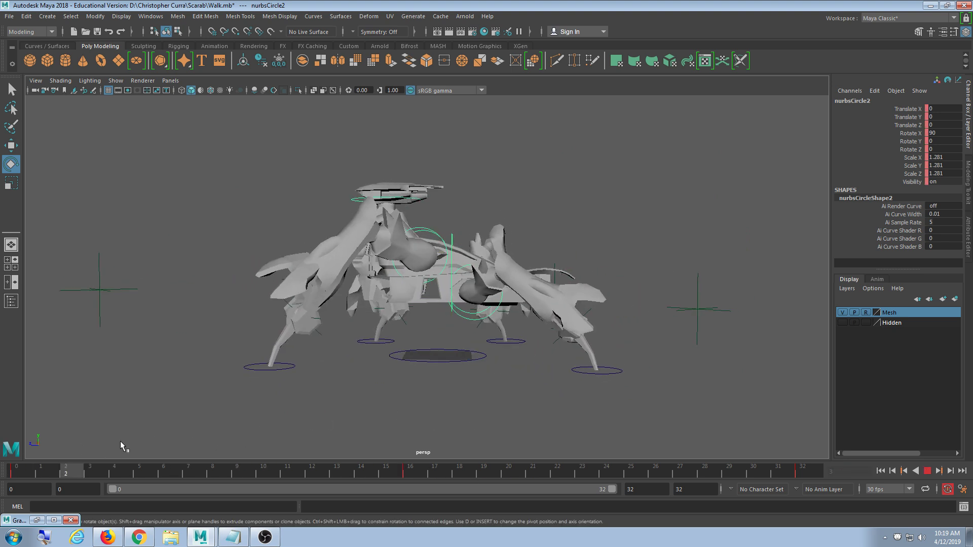
drag(144, 470, 127, 470)
At frame 4, try rotating a control on the nearer leg, undo the rotation and clear the selection.
scroll(365, 345, up, 3)
alt+drag(365, 345, 321, 341)
alt+middle_drag(321, 341, 364, 306)
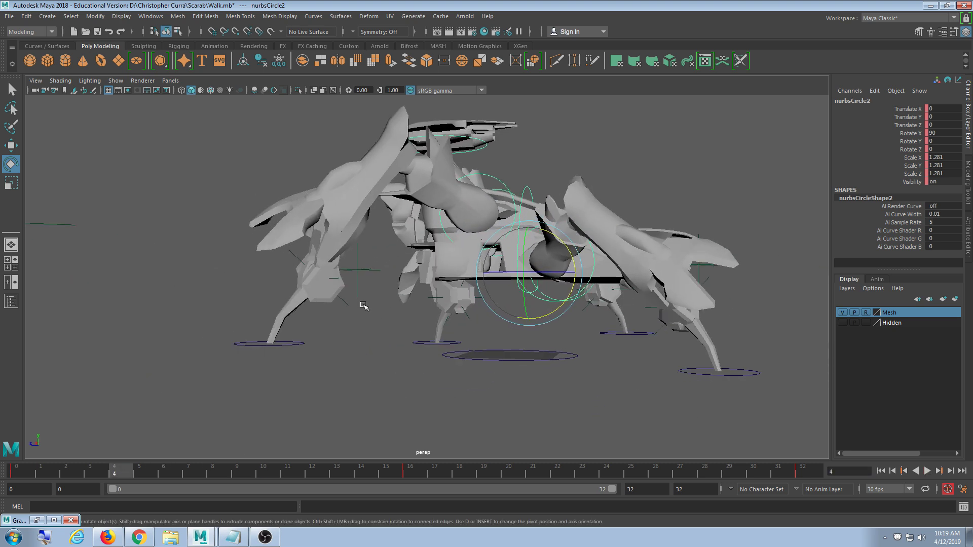
click(346, 302)
mouse_move(277, 280)
mouse_down()
mouse_move(291, 341)
mouse_move(277, 266)
mouse_up()
key(ctrl+z)
click(381, 387)
Scrub and play back the walk cycle from the side with nothing selected, and return to frame 0.
scroll(383, 389, down, 3)
alt+drag(384, 389, 380, 401)
drag(372, 466, 135, 466)
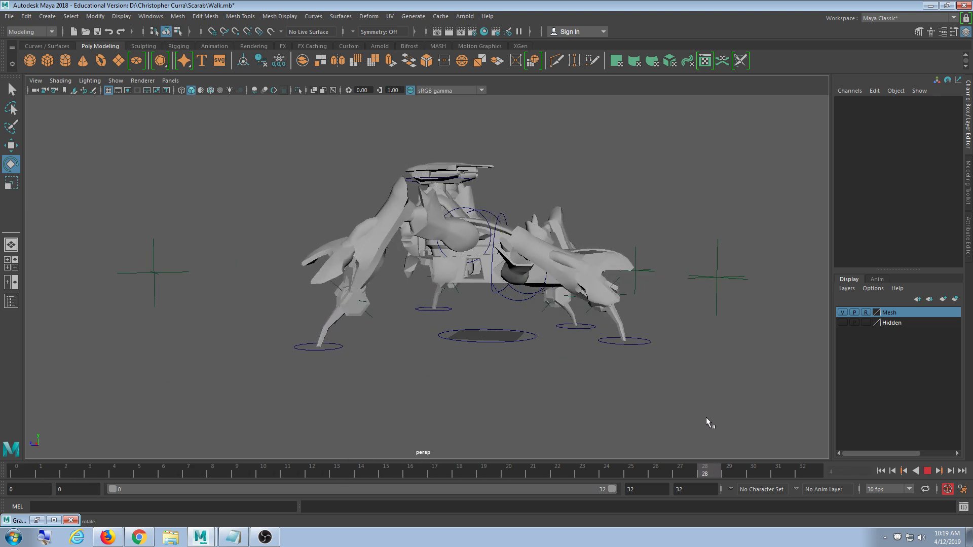
click(21, 470)
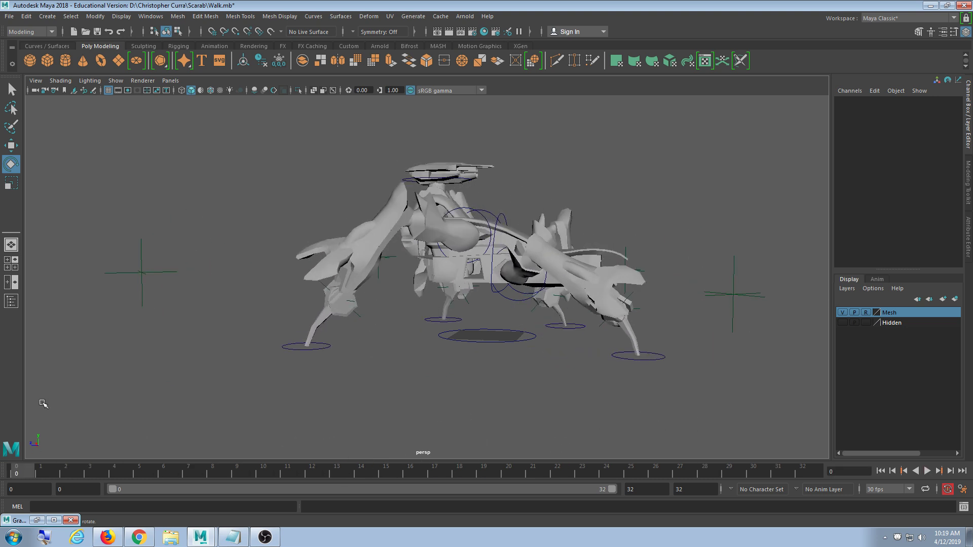
Select the foot control nurbsCircle6 and follow its motion by scrubbing and playing the cycle through frame 32.
scroll(487, 354, down, 2)
alt+right_drag(488, 354, 581, 358)
alt+middle_drag(581, 358, 495, 306)
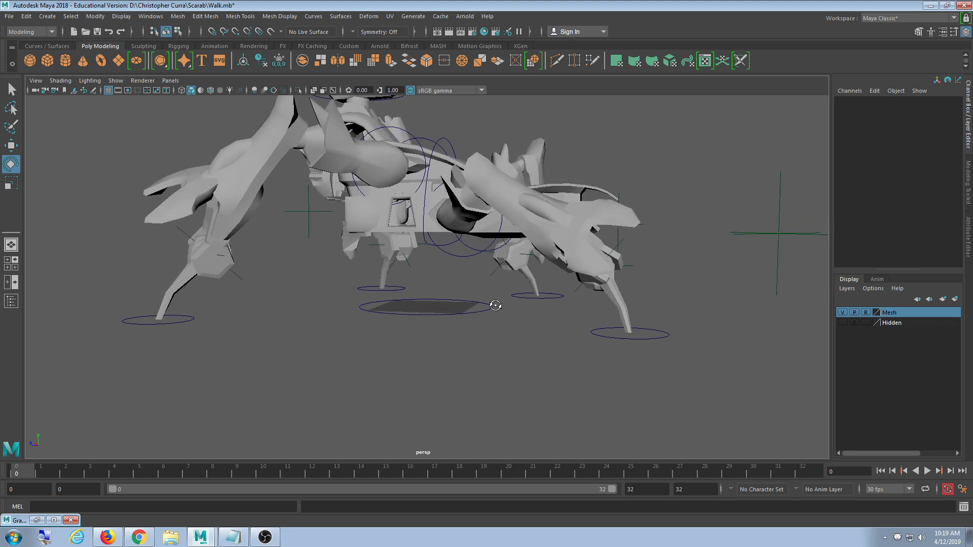
click(665, 336)
key(alt+v)
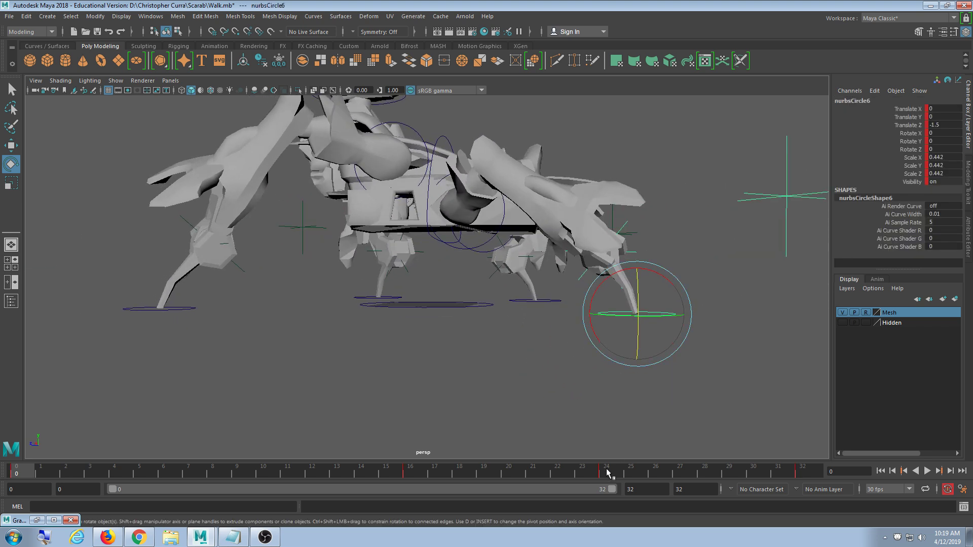
mouse_move(20, 474)
mouse_down()
mouse_move(888, 445)
mouse_move(640, 443)
mouse_up()
mouse_move(653, 408)
alt+mouse_down()
mouse_move(550, 407)
mouse_move(625, 410)
alt+mouse_up()
key(alt+v)
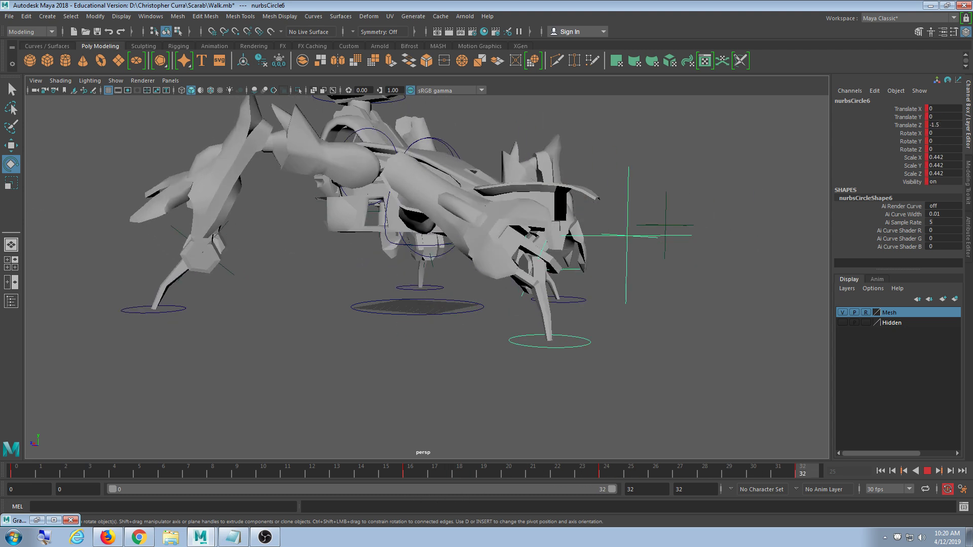
Go to nurbsCircle6's key at frame 24 and examine the raised foot's pose from the side and along the body's length.
drag(806, 473, 614, 473)
alt+drag(563, 326, 610, 340)
alt+middle_drag(677, 358, 616, 359)
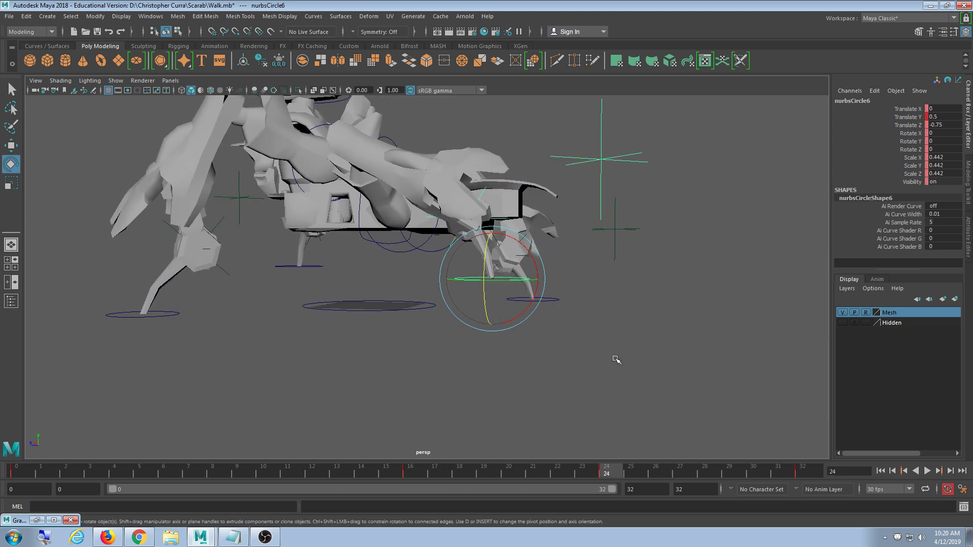
scroll(616, 360, up, 3)
mouse_move(615, 467)
mouse_down()
mouse_move(407, 469)
mouse_move(880, 459)
mouse_move(408, 469)
mouse_move(648, 466)
mouse_move(609, 470)
mouse_up()
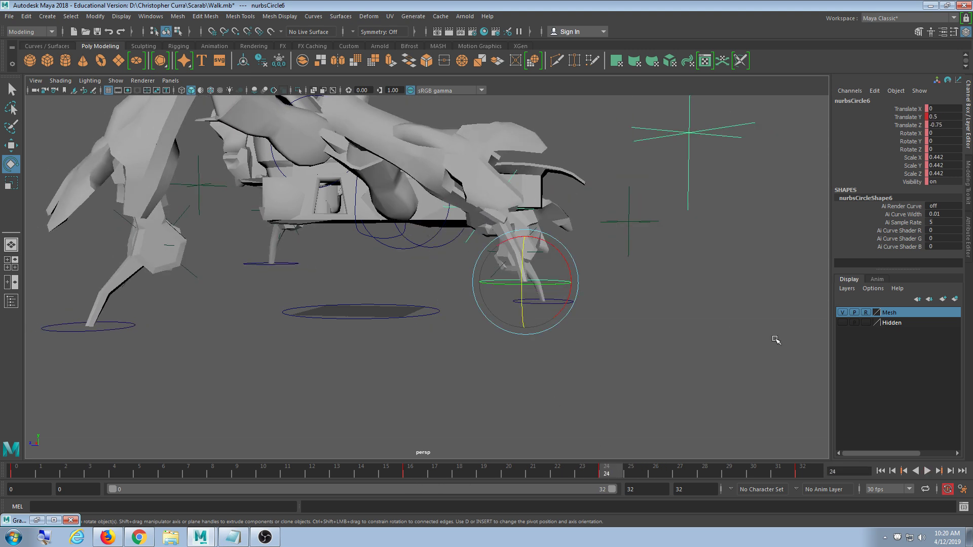
alt+drag(775, 340, 477, 315)
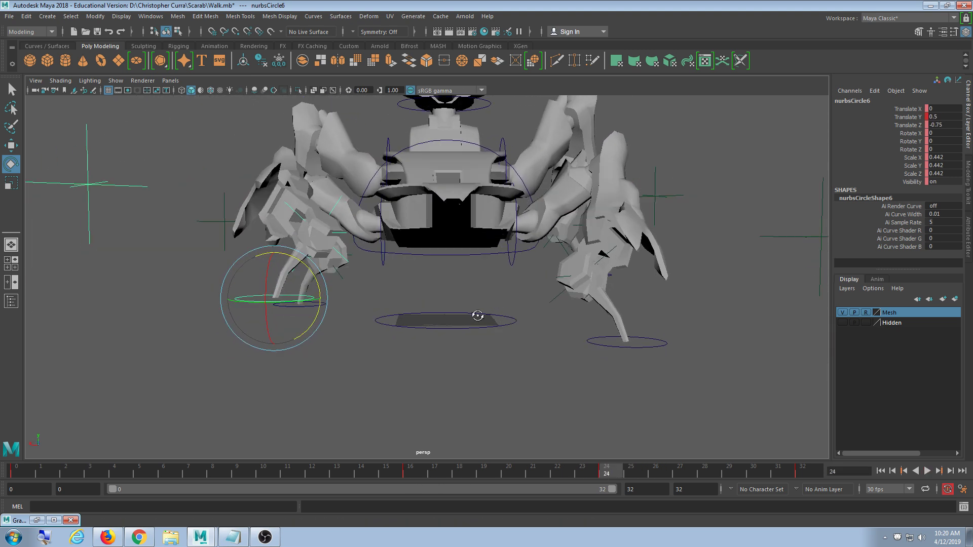
alt+drag(397, 354, 446, 357)
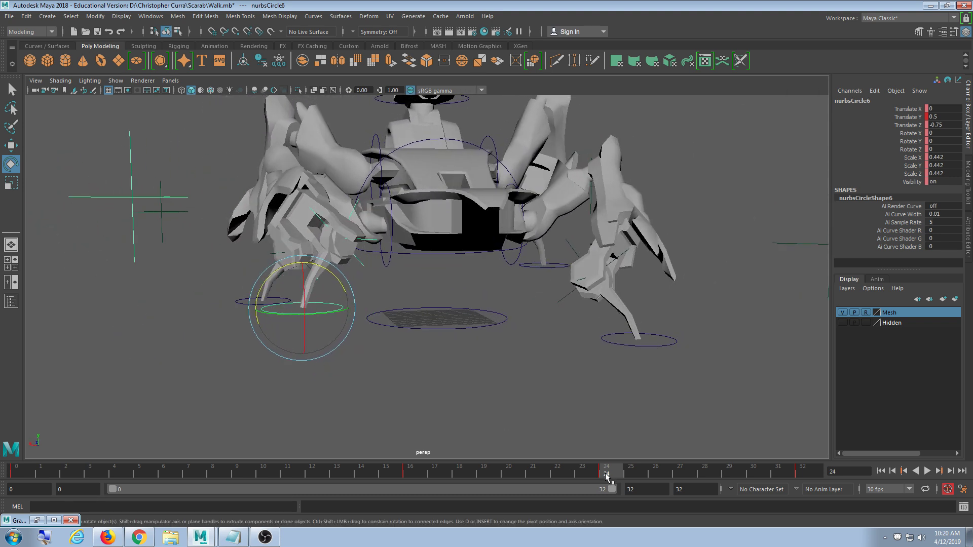
Rotate the lifted front leg's foot control at frame 24 and set its Rotate X to 30.
key(alt+v)
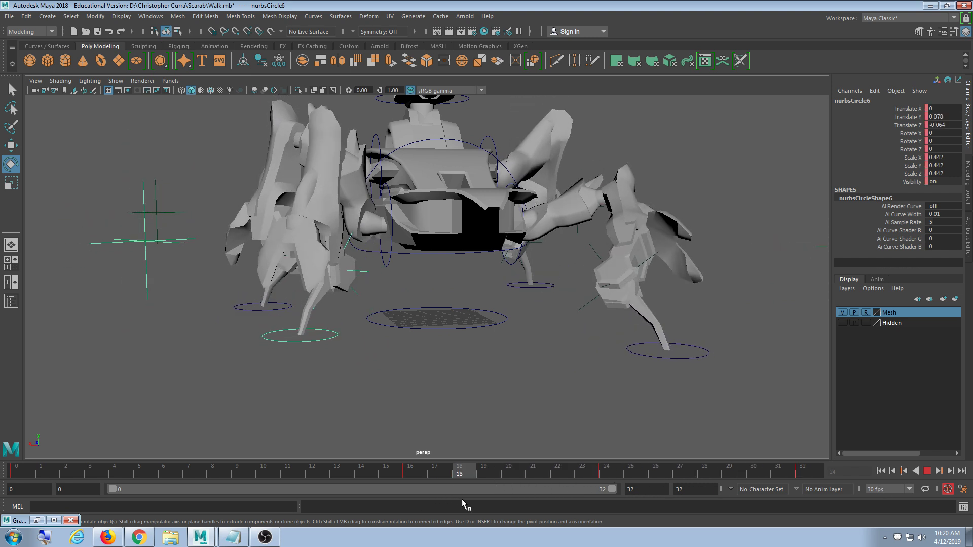
key(alt+v)
mouse_move(427, 367)
alt+mouse_down()
mouse_move(434, 363)
mouse_move(416, 361)
alt+mouse_up()
drag(354, 330, 360, 290)
key(ctrl+z)
key(ctrl+z)
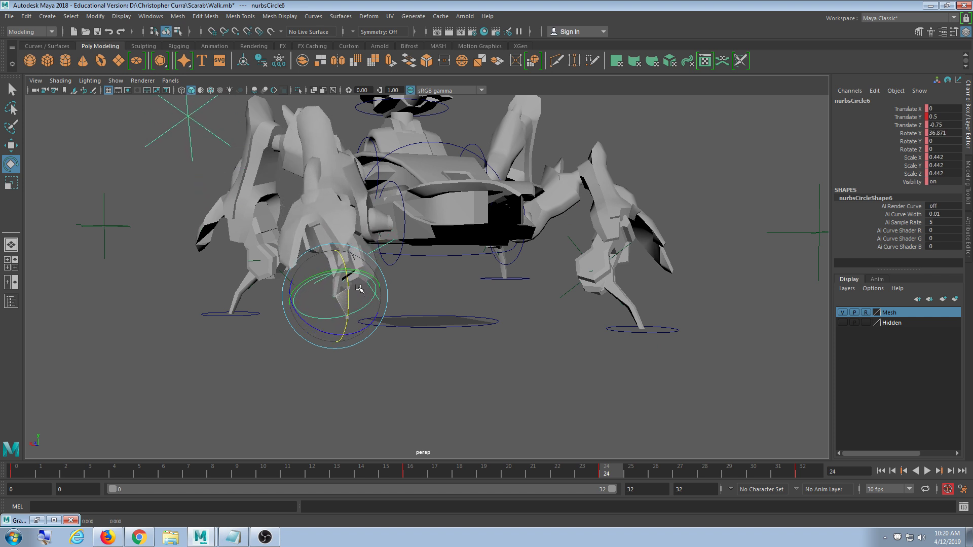
key(ctrl+z)
drag(349, 327, 354, 303)
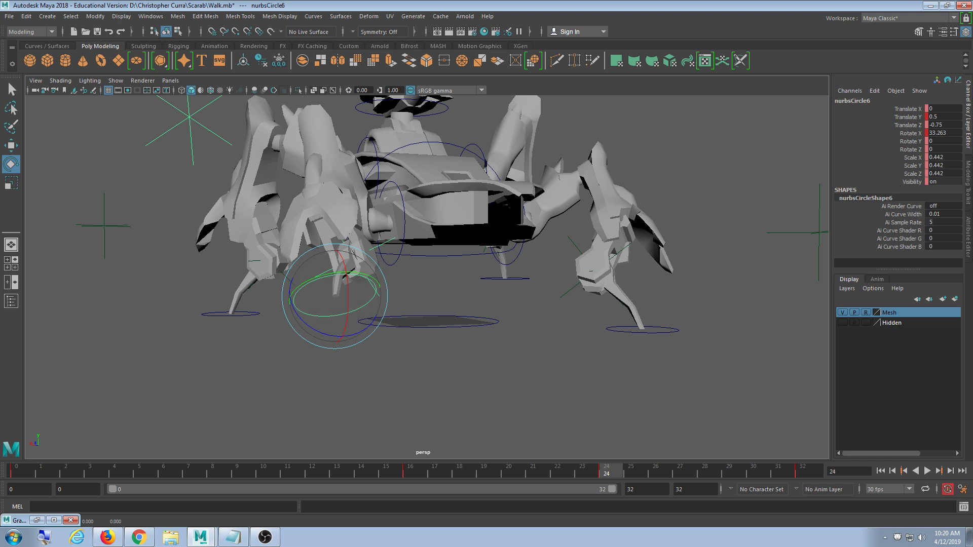
key(Return)
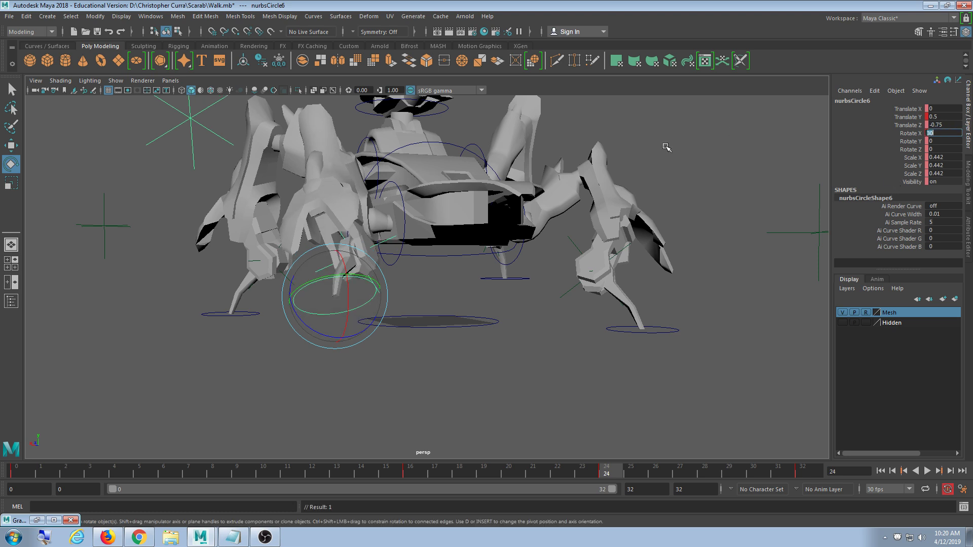
Set the front foot control's Rotate X to 0 at frame 16.
mouse_move(412, 348)
alt+mouse_down()
mouse_move(430, 348)
mouse_move(412, 344)
alt+mouse_up()
key(alt+v)
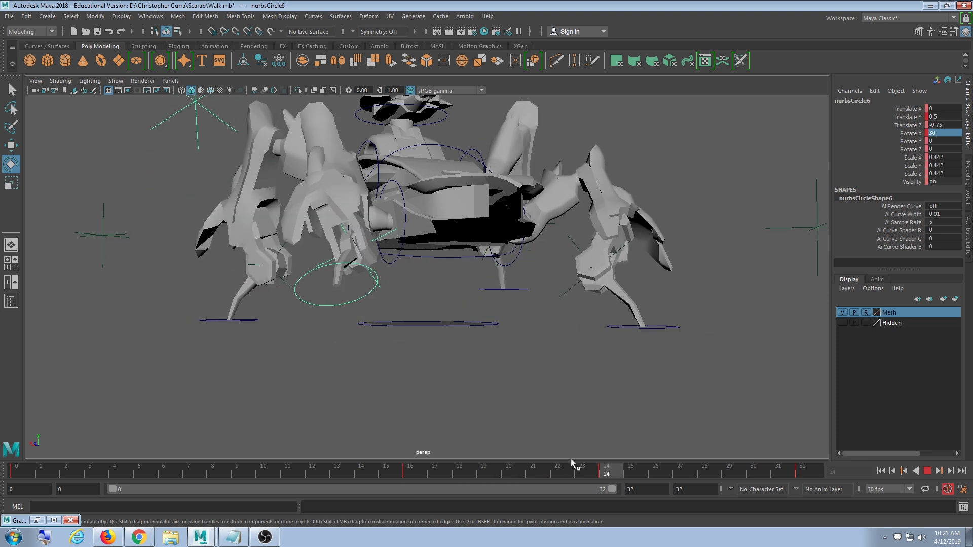
key(alt+v)
alt+drag(503, 389, 535, 417)
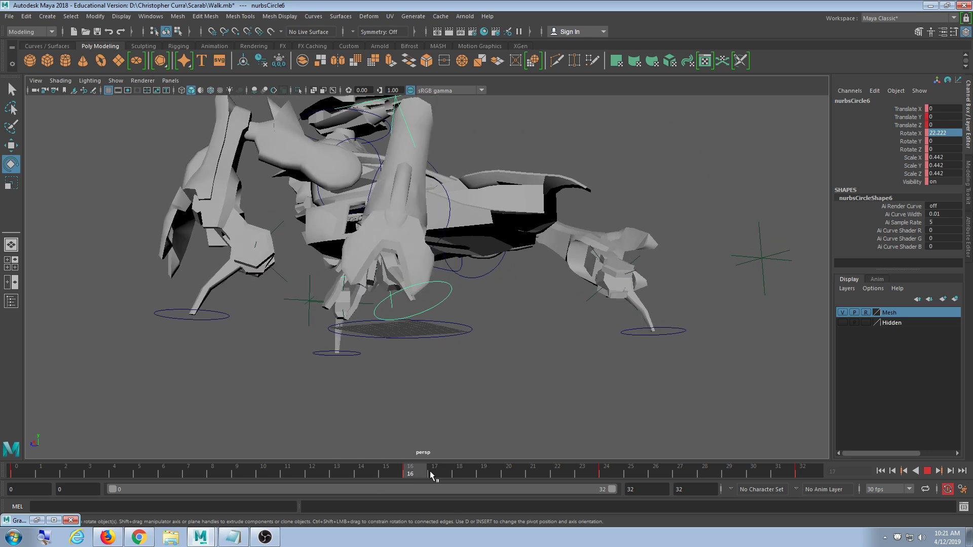
click(678, 472)
alt+drag(716, 424, 677, 420)
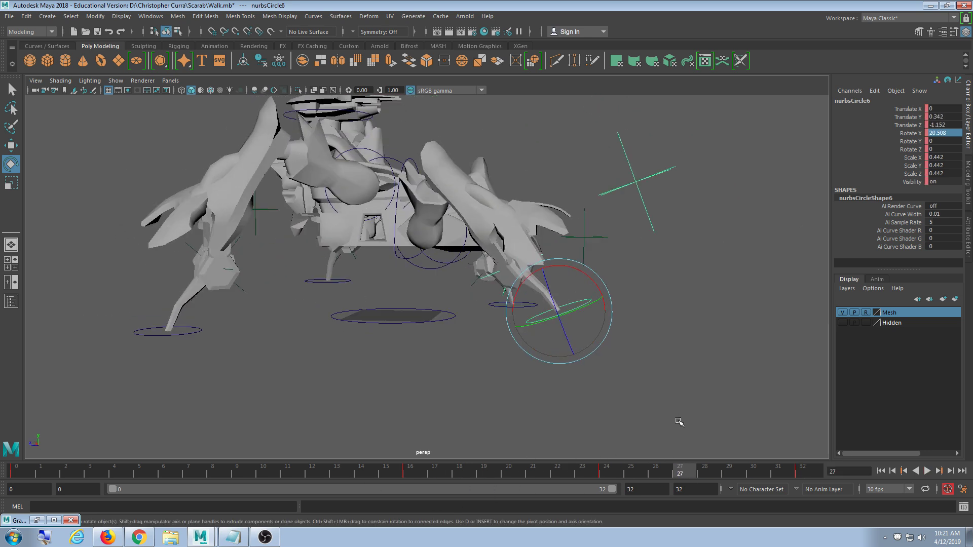
drag(623, 467, 408, 487)
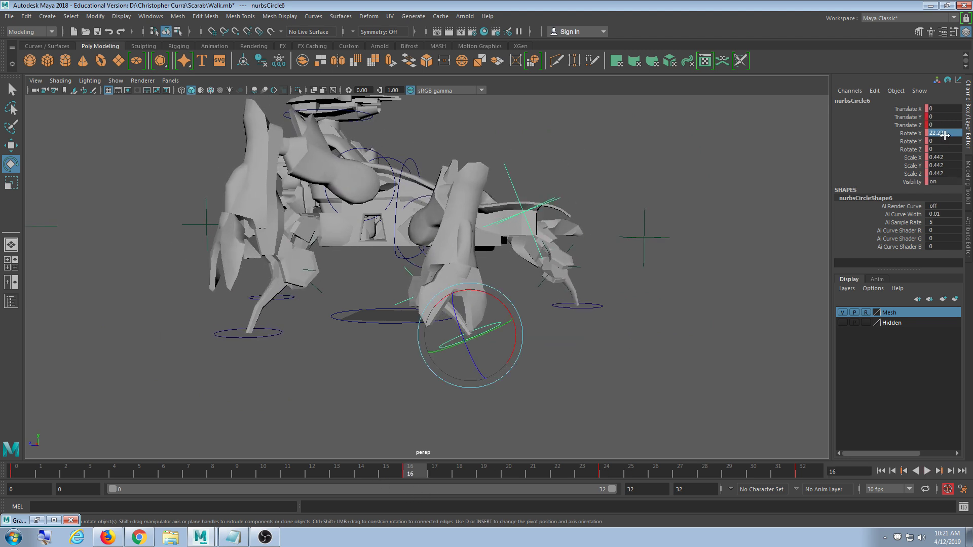
text(0)
key(Return)
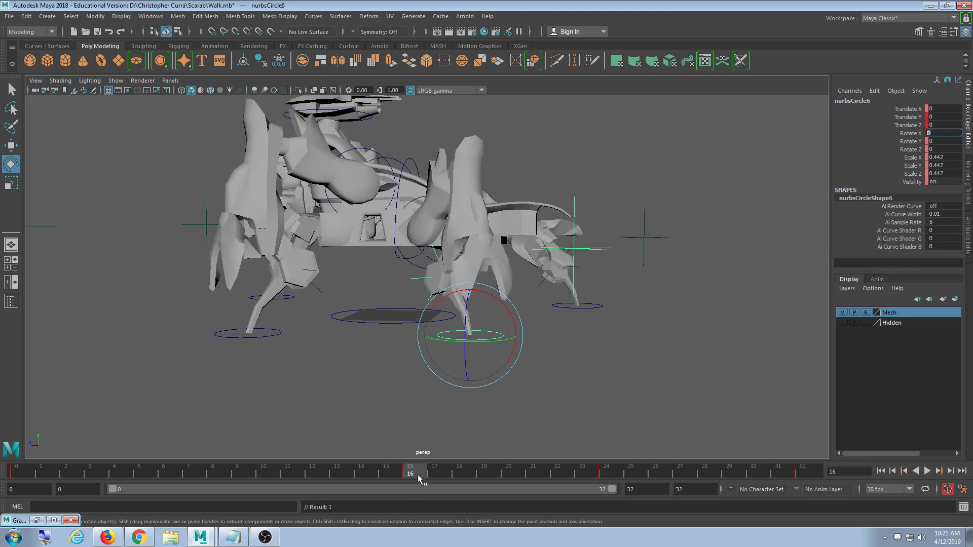
Play and scrub the walk cycle from frame 16 onward to check the foot control's rotation.
key(alt+v)
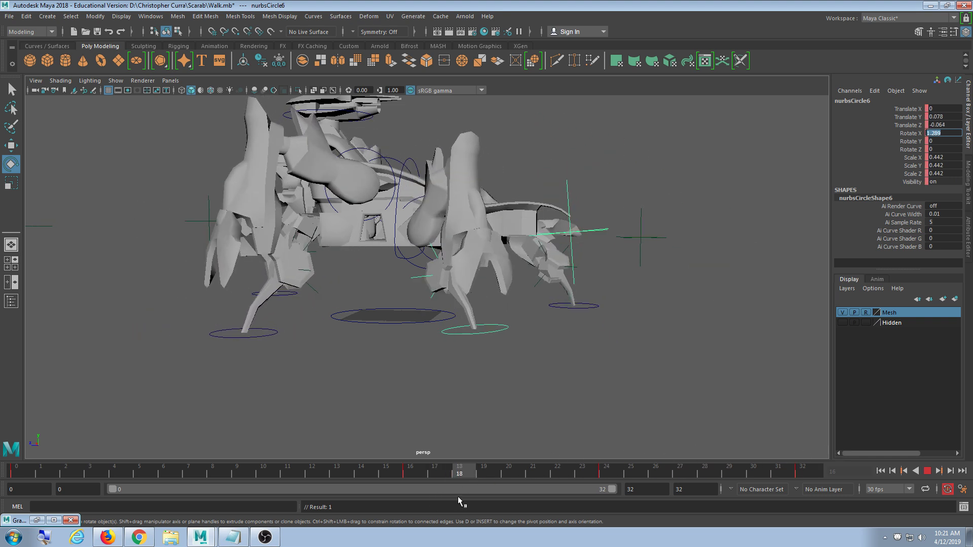
click(643, 472)
alt+drag(658, 374, 582, 374)
drag(440, 476, 406, 479)
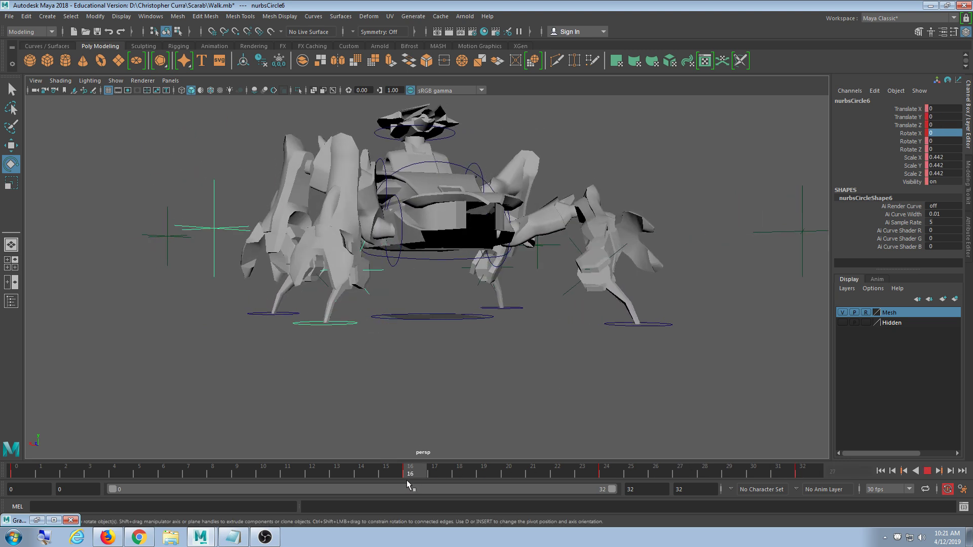
alt+drag(314, 385, 454, 344)
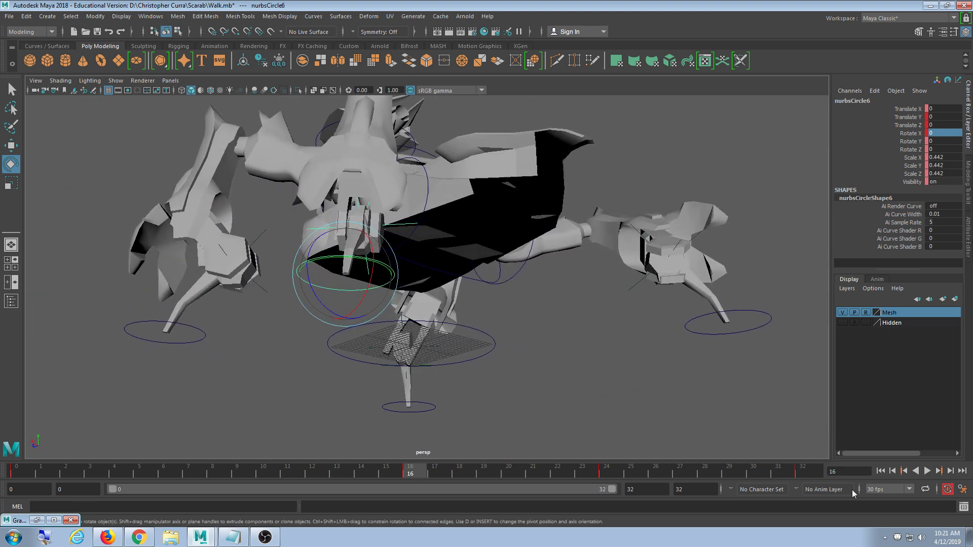
Try rotating the front foot control about 28 degrees around Y at frame 32, and undo it.
click(810, 469)
alt+drag(709, 421, 622, 428)
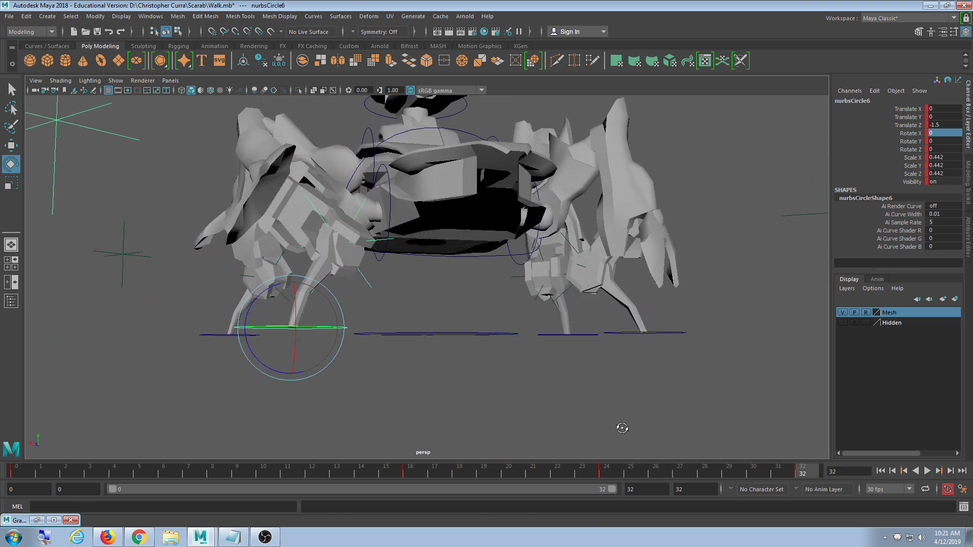
drag(315, 330, 330, 335)
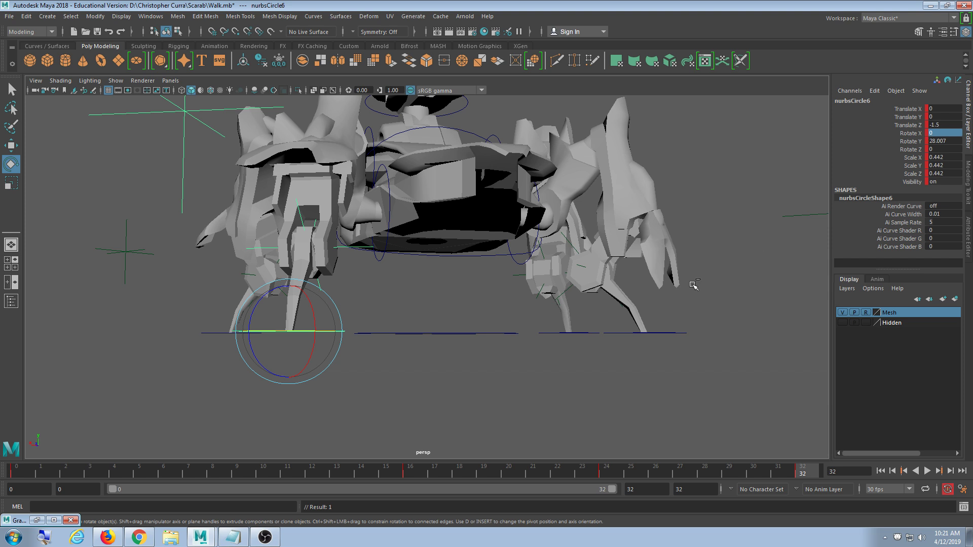
key(ctrl+z)
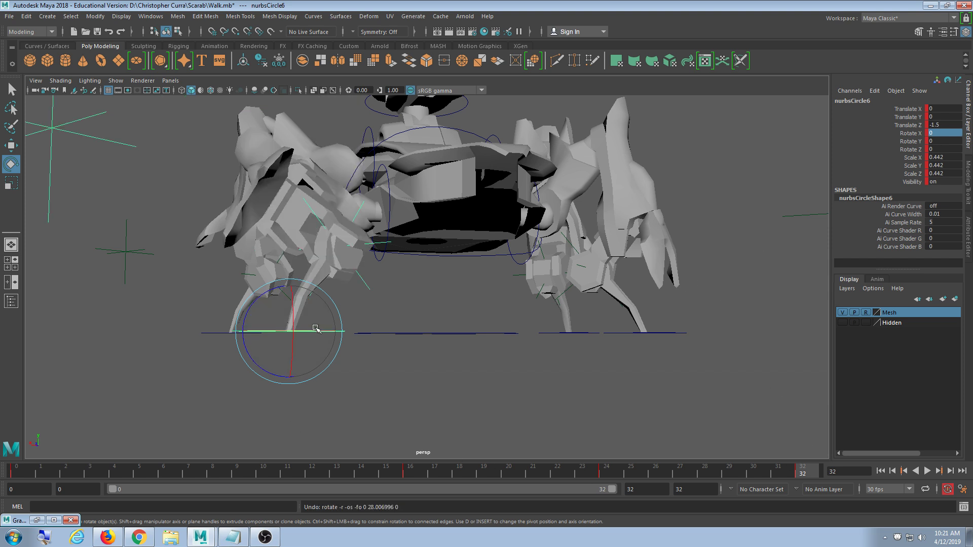
drag(315, 328, 331, 332)
key(ctrl+z)
Try moving the front leg's knee locator (locator9) to redirect the leg at frame 32, and undo the moves.
scroll(405, 330, down, 3)
alt+drag(412, 327, 418, 347)
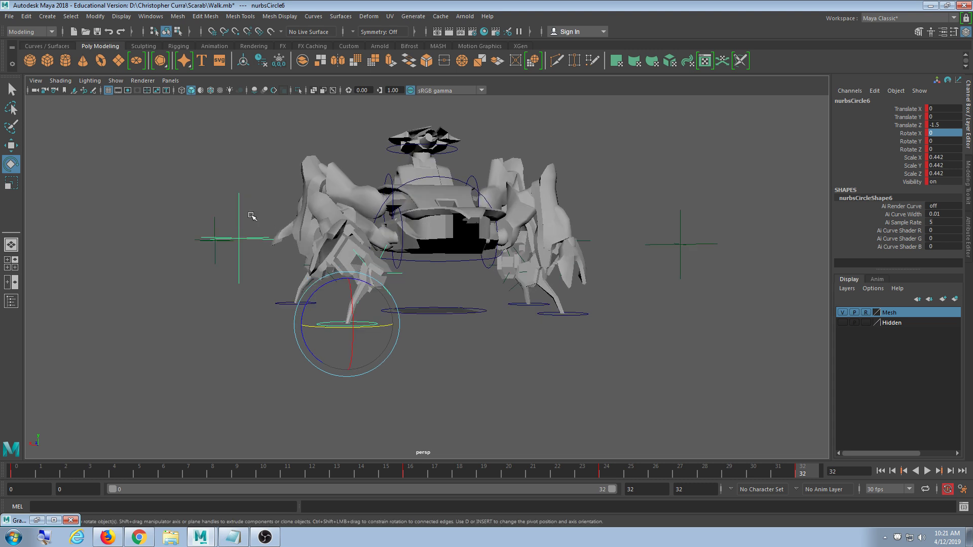
alt+drag(245, 253, 398, 193)
click(242, 255)
click(234, 262)
key(w)
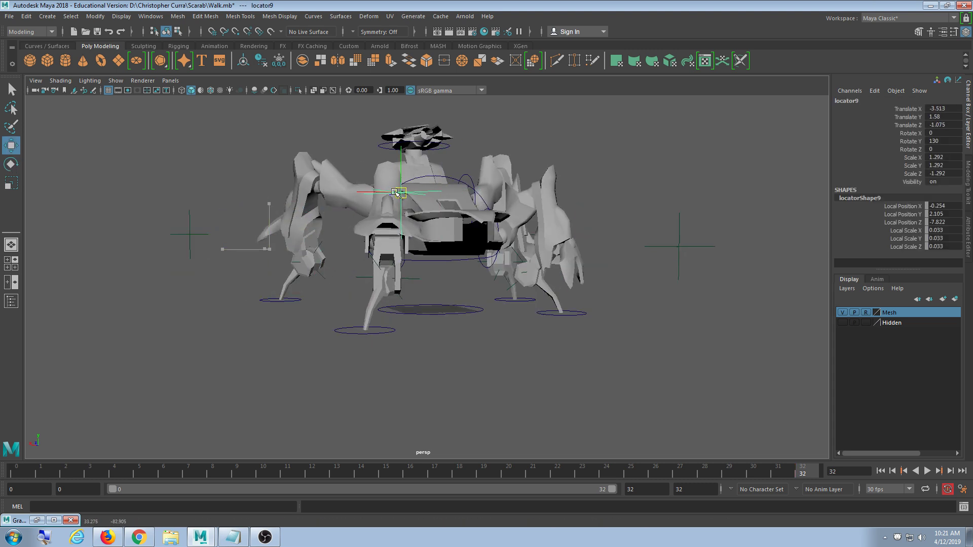
key(ctrl+z)
alt+drag(408, 321, 428, 329)
drag(222, 258, 319, 119)
key(ctrl+z)
Undo the front foot control's rotation changes at frames 16 and 24.
alt+drag(456, 319, 501, 322)
key(ctrl+z)
key(ctrl+z)
key(ctrl+z)
key(ctrl+z)
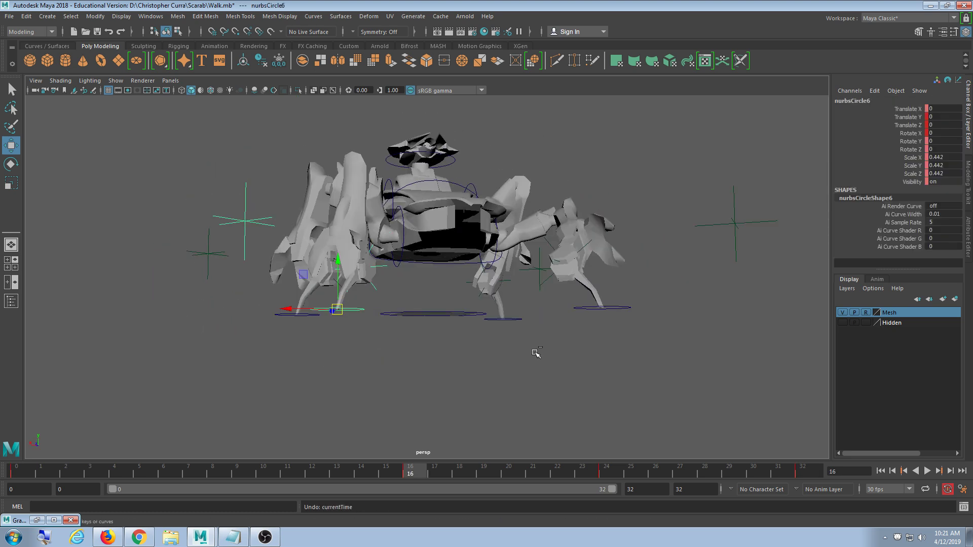
key(ctrl+z)
key(ctrl+z)
key(ctrl+z)
key(ctrl+z)
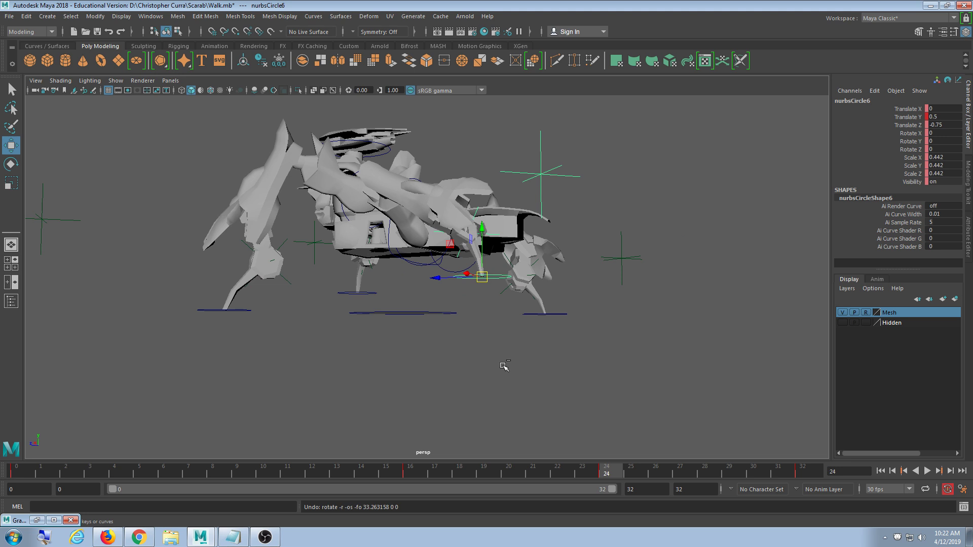
key(ctrl+z)
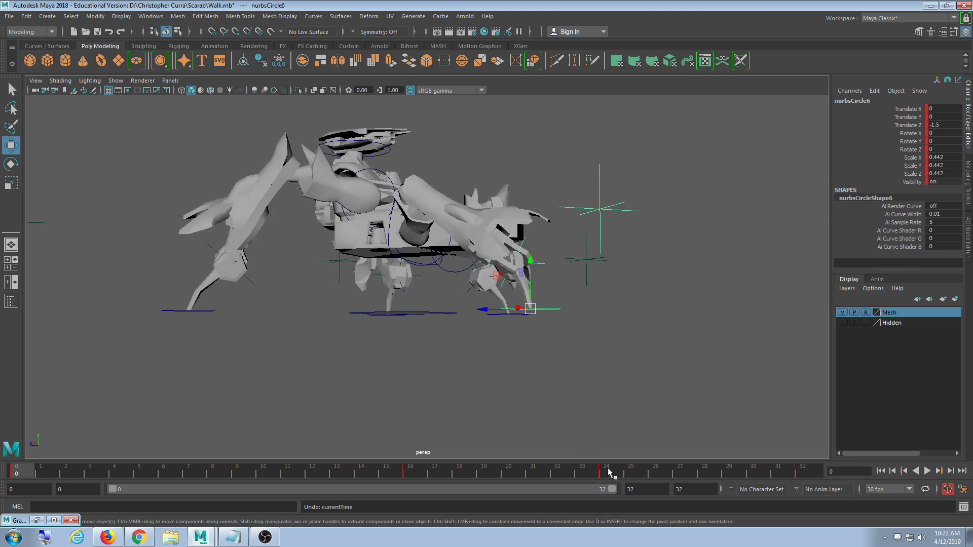
Try raising the front leg's knee locator at frame 24 to a Translate Y of about 3.6.
click(927, 471)
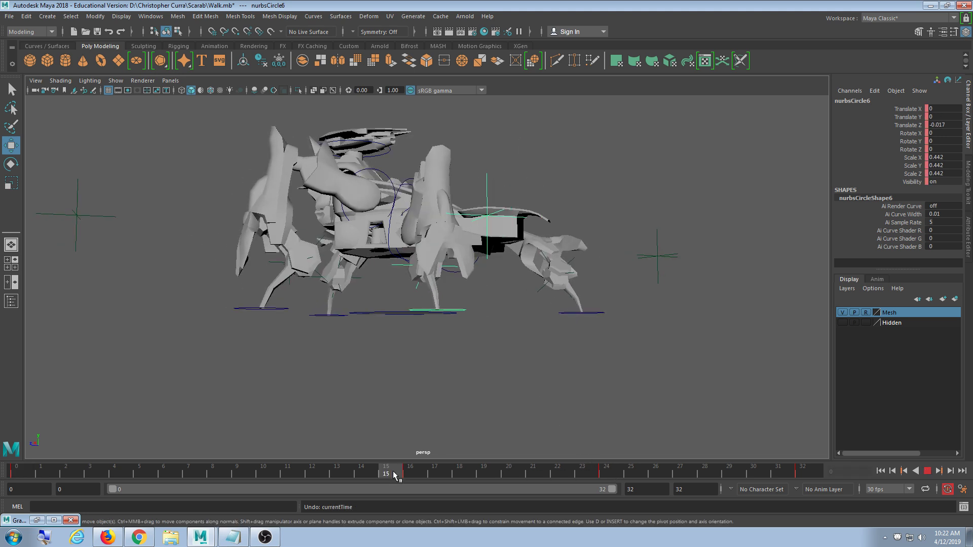
drag(590, 480, 604, 497)
alt+drag(599, 380, 517, 403)
click(293, 369)
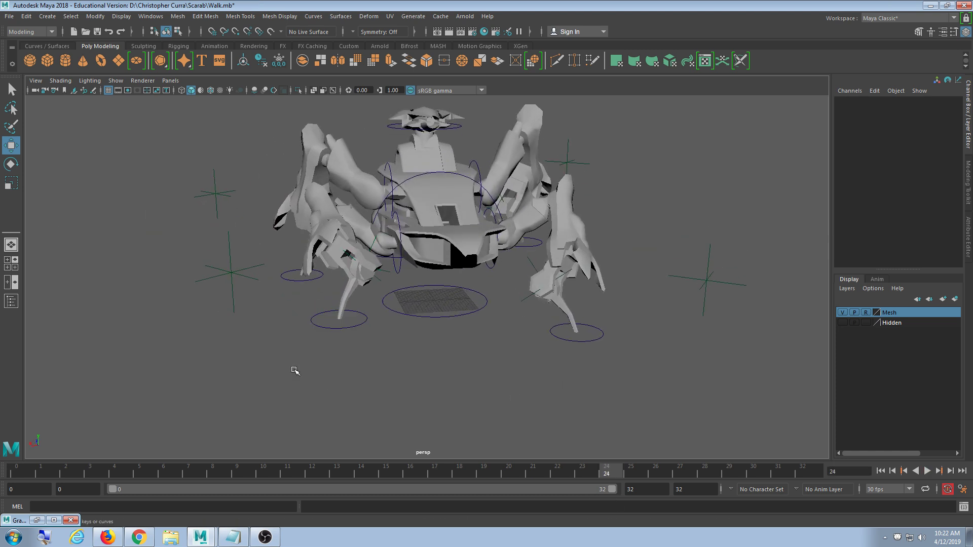
click(233, 273)
alt+drag(282, 340, 287, 326)
alt+drag(263, 244, 263, 156)
alt+drag(428, 284, 410, 245)
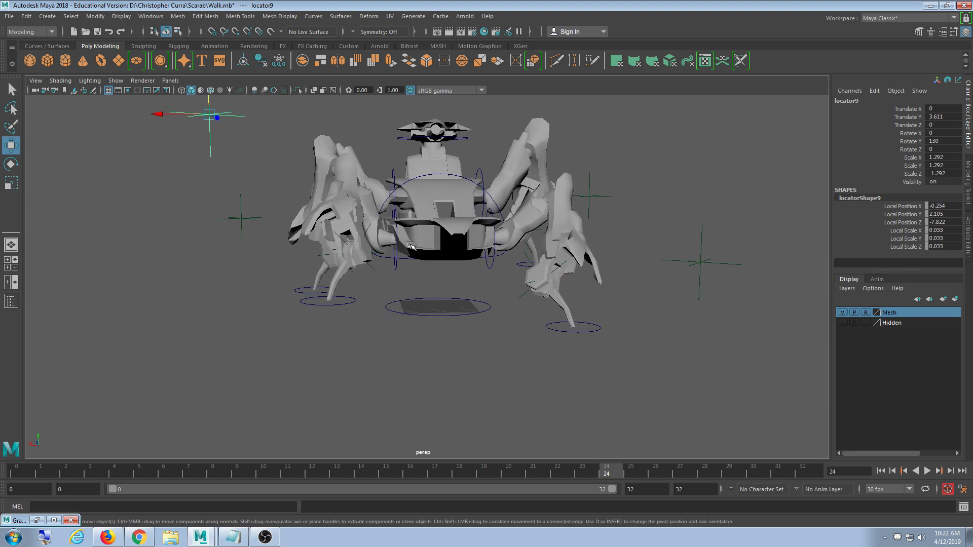
alt+drag(313, 357, 371, 354)
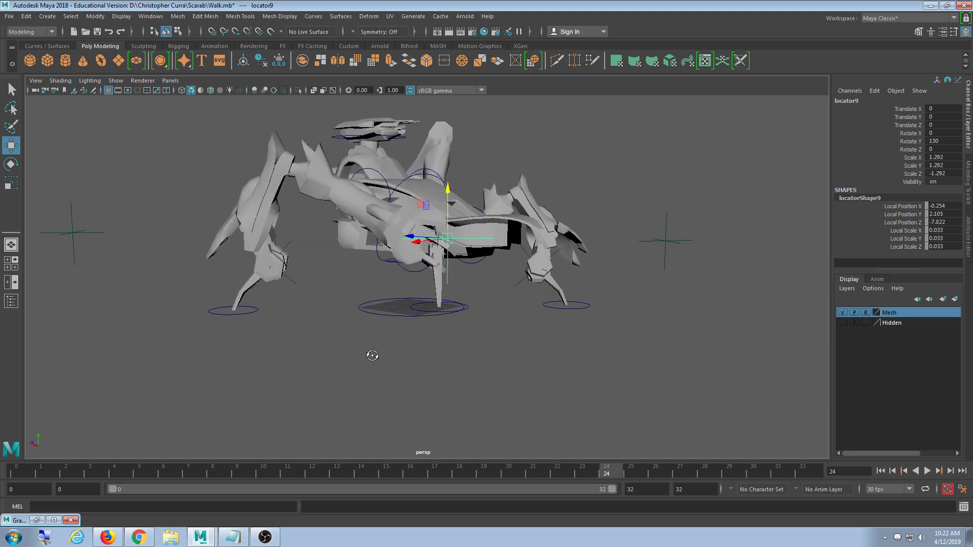
Play and scrub the walk cycle with the front foot control selected to examine its step around frame 24.
drag(622, 474, 518, 500)
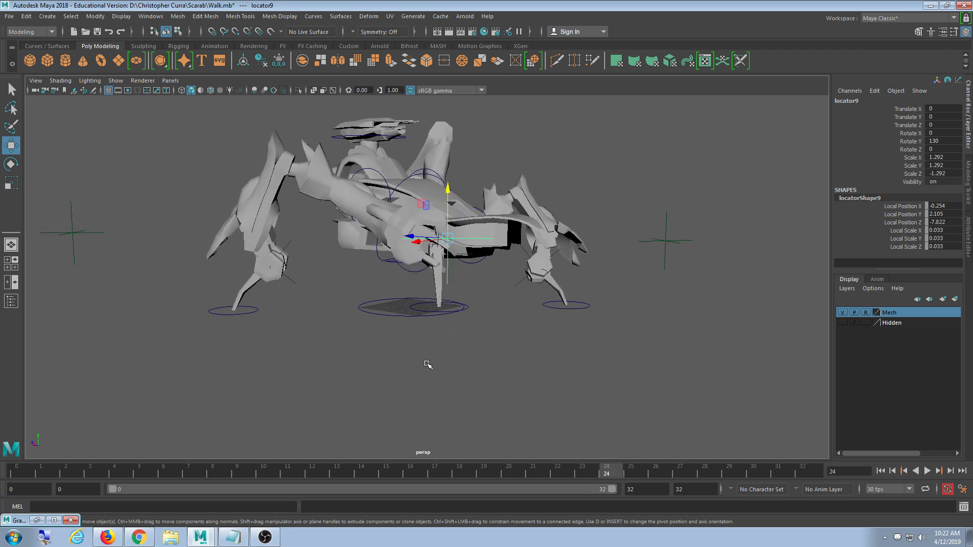
alt+drag(427, 363, 435, 332)
click(455, 346)
mouse_move(590, 473)
mouse_down()
mouse_move(427, 473)
mouse_move(853, 474)
mouse_move(608, 474)
mouse_up()
alt+drag(537, 384, 542, 430)
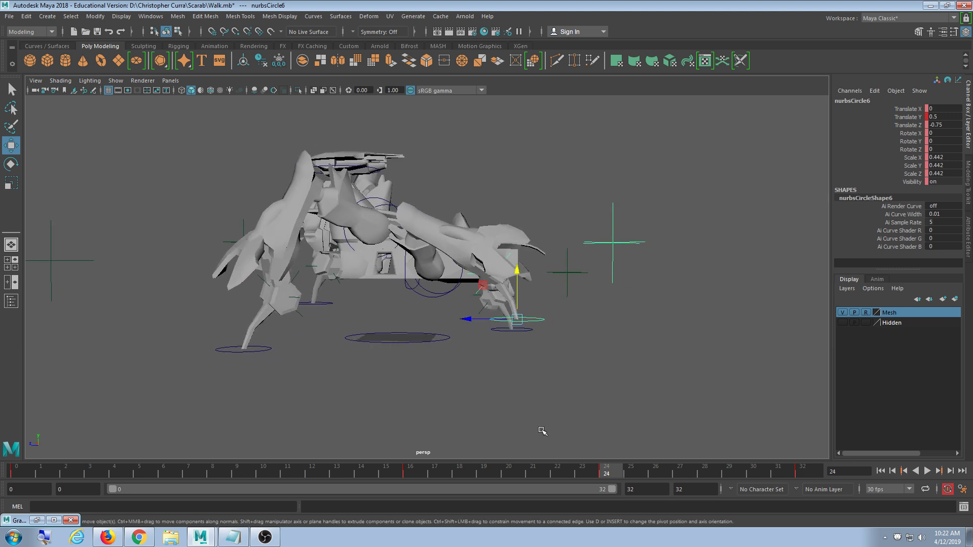
click(925, 471)
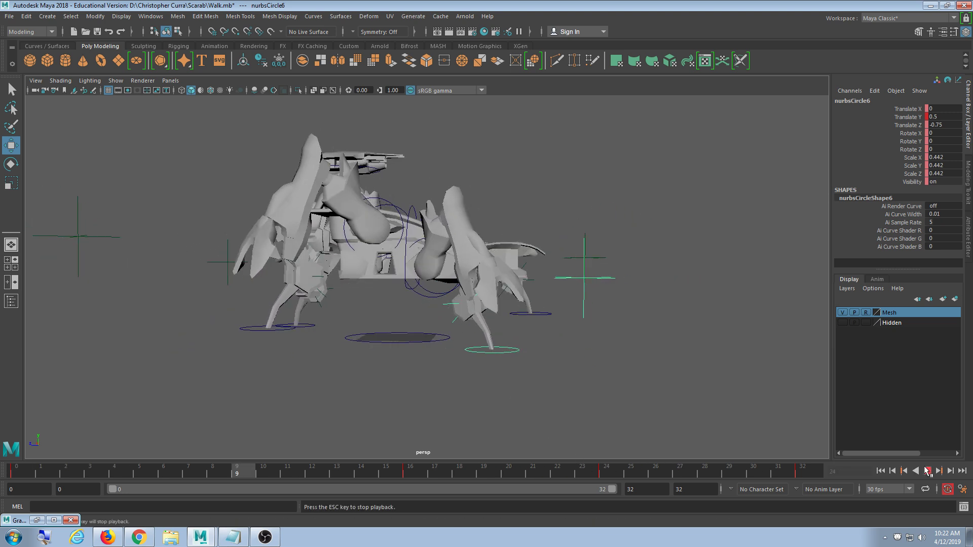
click(925, 471)
alt+drag(762, 345, 584, 367)
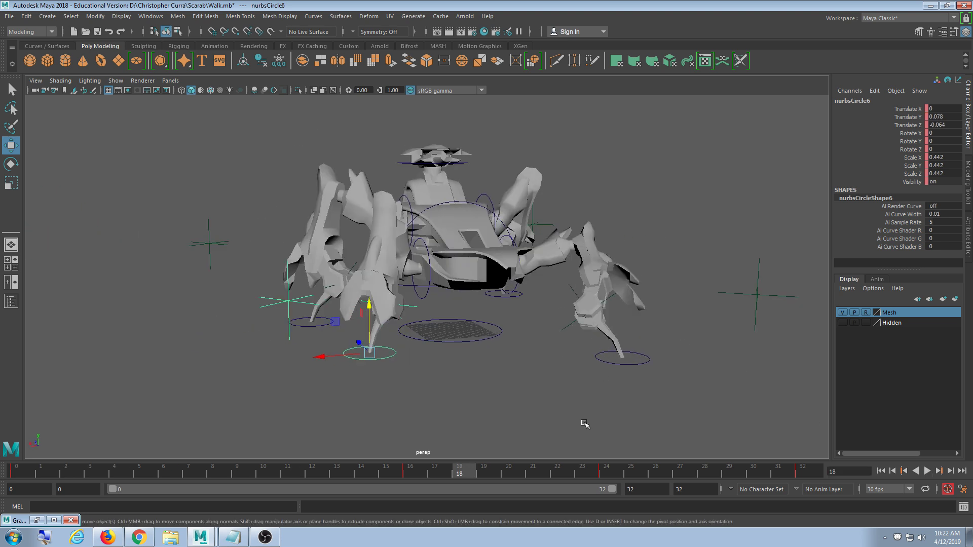
Set keys on the front leg's knee locator (locator9) at its unmoved position at frames 0, 16 and 32.
drag(547, 471, 604, 487)
alt+drag(407, 374, 355, 385)
click(224, 354)
click(215, 309)
alt+drag(208, 353, 274, 310)
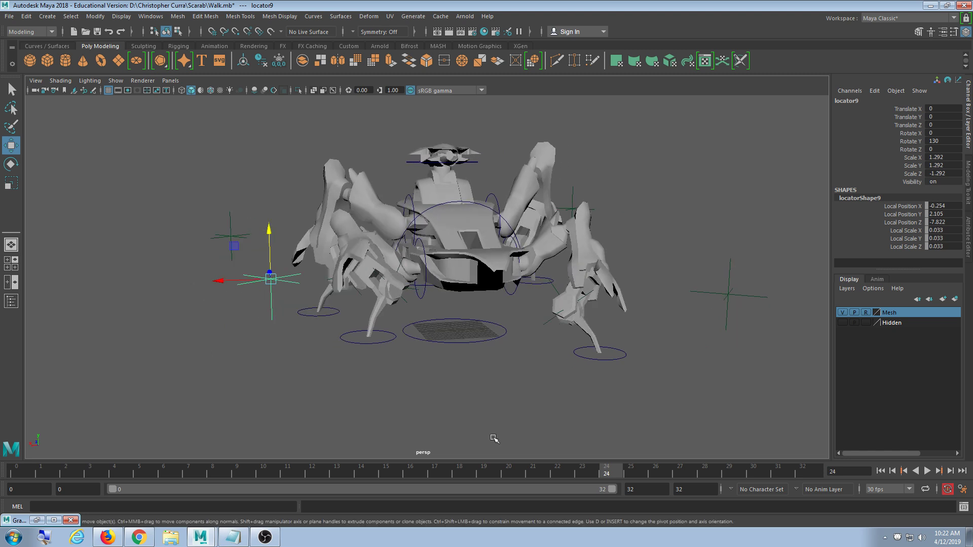
drag(502, 476, 16, 472)
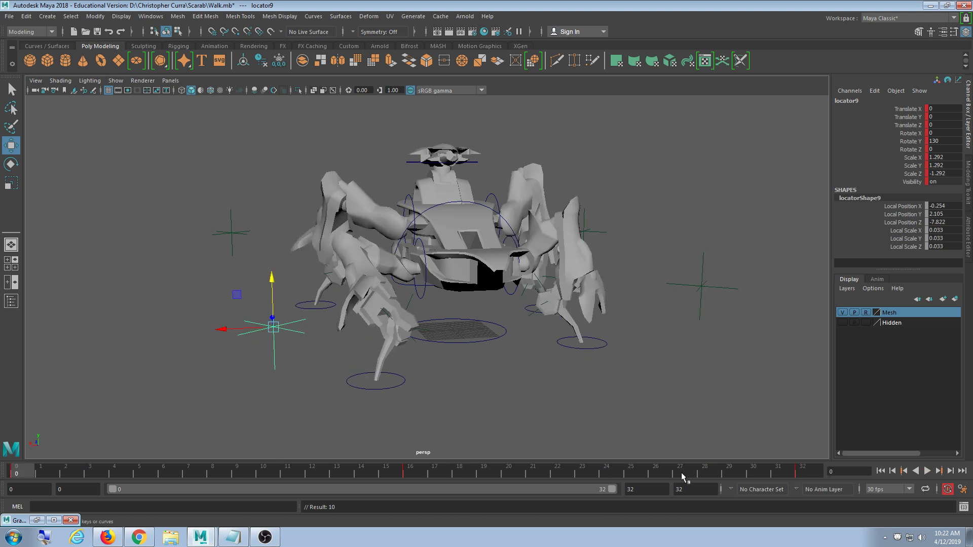
Raise the front leg's knee locator at frame 24 to a Translate Y of about 5 and play the walk.
drag(680, 477, 615, 472)
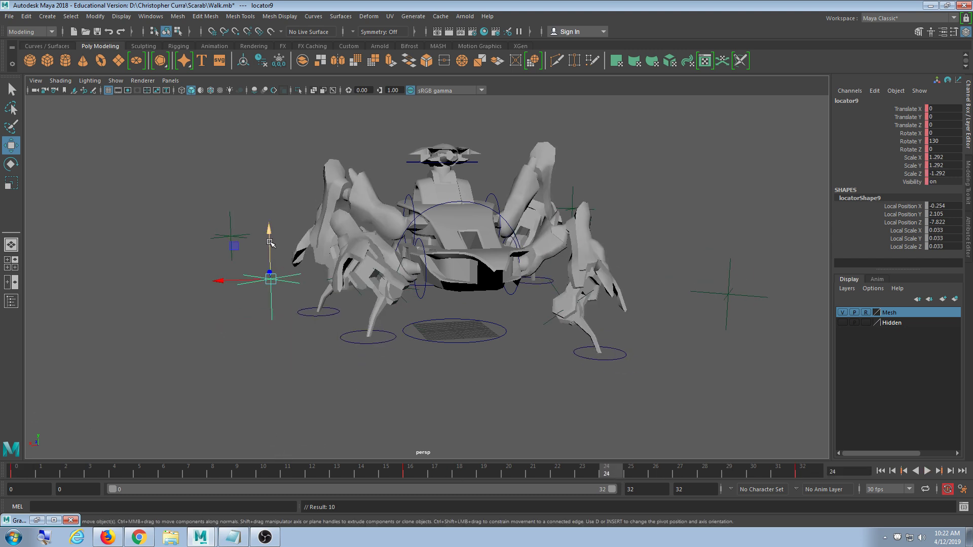
drag(270, 243, 280, 102)
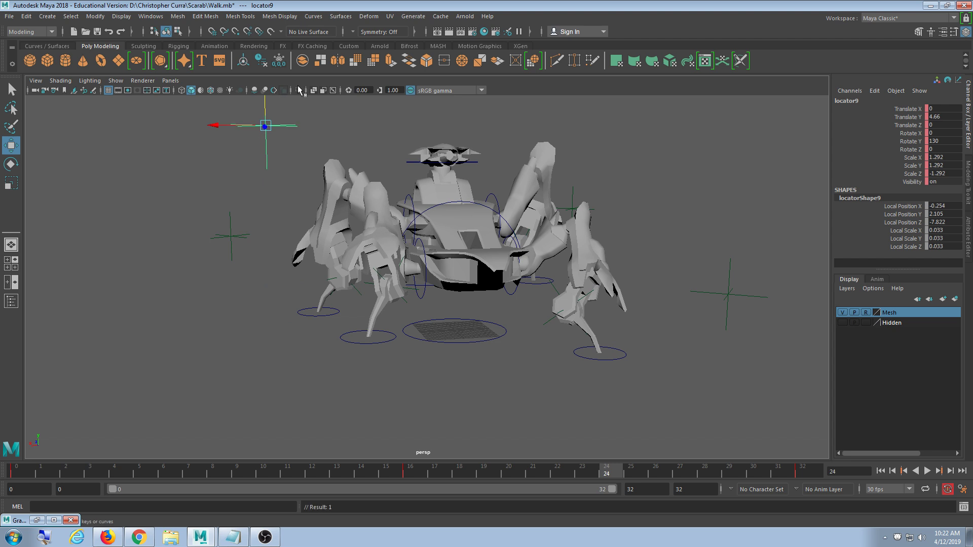
key(ctrl+z)
key(ctrl+z)
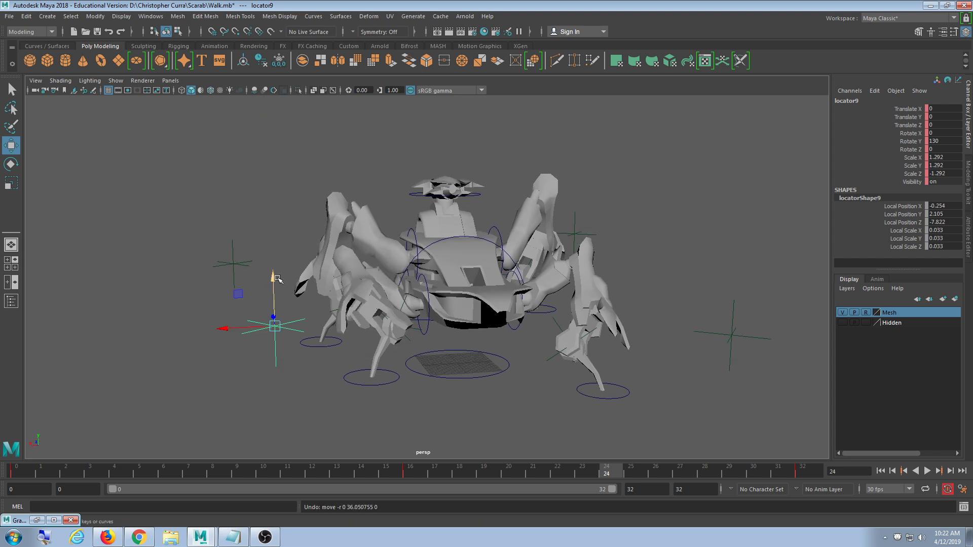
drag(275, 278, 289, 106)
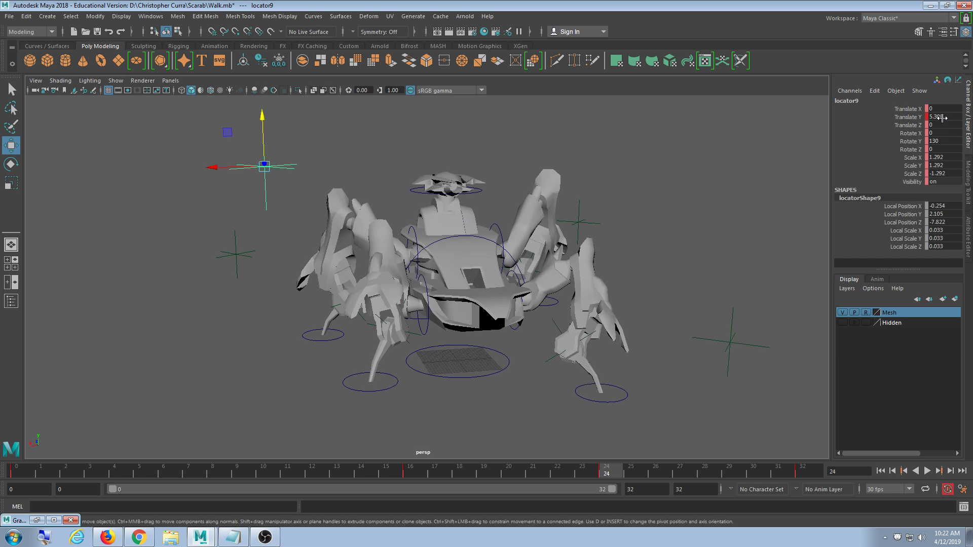
key(alt+v)
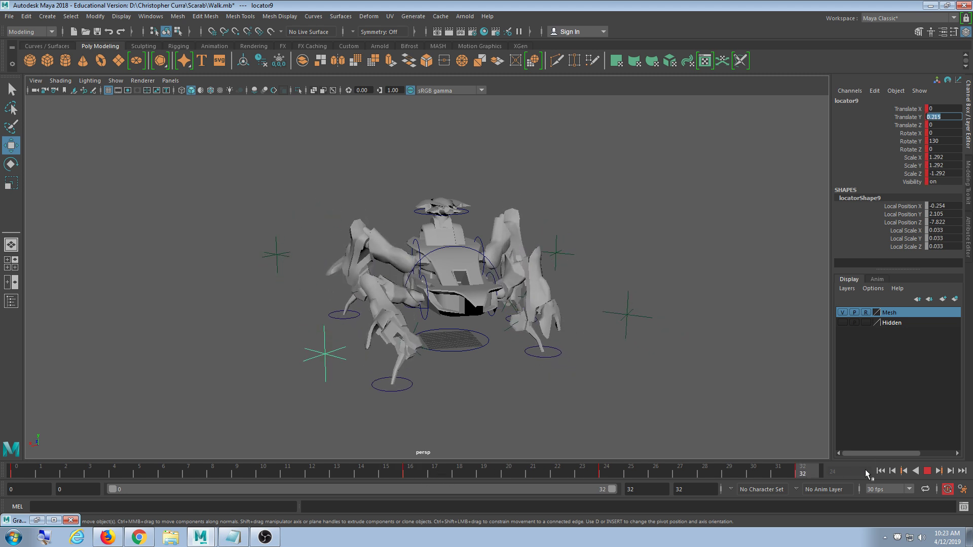
Try setting the front leg's knee locator (locator9) to a Translate Y of 5 at frame 32 and play the walk.
key(alt+v)
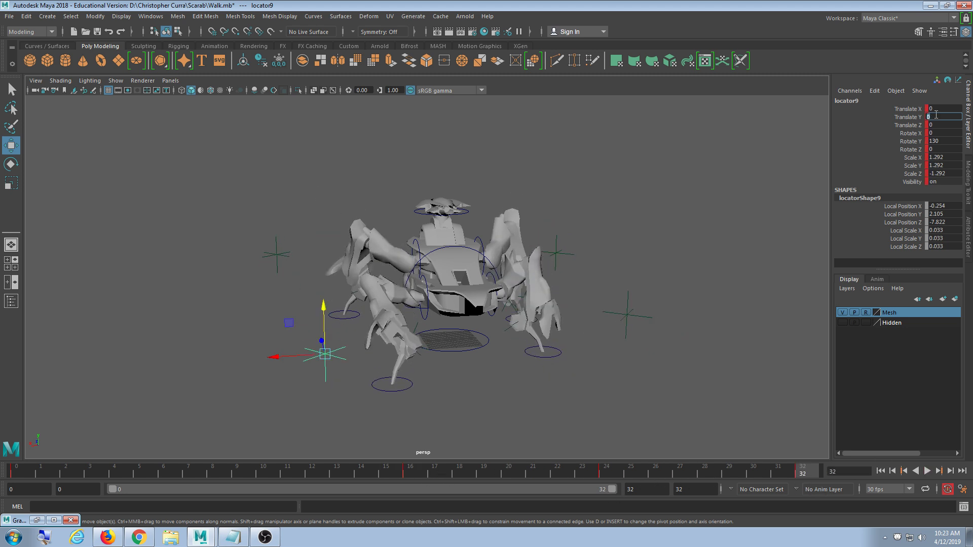
key(Return)
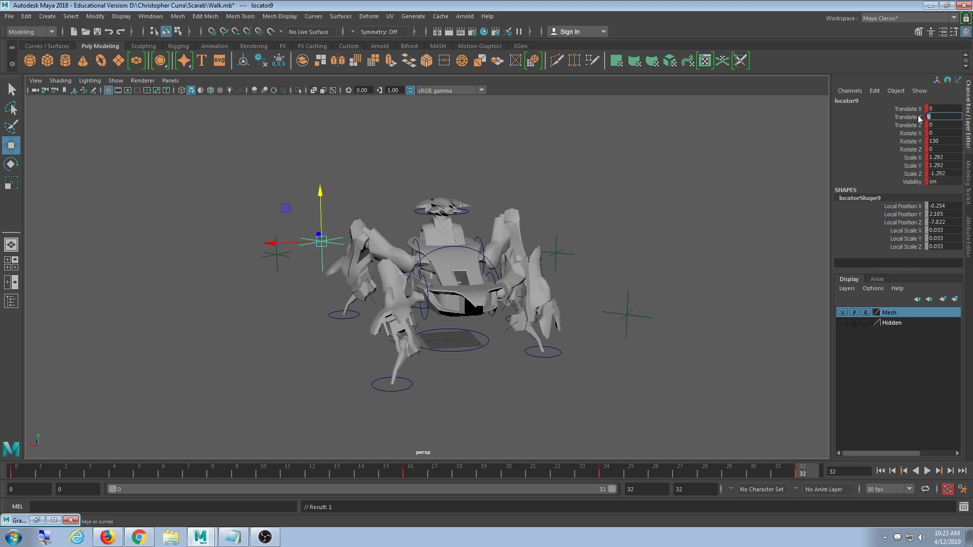
key(alt+v)
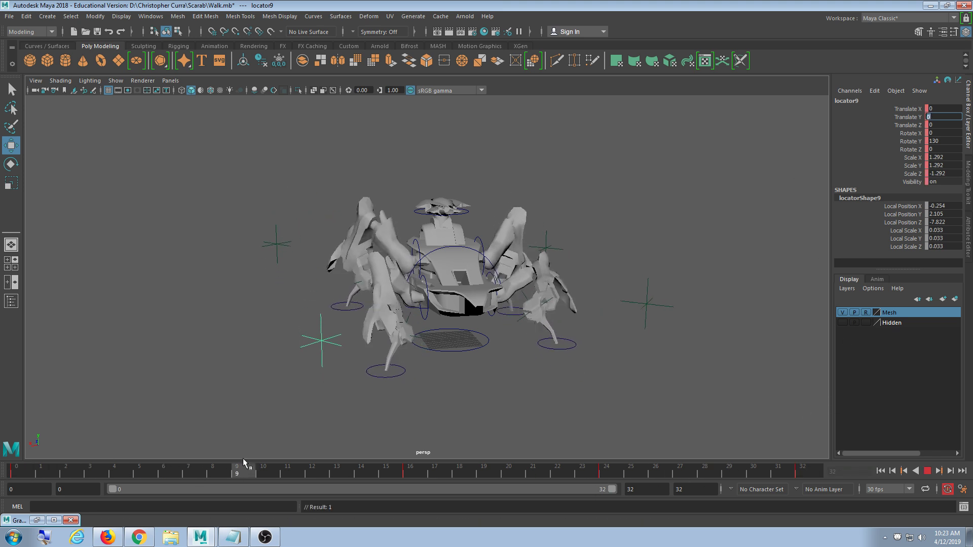
key(alt+v)
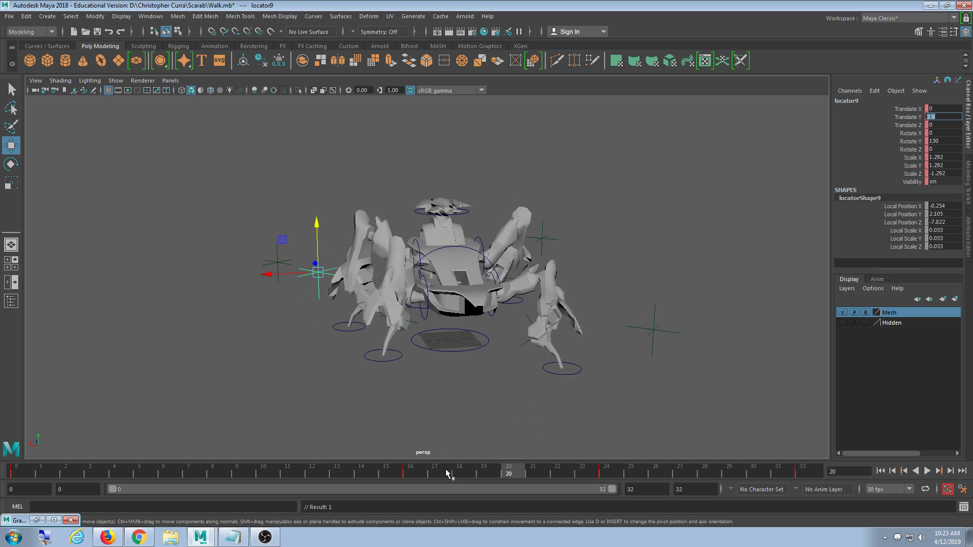
Delete the keys of the front leg's knee locator from frame 14 through frame 32.
shift+drag(358, 471, 806, 471)
right_click(807, 471)
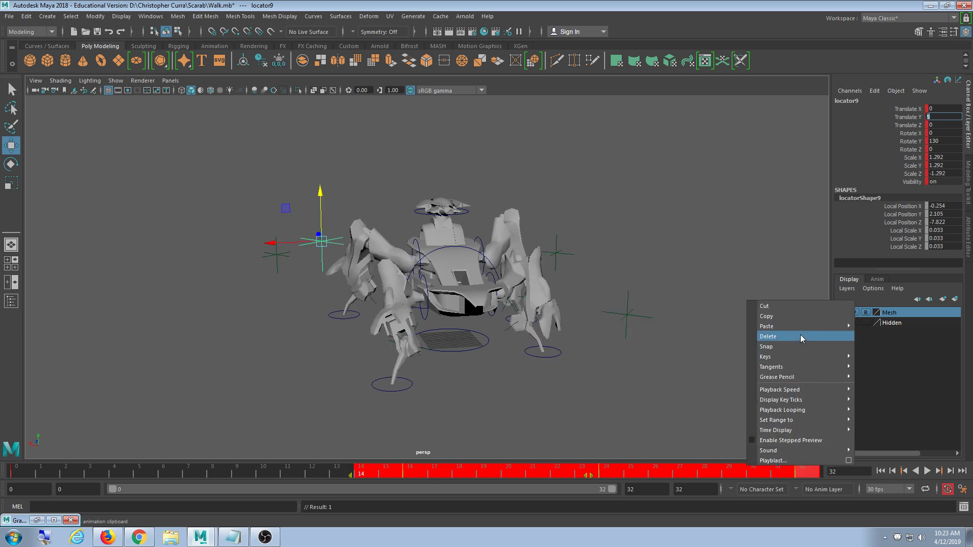
click(801, 336)
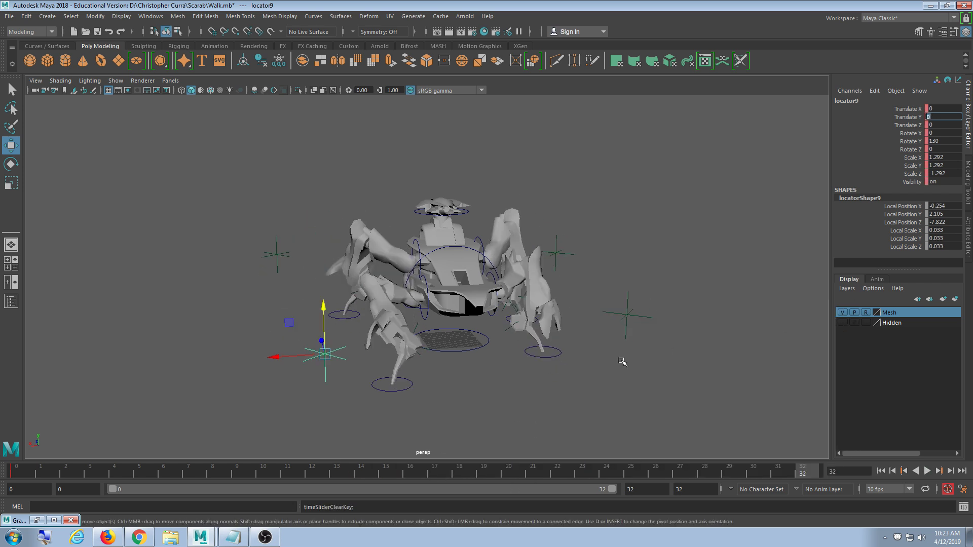
Select the knee locators of all four legs together and play the walk.
click(307, 371)
drag(338, 195, 256, 367)
shift+drag(639, 213, 587, 363)
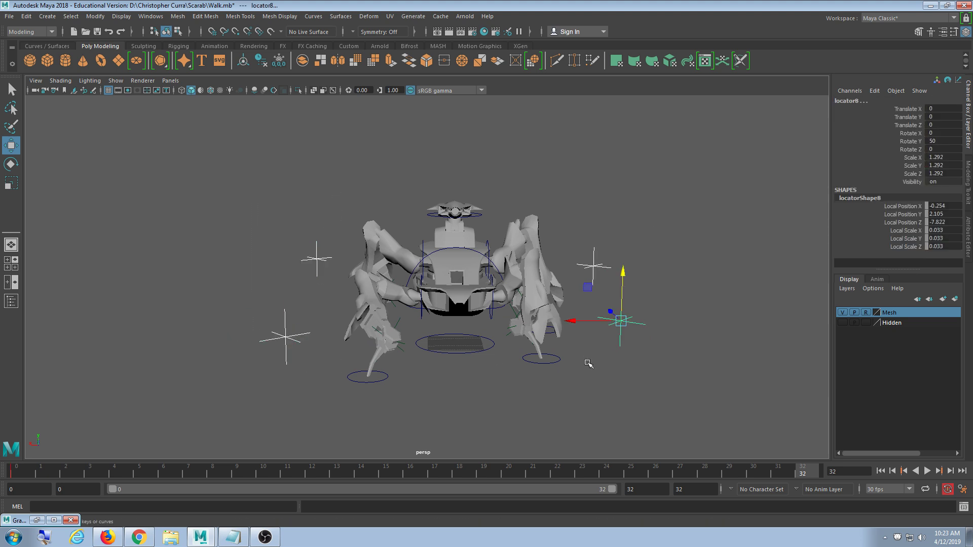
alt+drag(774, 390, 770, 391)
alt+drag(625, 403, 717, 415)
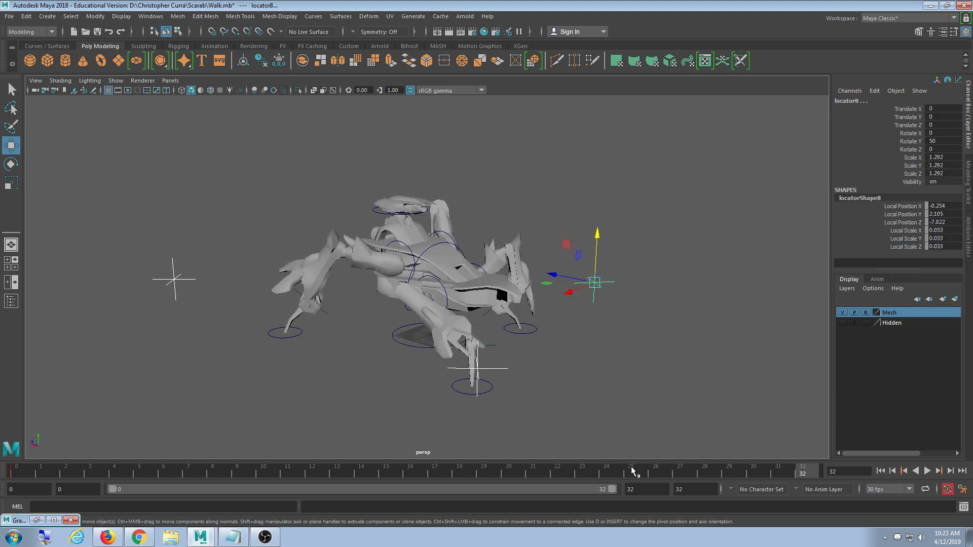
key(alt+v)
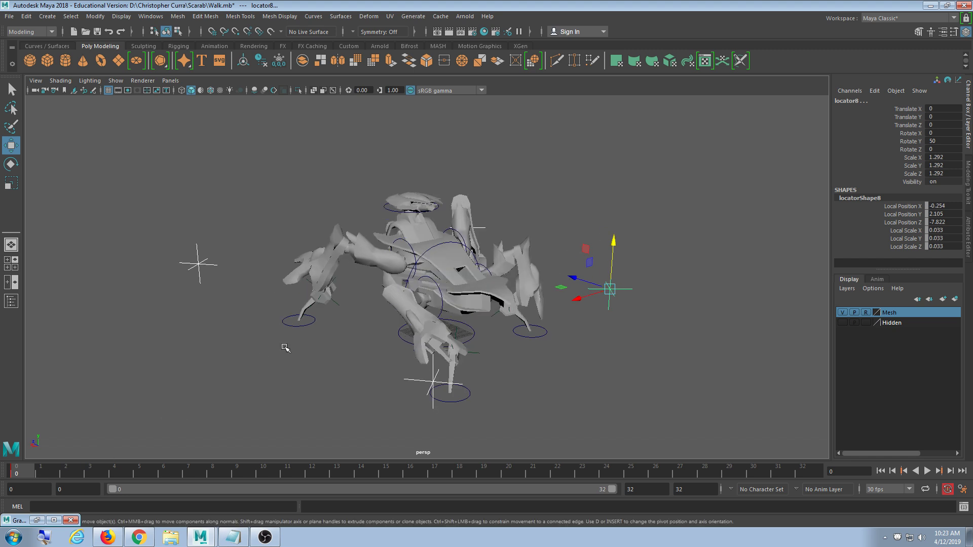
alt+drag(282, 342, 306, 322)
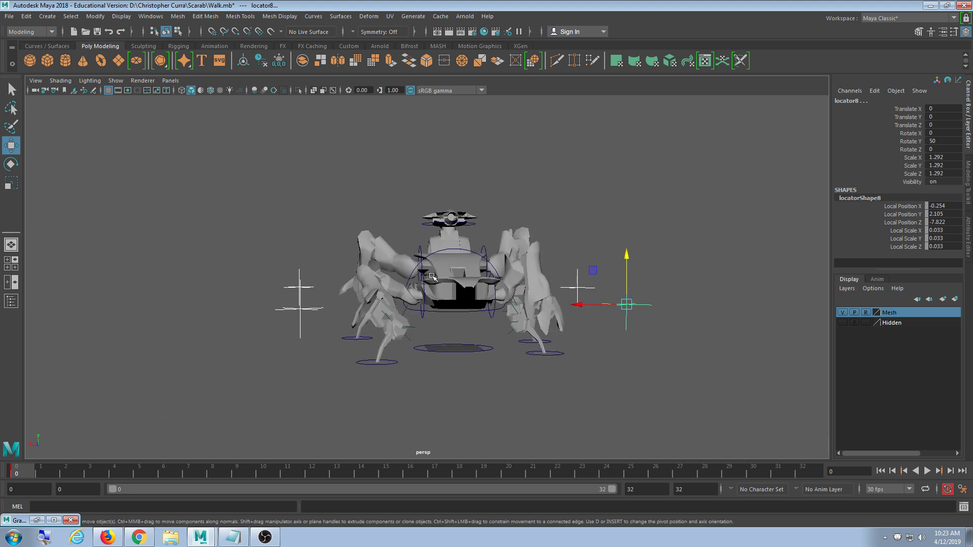
Try raising all four knee locators together at frame 0.
middle_drag(647, 244, 598, 145)
middle_drag(588, 85, 579, 209)
key(ctrl+z)
Play and scrub the walk from several angles to examine how the knees point with the locators at their original height.
alt+drag(349, 380, 425, 416)
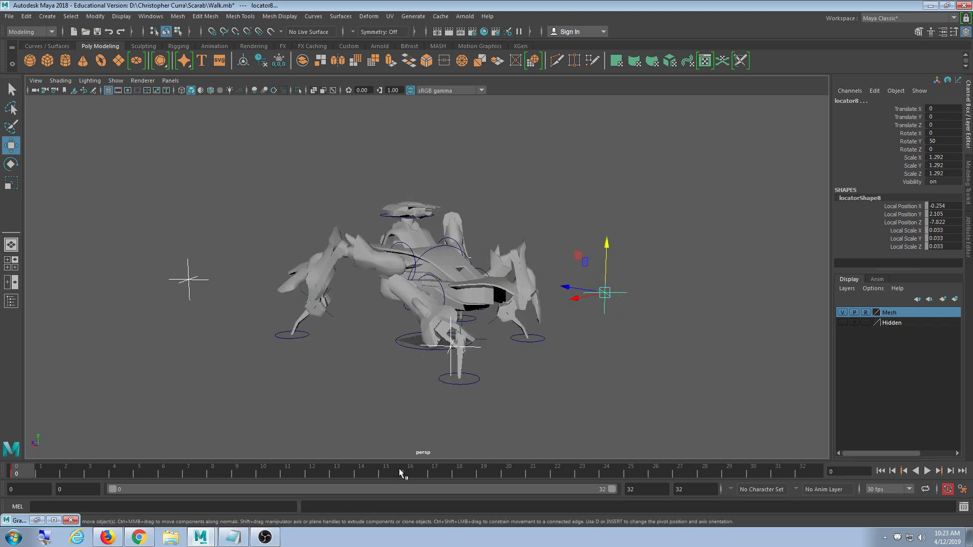
key(alt+v)
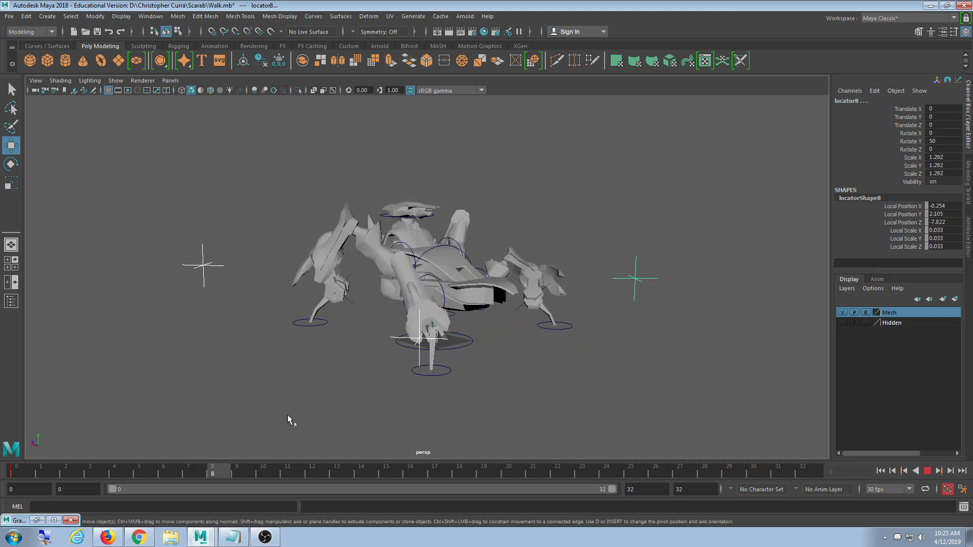
key(Escape)
alt+drag(326, 427, 453, 351)
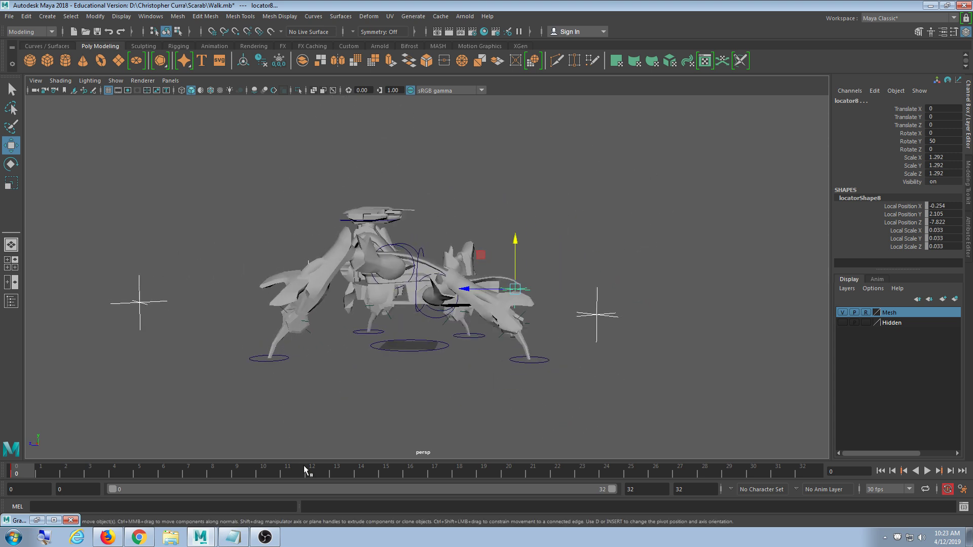
drag(51, 472, 2, 499)
alt+drag(361, 282, 337, 294)
alt+drag(389, 366, 302, 395)
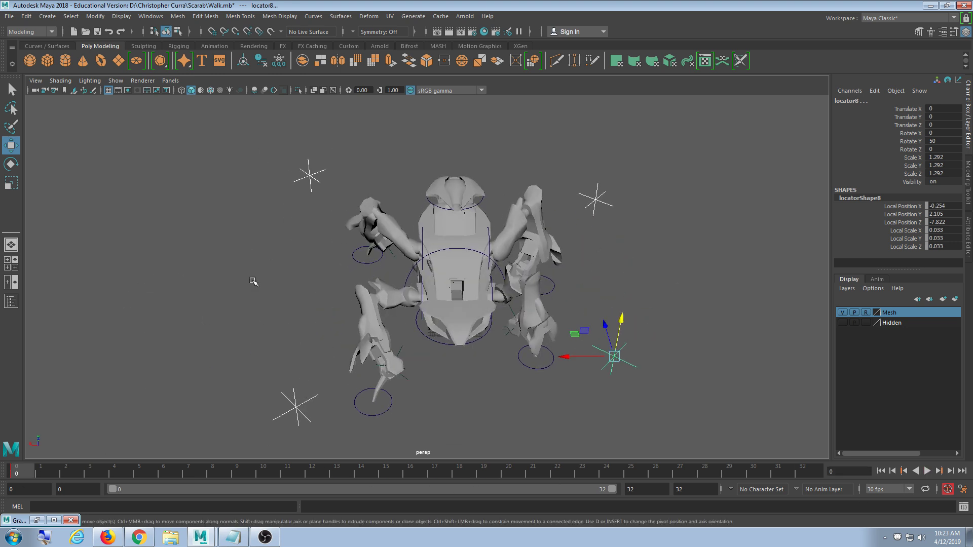
Raise all four knee locators to a Translate Y of 5 and key them at frame 0.
alt+drag(379, 171, 425, 236)
drag(567, 257, 566, 257)
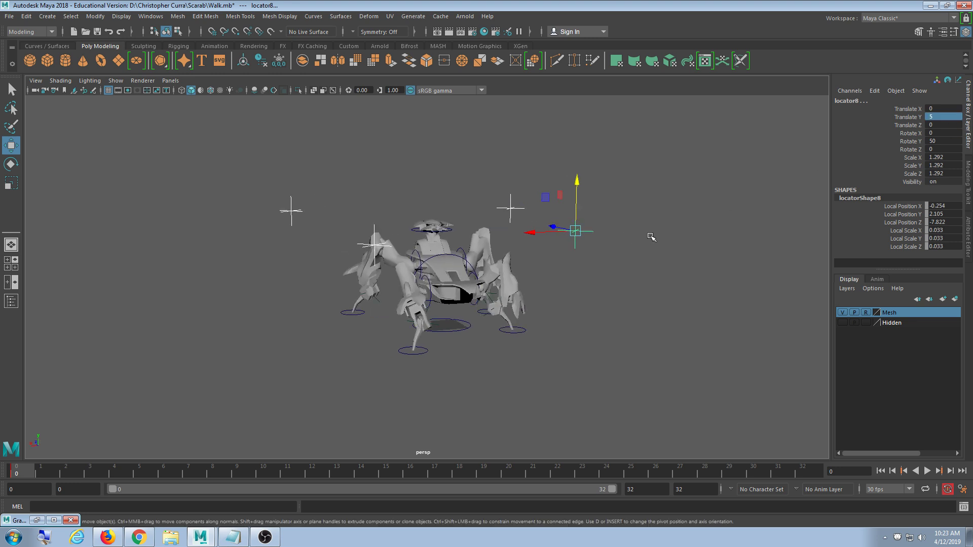
alt+drag(651, 237, 567, 319)
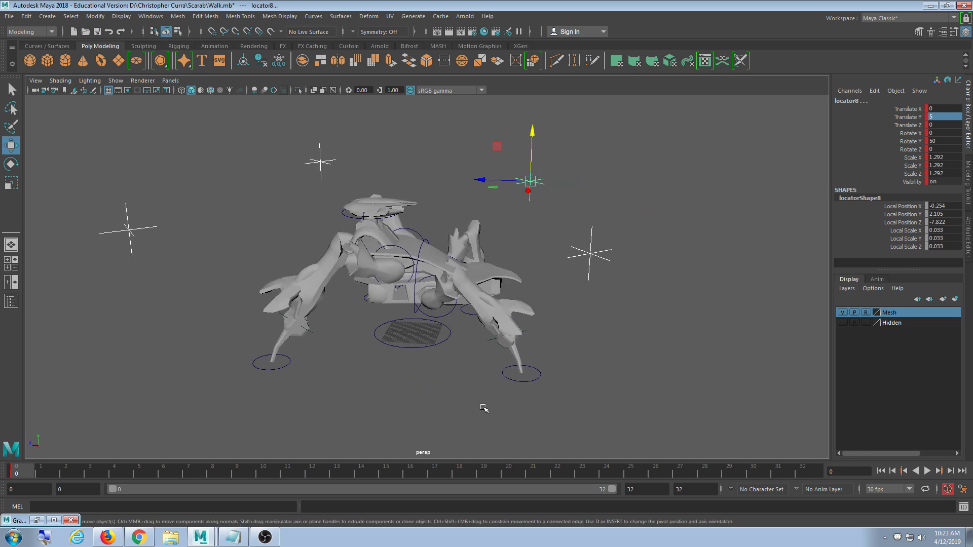
Scrub and play the walk to examine the legs' bending with the knee locators raised.
drag(456, 473, 140, 471)
mouse_move(485, 465)
mouse_down()
mouse_move(623, 468)
mouse_move(174, 455)
mouse_move(281, 459)
mouse_up()
drag(833, 471, 18, 469)
alt+drag(538, 308, 566, 317)
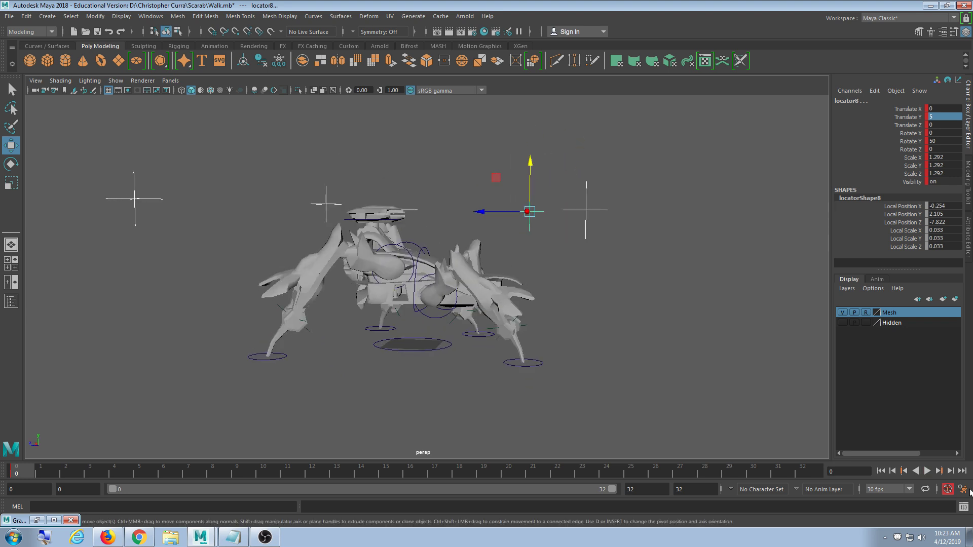
click(925, 470)
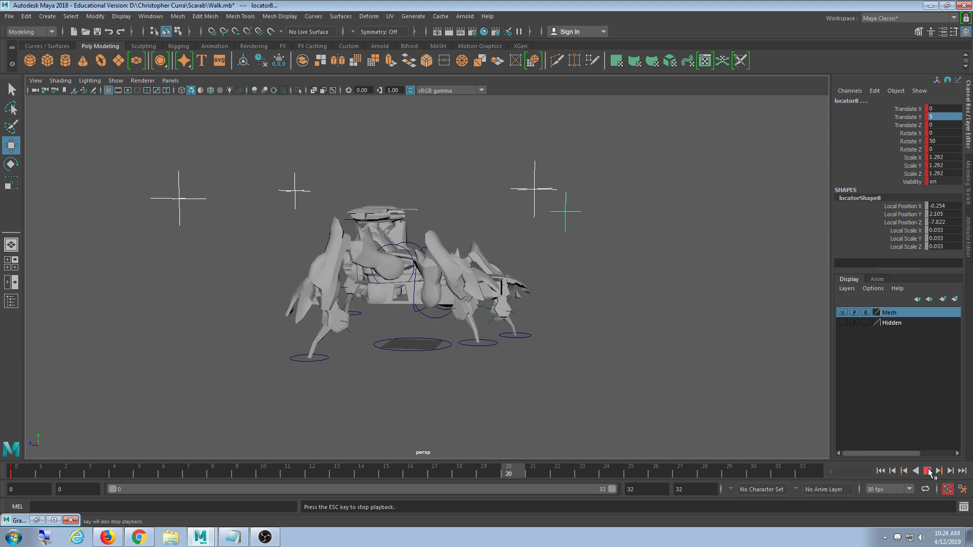
click(927, 471)
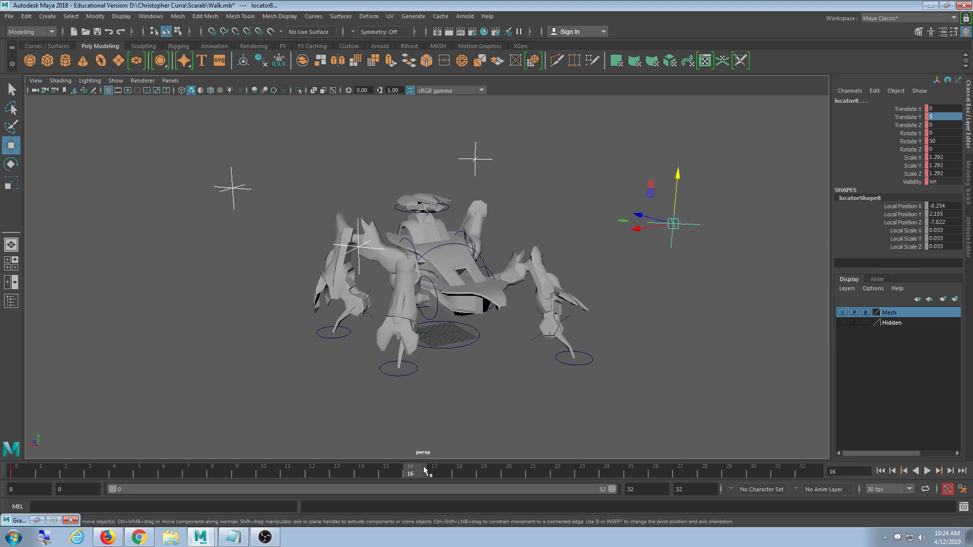
key(alt+v)
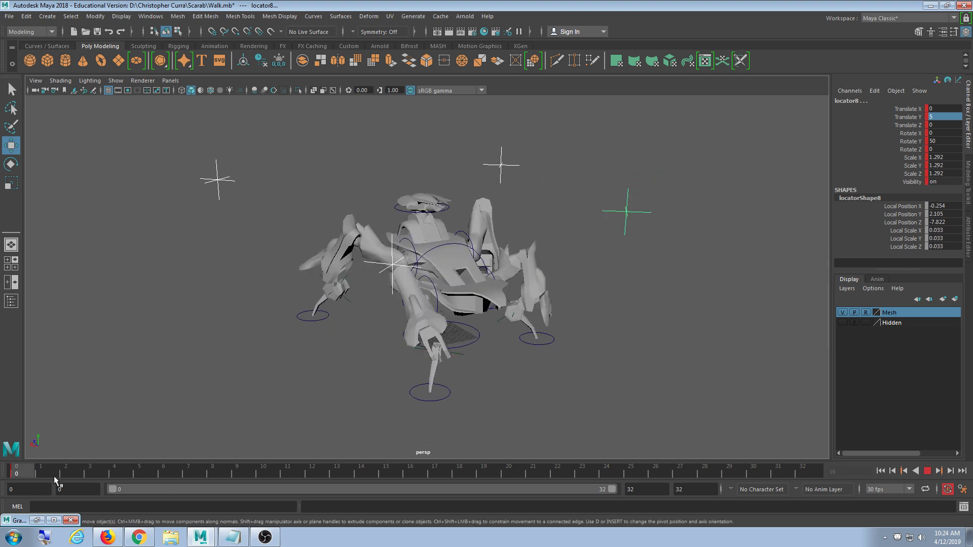
click(927, 470)
Select the front foot control (nurbsCircle6) and scrub to frame 32 for a close view of its leg.
scroll(617, 455, up, 5)
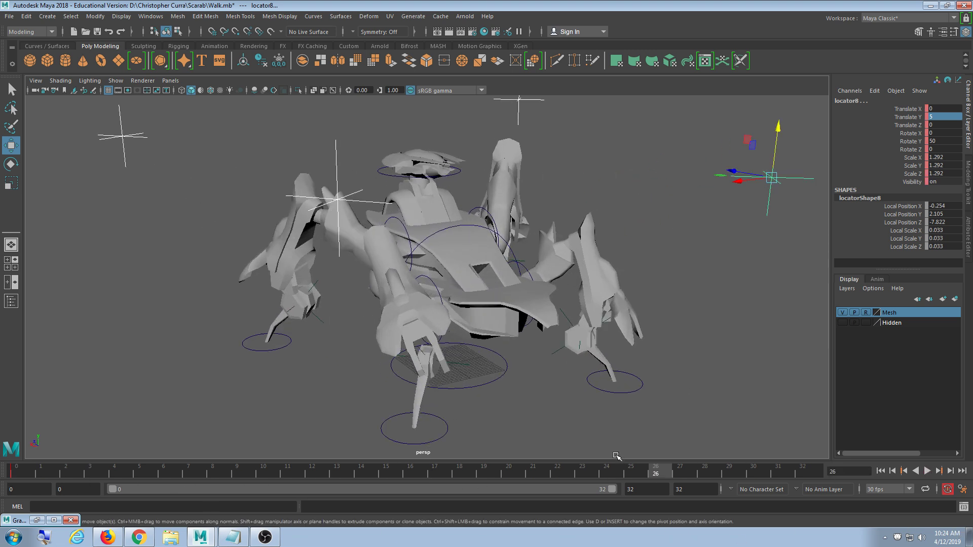
alt+middle_drag(497, 372, 488, 289)
scroll(482, 309, up, 3)
click(431, 363)
key(alt+v)
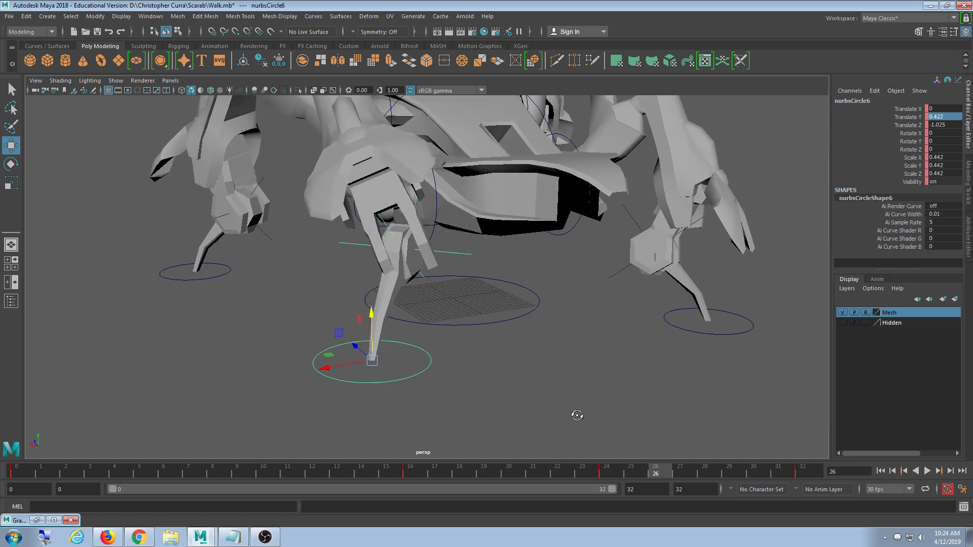
scroll(570, 402, down, 5)
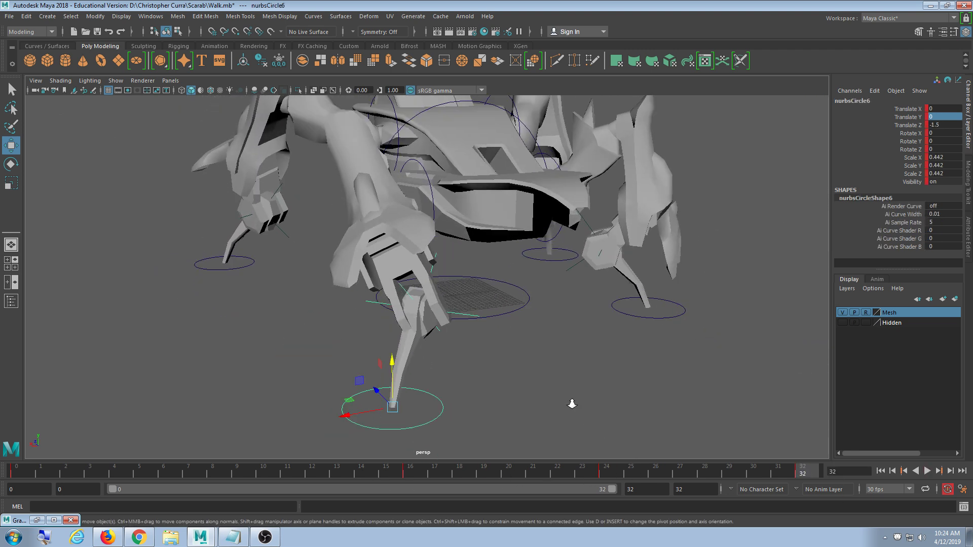
Try rotating the front foot control about 25.5 degrees around its Y axis at frame 32.
alt+drag(571, 401, 504, 386)
key(e)
drag(405, 393, 409, 392)
key(ctrl+z)
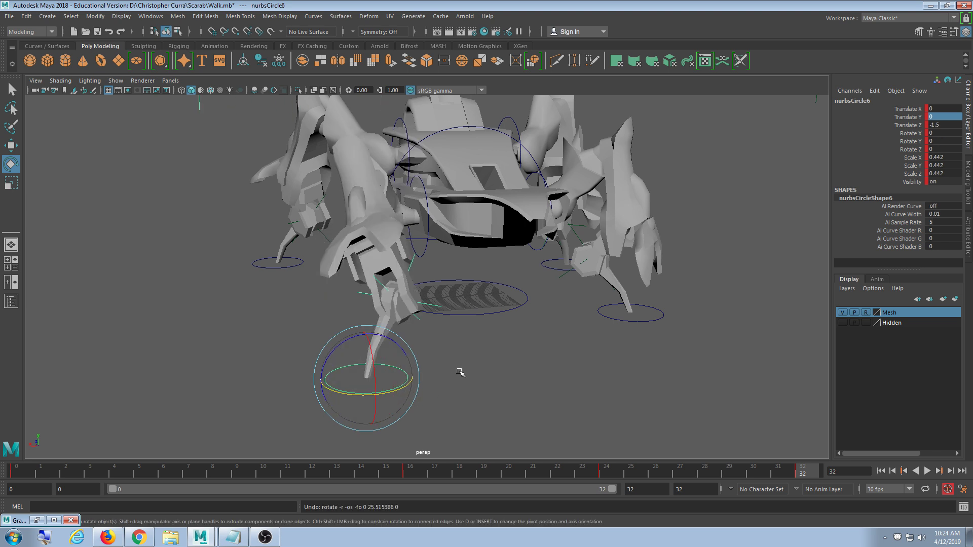
Compare the front foot's orientation at frames 0, 16 and 32 in a close view.
alt+drag(458, 371, 477, 367)
scroll(479, 370, up, 2)
alt+middle_drag(480, 376, 481, 350)
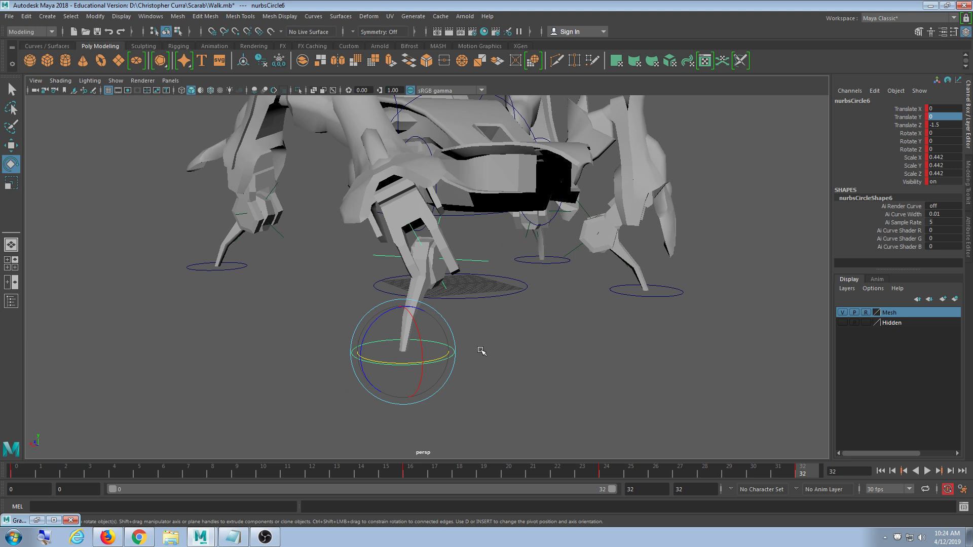
alt+drag(644, 228, 471, 258)
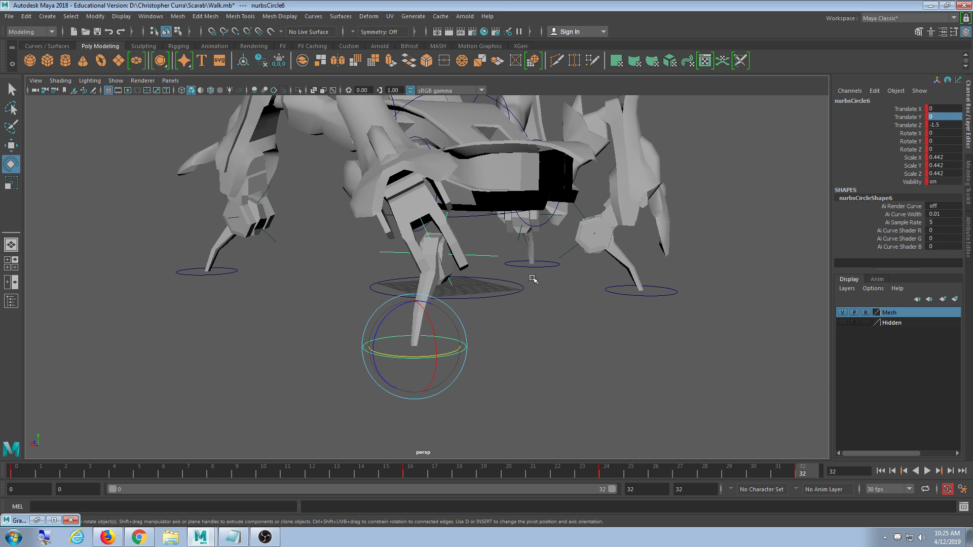
drag(530, 477, 421, 468)
key(alt+v)
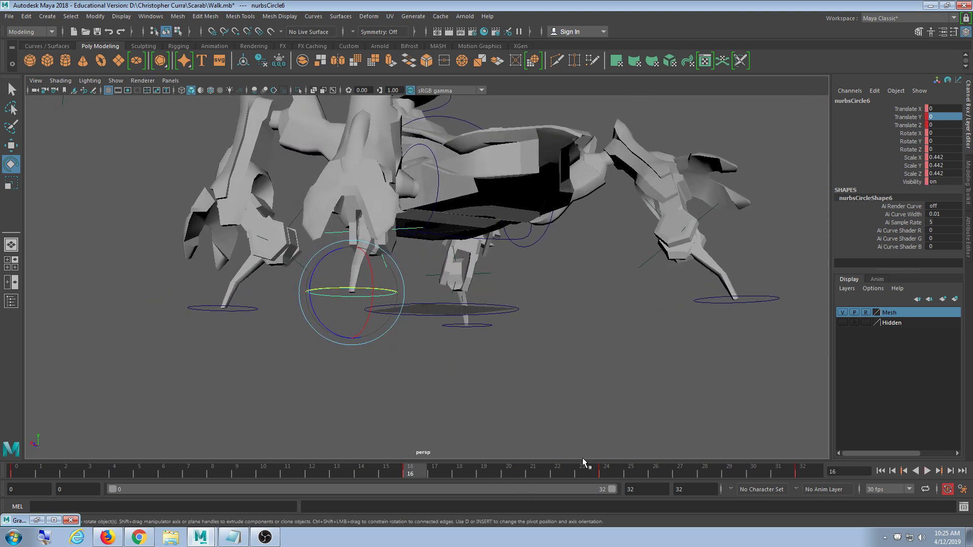
click(788, 477)
click(813, 474)
alt+drag(689, 327, 606, 343)
scroll(628, 330, up, 3)
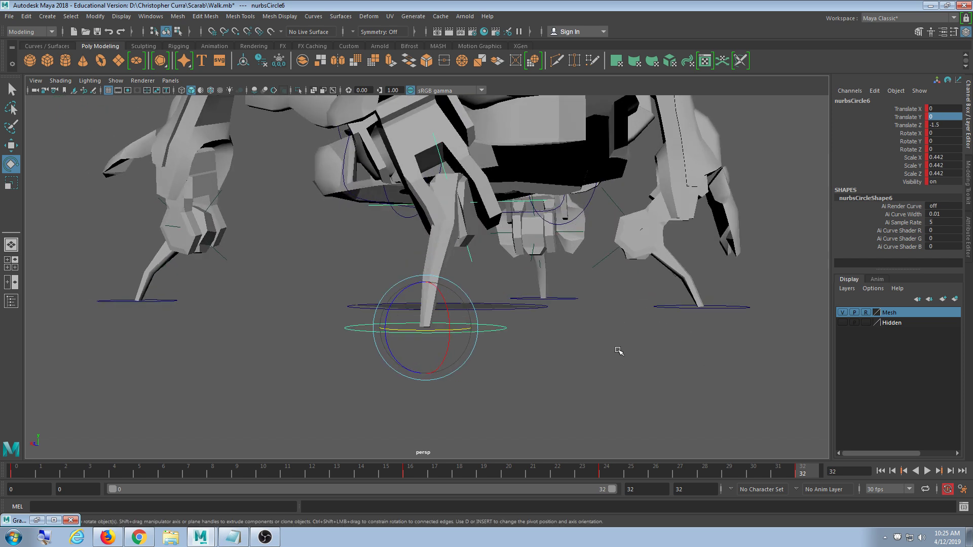
click(19, 474)
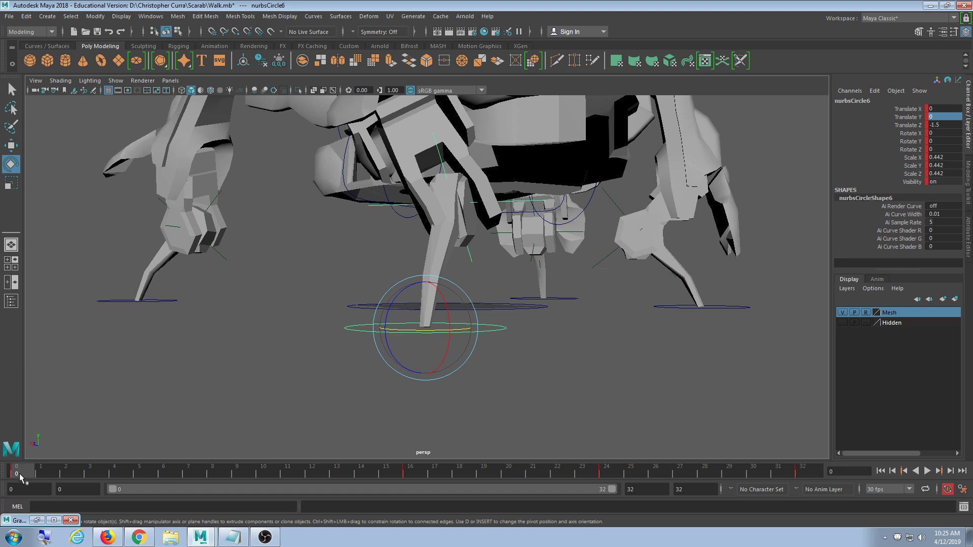
key(alt+v)
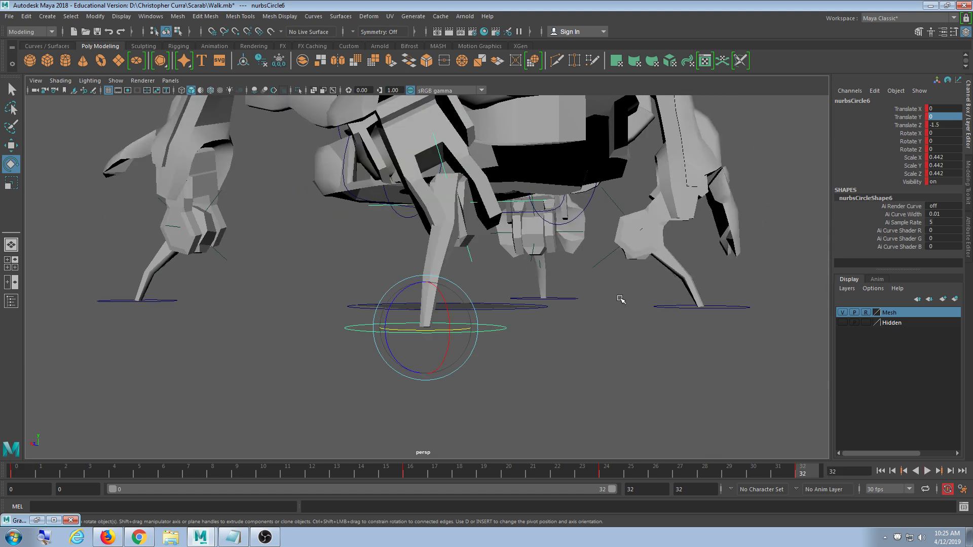
alt+drag(621, 298, 606, 300)
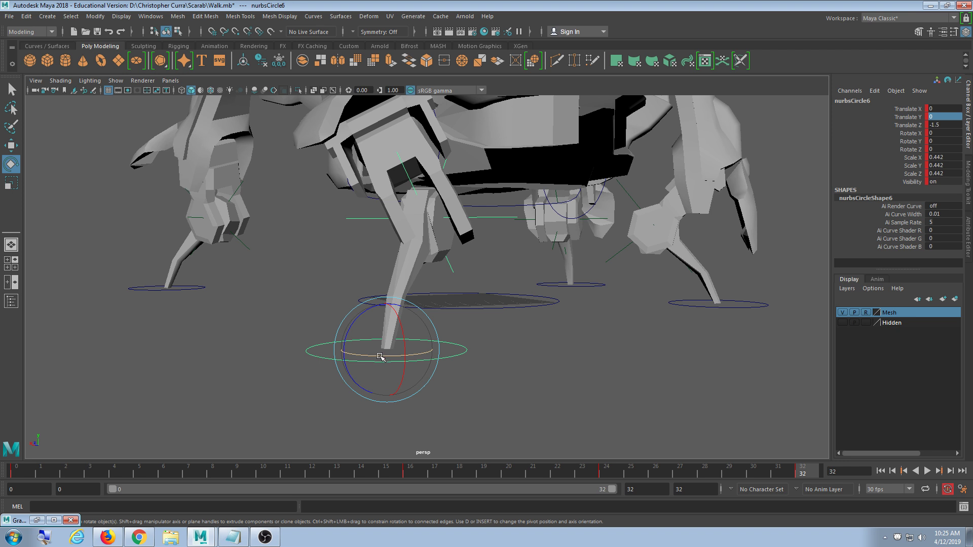
Set the front foot control's Rotate Y to 25 at frame 32.
drag(382, 358, 399, 362)
key(ctrl+z)
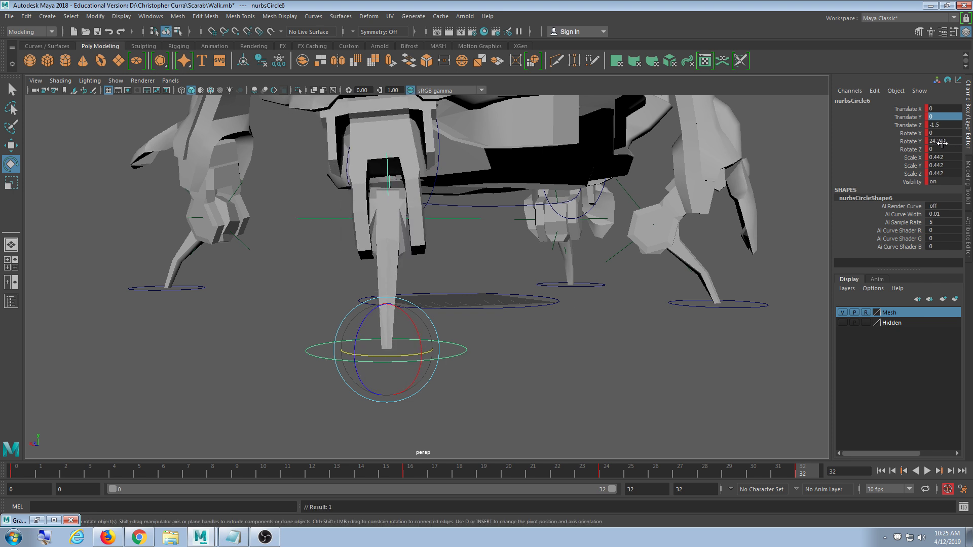
double_click(942, 141)
text(2)
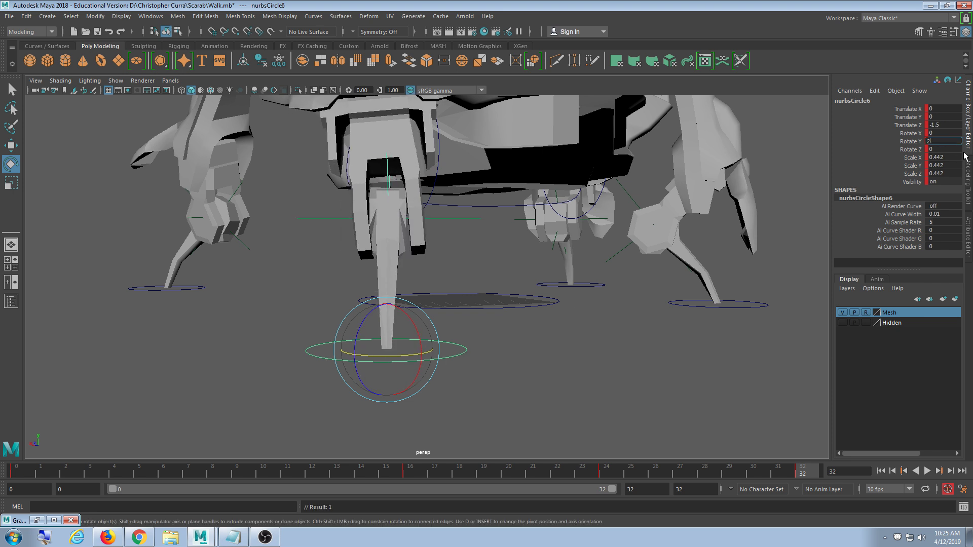
text(5)
key(Return)
alt+drag(716, 305, 710, 300)
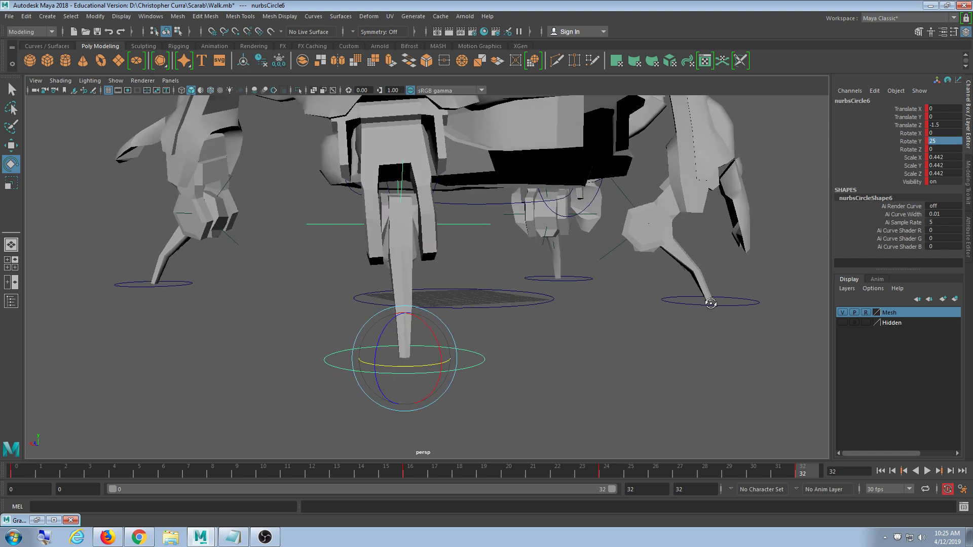
Set the front foot control's Rotate Y to 25 at frame 0 and play back the walk.
click(25, 470)
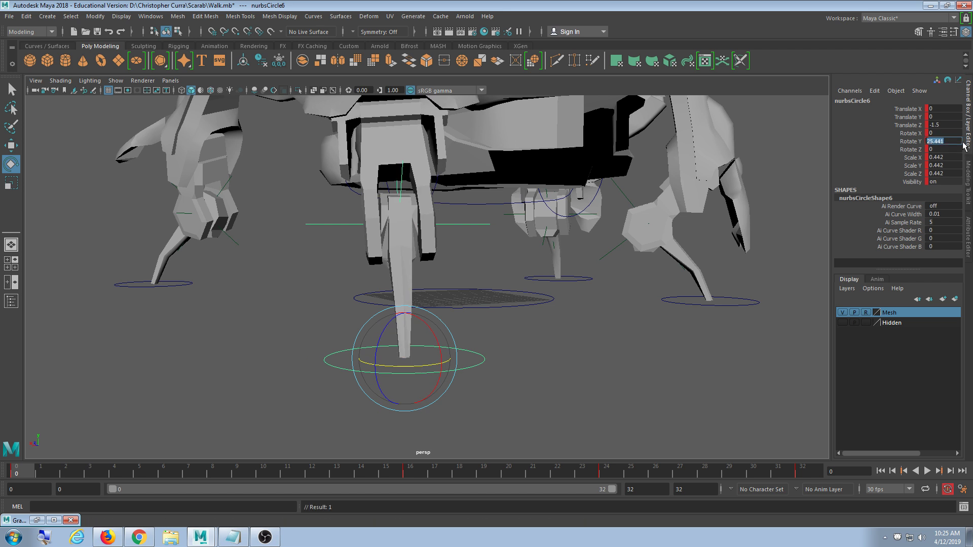
text(5)
key(Return)
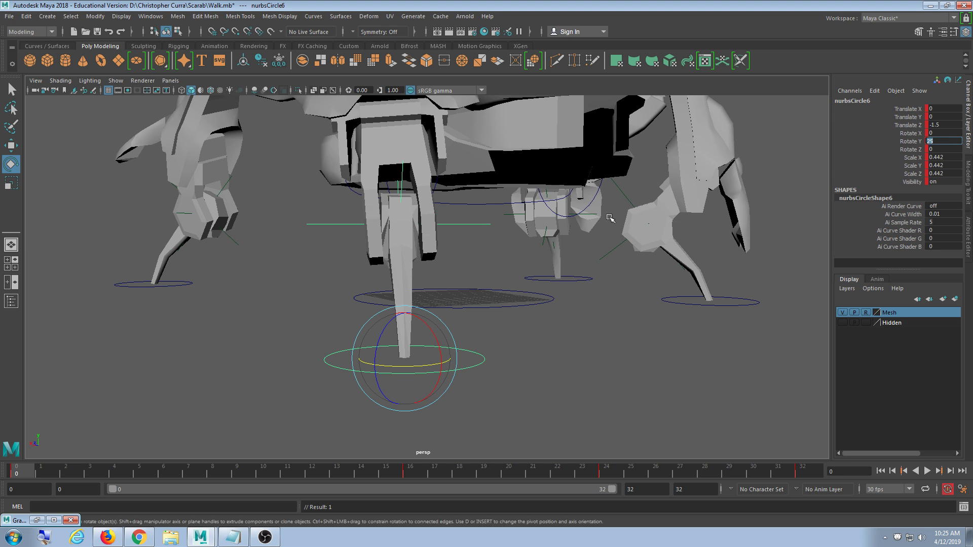
scroll(610, 218, down, 2)
key(alt+v)
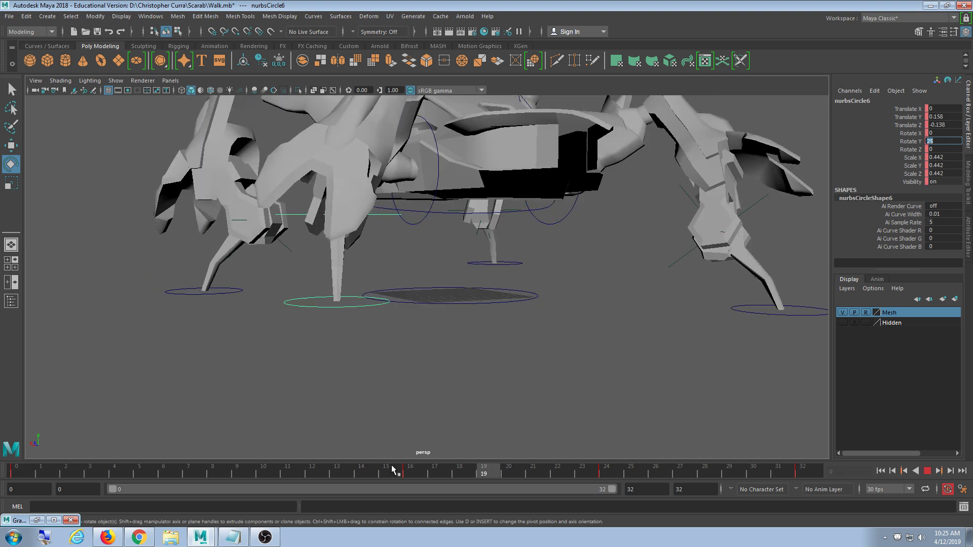
Try a Rotate Y of -5 on the front foot control at frame 16 and play back the walk.
drag(870, 459, 434, 504)
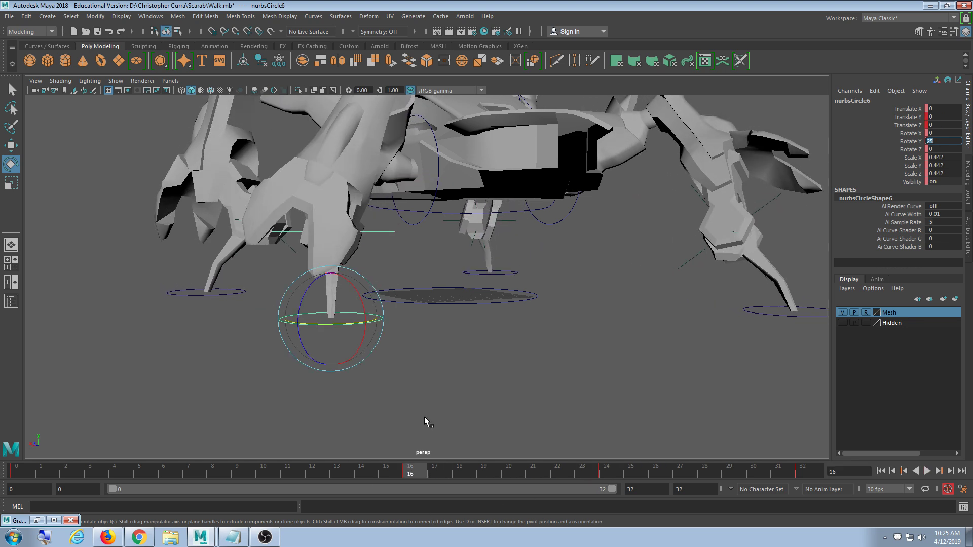
key(alt+v)
alt+drag(435, 362, 551, 359)
scroll(513, 370, up, 3)
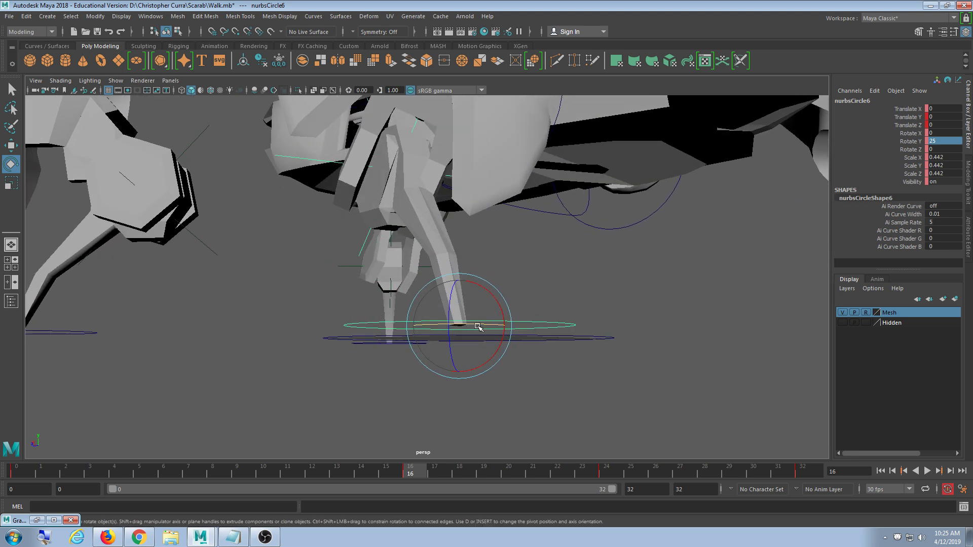
mouse_move(462, 326)
mouse_down()
mouse_move(445, 332)
mouse_move(458, 333)
mouse_move(453, 341)
mouse_up()
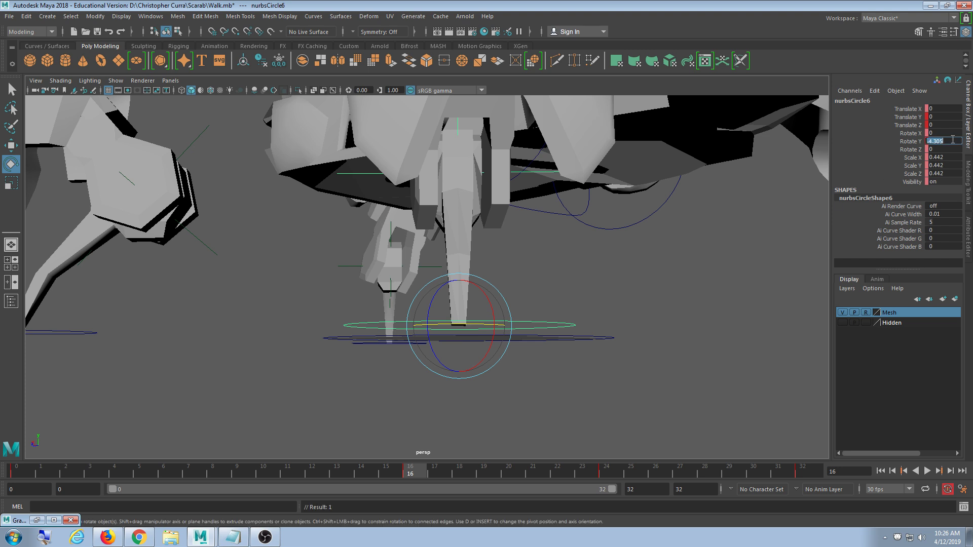
text(-5)
key(Return)
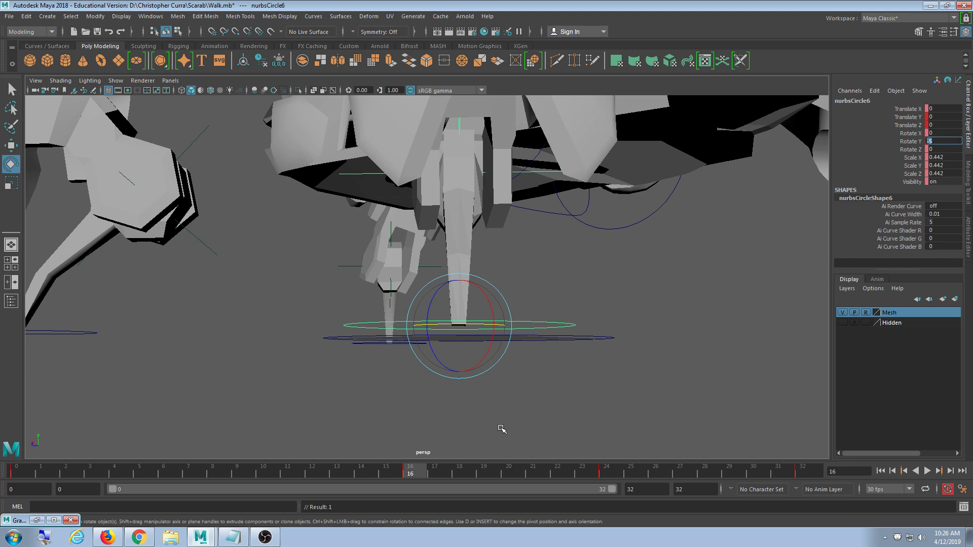
scroll(507, 420, down, 4)
alt+drag(582, 373, 559, 378)
key(alt+v)
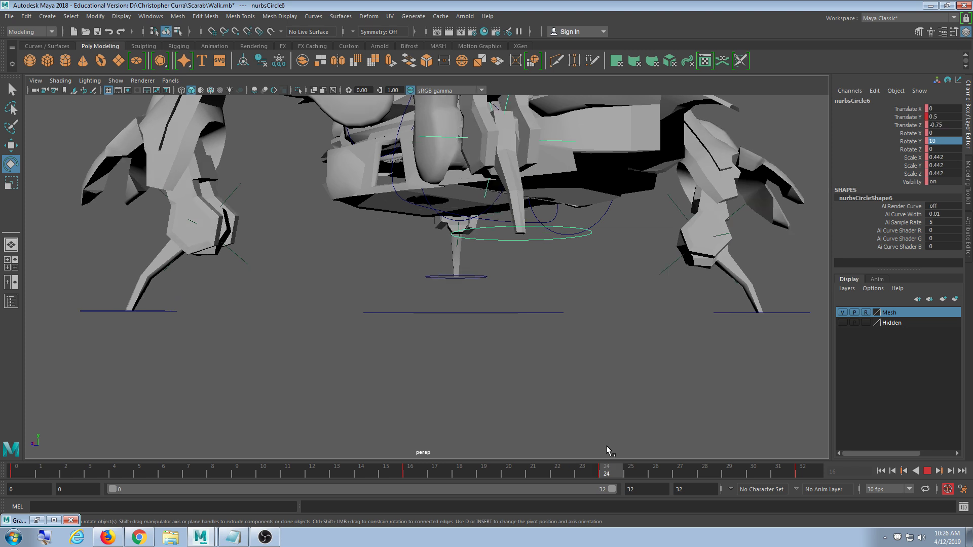
Set the front foot control's Rotate Y to 0 at frame 16 and key it.
click(415, 475)
mouse_move(528, 391)
alt+mouse_down()
mouse_move(520, 390)
mouse_move(529, 392)
alt+mouse_up()
scroll(528, 392, up, 3)
drag(441, 337, 444, 338)
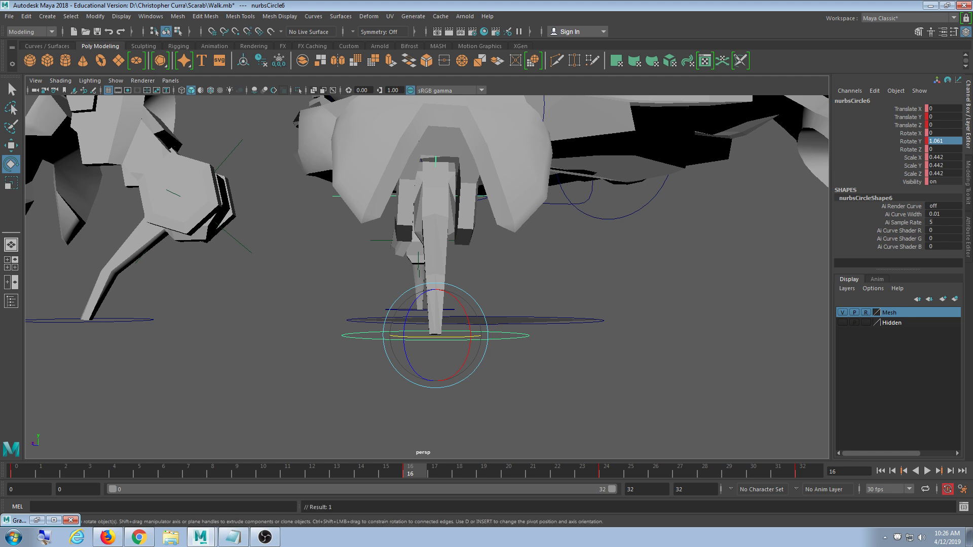
text(0)
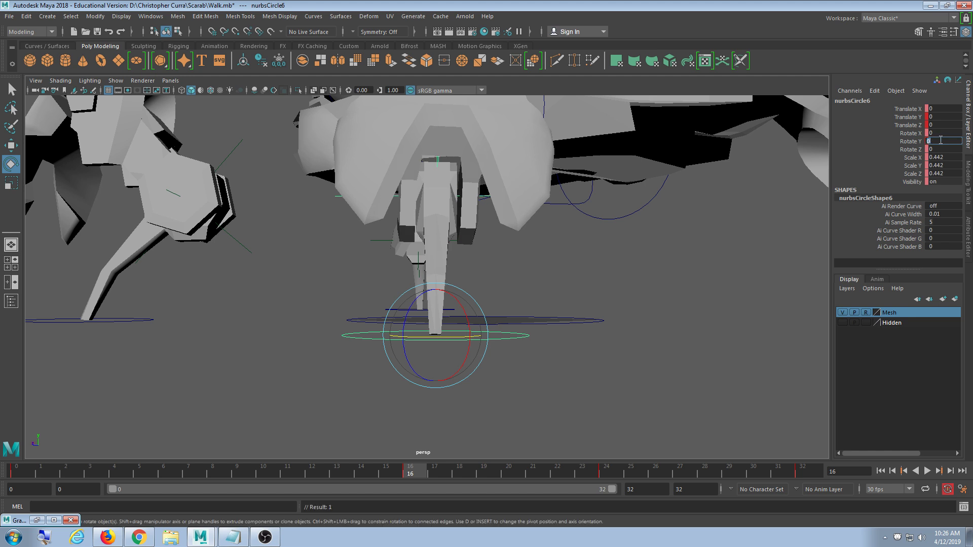
alt+drag(600, 230, 570, 263)
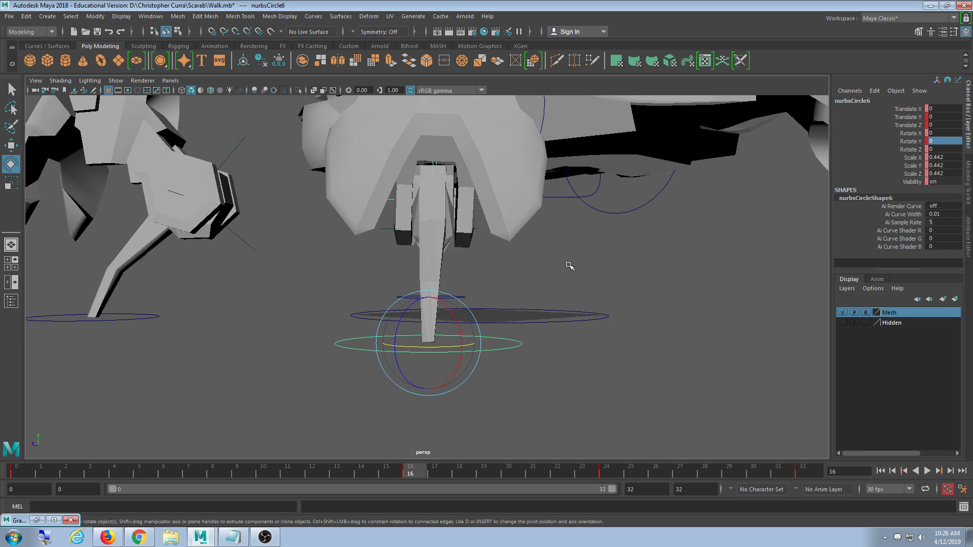
key(s)
Play back the walk cycle and examine the front leg's motion from several angles.
key(alt+v)
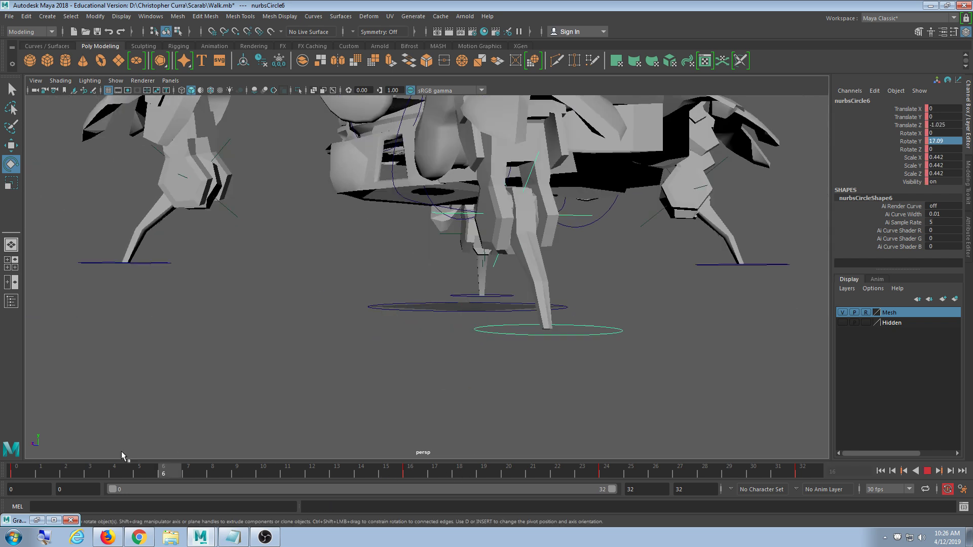
key(alt+v)
alt+drag(576, 337, 534, 372)
key(alt+v)
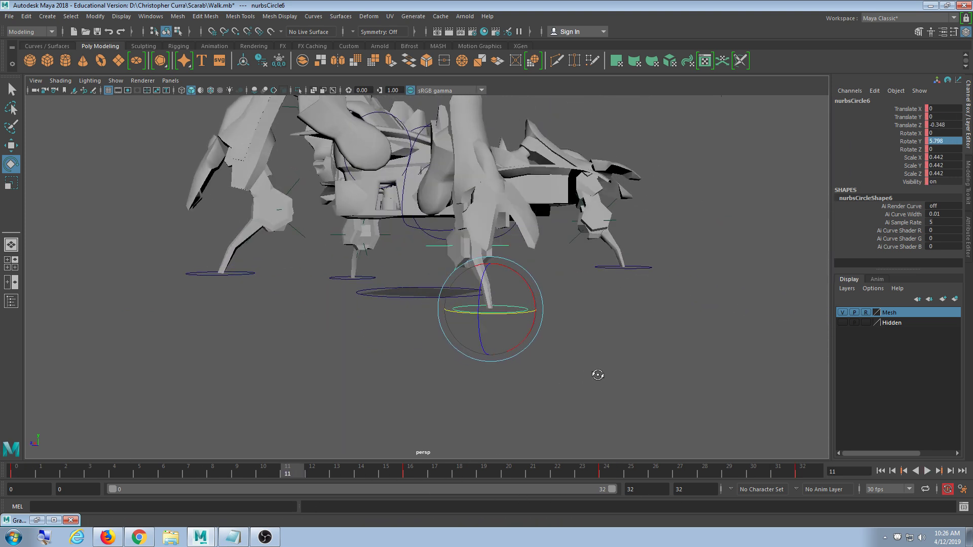
key(alt+v)
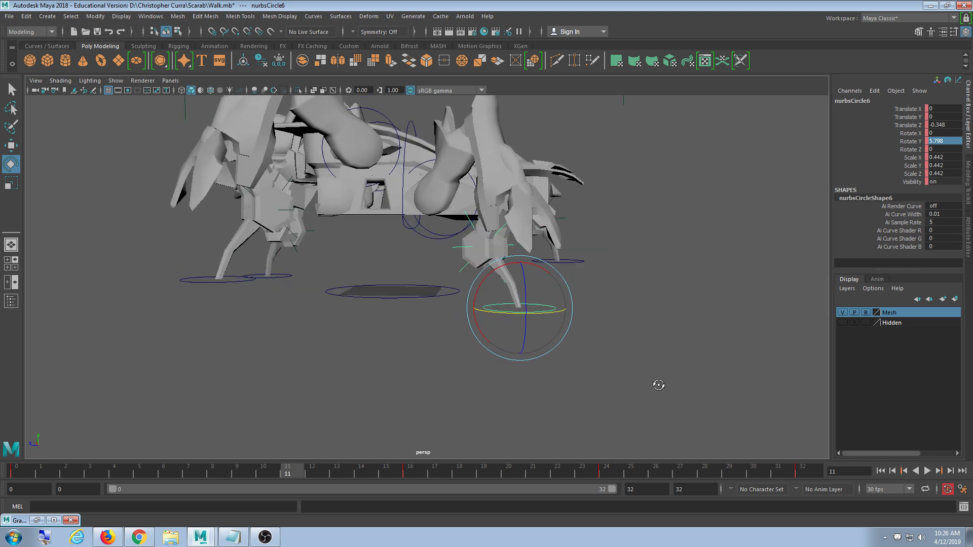
click(927, 471)
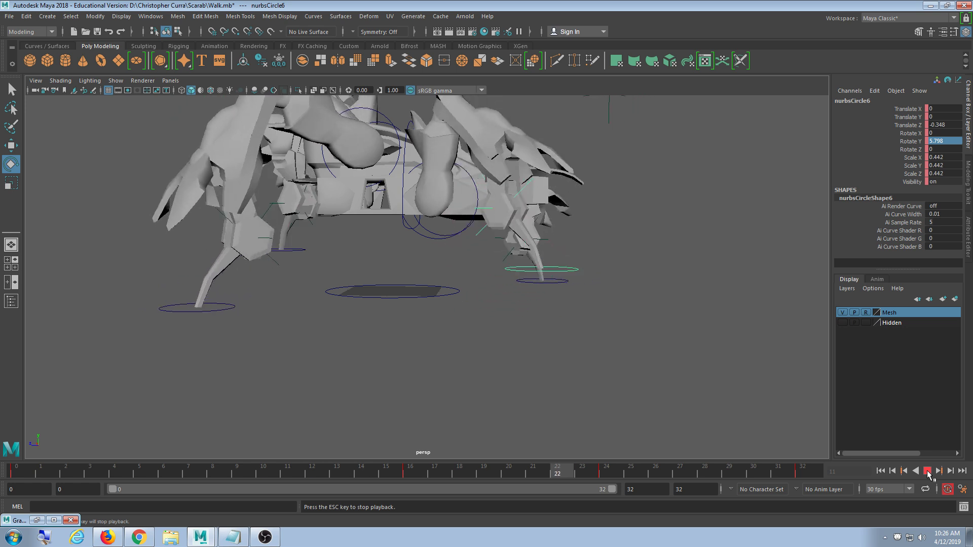
click(928, 471)
Set the Rotate Y of the foot control nurbsCircle4 to -25 at frame 16.
alt+drag(719, 331, 552, 378)
drag(553, 378, 559, 437)
click(422, 476)
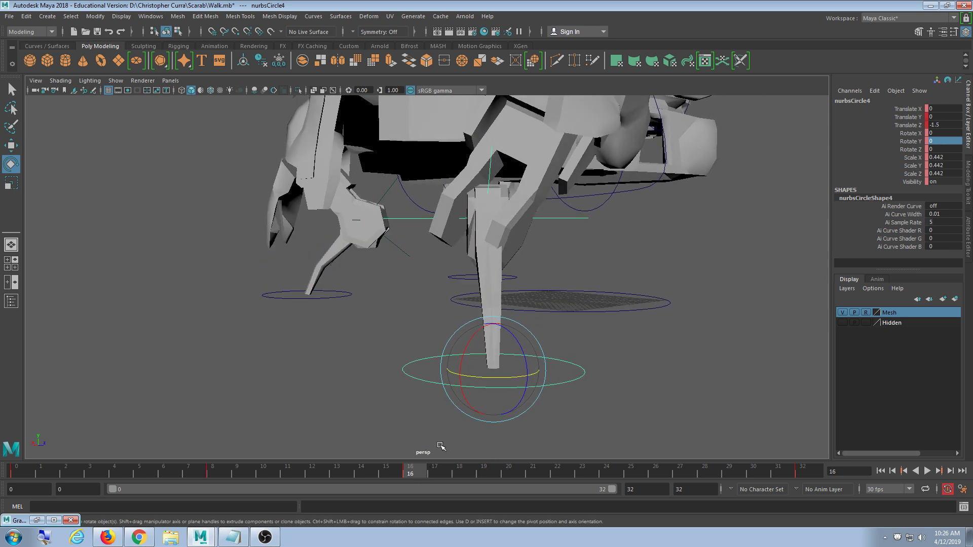
drag(576, 373, 551, 381)
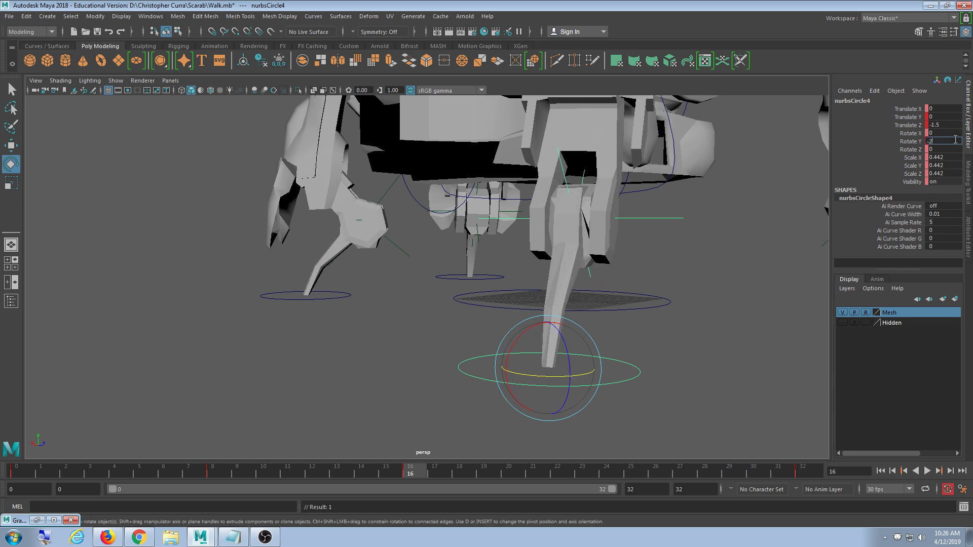
click(955, 139)
text(-25)
key(Return)
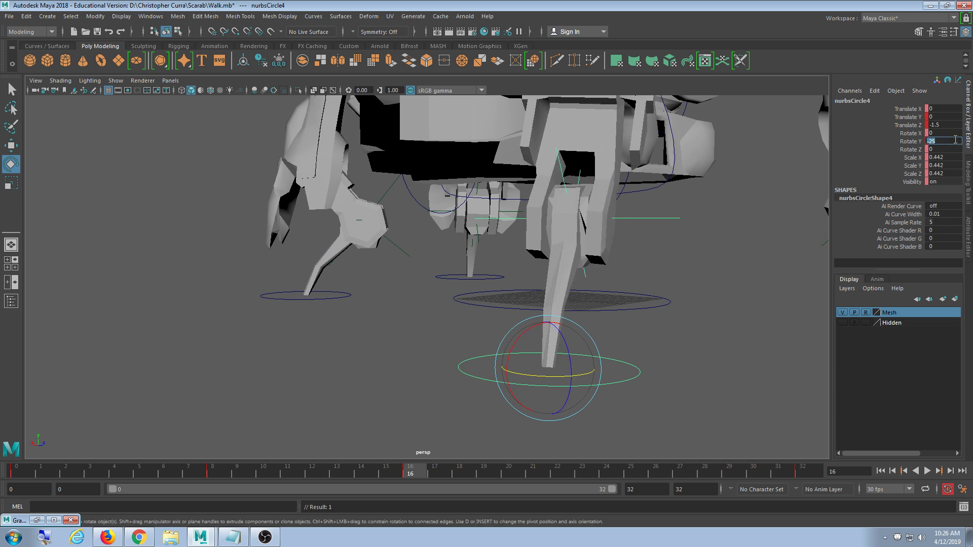
Compare the orientation of the nurbsCircle4 foot at frames 32 and 0.
click(809, 474)
alt+drag(719, 430, 692, 423)
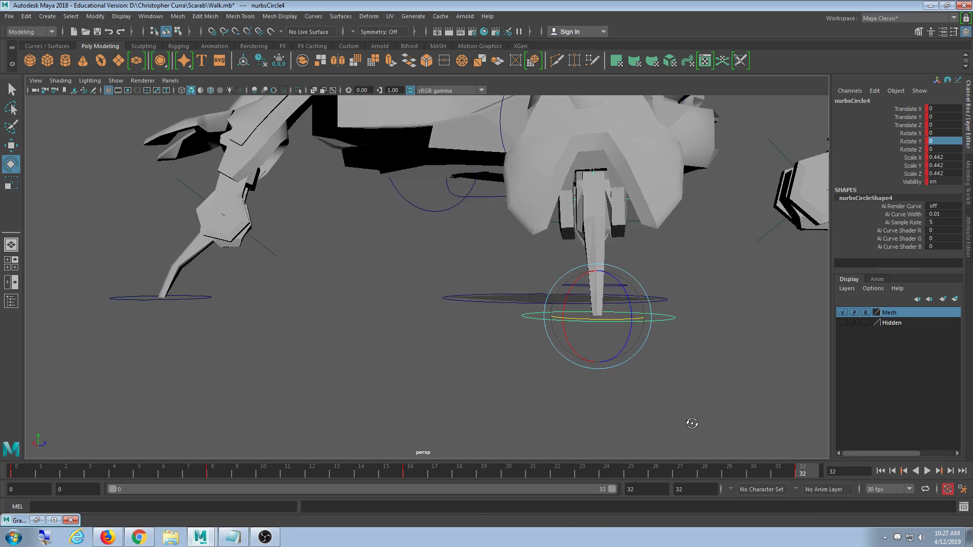
drag(708, 469, 3, 466)
scroll(680, 390, down, 5)
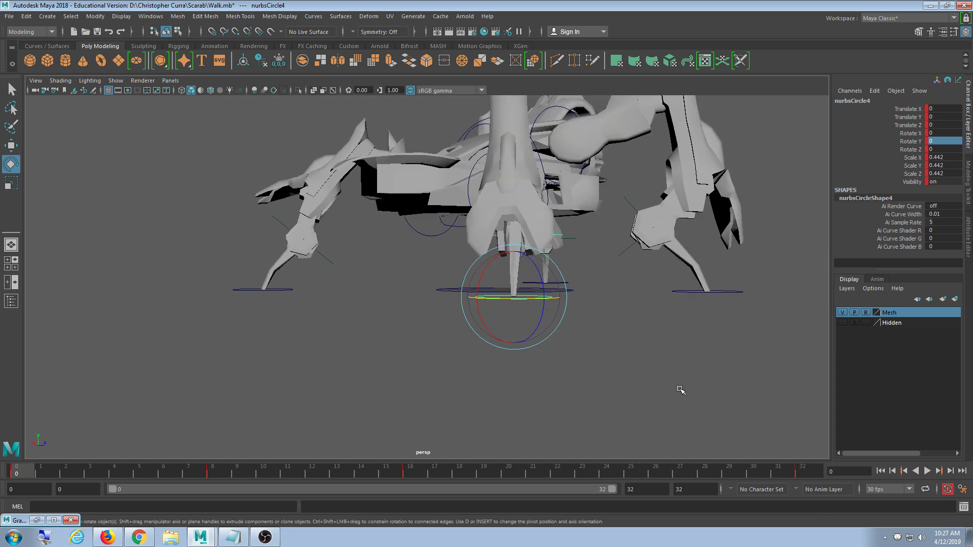
Select the foot control nurbsCircle5 and rotate it about 21 degrees around its Y axis at frame 16.
alt+drag(680, 389, 354, 399)
click(542, 345)
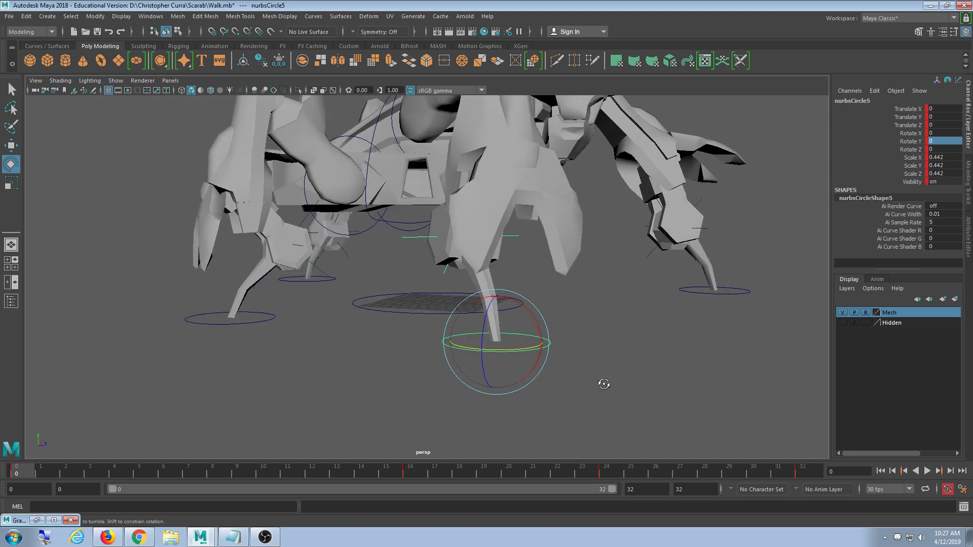
alt+drag(603, 384, 603, 383)
drag(439, 472, 244, 472)
alt+drag(473, 360, 438, 362)
drag(268, 474, 409, 472)
alt+drag(548, 404, 518, 406)
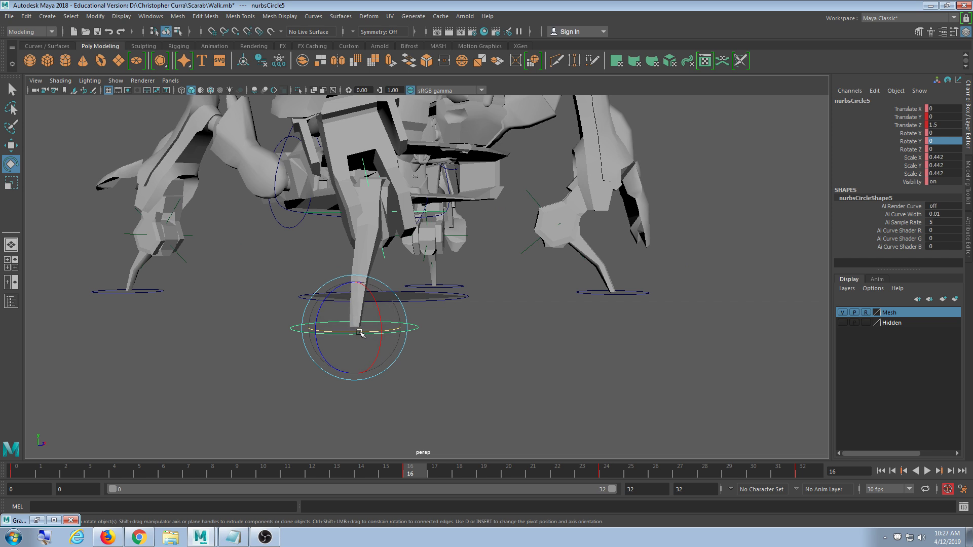
drag(360, 332, 376, 330)
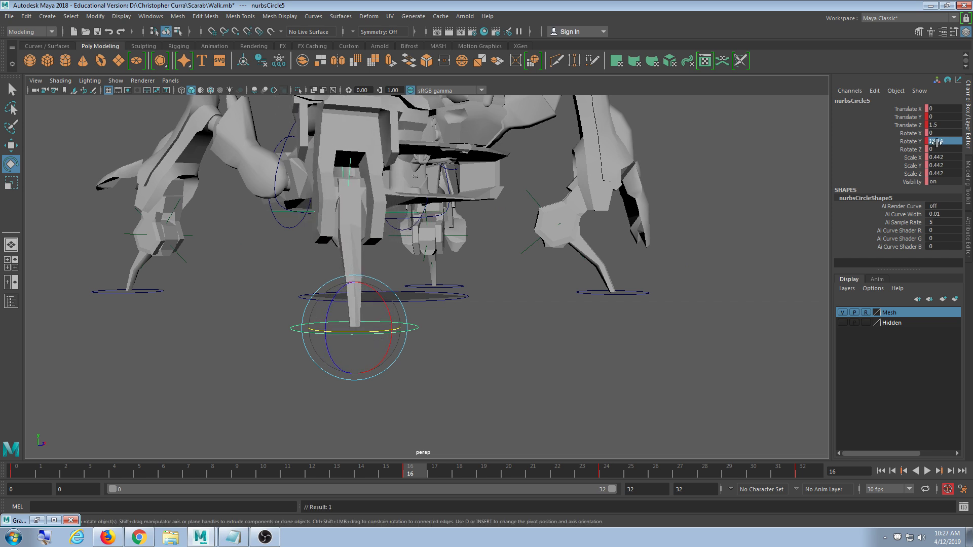
alt+drag(689, 269, 669, 272)
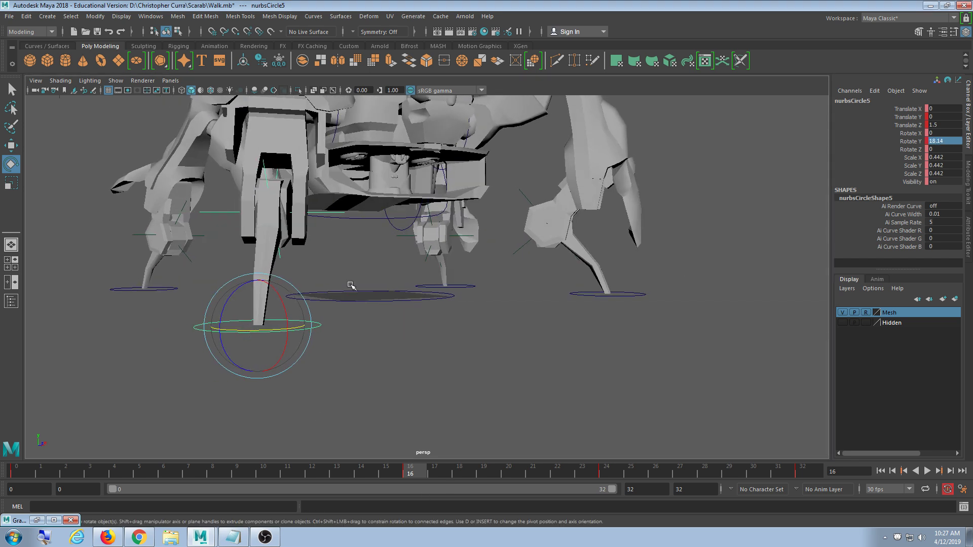
drag(275, 329, 265, 330)
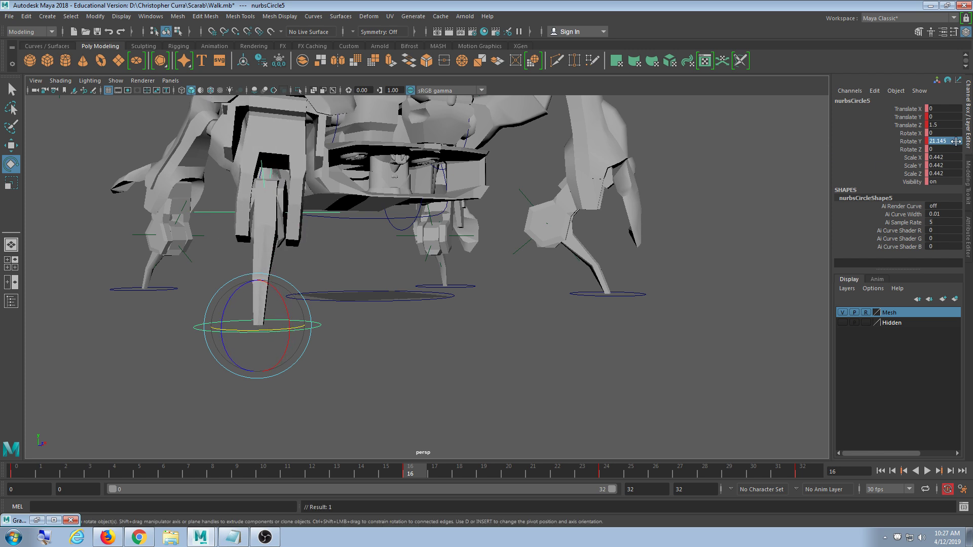
key(Return)
Select the foot control nurbsCircle7 and set its Rotate Y to -20 at frame 0.
mouse_move(620, 269)
alt+mouse_down()
mouse_move(608, 271)
mouse_move(619, 271)
alt+mouse_up()
drag(404, 469, 16, 469)
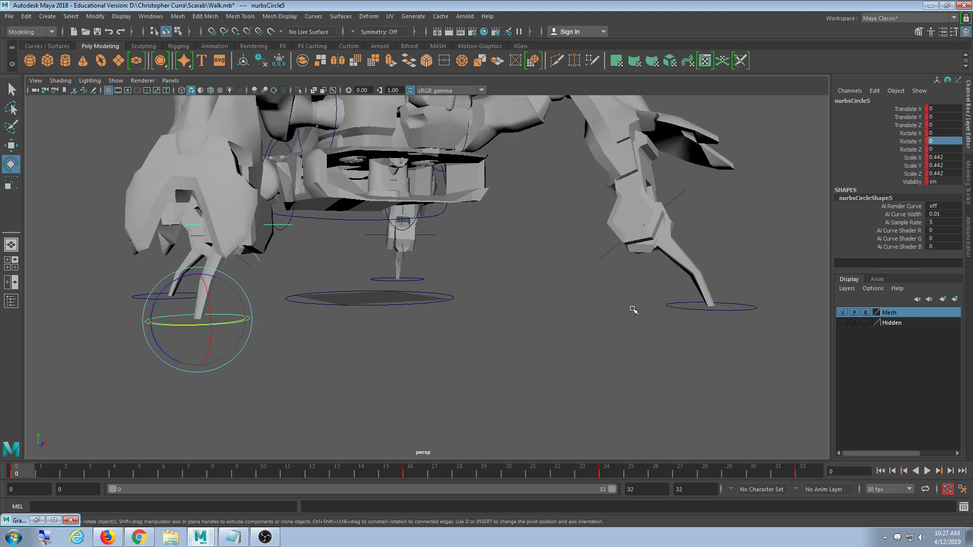
alt+drag(632, 308, 545, 311)
click(337, 334)
key(alt+v)
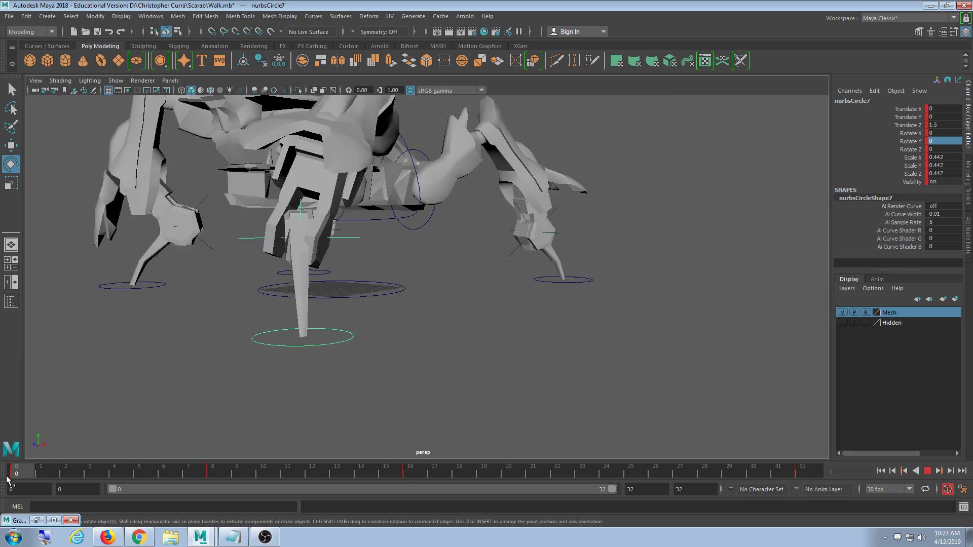
drag(381, 472, 17, 471)
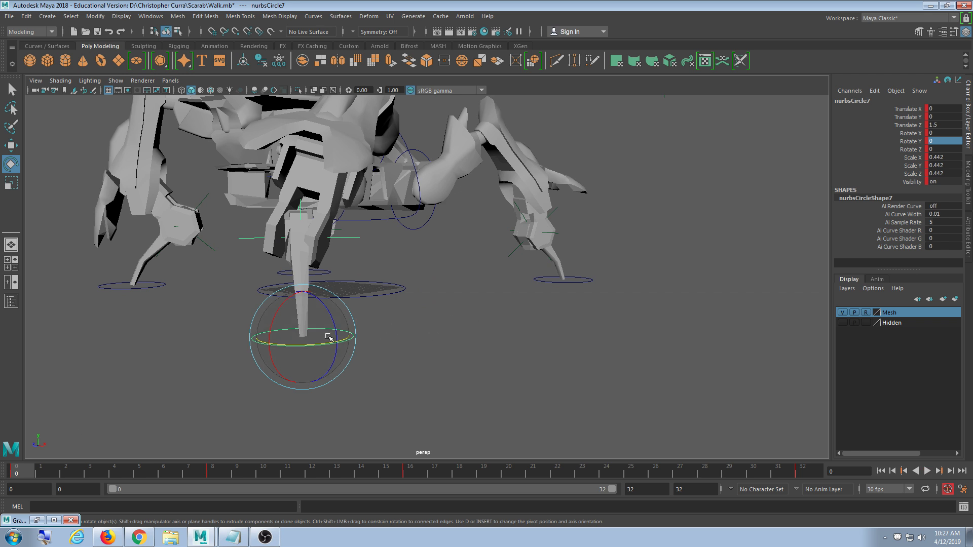
drag(329, 343, 313, 347)
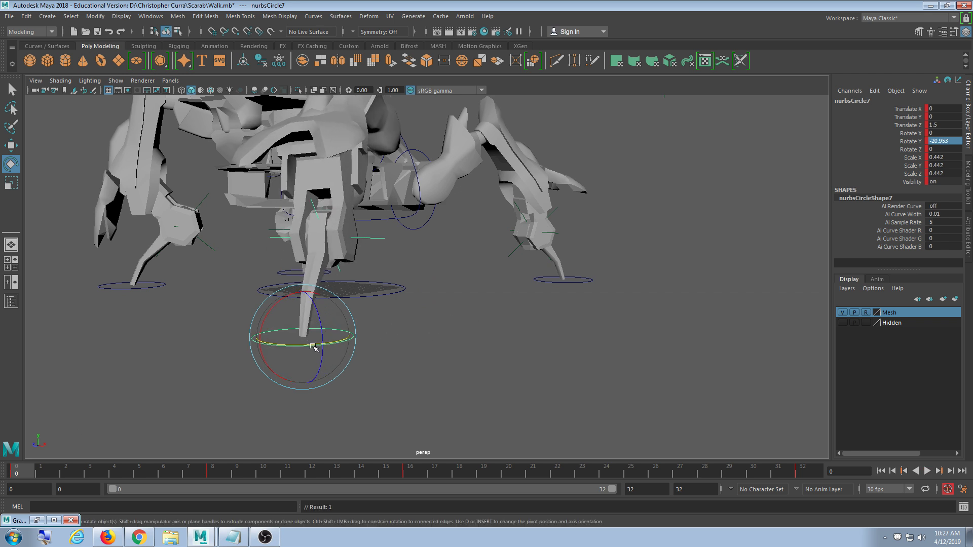
click(947, 142)
text(-20)
key(Return)
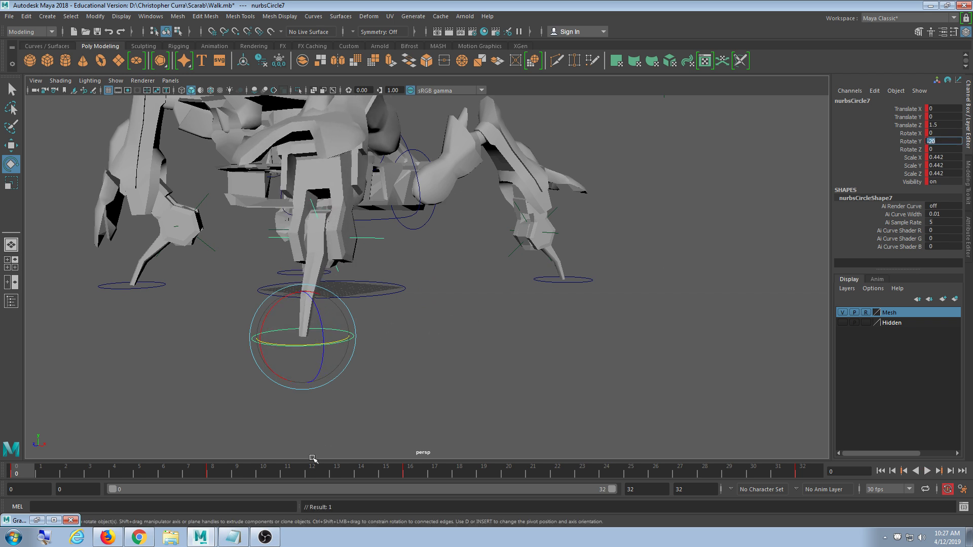
Set the nurbsCircle7 foot control's Rotate Y to -20 at frame 32.
drag(110, 471, 851, 482)
alt+drag(455, 378, 486, 373)
drag(395, 330, 376, 325)
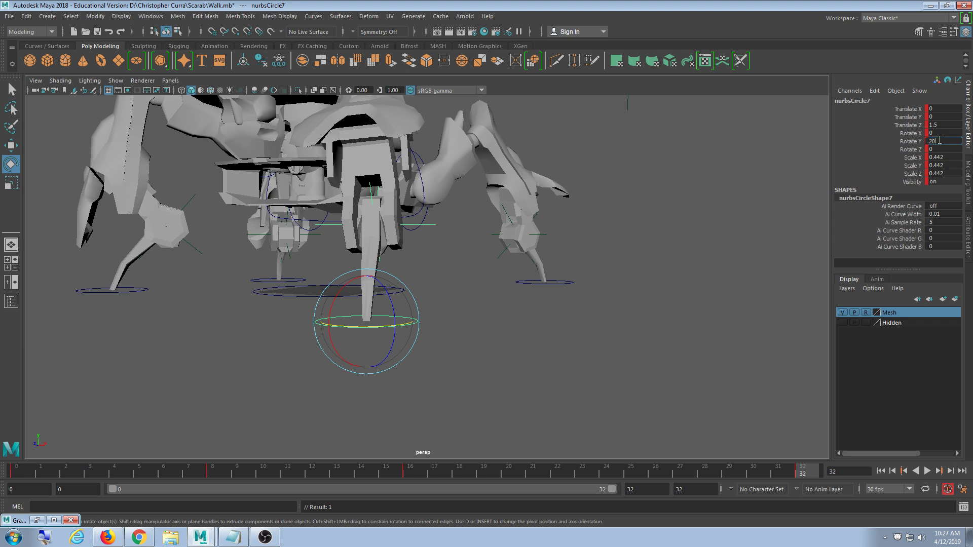
key(Return)
Set the nurbsCircle7 foot control's Rotate Y to 0 at frame 16 and inspect the whole robot.
drag(202, 470, 412, 474)
alt+drag(517, 354, 503, 351)
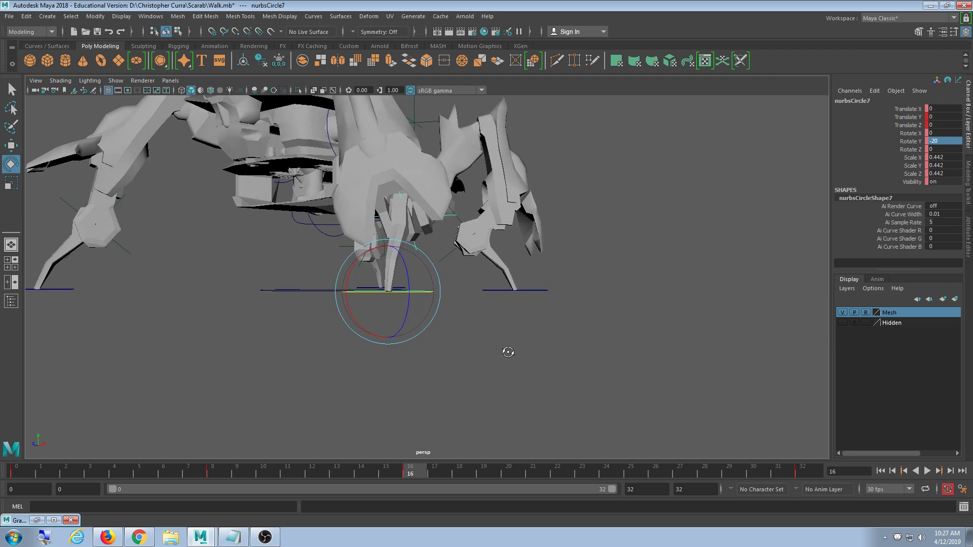
drag(390, 292, 408, 293)
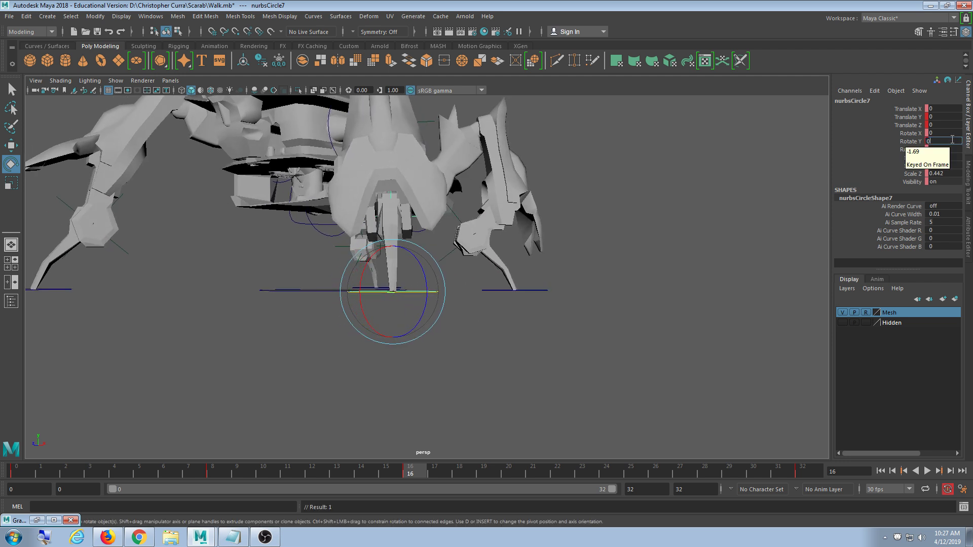
click(952, 139)
text(0)
key(Return)
alt+drag(446, 358, 607, 312)
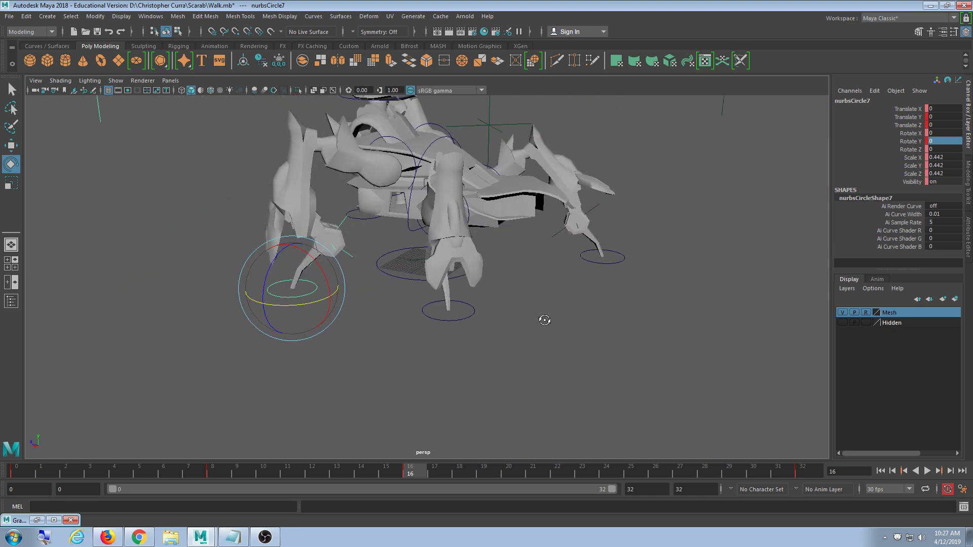
alt+drag(544, 319, 561, 355)
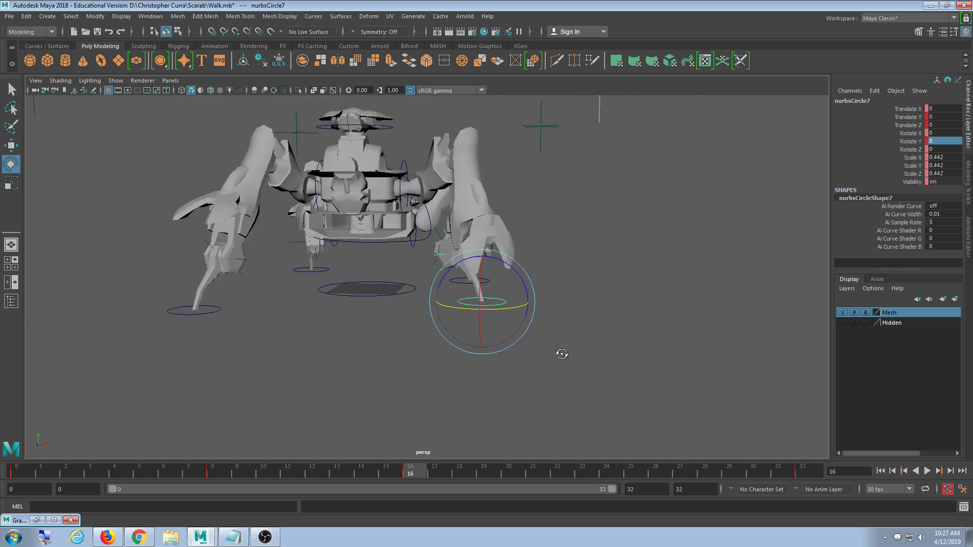
Play the walk cycle and examine the leg motion from several sides of the robot.
alt+drag(424, 355, 487, 385)
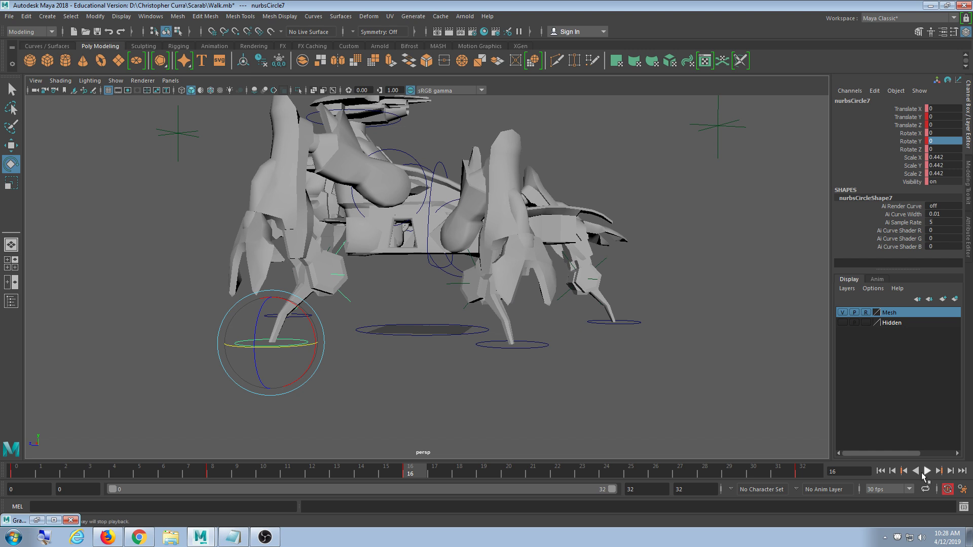
click(923, 473)
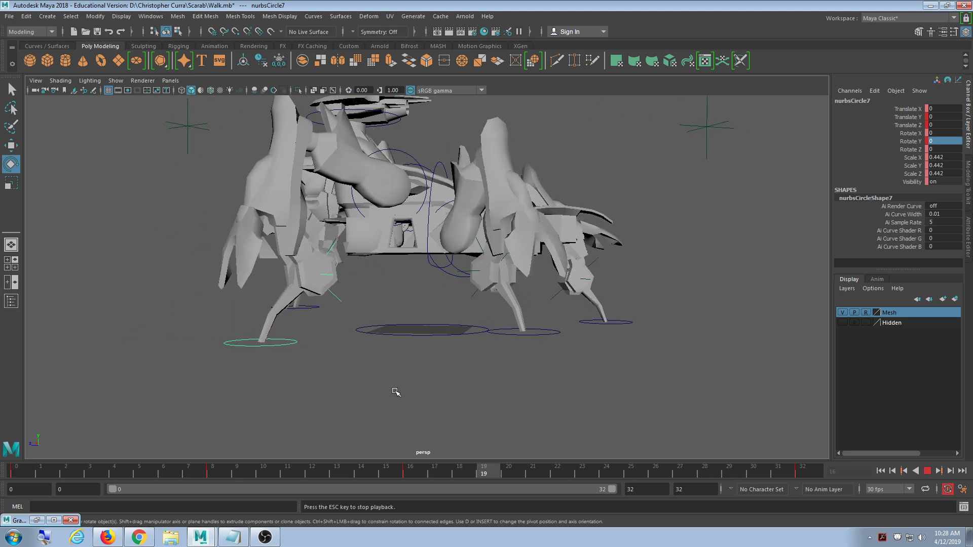
alt+drag(396, 392, 497, 345)
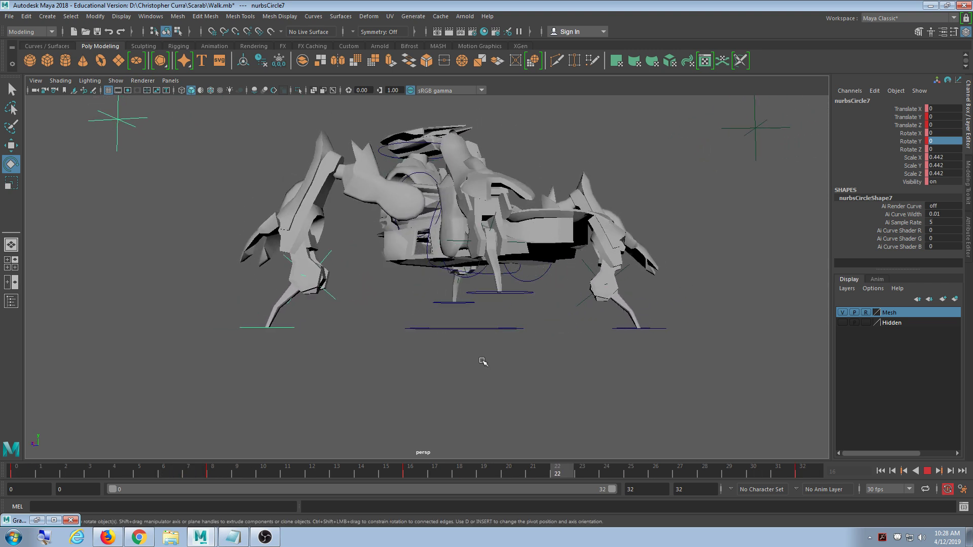
mouse_move(374, 329)
alt+mouse_down()
mouse_move(504, 329)
mouse_move(358, 337)
mouse_move(387, 340)
alt+mouse_up()
scroll(393, 341, down, 3)
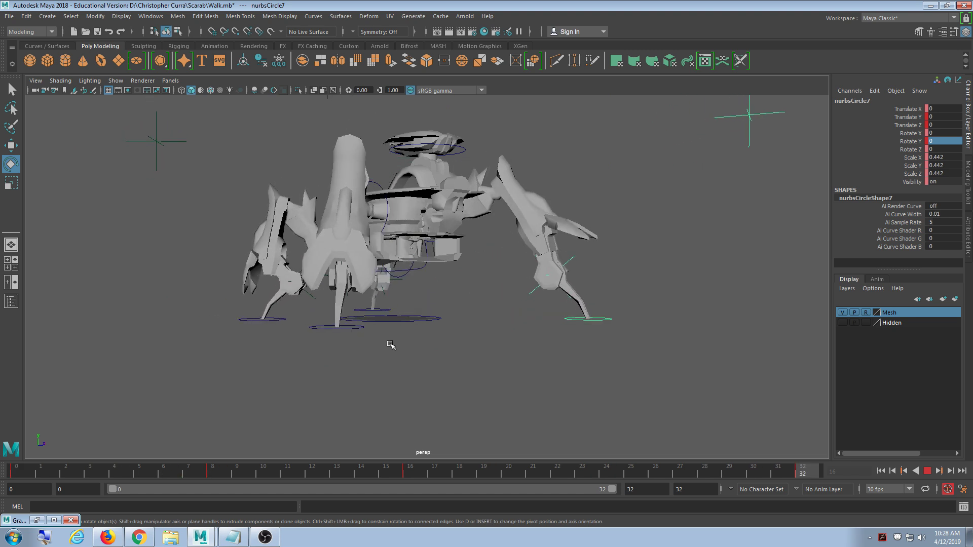
alt+drag(379, 353, 432, 342)
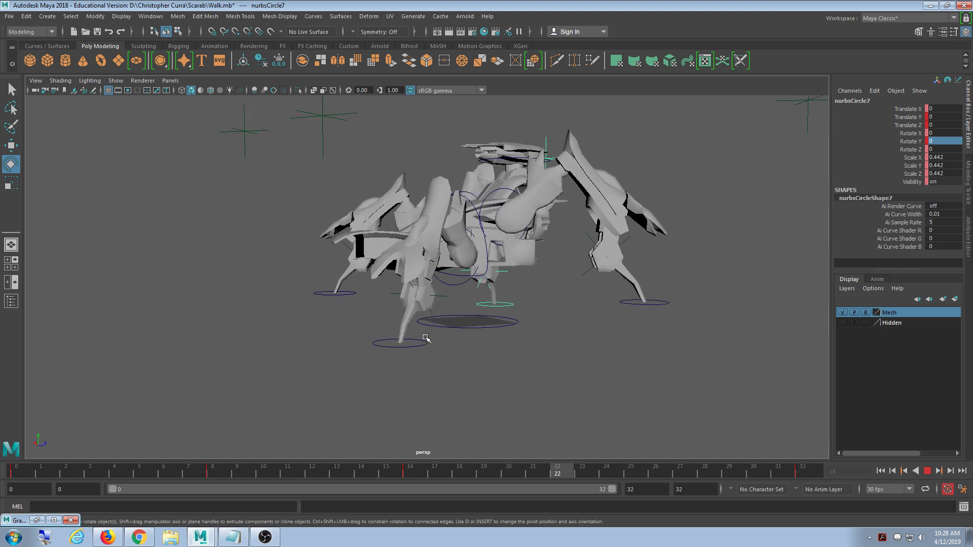
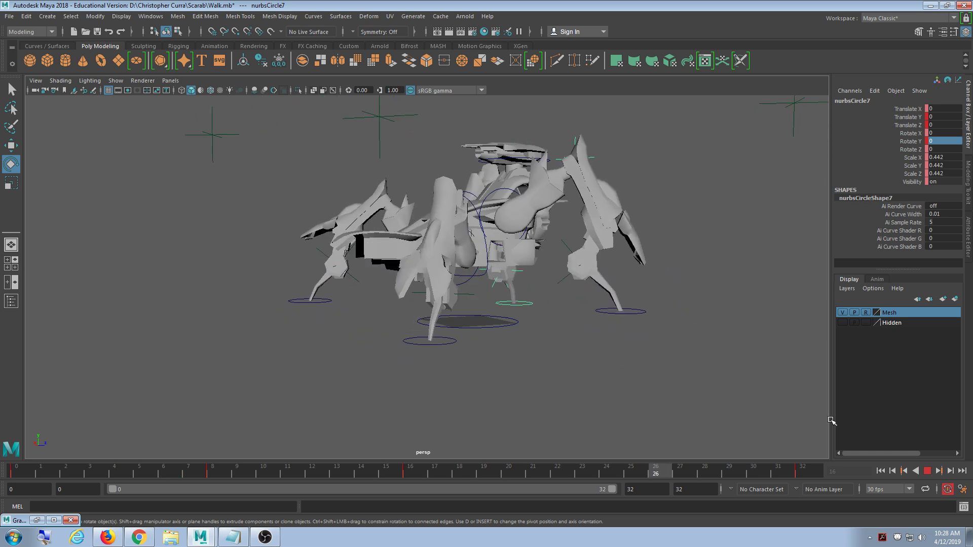
key(Escape)
click(496, 420)
alt+drag(496, 420, 424, 363)
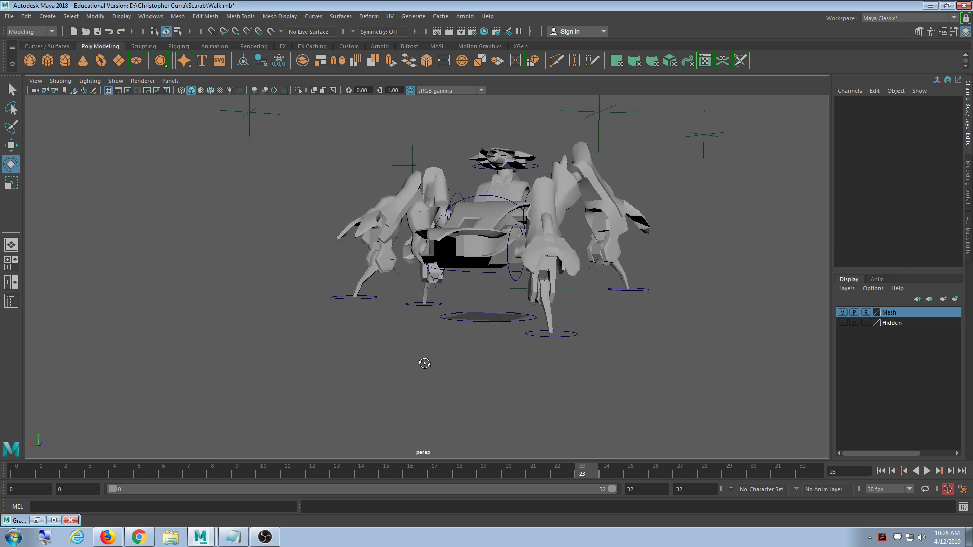
alt+drag(486, 364, 474, 348)
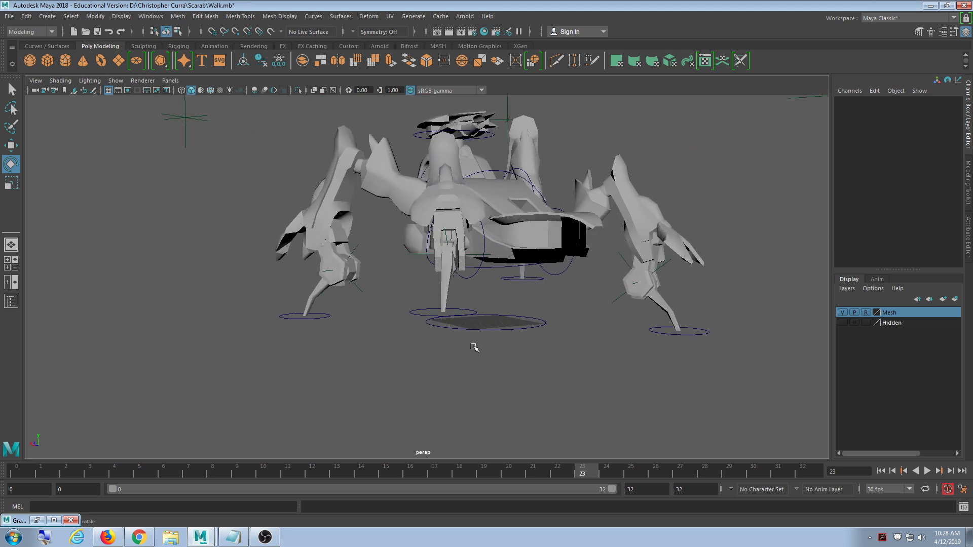
Play the stride with the foot control nurbsCircle6 selected and examine its pose at frame 24 with the Rotate tool active.
click(427, 316)
key(alt+v)
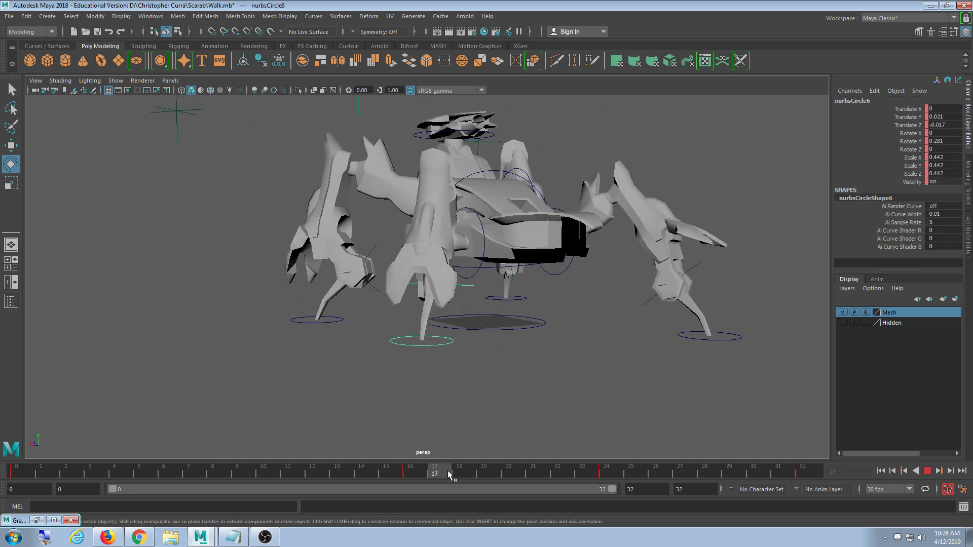
drag(448, 471, 632, 472)
alt+drag(628, 450, 621, 406)
scroll(696, 422, up, 1)
click(615, 470)
mouse_move(607, 468)
mouse_down()
mouse_move(393, 492)
mouse_move(603, 478)
mouse_up()
key(w)
key(e)
alt+drag(581, 337, 486, 341)
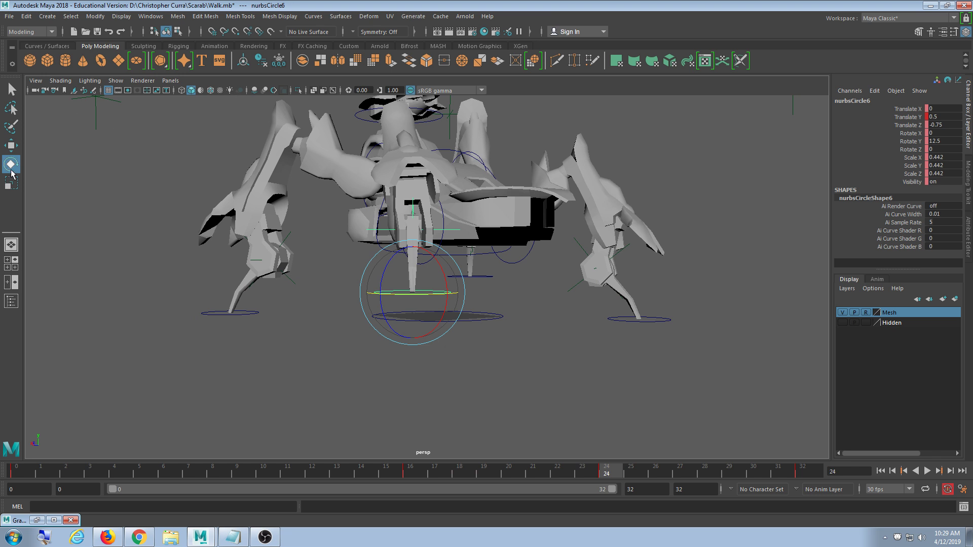
Review the Rotate tool's axis orientation options in its settings and close them.
double_click(9, 166)
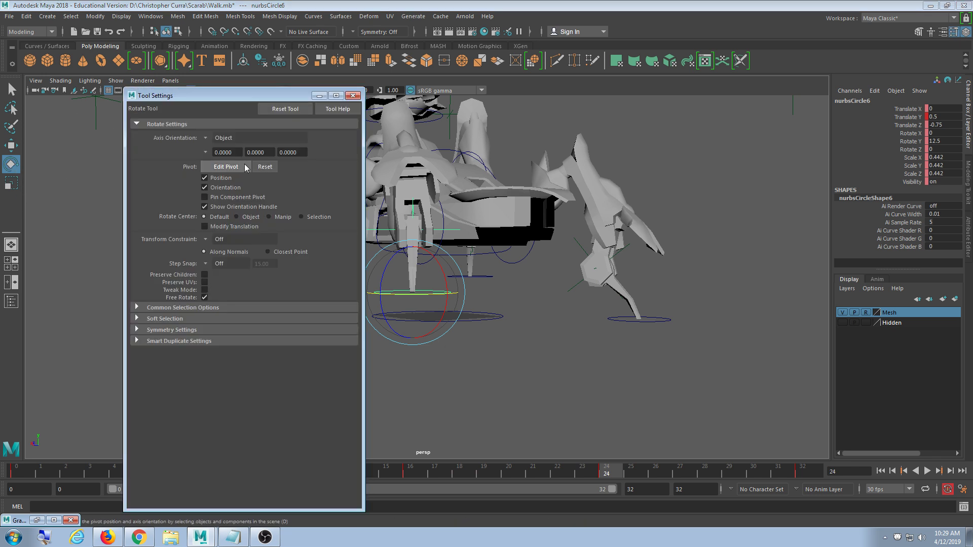
drag(228, 95, 179, 68)
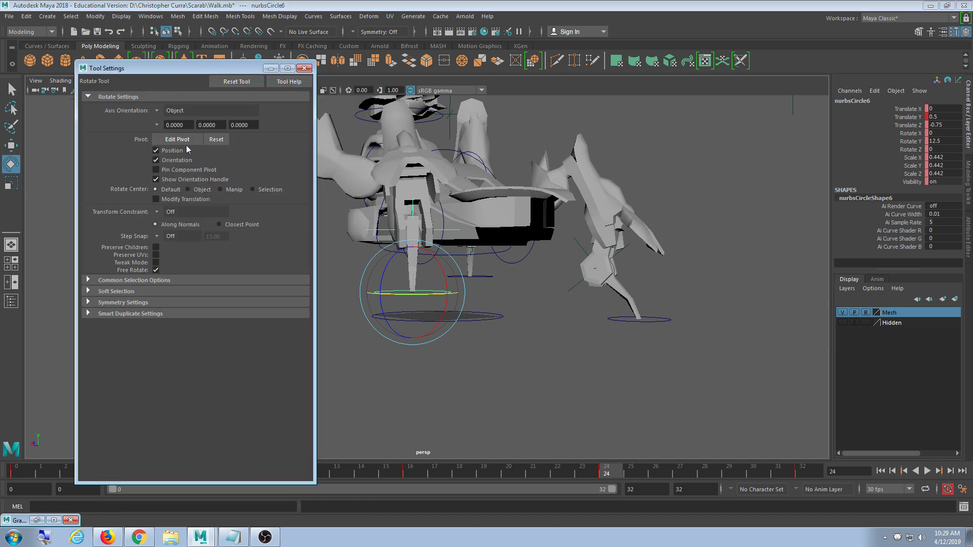
click(160, 111)
click(174, 124)
click(173, 113)
click(171, 116)
click(305, 69)
Try to tilt the nurbsCircle6 foot control freely at frame 24, and undo the rotation.
alt+drag(500, 313, 592, 304)
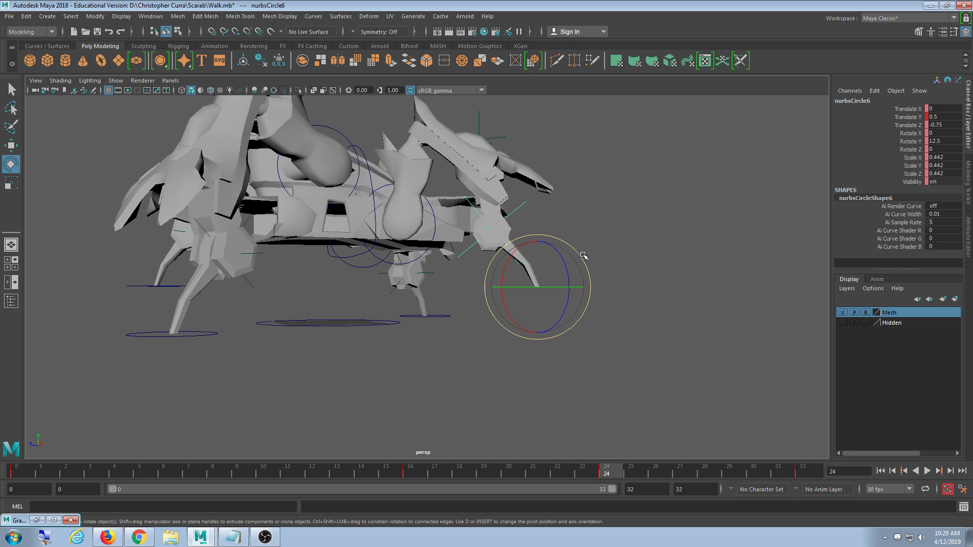
drag(583, 256, 577, 287)
key(ctrl+z)
Play the walk cycle to check the nurbsCircle6 leg's motion and return to frame 24.
mouse_move(652, 357)
alt+mouse_down()
mouse_move(620, 355)
mouse_move(636, 358)
alt+mouse_up()
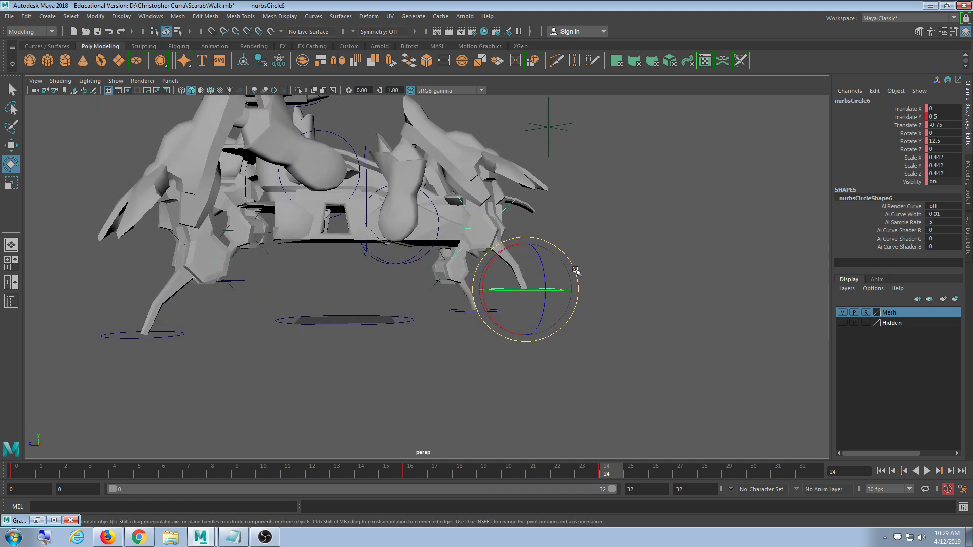
click(926, 471)
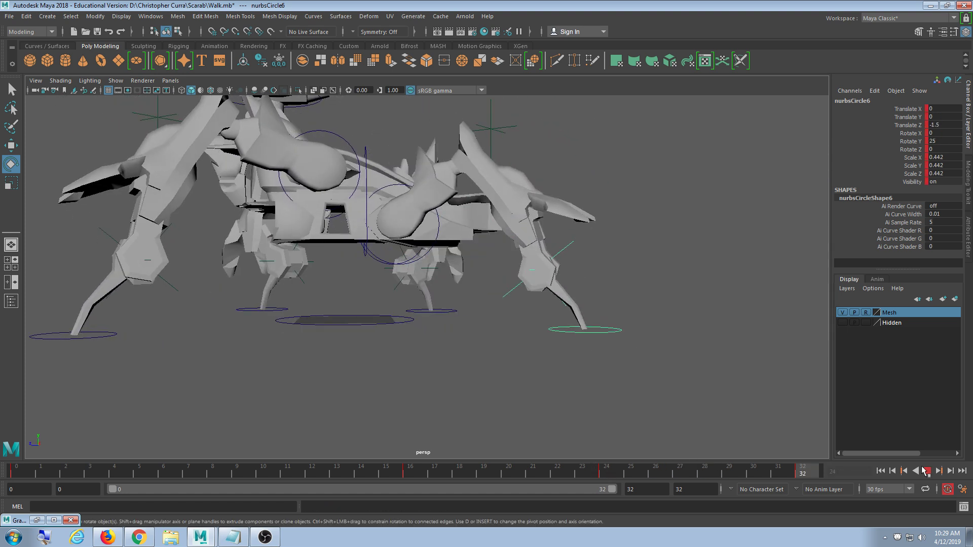
drag(735, 474, 603, 470)
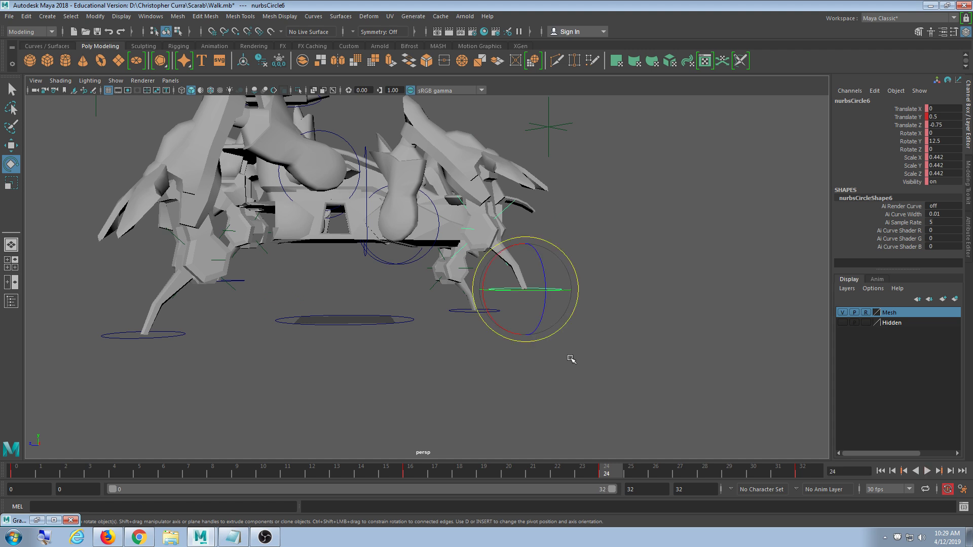
Dismiss the updater window, try tilting nurbsCircle6 to about -37, 6, -23 degrees at frame 24, preview it, and undo the rotation.
alt+drag(570, 263, 671, 285)
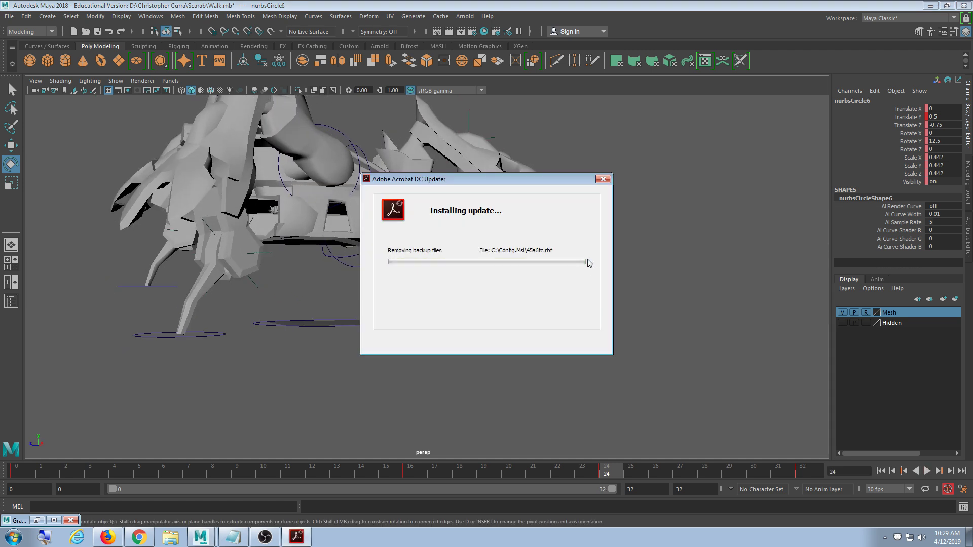
click(603, 179)
drag(574, 247, 604, 340)
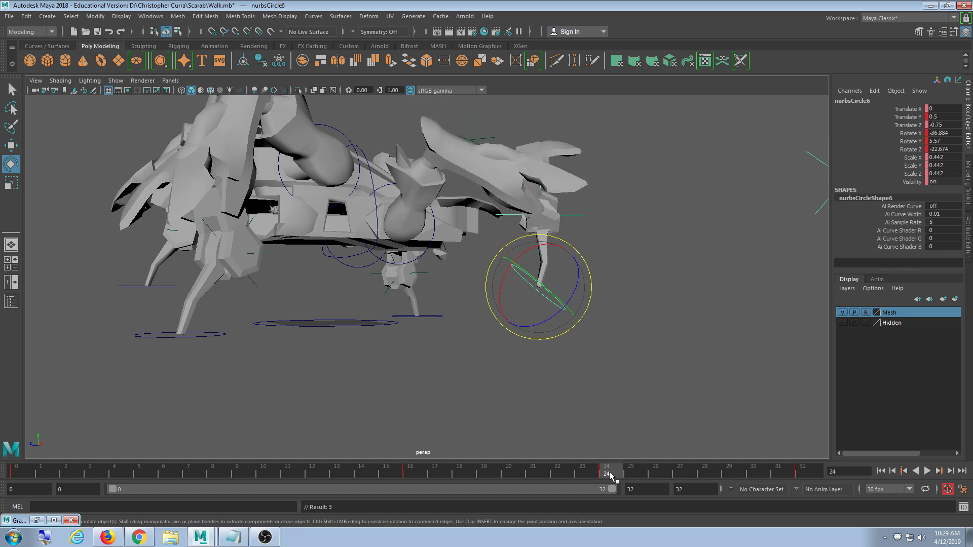
mouse_move(611, 476)
mouse_down()
mouse_move(446, 482)
mouse_move(839, 472)
mouse_move(314, 483)
mouse_move(549, 478)
mouse_move(406, 511)
mouse_move(555, 496)
mouse_up()
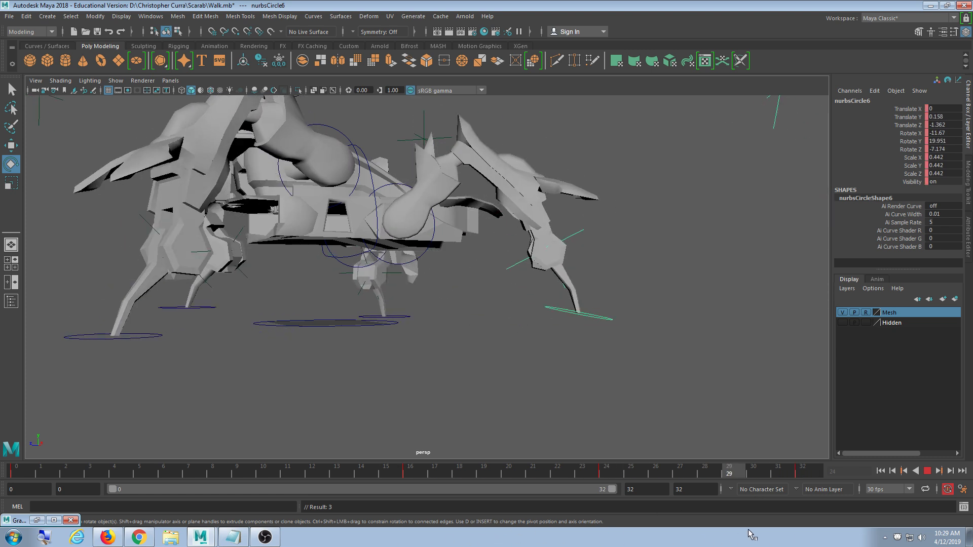
key(alt+v)
key(ctrl+z)
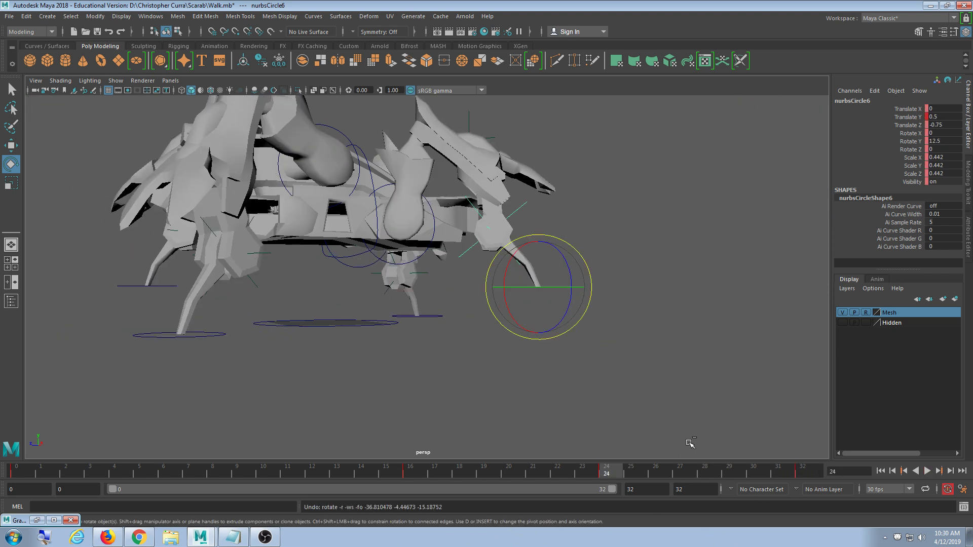
Try tilting nurbsCircle6 to about -40, -2, -19 degrees at frame 20, preview the walk, and undo the rotation.
drag(606, 472, 511, 479)
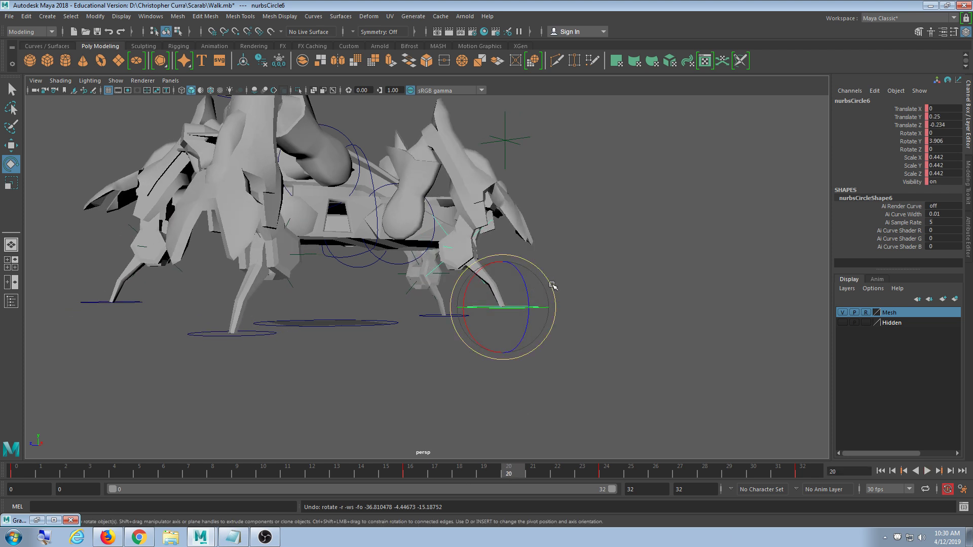
drag(552, 285, 554, 324)
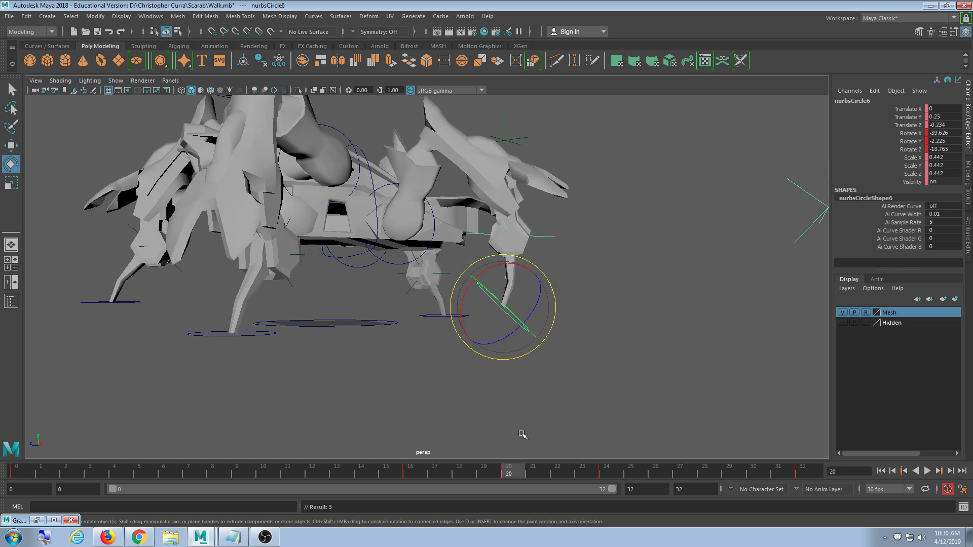
key(alt+v)
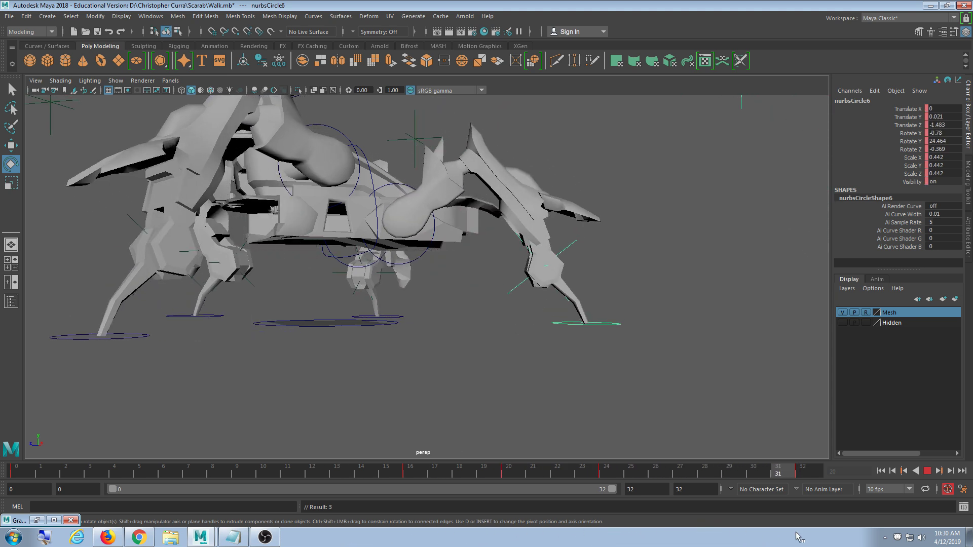
click(929, 470)
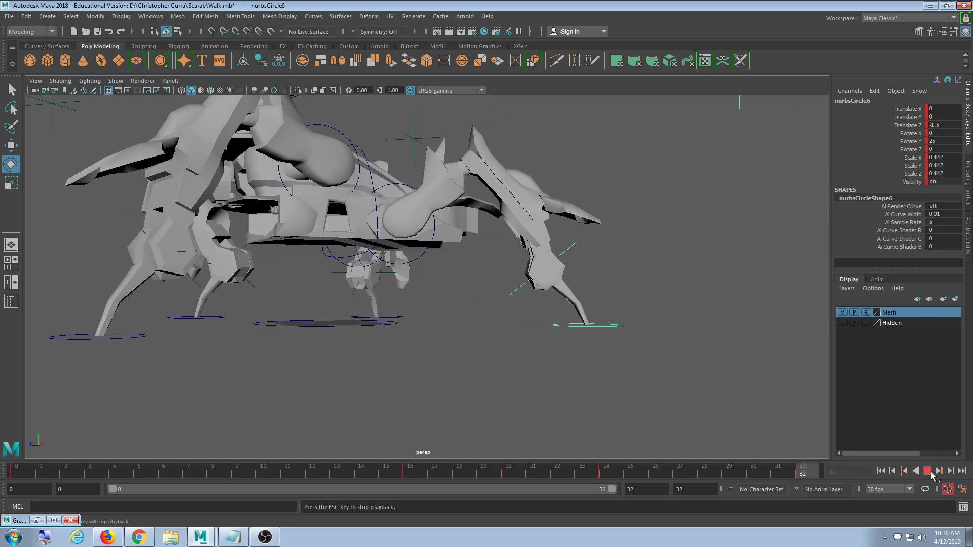
click(930, 471)
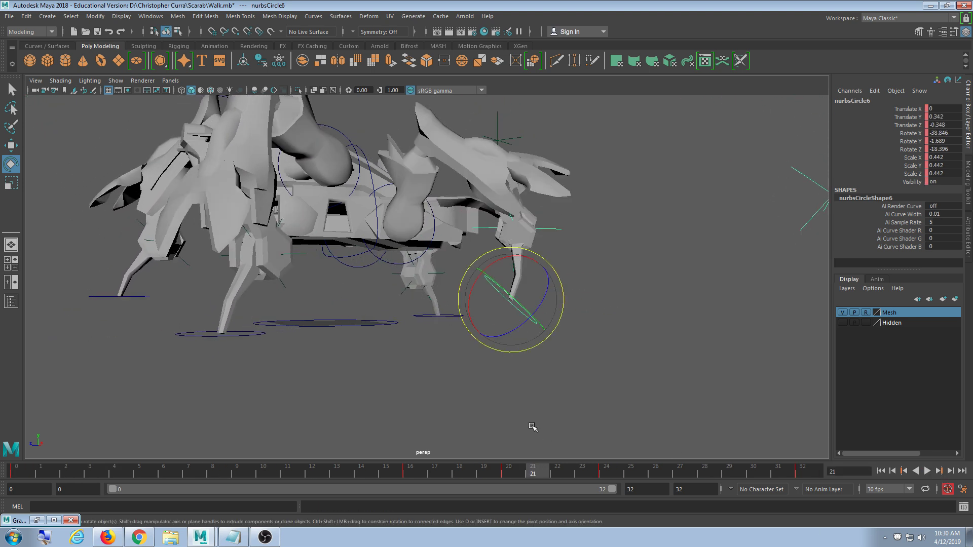
drag(526, 471, 402, 473)
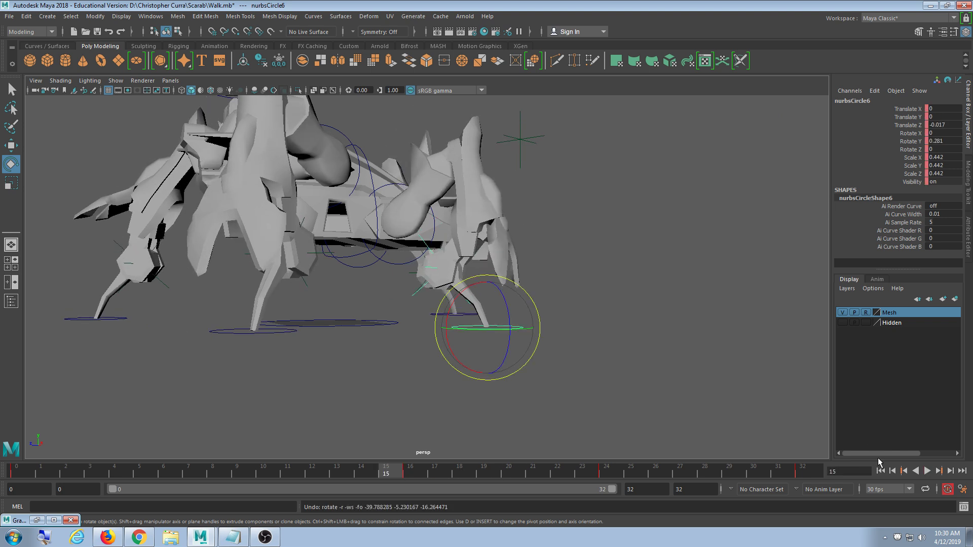
Play the walk cycle backward and forward, and return to frame 20 to check the lifted foot.
click(926, 471)
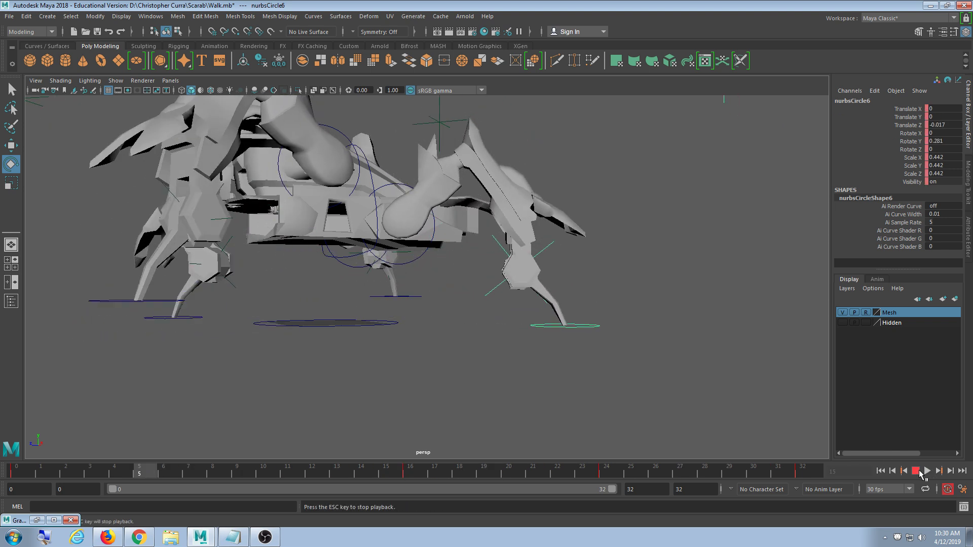
click(919, 471)
click(927, 471)
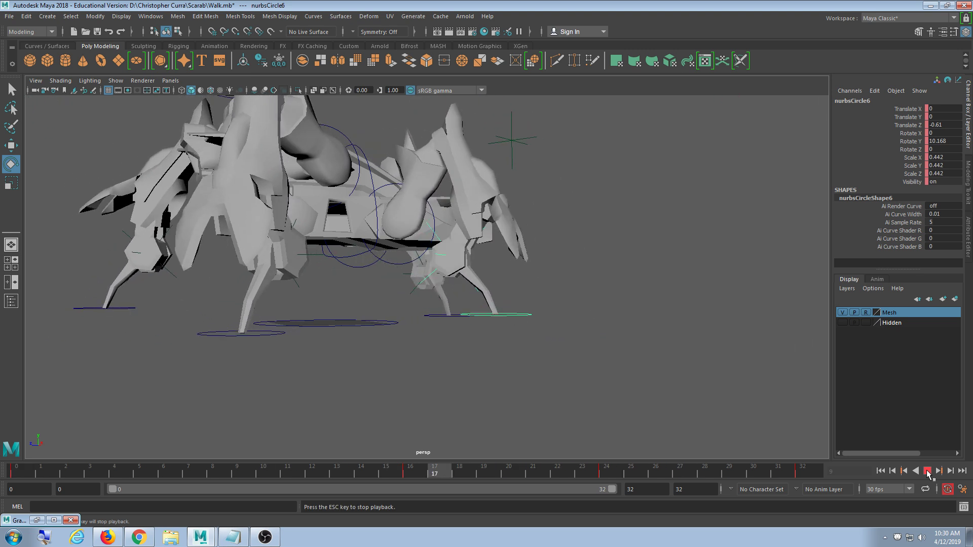
click(926, 470)
mouse_move(601, 472)
mouse_down()
mouse_move(486, 473)
mouse_move(518, 474)
mouse_up()
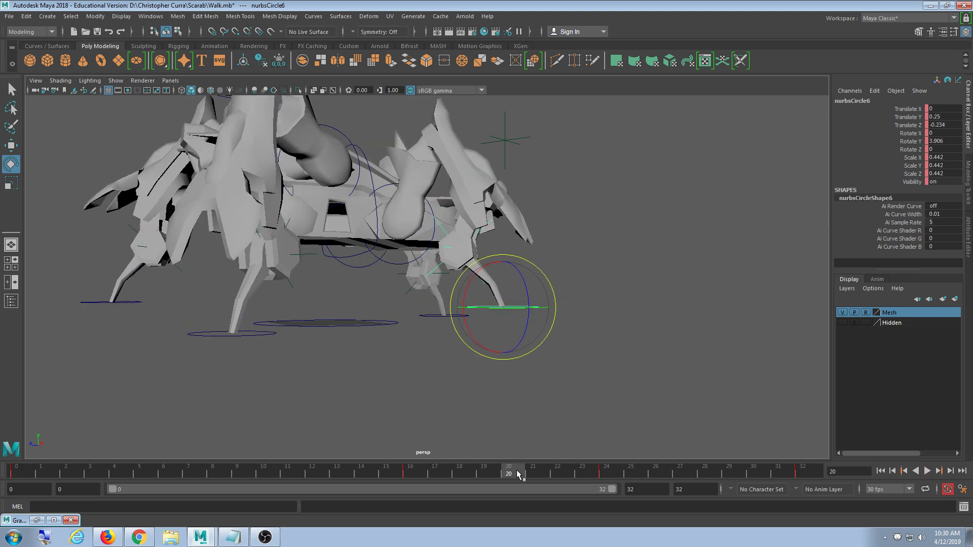
Examine the robot's pose at frame 20 around the nurbsCircle6 foot, and replay the walk cycle with nothing selected.
click(656, 375)
alt+drag(636, 374, 554, 376)
scroll(554, 375, down, 4)
scroll(508, 367, up, 2)
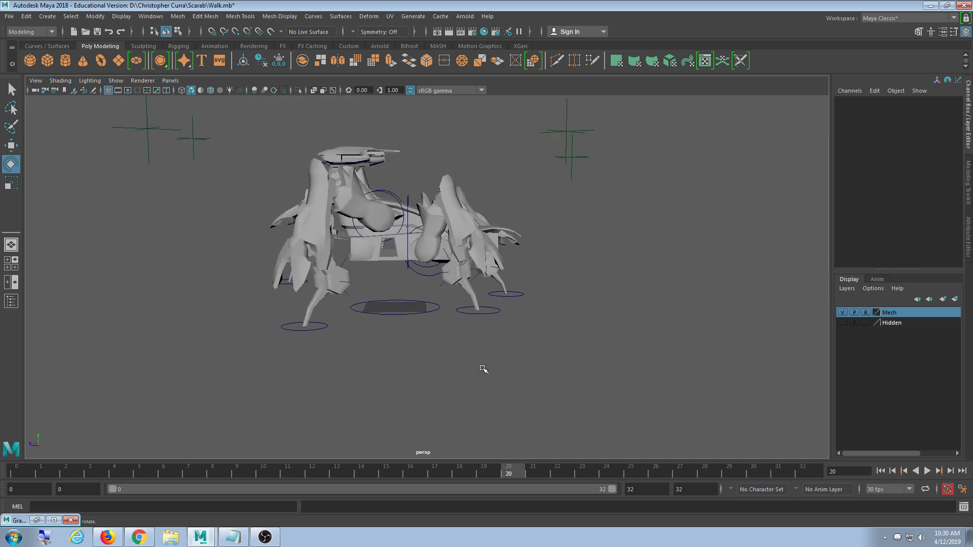
alt+drag(482, 369, 486, 356)
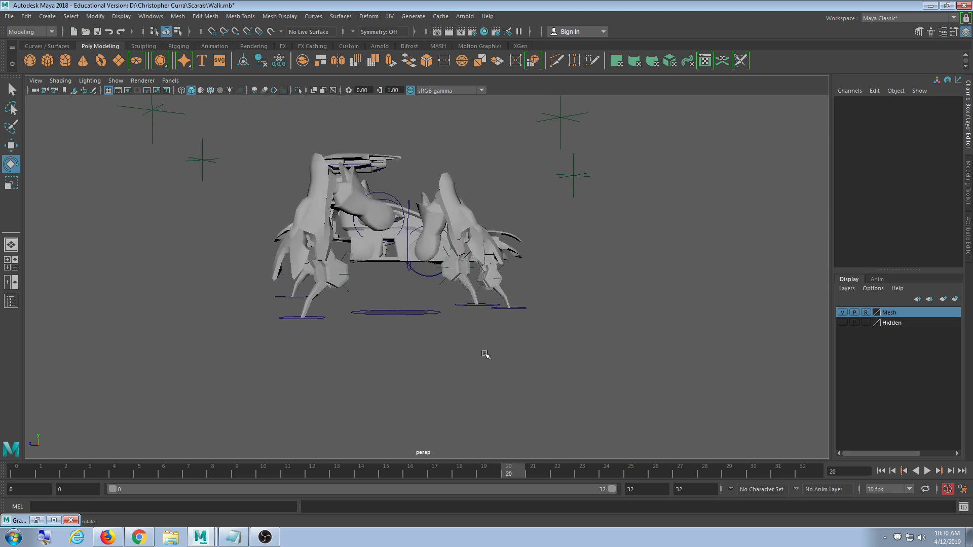
scroll(467, 336, up, 8)
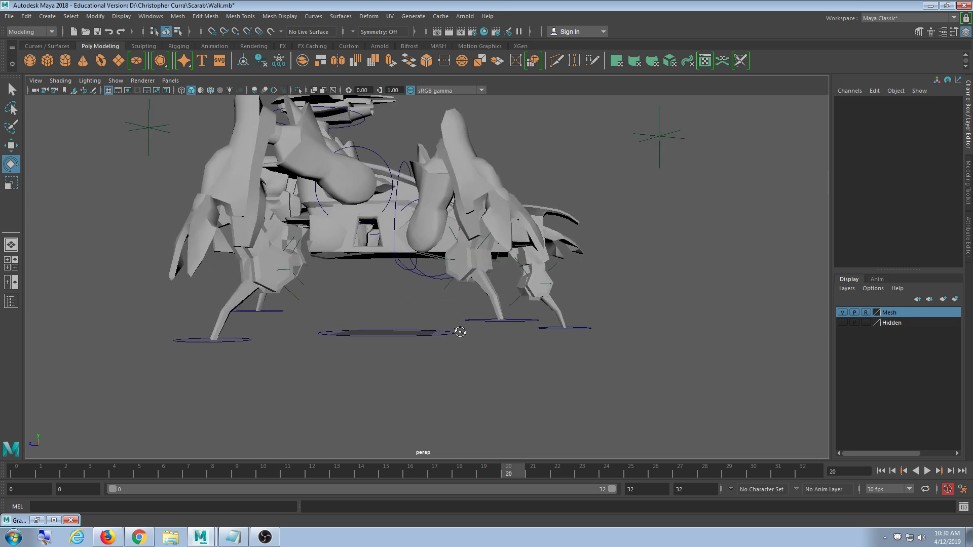
alt+drag(474, 342, 495, 342)
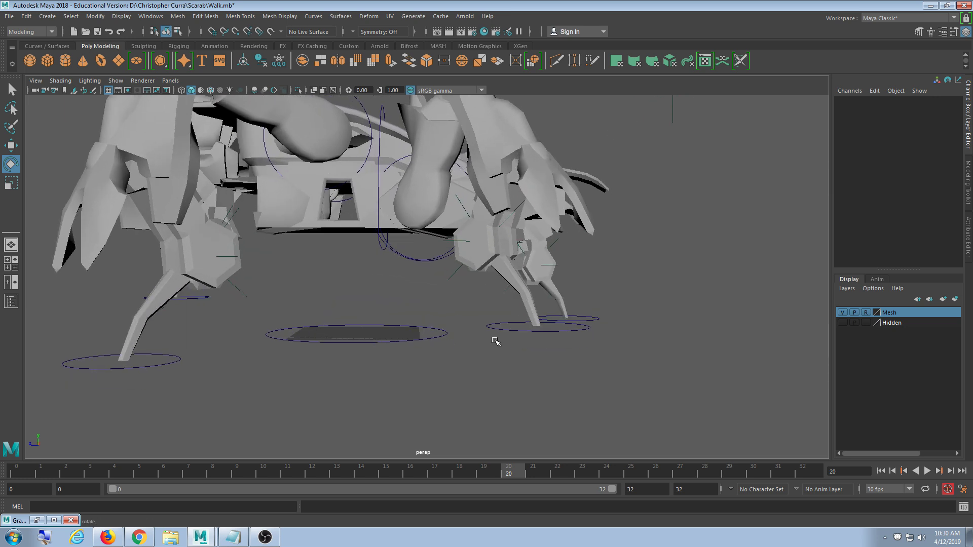
click(547, 329)
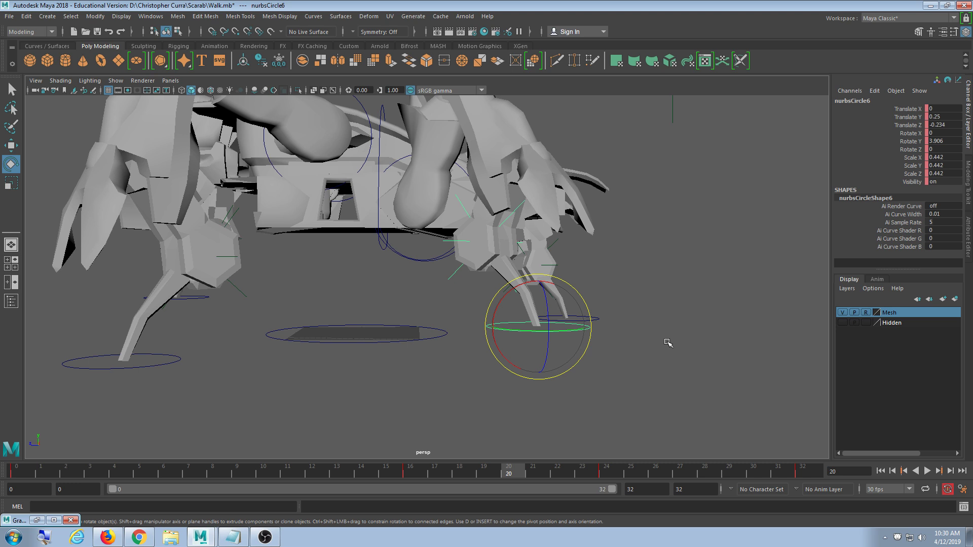
alt+drag(668, 343, 709, 306)
click(709, 305)
key(alt+v)
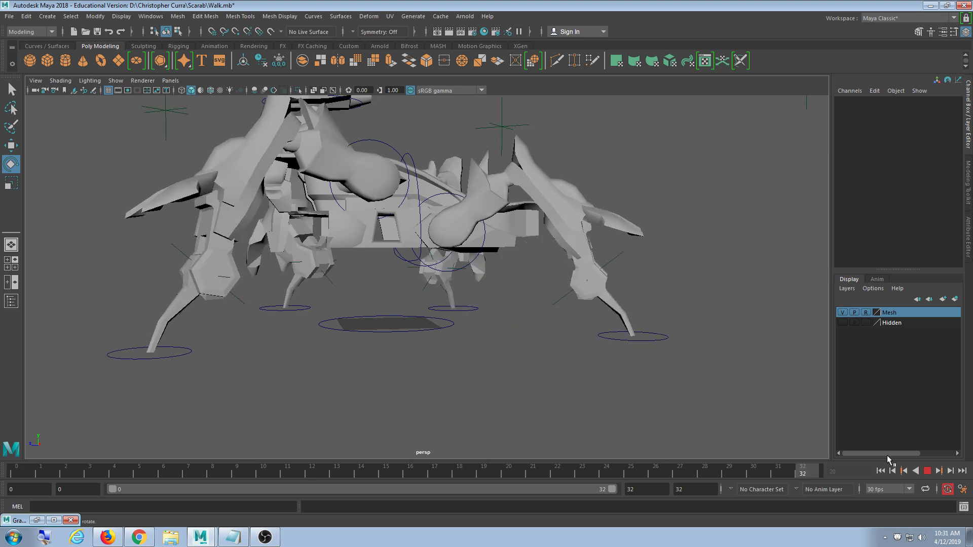
Replay the walk cycle and examine the robot's legs, stopping at frame 3 for a close look at the nurbsCircle6 foot.
key(Escape)
scroll(390, 318, up, 2)
scroll(400, 276, down, 2)
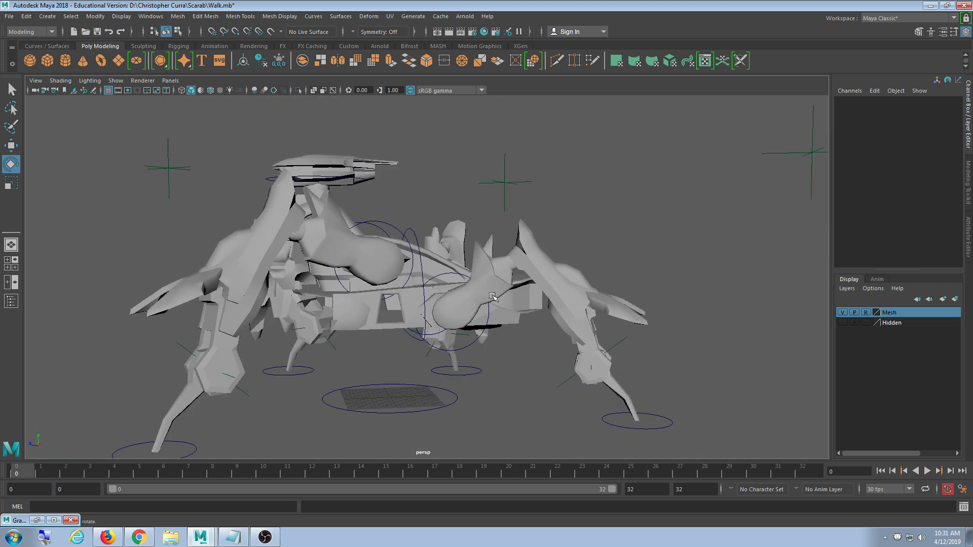
alt+drag(490, 281, 460, 256)
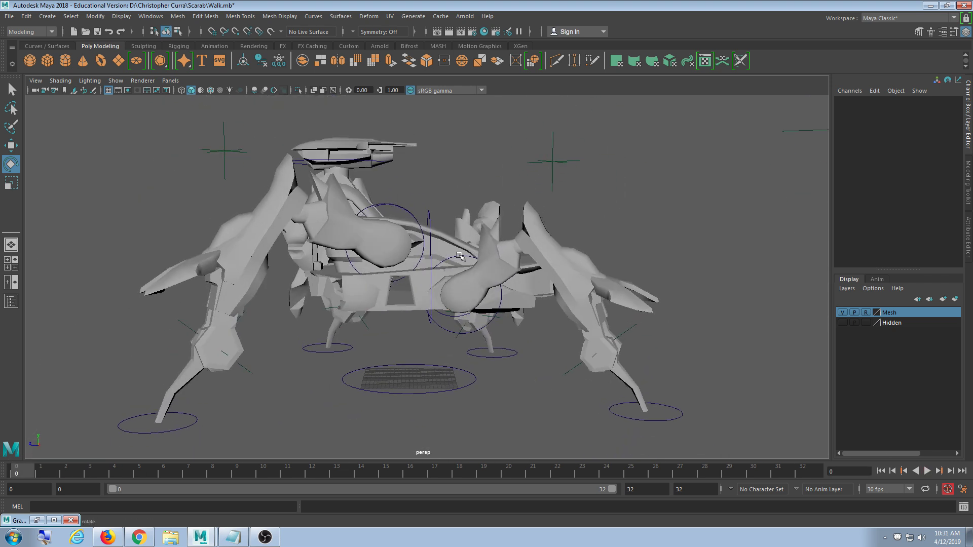
click(431, 218)
click(435, 469)
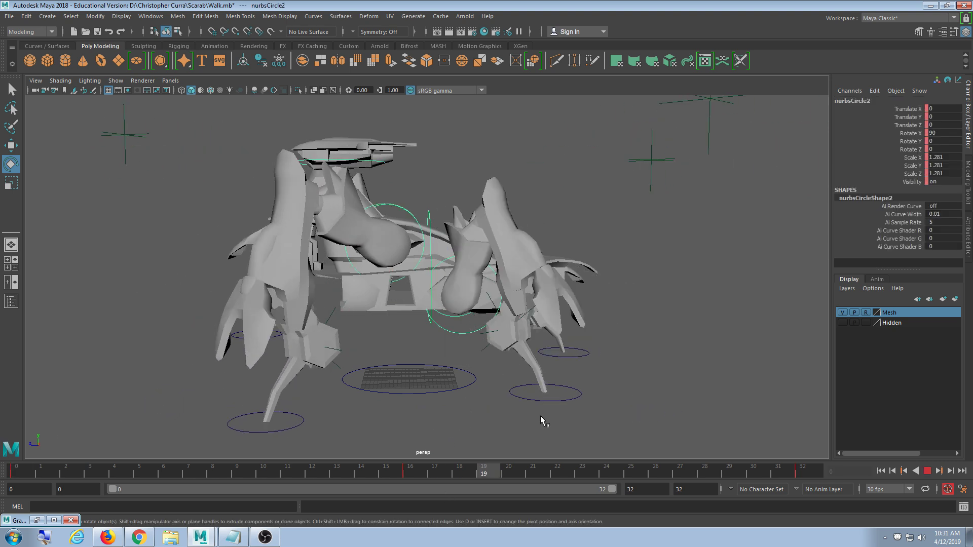
key(alt+v)
alt+middle_drag(547, 380, 458, 282)
scroll(455, 285, up, 4)
alt+drag(455, 285, 489, 287)
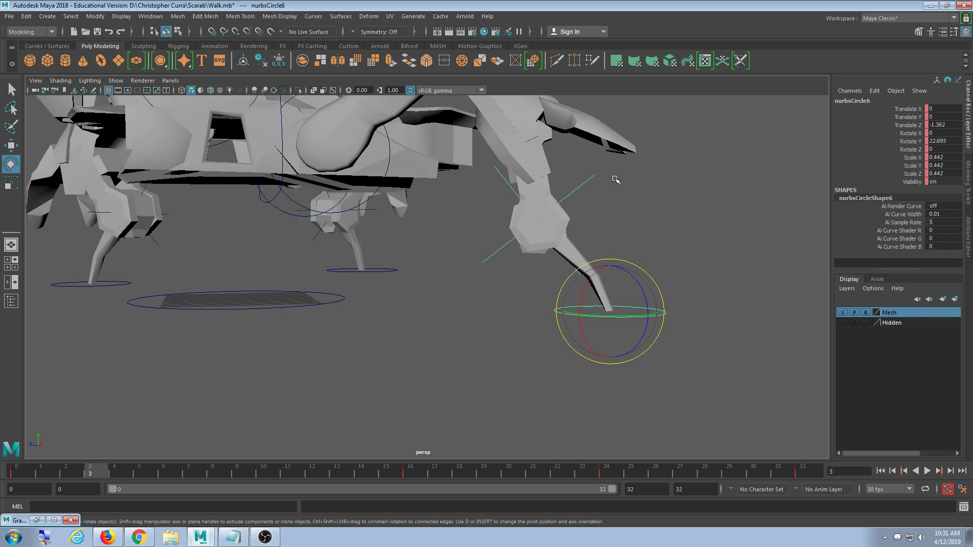
Select locator4 at the nurbsCircle6 leg's lower joint and key its current rotation at frames 16, 24 and 32.
click(593, 178)
drag(586, 212, 557, 346)
key(alt+v)
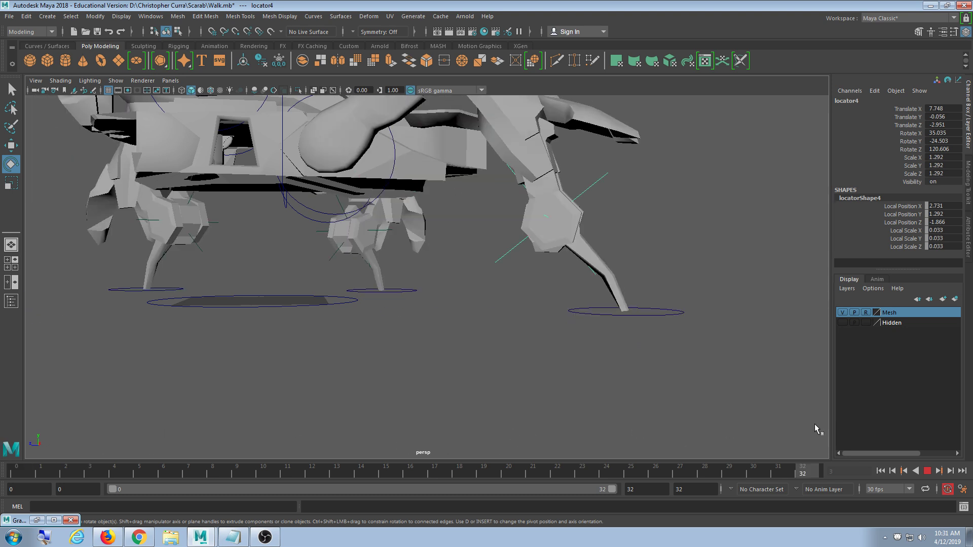
drag(471, 474, 853, 450)
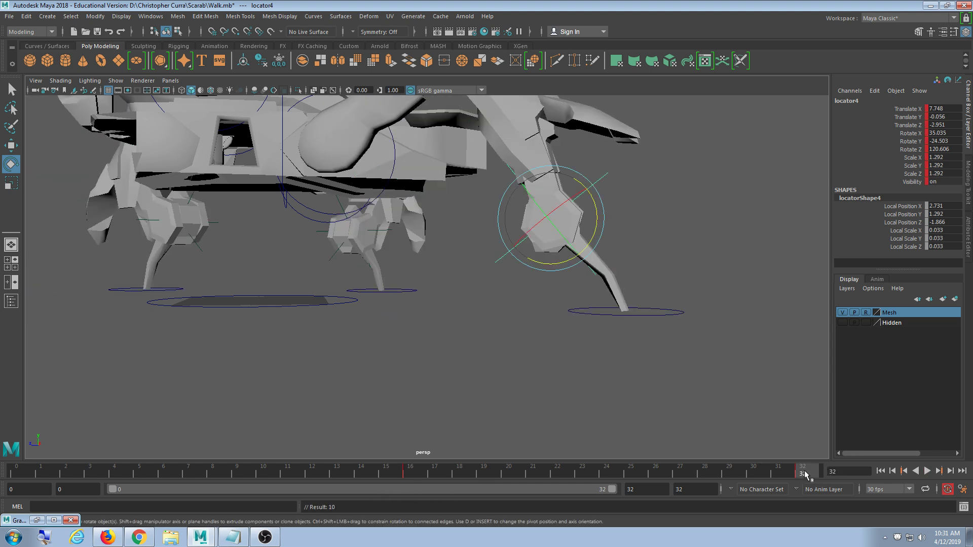
drag(803, 472, 601, 460)
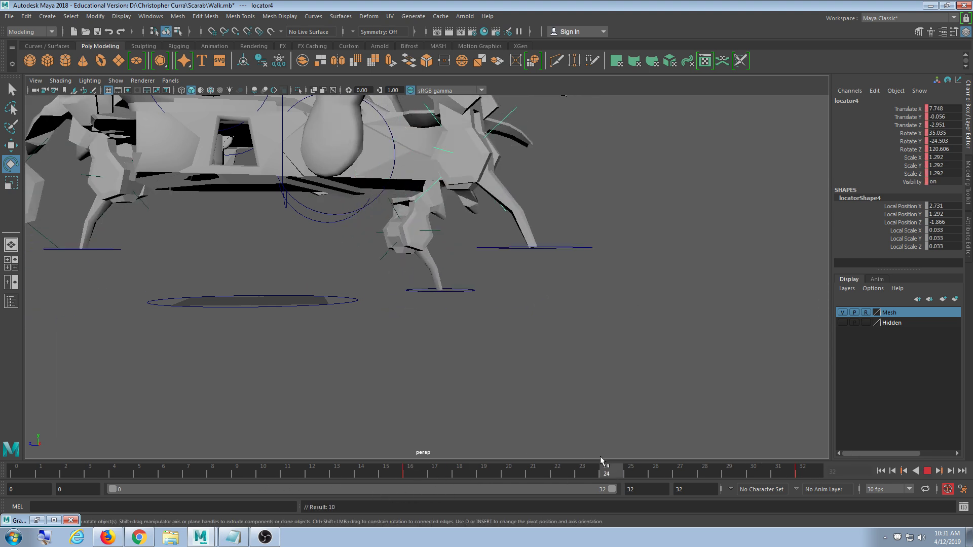
alt+drag(546, 357, 536, 398)
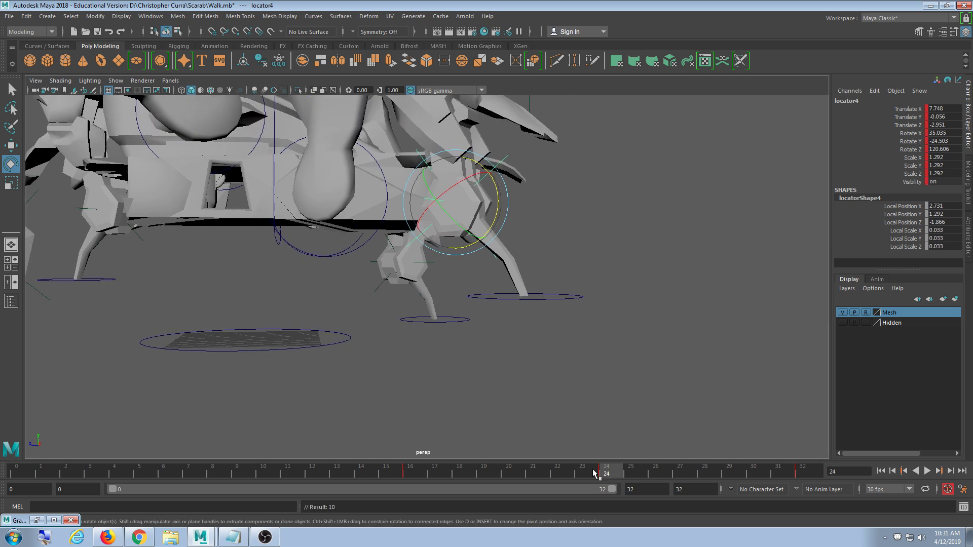
drag(594, 473, 509, 448)
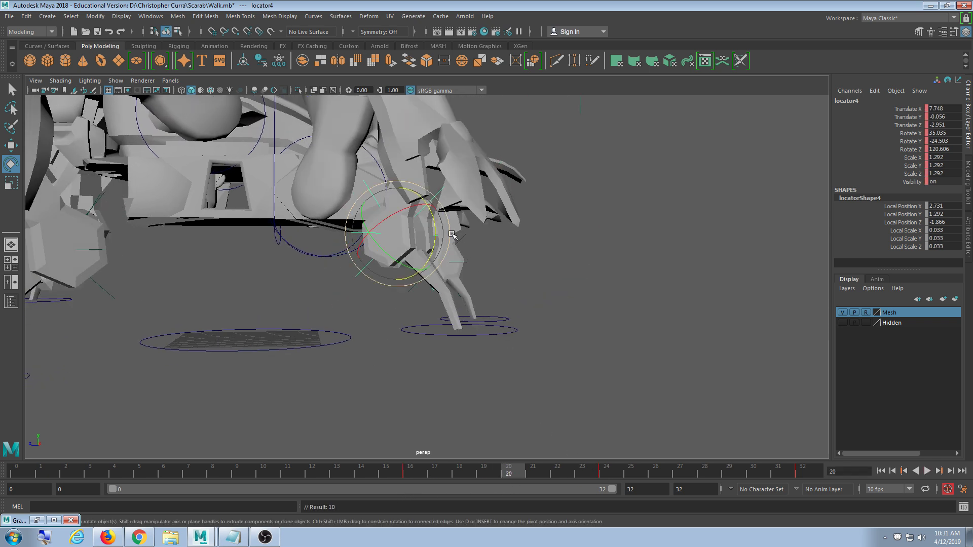
Try rotating locator4 to about 41, 9, 80 degrees at frame 20, preview the walk, and undo the rotation.
drag(435, 229, 442, 260)
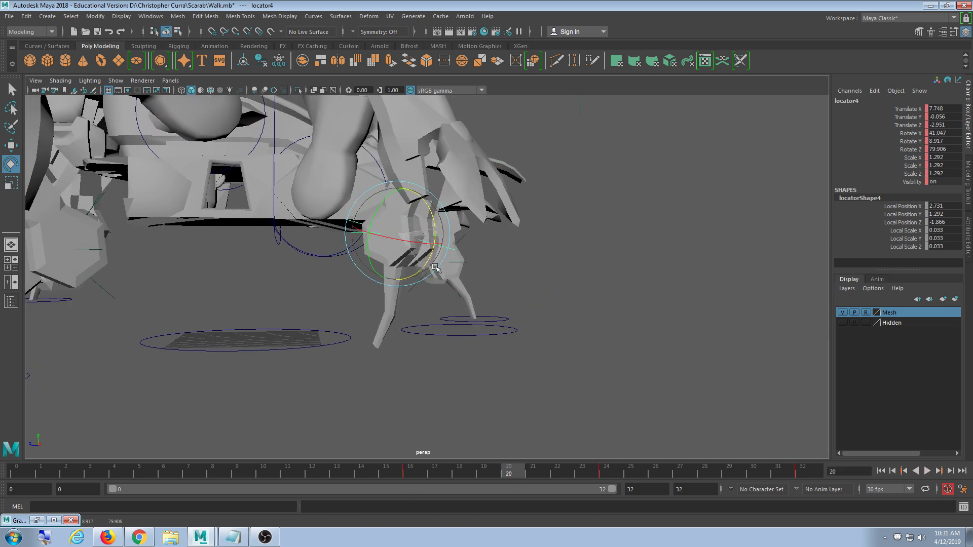
key(s)
key(alt+v)
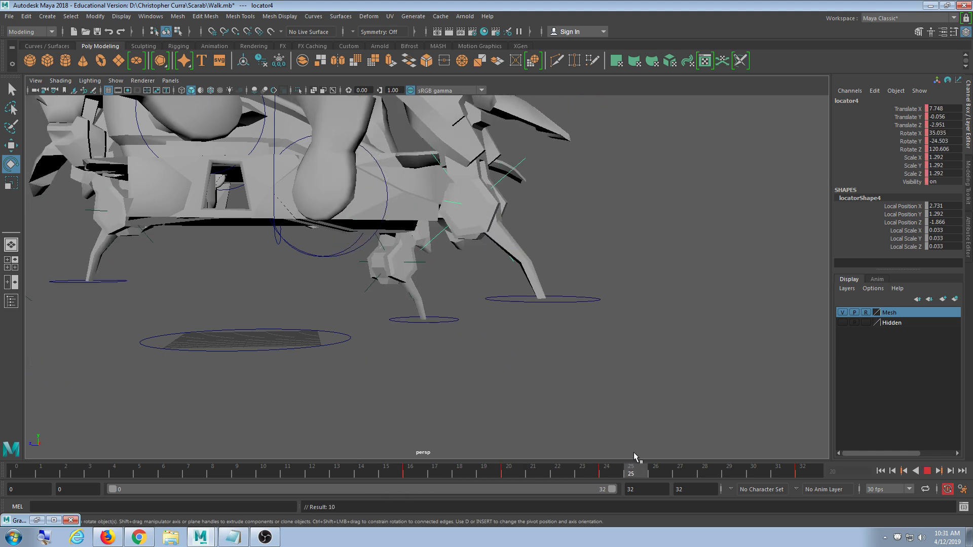
click(618, 473)
key(ctrl+z)
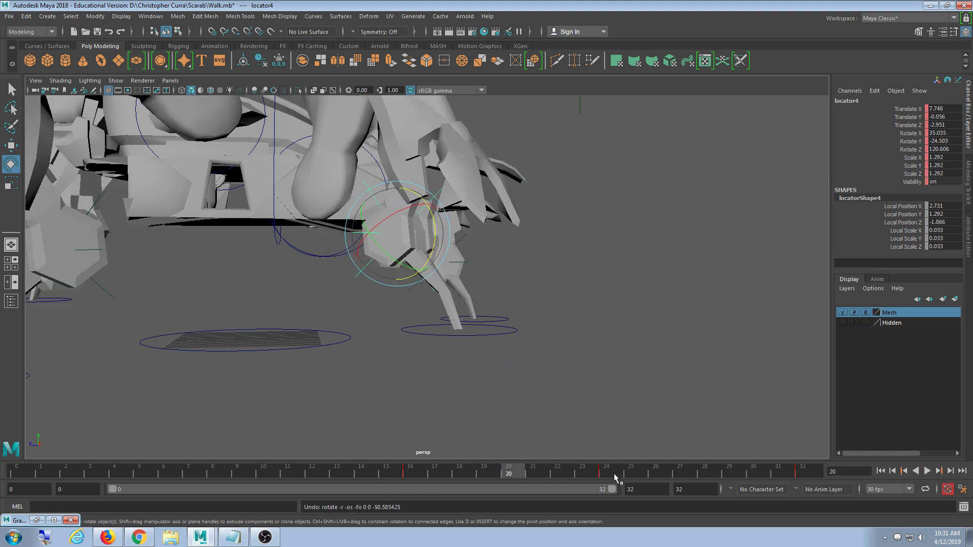
Try keying locator4 at about 41, 11, 77 degrees at frame 24, preview the motion, and undo the change.
click(614, 474)
drag(500, 206, 496, 262)
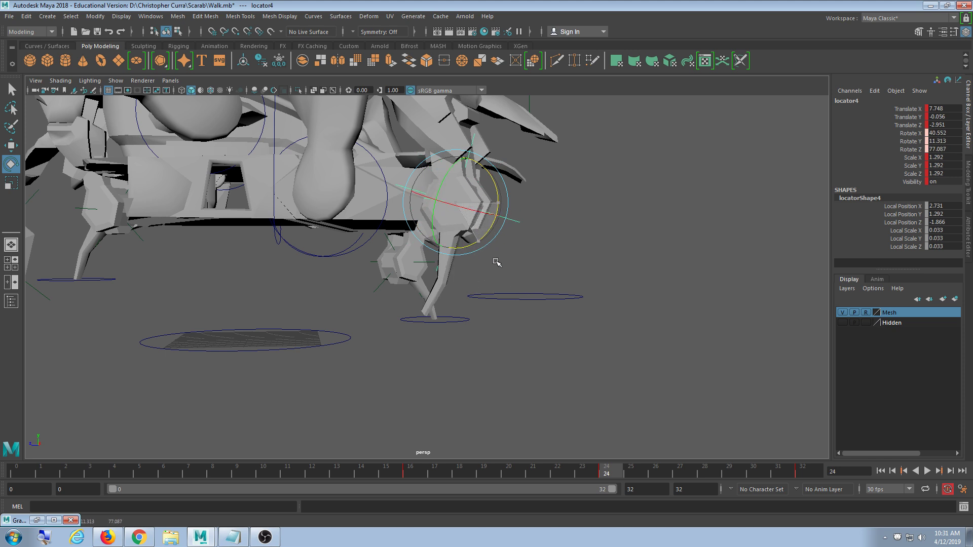
key(alt+v)
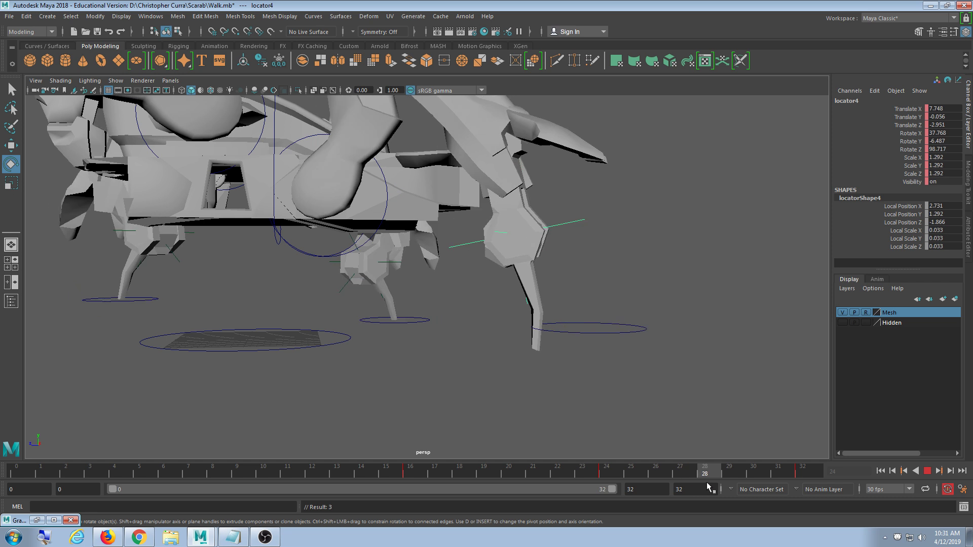
key(Escape)
key(ctrl+z)
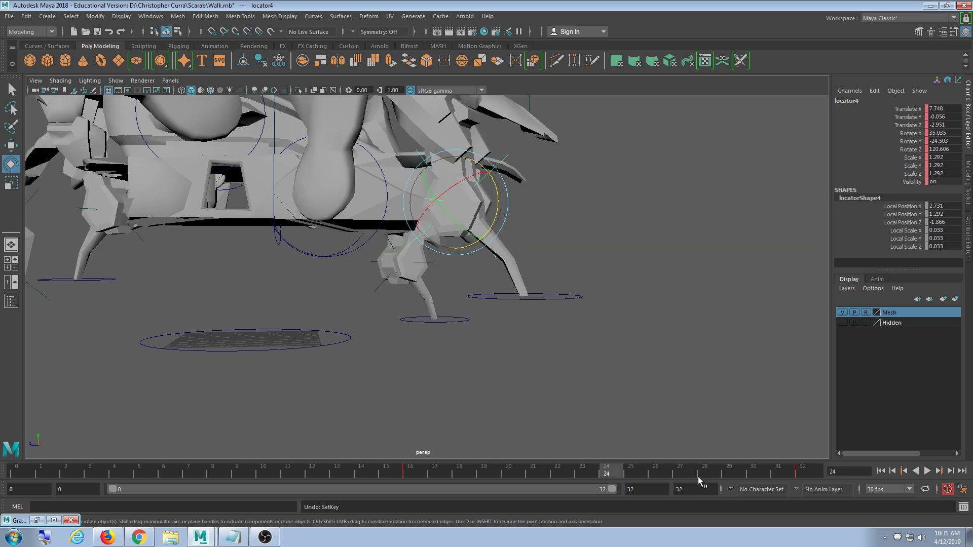
Try rotating locator4 to about 42, -3, 93 degrees at frame 20, 40, 5, 84 at frame 24, and 26, -29, 134 at frame 28.
key(alt+v)
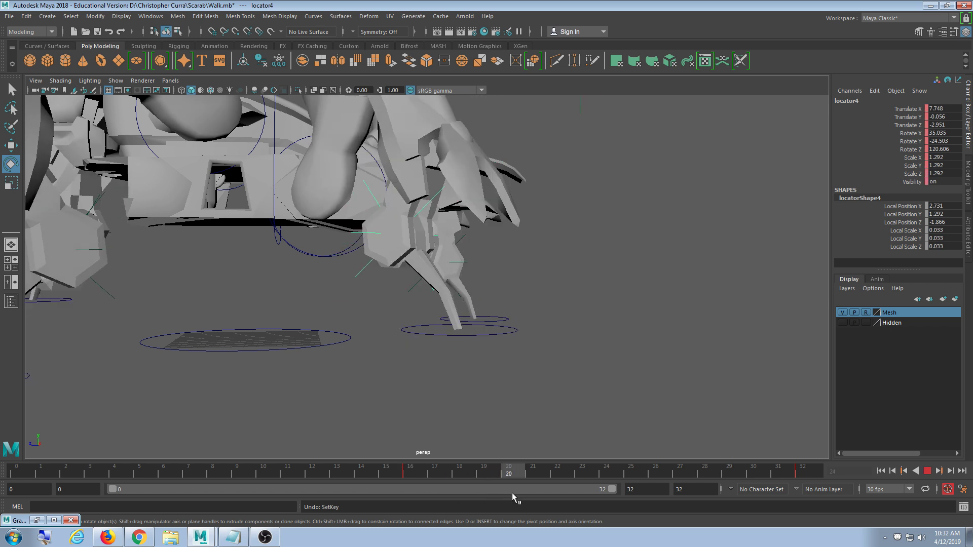
drag(439, 244, 485, 381)
drag(511, 469, 606, 469)
drag(486, 224, 537, 313)
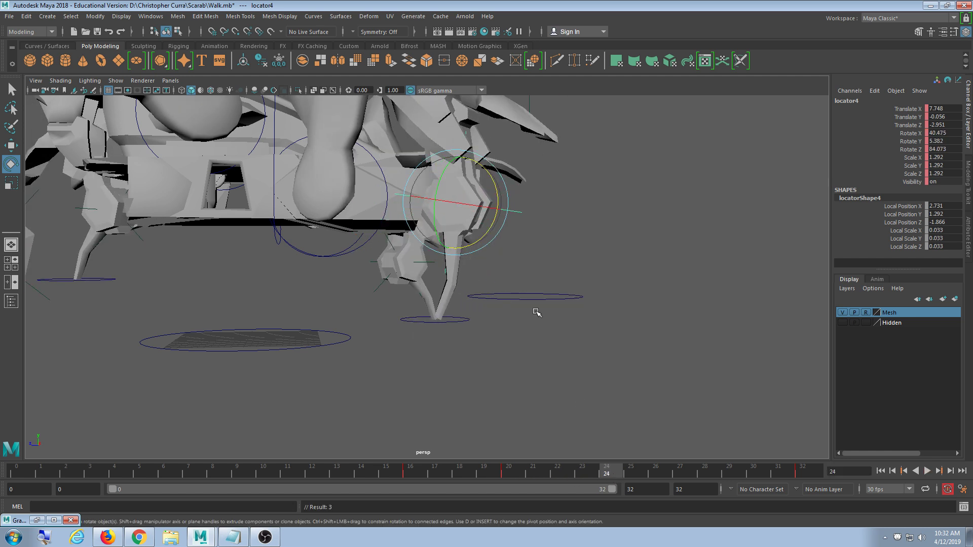
click(704, 475)
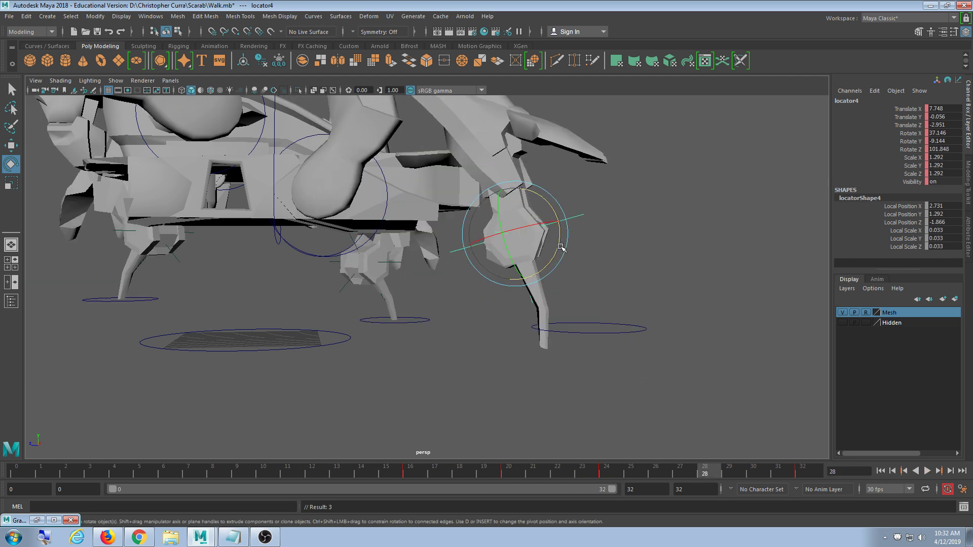
drag(561, 247, 562, 304)
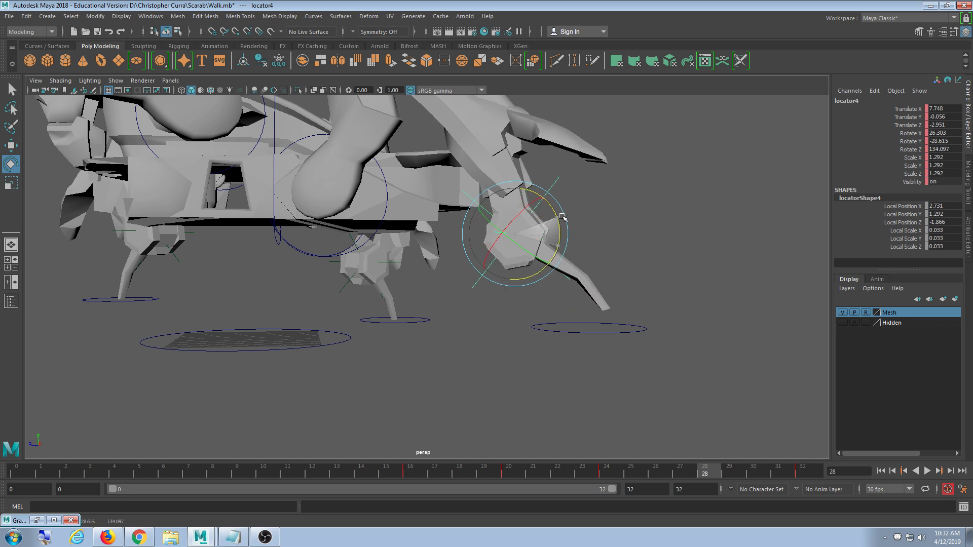
key(alt+v)
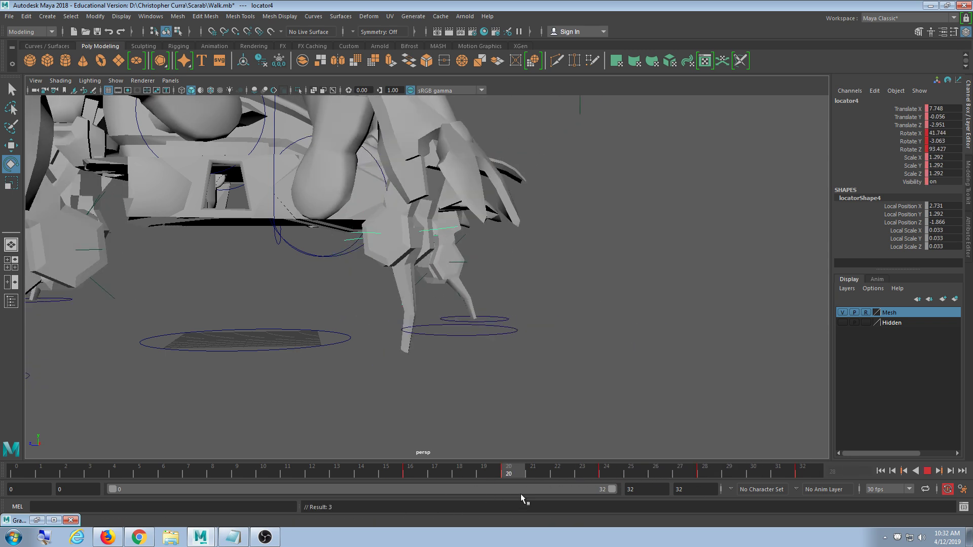
Delete locator4's keys from frame 20 through frame 28 and replay the walk cycle.
shift+drag(724, 471, 506, 474)
right_click(515, 479)
click(531, 354)
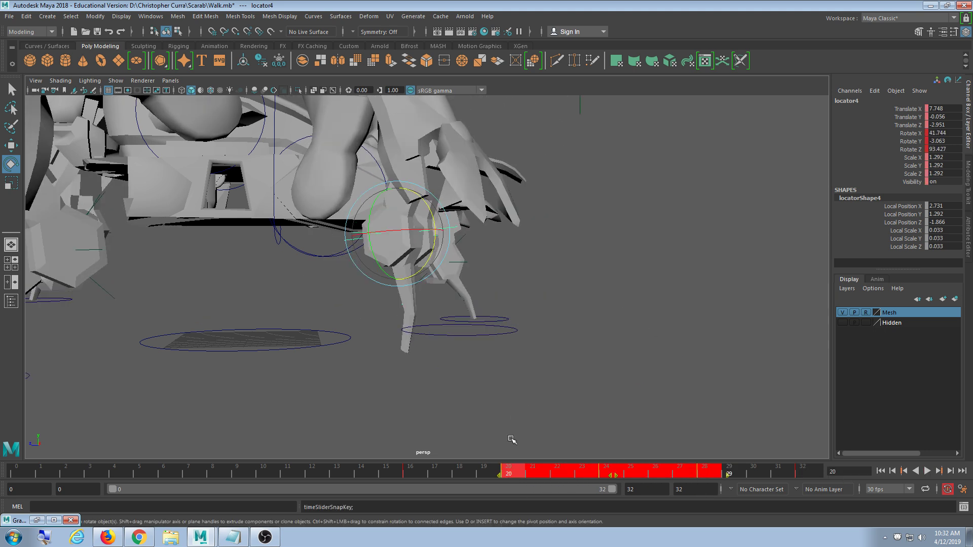
right_click(516, 471)
click(519, 338)
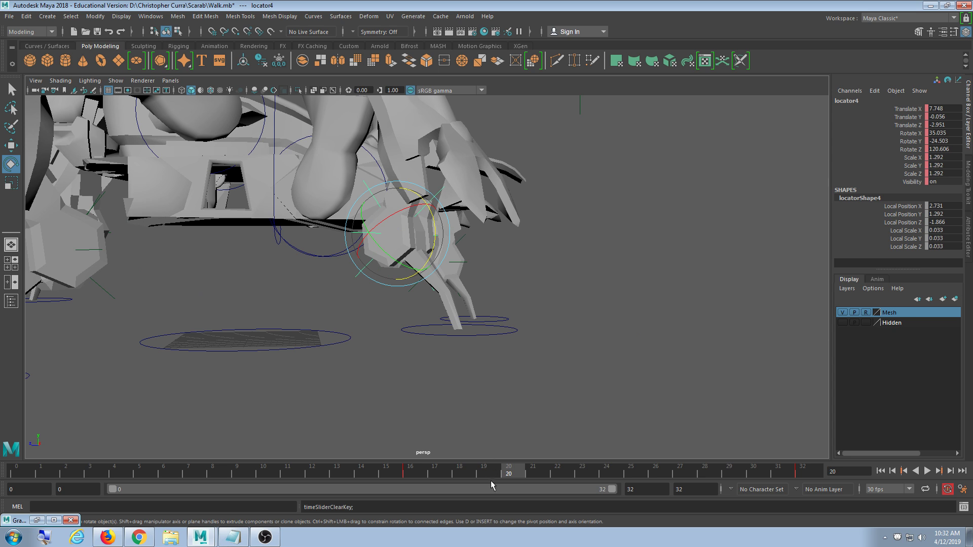
key(alt+v)
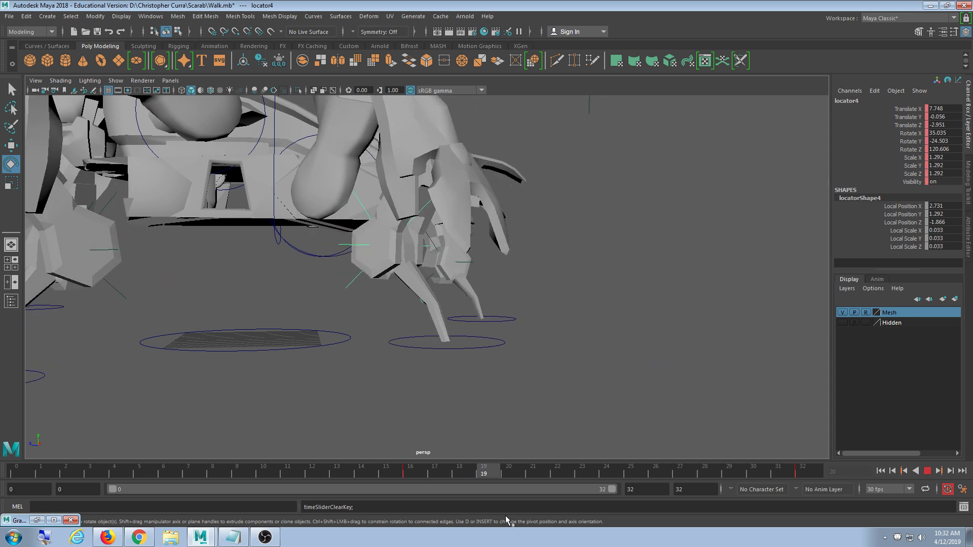
Try rotating locator4 to about 42, 5, 85 degrees at frame 24 and about 30, -27, 129 degrees at frame 28.
mouse_move(500, 198)
mouse_down()
mouse_move(485, 242)
mouse_move(486, 221)
mouse_up()
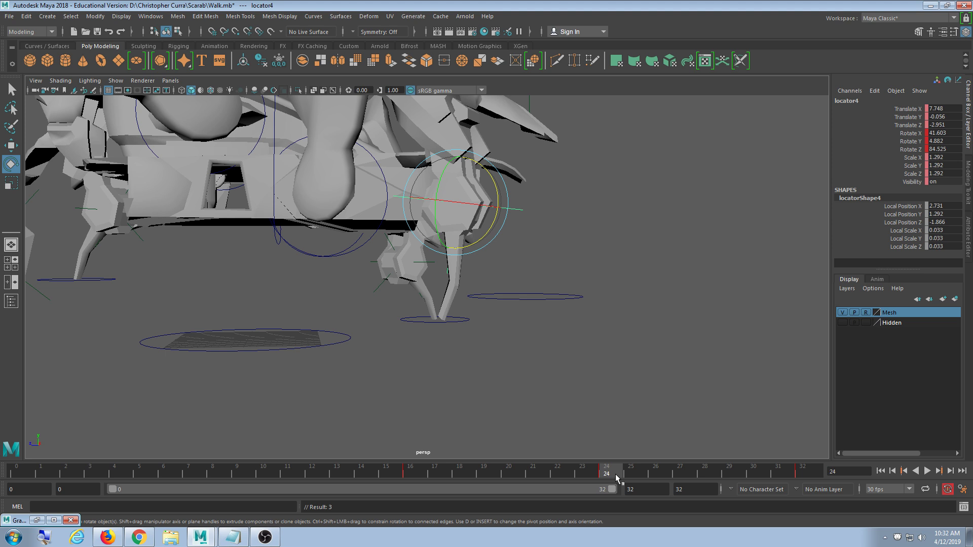
key(alt+v)
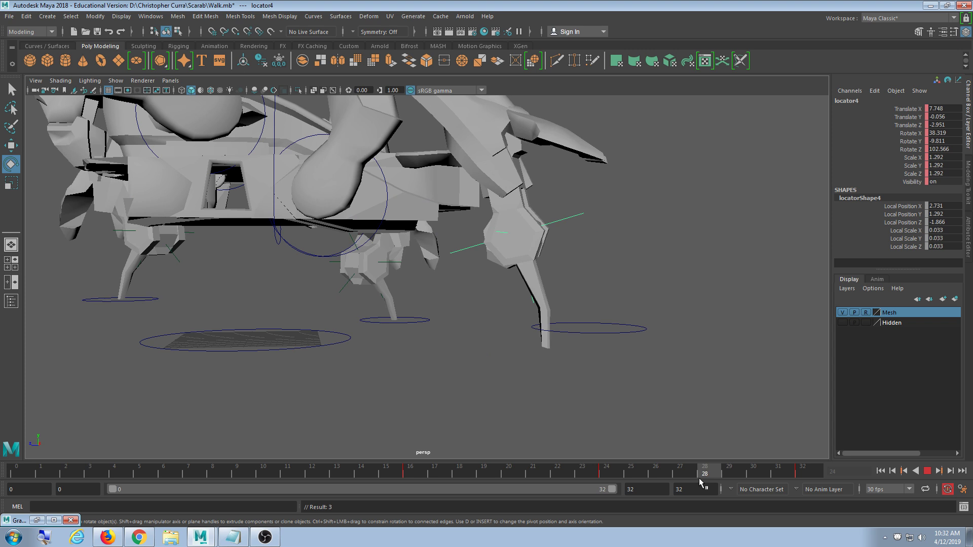
drag(699, 478, 700, 477)
drag(548, 265, 557, 242)
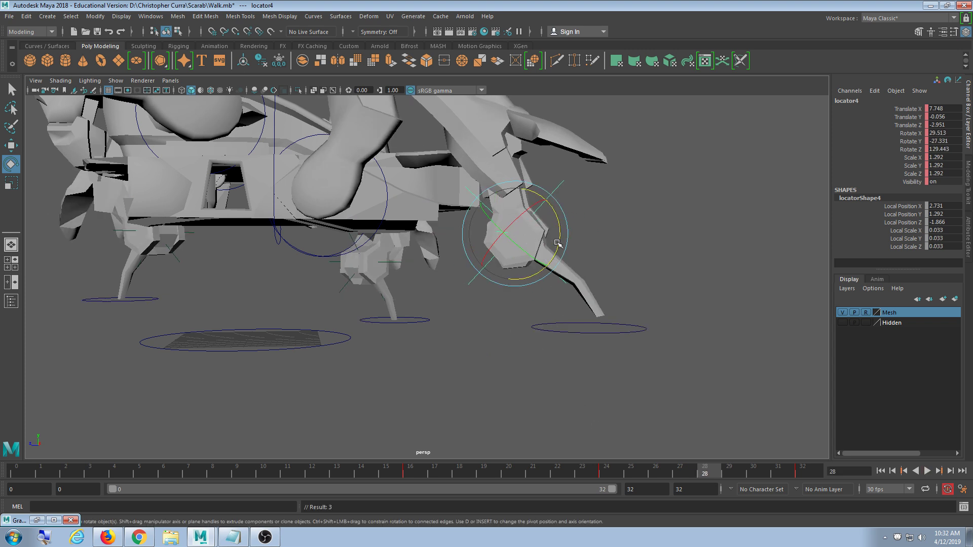
Try rotating locator4 to about 36, 18, 67 degrees at frame 20, and delete that frame's key.
click(519, 474)
drag(432, 246, 432, 272)
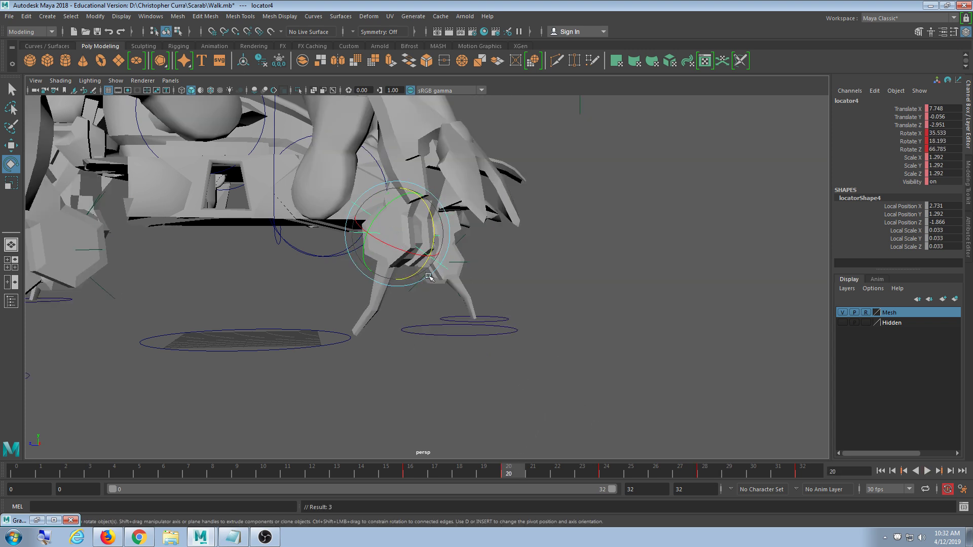
drag(477, 474, 504, 479)
right_click(505, 479)
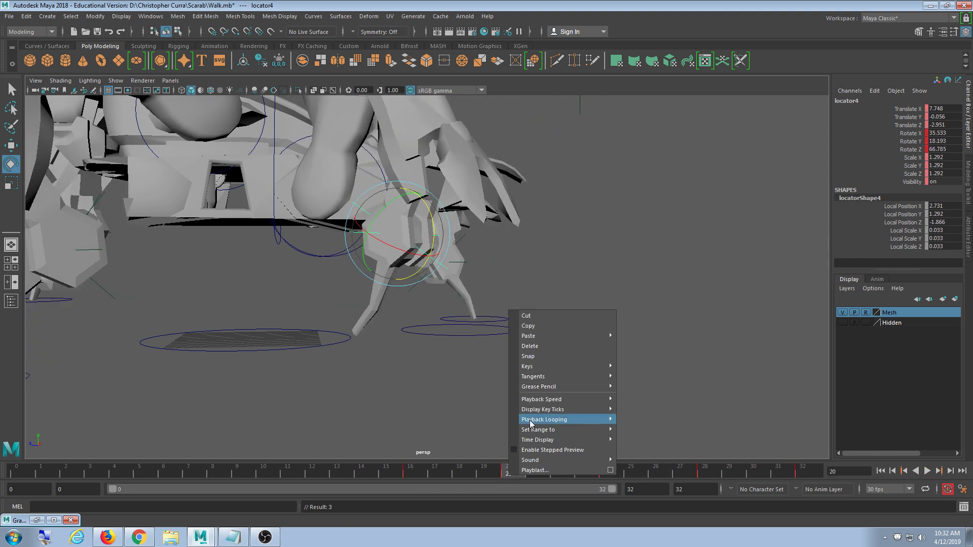
click(547, 349)
Delete locator4's keys in the range from frame 23 through frame 29.
click(434, 474)
drag(446, 472, 589, 473)
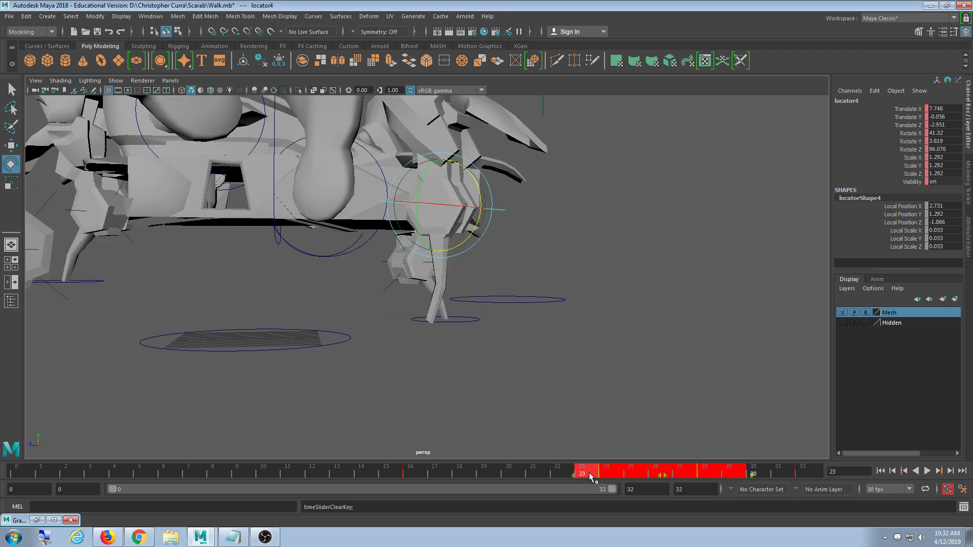
right_click(588, 472)
click(602, 344)
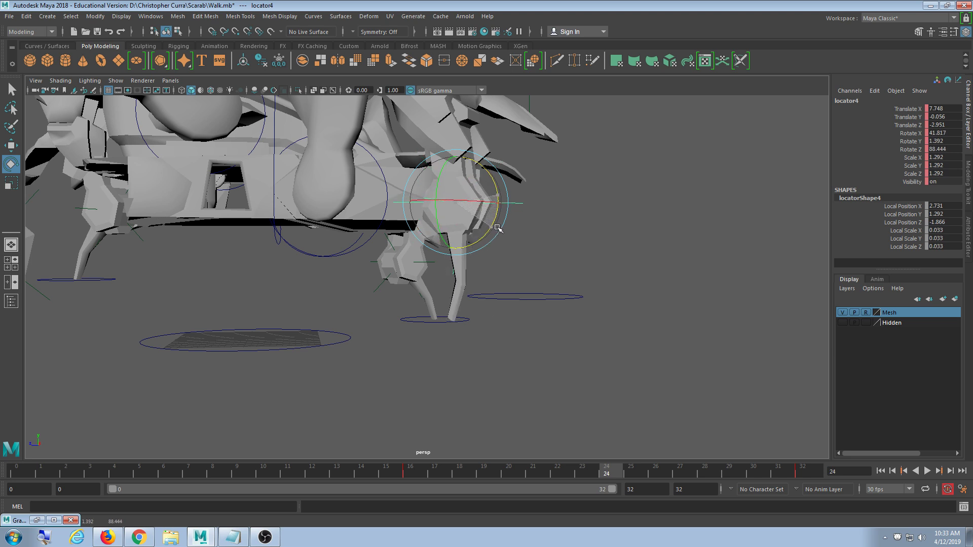
Try keying locator4 at about 42, -2, 92 degrees at frame 24 and preview the leg's motion.
drag(498, 223, 497, 224)
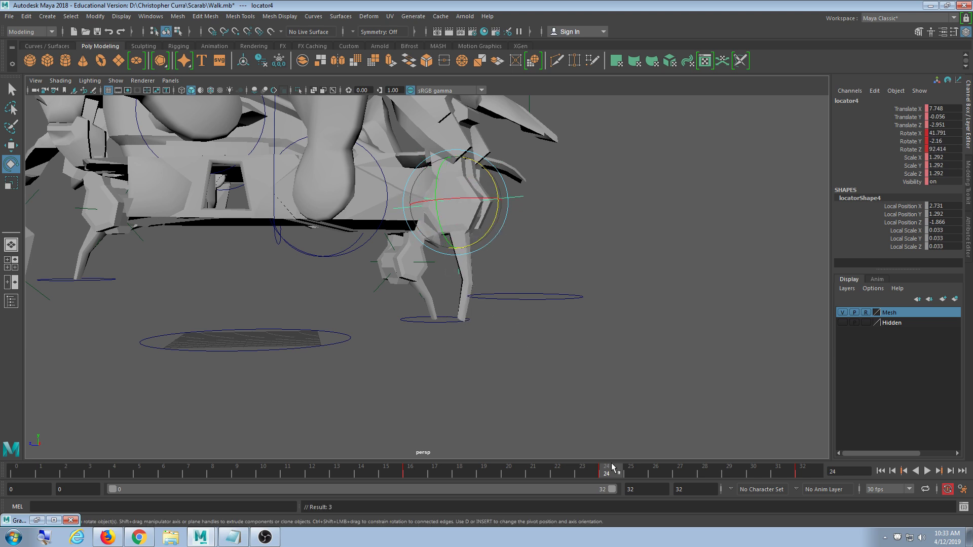
drag(613, 466, 729, 469)
drag(612, 362, 614, 269)
Delete all of locator4's remaining keys across the timeline.
drag(464, 475, 788, 466)
right_click(788, 466)
click(819, 340)
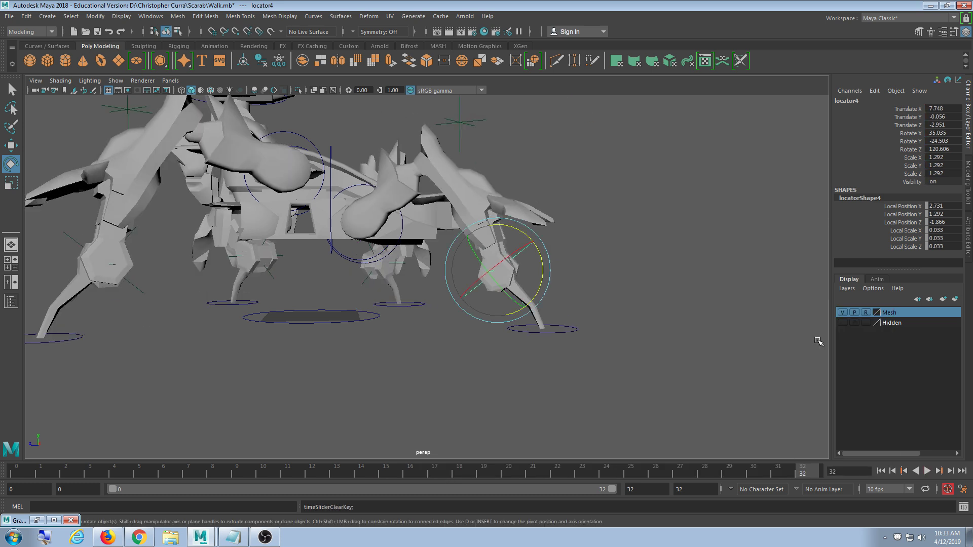
Try rotating locator4 at frame 32, undo the rotation, and replay the walk cycle, stopping at frame 27.
click(642, 347)
alt+drag(643, 347, 545, 322)
click(544, 298)
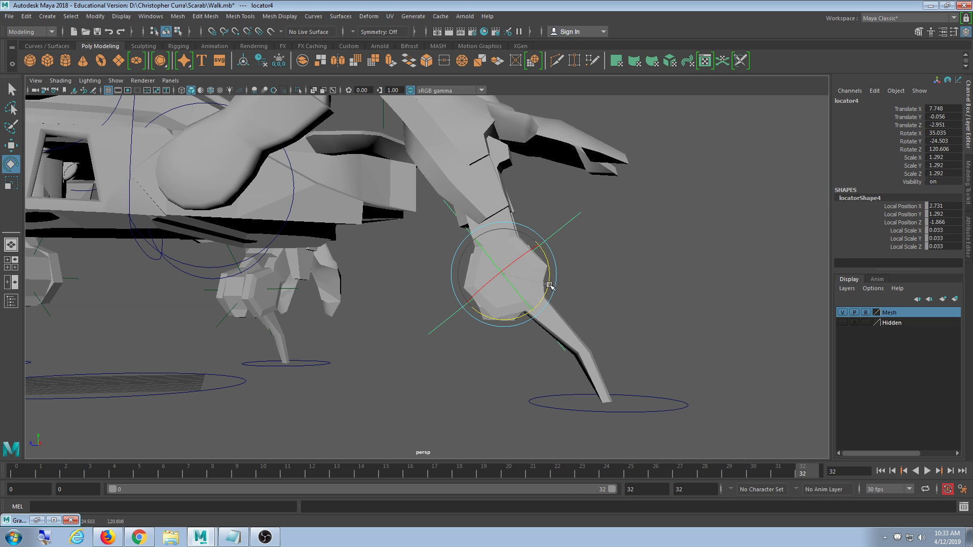
drag(550, 286, 539, 307)
key(ctrl+z)
scroll(654, 350, down, 3)
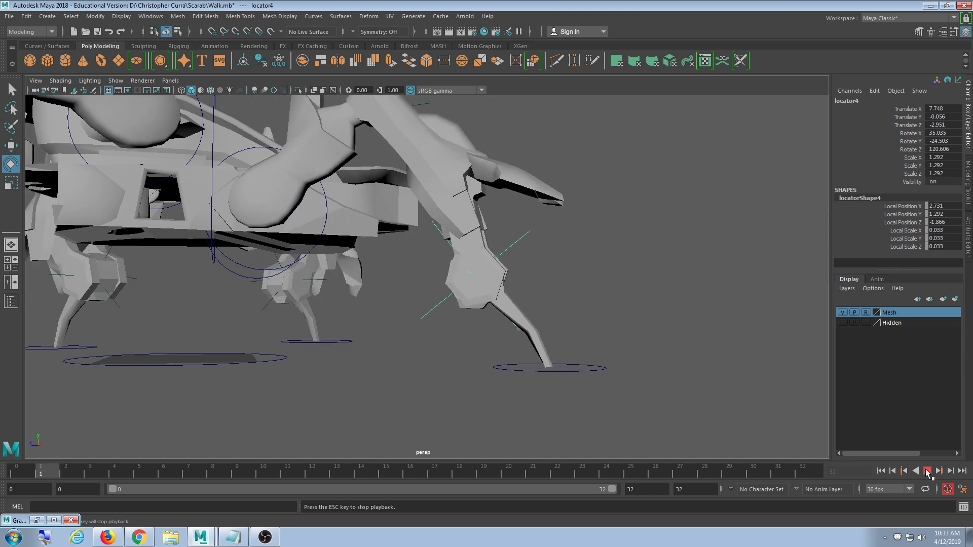
click(927, 471)
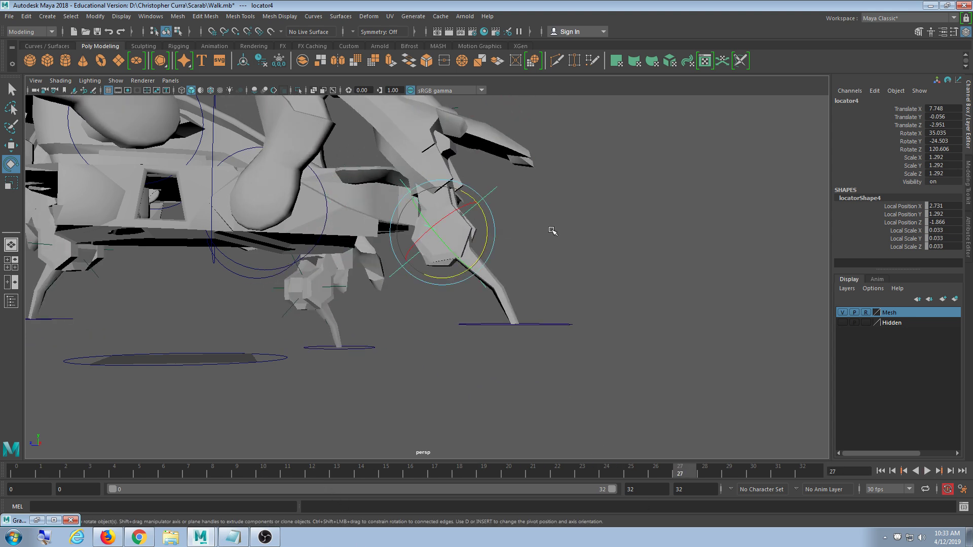
Key locator4's current pose on all channels at frames 16 and 32, then move to frame 24.
click(578, 266)
alt+drag(580, 267, 472, 276)
scroll(456, 298, up, 4)
scroll(460, 279, up, 2)
click(515, 153)
alt+drag(629, 242, 654, 233)
key(alt+v)
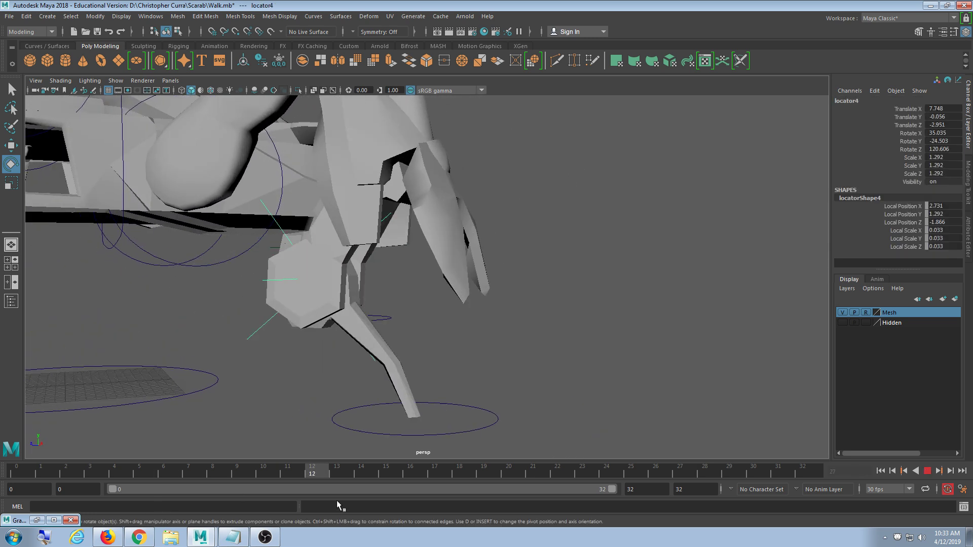
drag(417, 473, 819, 470)
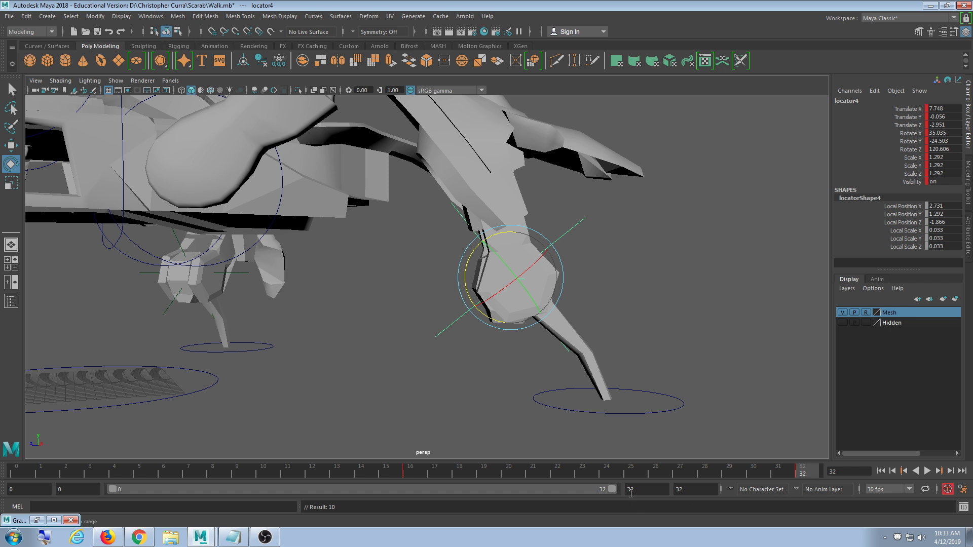
click(615, 470)
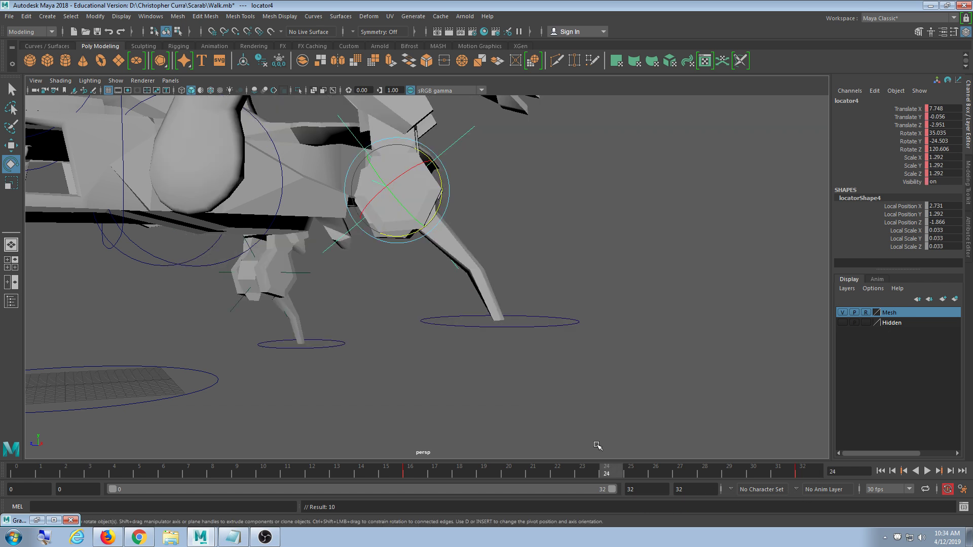
Try rotating locator4 to about 41, 9, 80 degrees at frame 24 and undo the rotation.
scroll(576, 305, up, 2)
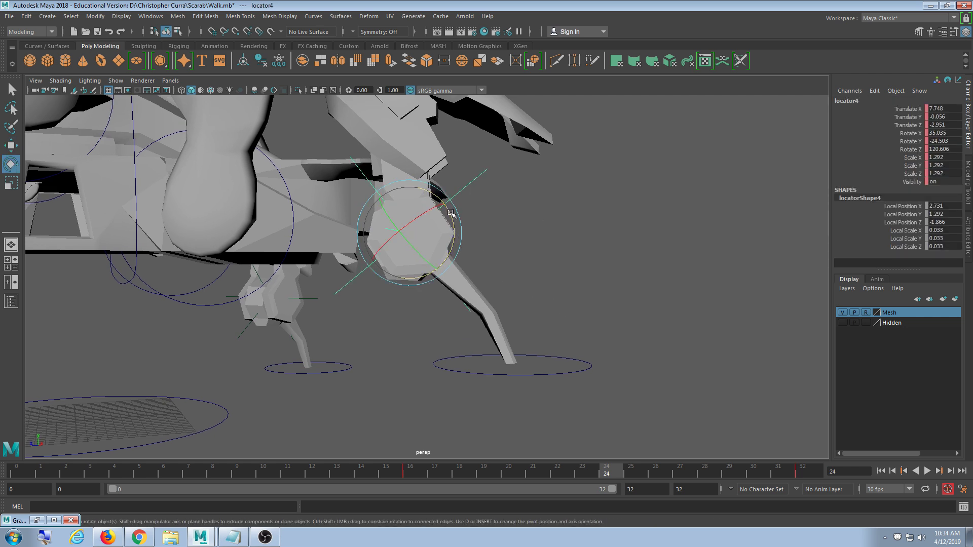
mouse_move(644, 280)
alt+mouse_down()
mouse_move(637, 278)
mouse_move(649, 283)
alt+mouse_up()
drag(458, 220, 458, 269)
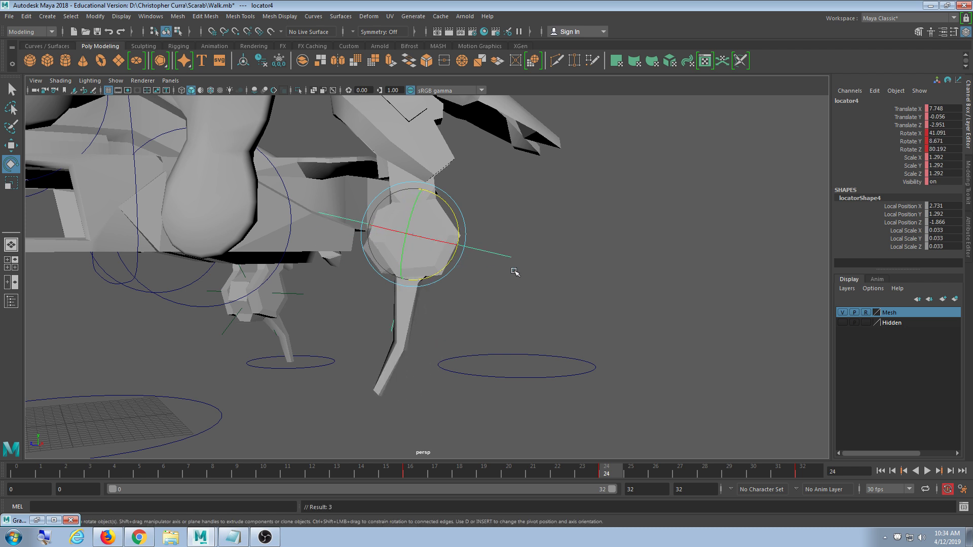
key(ctrl+z)
Try World as the Rotate tool's axis orientation and set it back to Object.
double_click(11, 165)
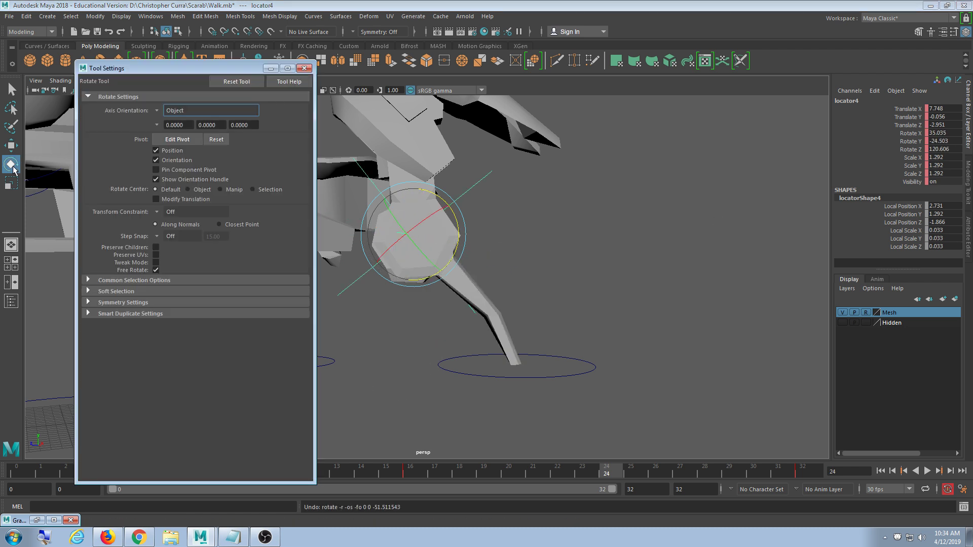
click(157, 111)
click(162, 124)
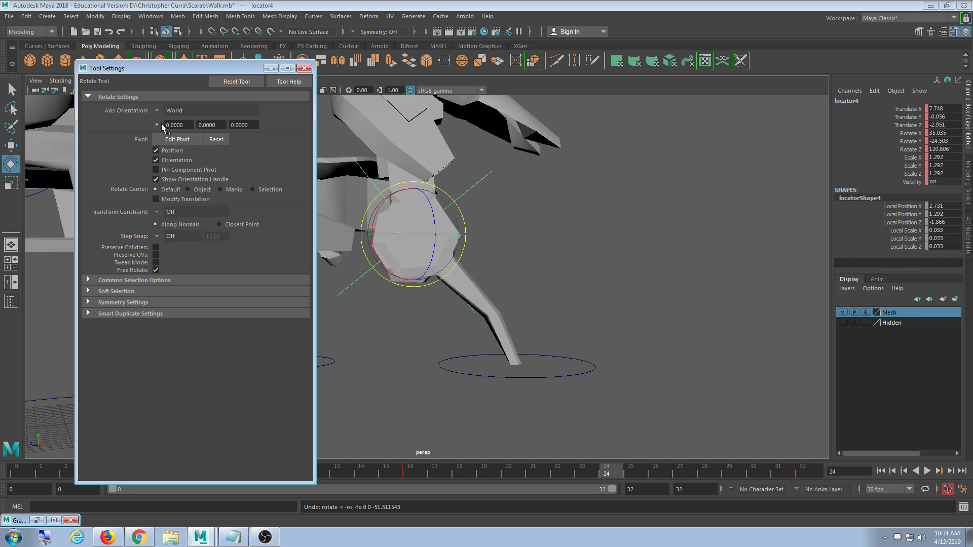
click(158, 112)
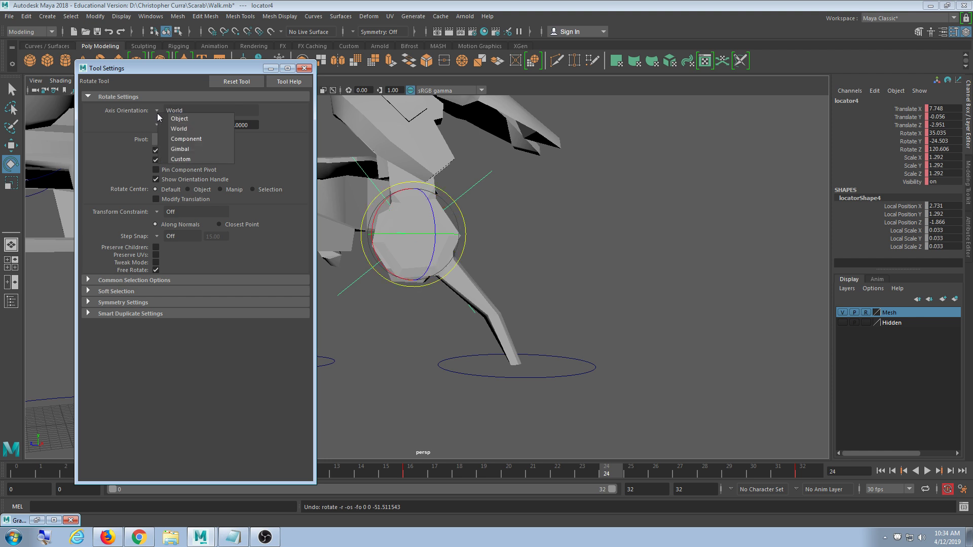
click(162, 116)
click(304, 68)
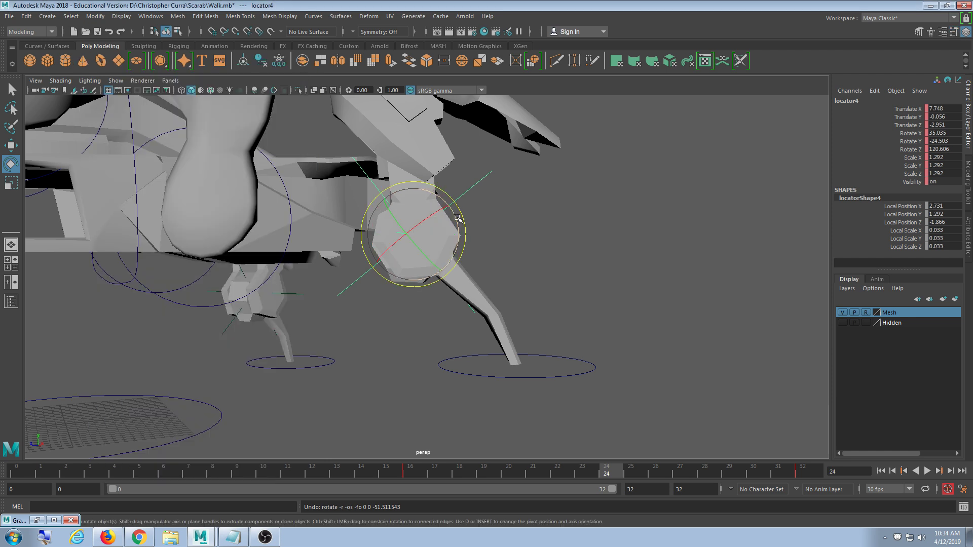
Rotate locator4 to about 42, 2, 88 degrees at frame 24 and key its rotation.
drag(458, 219, 454, 251)
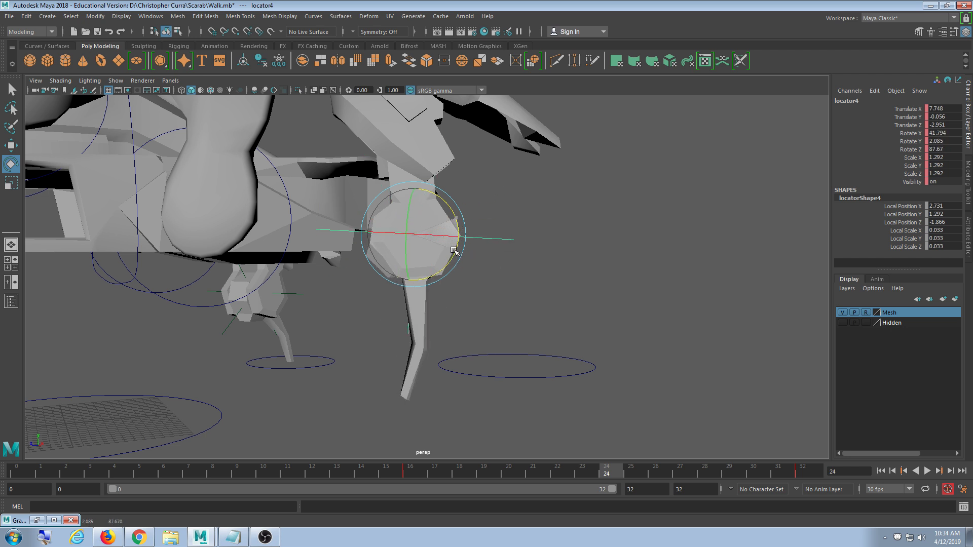
drag(454, 251, 453, 250)
key(shift+e)
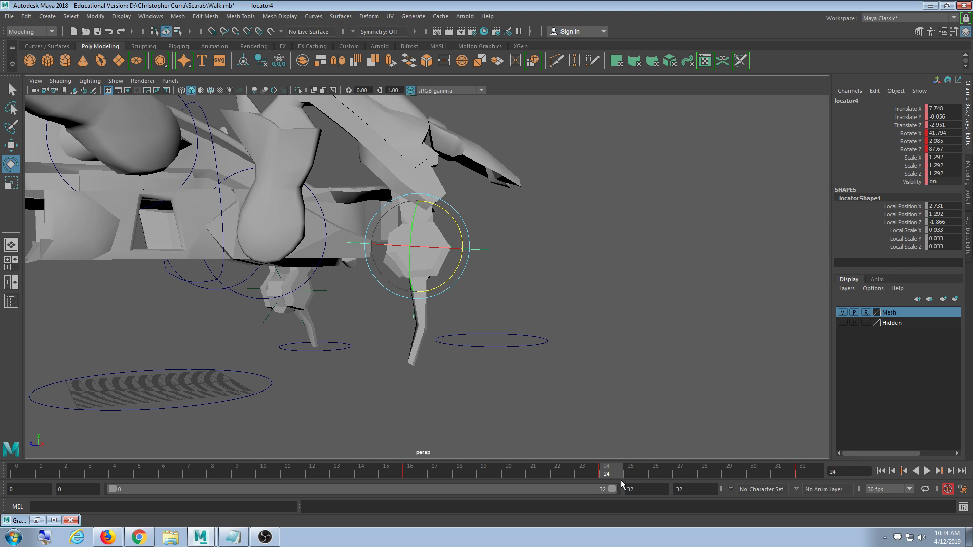
Scrub and play the walk cycle to review locator4's leg motion up close and from a distance.
drag(616, 473, 401, 469)
click(927, 470)
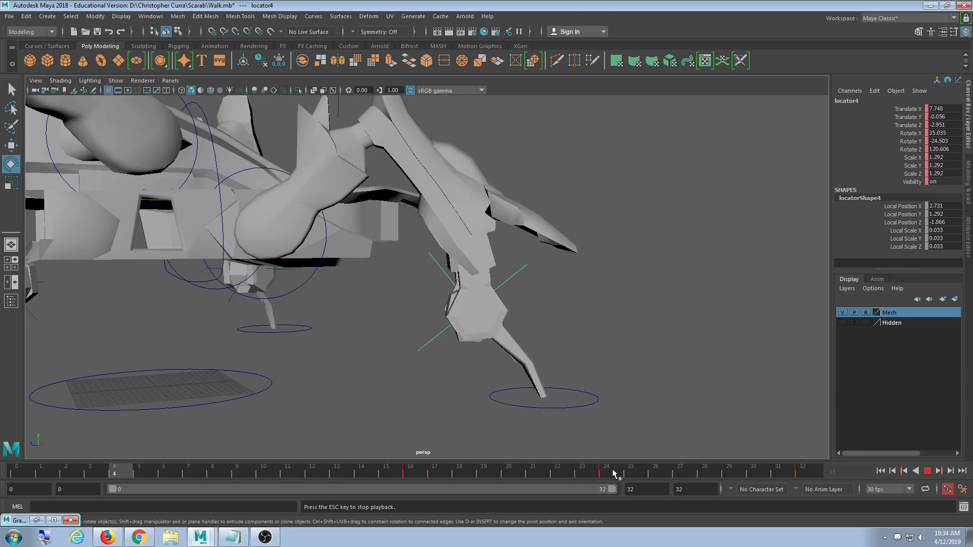
scroll(465, 330, down, 10)
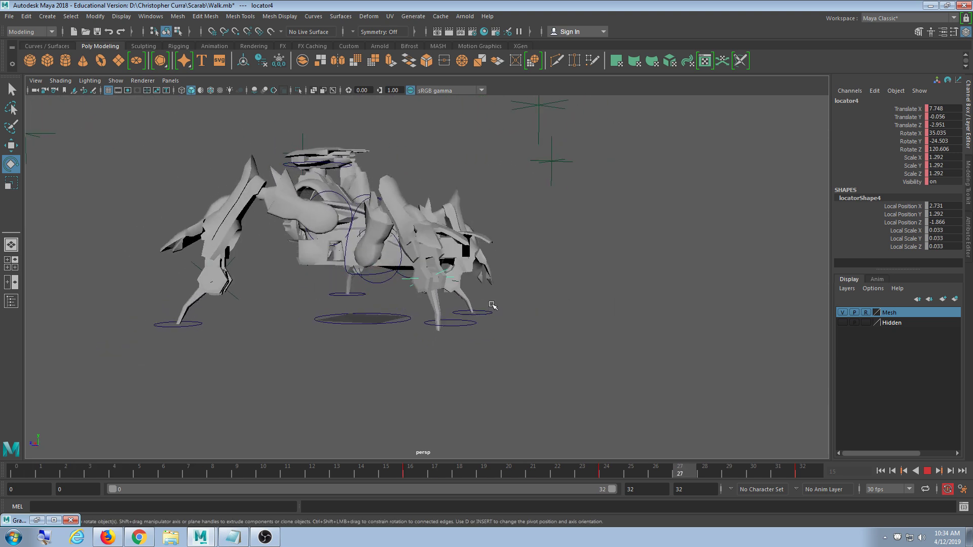
scroll(466, 327, up, 10)
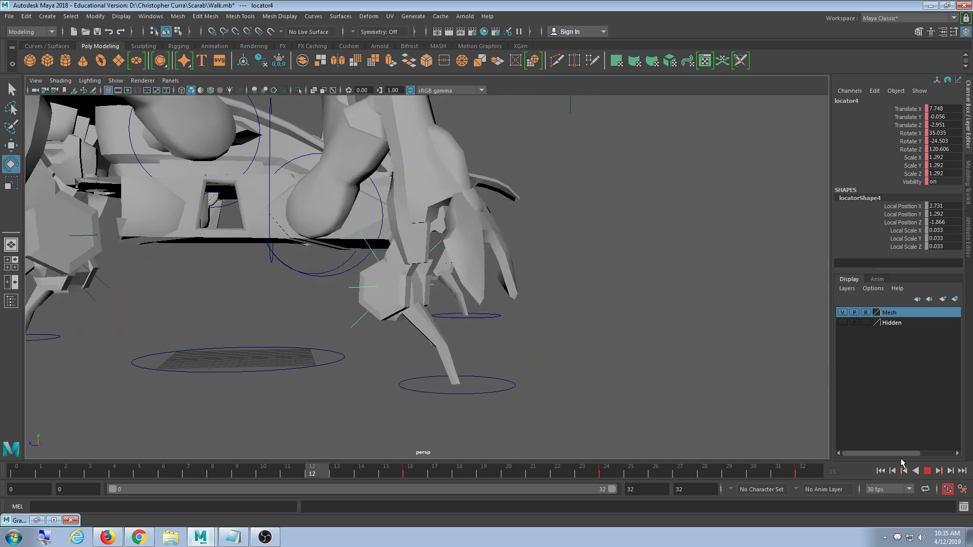
click(927, 470)
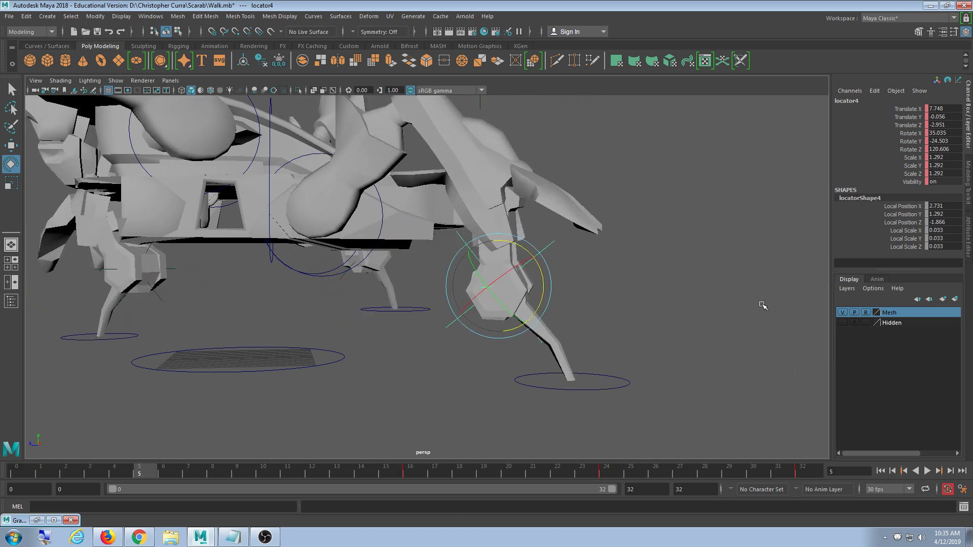
Select the foot control nurbsCircle5 and examine its raised leg at frame 24.
alt+middle_drag(330, 341, 506, 320)
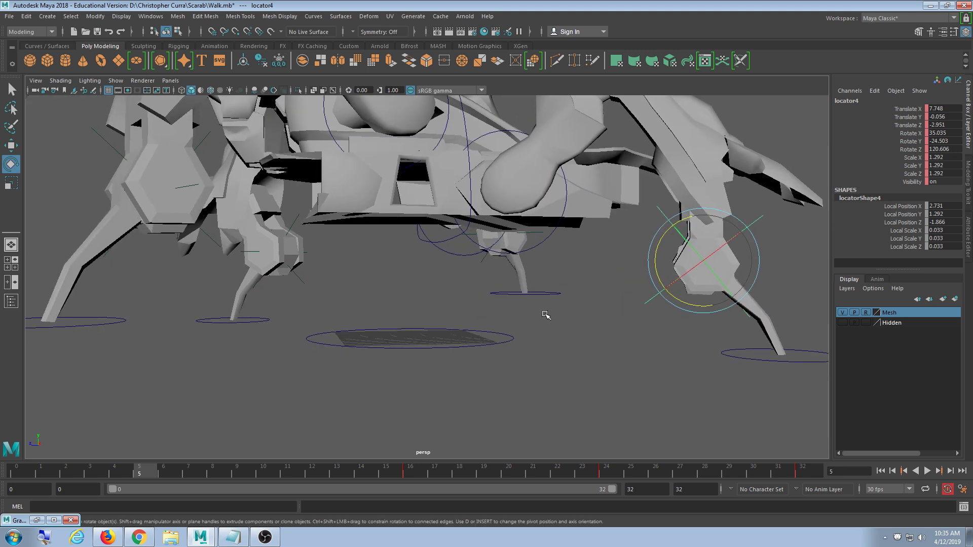
alt+drag(162, 325, 618, 332)
click(615, 348)
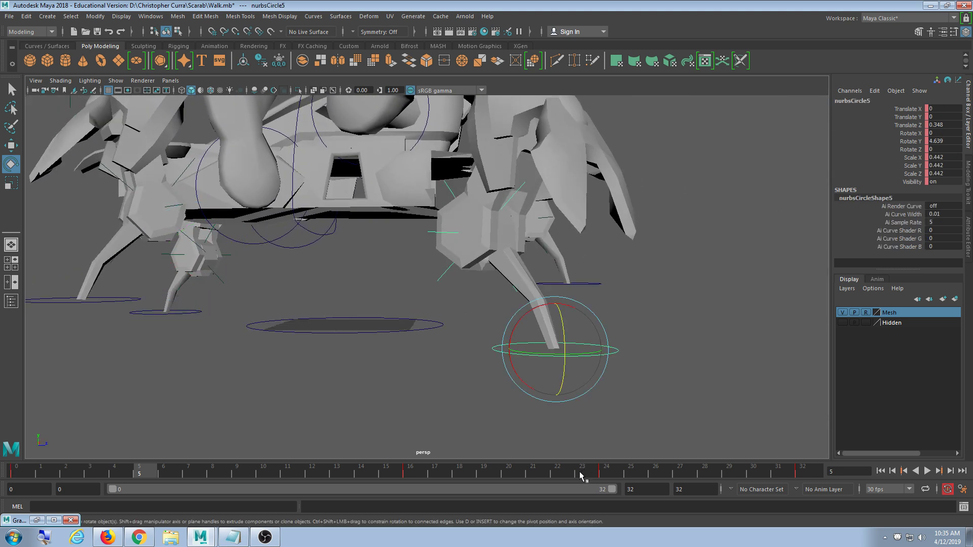
drag(580, 475, 607, 464)
scroll(584, 375, down, 3)
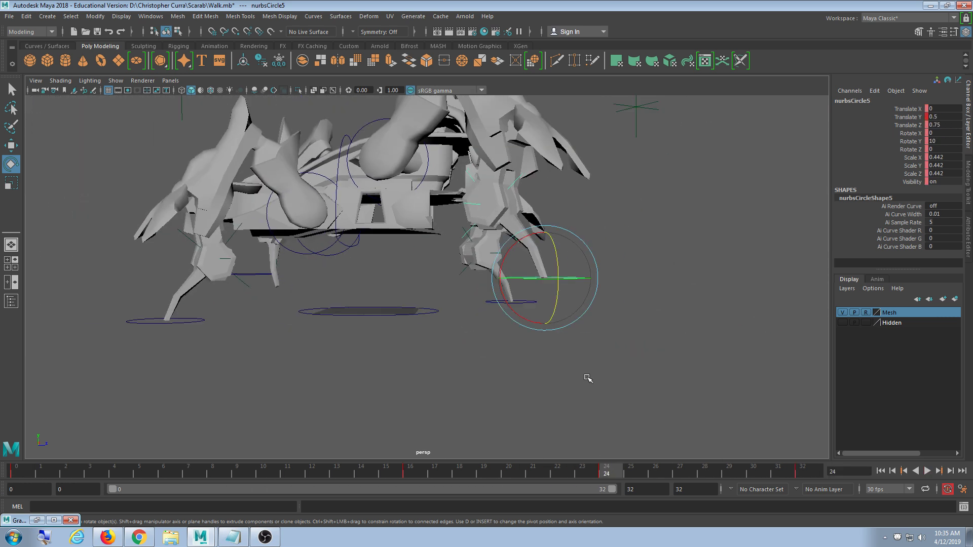
alt+drag(587, 378, 560, 377)
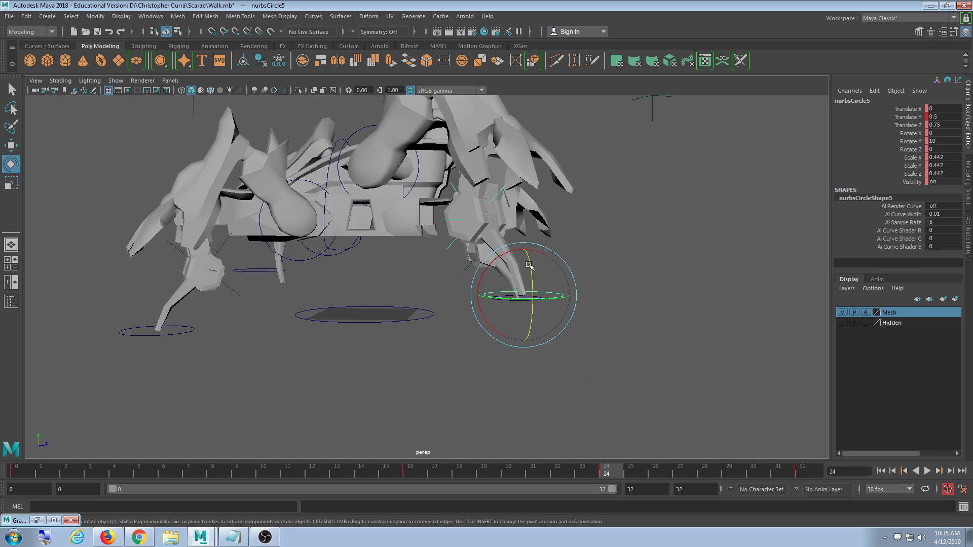
Key locator2's current pose on all channels at frames 16 and 32.
click(453, 248)
click(410, 471)
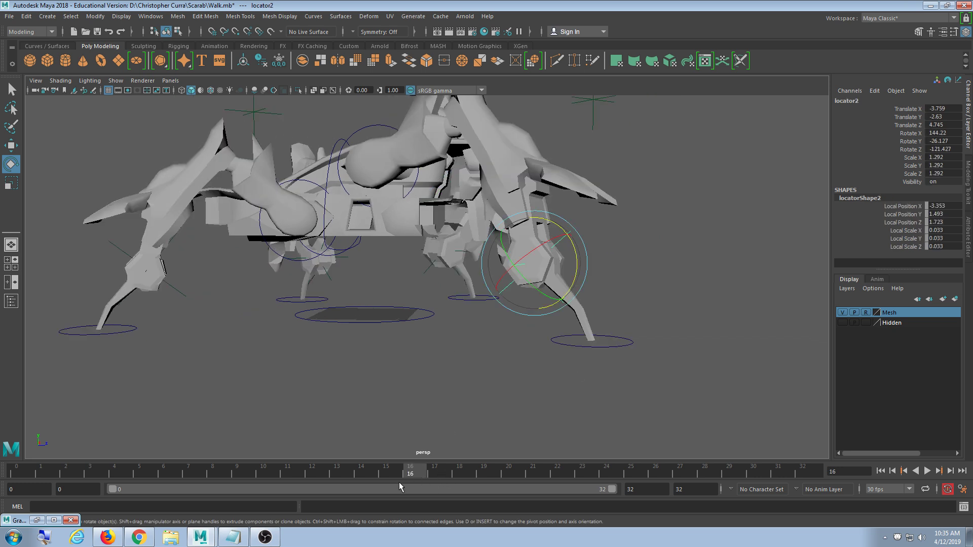
scroll(489, 426, up, 2)
alt+middle_drag(518, 420, 504, 401)
alt+drag(503, 402, 499, 398)
alt+middle_drag(498, 391, 440, 380)
scroll(471, 384, up, 1)
key(alt+v)
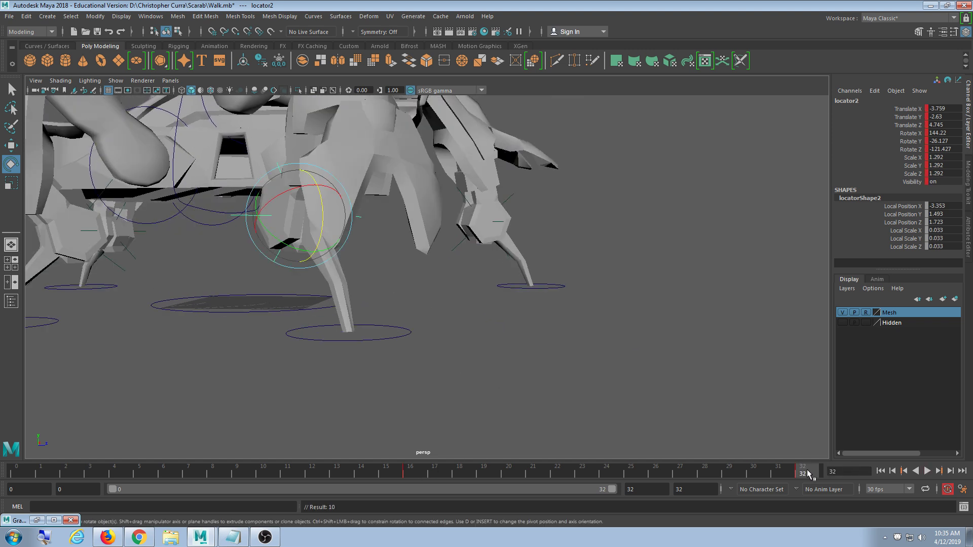
key(alt+v)
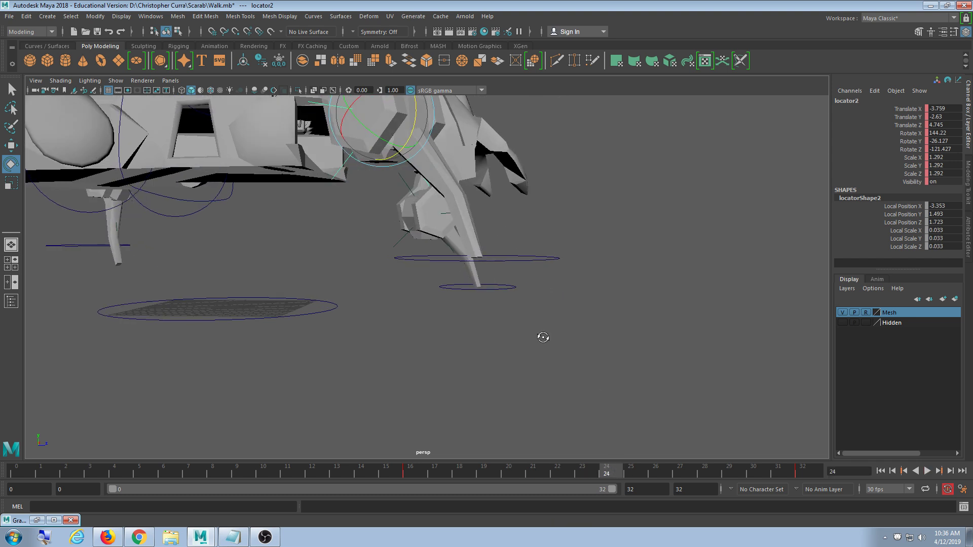
Try keying locator2 at about 137, 4, -86 degrees at frame 24 and preview the leg's motion.
scroll(550, 339, up, 2)
drag(562, 150, 575, 245)
drag(614, 475, 440, 474)
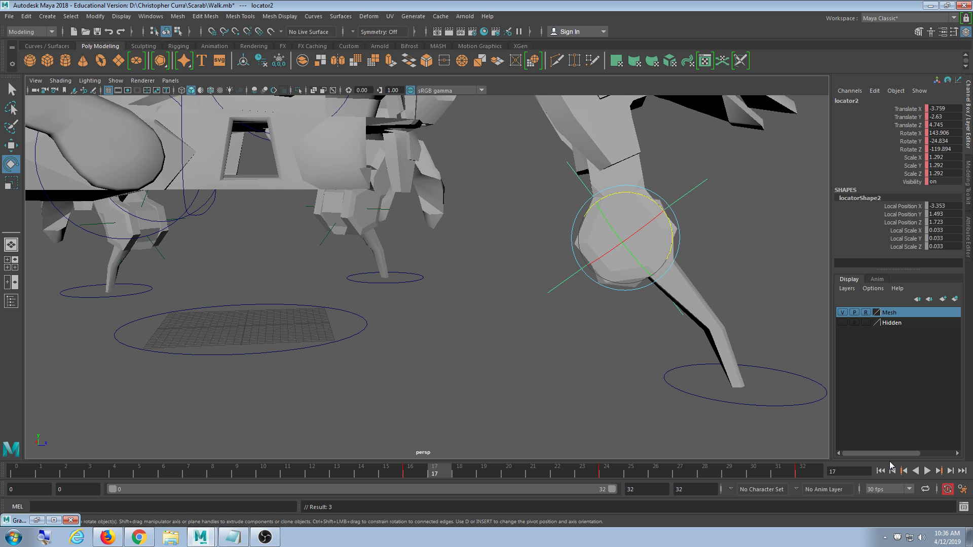
click(926, 471)
scroll(692, 360, down, 4)
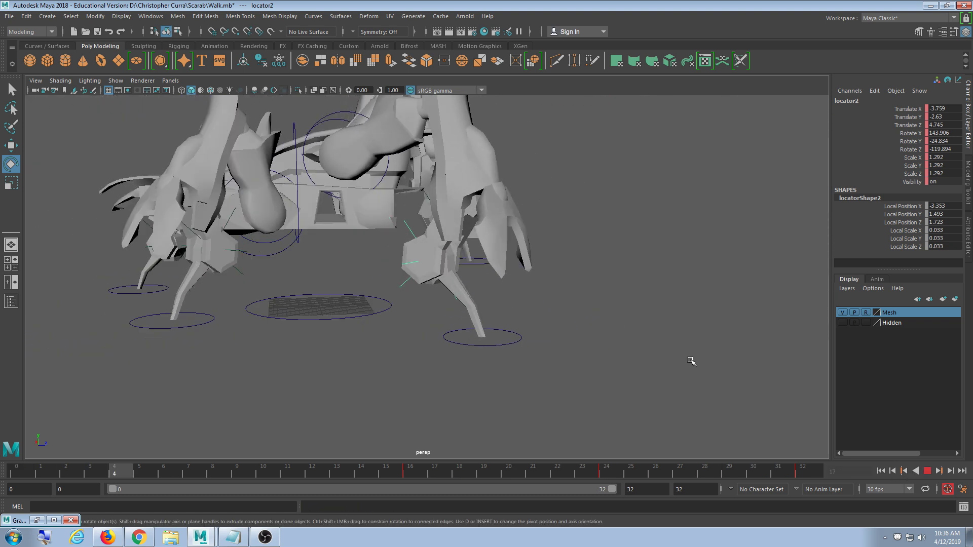
click(927, 471)
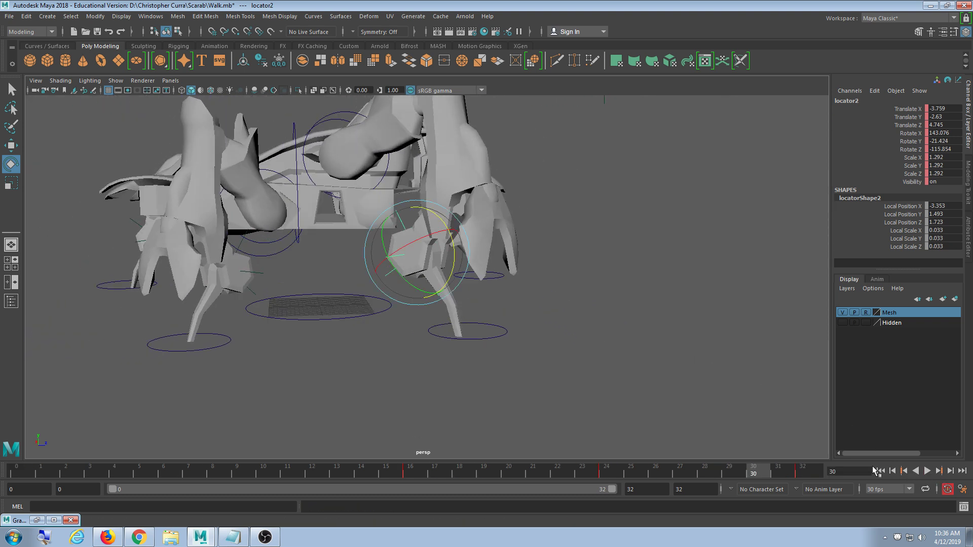
Delete locator2's key at frame 24 and replay the walk cycle.
drag(638, 465, 606, 471)
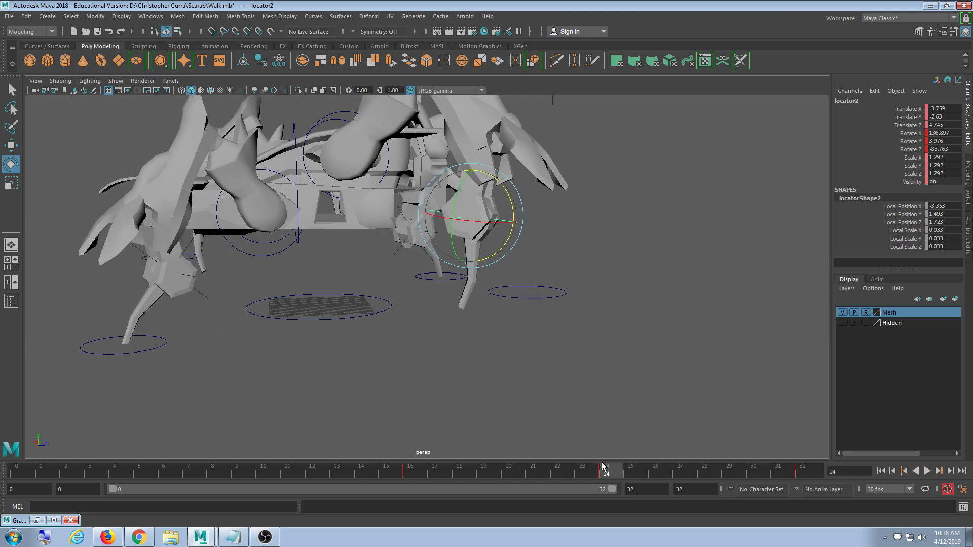
right_click(618, 461)
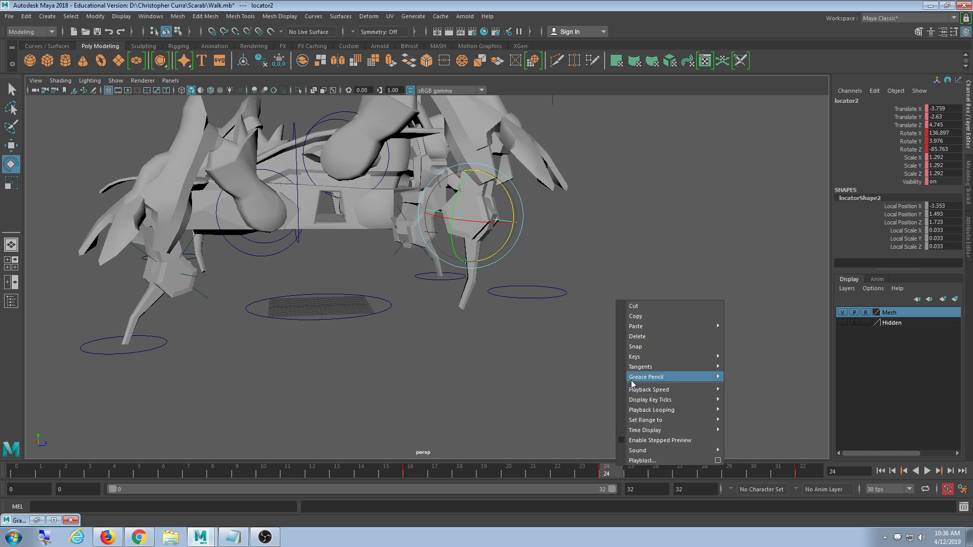
click(648, 341)
key(alt+v)
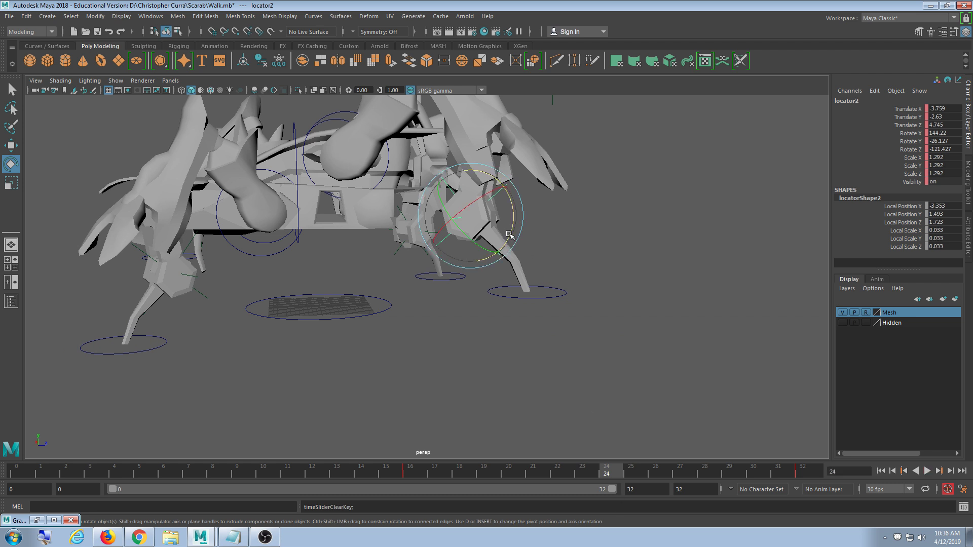
Try rotating locator2 at frame 24 and again at frame 16, undoing each rotation.
drag(509, 234, 512, 212)
key(ctrl+z)
key(alt+v)
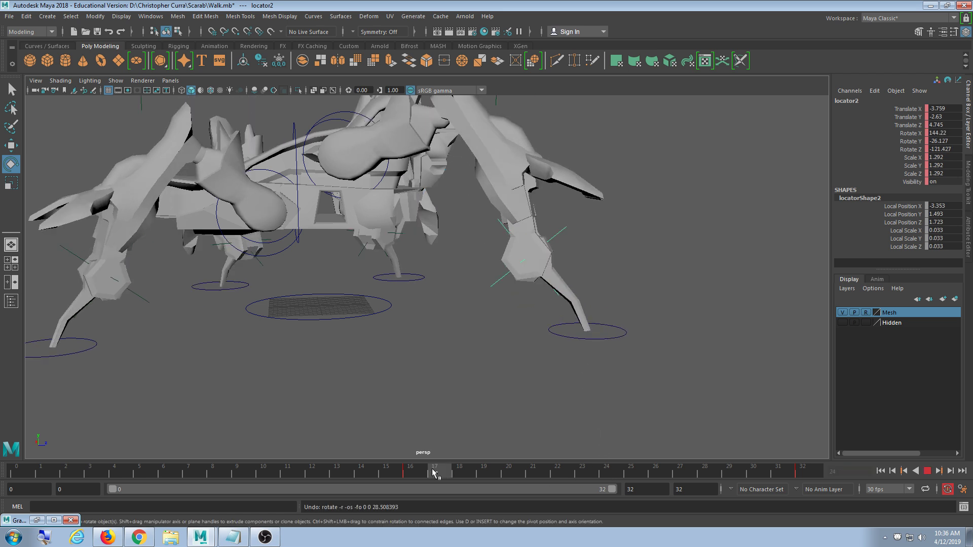
click(425, 474)
drag(576, 256, 550, 311)
key(ctrl+z)
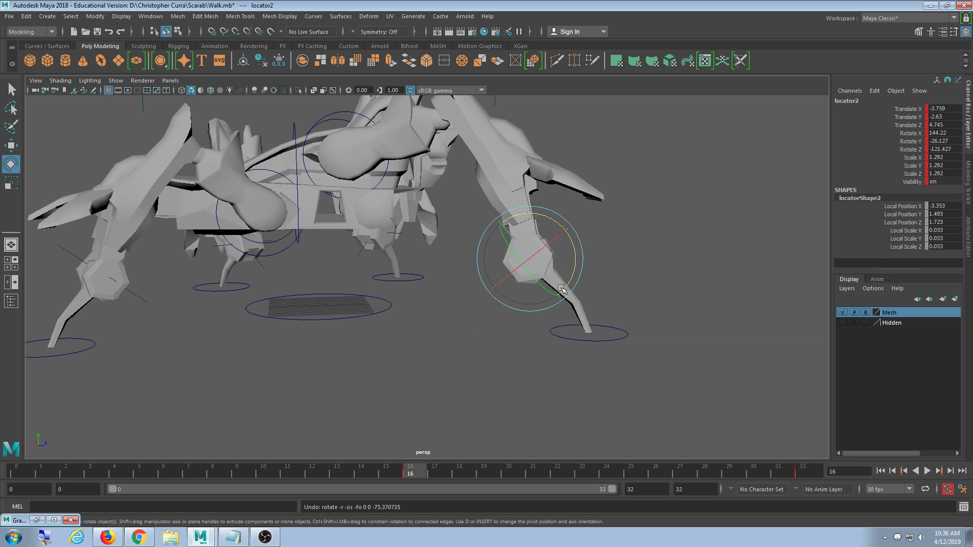
drag(573, 264, 566, 308)
key(ctrl+z)
Try keying locator2 at about 181, -43, -181 degrees at frame 24, scrub through the motion, and undo the key and rotation.
click(605, 474)
drag(514, 224, 514, 178)
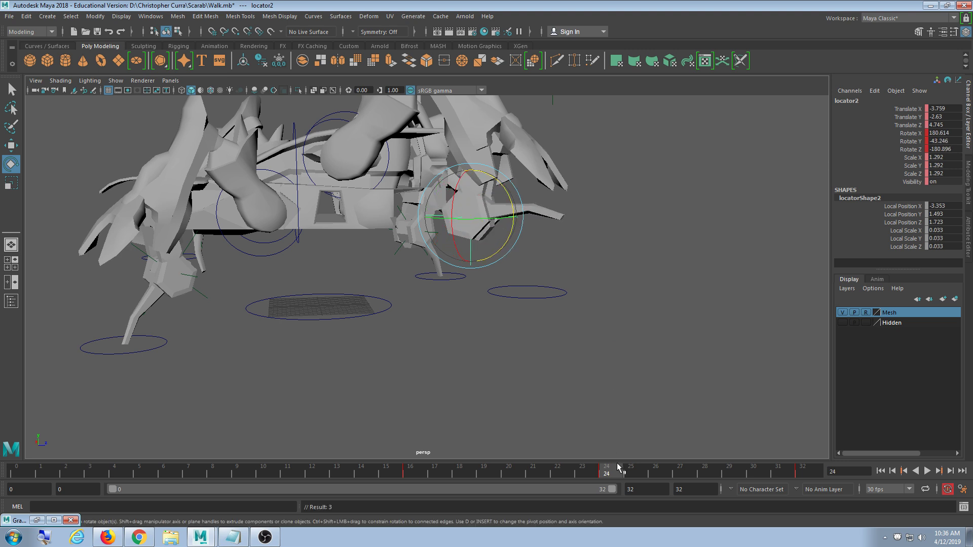
drag(616, 468, 737, 463)
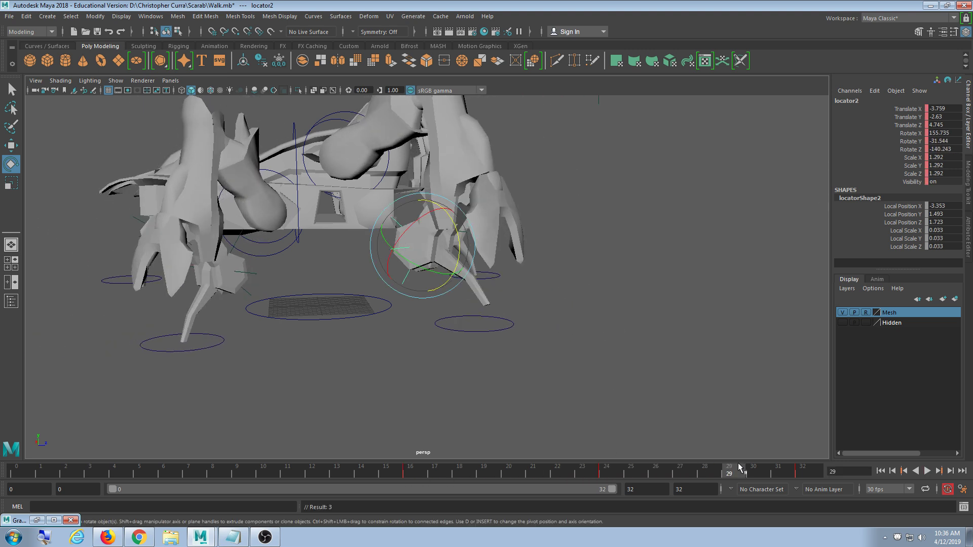
key(ctrl+z)
key(ctrl+z)
Rotate locator2 at frame 24 so the lower leg tucks inward, key its rotation, and replay the walk cycle.
key(alt+v)
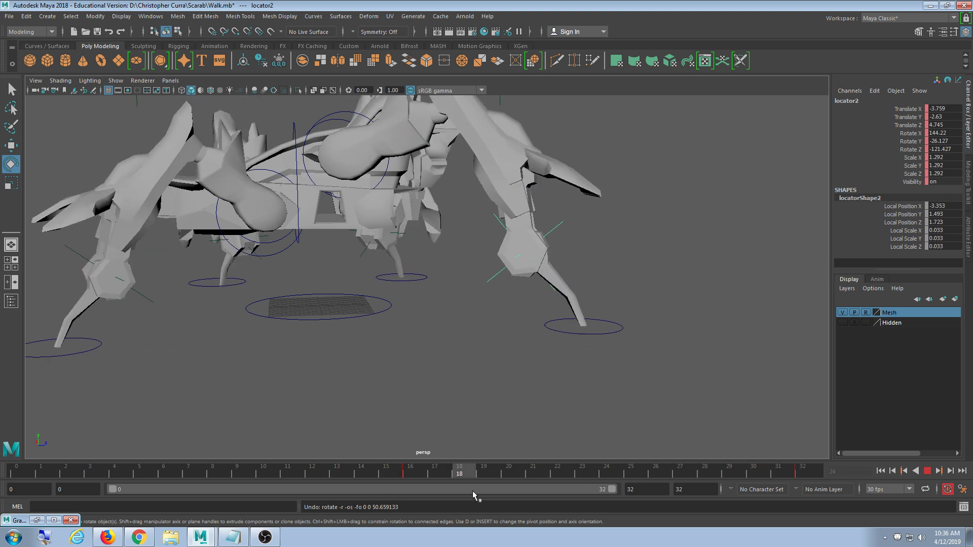
drag(753, 491, 606, 489)
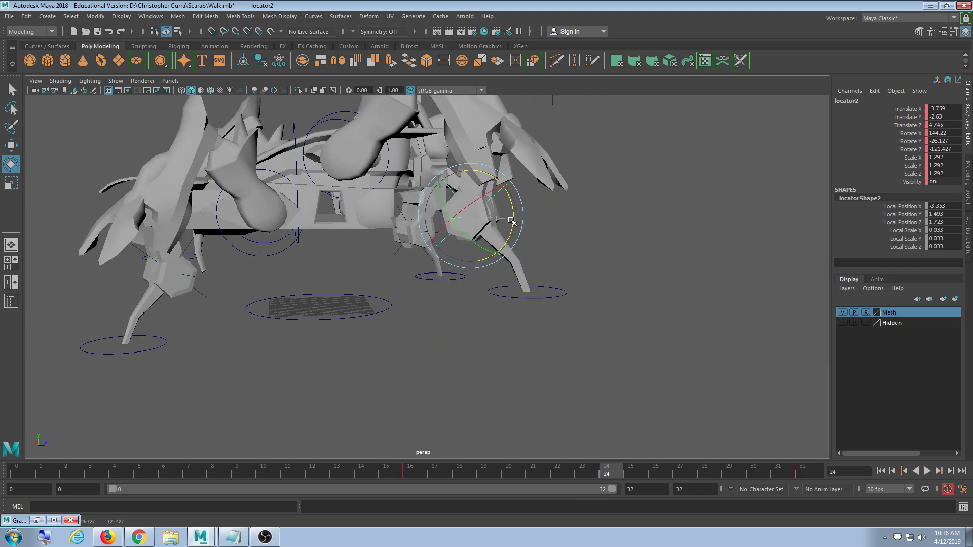
drag(514, 219, 509, 254)
key(shift+e)
key(alt+v)
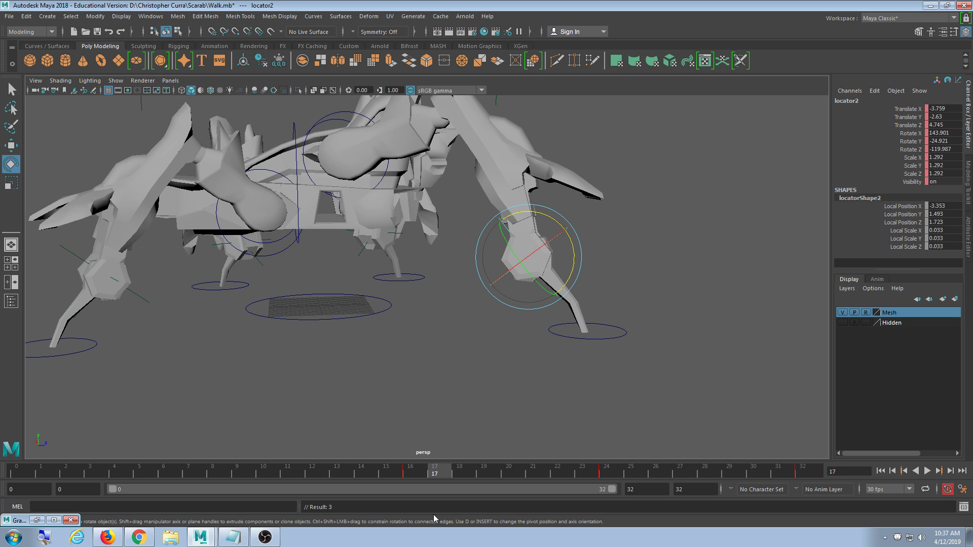
Delete locator2's key at frame 24 and play through the walk cycle to check the leg without it.
key(alt+v)
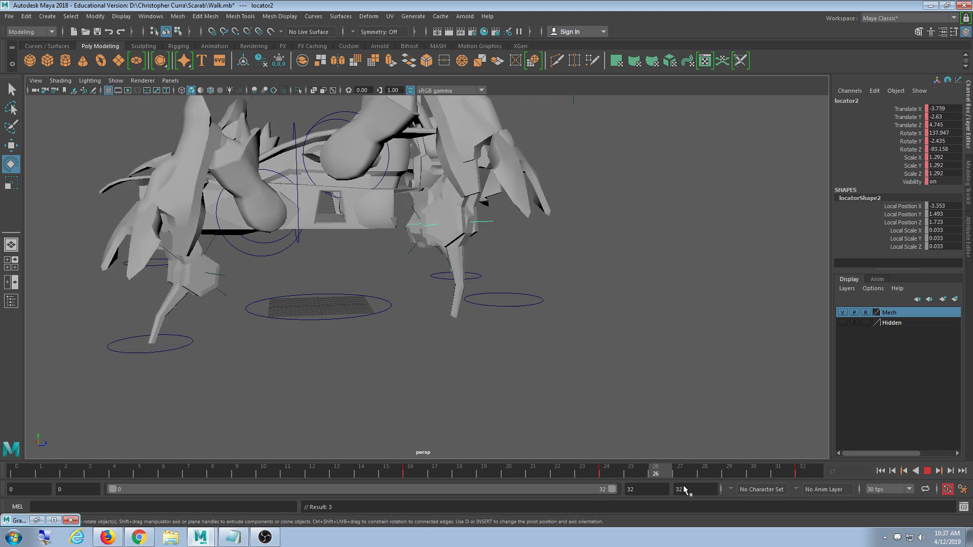
click(606, 471)
right_click(606, 472)
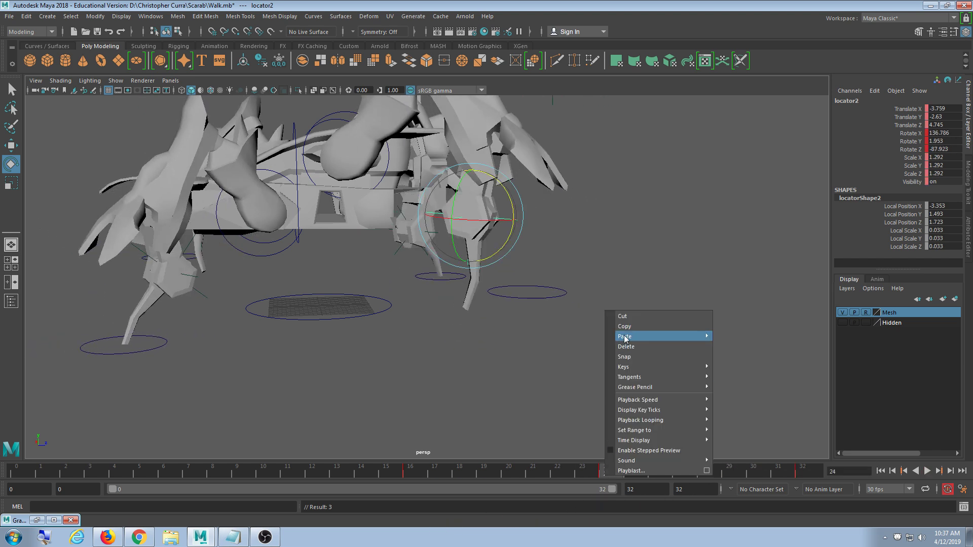
click(625, 346)
key(alt+v)
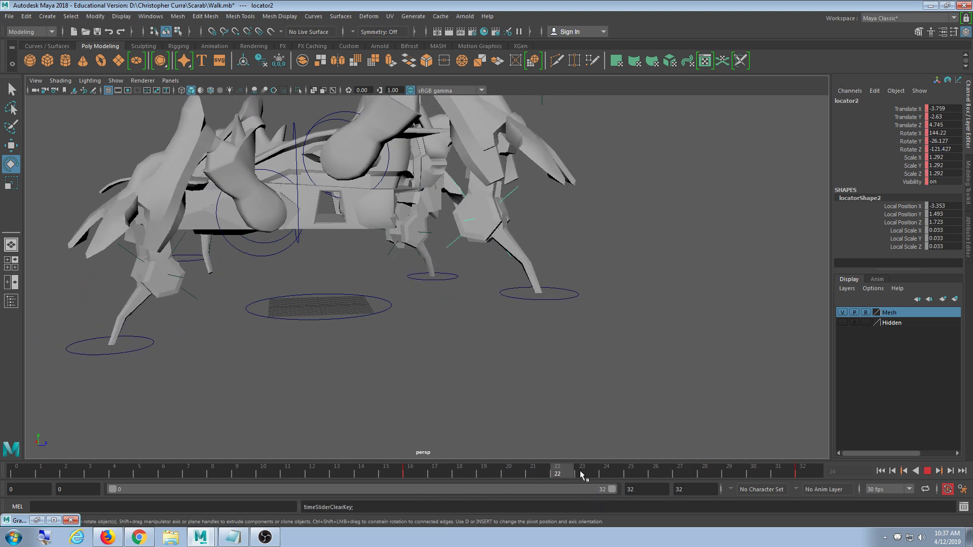
mouse_move(746, 451)
mouse_down()
mouse_move(294, 486)
mouse_move(533, 461)
mouse_up()
drag(654, 447, 828, 441)
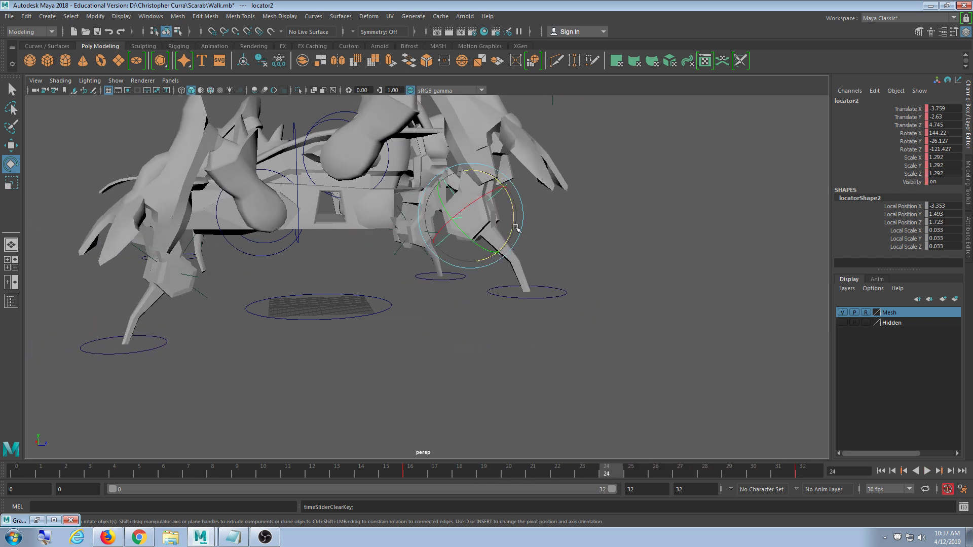
Try keying locator2 at about 137, 1, -89 degrees at frame 24, play the motion, and delete that key.
drag(515, 228, 512, 244)
mouse_move(598, 467)
mouse_down()
mouse_move(551, 477)
mouse_move(788, 469)
mouse_move(489, 492)
mouse_move(603, 473)
mouse_move(607, 495)
mouse_up()
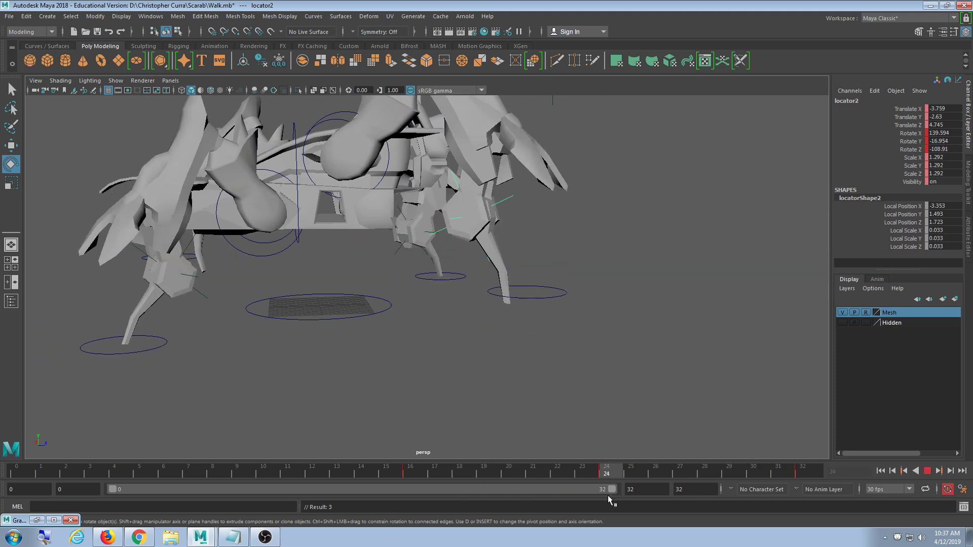
drag(513, 217, 505, 231)
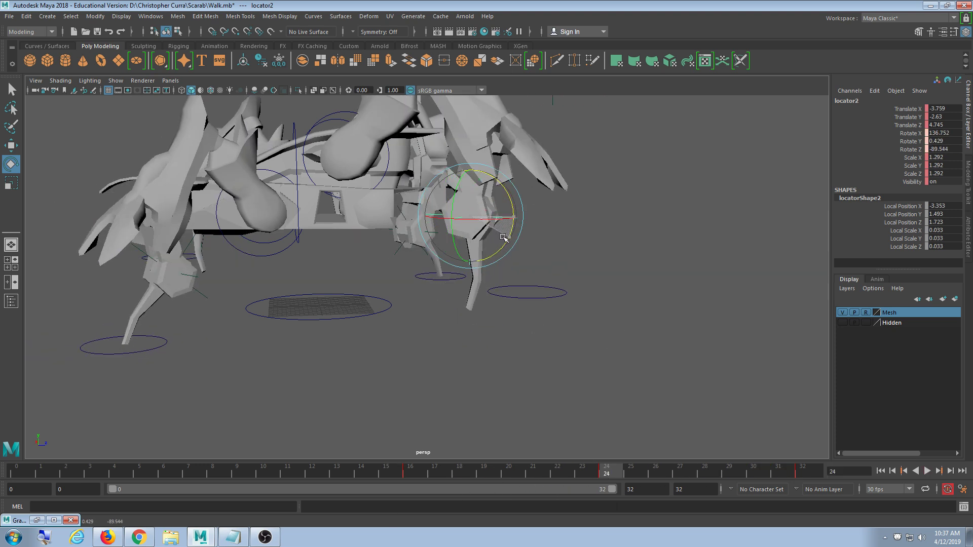
key(alt+v)
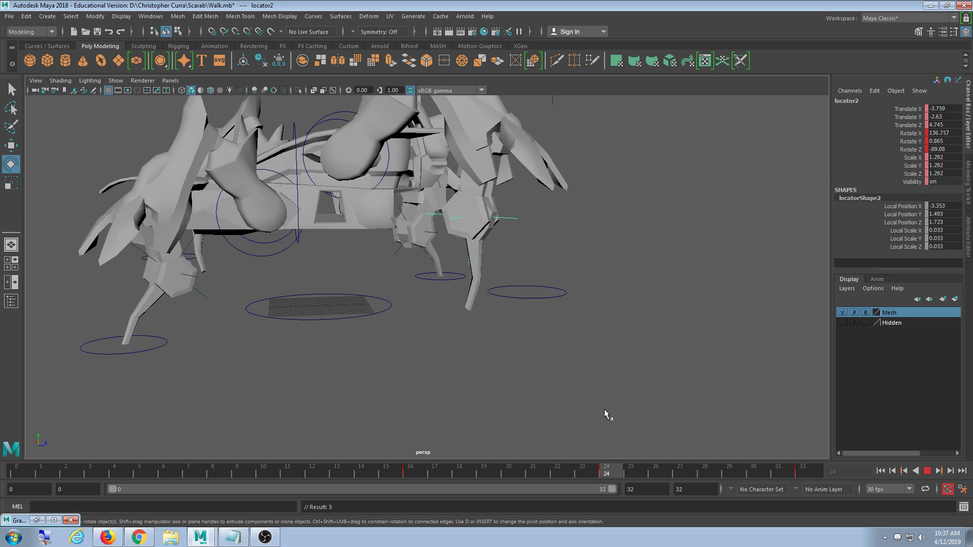
key(alt+v)
right_click(616, 471)
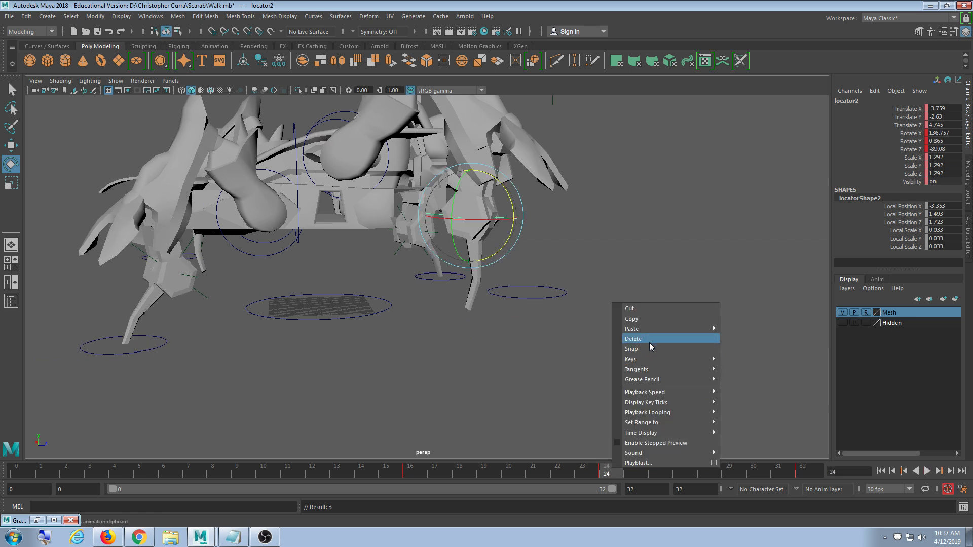
click(649, 339)
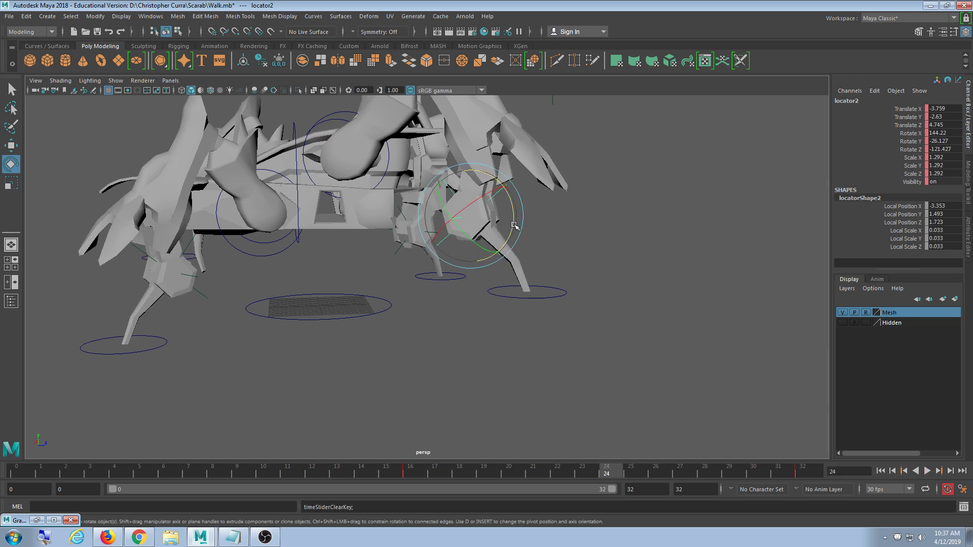
Rotate locator2 at frame 24 to swing its lower leg inward, key the new pose, and play the cycle.
drag(515, 226, 527, 296)
key(alt+v)
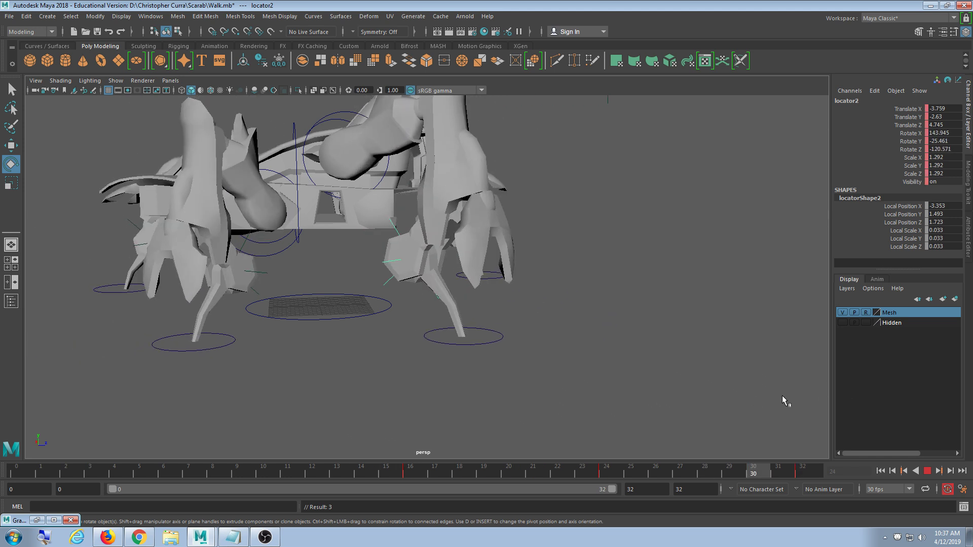
key(Escape)
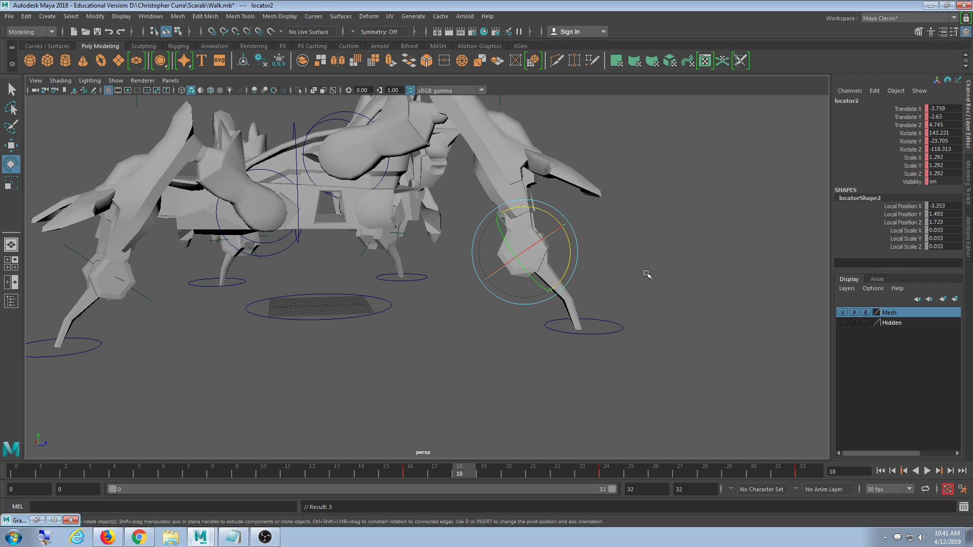
key(alt+v)
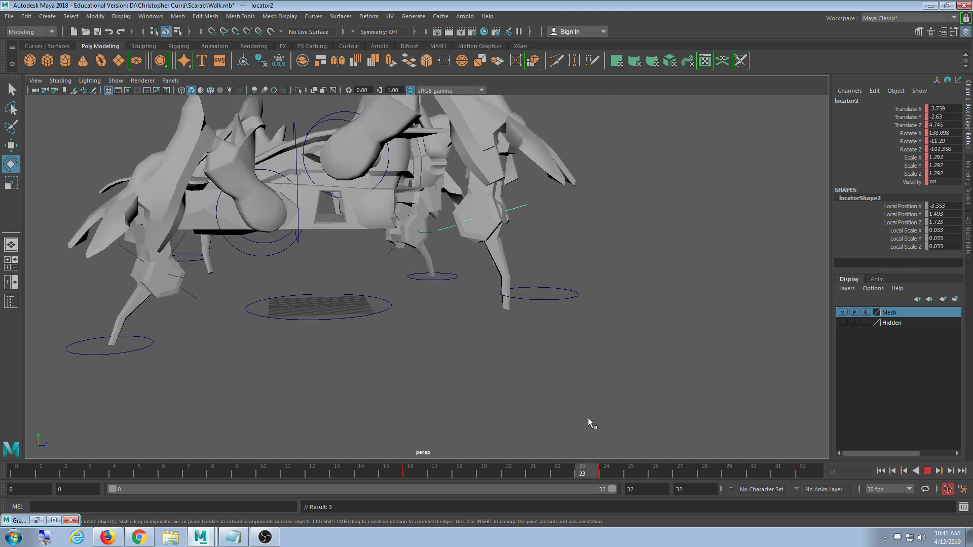
Select locator1 on the opposite leg and key its current rotation at frames 0 and 16.
drag(768, 430, 321, 439)
alt+middle_drag(122, 378, 323, 379)
alt+drag(323, 379, 293, 378)
click(232, 301)
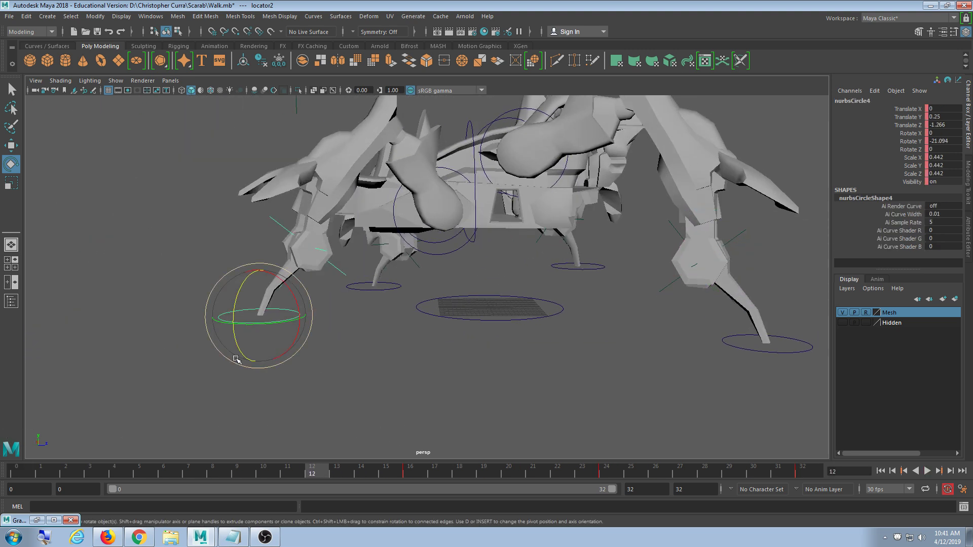
click(330, 304)
click(339, 272)
key(alt+v)
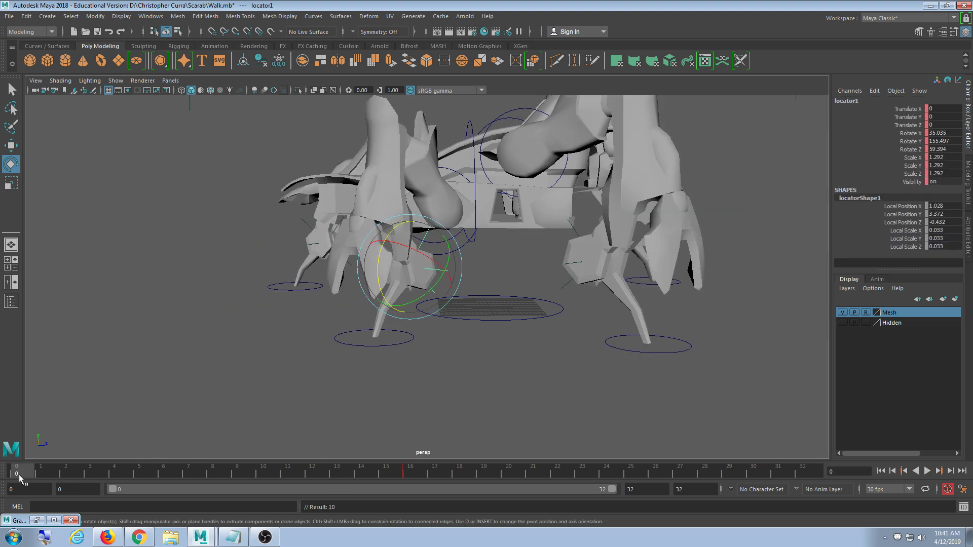
Rotate locator1 at frame 8 to about 41, 186, 97 degrees, key it, and scrub through the motion.
click(223, 473)
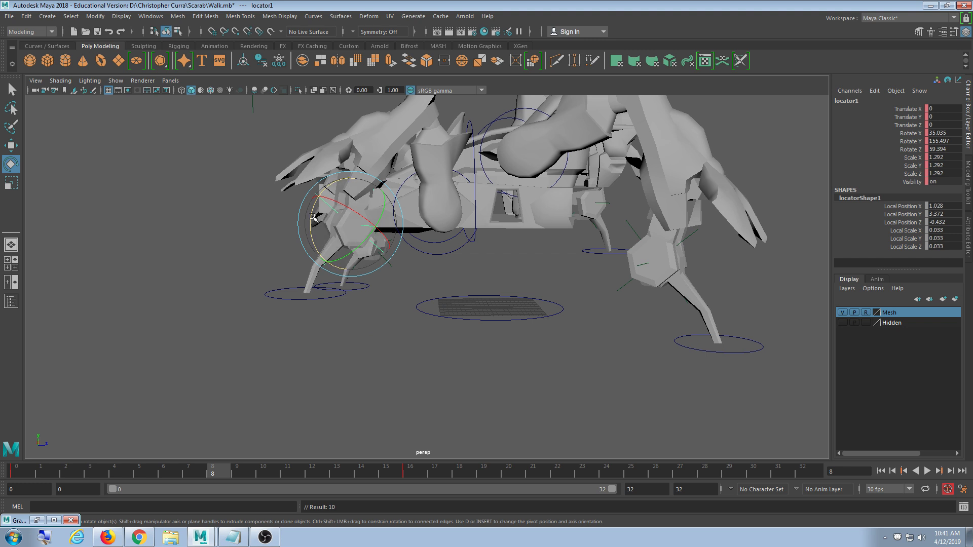
drag(311, 219, 327, 256)
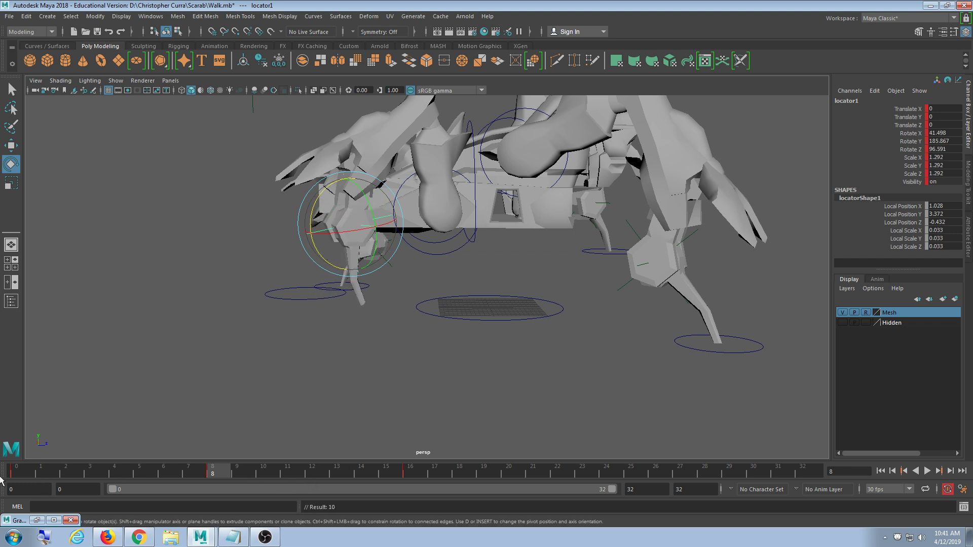
drag(178, 478, 9, 451)
Select locator3 on the robot's other side and key its current rotation at frames 0 and 16.
alt+drag(512, 319, 414, 352)
click(464, 397)
scroll(505, 380, down, 6)
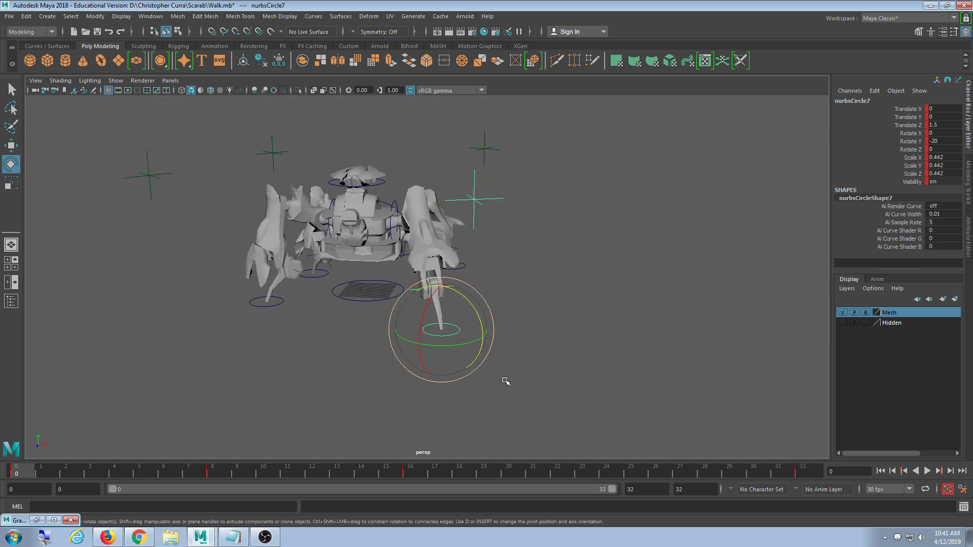
alt+drag(587, 392, 494, 386)
scroll(385, 350, up, 2)
alt+middle_drag(369, 340, 454, 354)
scroll(454, 354, up, 5)
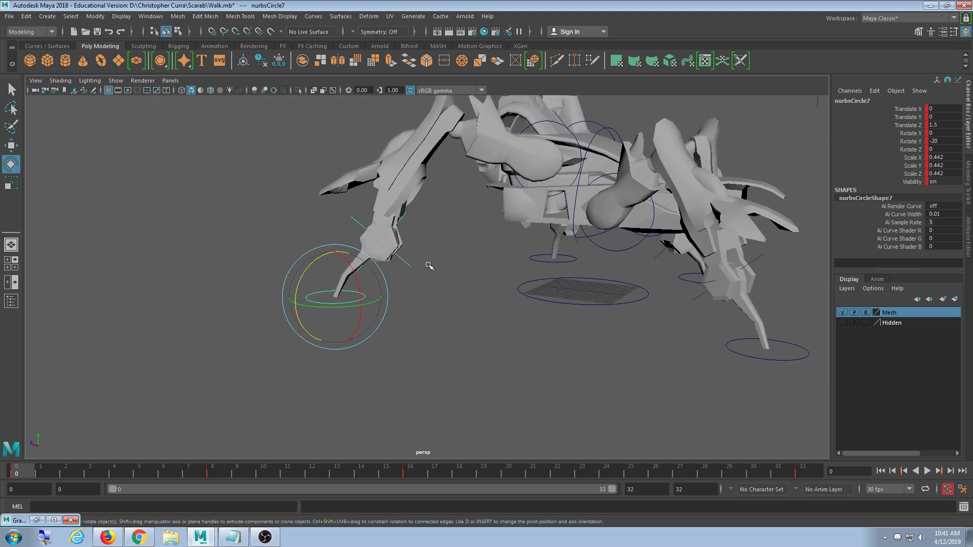
click(408, 271)
key(alt+v)
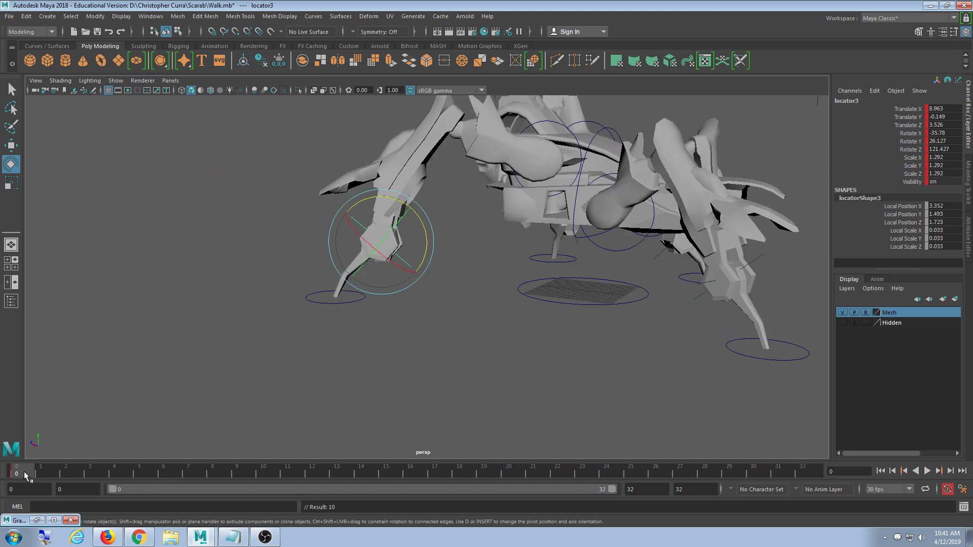
drag(403, 473, 228, 473)
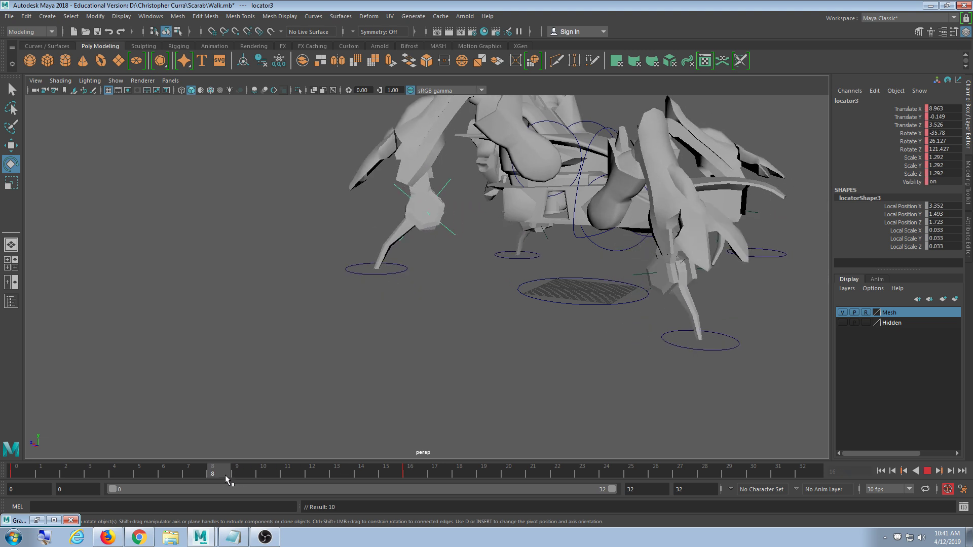
Rotate locator3 at frame 8 to about -42, 11, 101 degrees, key it, and play the walk cycle.
drag(381, 196, 384, 218)
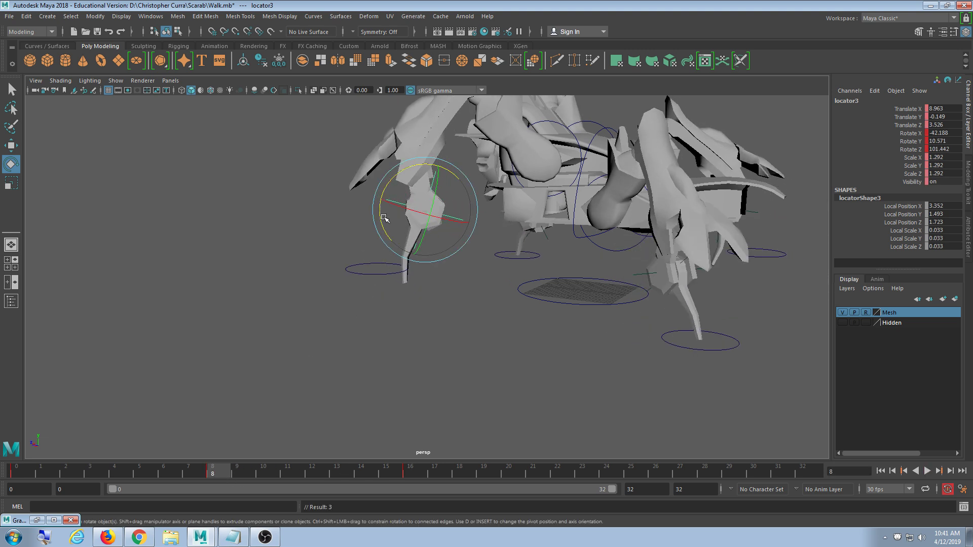
drag(270, 472, 902, 491)
click(927, 471)
scroll(597, 404, down, 10)
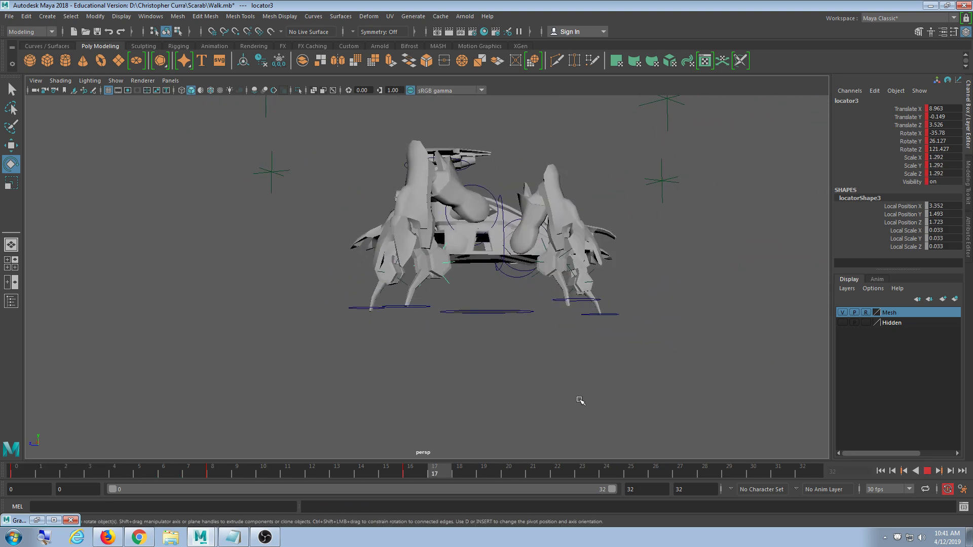
Play the walk cycle in the shaded side view and examine how the legs lift and bend.
key(Escape)
key(space)
key(space)
key(alt+v)
scroll(615, 395, down, 8)
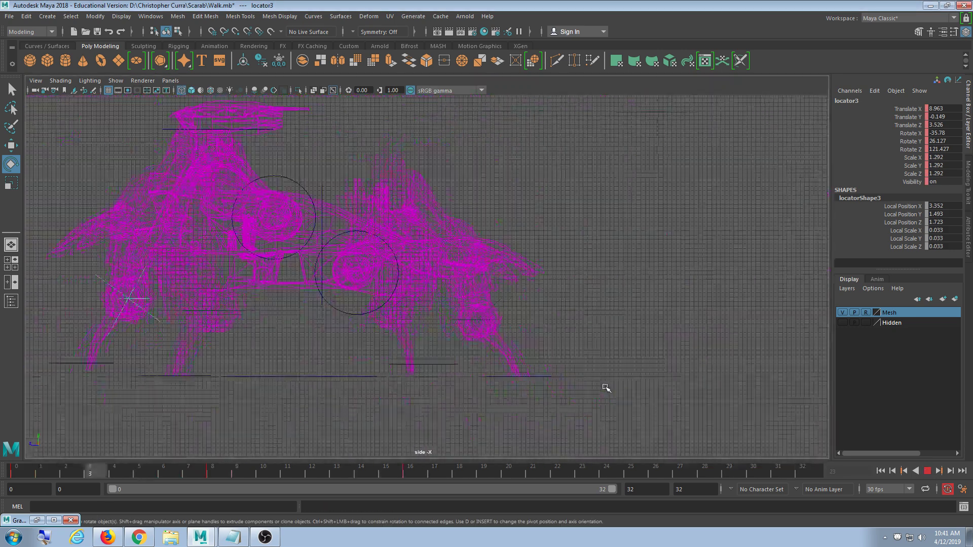
key(5)
scroll(599, 389, down, 3)
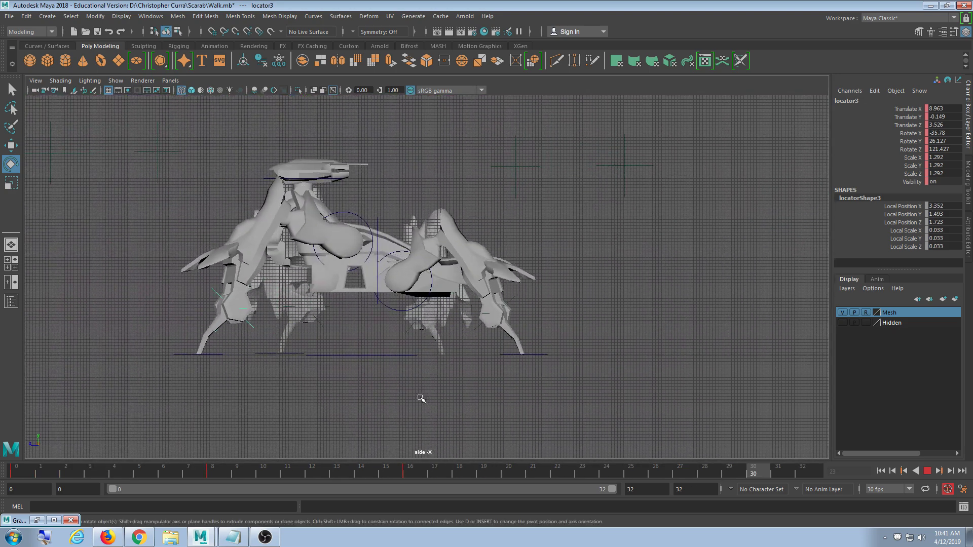
scroll(452, 426, up, 5)
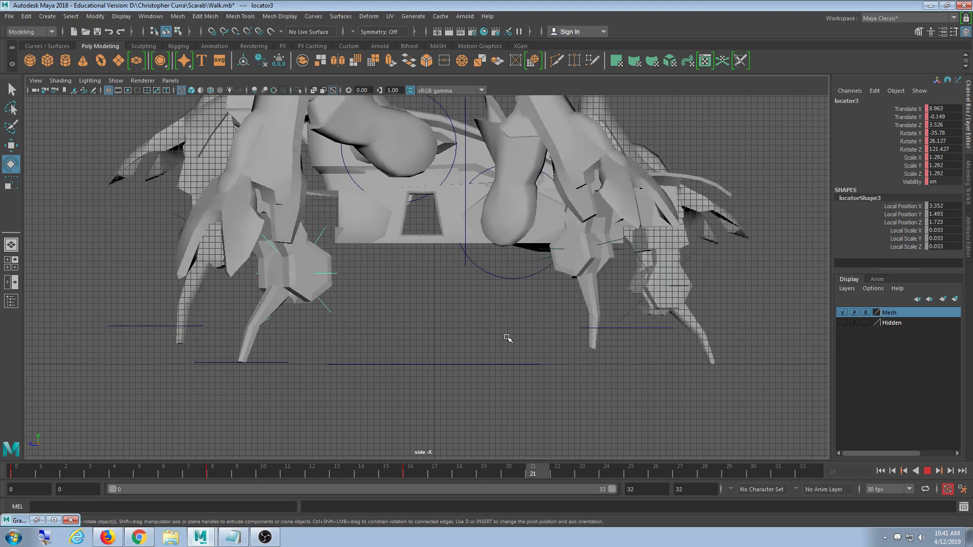
scroll(508, 338, down, 4)
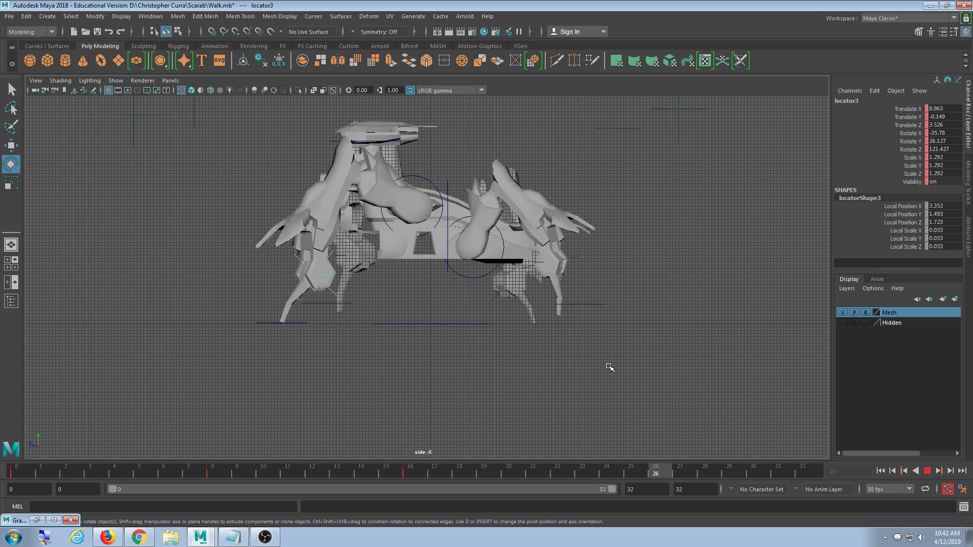
click(927, 470)
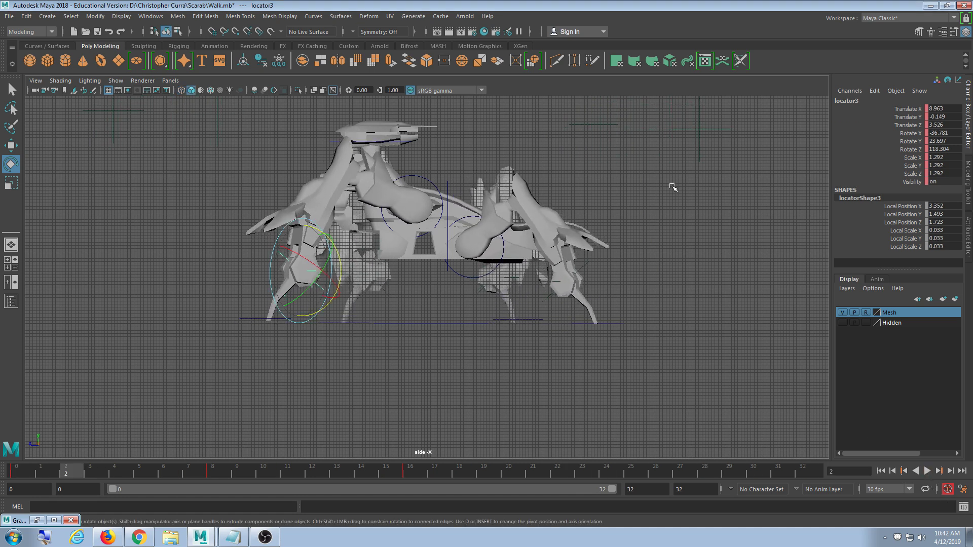
Return to the perspective view, select all control curves and locators, and key them at frames 0 and 32.
key(space)
key(space)
alt+drag(690, 254, 744, 230)
click(738, 230)
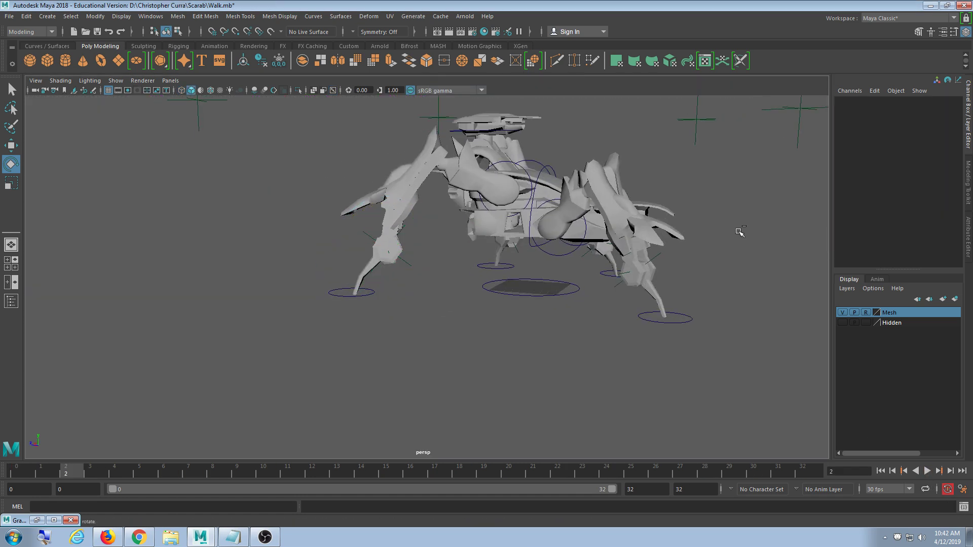
alt+middle_drag(605, 313, 465, 352)
scroll(464, 352, up, 4)
scroll(465, 354, down, 3)
alt+drag(465, 354, 483, 353)
scroll(486, 352, down, 4)
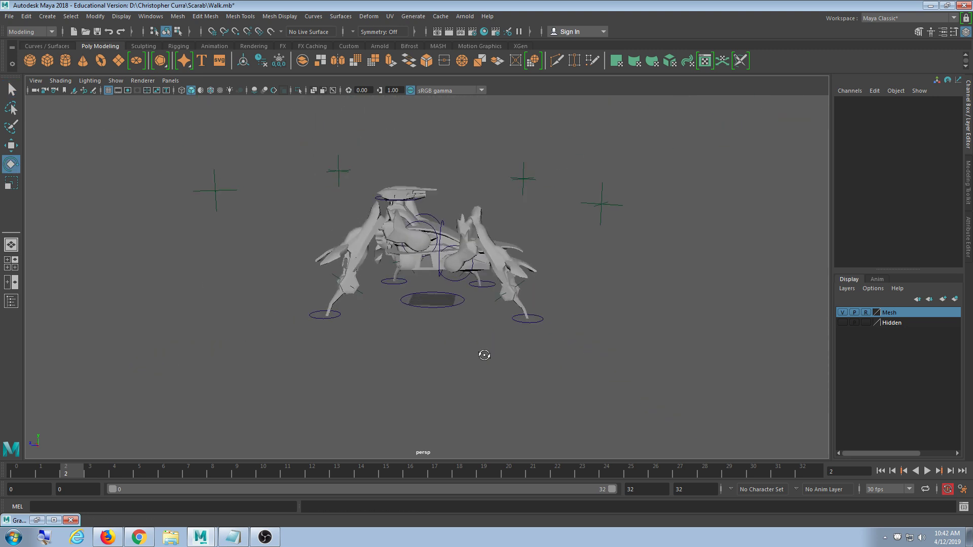
alt+middle_drag(482, 352, 479, 360)
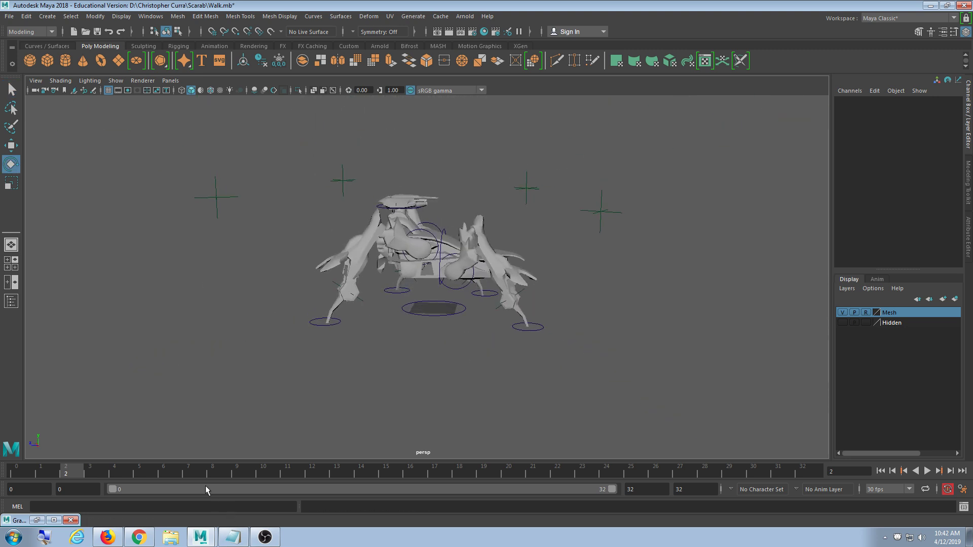
drag(204, 476, 0, 469)
drag(701, 388, 46, 38)
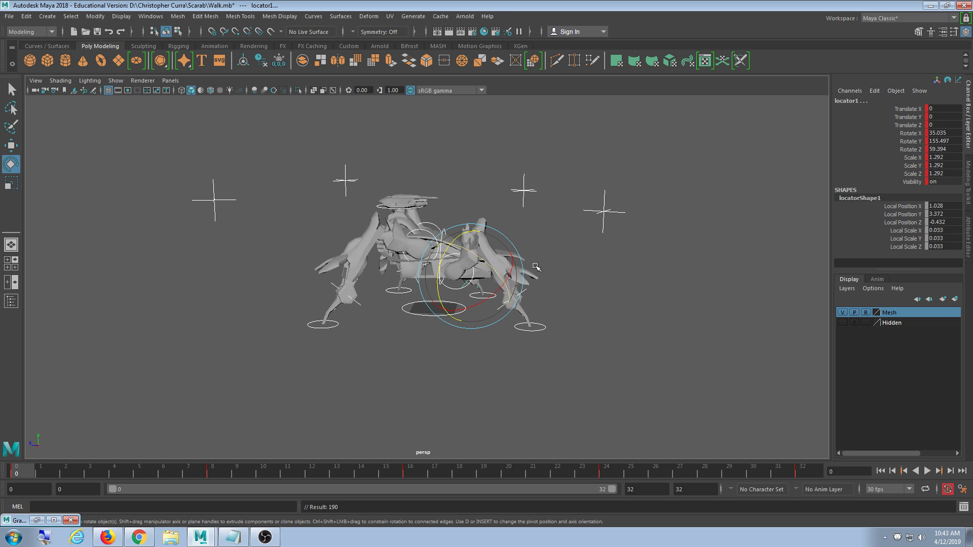
click(816, 471)
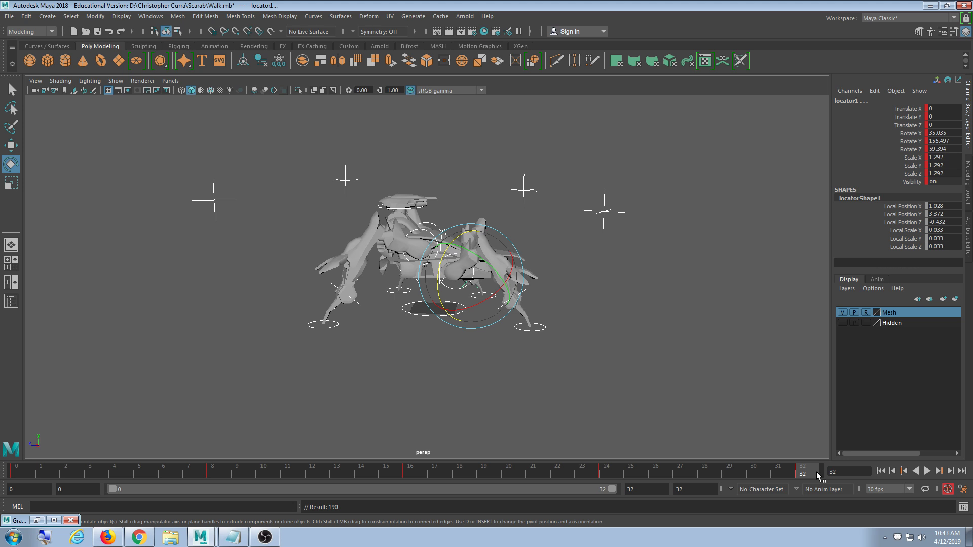
Open the Graph Editor for the selected controls and resize its window so the robot stays visible beside it.
alt+middle_drag(618, 327, 557, 347)
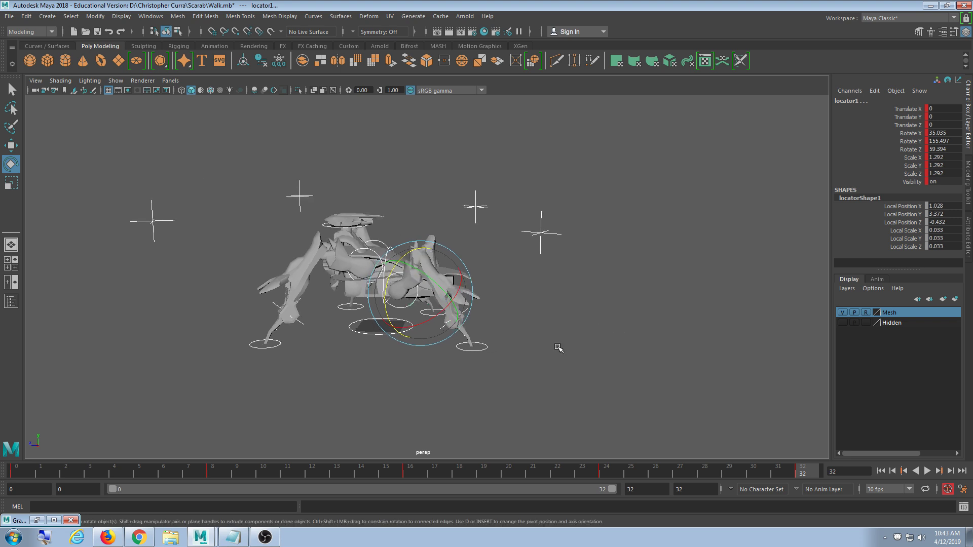
alt+drag(578, 350, 567, 362)
alt+middle_drag(567, 363, 480, 373)
scroll(493, 377, up, 2)
scroll(494, 378, down, 2)
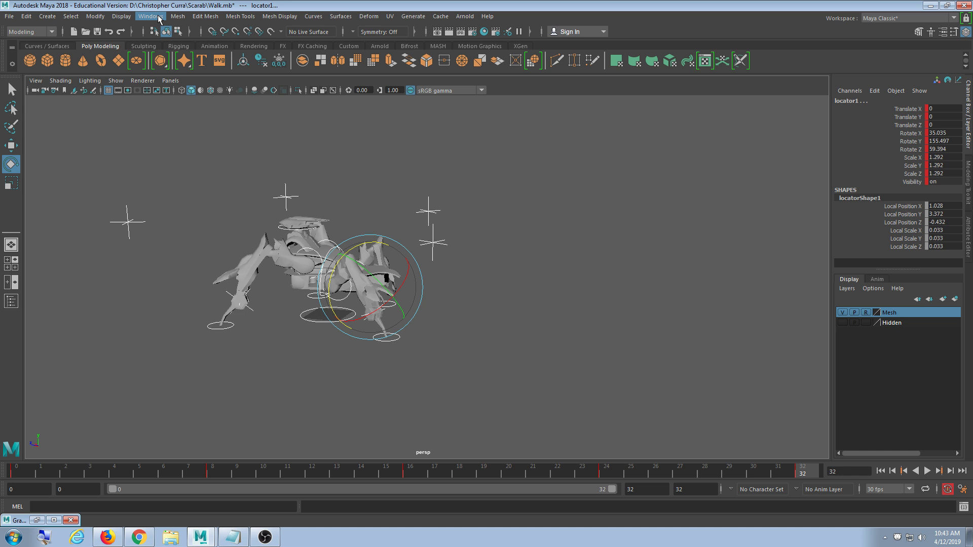
click(159, 19)
mouse_move(197, 72)
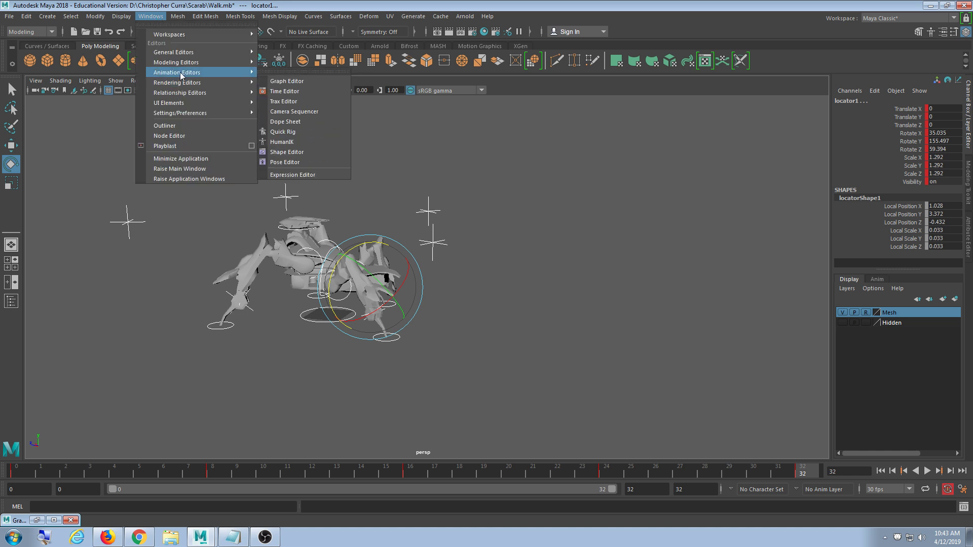
click(284, 81)
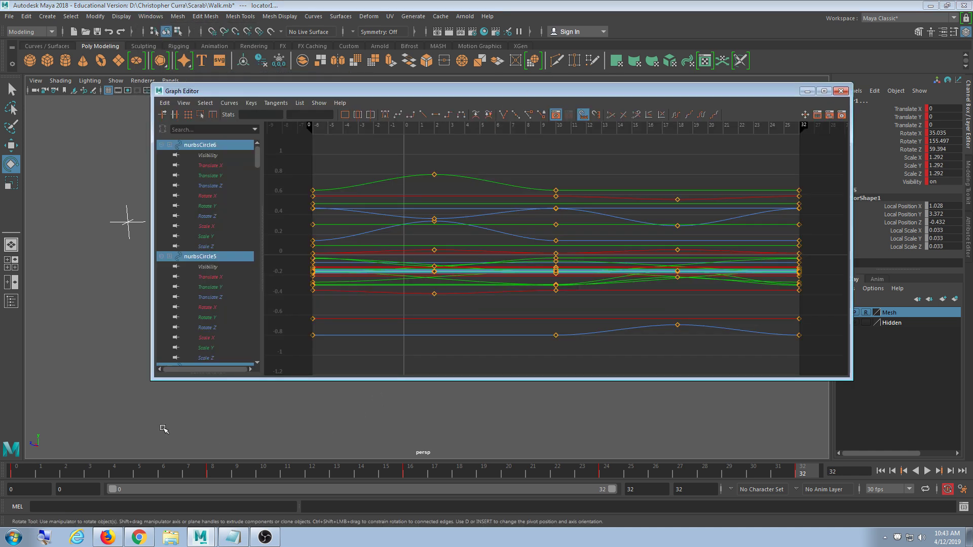
drag(154, 378, 266, 456)
mouse_move(526, 90)
mouse_down()
mouse_move(542, 91)
mouse_move(531, 90)
mouse_up()
Scrub and play the walk cycle beside the Graph Editor to examine the robot's leg motion.
alt+middle_drag(222, 188, 88, 181)
scroll(88, 179, down, 2)
alt+middle_drag(220, 163, 183, 147)
alt+drag(177, 147, 142, 166)
scroll(142, 166, up, 2)
alt+middle_drag(152, 166, 260, 173)
drag(156, 472, 162, 428)
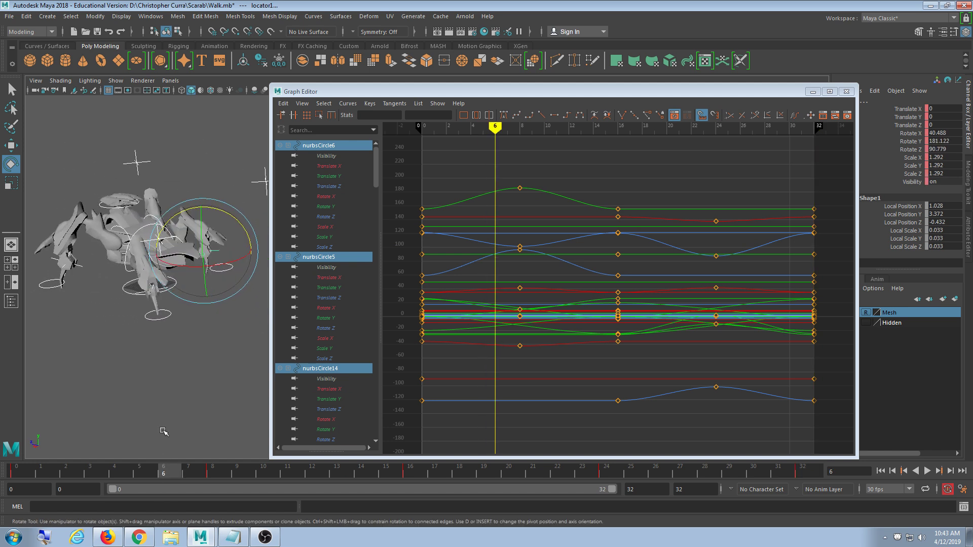
key(alt+v)
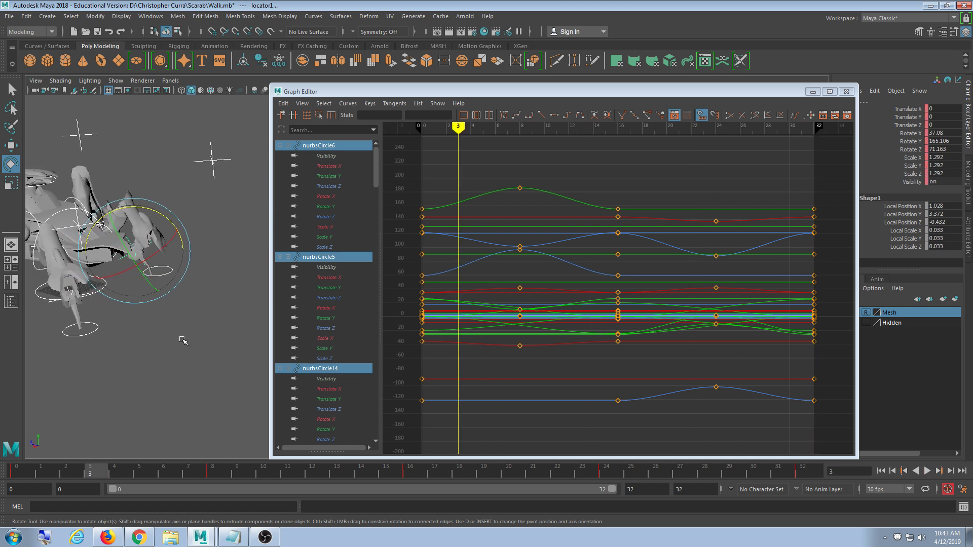
key(alt+v)
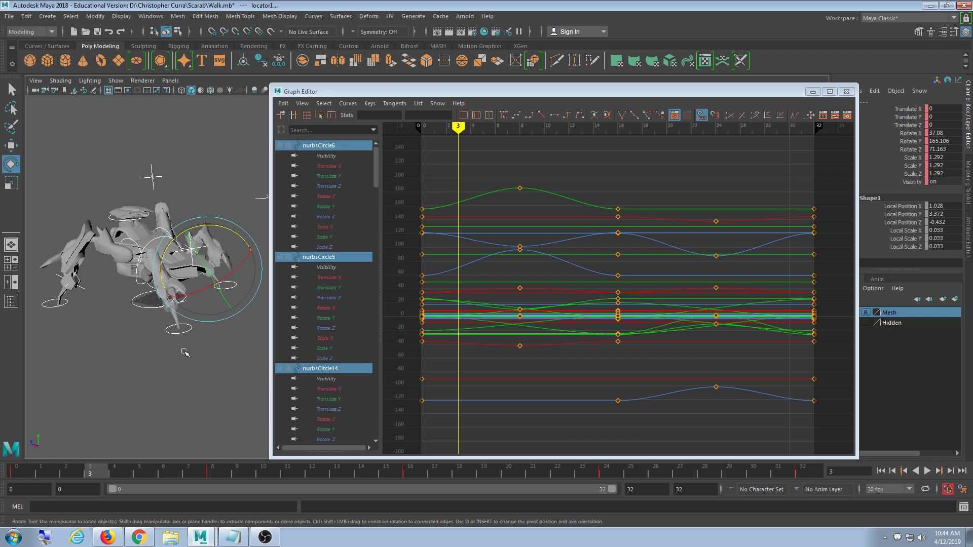
Inspect the topmost curve's key at frame 8 and examine how all curves behave outside the 0 to 32 frame range.
drag(567, 164, 509, 218)
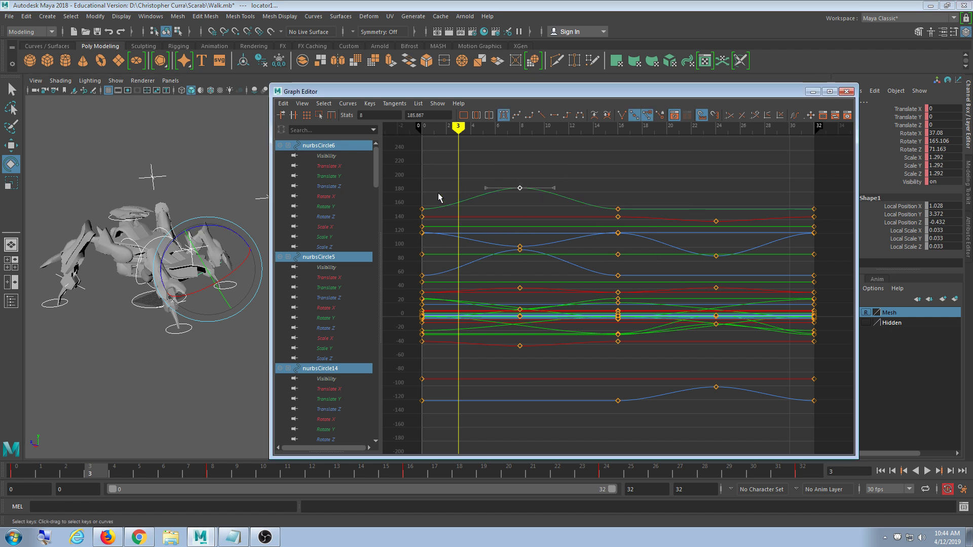
drag(856, 291, 858, 291)
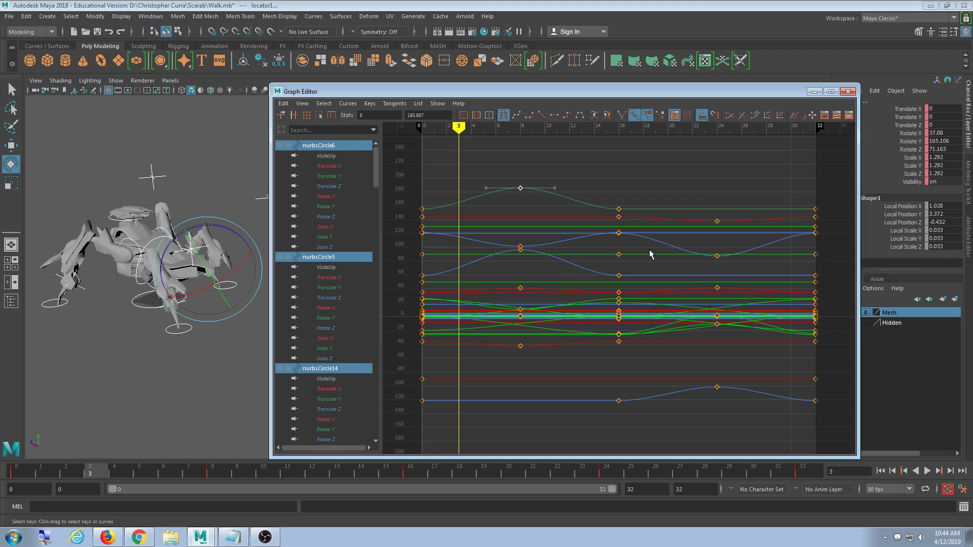
click(674, 176)
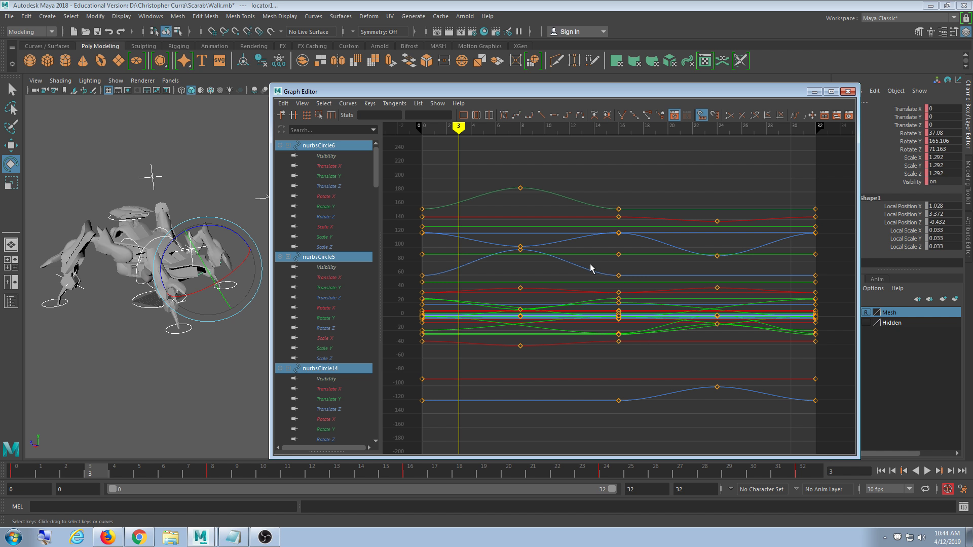
scroll(666, 209, down, 2)
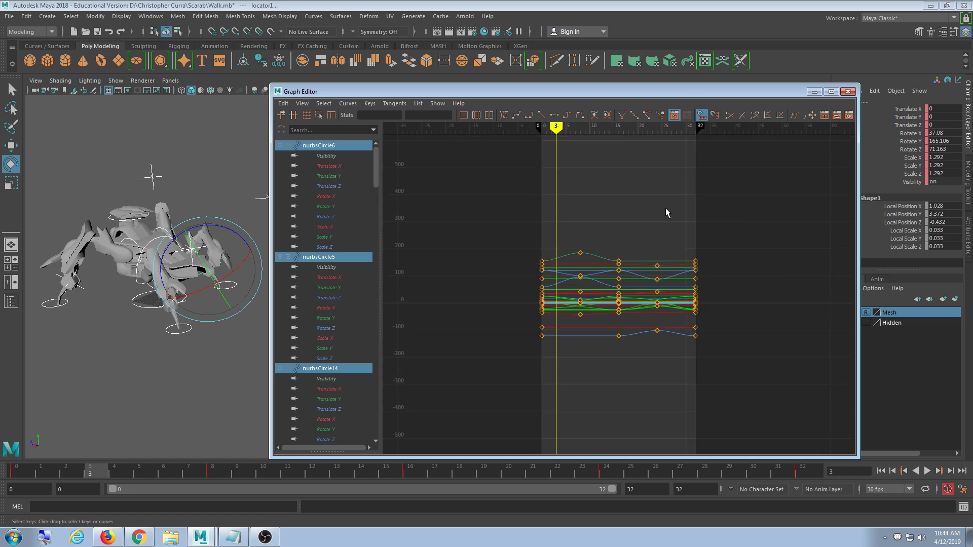
scroll(665, 209, down, 1)
scroll(666, 209, up, 1)
scroll(665, 207, down, 3)
scroll(665, 207, up, 1)
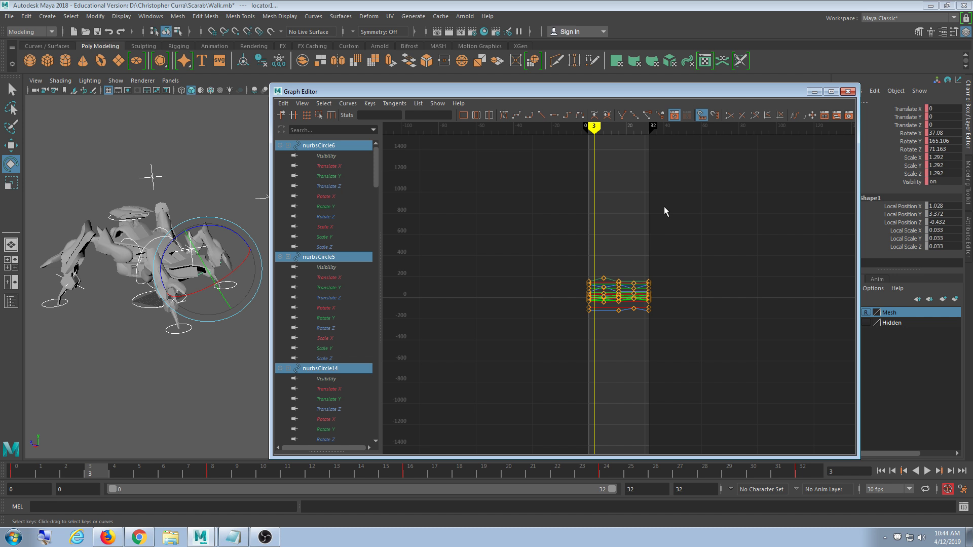
key(f)
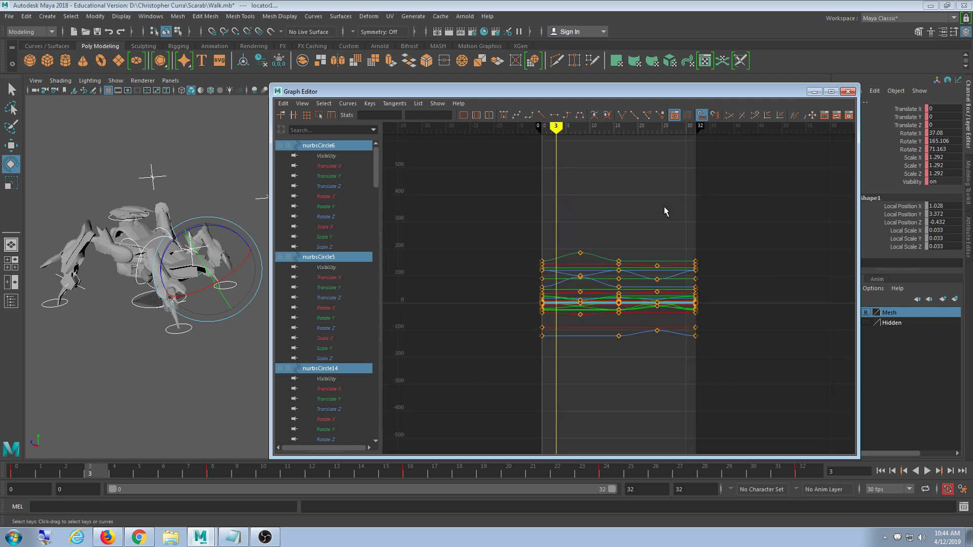
Turn on the Infinity display so the animation curves are drawn beyond their first and last keys.
click(301, 103)
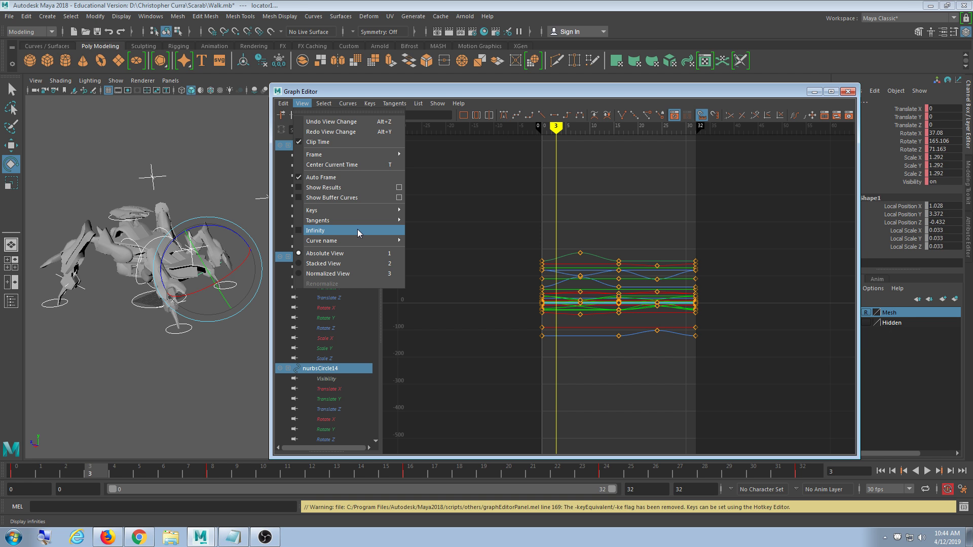
mouse_move(354, 242)
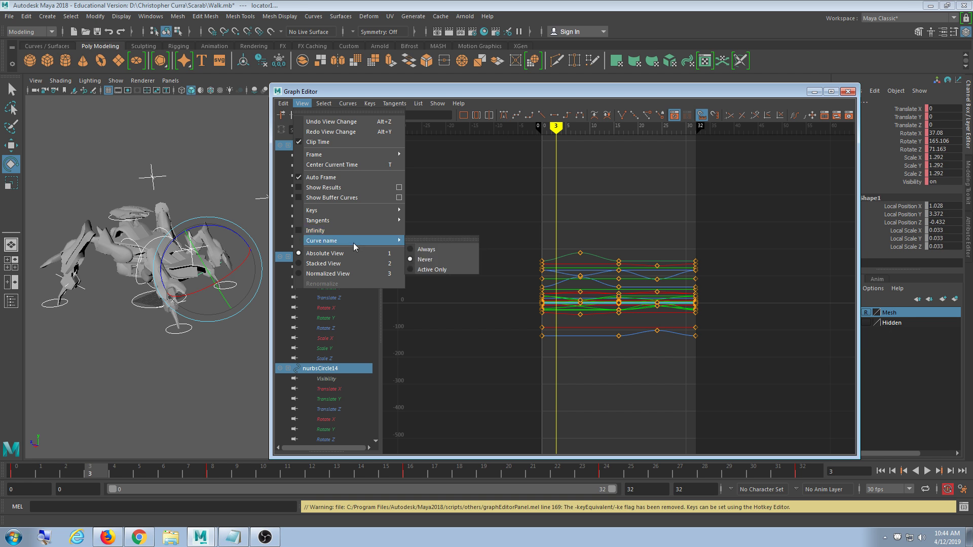
click(342, 229)
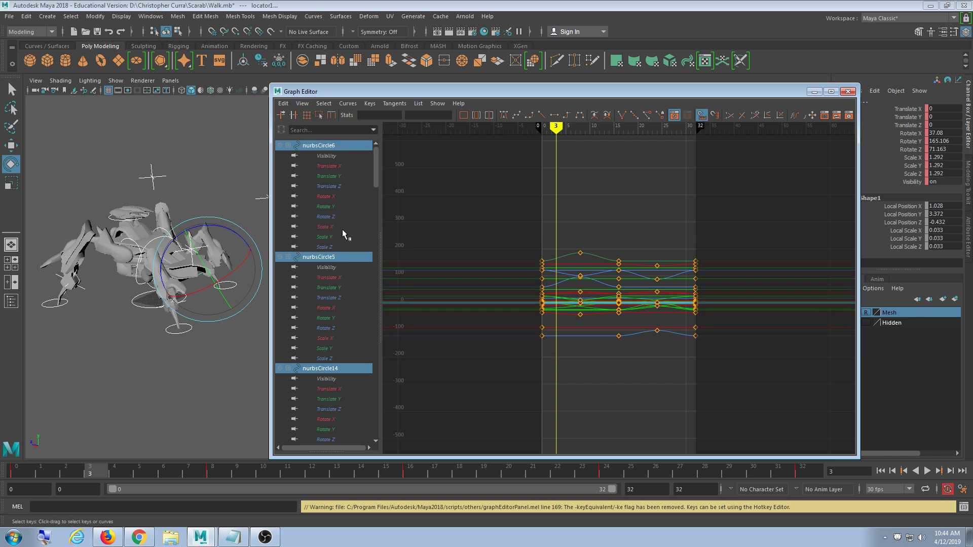
key(f)
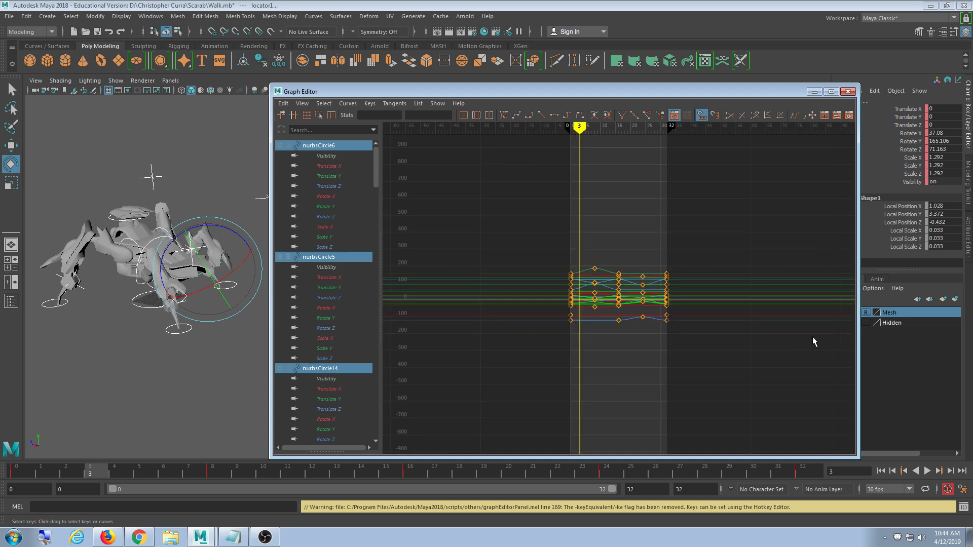
scroll(837, 290, up, 2)
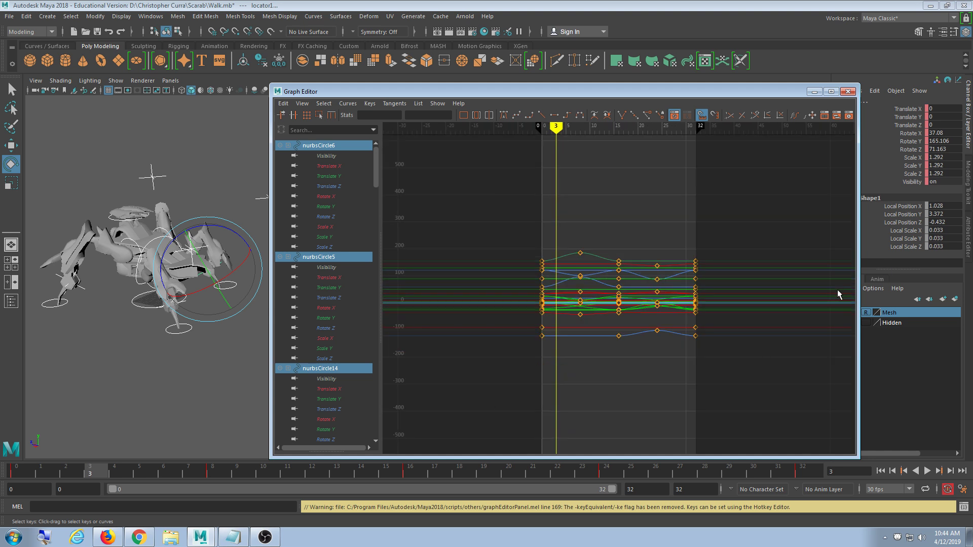
scroll(837, 290, down, 2)
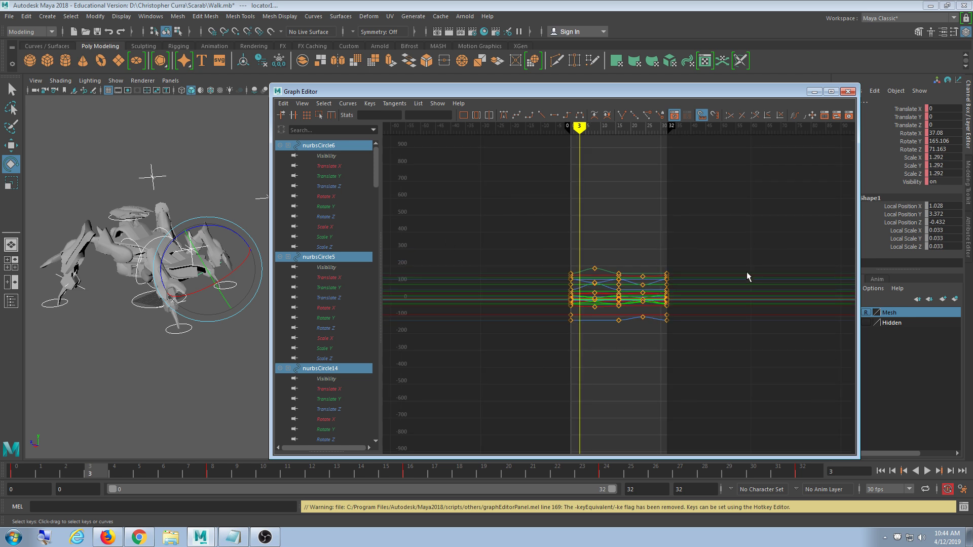
Set both Pre Infinity and Post Infinity to Cycle for all the selected controls' curves.
click(347, 103)
mouse_move(361, 122)
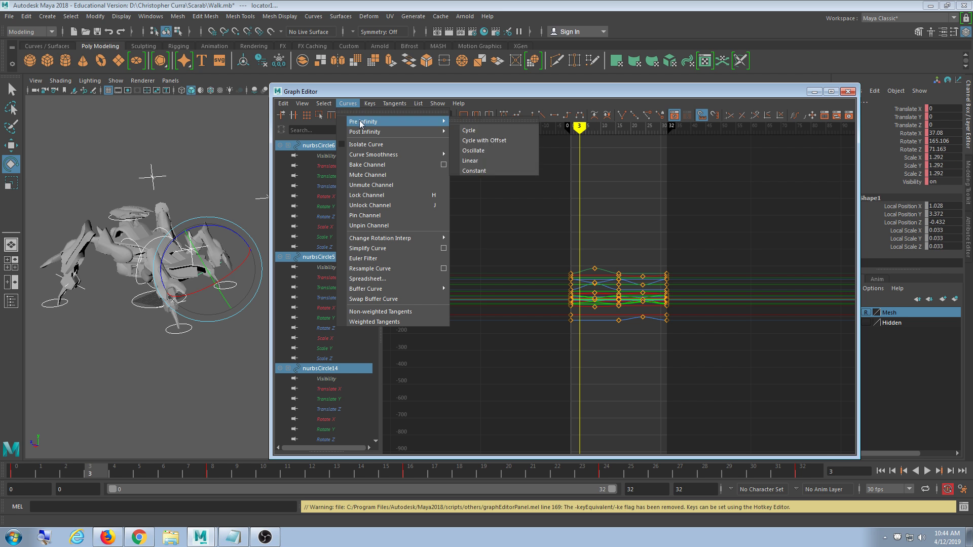
click(528, 132)
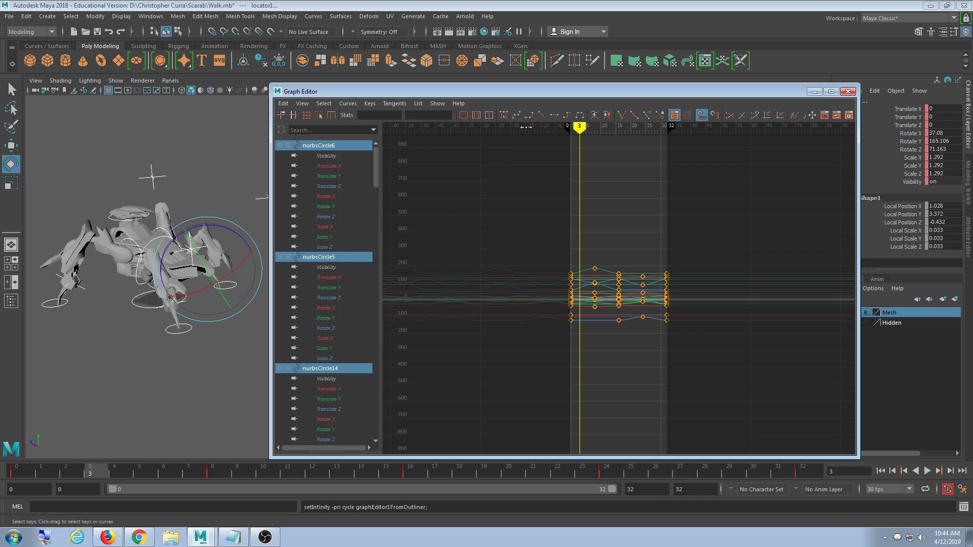
click(360, 103)
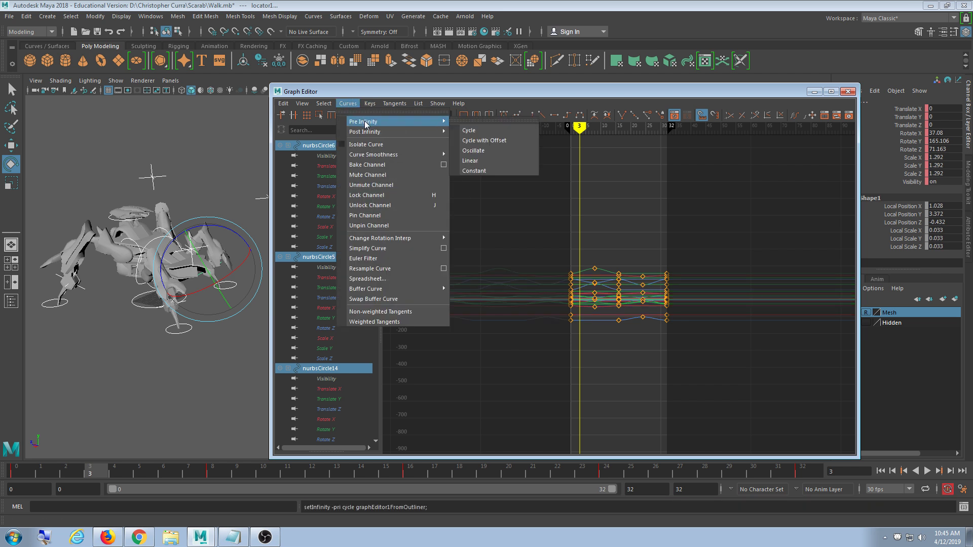
click(505, 139)
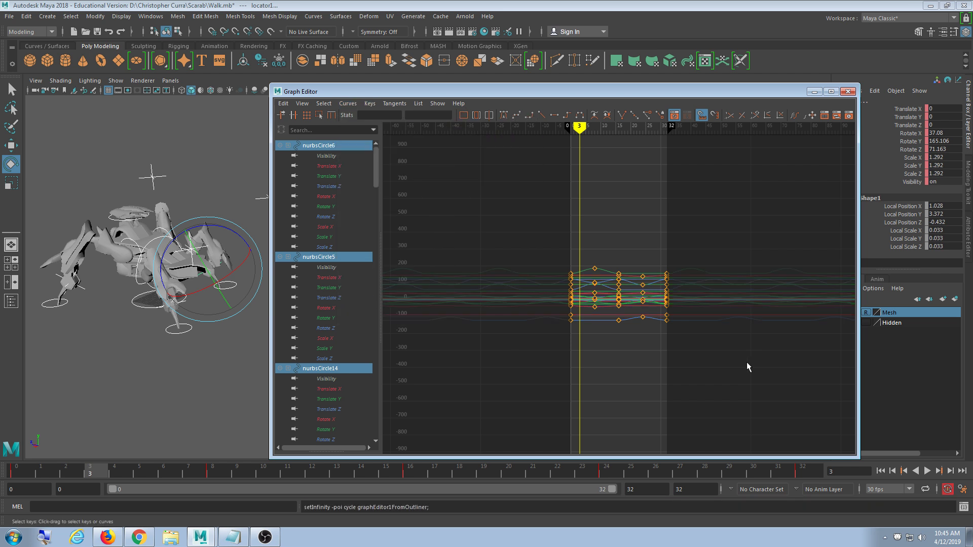
key(f)
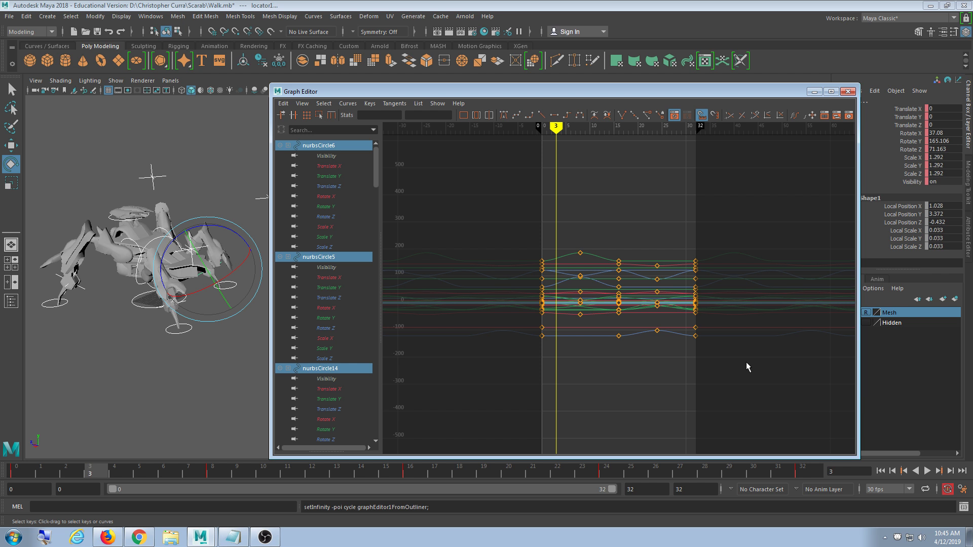
Clear the selection, move the Graph Editor off the robot, and select the body control nurbsCircle2 to show its curves.
click(173, 369)
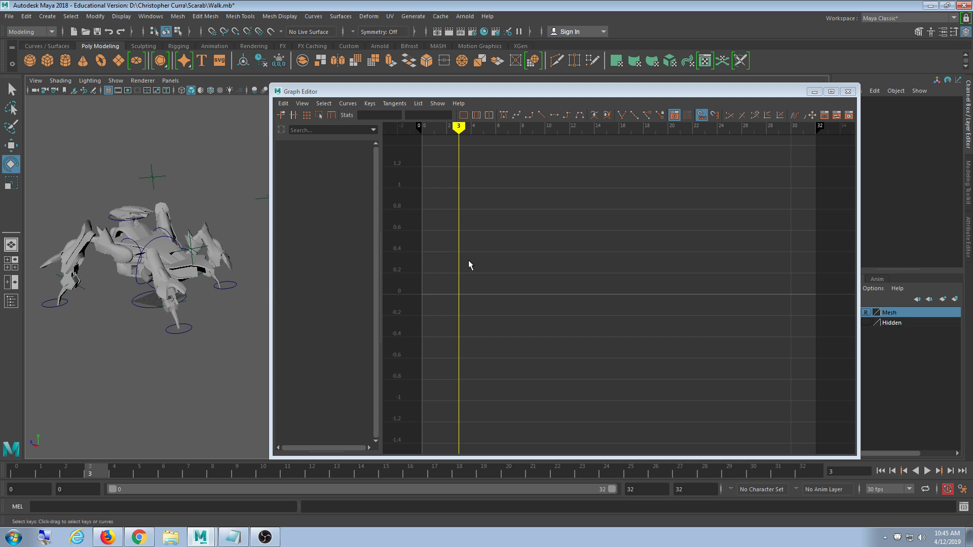
drag(496, 92, 584, 80)
alt+drag(218, 253, 206, 224)
click(206, 223)
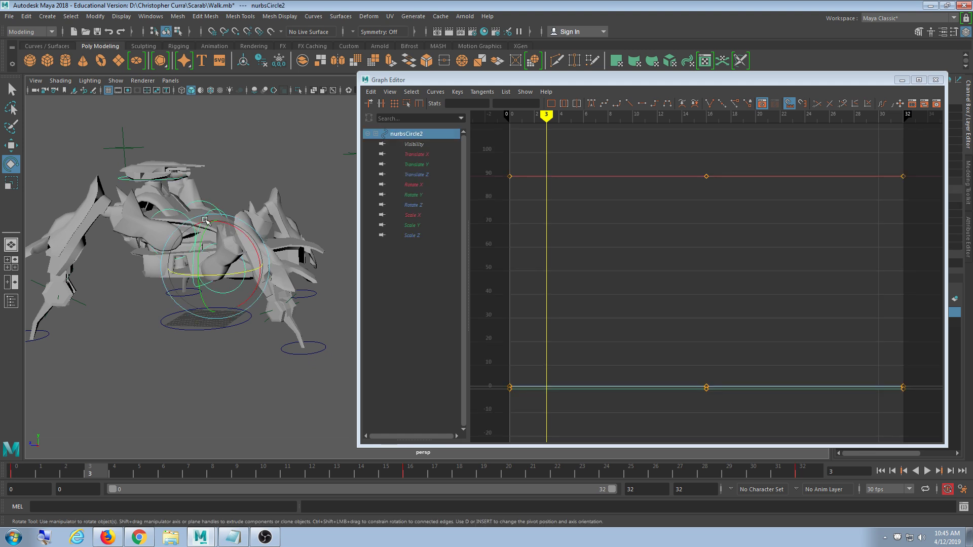
click(250, 353)
click(210, 206)
mouse_move(253, 355)
alt+mouse_down()
mouse_move(236, 360)
mouse_move(239, 350)
alt+mouse_up()
alt+middle_drag(239, 351, 237, 358)
key(f)
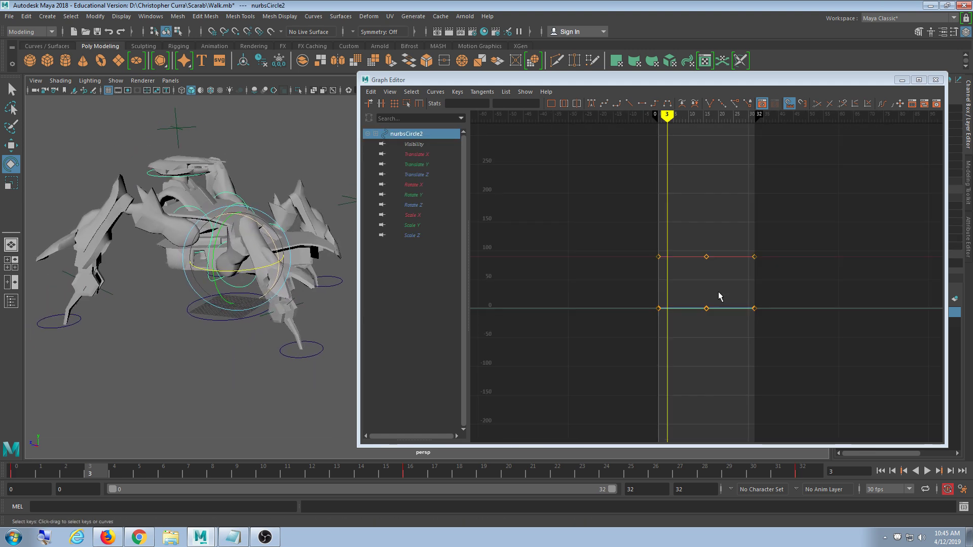
Reselect nurbsCircle2 and isolate its Translate Z curve in the Graph Editor, framing it across frames 0 to 32.
scroll(247, 359, up, 1)
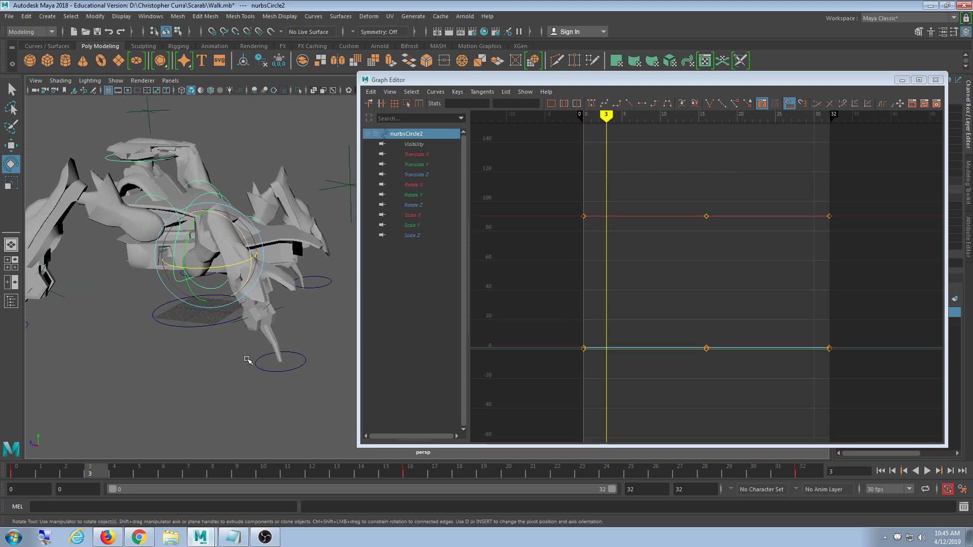
alt+drag(191, 364, 221, 358)
alt+middle_drag(223, 359, 251, 354)
alt+middle_drag(220, 389, 248, 364)
click(247, 359)
click(218, 274)
alt+drag(226, 352, 282, 390)
key(a)
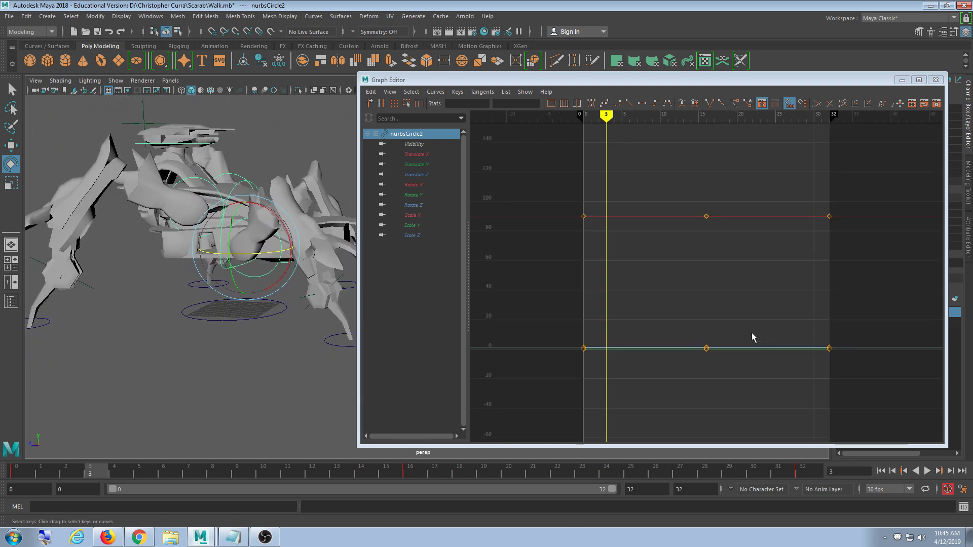
click(427, 176)
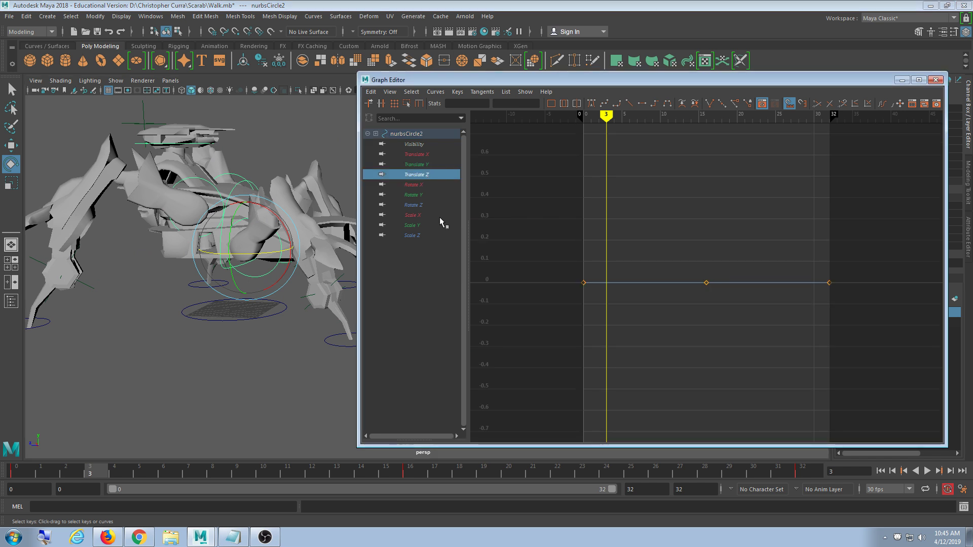
key(f)
scroll(722, 341, down, 1)
scroll(721, 340, up, 1)
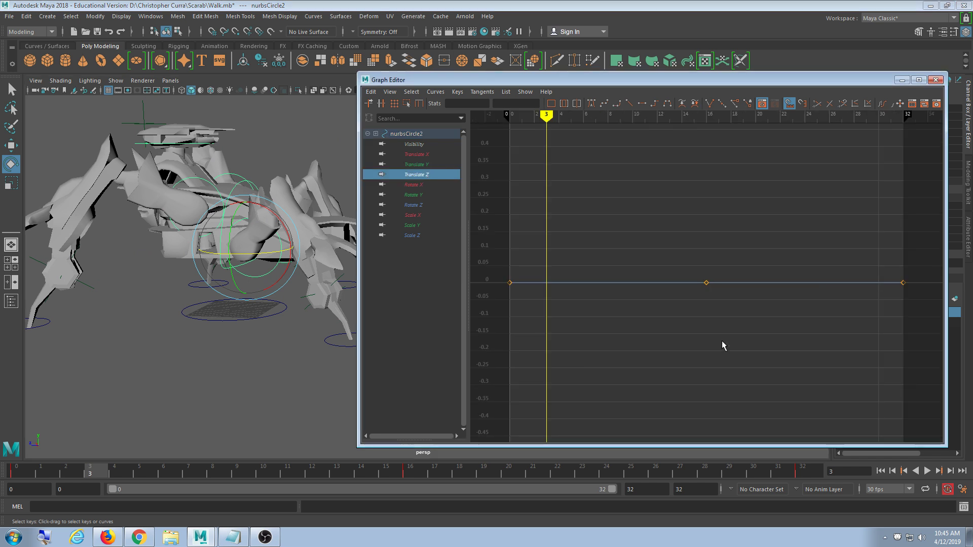
scroll(721, 340, down, 1)
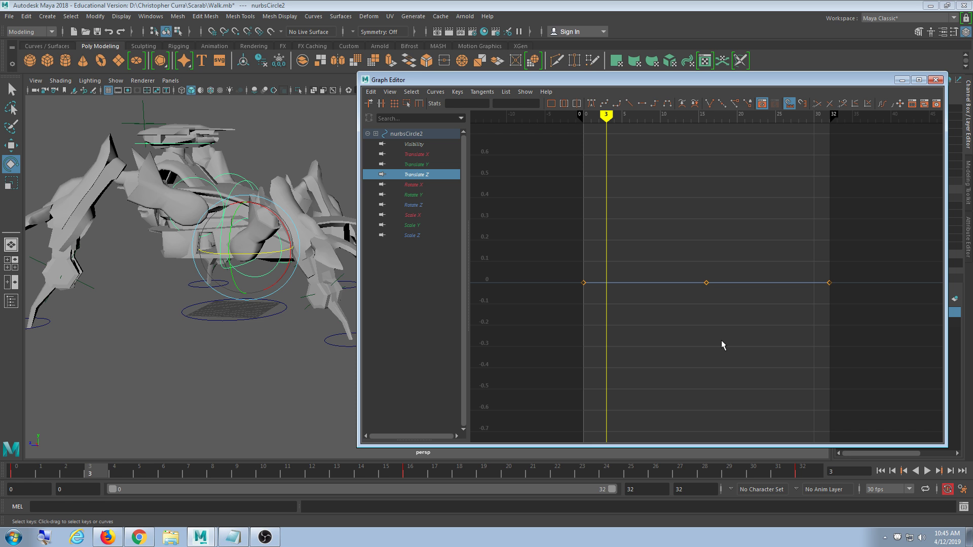
Reselect the body control nurbsCircle2, isolate its Translate Z curve, and select and frame all of that curve's keys.
click(245, 393)
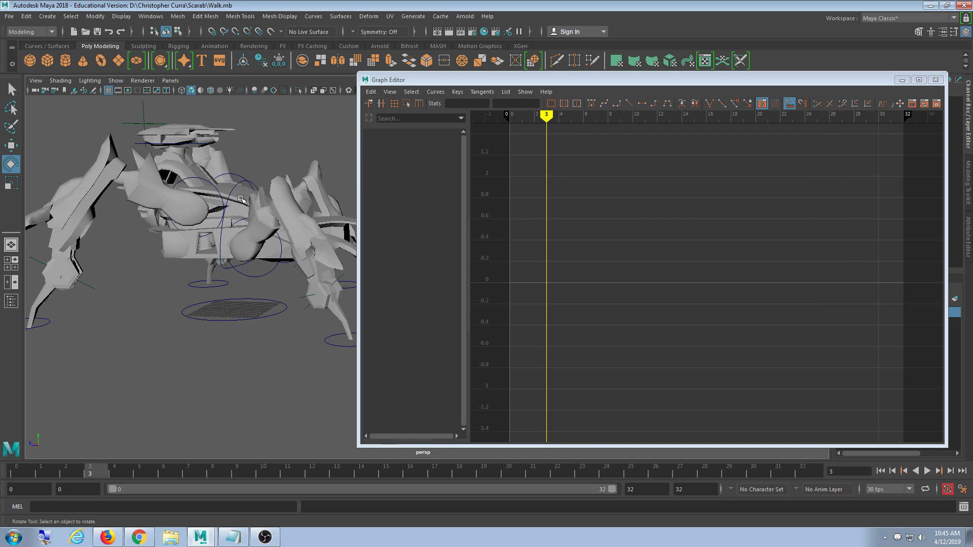
click(239, 188)
alt+drag(254, 384, 381, 250)
key(w)
click(428, 175)
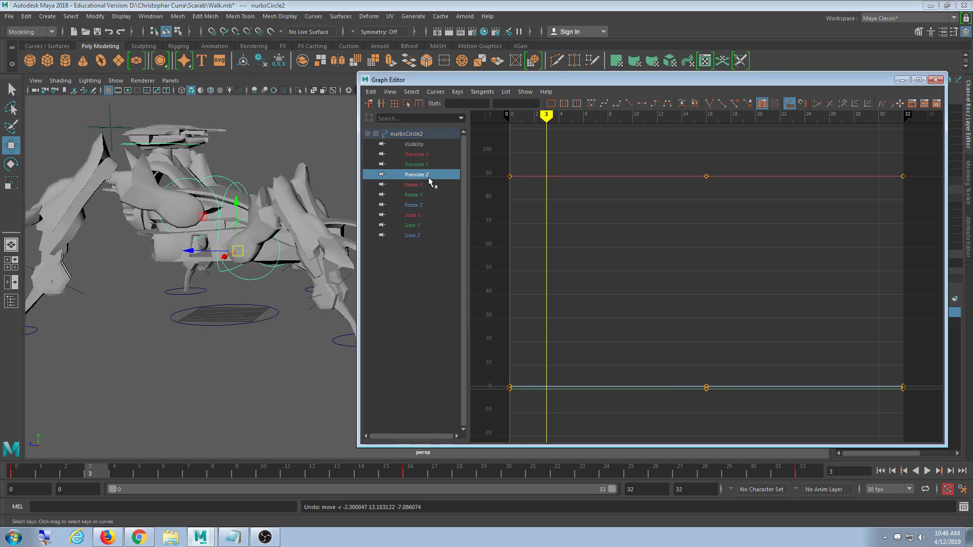
drag(488, 256, 934, 345)
key(f)
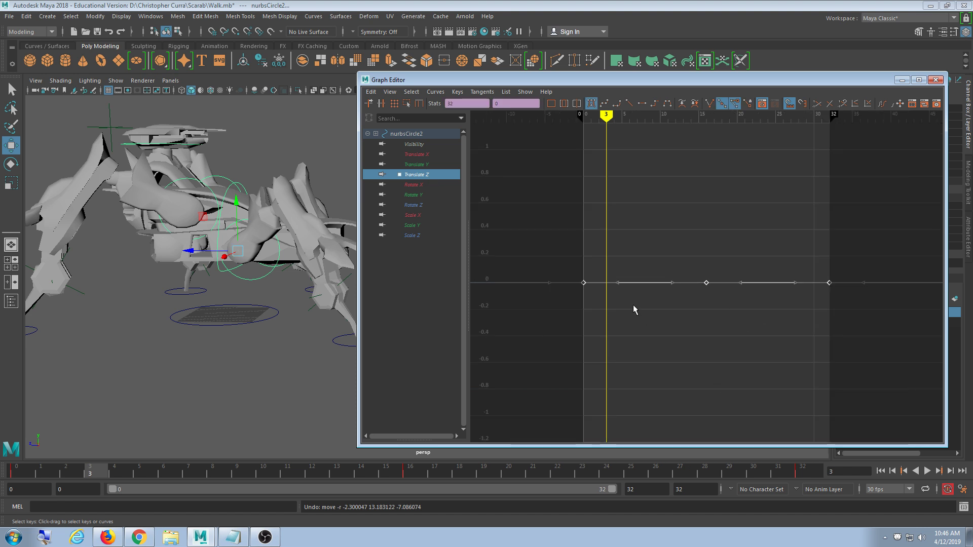
Try to shape Translate Z into a repeating wave by tilting the tangents at frames 0, 16 and 32, play it, and undo the edit.
drag(554, 235, 610, 330)
drag(645, 258, 601, 309)
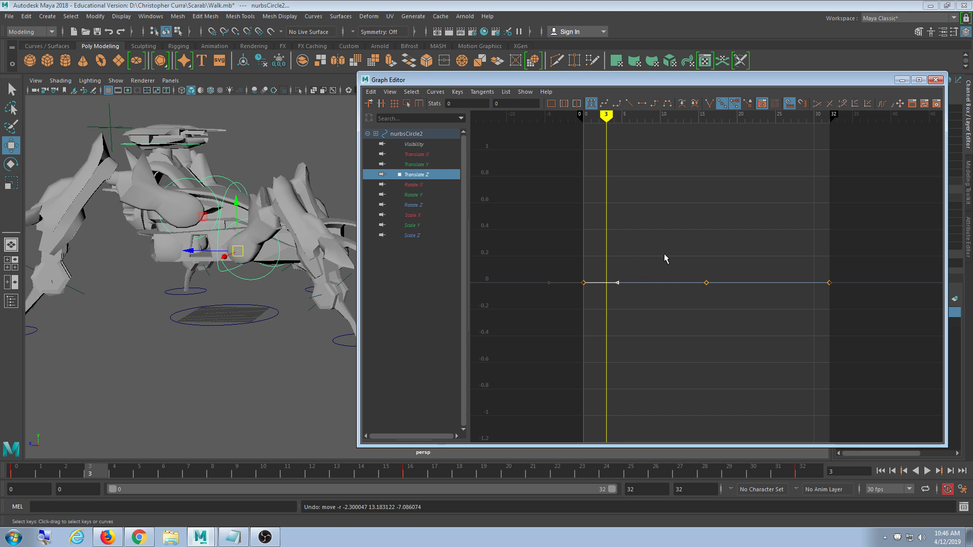
shift+drag(676, 254, 723, 304)
shift+drag(746, 262, 725, 314)
shift+drag(823, 242, 874, 315)
shift+drag(880, 253, 848, 309)
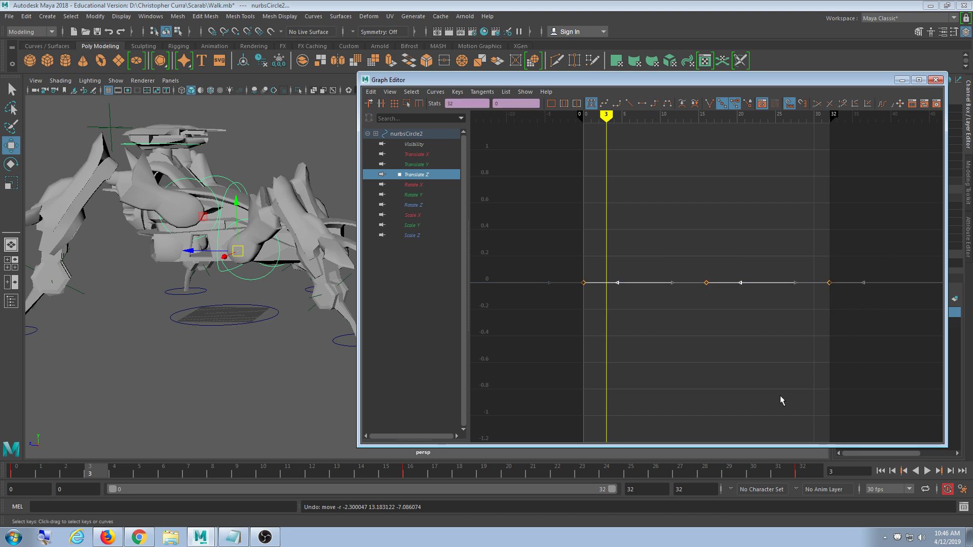
middle_drag(780, 396, 770, 359)
key(alt+v)
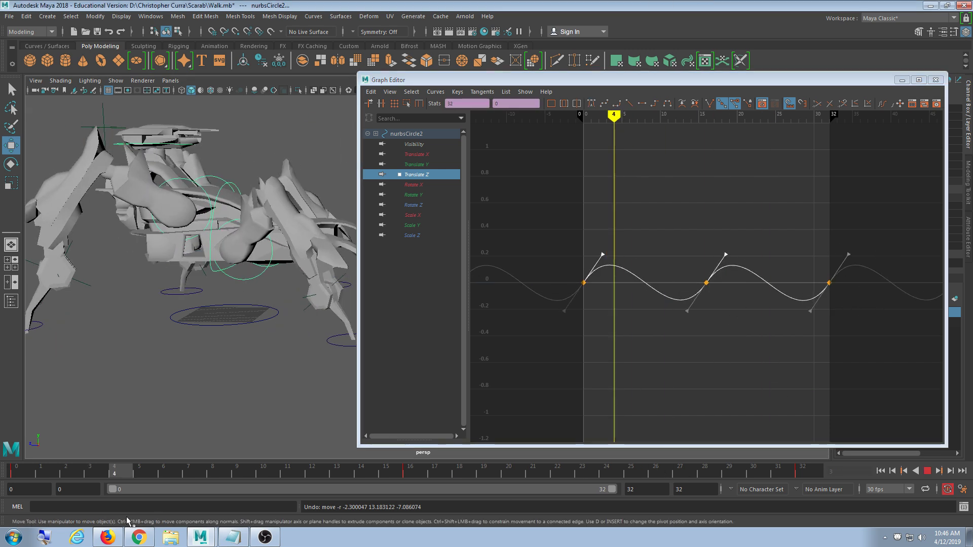
key(alt+v)
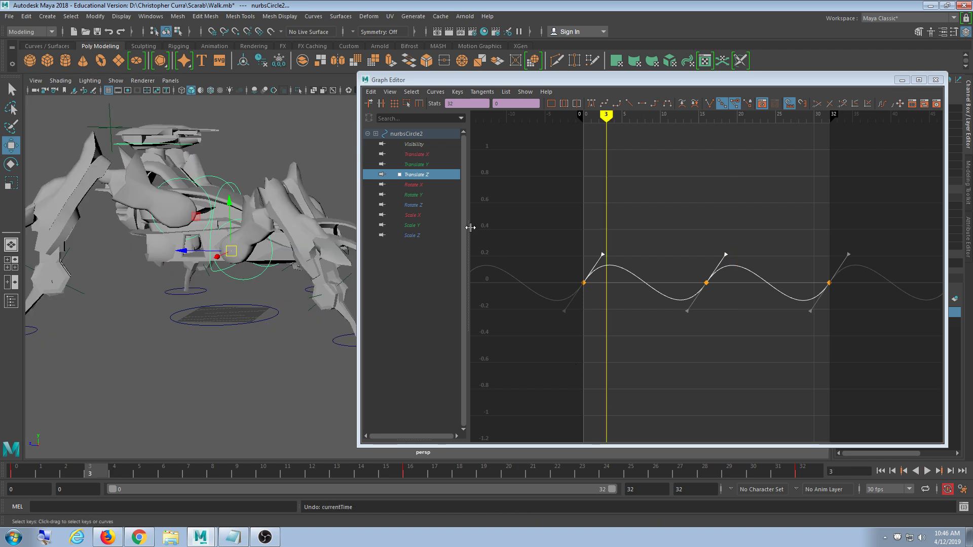
key(ctrl+z)
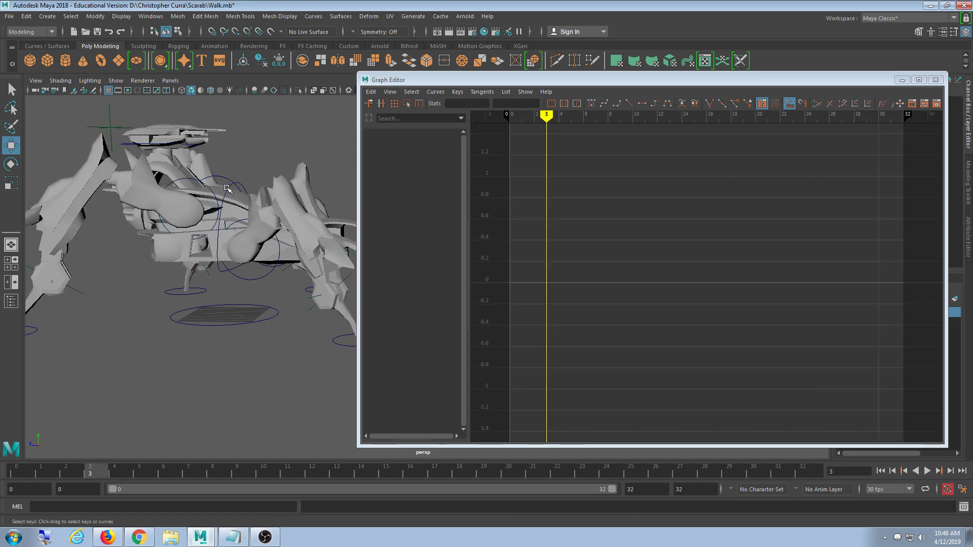
Test moving the body control upward, undo the move, and isolate its Translate Y curve with all keys selected.
click(237, 215)
drag(238, 250, 244, 219)
key(ctrl+z)
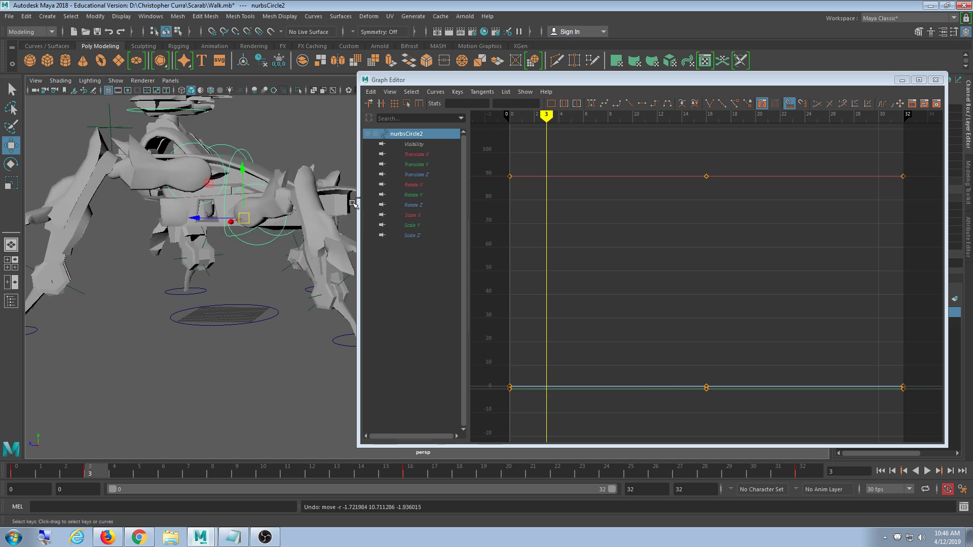
click(425, 165)
drag(491, 238, 916, 310)
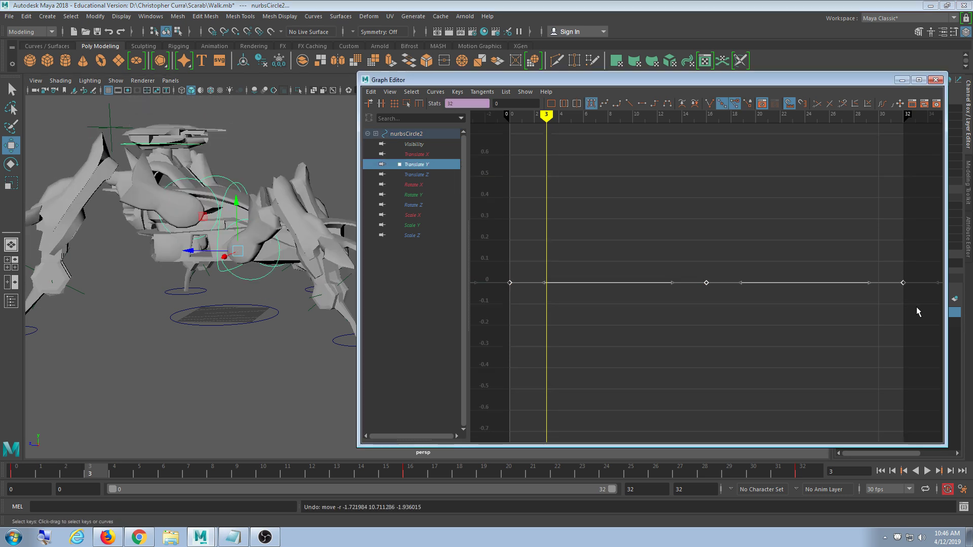
scroll(658, 342, down, 4)
scroll(658, 342, up, 7)
scroll(657, 341, down, 5)
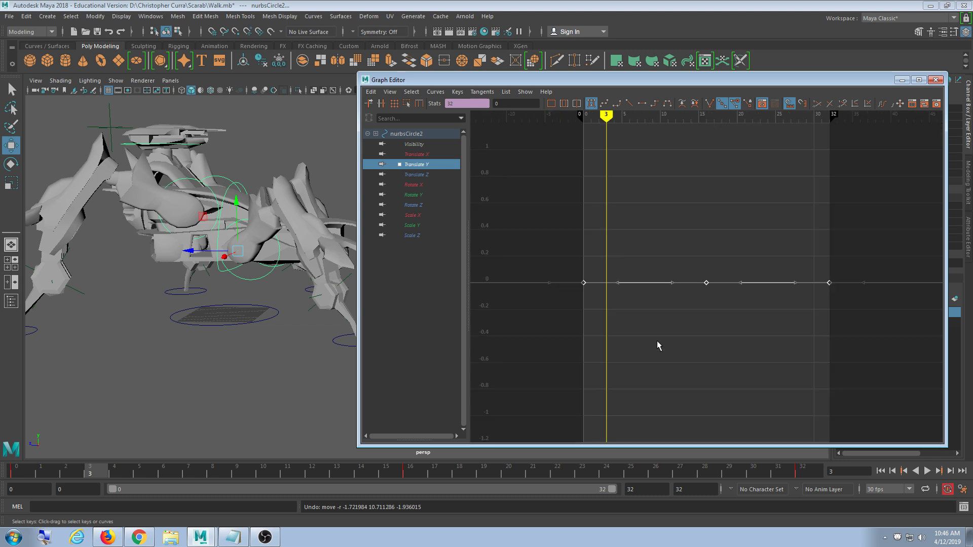
Try different tangent slopes on the Translate Y keys at frames 0, 16 and 32, scrub the timeline to compare them, and undo the edits.
click(606, 261)
click(706, 283)
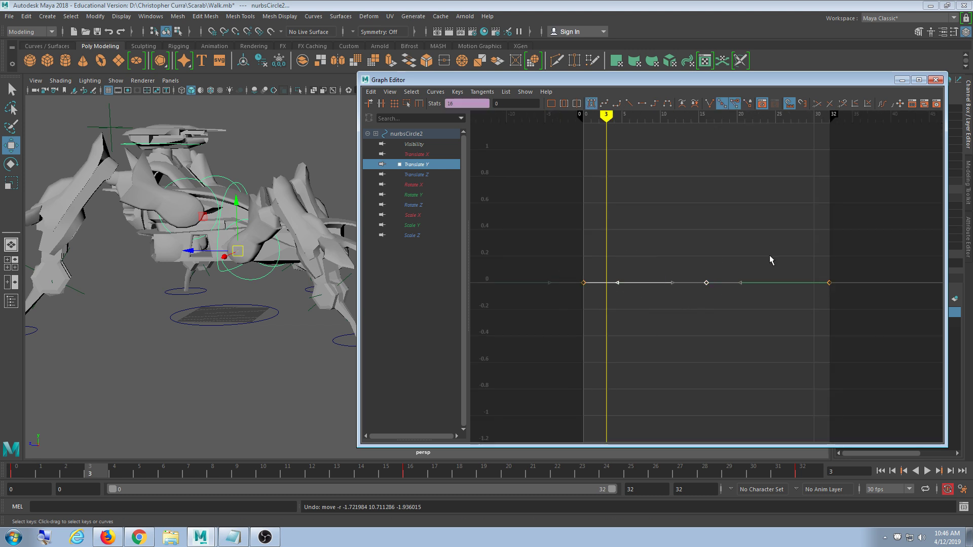
mouse_move(883, 257)
shift+mouse_down()
mouse_move(799, 301)
mouse_move(848, 300)
shift+mouse_up()
middle_drag(800, 369, 791, 336)
mouse_move(46, 471)
mouse_down()
mouse_move(597, 473)
mouse_move(789, 462)
mouse_up()
key(ctrl+z)
middle_drag(717, 349, 683, 456)
drag(86, 474, 593, 481)
key(ctrl+z)
key(ctrl+z)
key(ctrl+z)
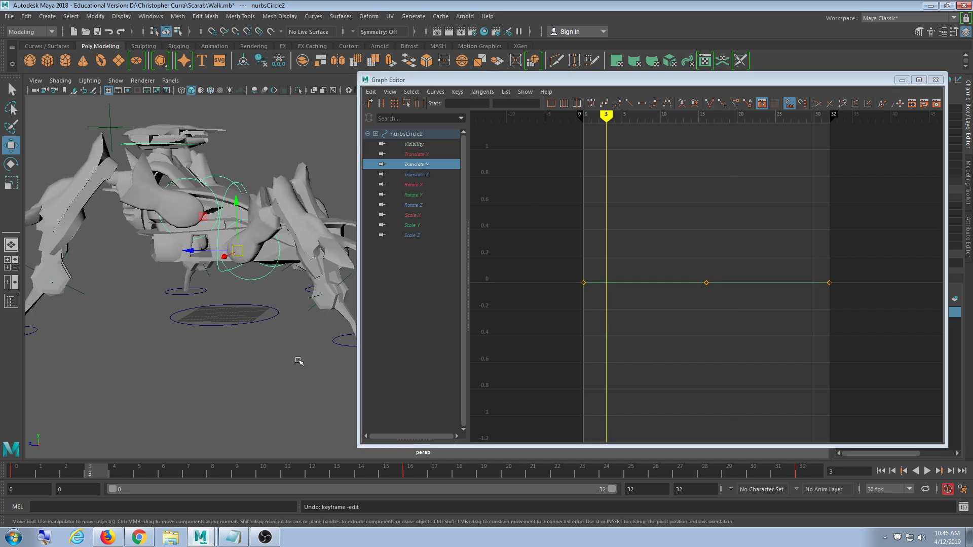
Reselect nurbsCircle2 and isolate its Translate Y curve in the Graph Editor, framing it across frames 0 to 32.
click(227, 184)
click(227, 185)
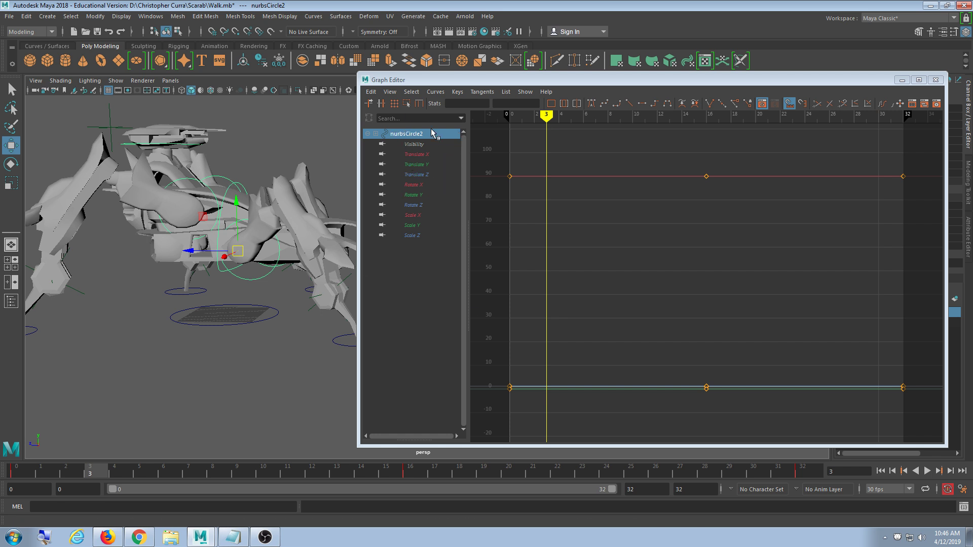
click(424, 168)
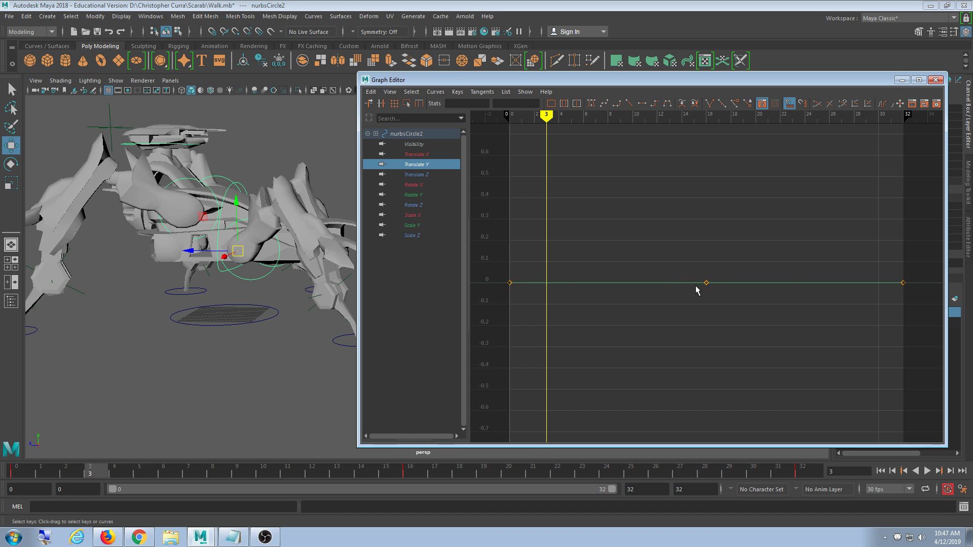
scroll(580, 314, down, 5)
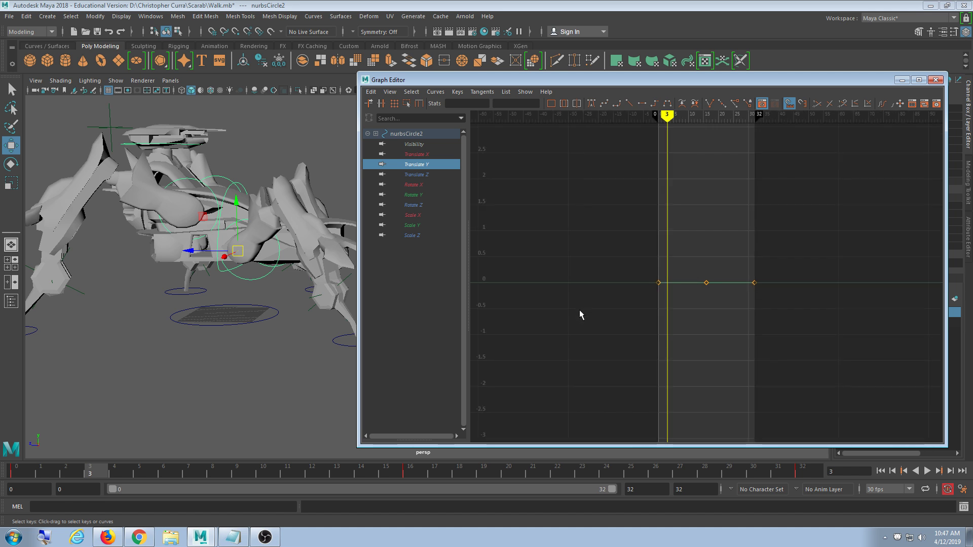
key(f)
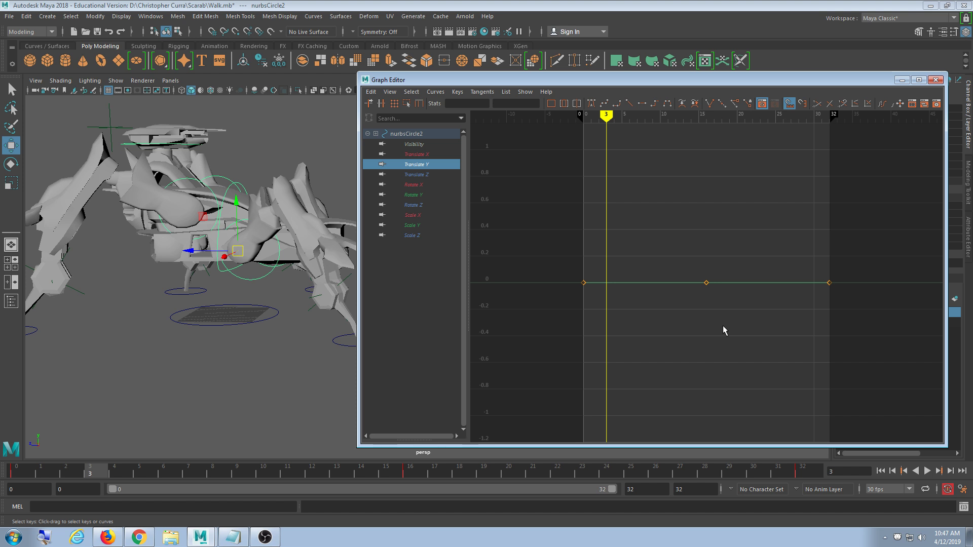
Scrub the timeline from frame 0 to 32 and play the walk cycle to examine the body's motion.
drag(538, 231, 608, 344)
click(22, 473)
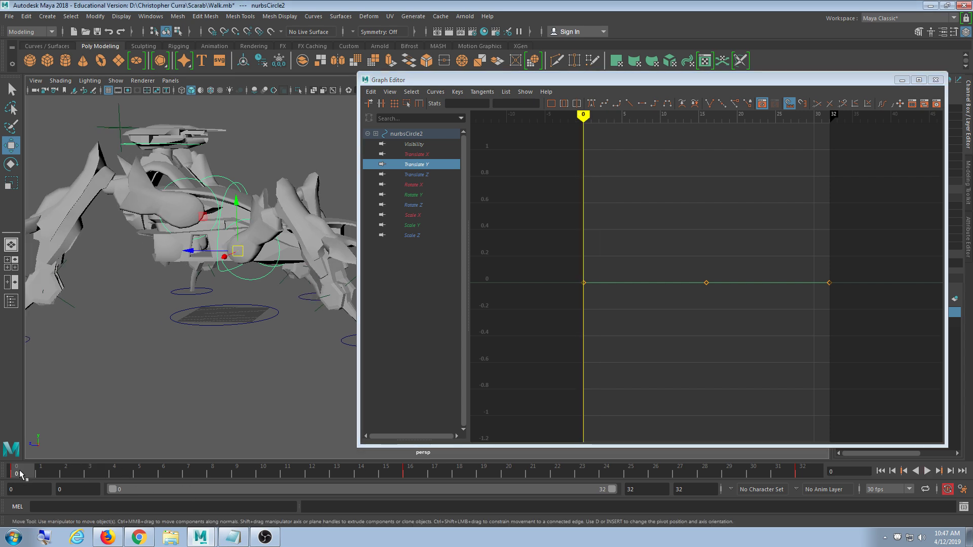
drag(22, 473, 810, 474)
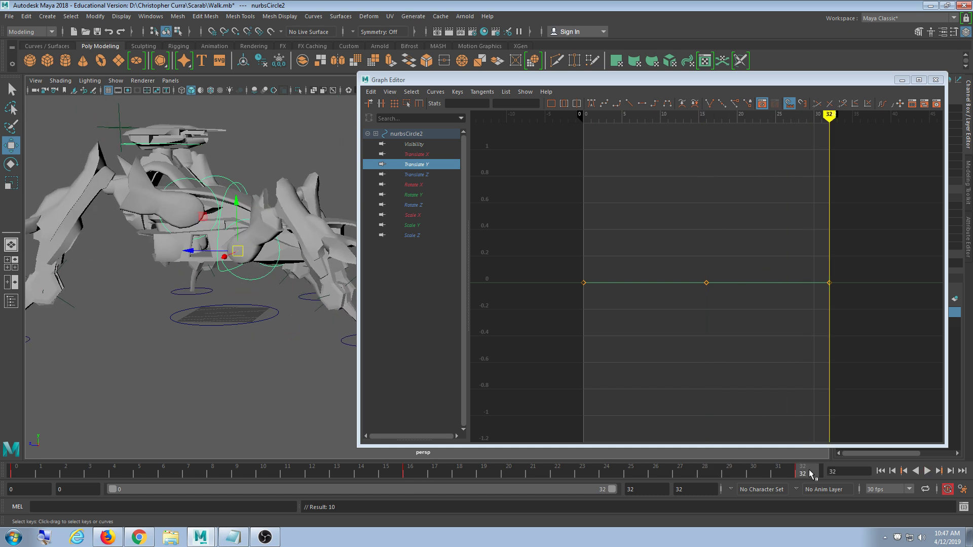
key(alt+v)
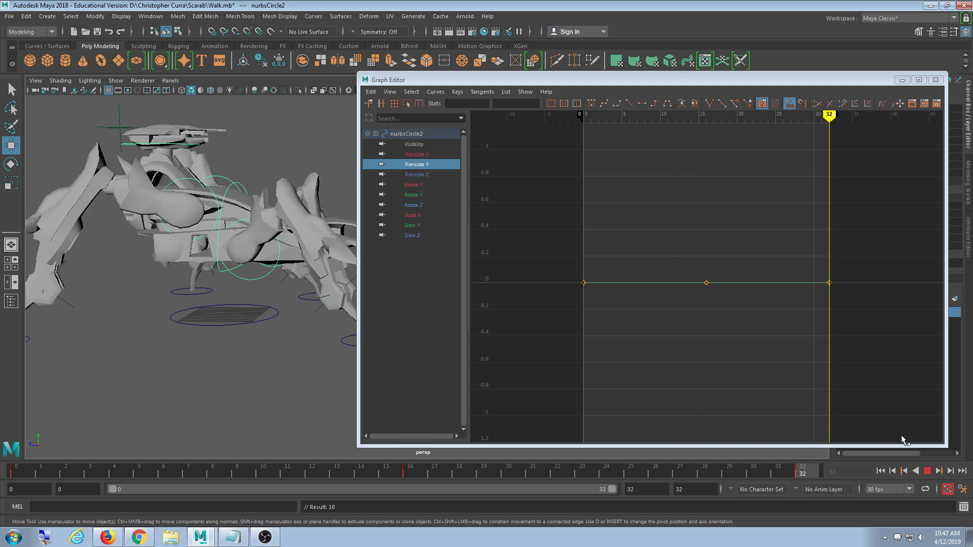
key(Escape)
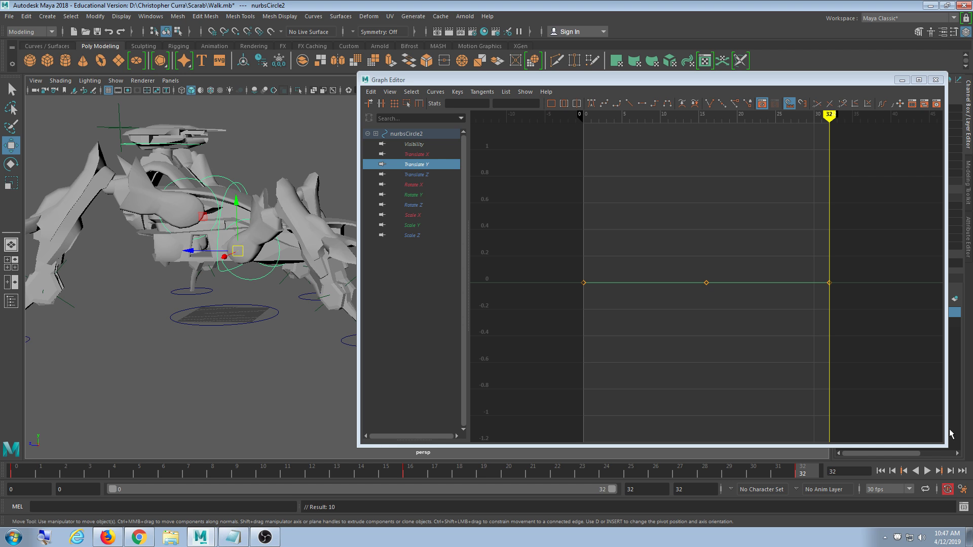
Try tilting the Translate Y tangents at frames 0, 16 and 32 upward, play the walk cycle, and undo the edit.
key(f)
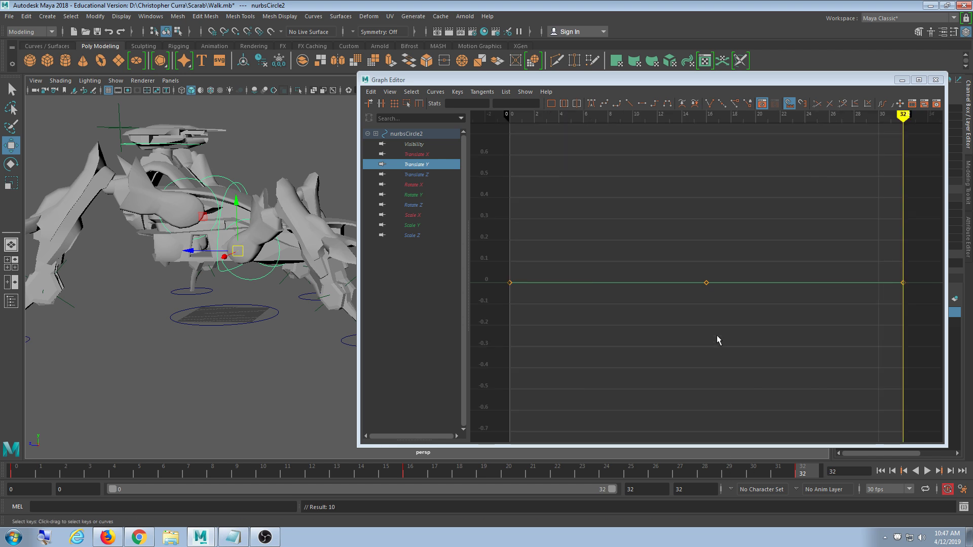
drag(491, 245, 530, 317)
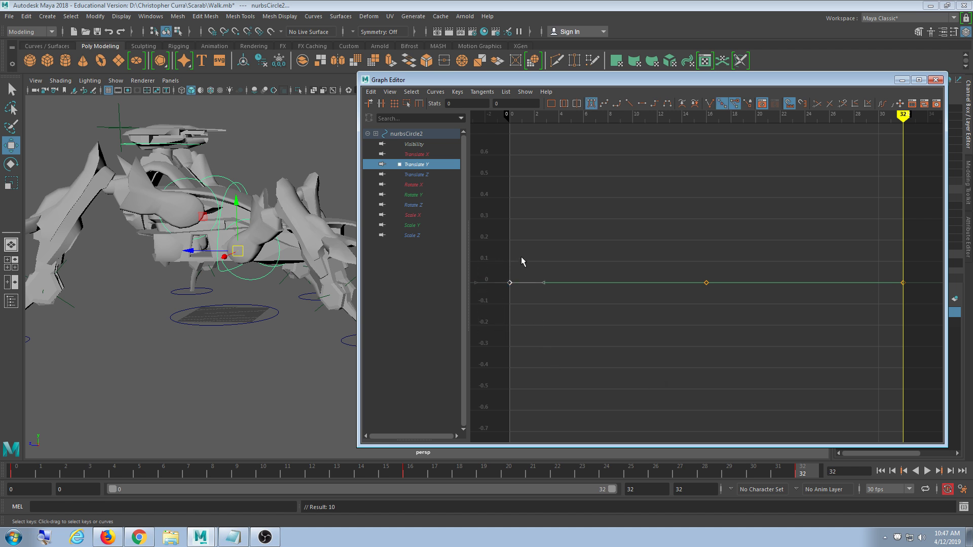
drag(520, 257, 560, 329)
click(492, 323)
drag(705, 274, 710, 286)
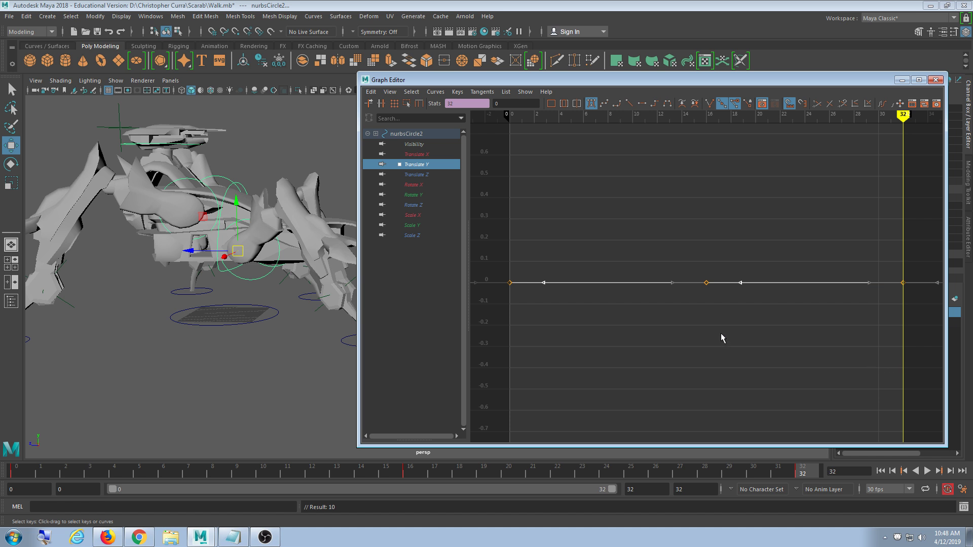
middle_drag(722, 351, 715, 302)
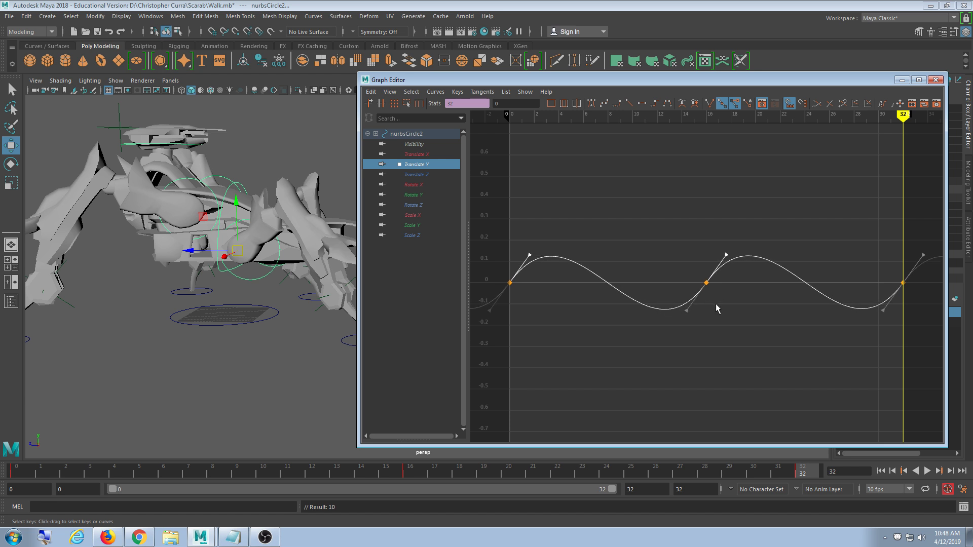
scroll(716, 305, down, 3)
scroll(679, 331, up, 2)
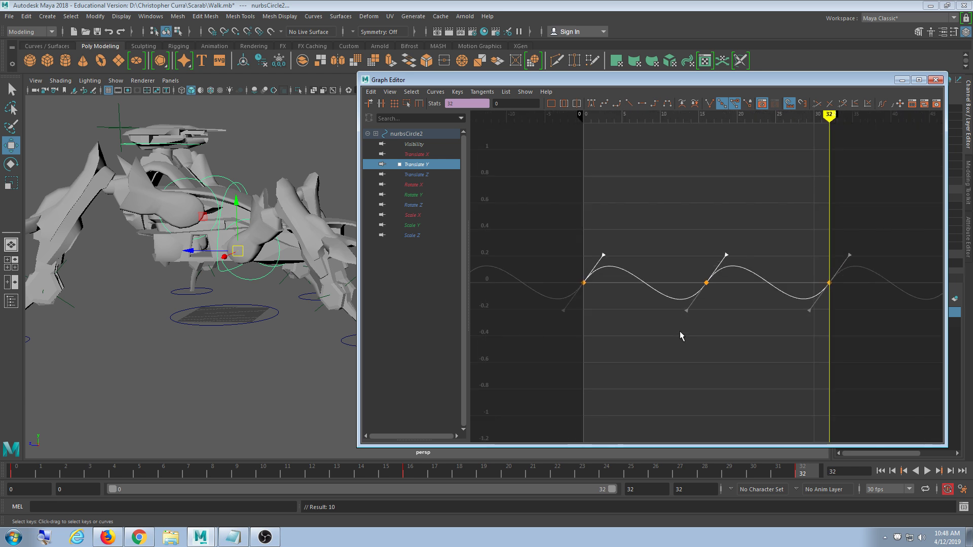
click(926, 470)
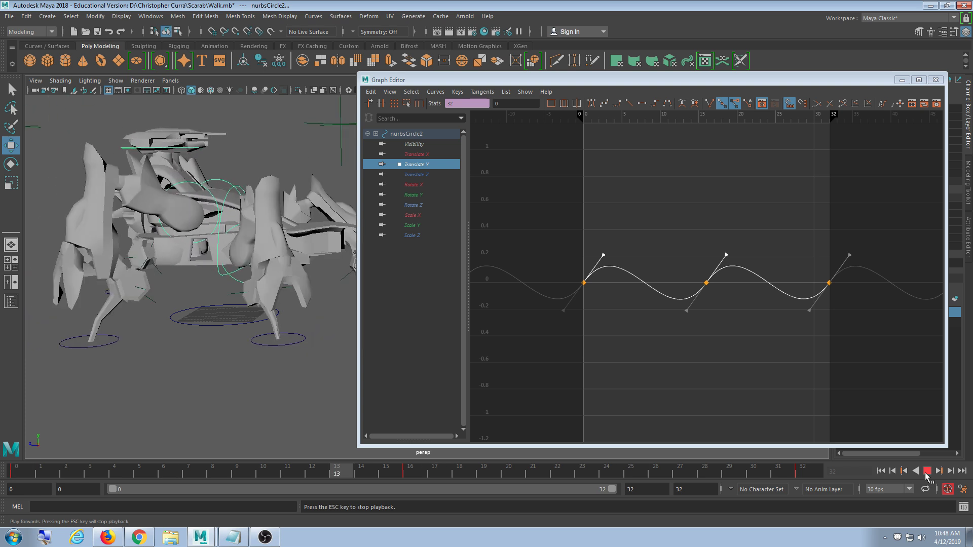
click(927, 470)
key(ctrl+z)
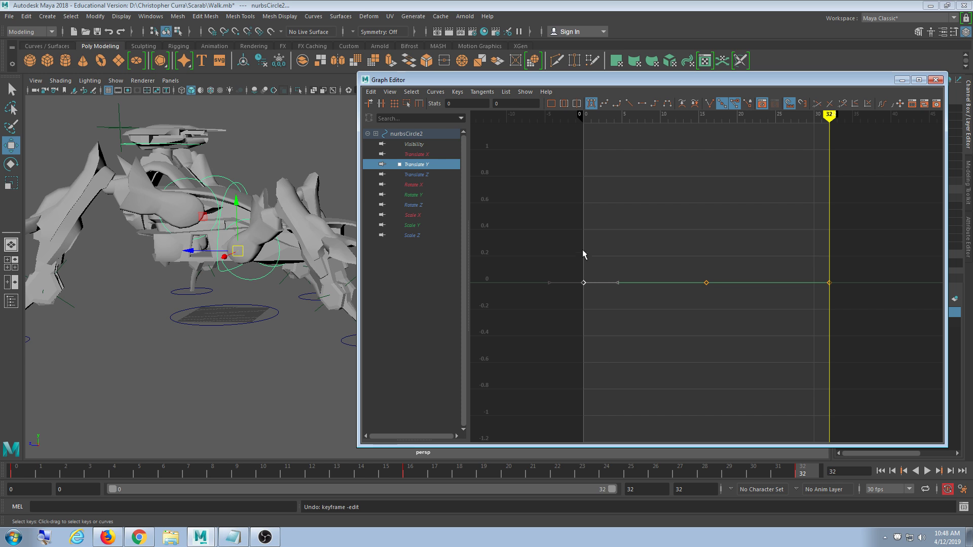
Tilt the Translate Y tangents at frames 0, 16 and 32 so the body bobs up and down twice per cycle, and play the animation.
drag(588, 243, 626, 324)
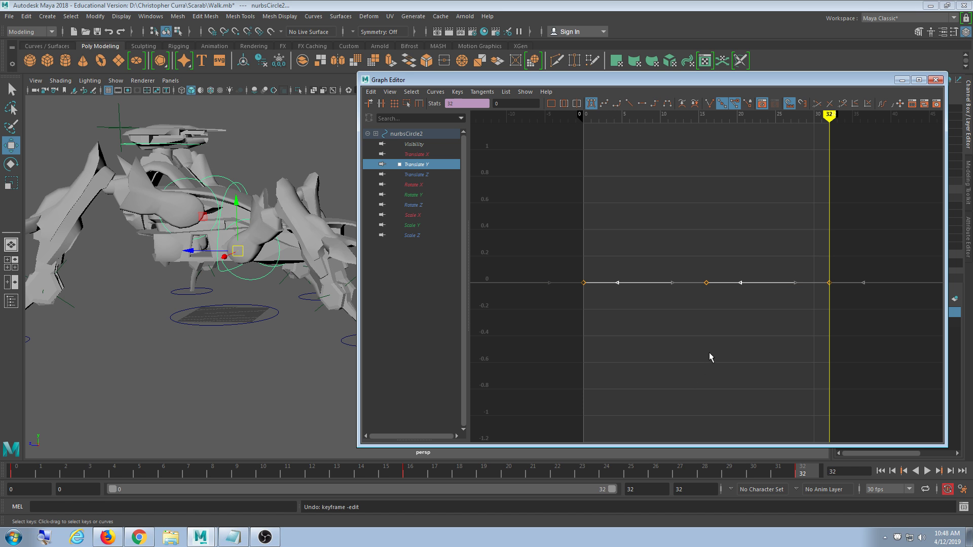
middle_drag(709, 357, 711, 288)
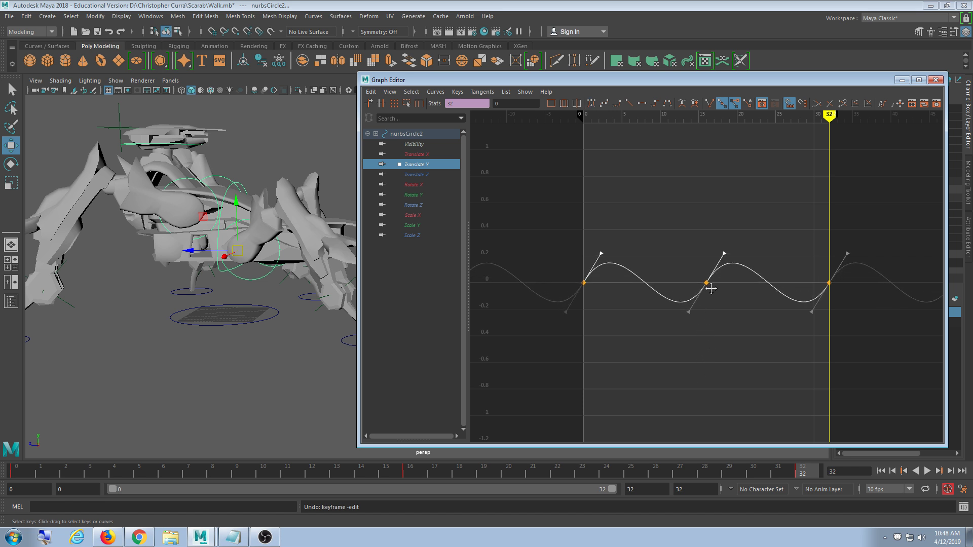
click(932, 471)
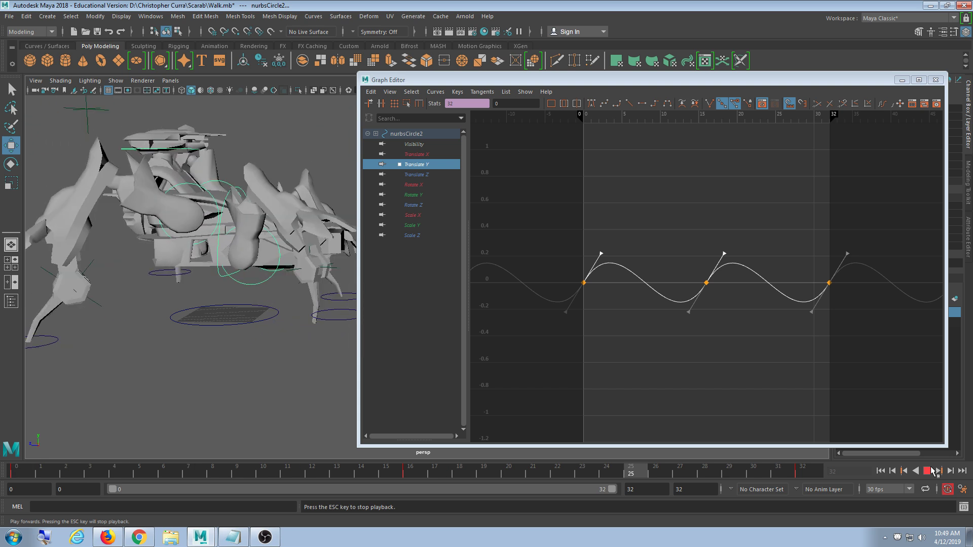
click(932, 470)
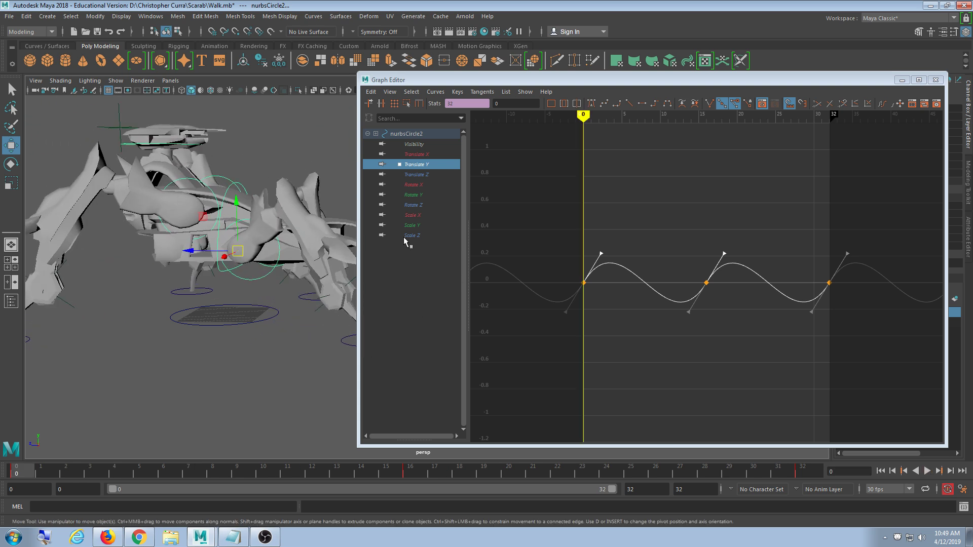
Try rotating the body control at frame 0 to test a tilt, and undo the rotation.
key(e)
drag(266, 220, 272, 227)
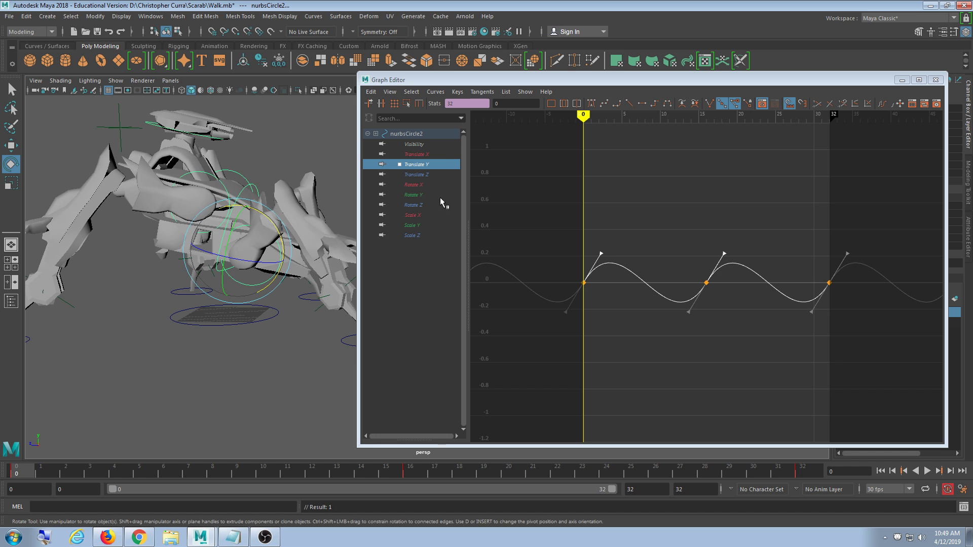
key(ctrl+z)
Clear the key selection and show all of nurbsCircle2's animation curves in the Graph Editor.
scroll(735, 205, down, 3)
click(734, 209)
key(a)
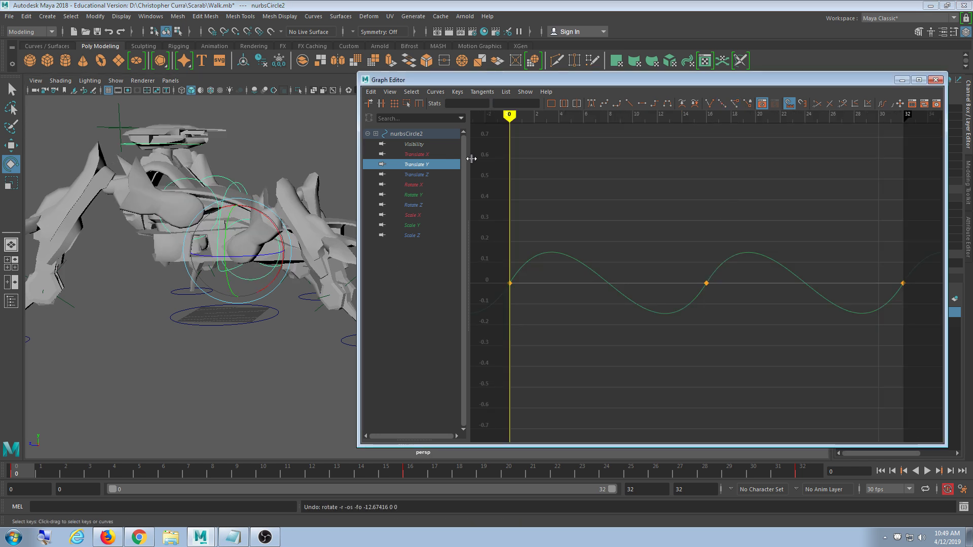
click(421, 135)
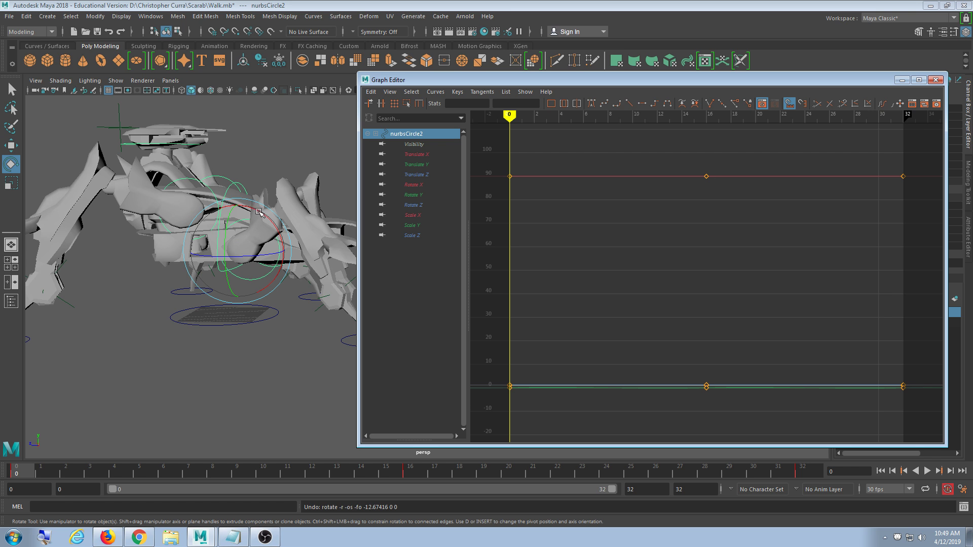
Test a small rotation of the body control, undo it, and isolate its Rotate X curve with all keys selected.
drag(258, 212, 266, 217)
key(ctrl+z)
click(418, 186)
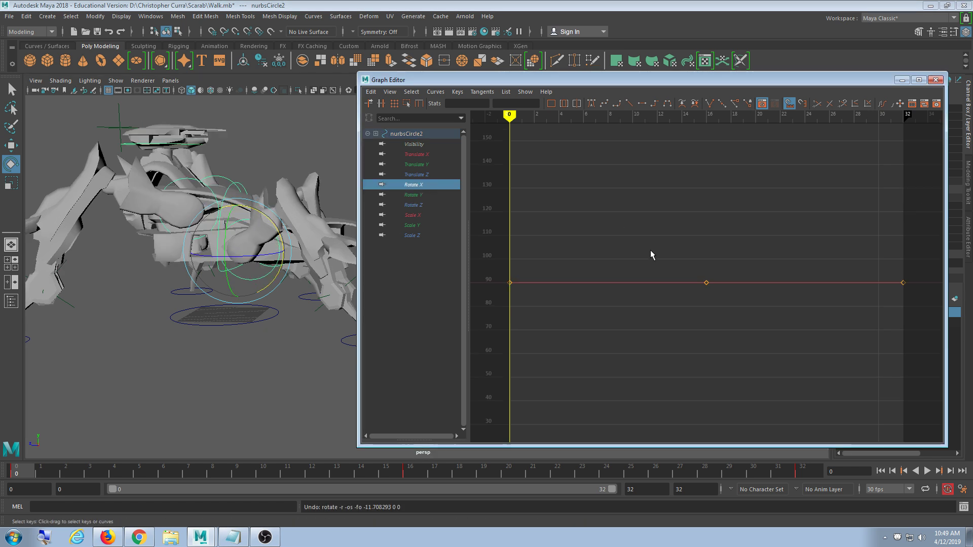
scroll(650, 251, down, 2)
scroll(649, 251, up, 1)
drag(548, 239, 728, 296)
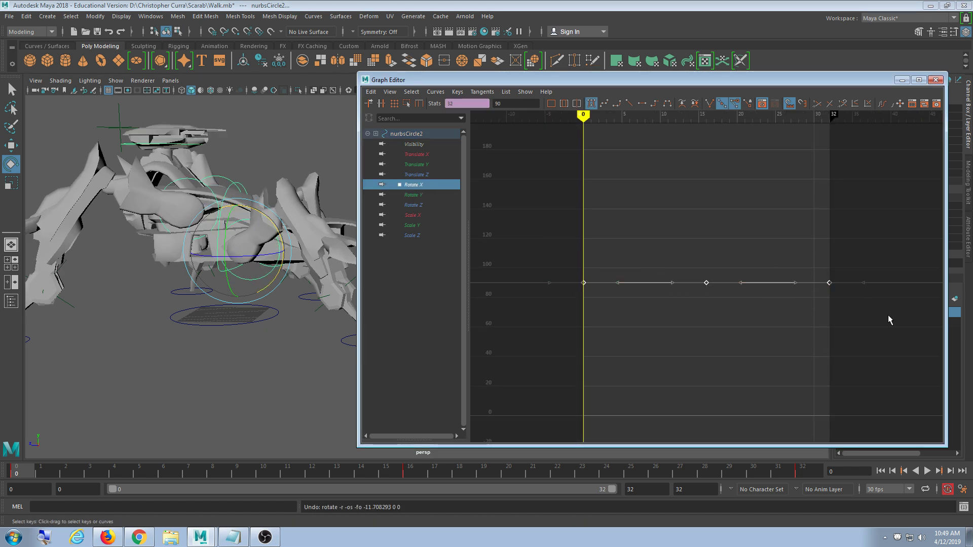
Try tilting the Rotate X tangents at frames 0, 16 and 32 upward and downward while the walk cycle plays, undoing each edit.
drag(275, 220, 254, 218)
key(ctrl+z)
click(539, 362)
click(706, 282)
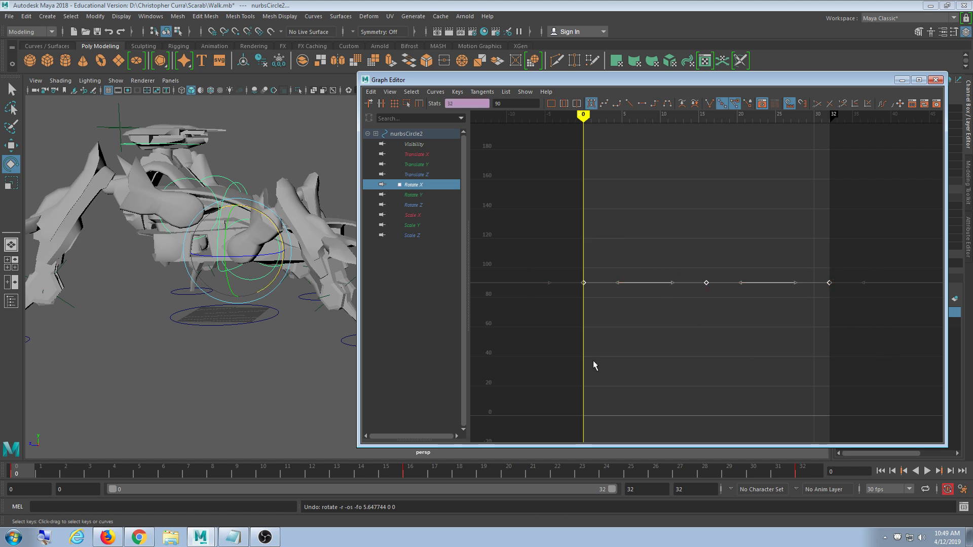
click(566, 306)
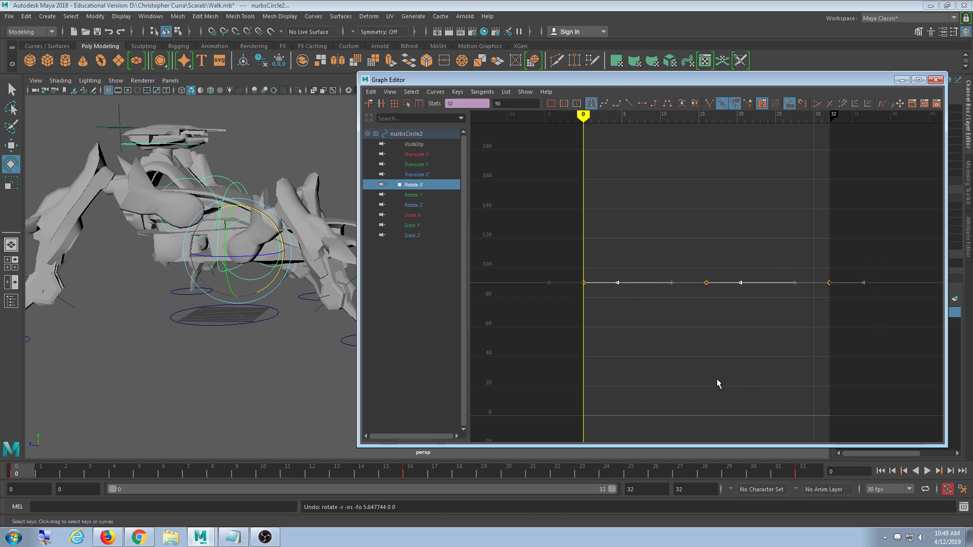
middle_drag(717, 379, 711, 351)
click(926, 471)
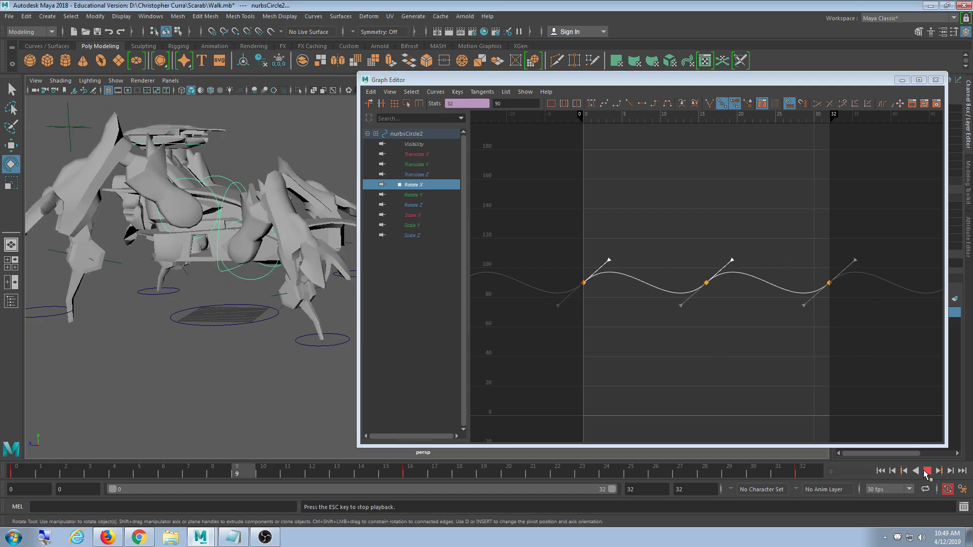
key(ctrl+z)
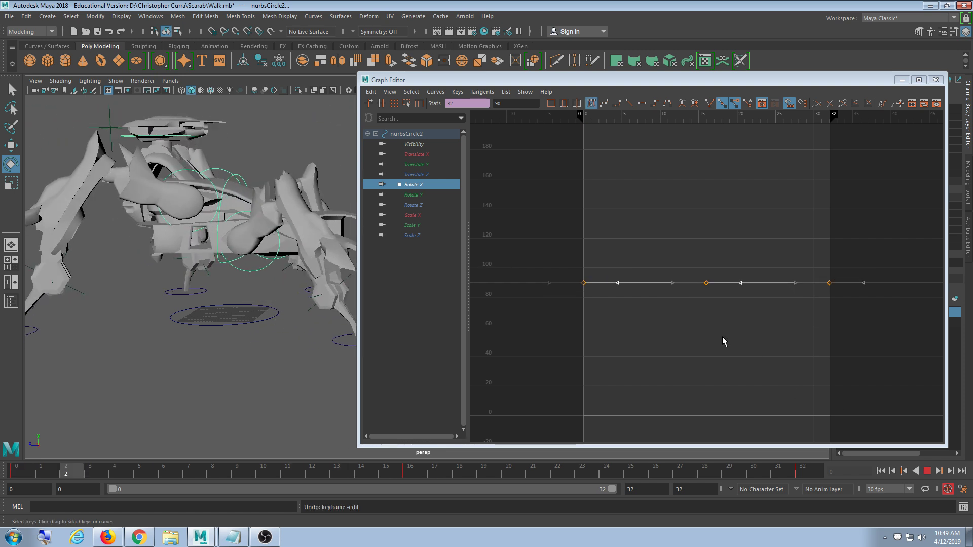
middle_drag(722, 337, 717, 354)
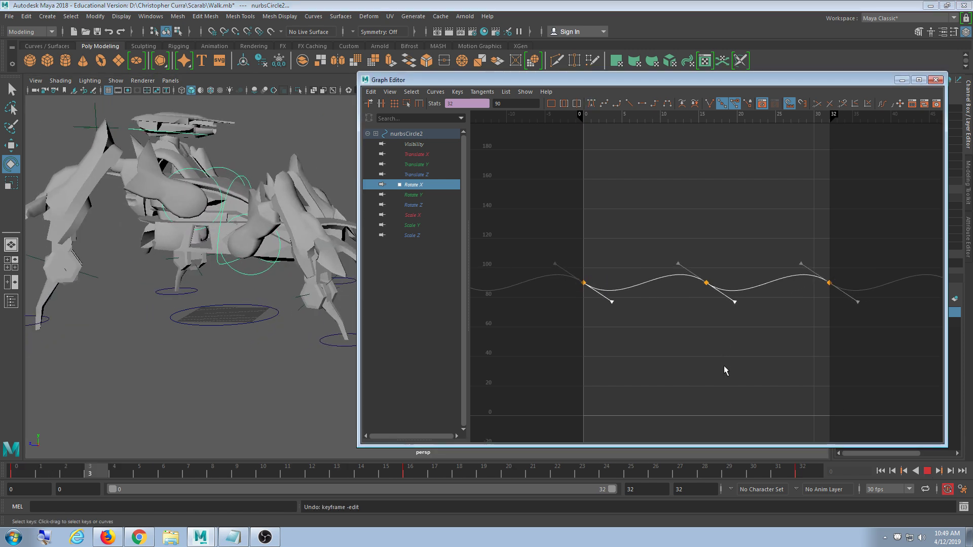
key(ctrl+z)
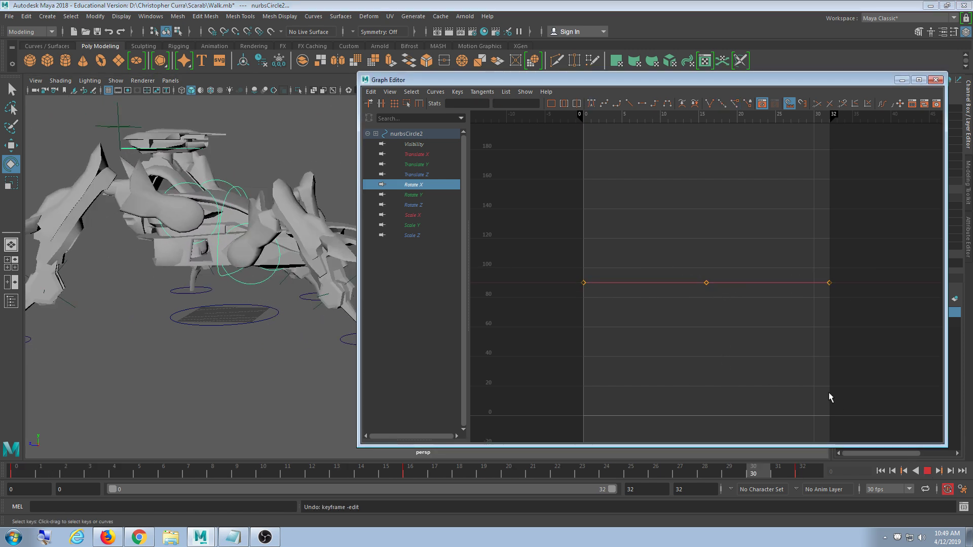
Tilt the Rotate X tangent at frame 16 upward so the curve dips before that key and rises after it.
drag(671, 230, 718, 307)
drag(709, 251, 749, 298)
middle_drag(744, 343, 740, 322)
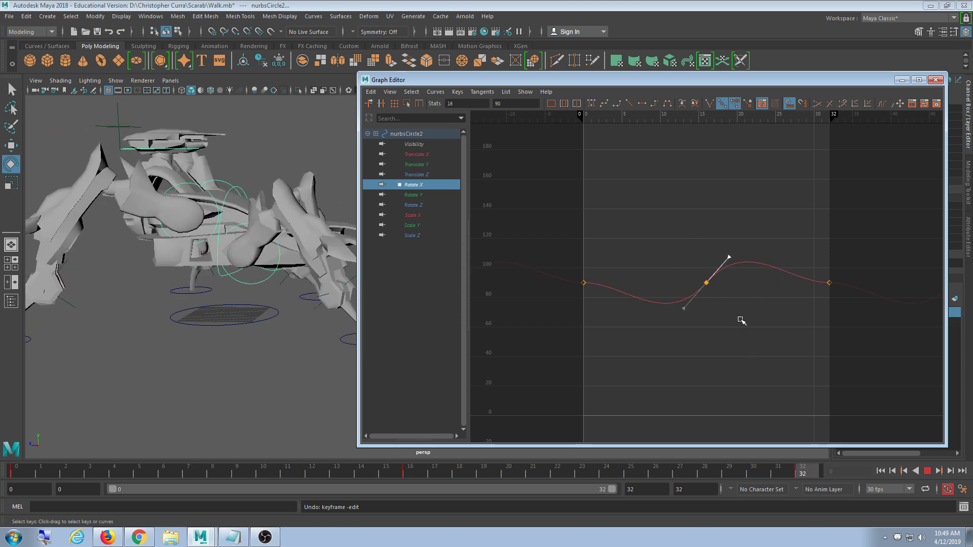
key(ctrl+z)
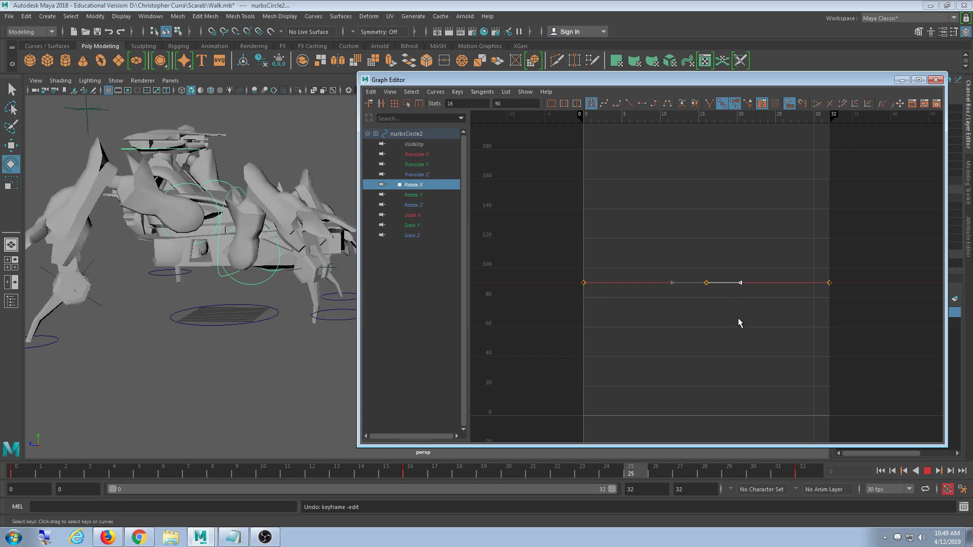
middle_drag(738, 323, 730, 303)
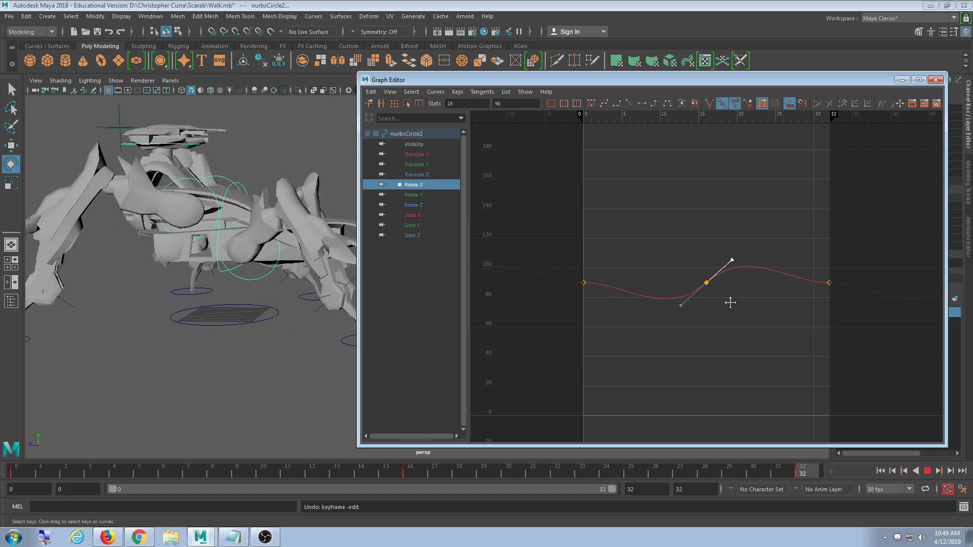
Select the Rotate X keys at frames 0 and 32 together for tangent editing.
drag(571, 264, 600, 301)
shift+drag(810, 264, 846, 315)
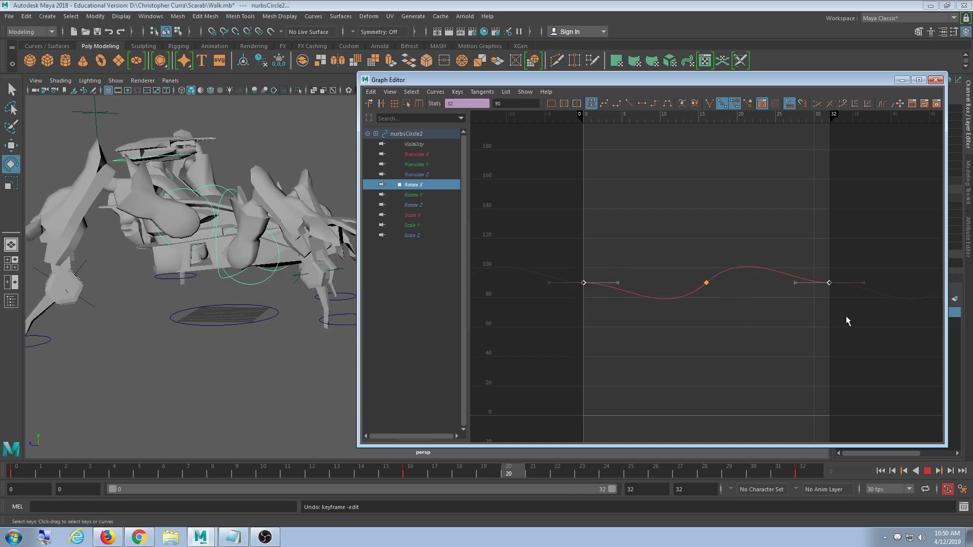
Try sloping the Rotate X tangents at frames 0 and 32 downward, check the playback, and undo back to the flat curve.
middle_drag(636, 320, 677, 355)
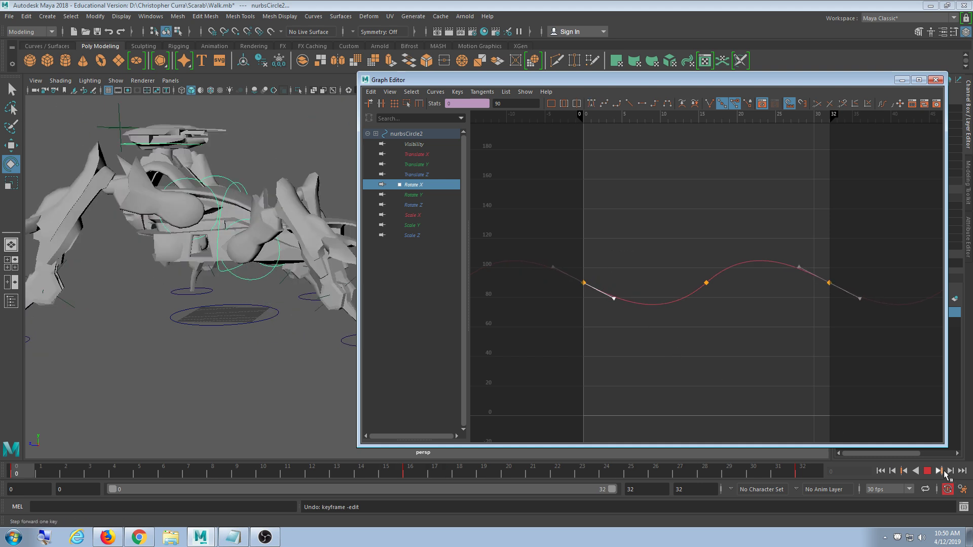
click(927, 471)
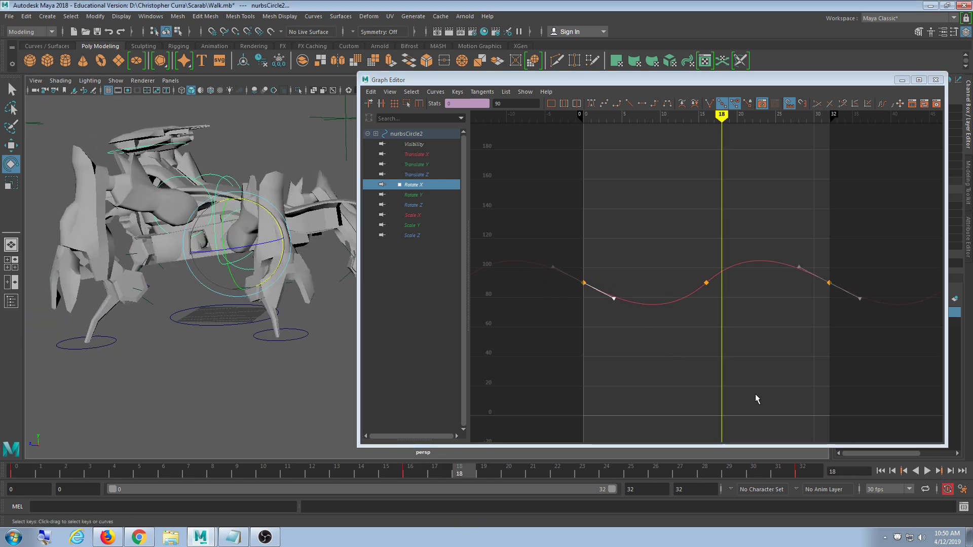
click(759, 391)
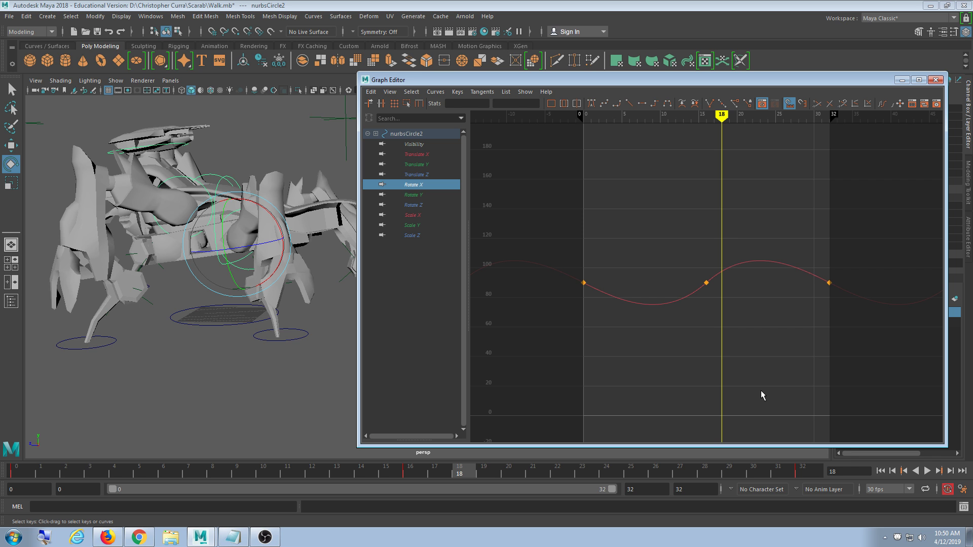
key(ctrl+z)
key(ctrl+z)
key(ctrl+z)
key(ctrl+z)
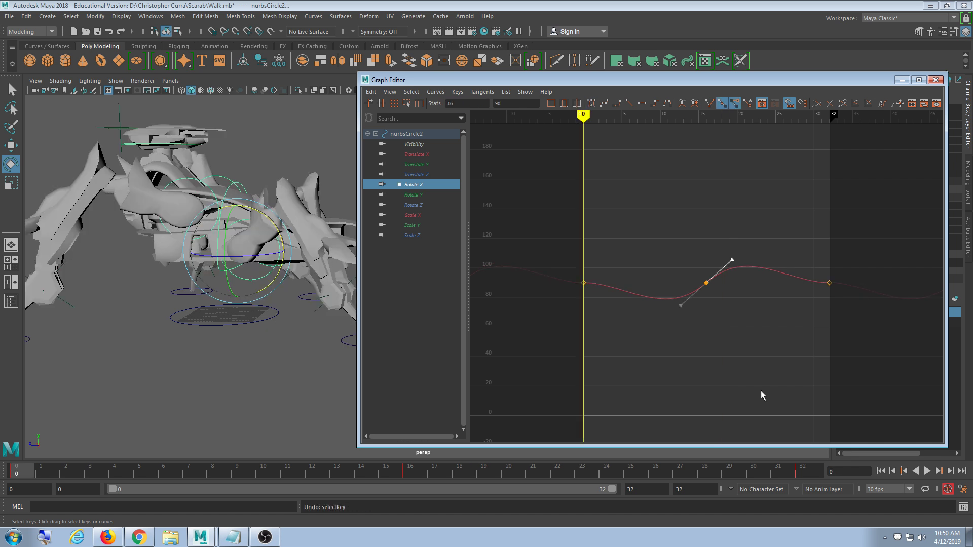
key(ctrl+z)
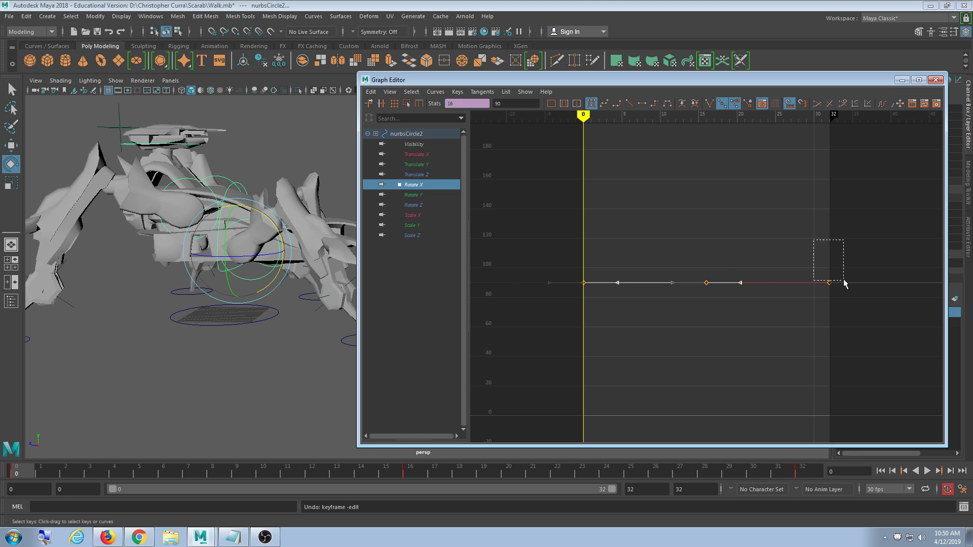
Try tilting the Rotate X tangents of the keys at frames 0, 16 and 32 upward together, and undo the edit.
shift+drag(875, 298, 876, 300)
middle_drag(732, 387, 731, 357)
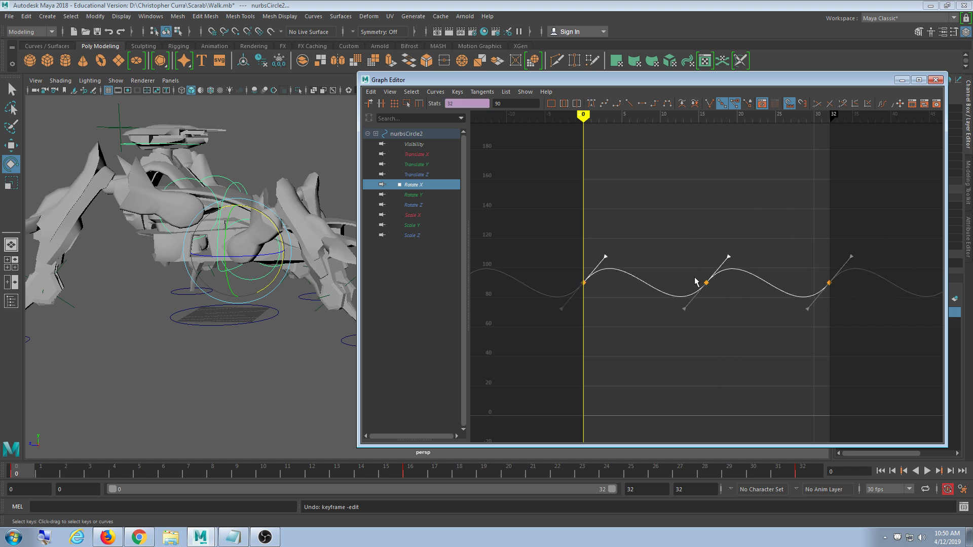
key(ctrl+z)
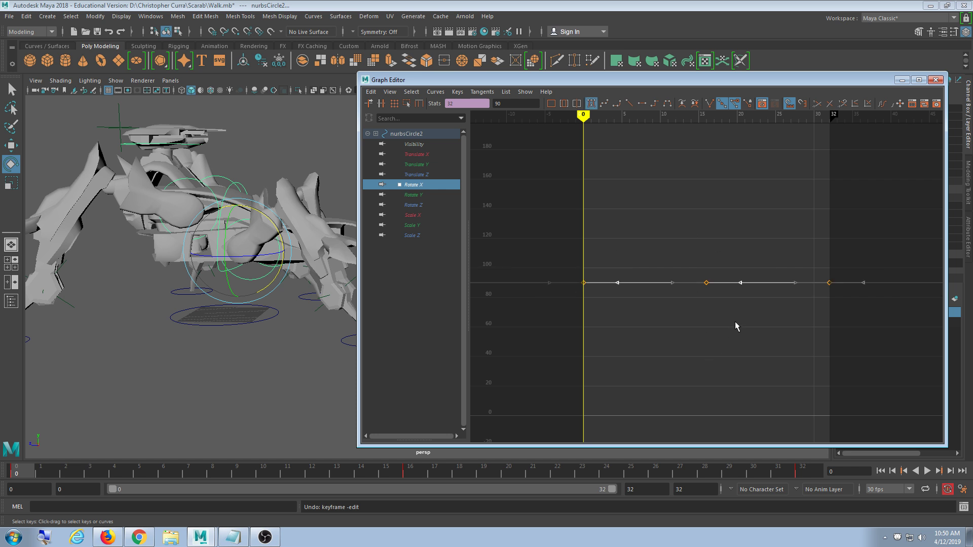
Try a Rotate X wave with a falling tangent at frame 16 and rising end tangents, play it back, and undo it.
middle_drag(751, 319, 754, 360)
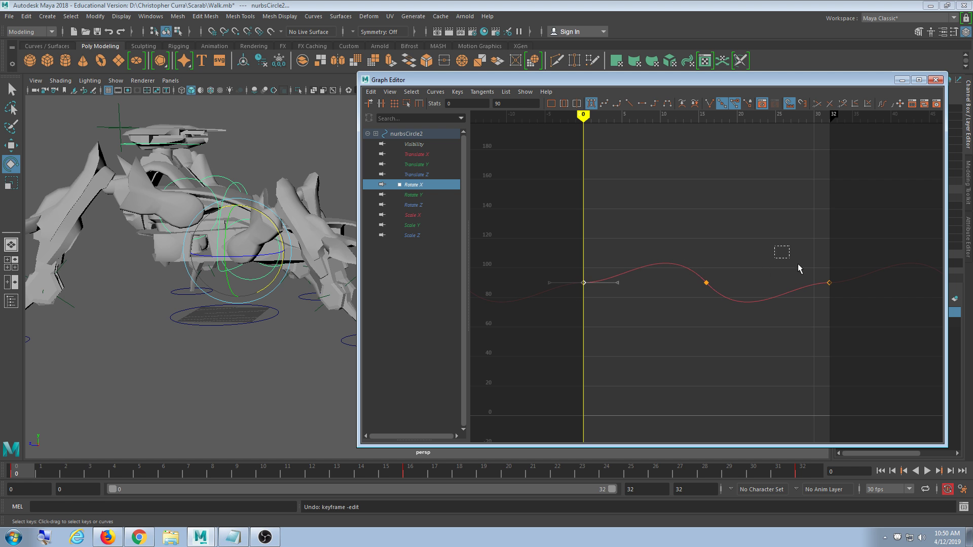
drag(818, 294, 837, 248)
mouse_move(644, 309)
middle_down()
mouse_move(651, 336)
mouse_move(642, 307)
middle_up()
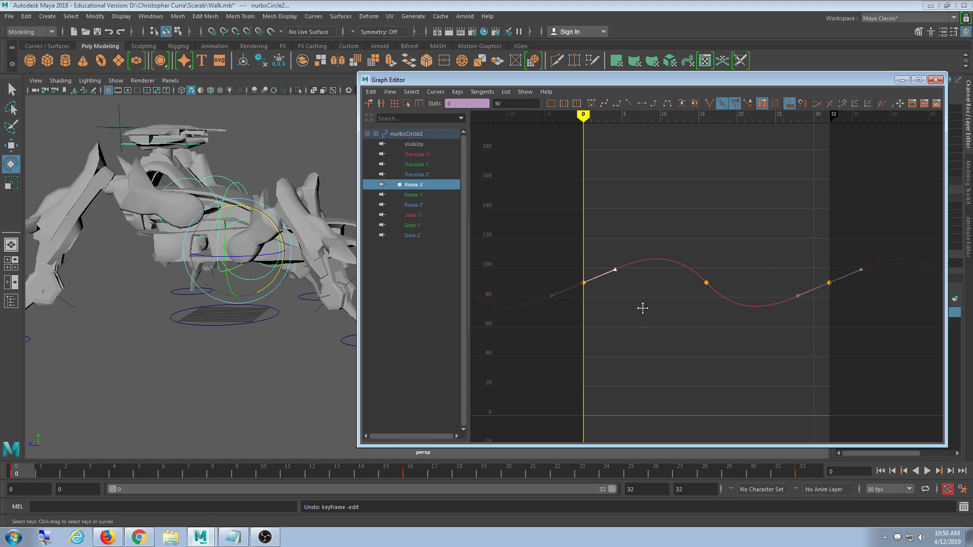
click(681, 349)
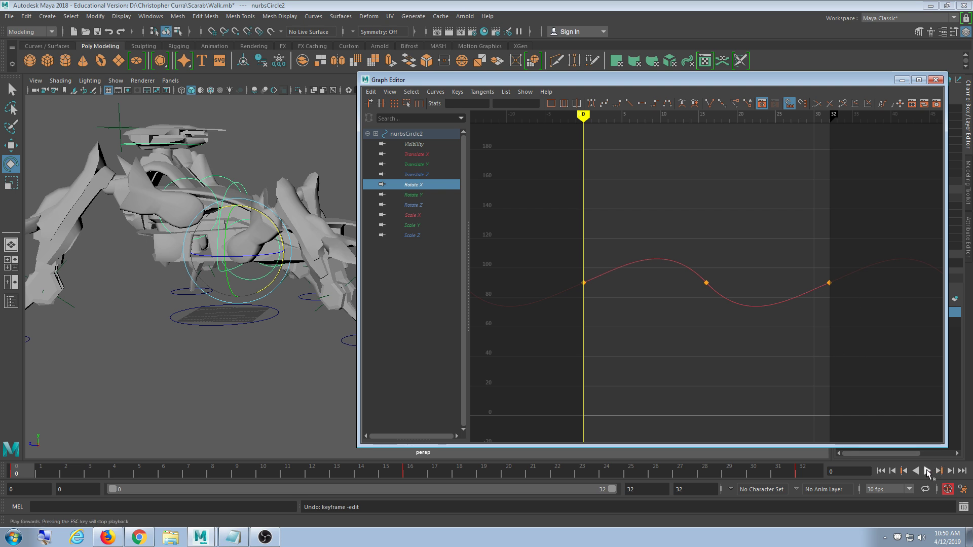
click(926, 472)
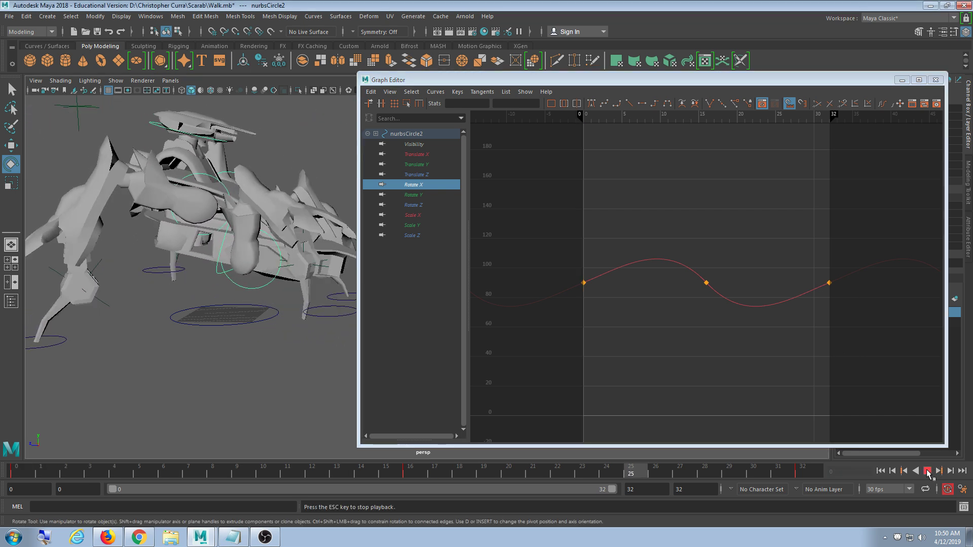
click(927, 472)
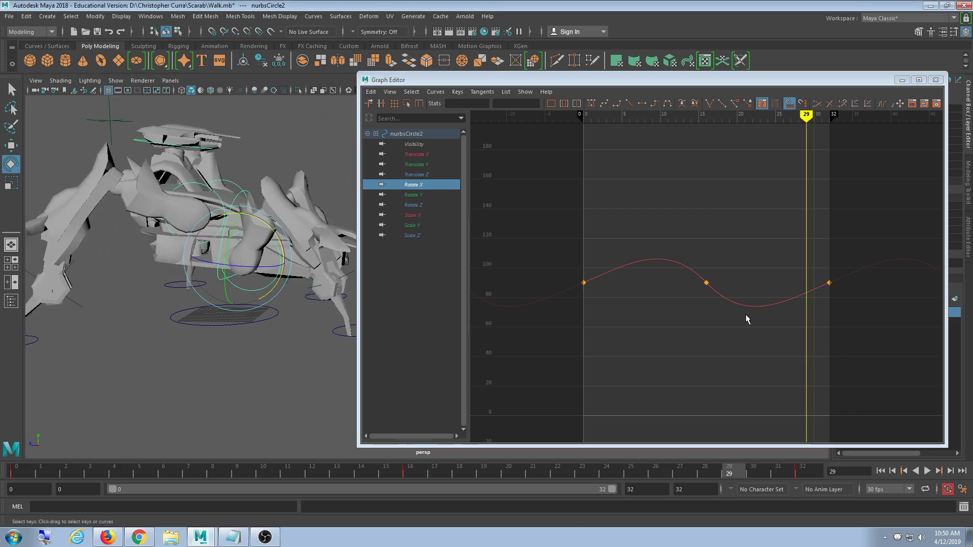
key(ctrl+z)
key(ctrl+z)
key(ctrl+z)
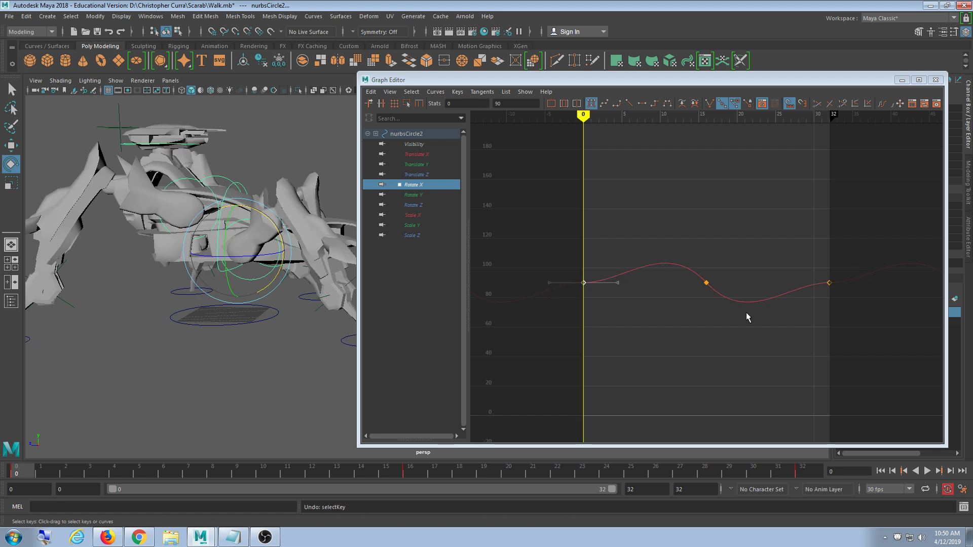
key(ctrl+z)
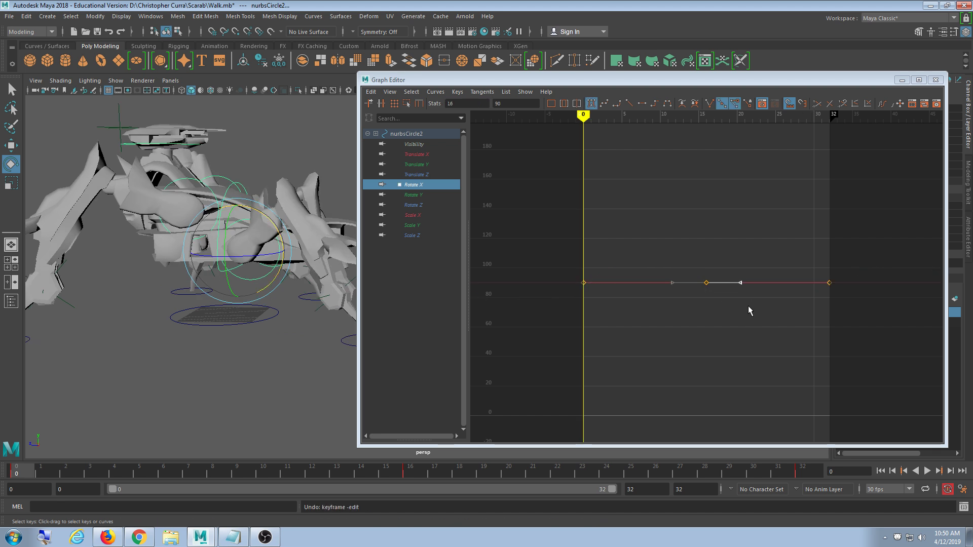
Try a Rotate X wave with a rising tangent at frame 16 and falling end tangents, play it back, and undo it.
middle_drag(748, 305, 743, 279)
click(584, 282)
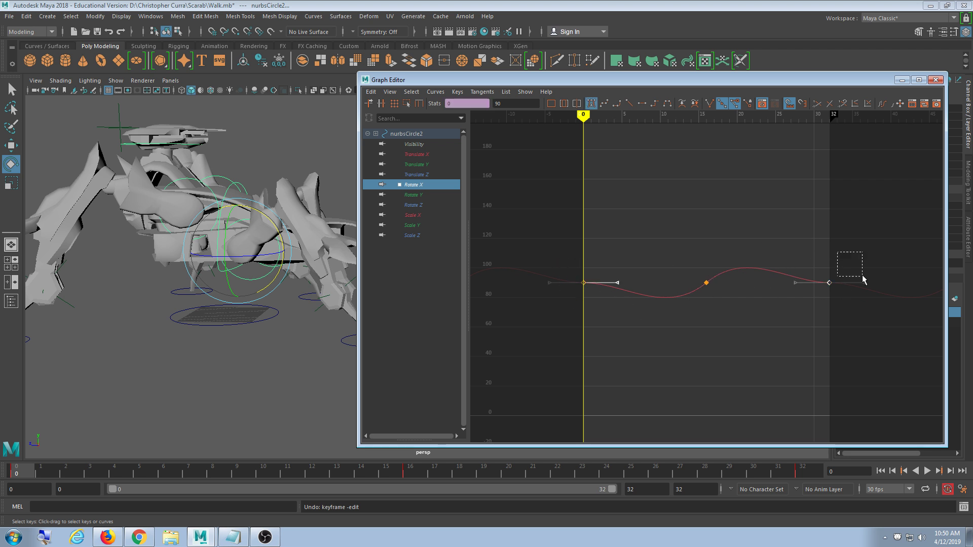
middle_drag(870, 335, 869, 348)
click(926, 472)
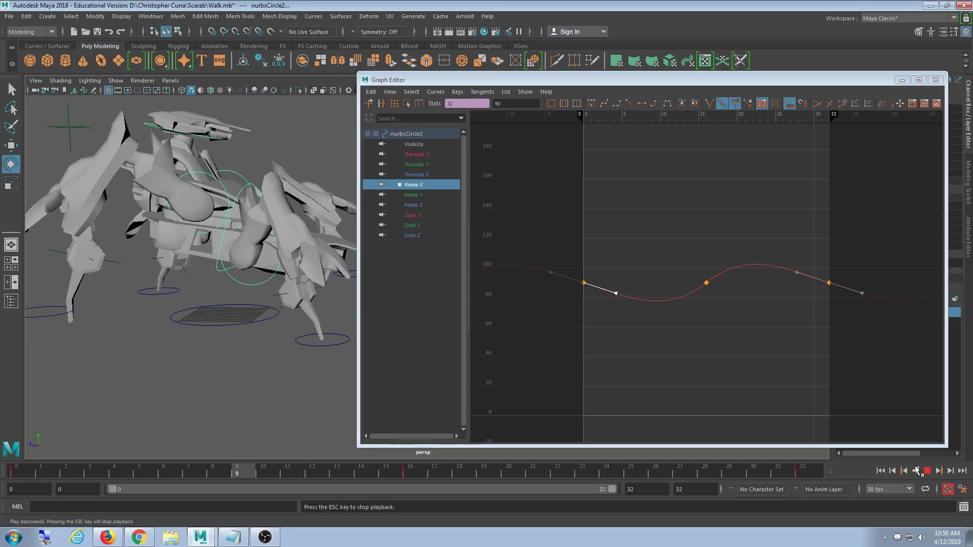
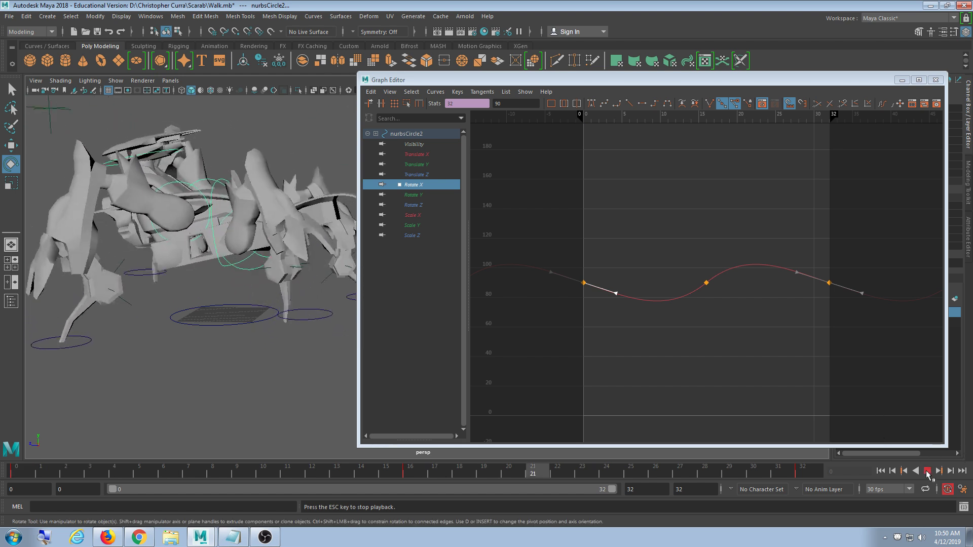
click(740, 351)
key(ctrl+z)
key(ctrl+z)
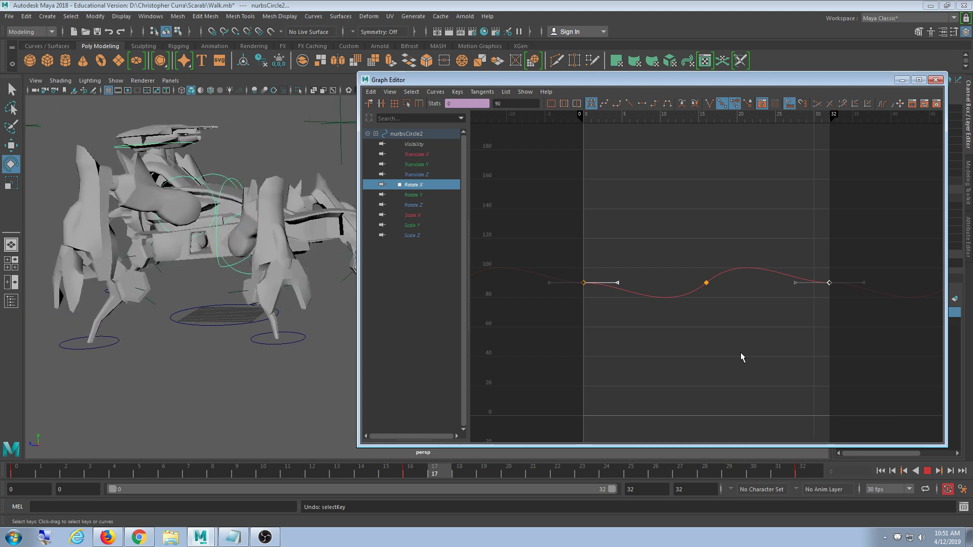
key(ctrl+z)
key(ctrl+z)
key(ctrl+z)
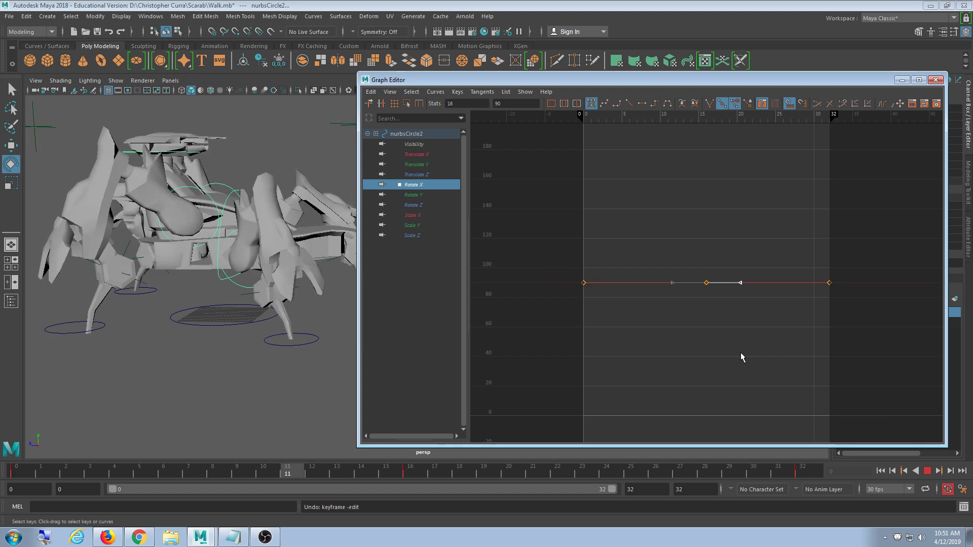
key(ctrl+z)
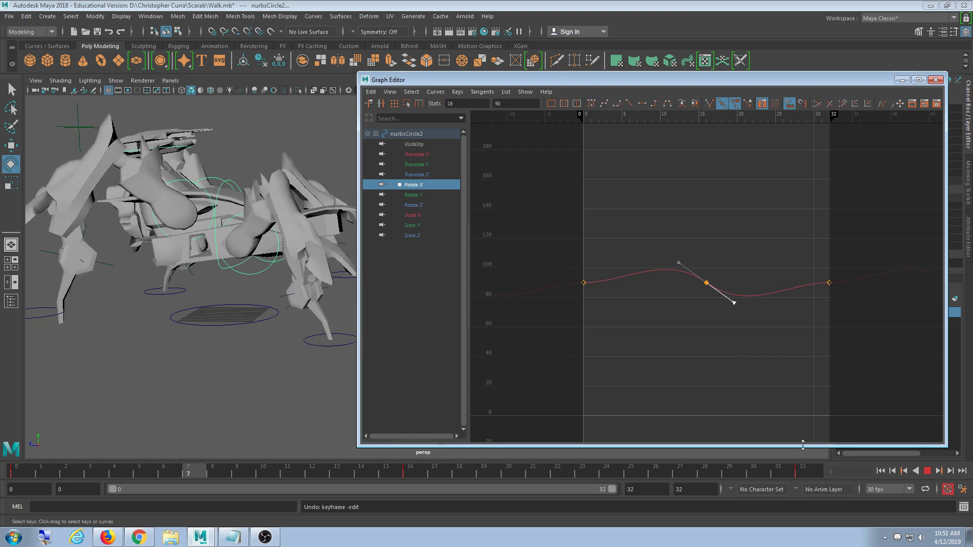
key(ctrl+z)
key(ctrl+z)
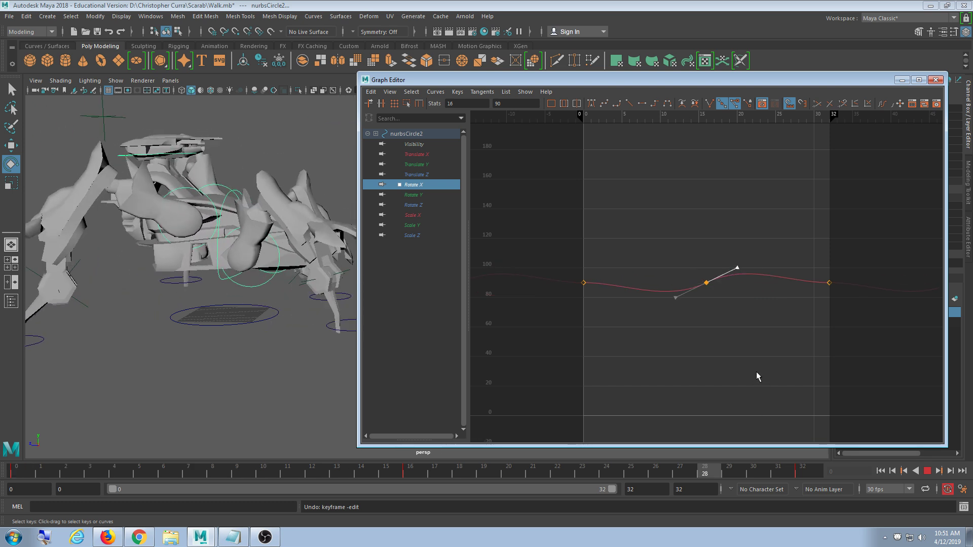
Tilt the Rotate X tangent at frame 16 downward and those at frames 0 and 32 slightly upward to form a gentle wave.
middle_drag(756, 373, 760, 407)
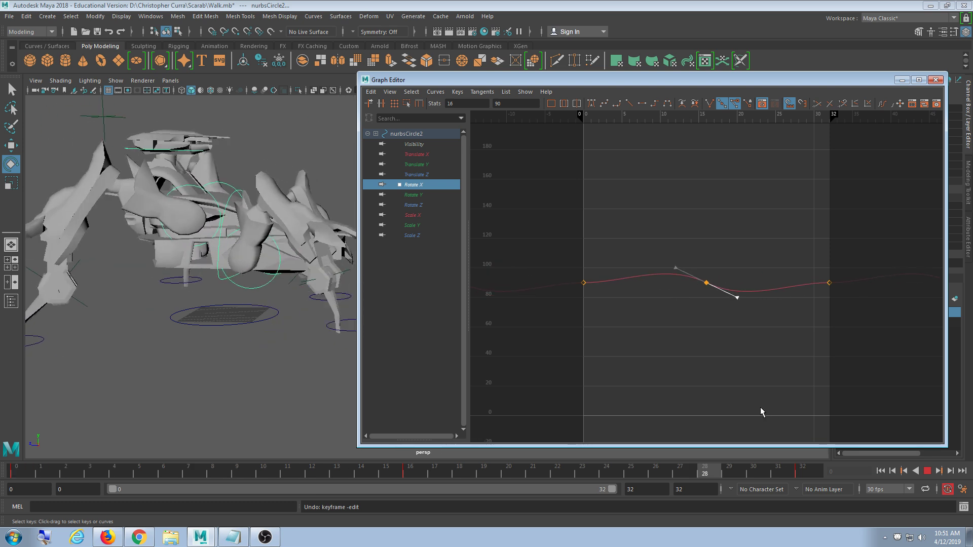
middle_drag(765, 367, 763, 371)
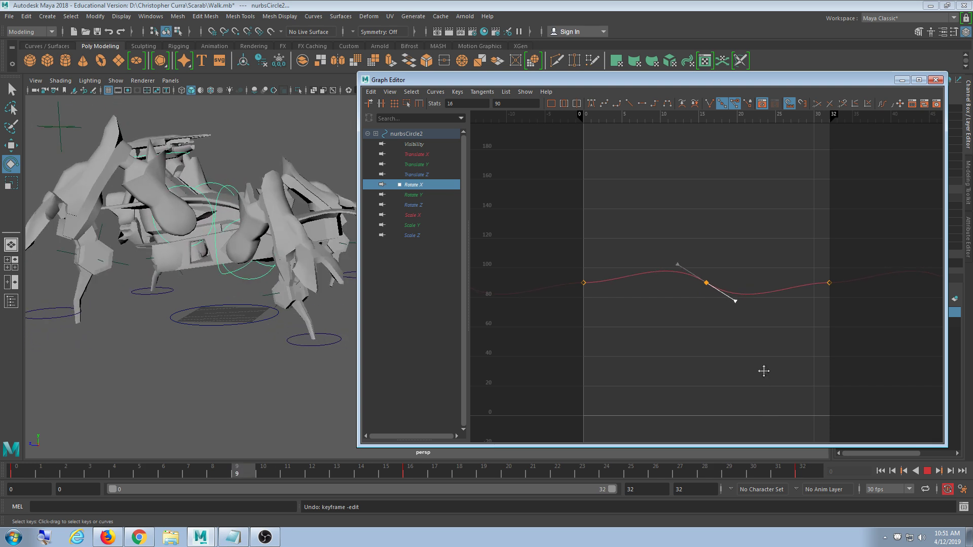
drag(573, 243, 603, 307)
shift+drag(800, 260, 851, 307)
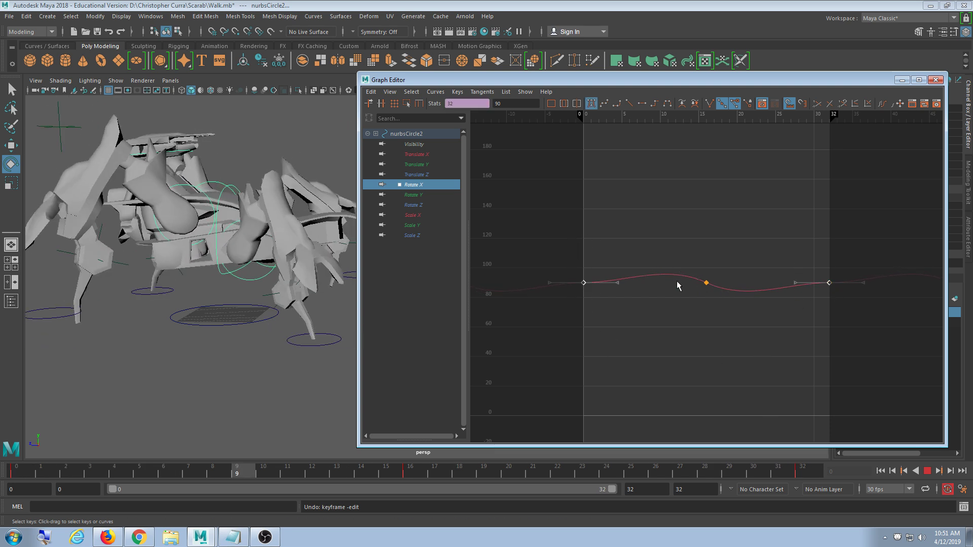
middle_drag(857, 336, 857, 353)
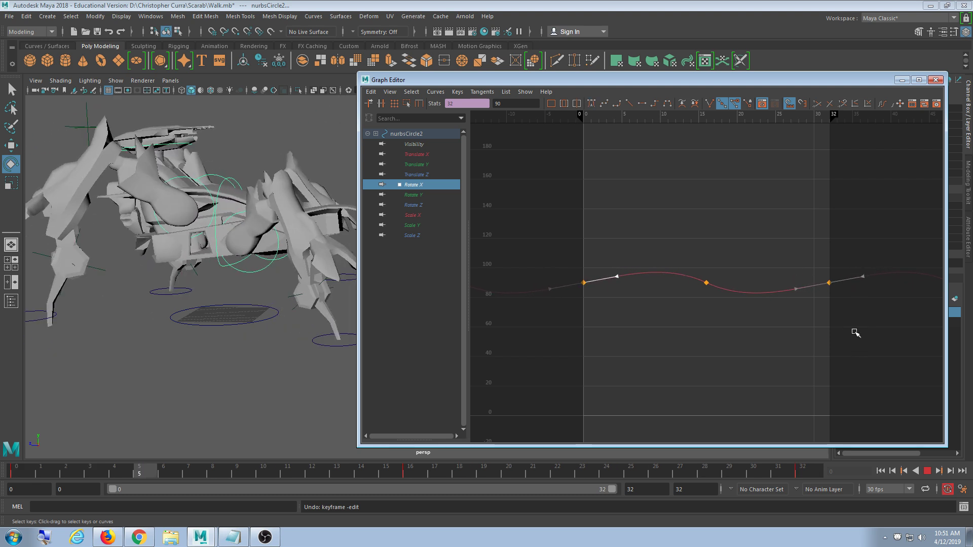
Minimize the Graph Editor and examine the playing walk cycle from the front and the side.
click(902, 80)
scroll(376, 217, down, 8)
alt+drag(551, 263, 480, 303)
scroll(473, 289, up, 5)
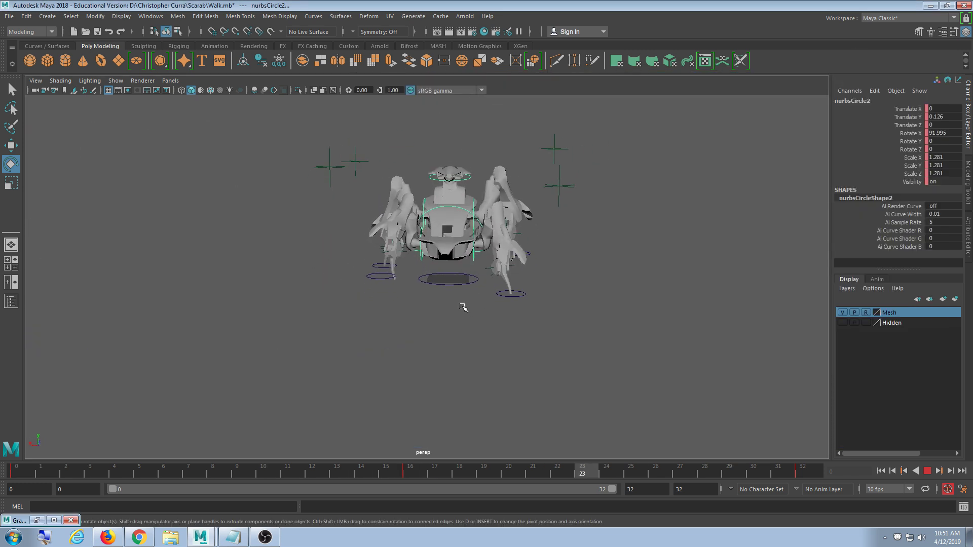
scroll(450, 305, up, 3)
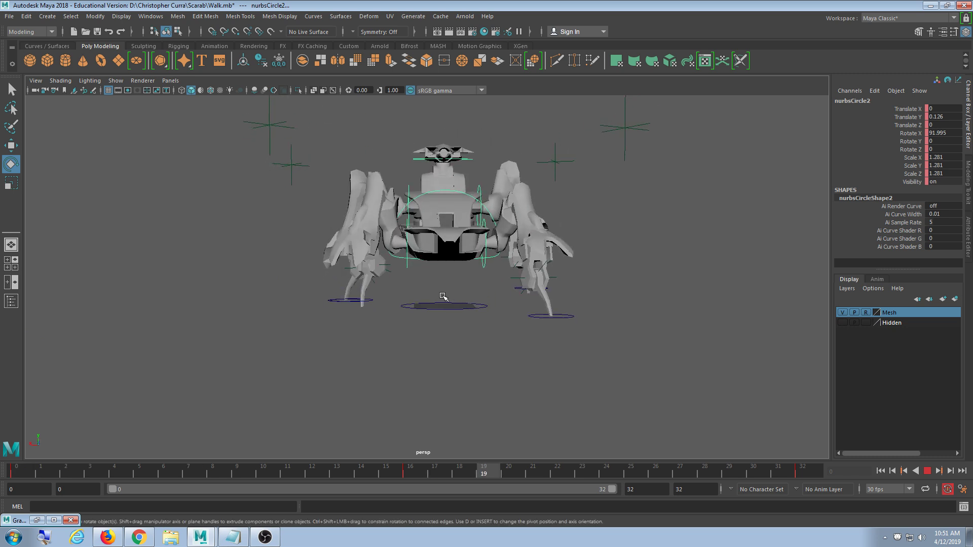
alt+drag(445, 306, 463, 302)
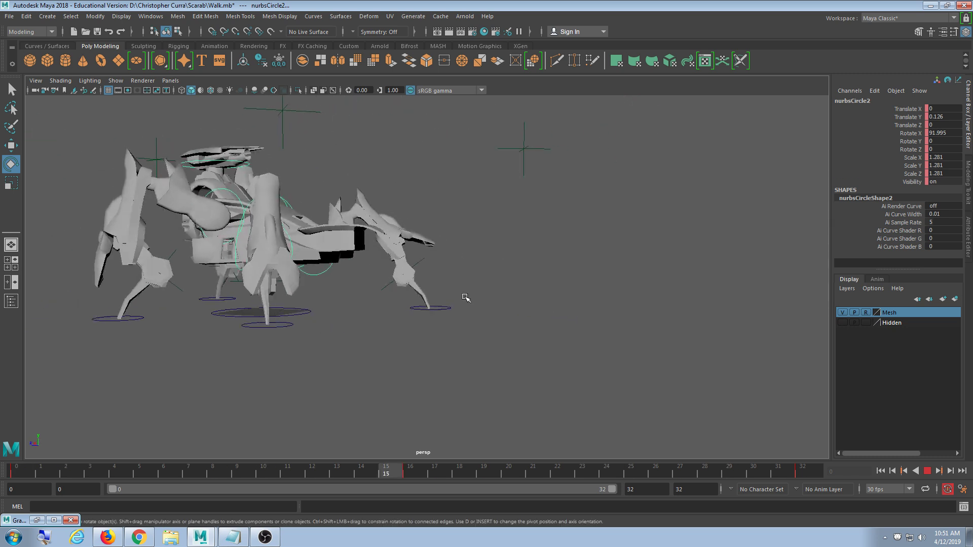
Restore the Graph Editor, frame the Rotate X curve, and flatten the tangent of the frame 16 key.
click(39, 520)
click(706, 282)
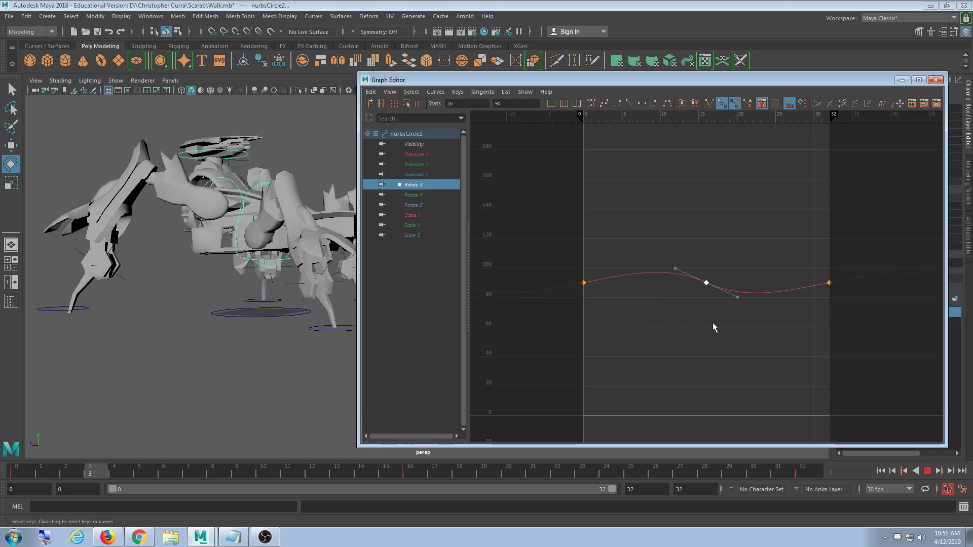
click(743, 326)
key(f)
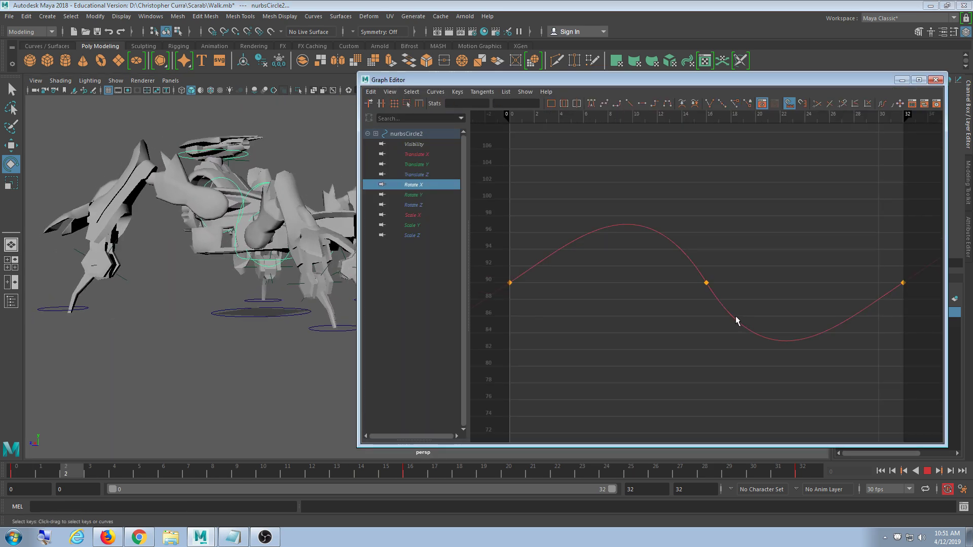
click(706, 282)
middle_drag(715, 357, 771, 352)
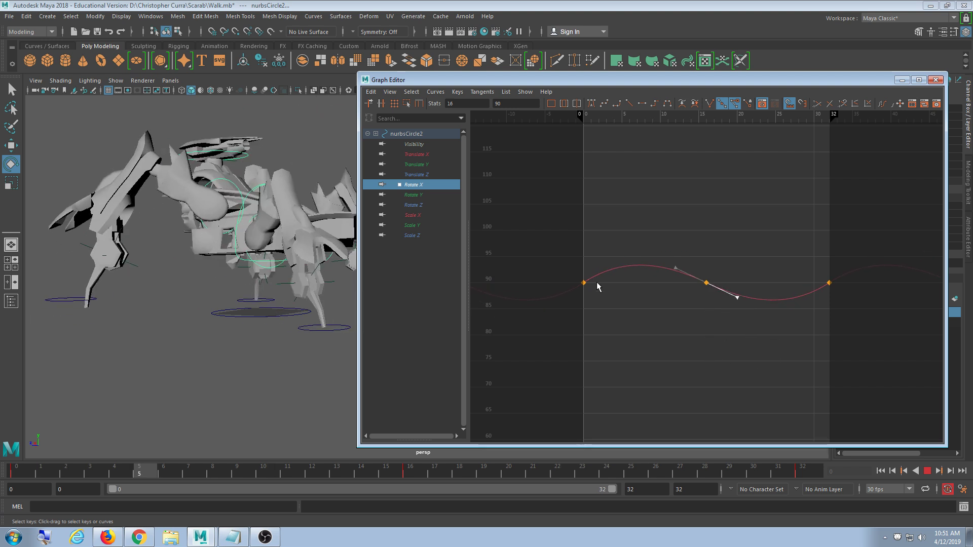
Adjust the Rotate X tangents at frames 0 and 32 together to a gentle upward slope that matches the softer wave.
drag(641, 239, 577, 291)
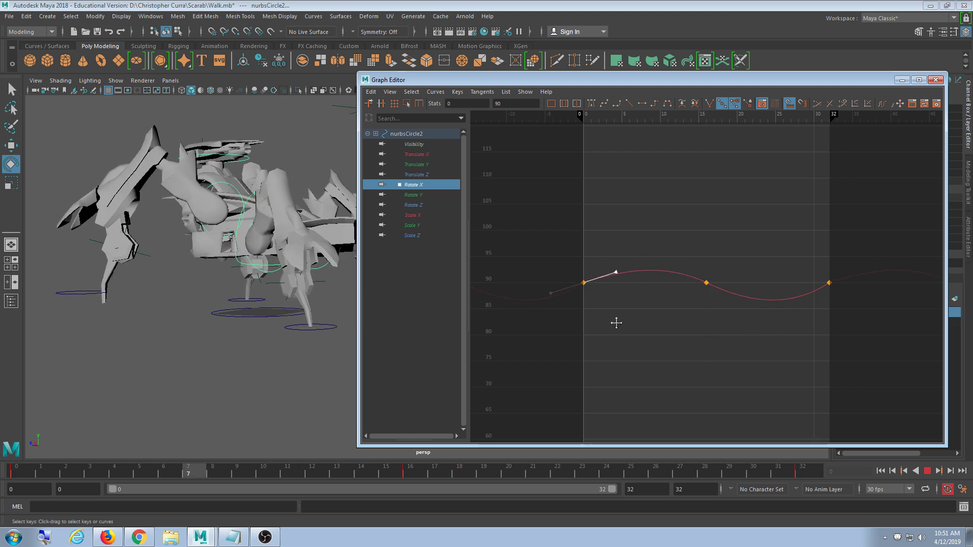
key(ctrl+z)
shift+click(829, 282)
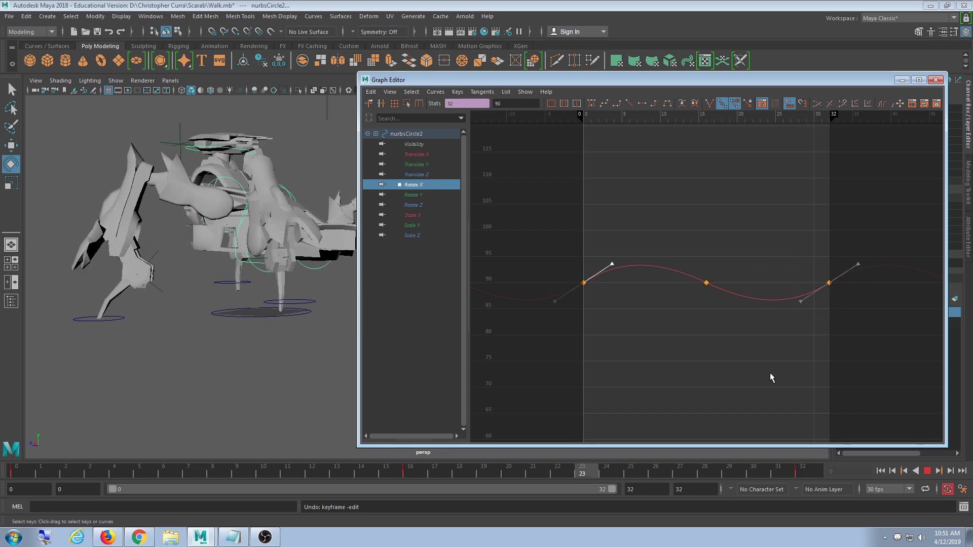
mouse_move(770, 377)
middle_down()
mouse_move(767, 367)
mouse_move(770, 382)
middle_up()
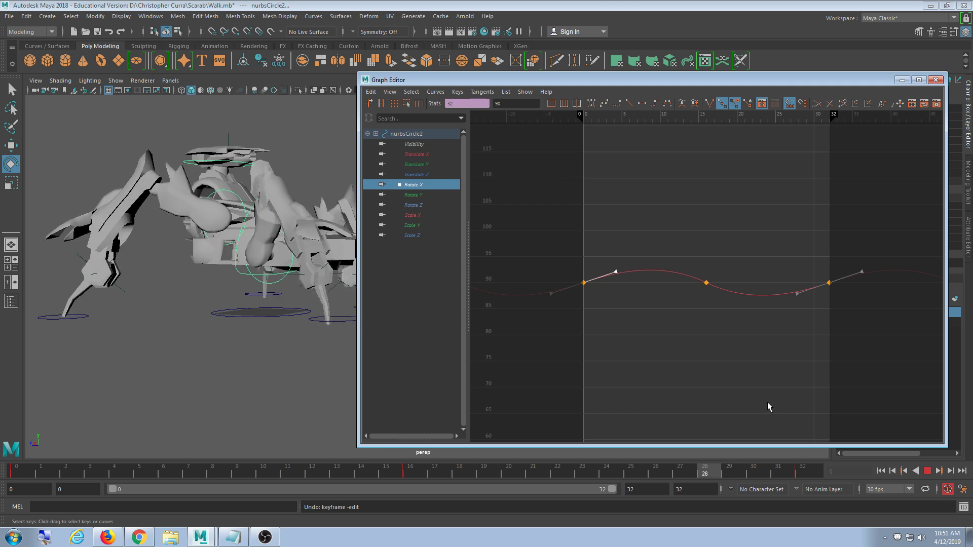
Examine the body's rocking motion in the playing walk cycle from the front of the model.
alt+drag(223, 345, 284, 320)
alt+middle_drag(284, 320, 79, 350)
alt+drag(311, 319, 230, 336)
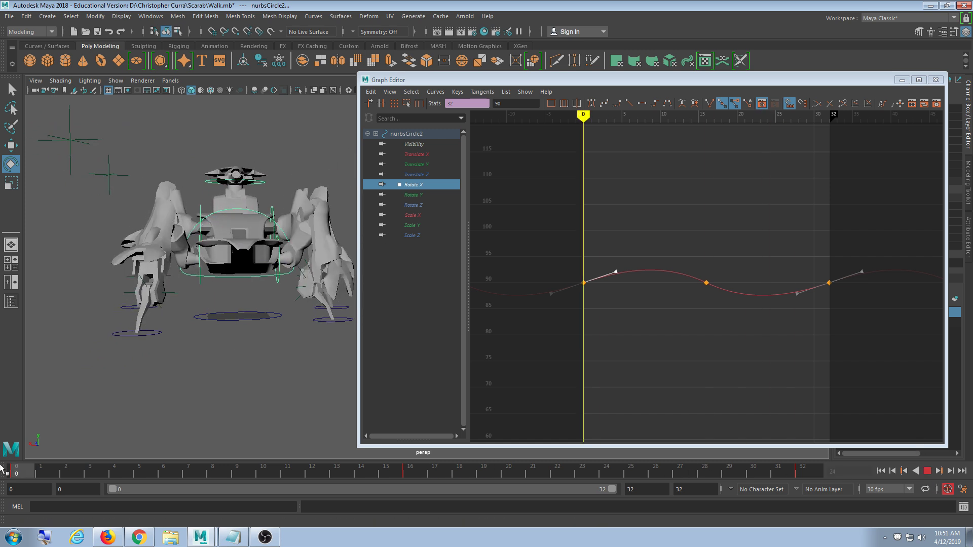
Scrub through the walk cycle and try turning the body control sideways at frame 10, viewed from above.
drag(154, 469, 955, 433)
alt+drag(315, 324, 269, 377)
mouse_move(270, 377)
alt+middle_down()
mouse_move(267, 333)
mouse_move(264, 380)
alt+middle_up()
drag(276, 474, 5, 475)
key(alt+v)
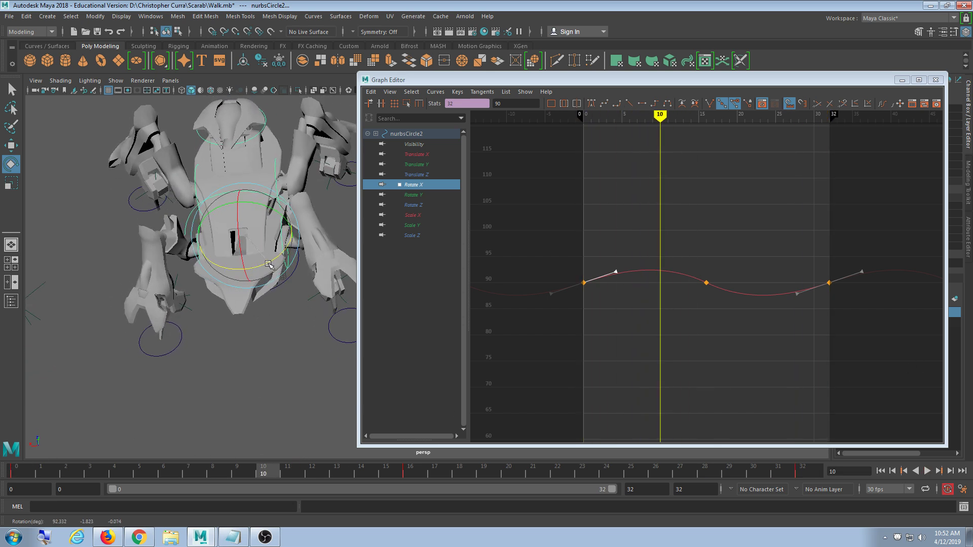
key(ctrl+z)
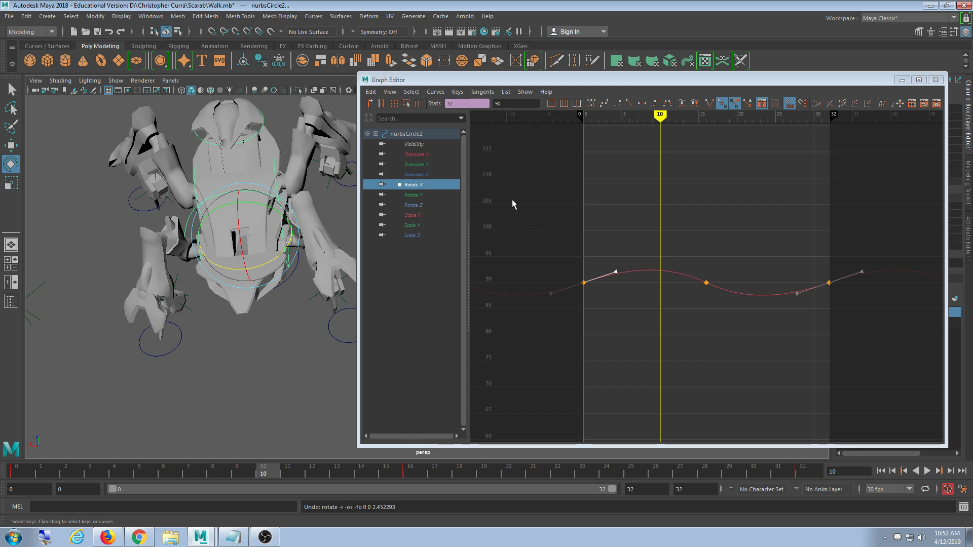
Examine the body control's animation curves in the Graph Editor, isolating Scale X and Rotate Z in turn.
click(580, 207)
click(449, 134)
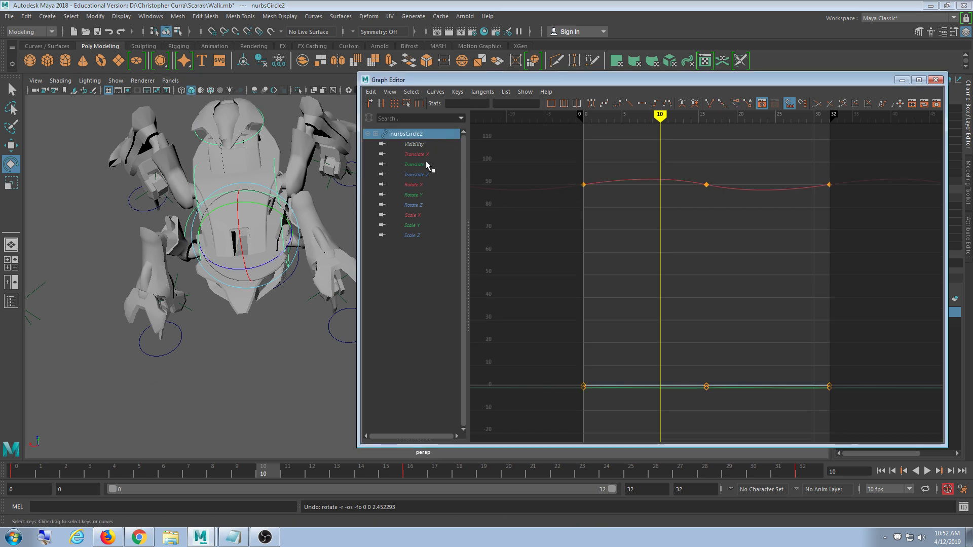
key(ctrl+z)
click(409, 215)
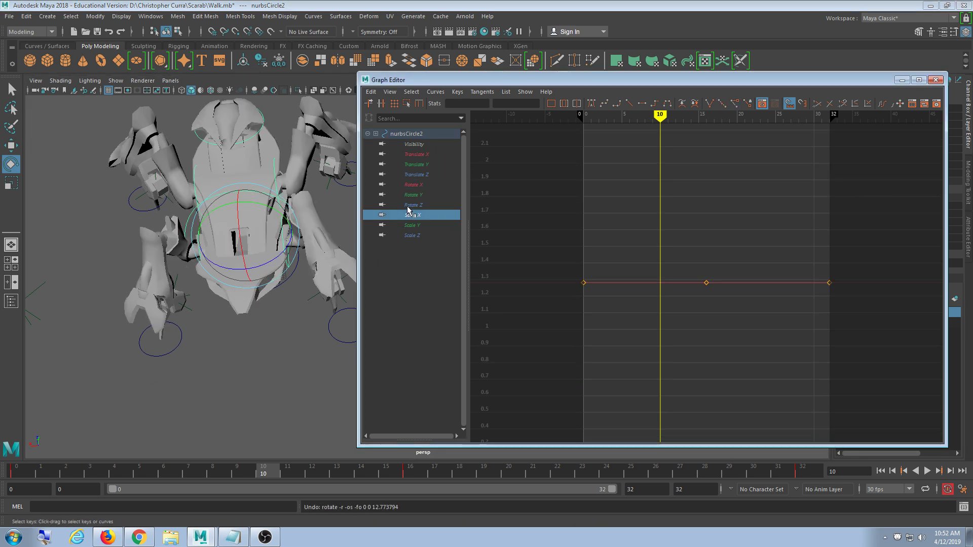
click(413, 205)
Try turning the body control slightly to one side at frame 0 of the walk cycle.
drag(398, 474, 10, 479)
drag(264, 265, 261, 263)
key(ctrl+z)
key(ctrl+z)
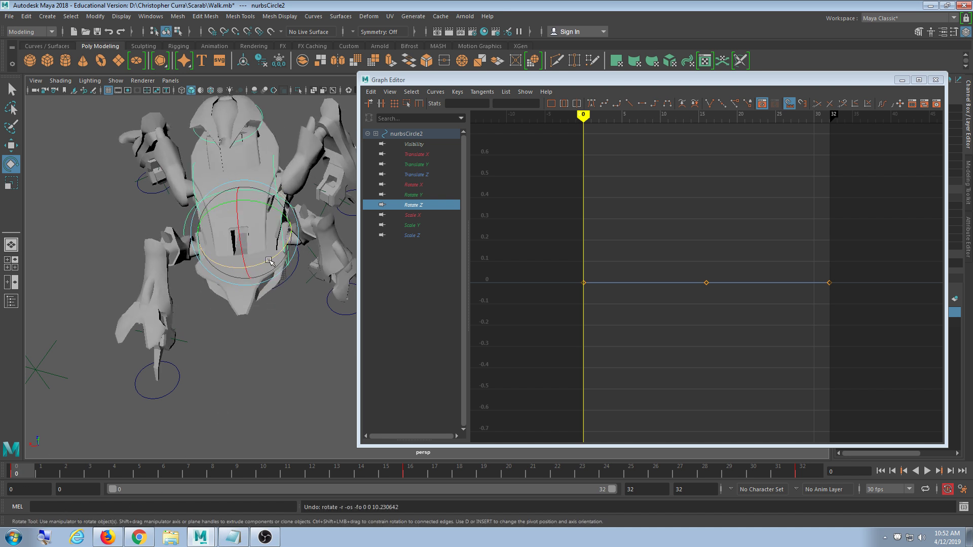
key(ctrl+z)
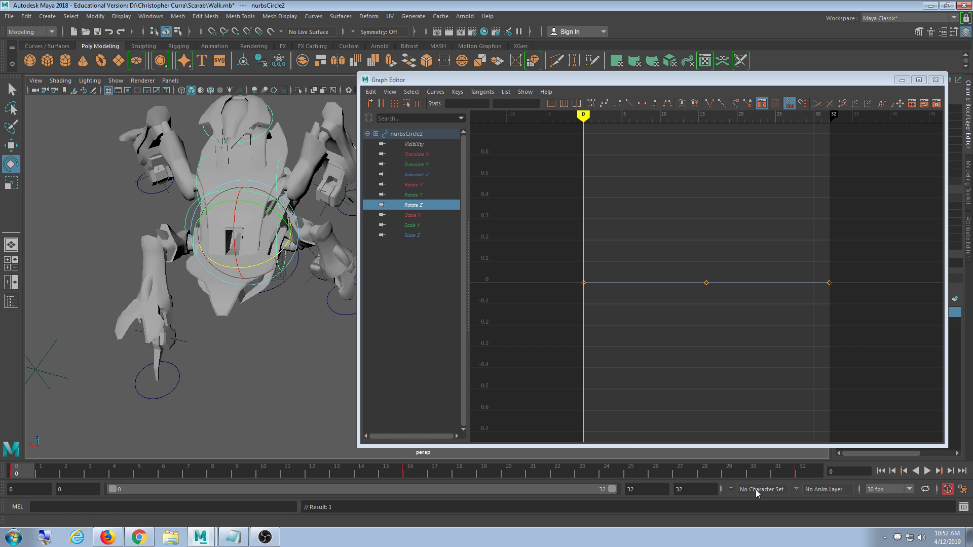
Try turning the body control the opposite way at frame 16, matching frame 32 to the frame 0 pose.
click(420, 473)
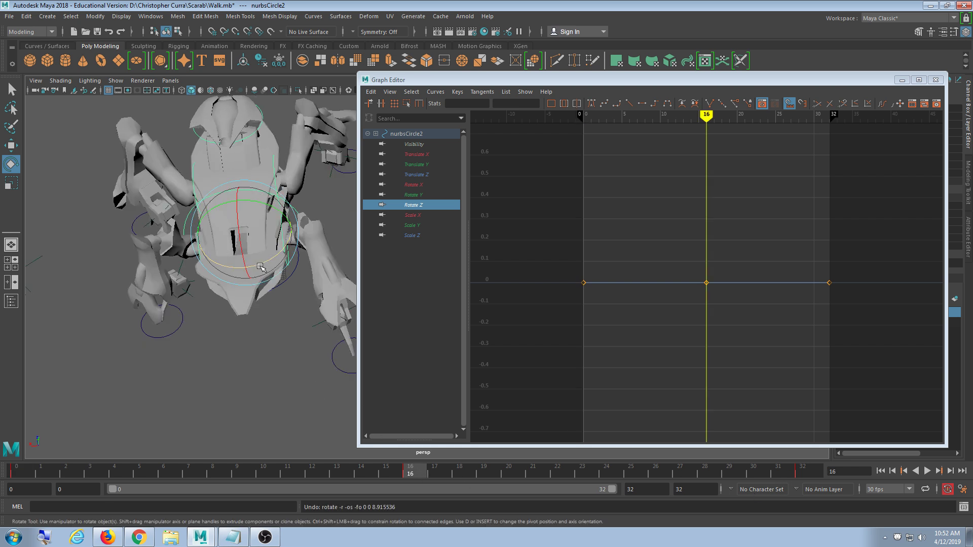
drag(260, 265, 252, 266)
click(22, 472)
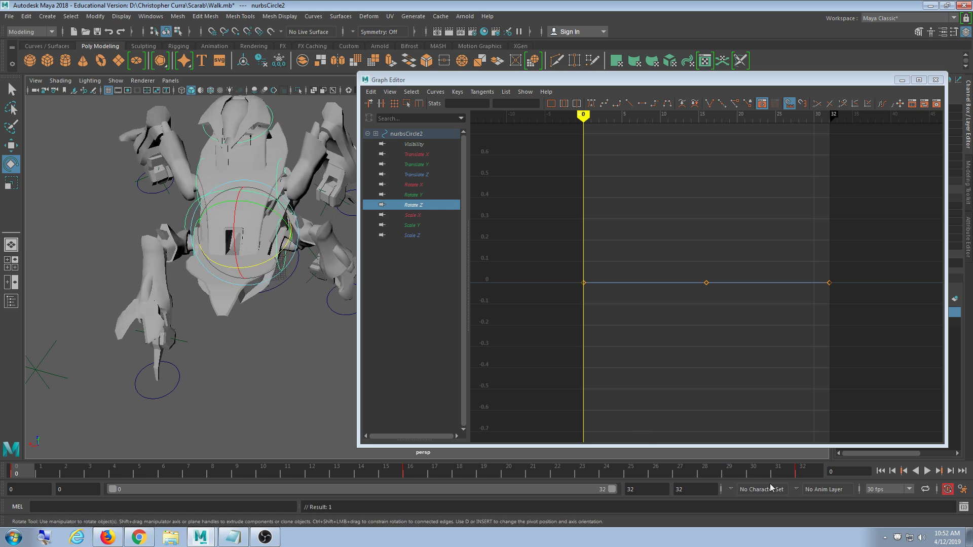
click(806, 469)
key(alt+v)
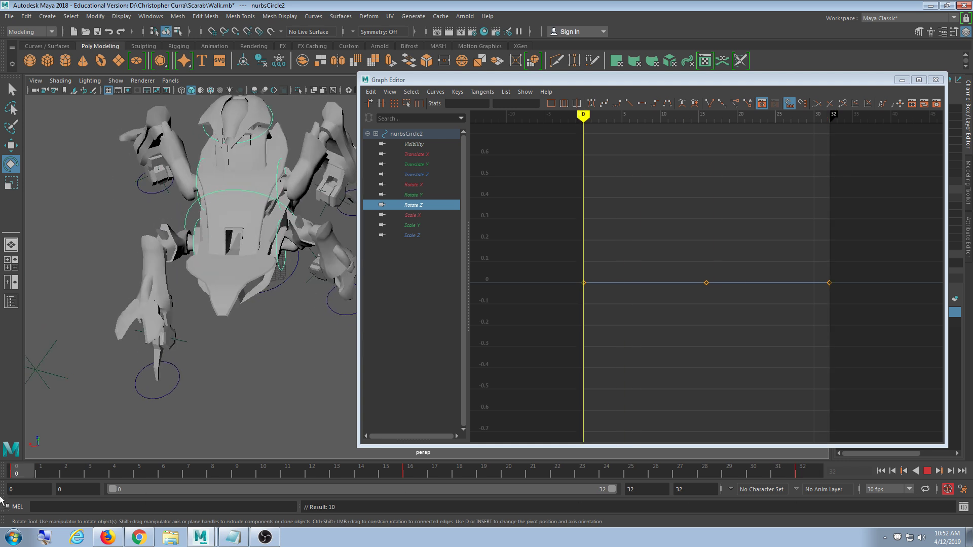
Scrub through the walk cycle to examine the body's sideways turn from the front and from above.
click(432, 475)
alt+drag(289, 345, 286, 258)
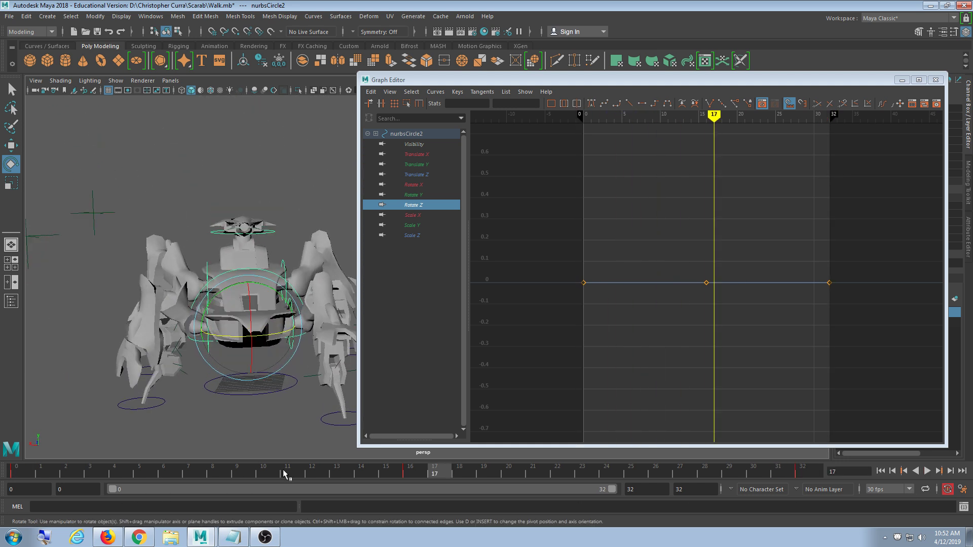
drag(272, 475, 866, 456)
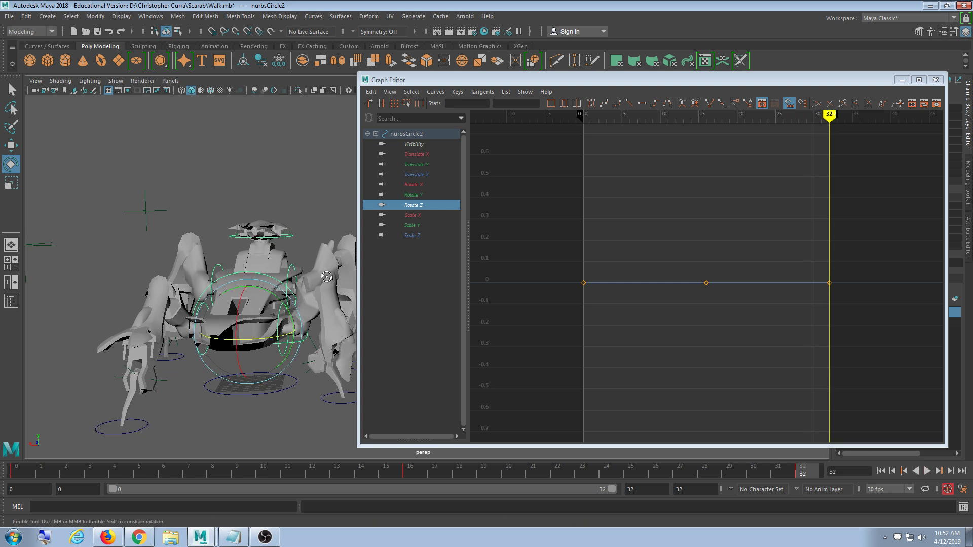
alt+drag(324, 254, 329, 303)
Undo the trial turns of the body control at frames 0 and 16.
key(ctrl+z)
key(ctrl+z)
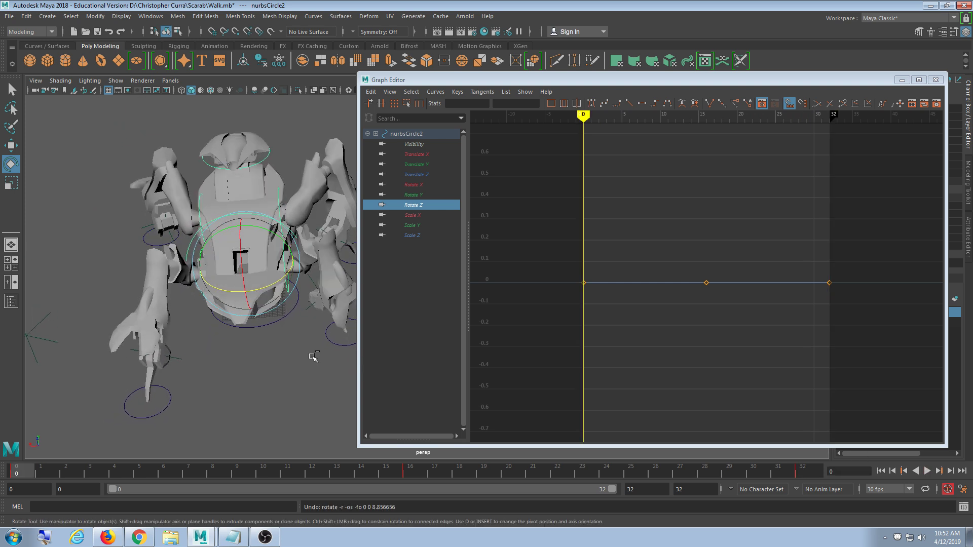
key(ctrl+z)
key(ctrl+z)
scroll(310, 355, down, 1)
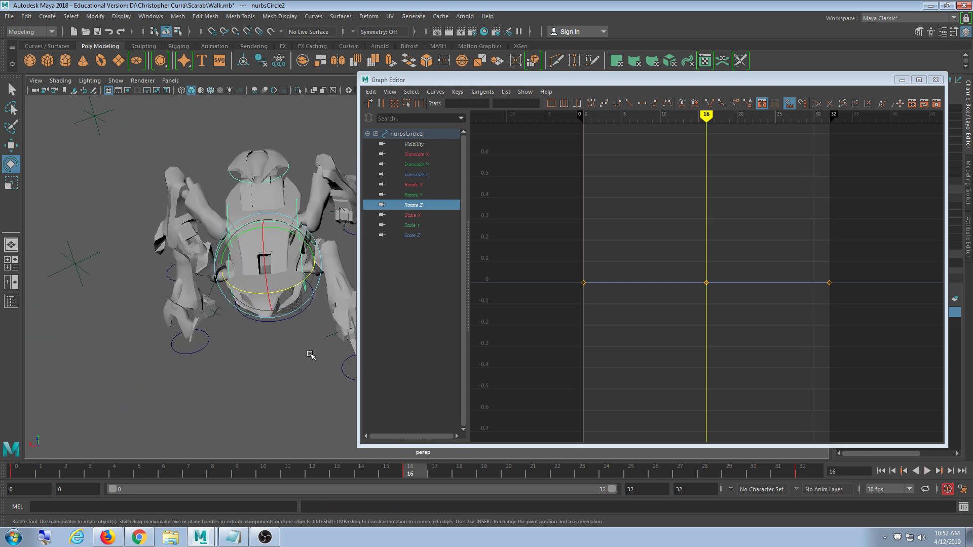
Minimize the Graph Editor and undo the remaining trial rotations of the body control.
click(902, 80)
alt+middle_drag(438, 284, 634, 276)
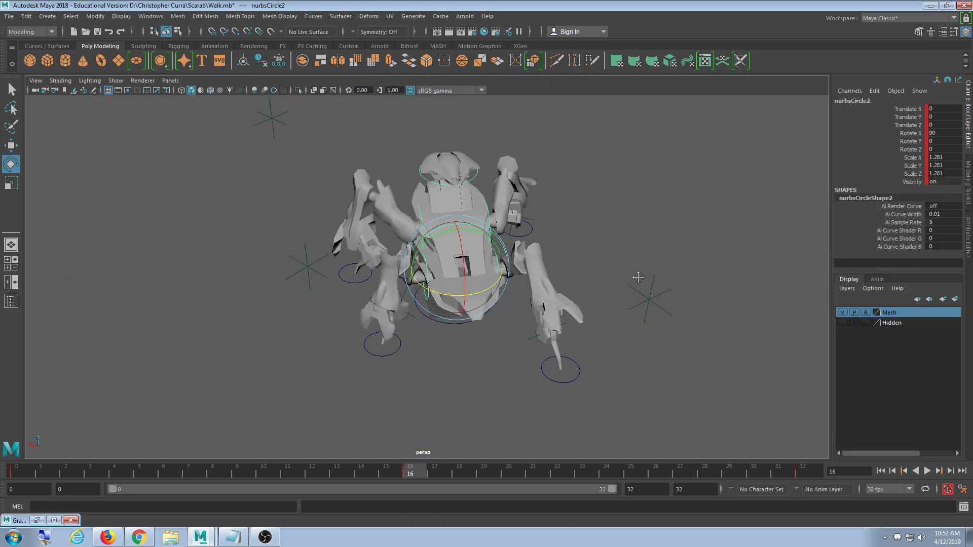
alt+drag(635, 276, 594, 320)
key(ctrl+z)
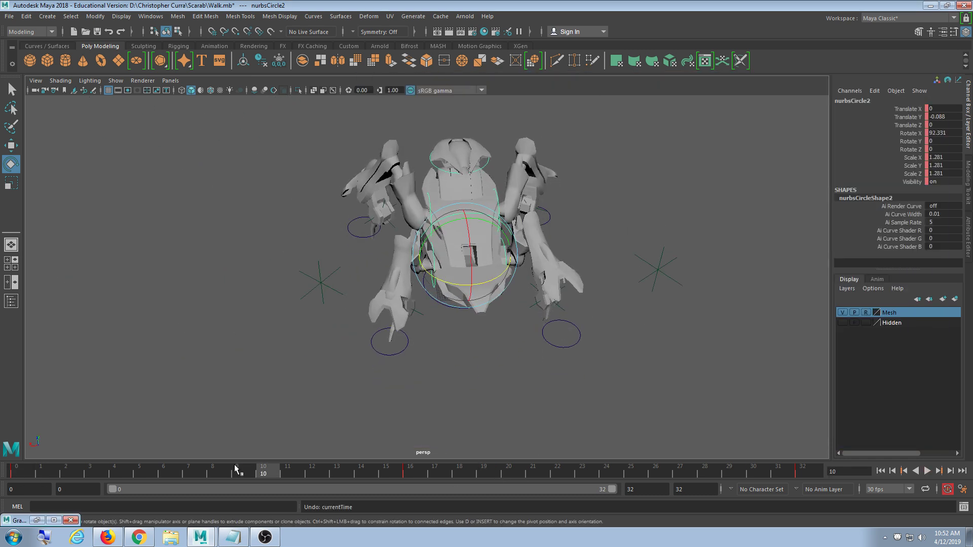
key(ctrl+z)
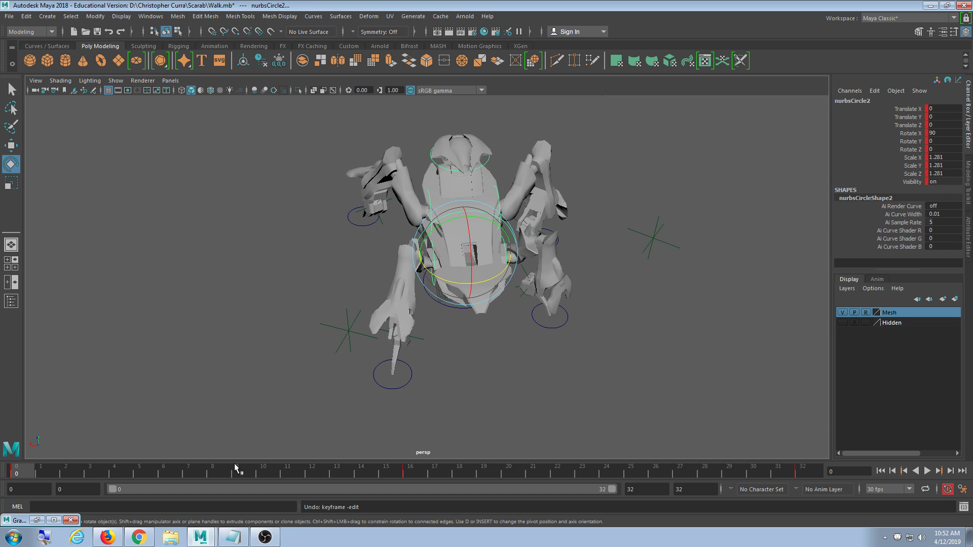
key(alt+v)
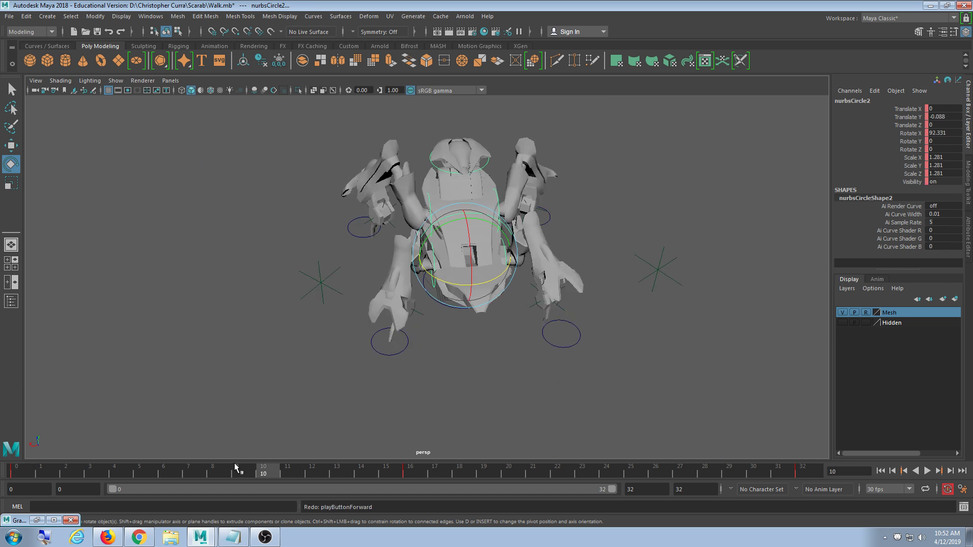
key(shift+z)
key(shift+z)
key(ctrl+z)
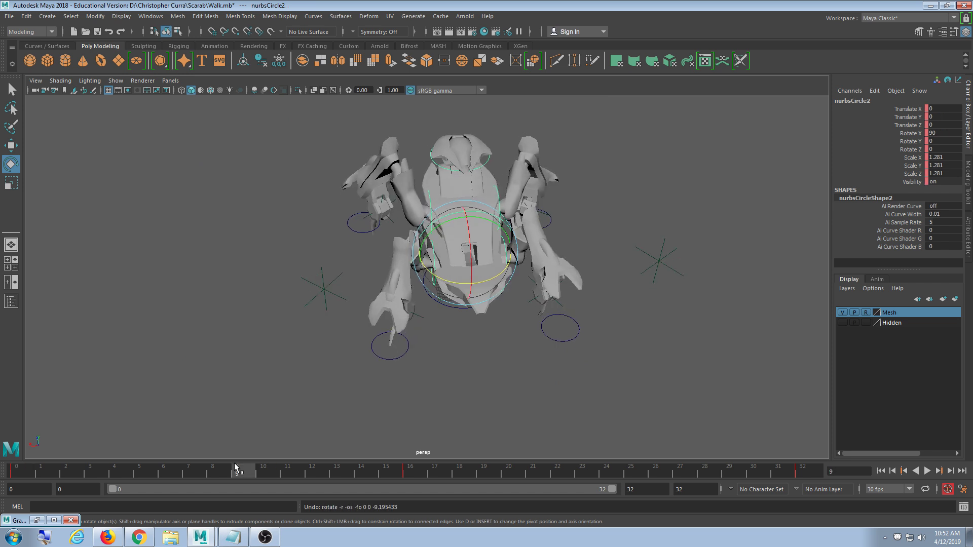
Scrub and play the walk cycle to examine the body's motion from the front of the model.
drag(325, 467, 807, 470)
alt+drag(669, 410, 618, 336)
alt+middle_drag(618, 337, 574, 292)
scroll(573, 295, up, 2)
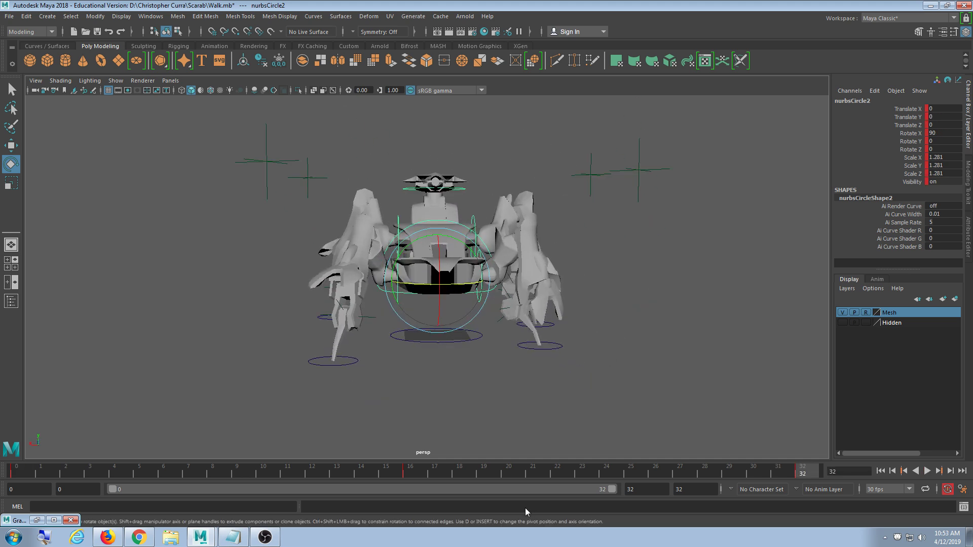
key(alt+v)
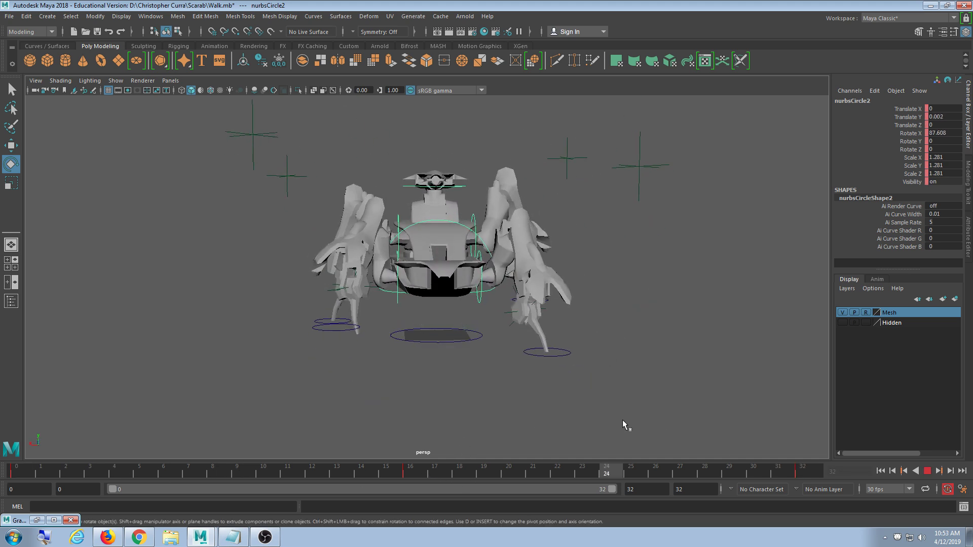
key(alt+v)
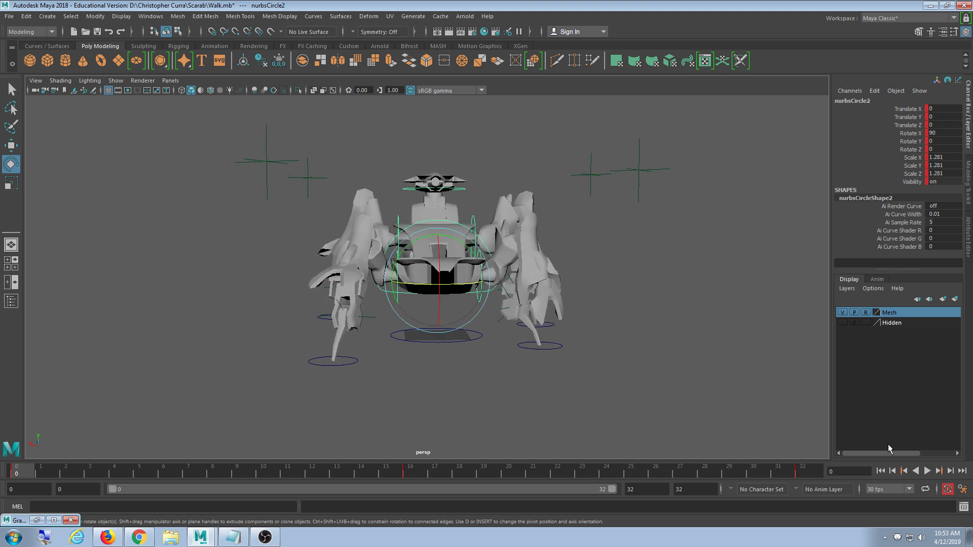
click(926, 470)
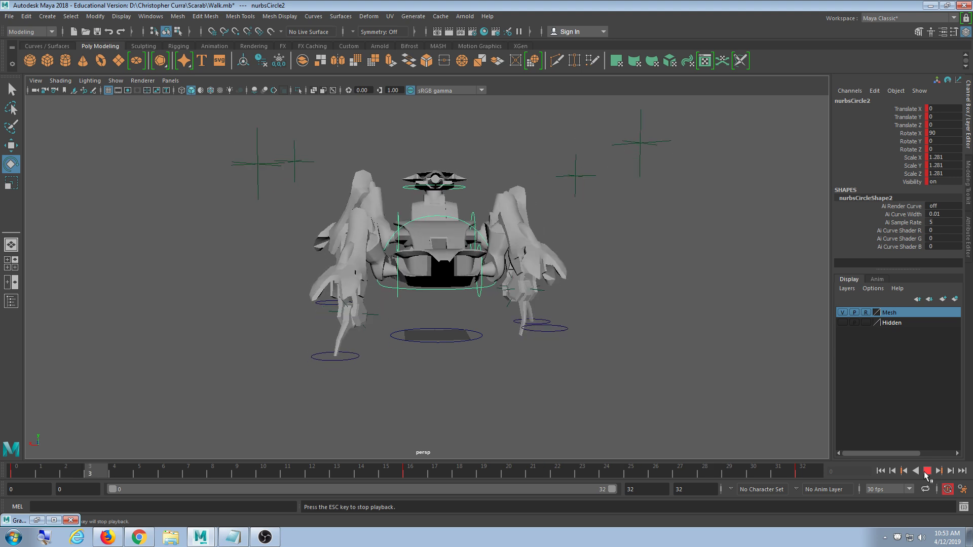
click(926, 470)
Try turning the body control by hand in both directions at frame 16, viewed from above.
alt+drag(565, 283, 557, 346)
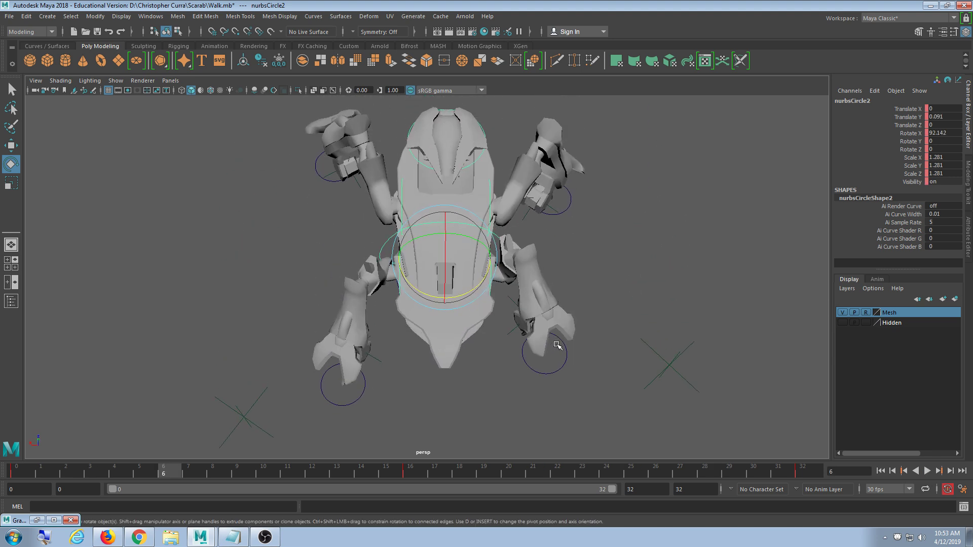
click(430, 473)
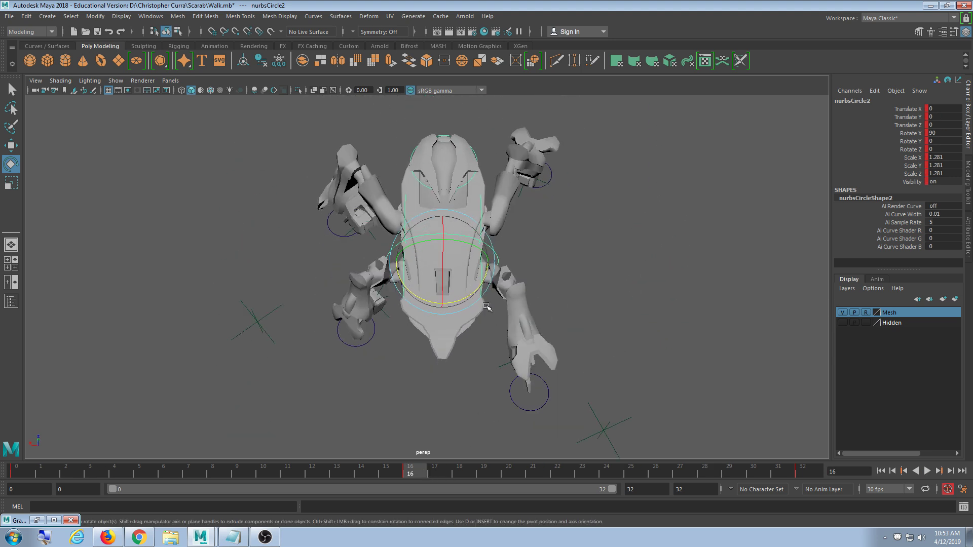
drag(469, 298, 477, 298)
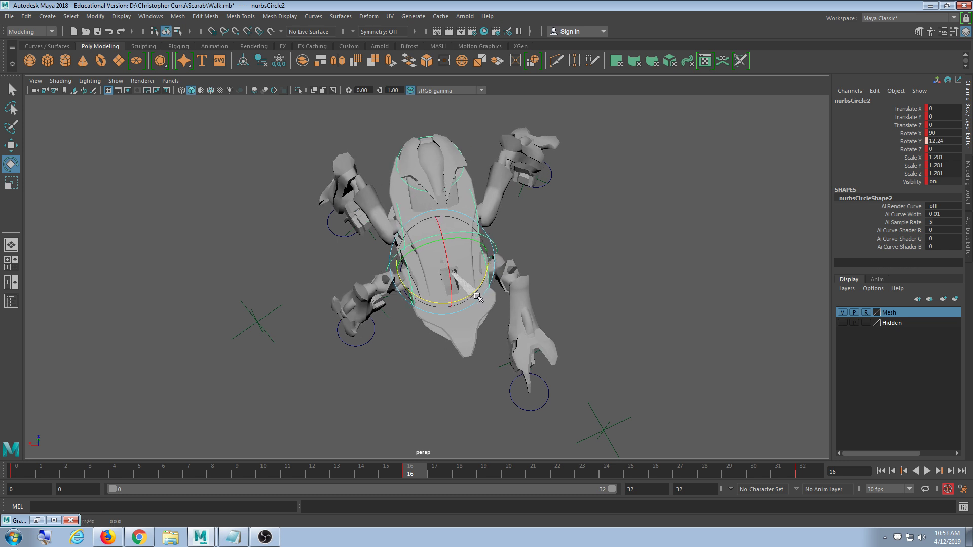
key(ctrl+z)
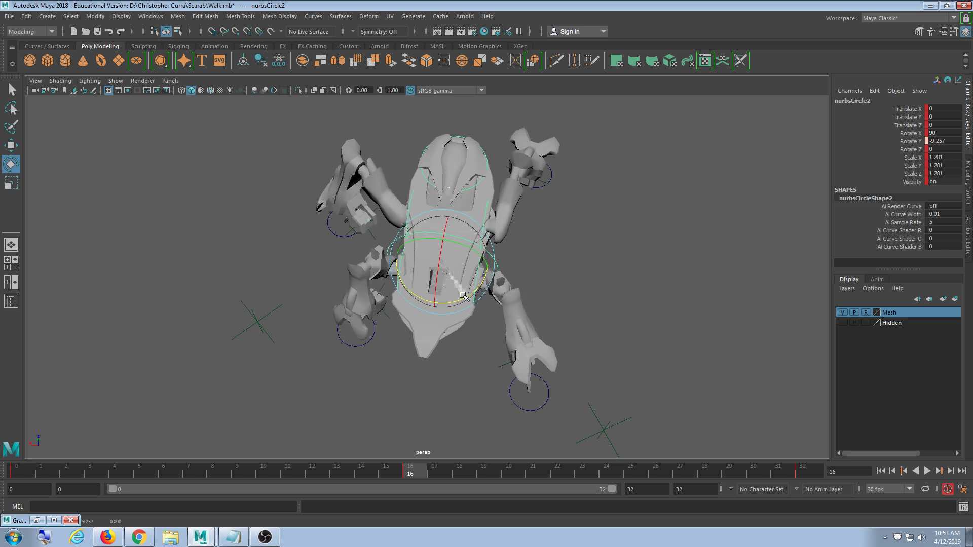
key(ctrl+z)
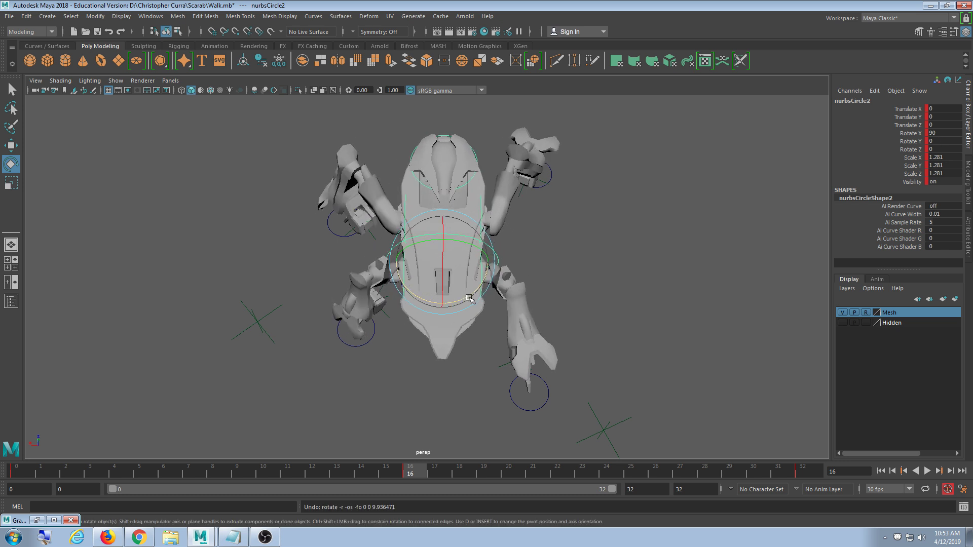
drag(469, 298, 462, 298)
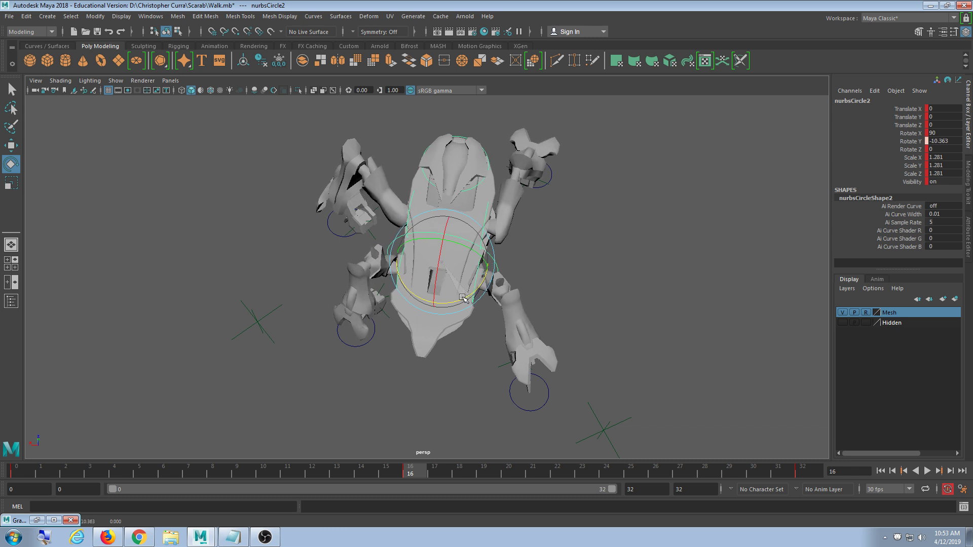
key(ctrl+z)
Try a Rotate Y value of -10 on the body control at frame 16.
click(952, 142)
text(-1)
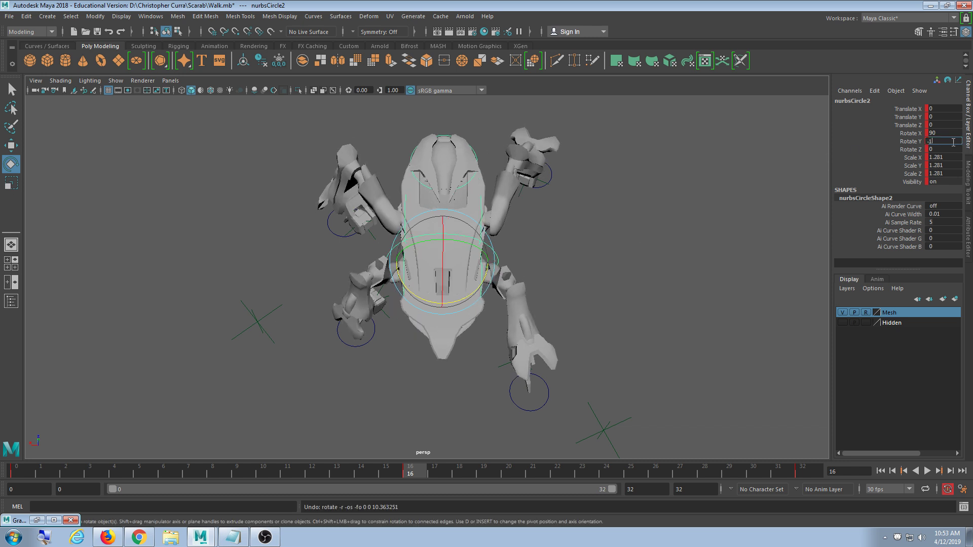
text(0)
key(Return)
Try a Rotate Y value of 10 on the body control at both frame 0 and frame 32.
drag(374, 476, 2, 463)
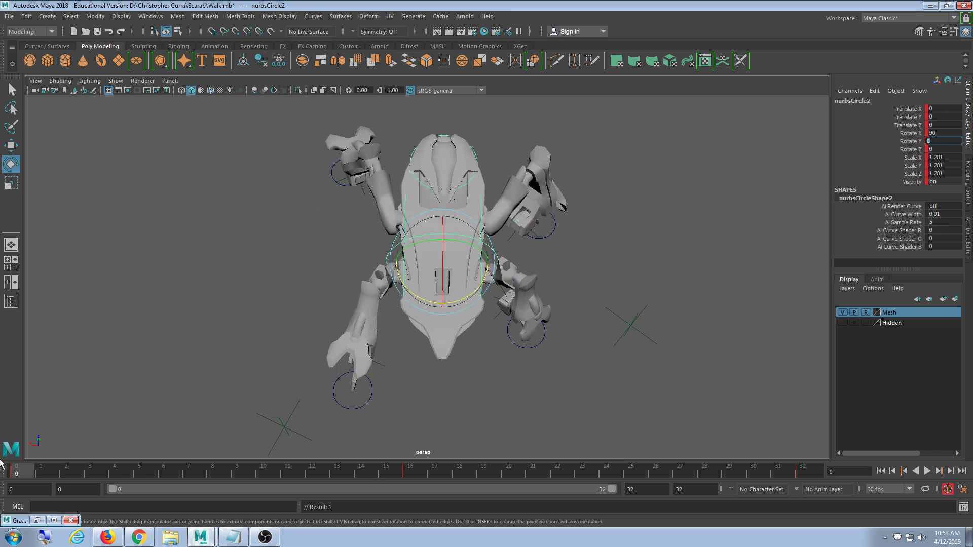
drag(469, 298, 480, 294)
click(937, 140)
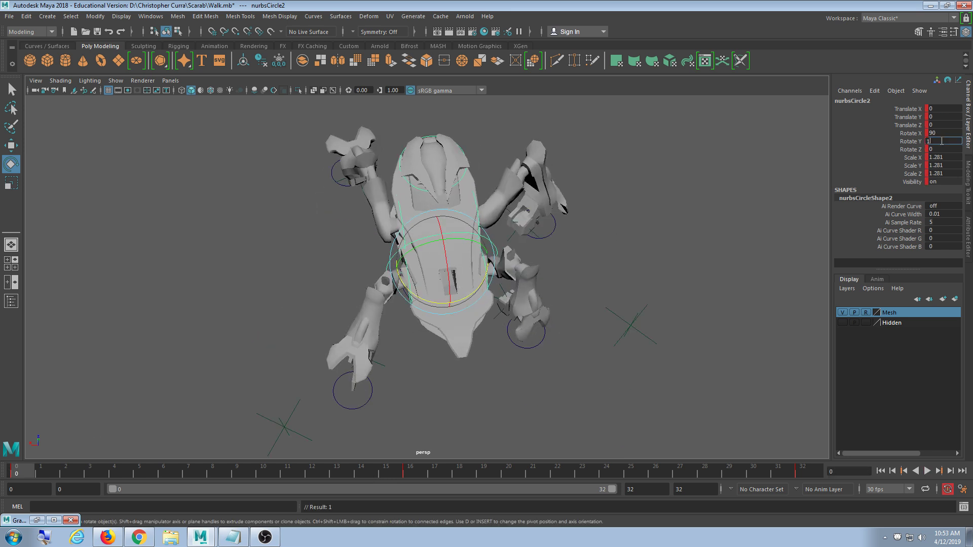
click(818, 476)
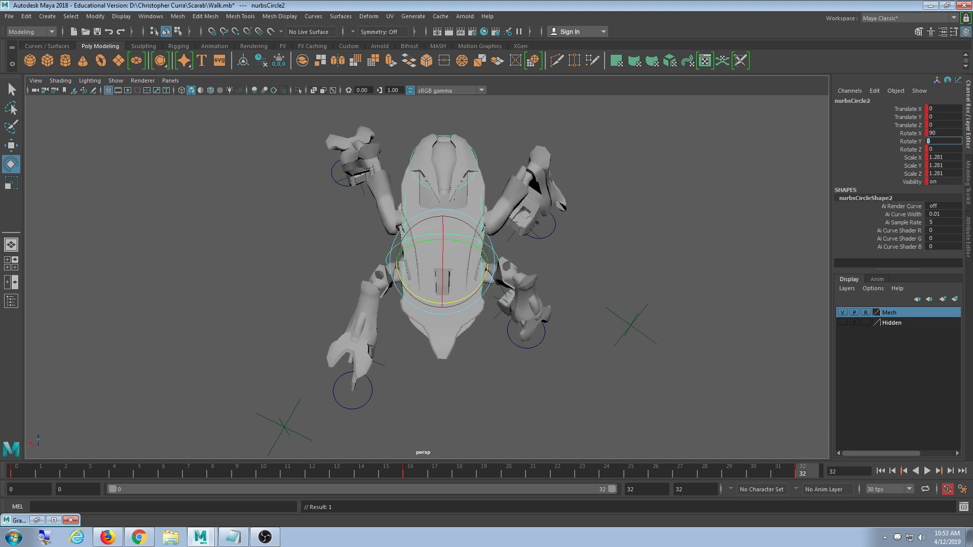
key(Return)
Examine the body's side-to-side turn in the playing walk cycle from the front and from above.
alt+drag(467, 284, 474, 189)
click(927, 471)
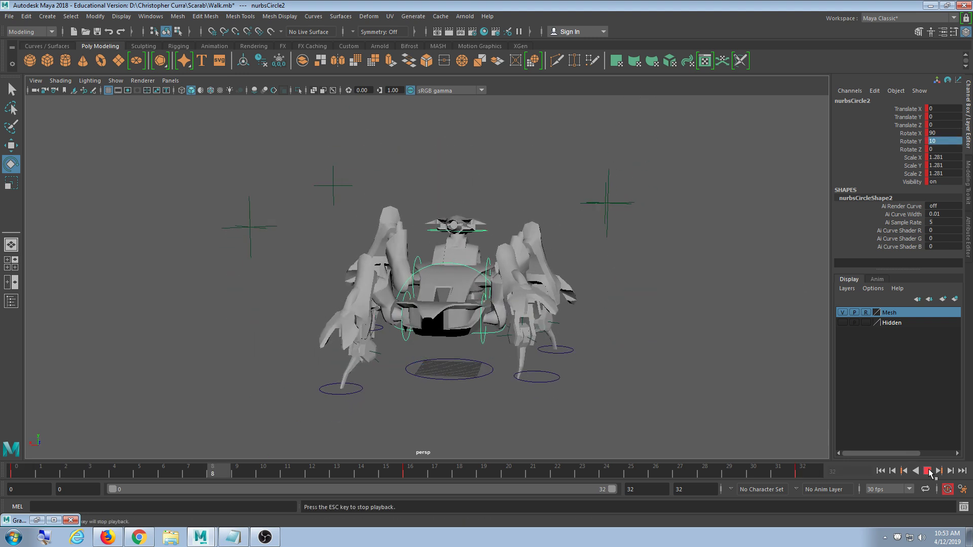
alt+drag(623, 333, 627, 390)
key(Escape)
Undo the Rotate Y changes made to the body control at frames 32, 0 and 16.
key(ctrl+z)
key(ctrl+z)
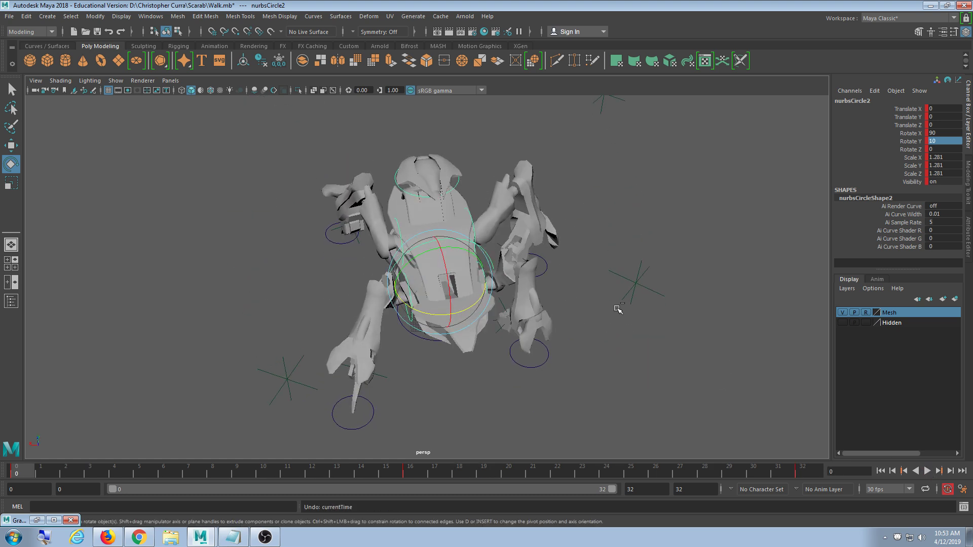
key(ctrl+z)
key(ctrl+z)
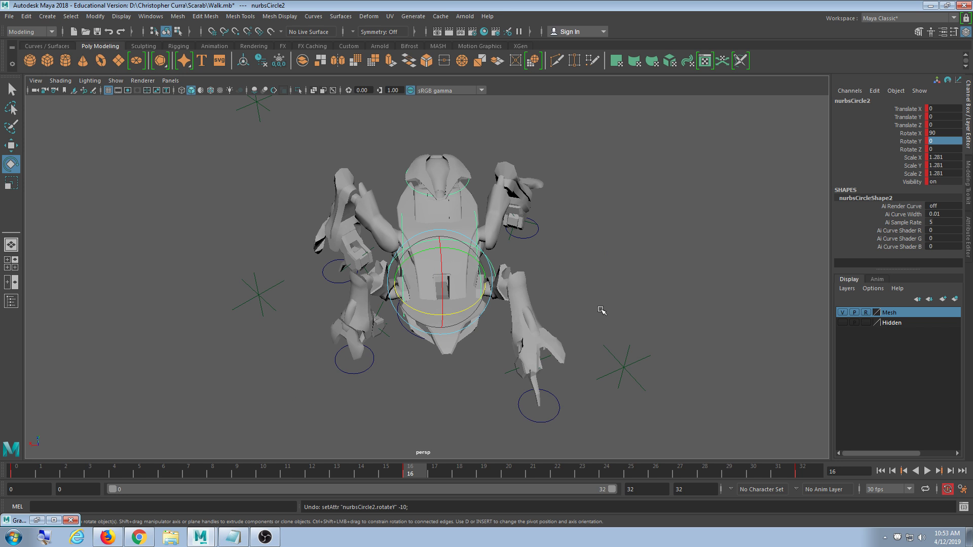
Try rotating the body control sideways about its Y axis at frame 16, undoing each attempt.
alt+drag(579, 307, 581, 307)
drag(481, 299, 477, 303)
key(ctrl+z)
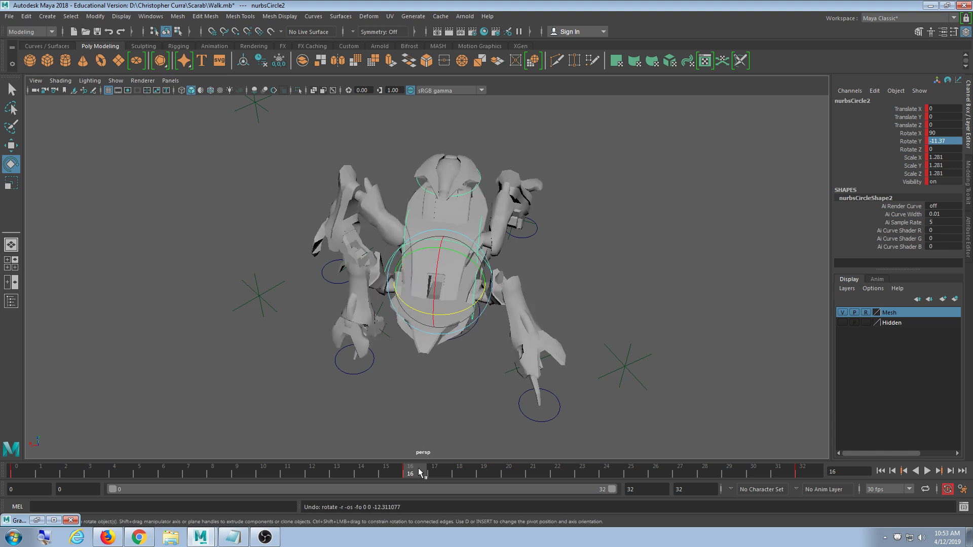
key(ctrl+z)
key(alt+v)
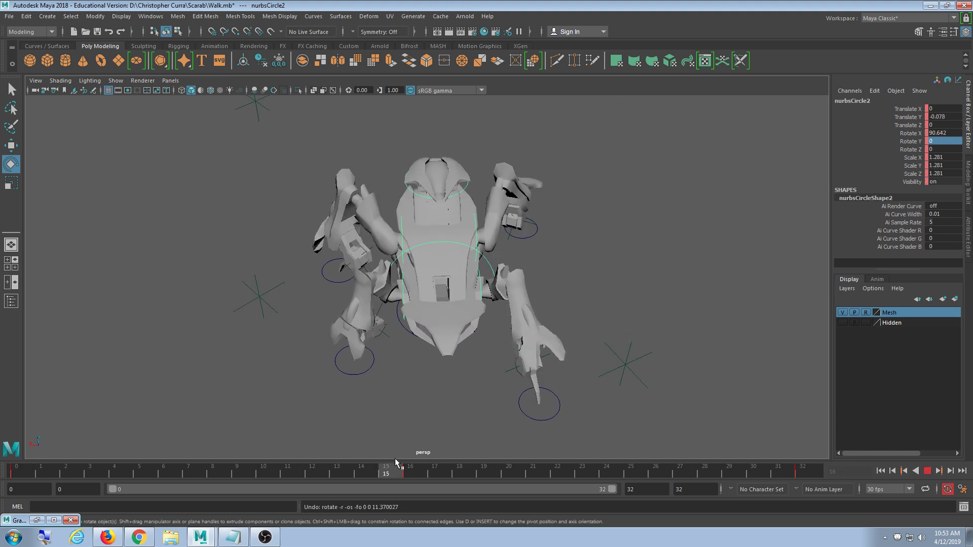
key(alt+v)
drag(459, 313, 450, 314)
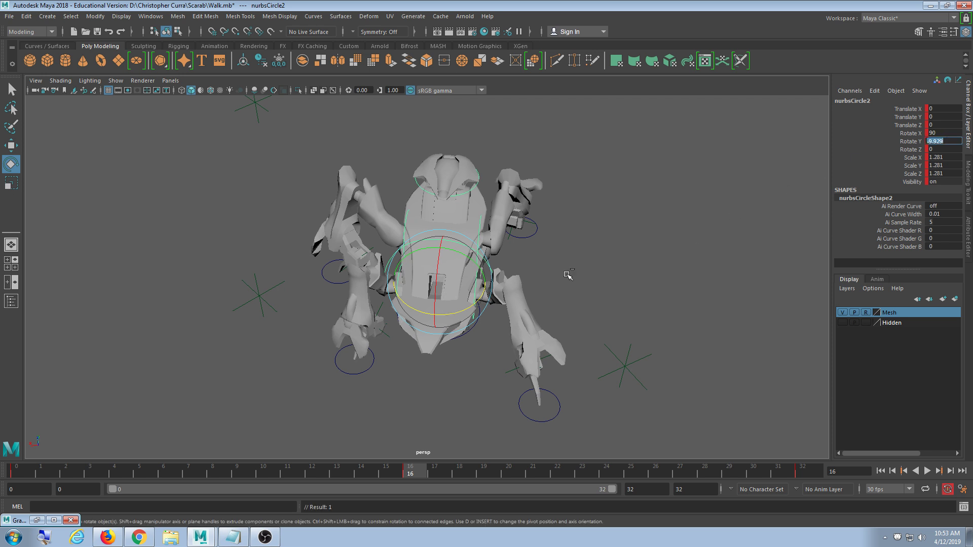
key(ctrl+z)
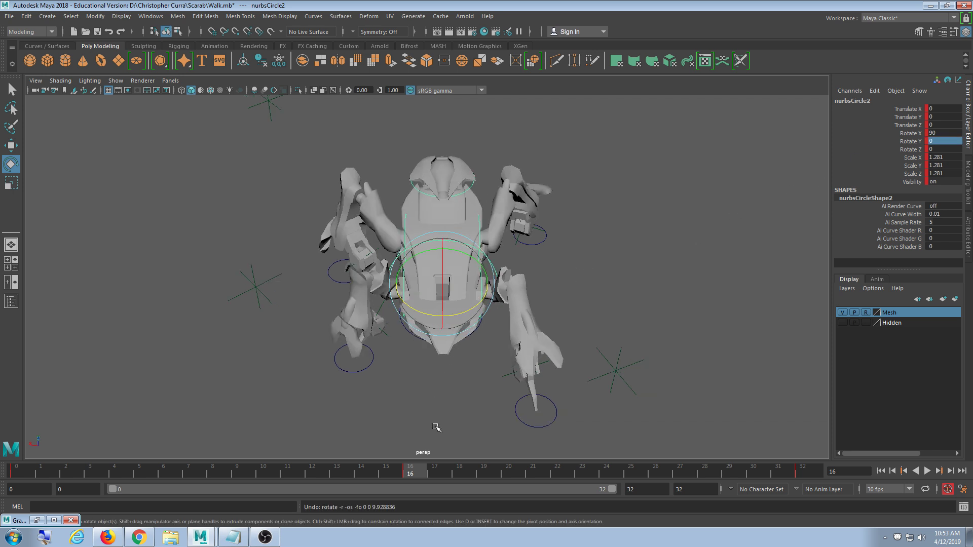
Try a reversed body turn with Rotate Y at 10 on frame 16 and -10 on frames 0 and 32.
drag(444, 326, 467, 311)
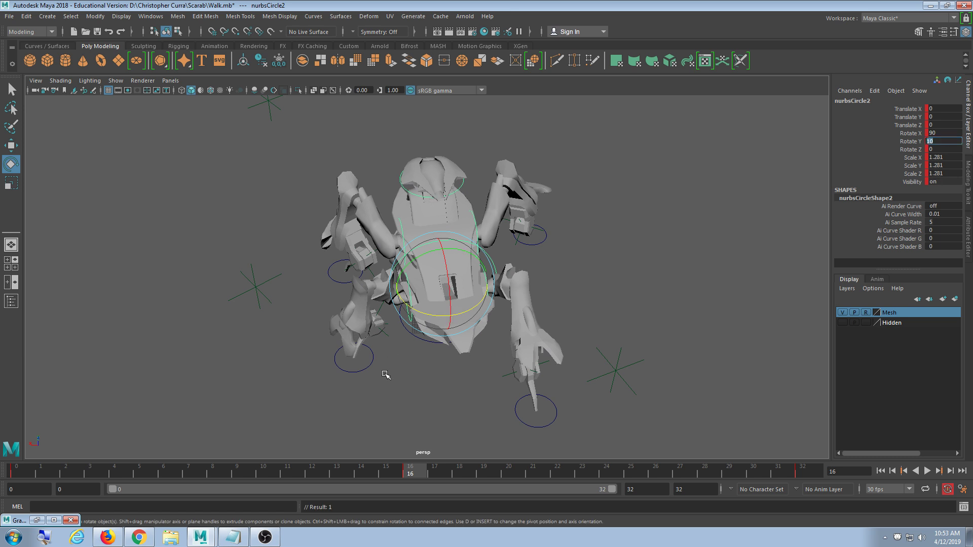
click(17, 475)
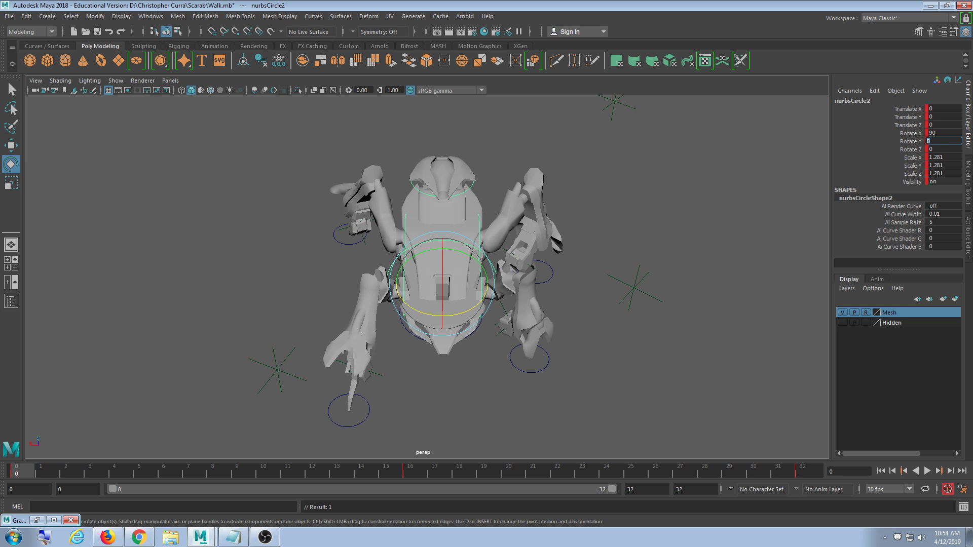
text(-10)
key(Return)
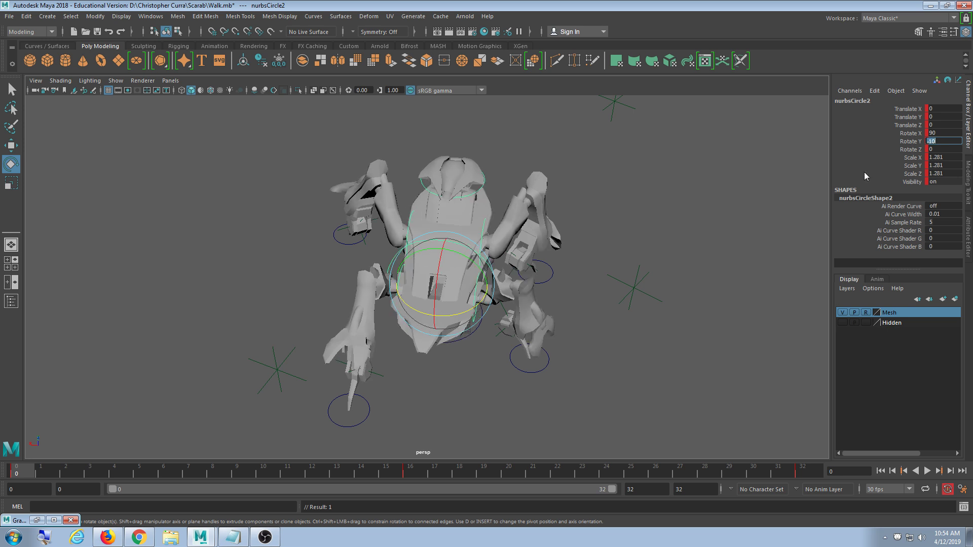
click(802, 473)
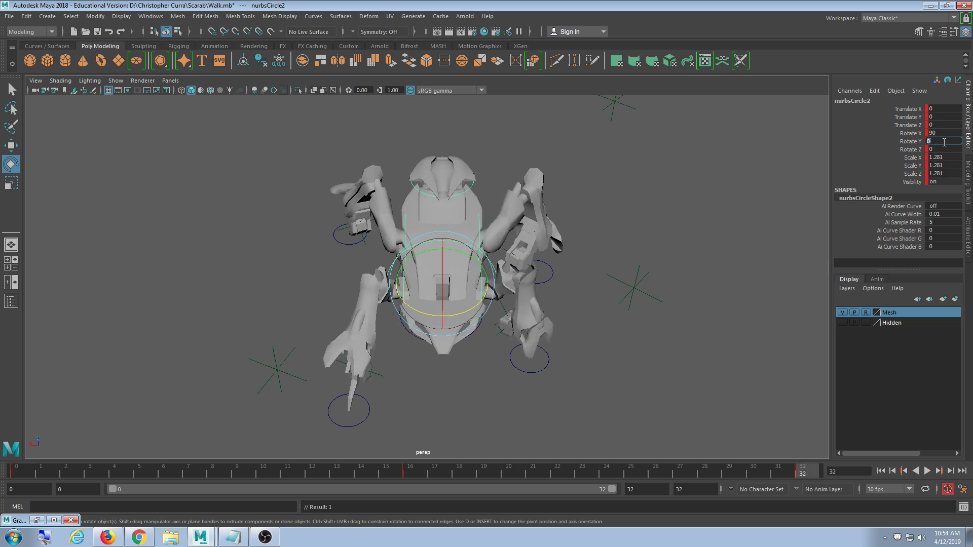
click(943, 142)
text(-10)
key(Return)
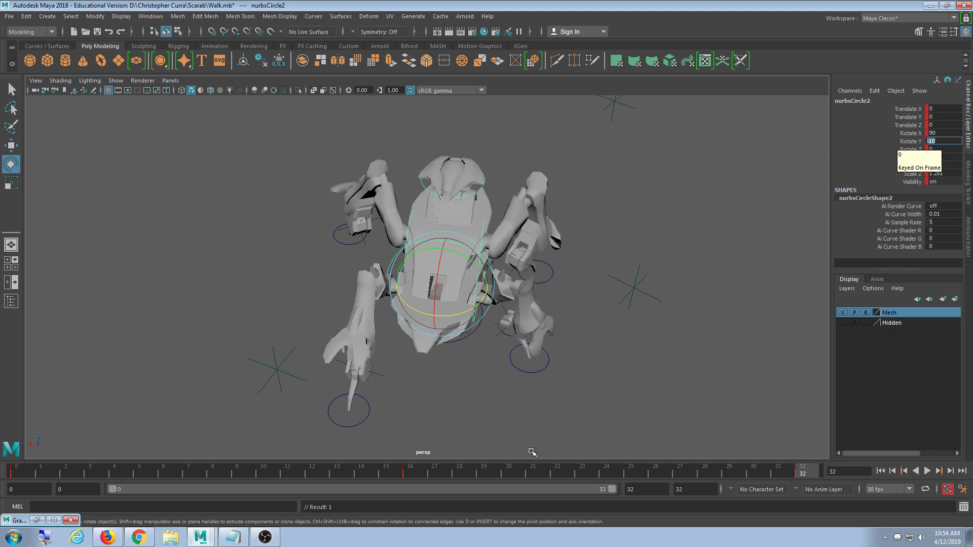
Play the walk cycle and check the reversed body turn from a raised view.
click(926, 471)
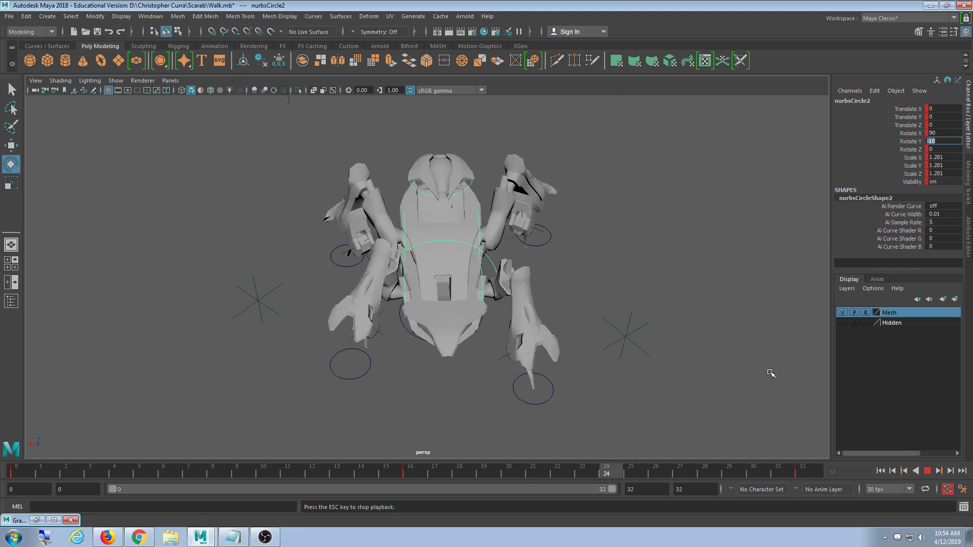
alt+drag(594, 319, 586, 395)
click(926, 471)
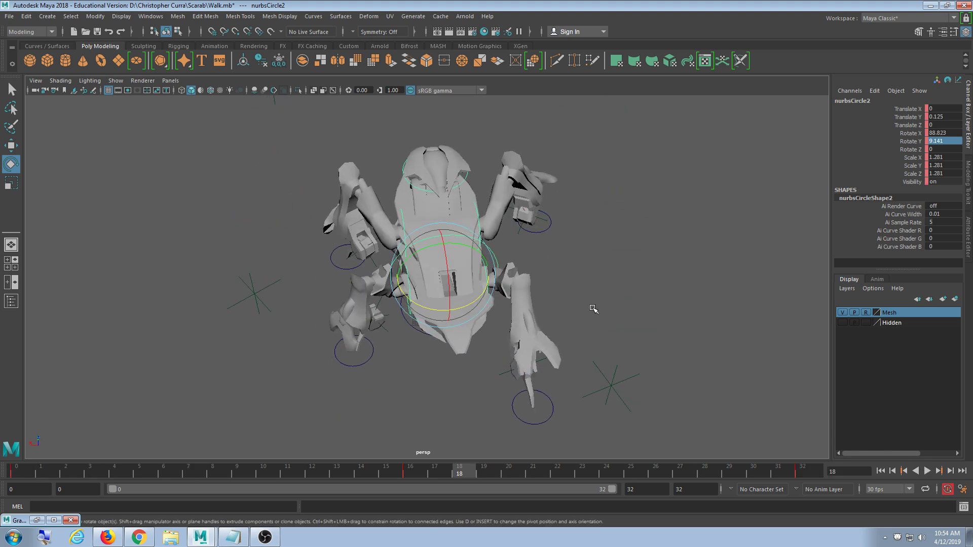
Undo the reversed Rotate Y values on the body control at frames 32, 0 and 16.
key(ctrl+z)
key(ctrl+z)
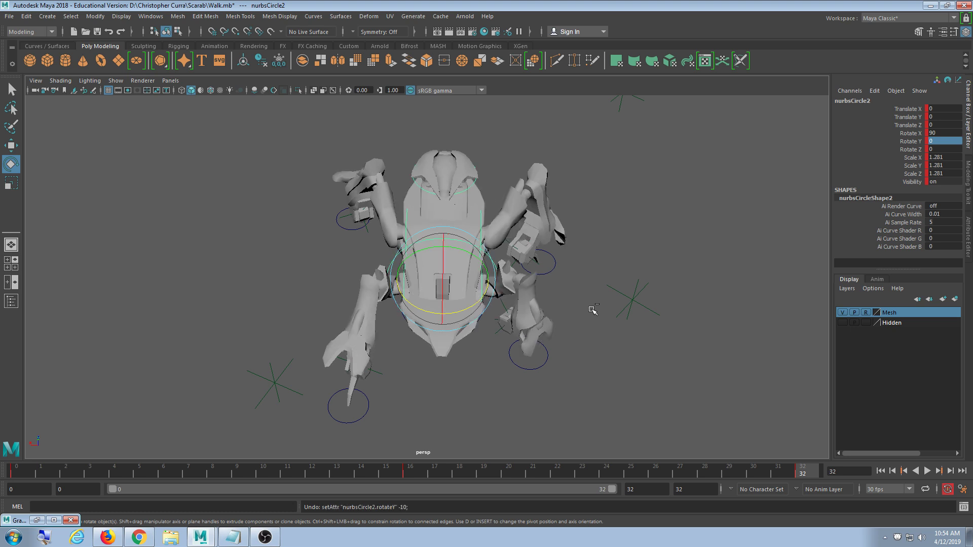
key(ctrl+z)
key(ctrl+z)
key(ctrl+z)
key(ctrl+z)
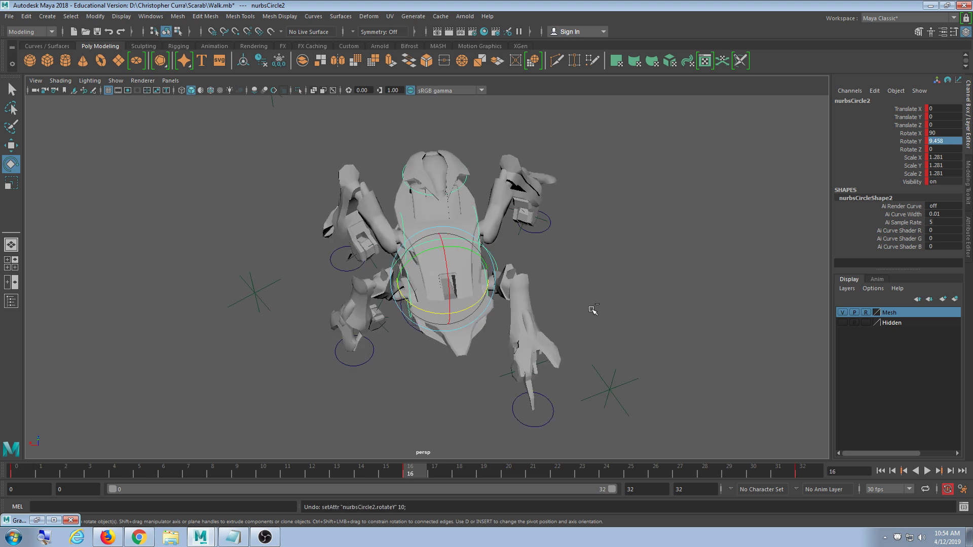
Set the body control's Rotate Y to -5 at frame 16.
mouse_move(395, 467)
mouse_down()
mouse_move(59, 451)
mouse_move(579, 443)
mouse_move(415, 466)
mouse_up()
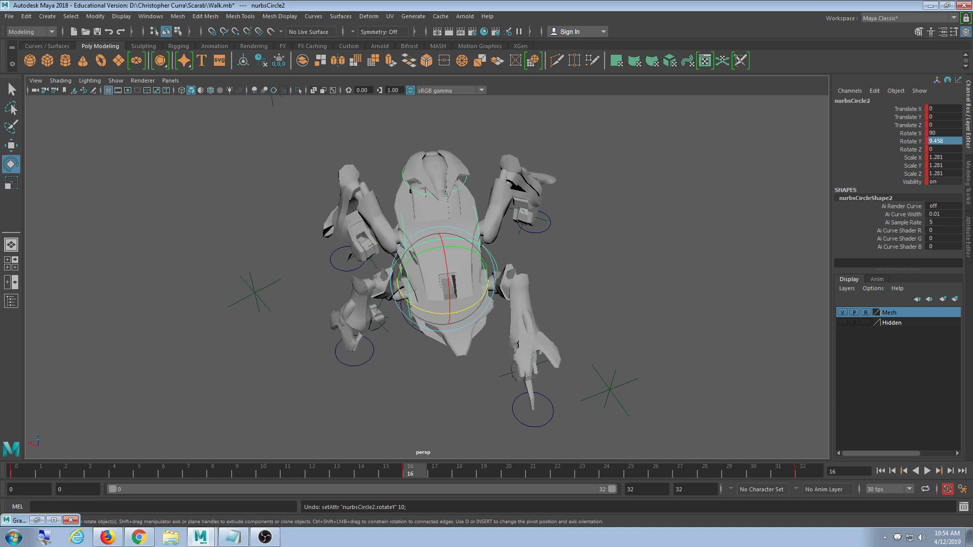
click(946, 141)
text(-5)
key(Return)
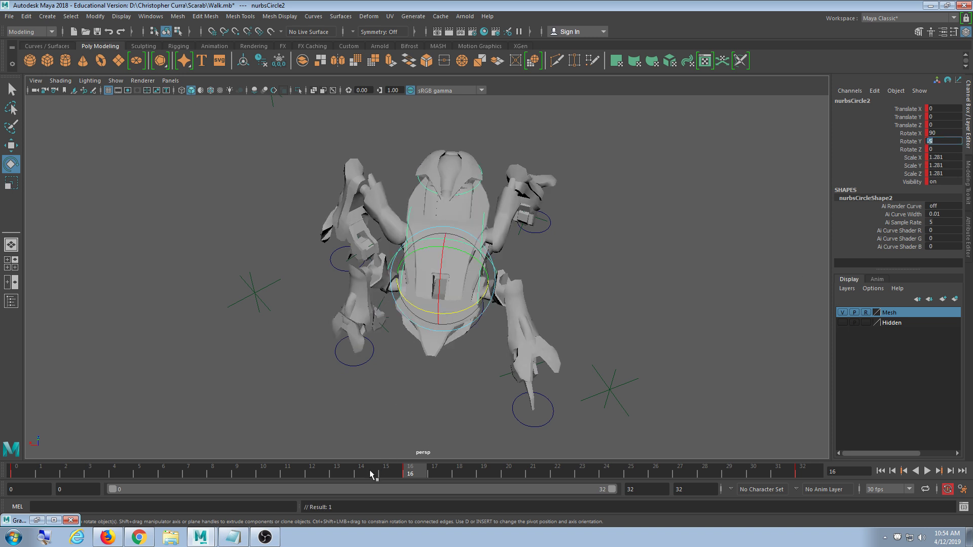
Compare the body's turn and leg poses at frame 0 with those at frame 16.
drag(372, 475, 2, 470)
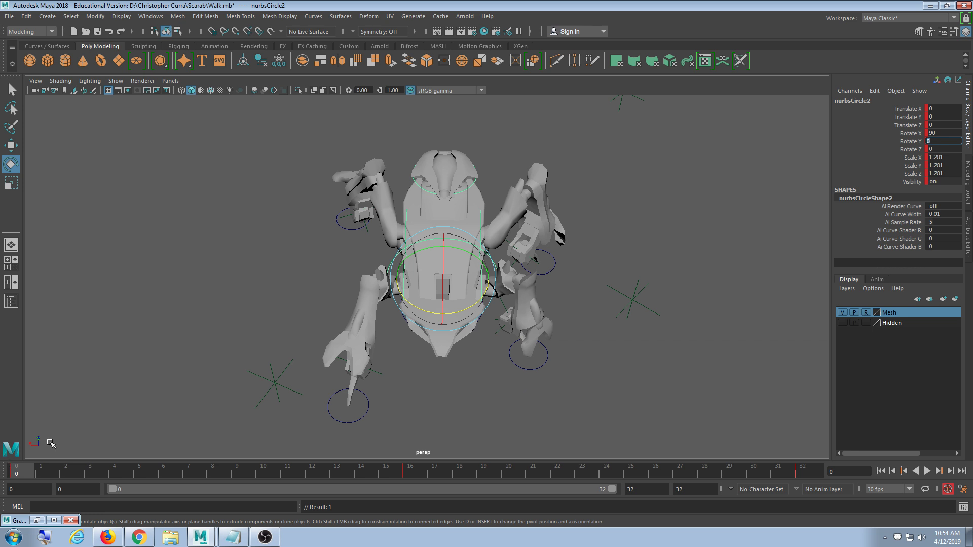
click(414, 473)
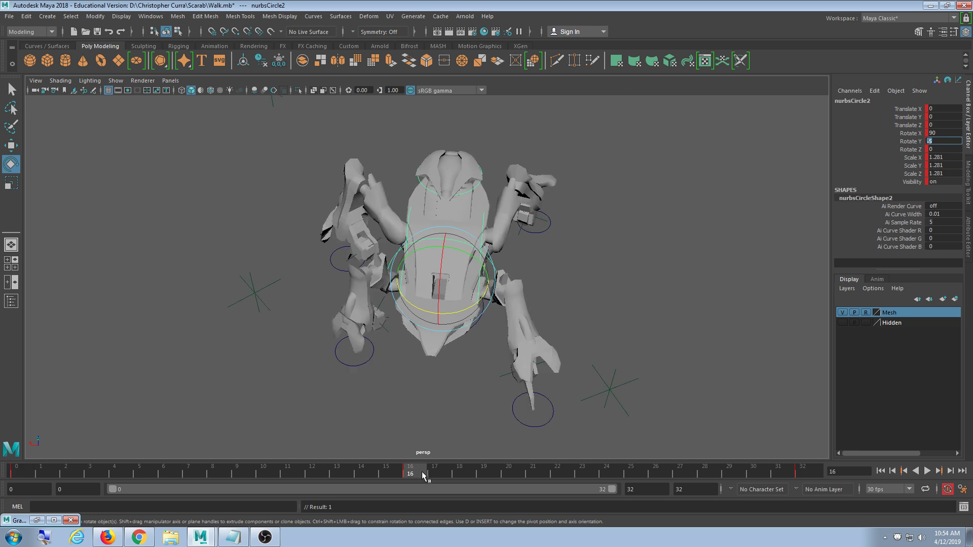
click(2, 474)
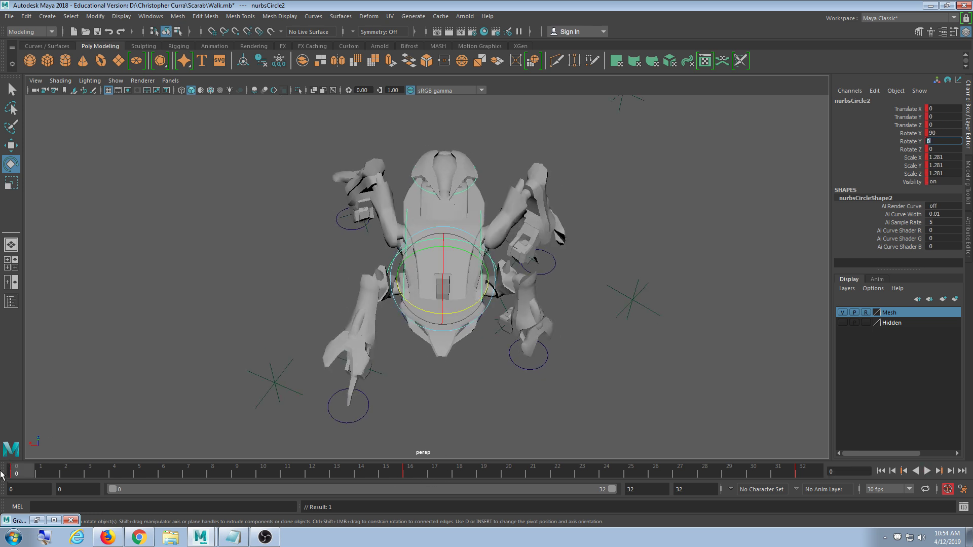
click(941, 157)
click(409, 473)
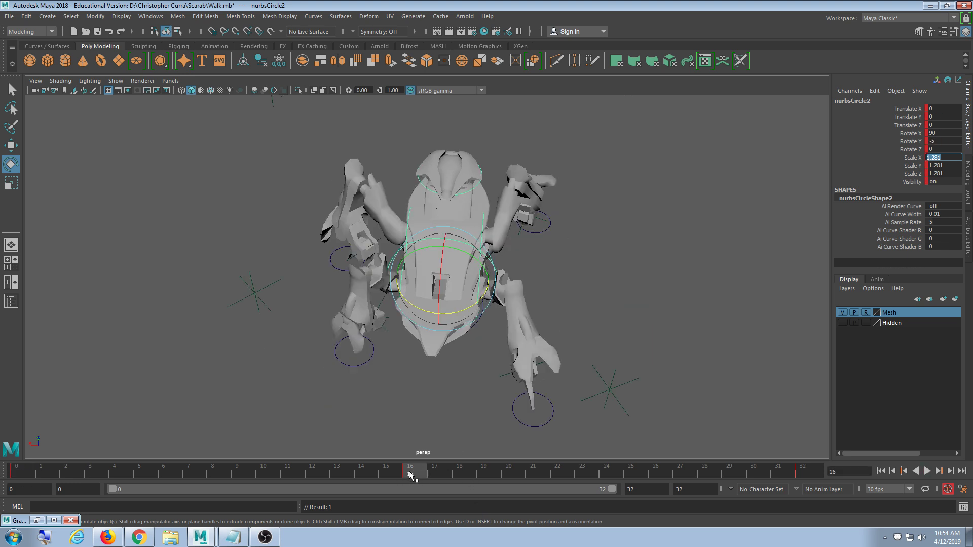
click(28, 474)
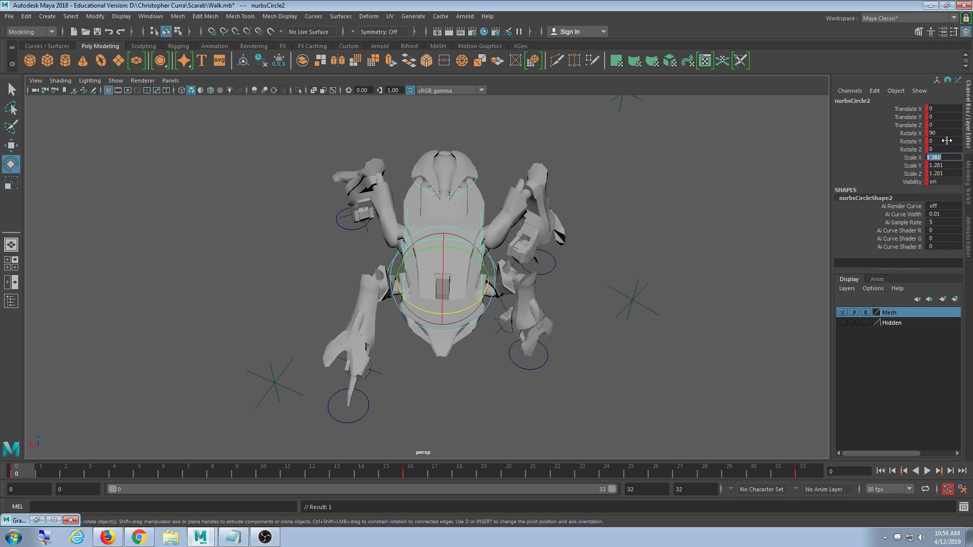
click(409, 473)
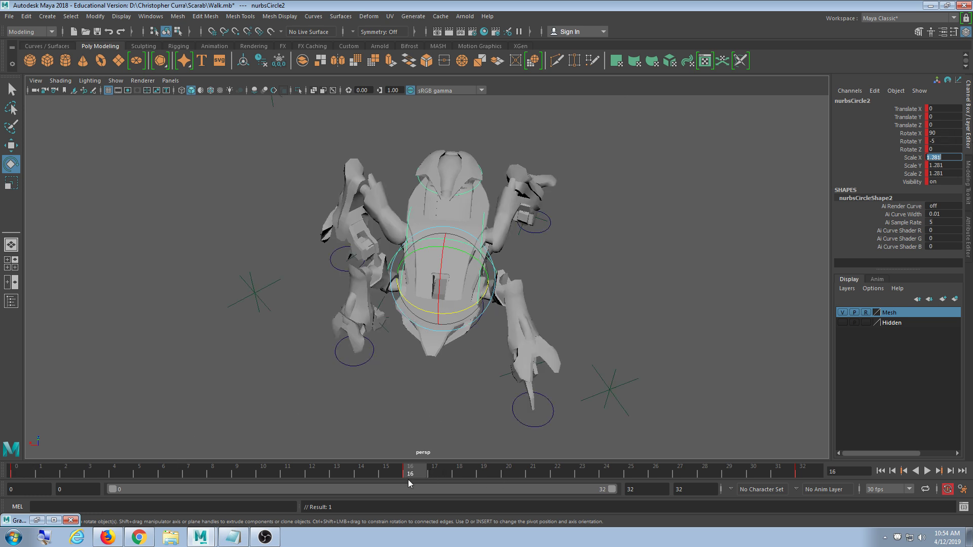
Set the body control's Rotate Y to 5 at both frame 0 and frame 32.
click(20, 473)
double_click(950, 141)
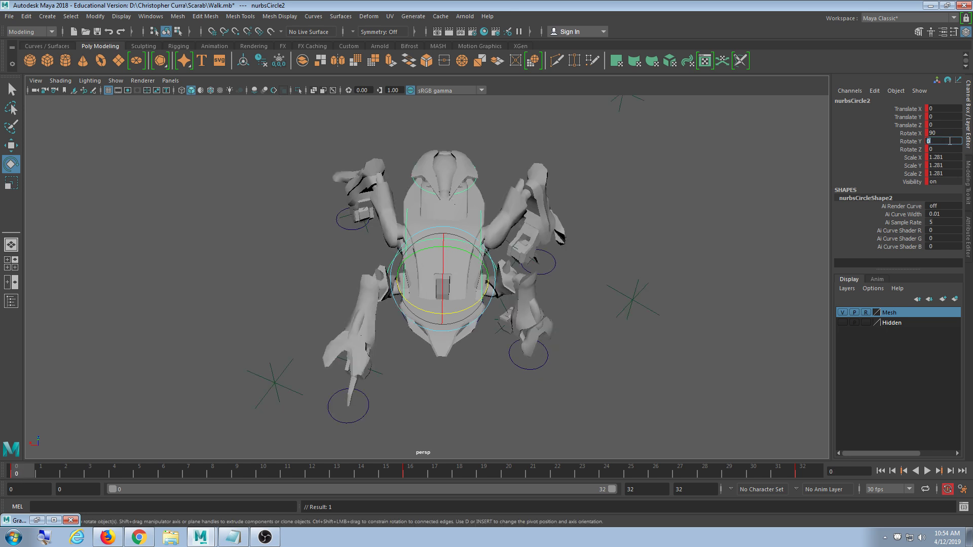
text(5)
key(Return)
click(802, 473)
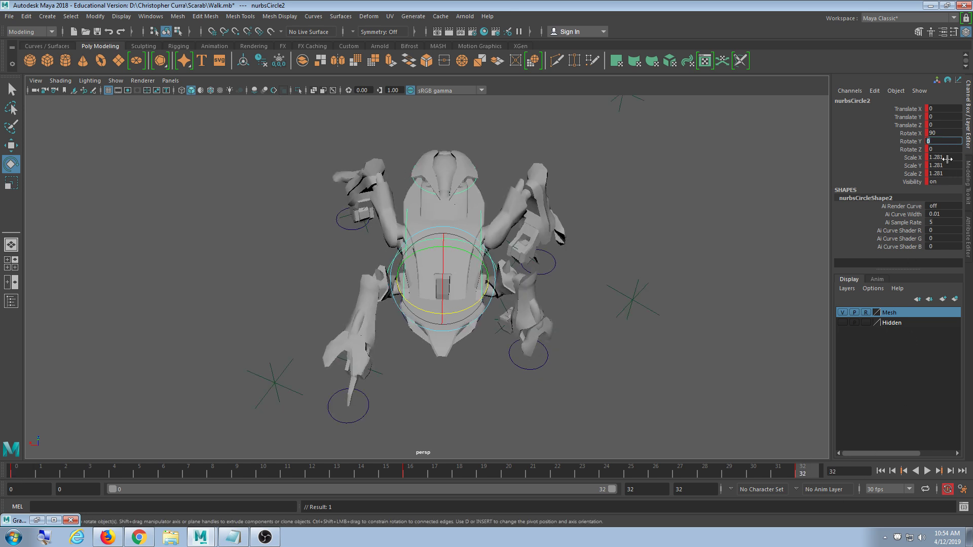
click(942, 148)
click(942, 141)
text(5)
key(Return)
Play the walk cycle from the front, then compare the body's turn at frames 16 and 0.
alt+drag(562, 233, 556, 198)
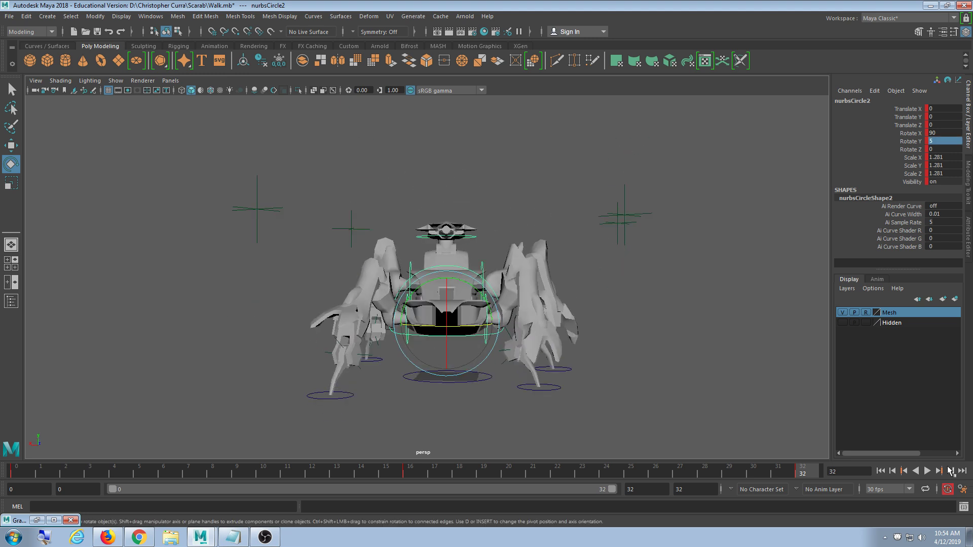
click(927, 471)
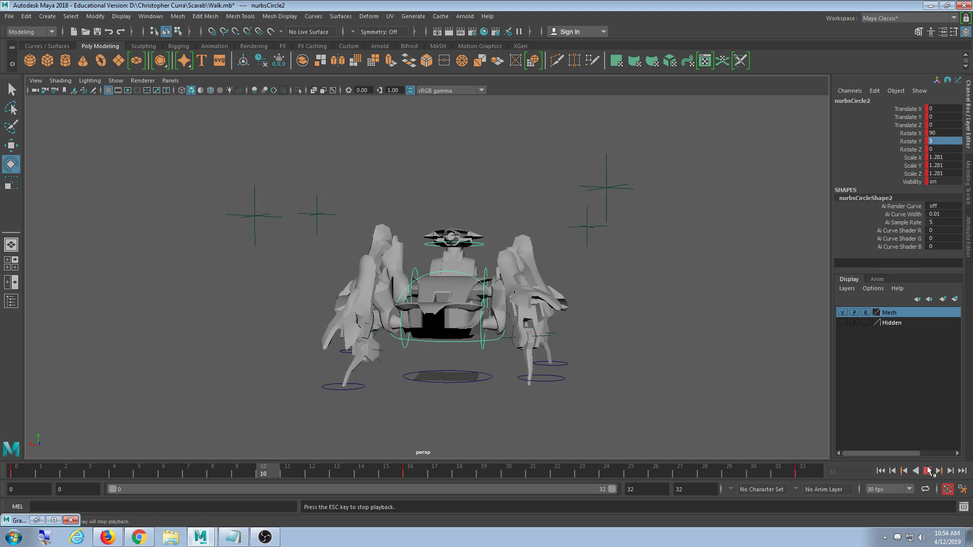
alt+drag(543, 402, 710, 361)
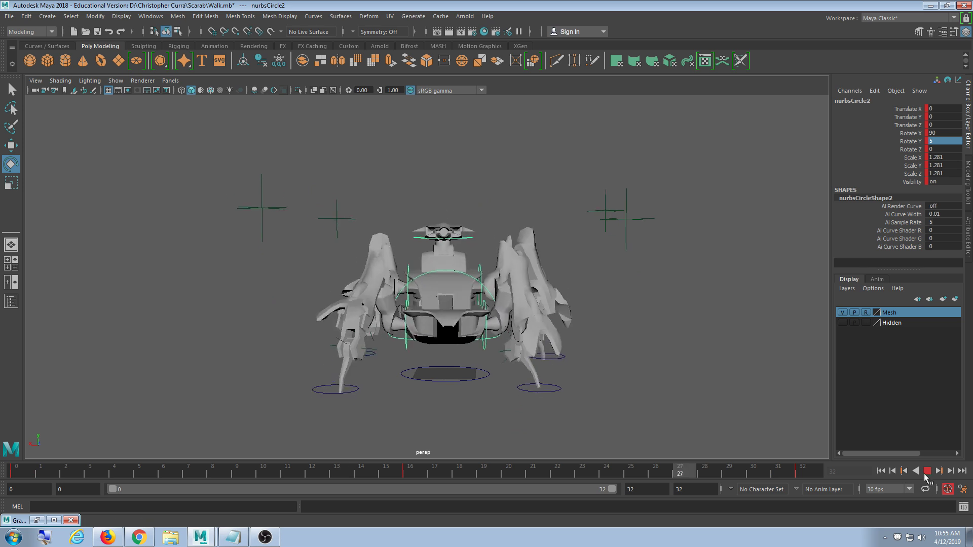
click(926, 471)
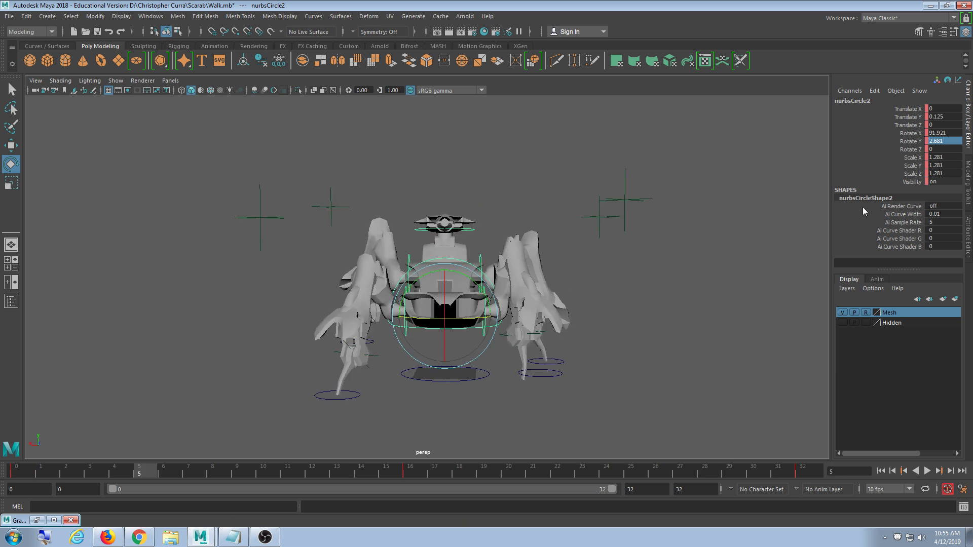
click(423, 474)
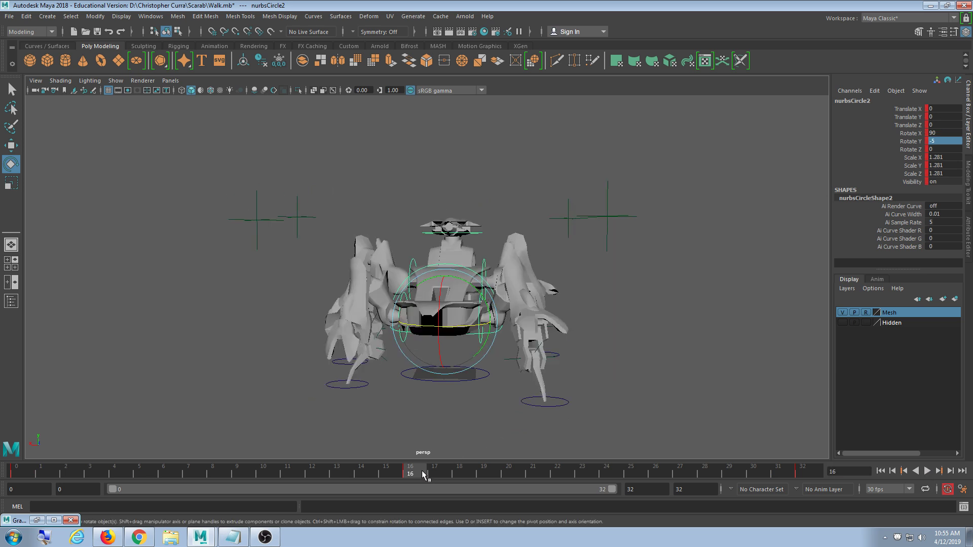
click(20, 470)
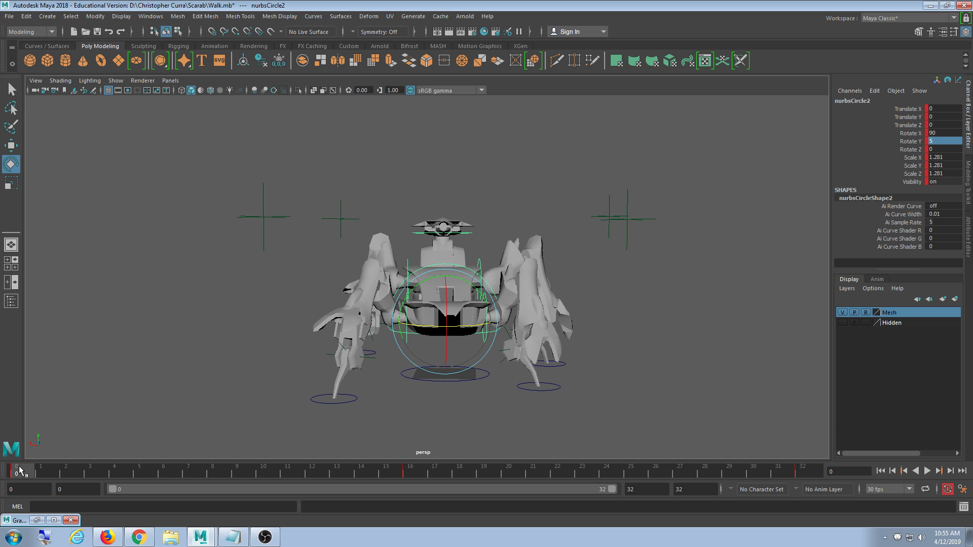
Examine the looping walk cycle from several angles, including a low side view, and inspect the pose at frame 32.
click(928, 471)
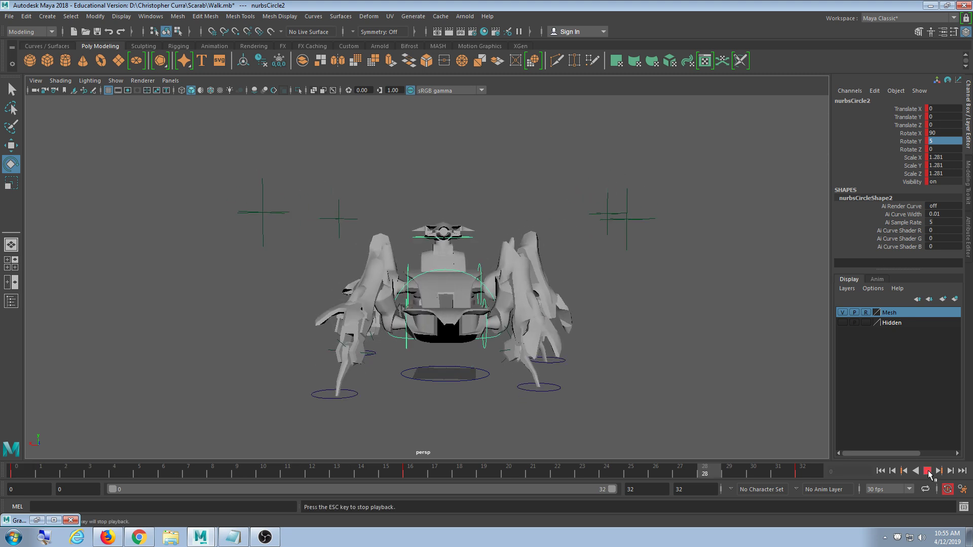
alt+drag(614, 393, 586, 362)
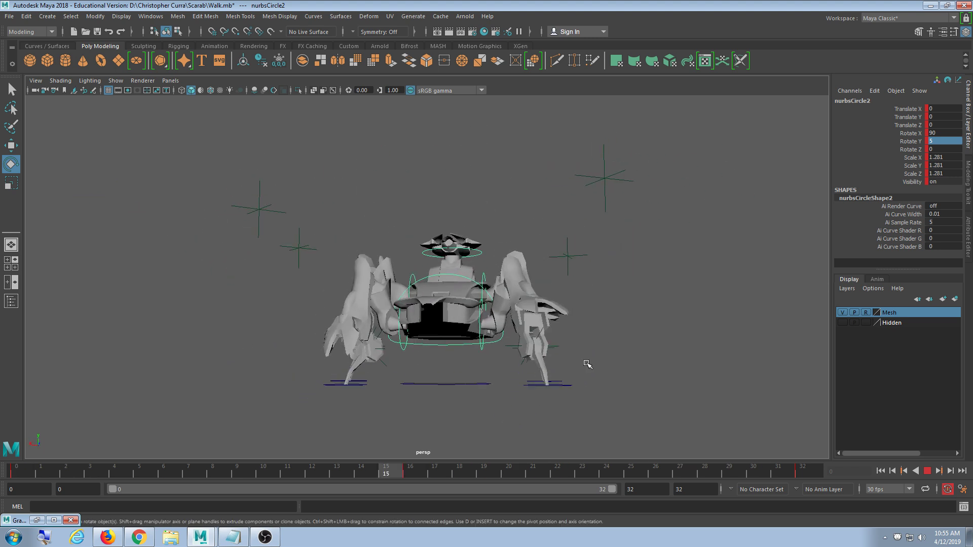
alt+drag(581, 364, 447, 314)
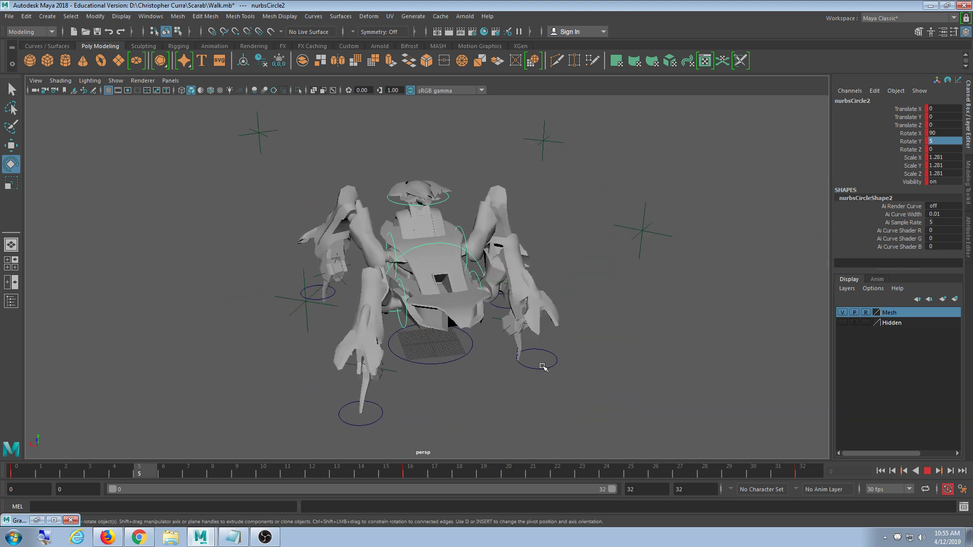
alt+right_drag(449, 313, 509, 392)
alt+drag(508, 391, 558, 360)
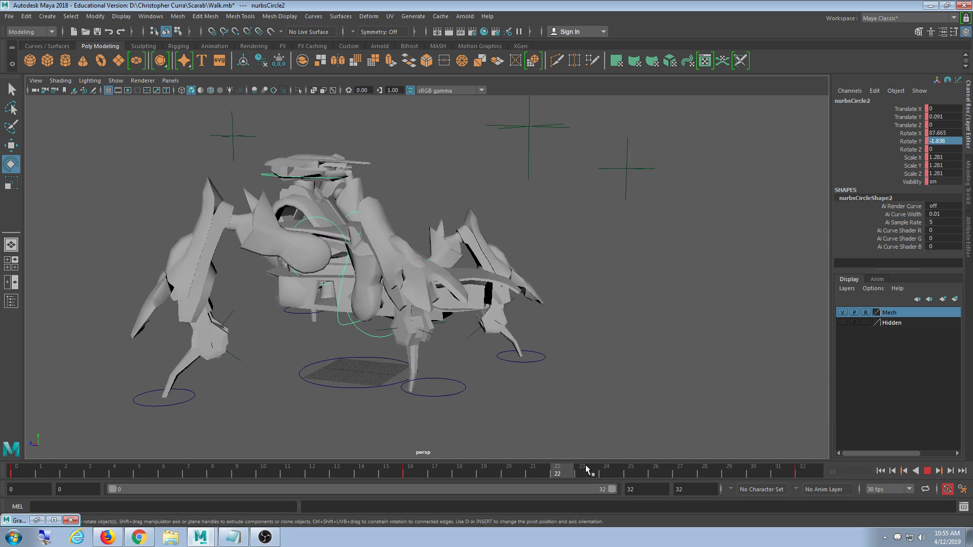
click(892, 470)
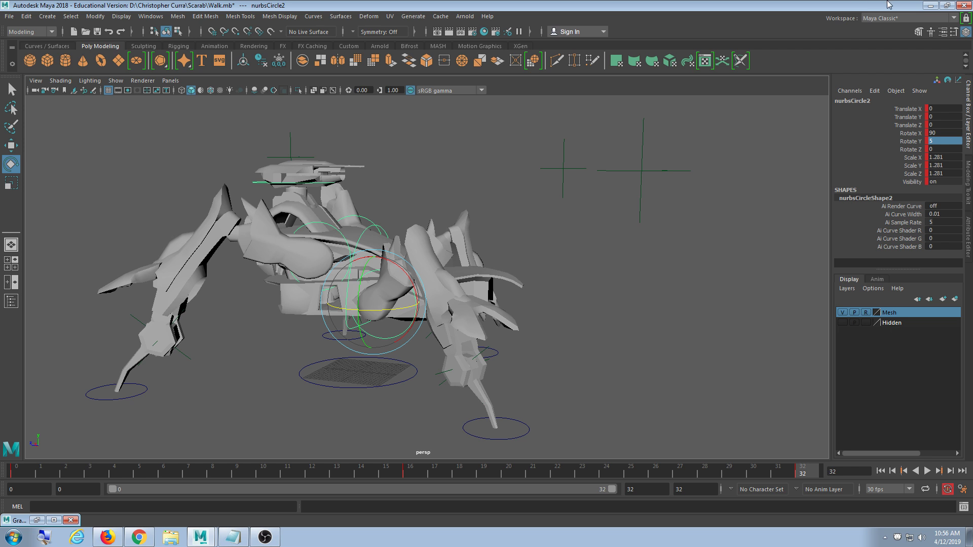
drag(538, 476, 807, 472)
alt+drag(634, 314, 549, 373)
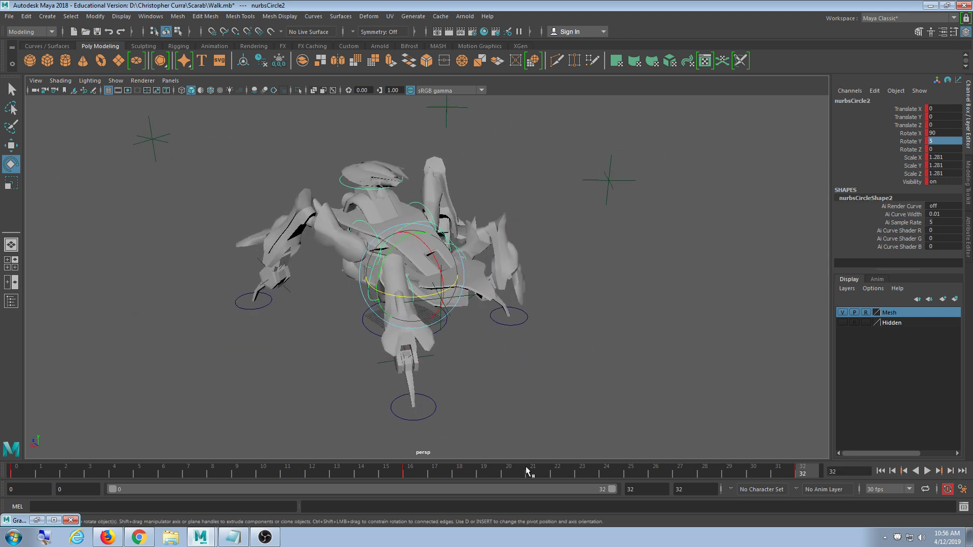
Play the looping walk cycle and examine the body and leg motion from the side, the front and above.
alt+drag(391, 422, 460, 406)
click(926, 471)
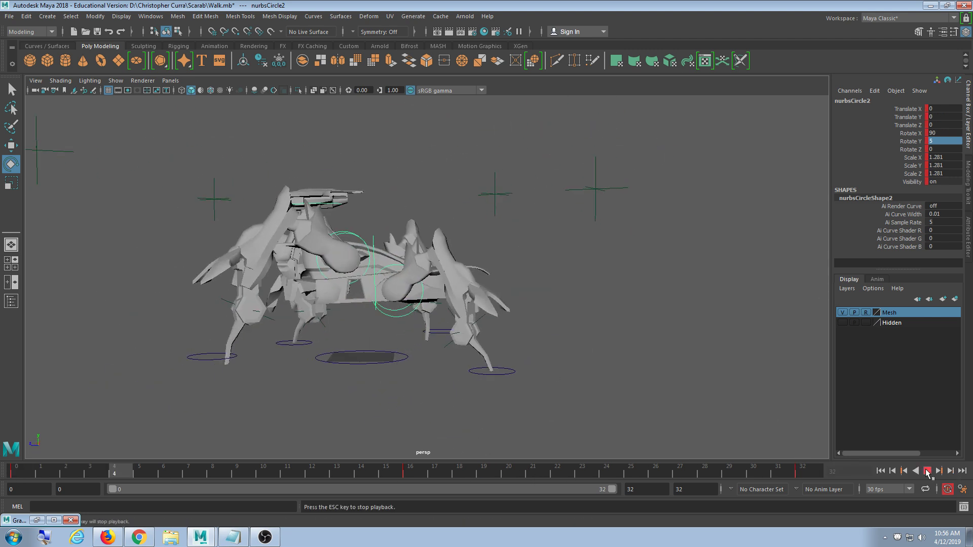
alt+drag(709, 399, 542, 340)
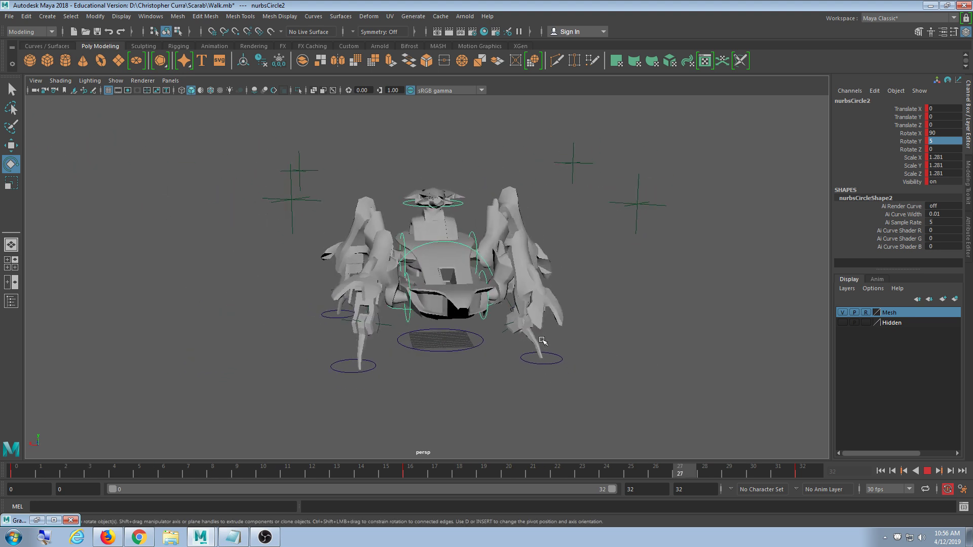
alt+drag(587, 304, 512, 352)
click(927, 474)
scroll(695, 213, up, 3)
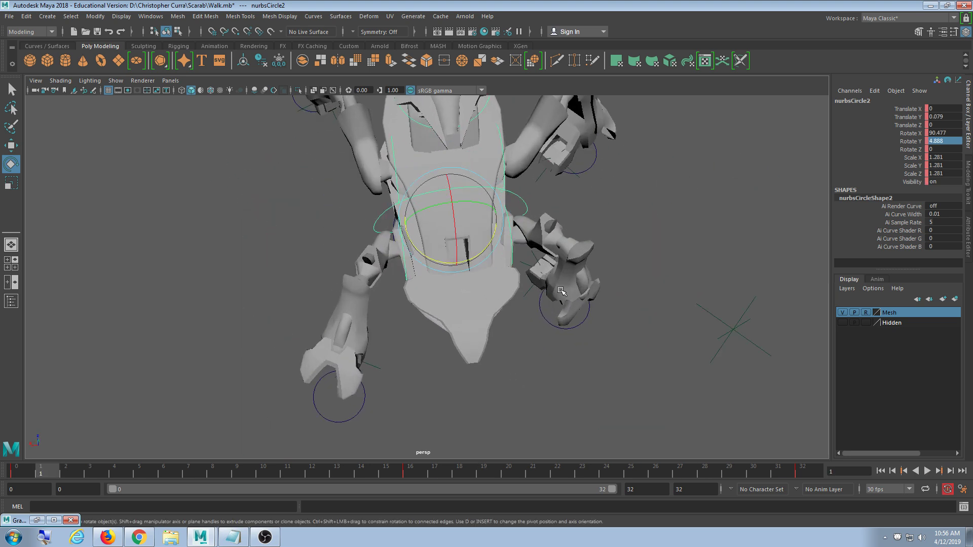
alt+middle_drag(695, 212, 690, 292)
click(691, 292)
alt+drag(537, 357, 569, 240)
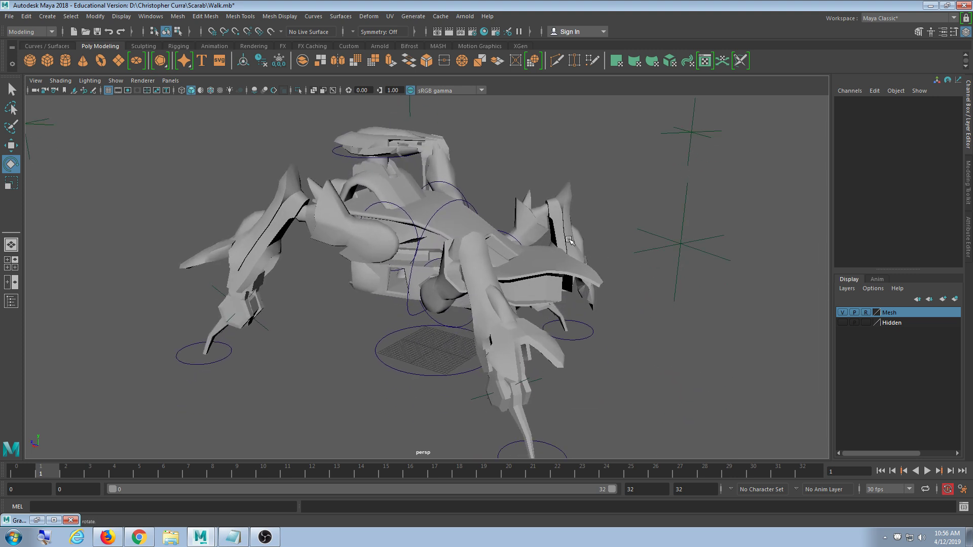
Inspect the leg controls nurbsCircle14 and nurbsCircle12 along the body's sides and play the walk loop from above.
alt+drag(525, 238, 441, 256)
click(398, 193)
key(ctrl+z)
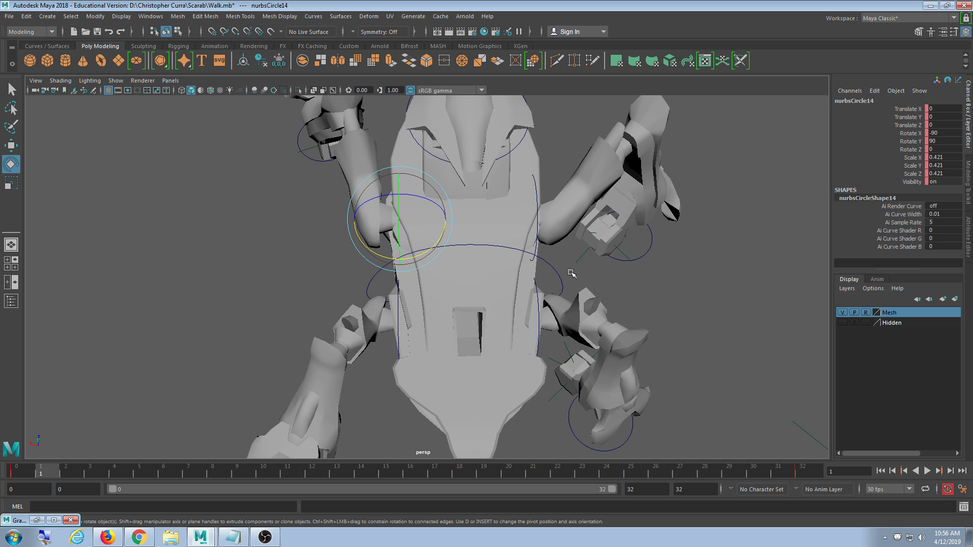
scroll(563, 290, down, 4)
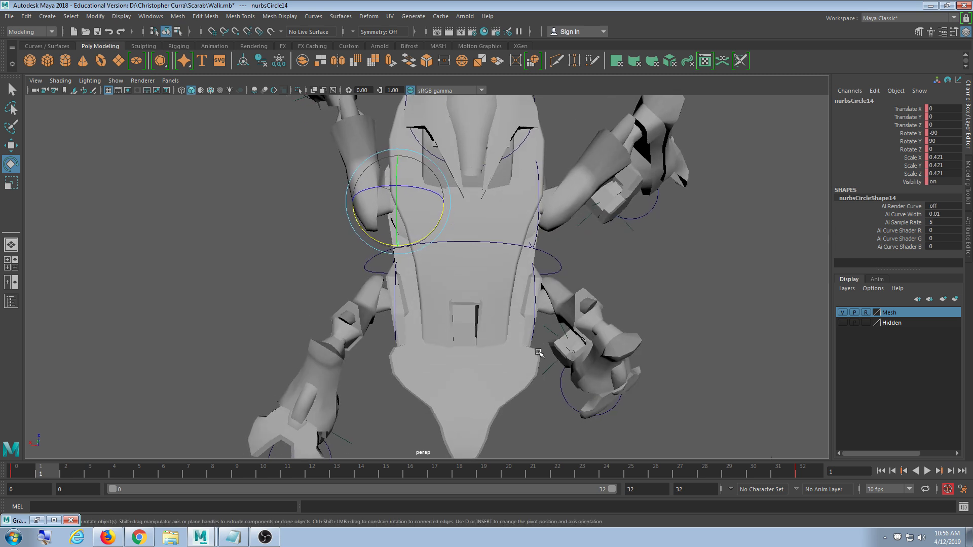
click(506, 317)
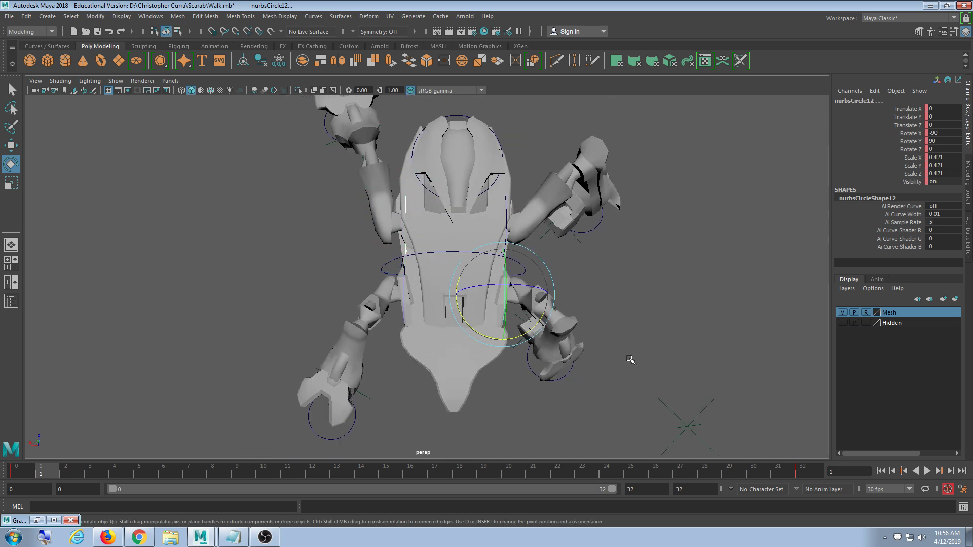
scroll(509, 447, up, 4)
key(alt+v)
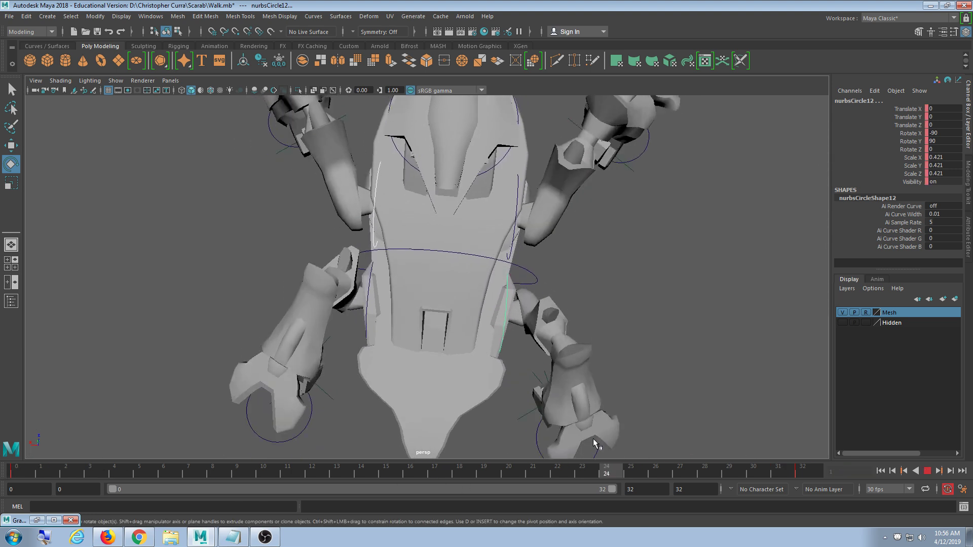
key(alt+shift+v)
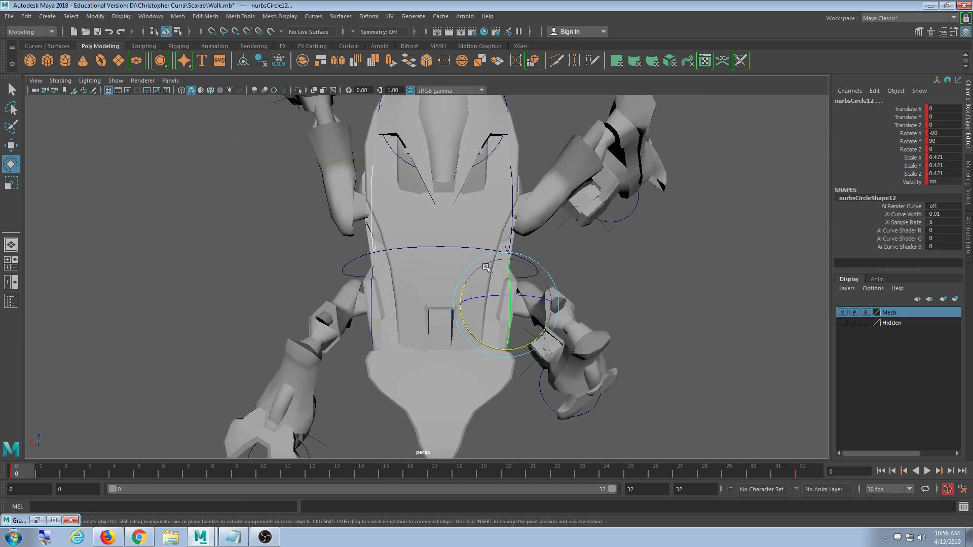
Clear the selection, open the Graph Editor and place it beside the robot so both stay in view.
alt+drag(526, 329, 588, 274)
click(661, 256)
alt+right_drag(588, 273, 497, 289)
alt+drag(497, 289, 516, 258)
click(151, 16)
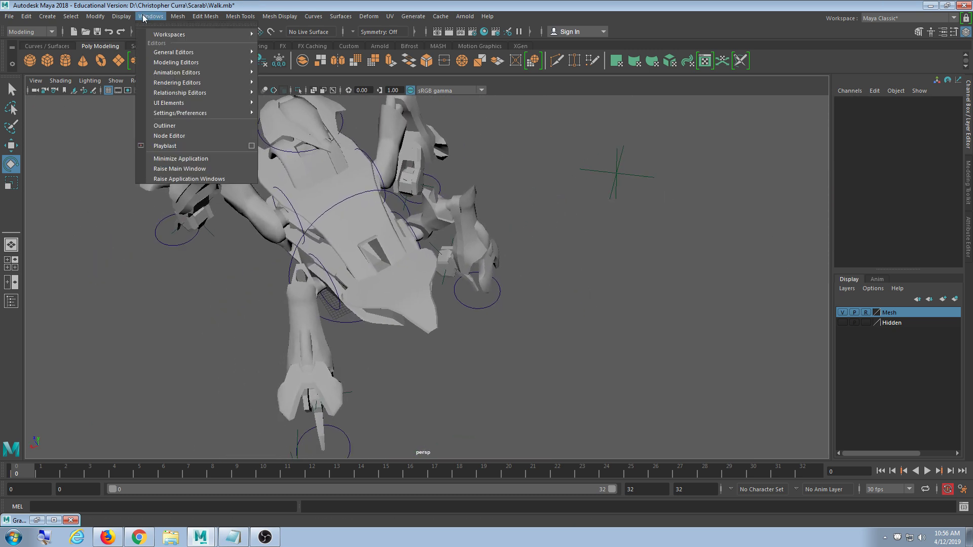
mouse_move(168, 74)
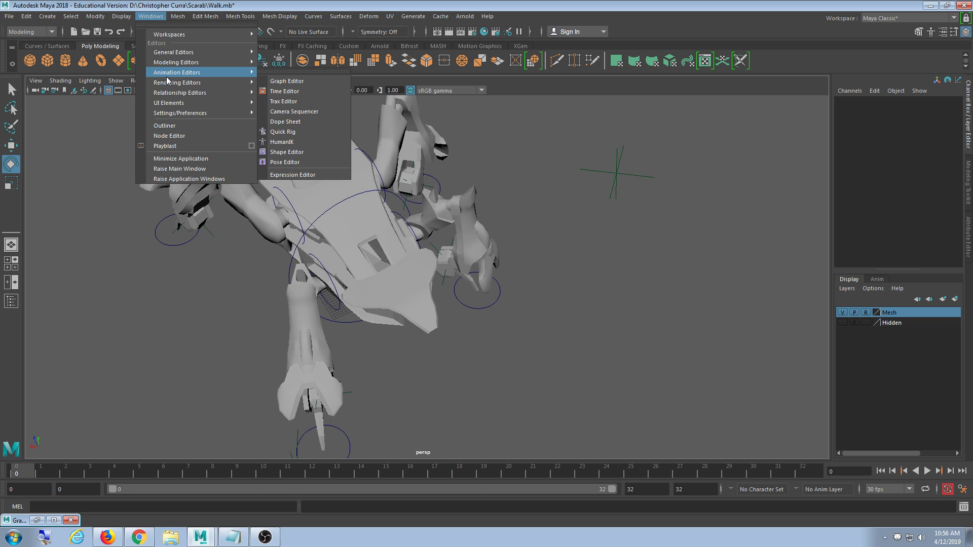
click(250, 9)
click(150, 16)
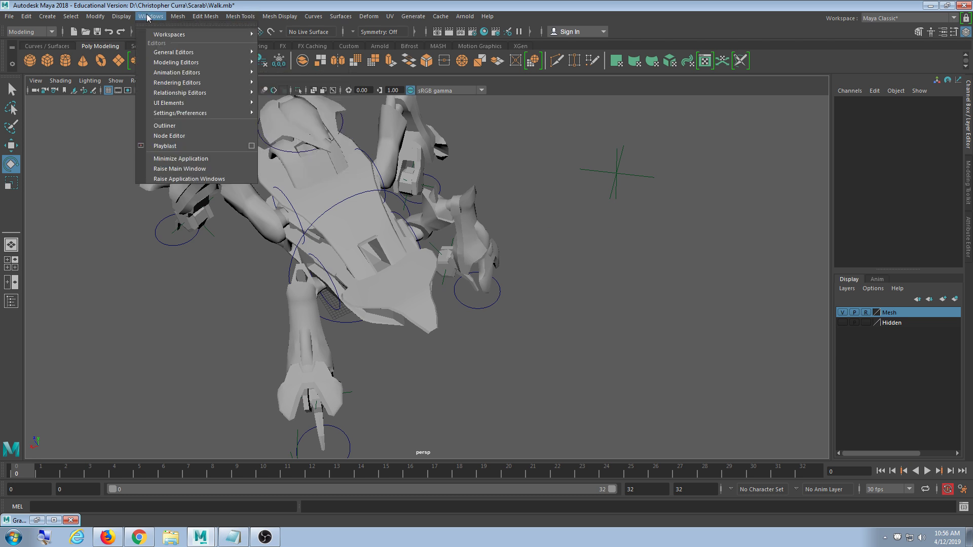
mouse_move(167, 73)
click(290, 85)
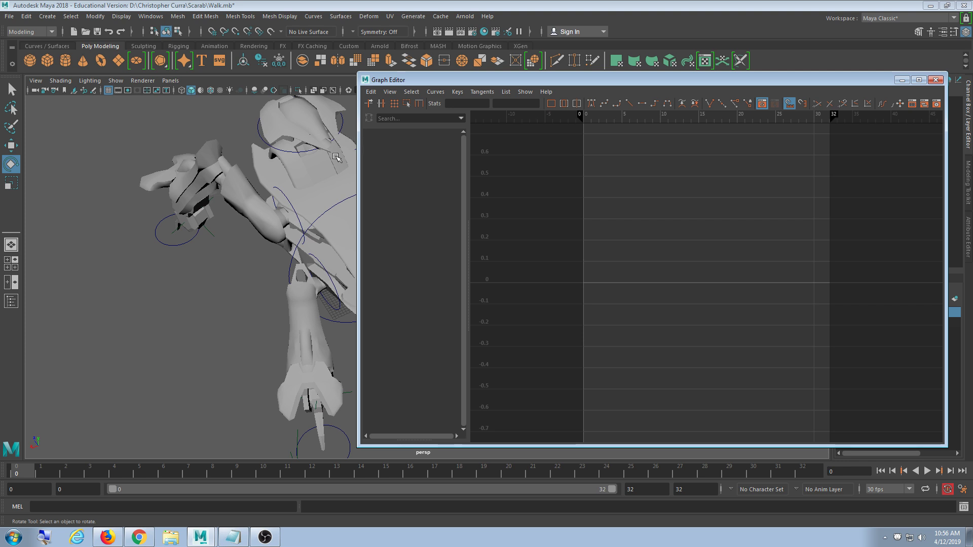
alt+middle_drag(306, 182, 212, 196)
drag(480, 79, 498, 73)
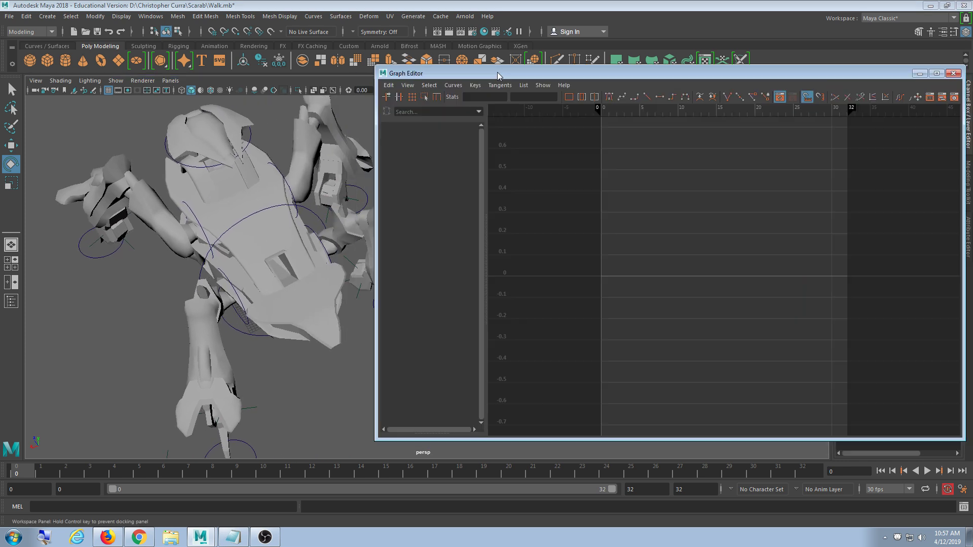
Select the leg control nurbsCircle14 to load its animation curves and play the walk cycle from above.
mouse_move(310, 203)
alt+mouse_down()
mouse_move(262, 202)
mouse_move(293, 205)
alt+mouse_up()
alt+middle_drag(296, 207, 275, 267)
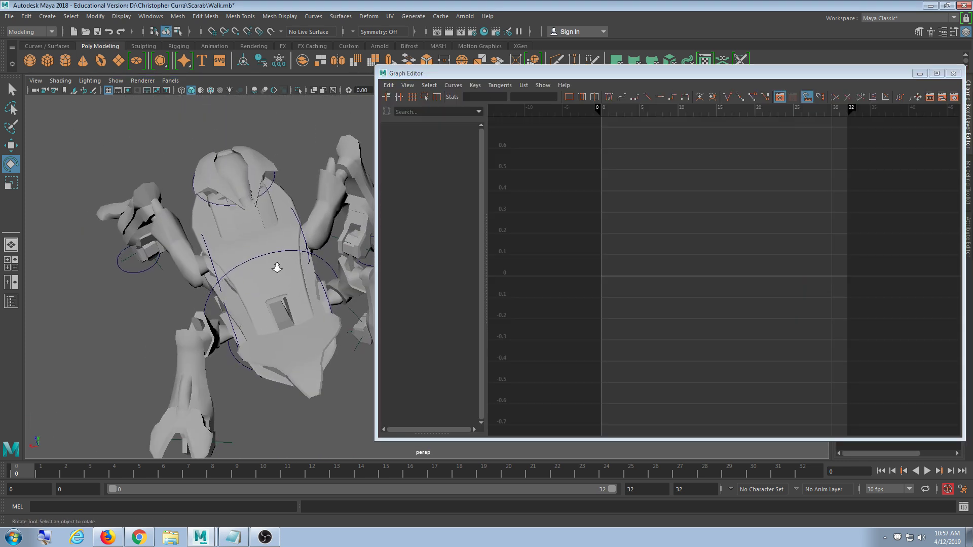
alt+right_drag(276, 267, 206, 245)
alt+drag(206, 246, 222, 235)
click(150, 193)
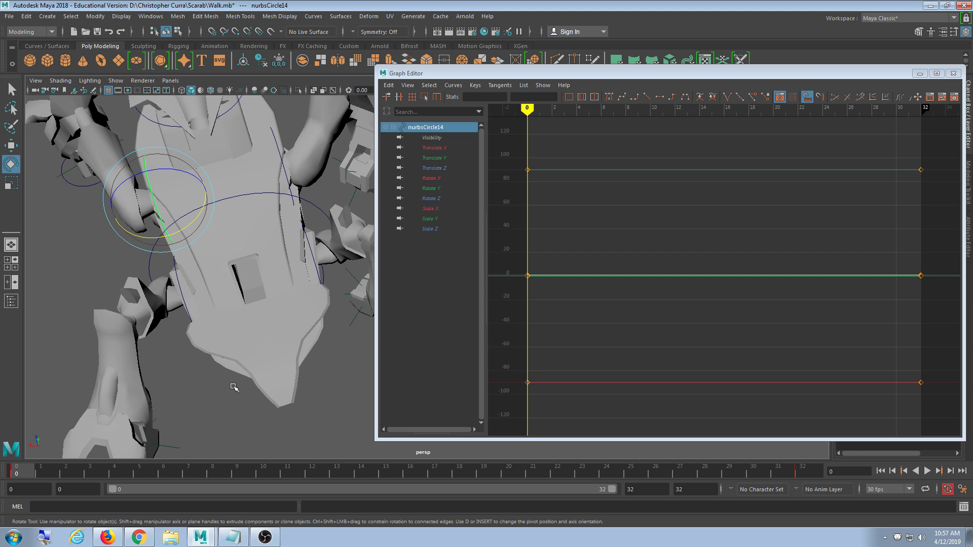
mouse_move(245, 356)
alt+mouse_down()
mouse_move(241, 304)
mouse_move(245, 313)
alt+mouse_up()
key(alt+v)
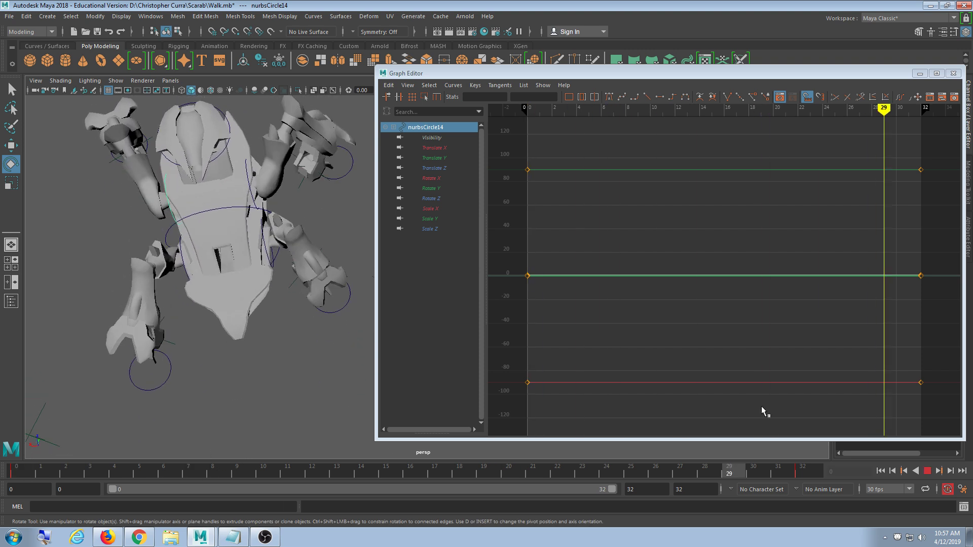
drag(762, 407, 33, 442)
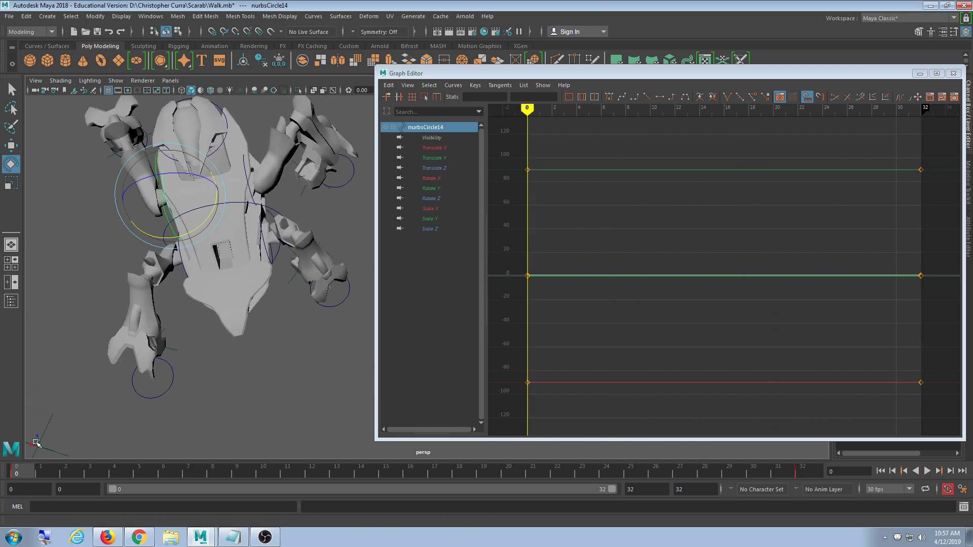
click(35, 442)
Select nurbsCircle12 together with nurbsCircle14, test an X rotation of both at frame 6, and undo that rotation.
click(164, 207)
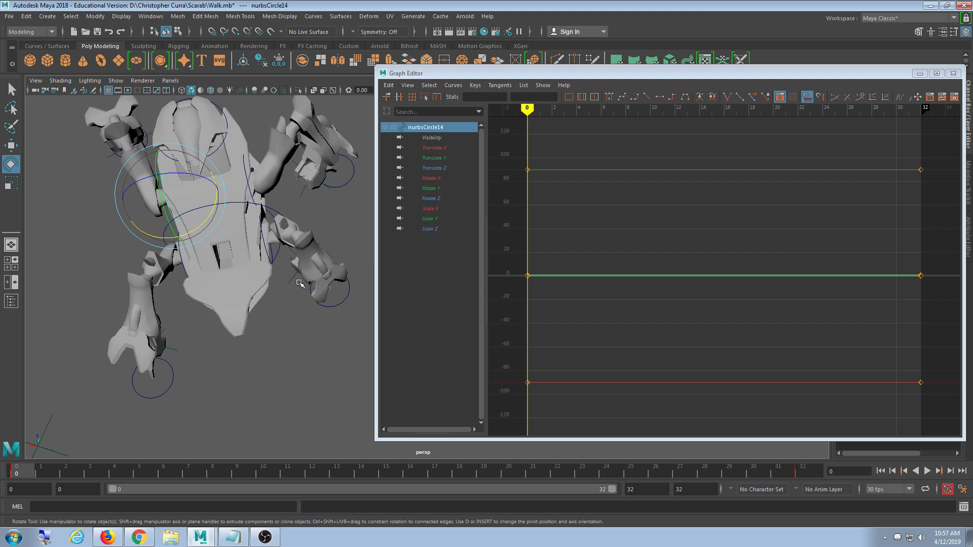
shift+click(269, 248)
drag(231, 470, 165, 434)
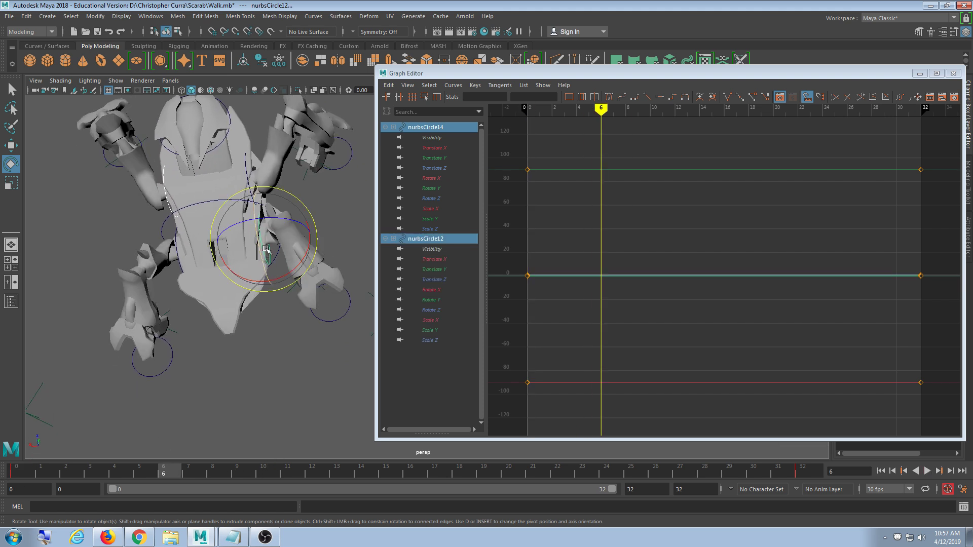
drag(296, 267, 300, 265)
key(ctrl+z)
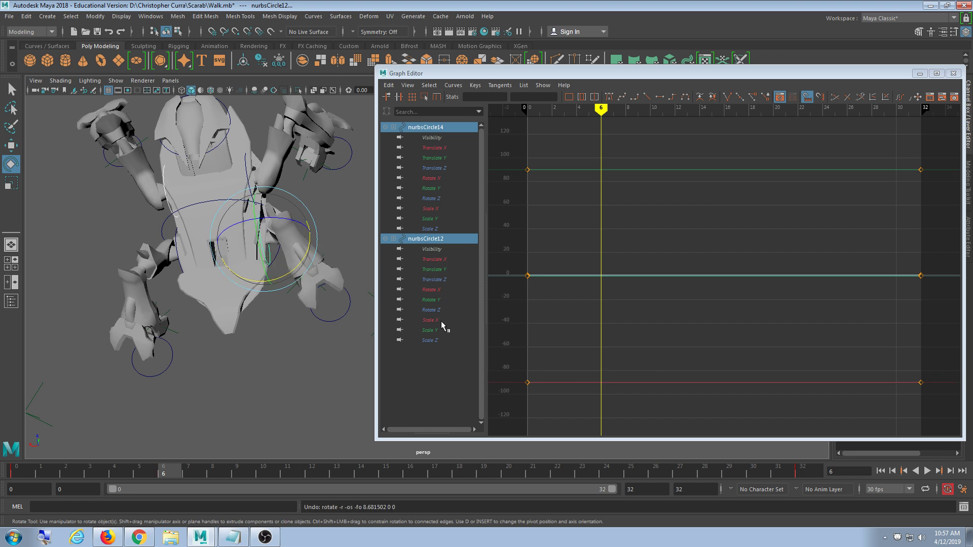
Isolate the Rotate X curves of nurbsCircle14 and nurbsCircle12 and key both controls at frame 16.
click(439, 179)
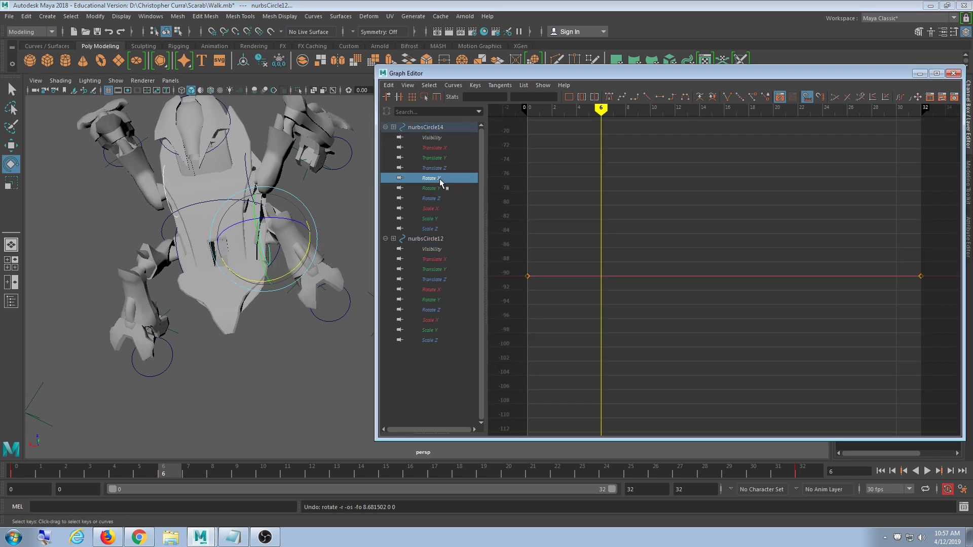
ctrl+click(444, 290)
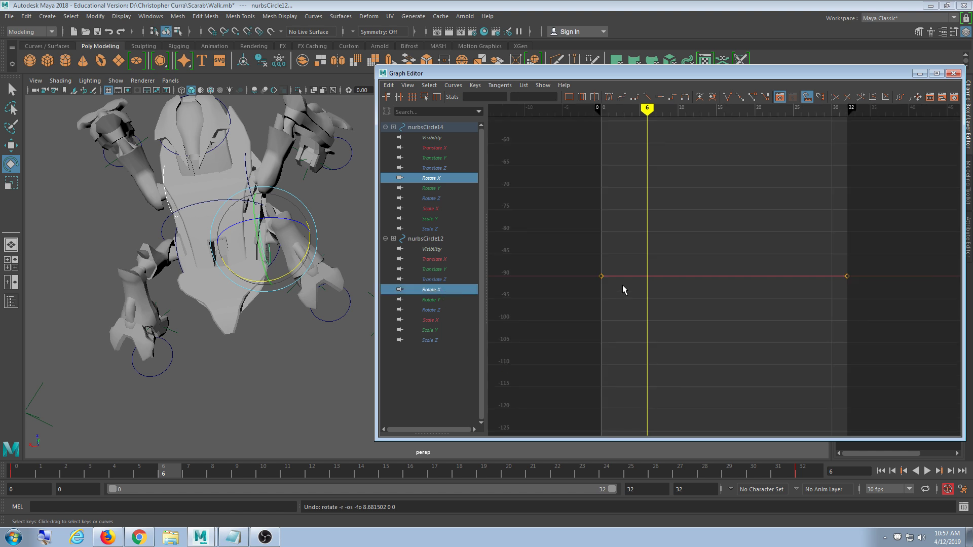
key(alt+v)
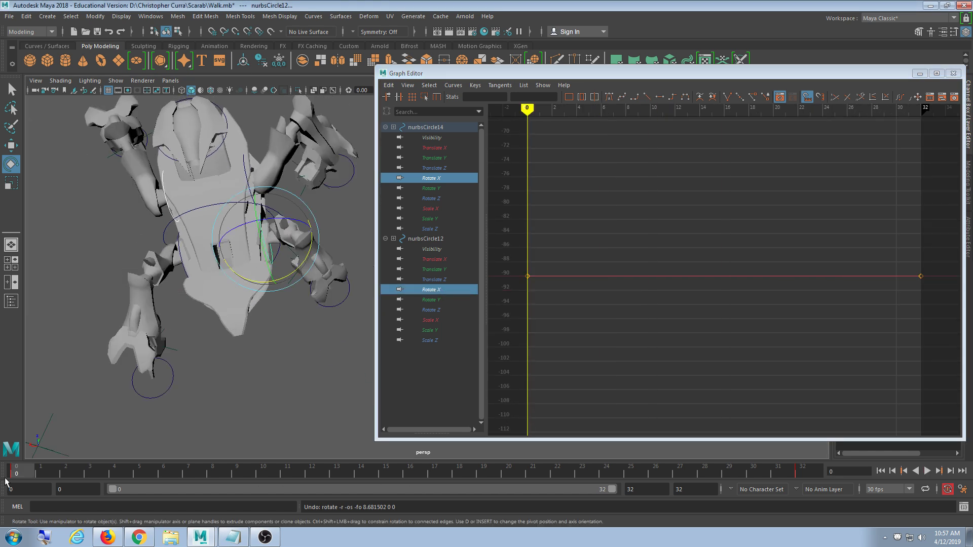
drag(471, 475, 410, 475)
key(s)
key(alt+v)
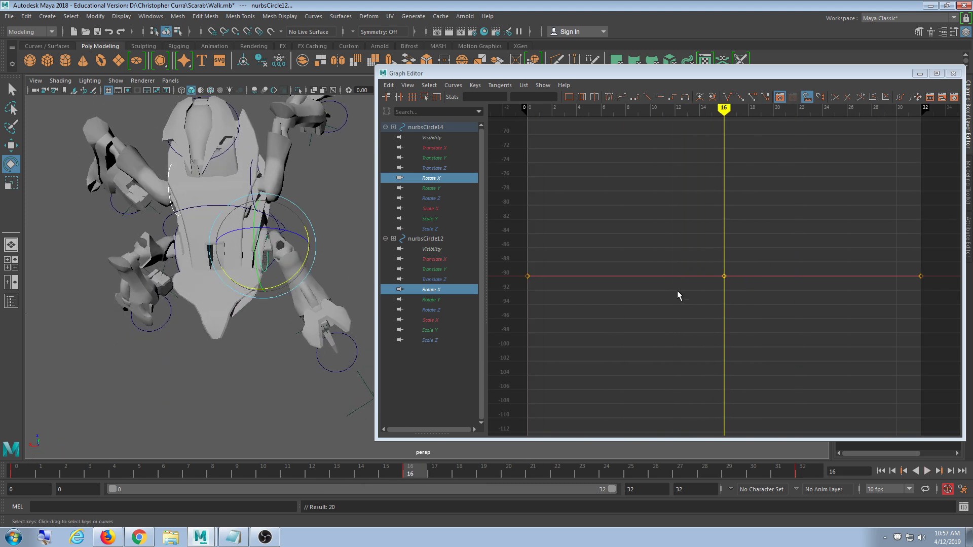
Try tilting the Rotate X tangents upward at frames 0, 16 and 32 on both controls and play the result.
drag(491, 226, 850, 350)
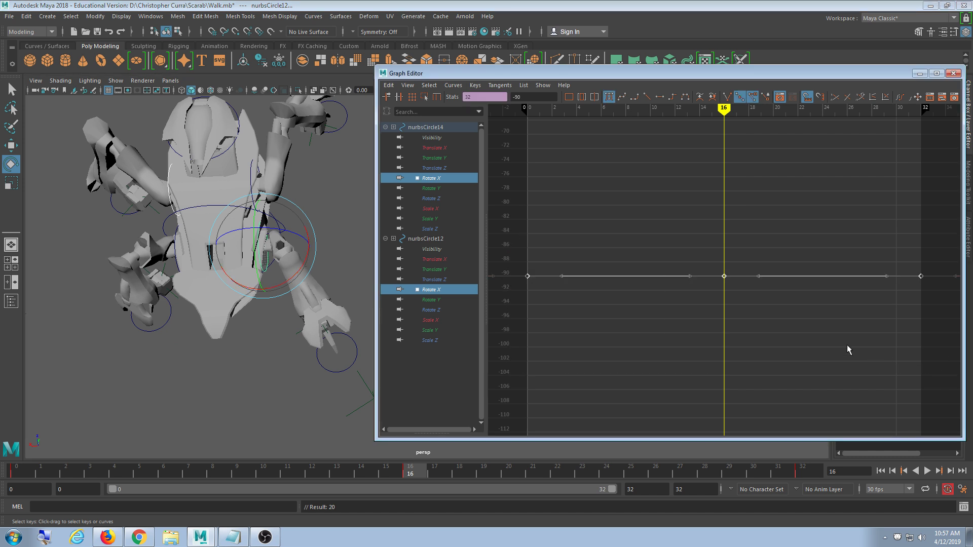
scroll(555, 252, down, 3)
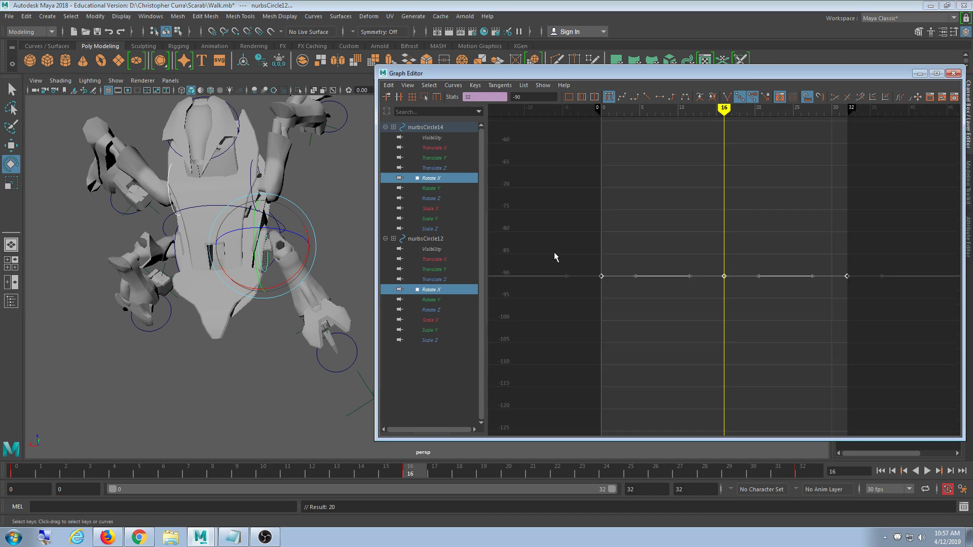
scroll(642, 314, up, 3)
scroll(618, 315, down, 3)
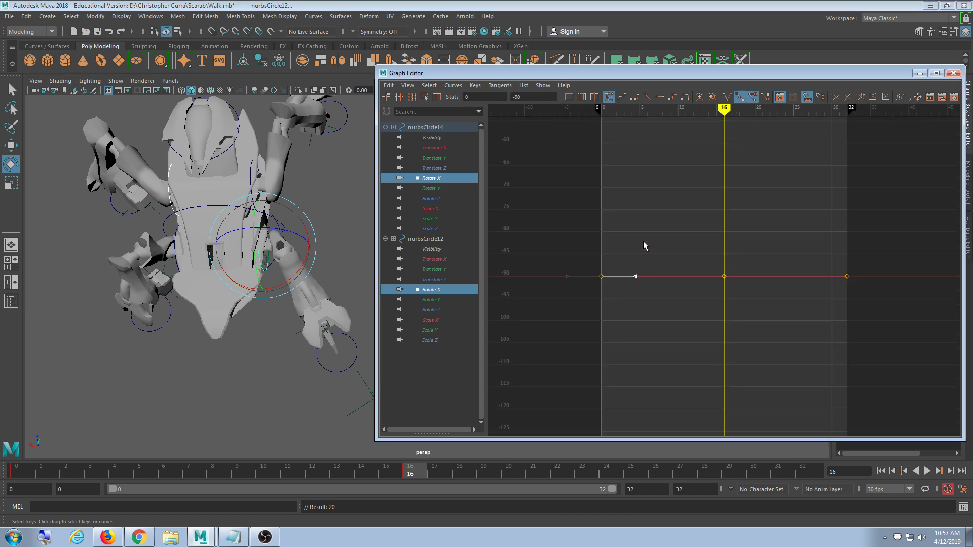
shift+drag(697, 247, 734, 318)
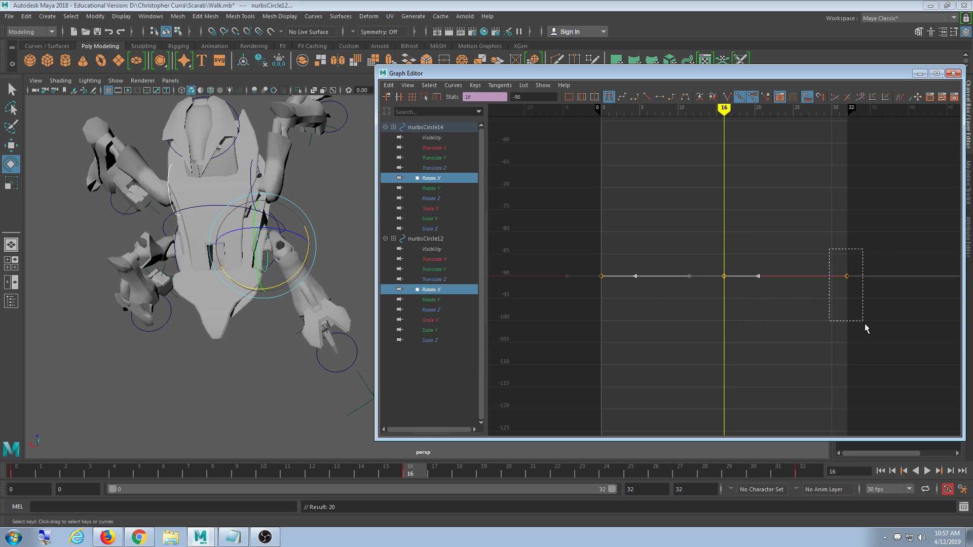
middle_drag(787, 365, 777, 321)
key(alt+v)
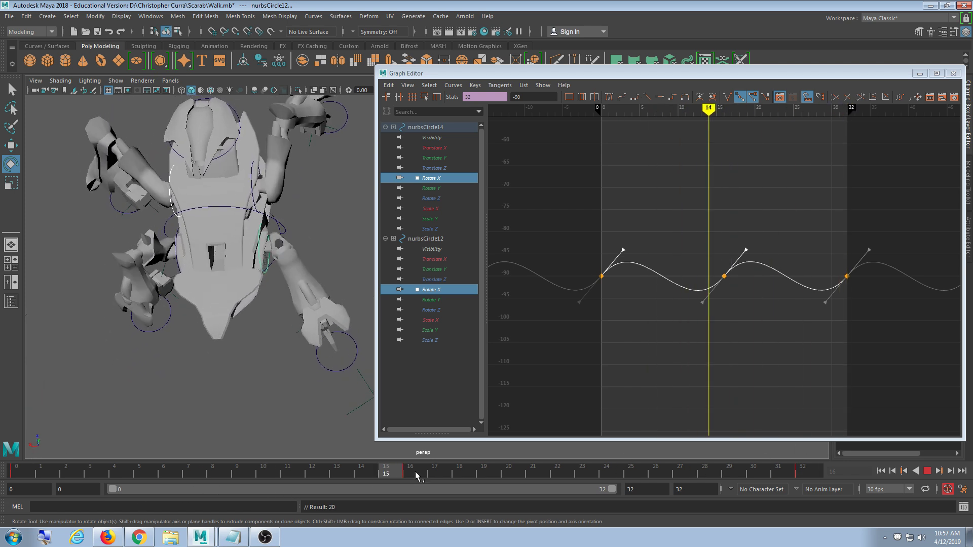
key(alt+v)
key(ctrl+z)
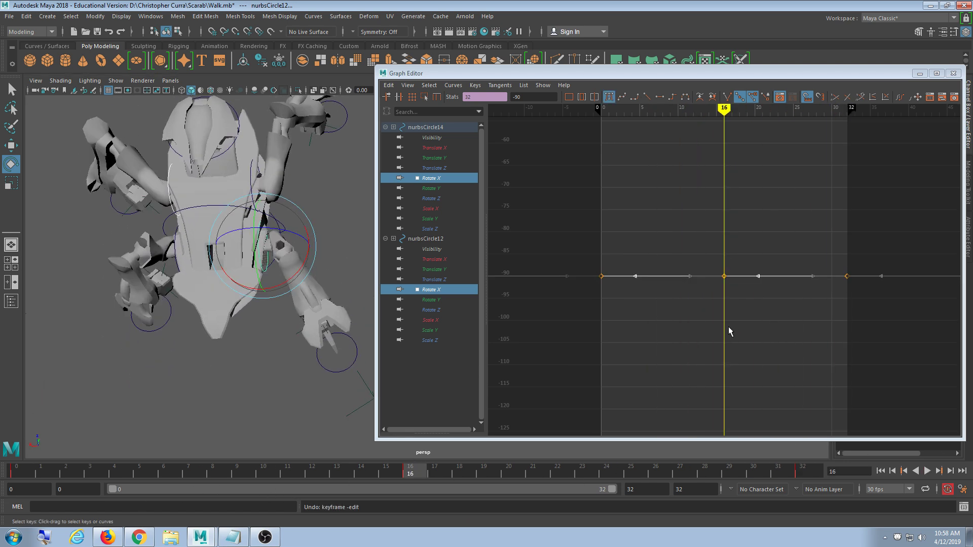
Shape both Rotate X curves into a wave by sloping the tangents upward at frame 16 and downward at frames 0 and 32, playing the result.
click(700, 347)
drag(564, 226, 638, 319)
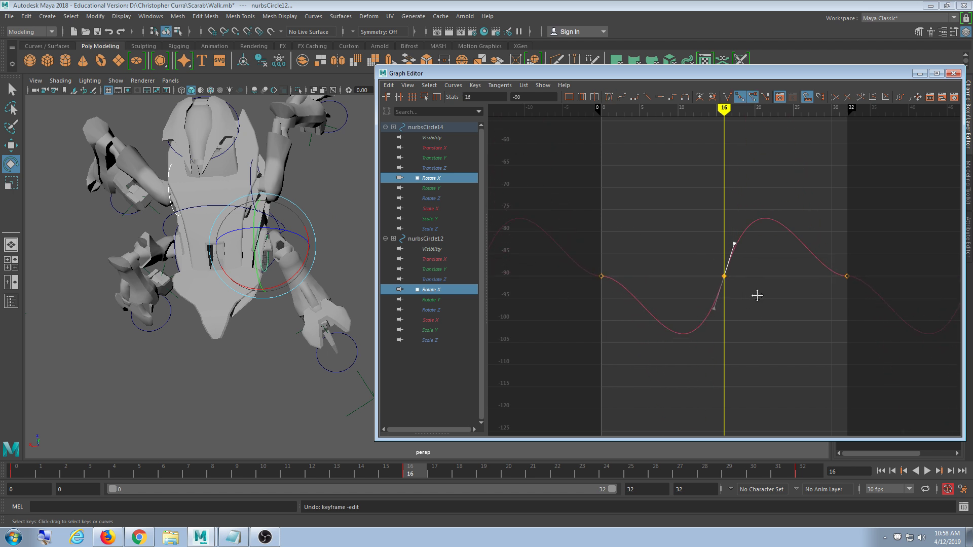
key(alt+v)
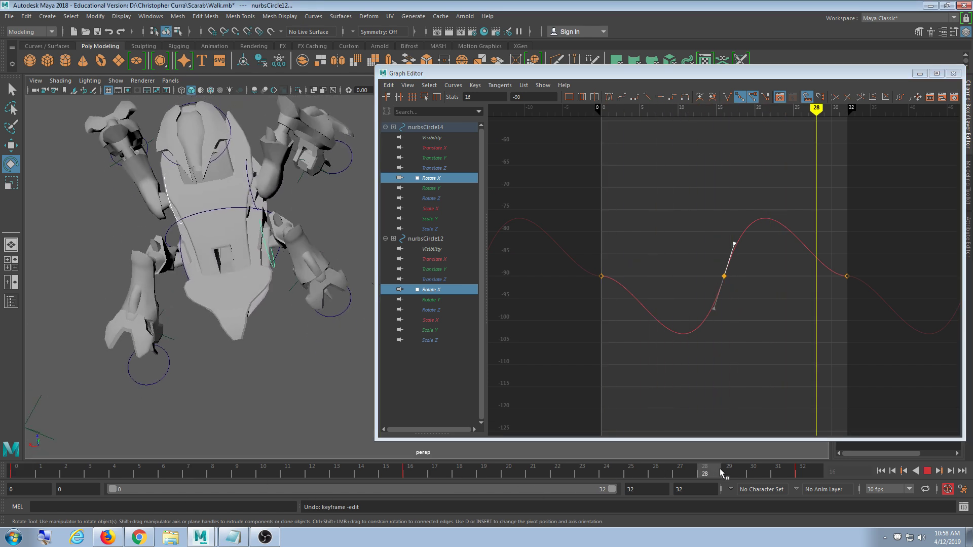
key(alt+v)
click(601, 276)
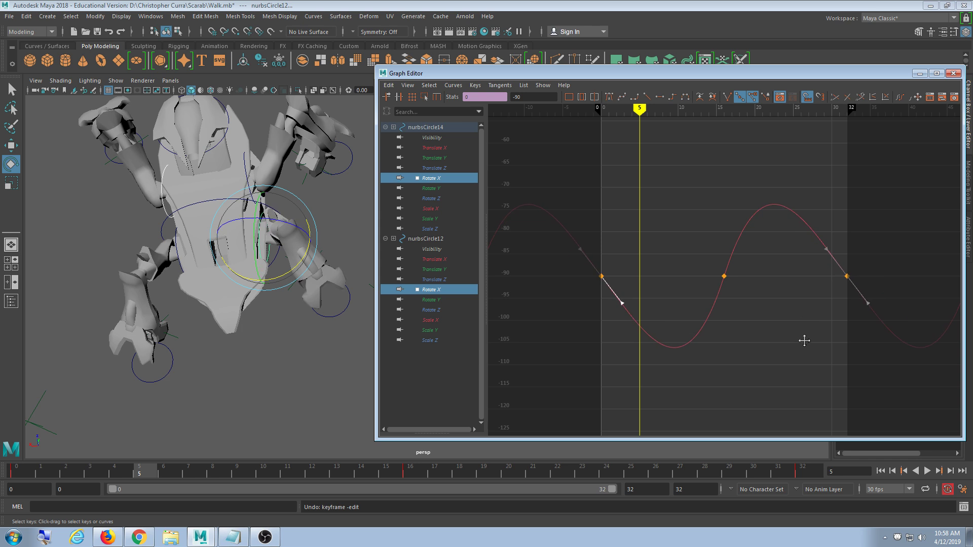
key(alt+v)
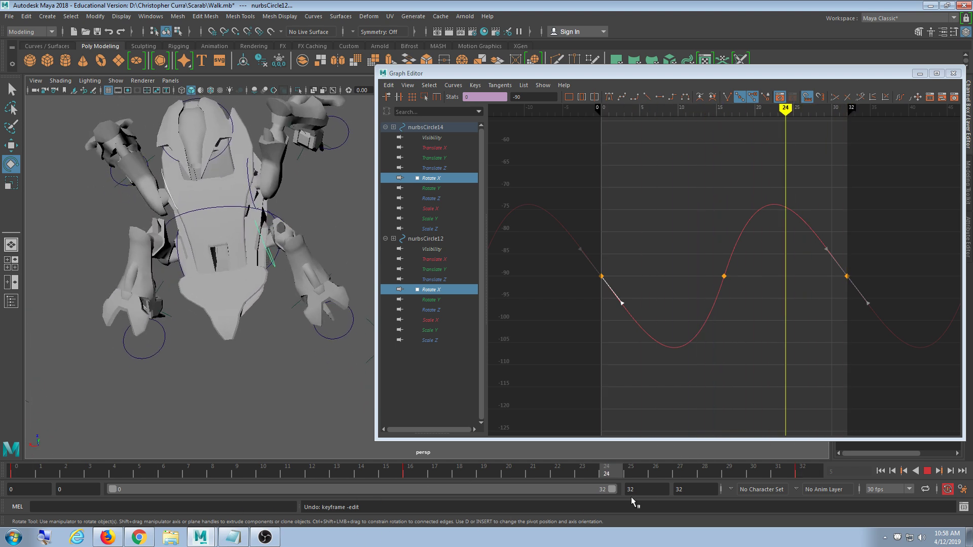
Replay the looping walk to review the wave-shaped Rotate X curves on nurbsCircle14 and nurbsCircle12, and stop playback.
click(926, 470)
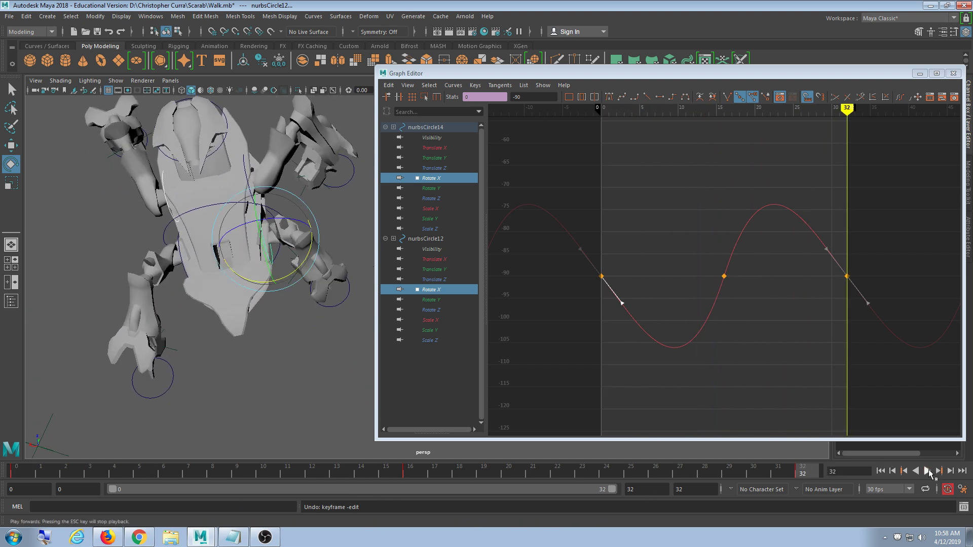
click(928, 471)
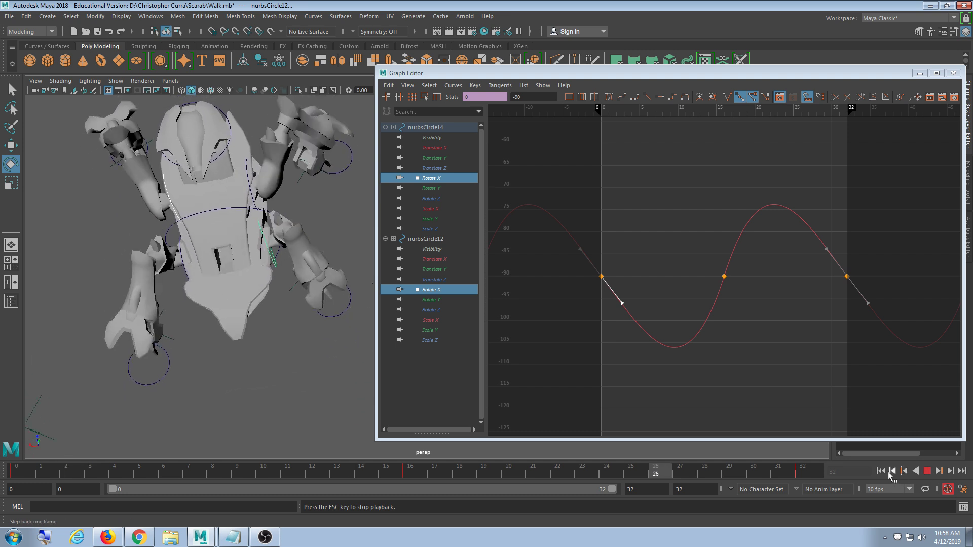
click(894, 424)
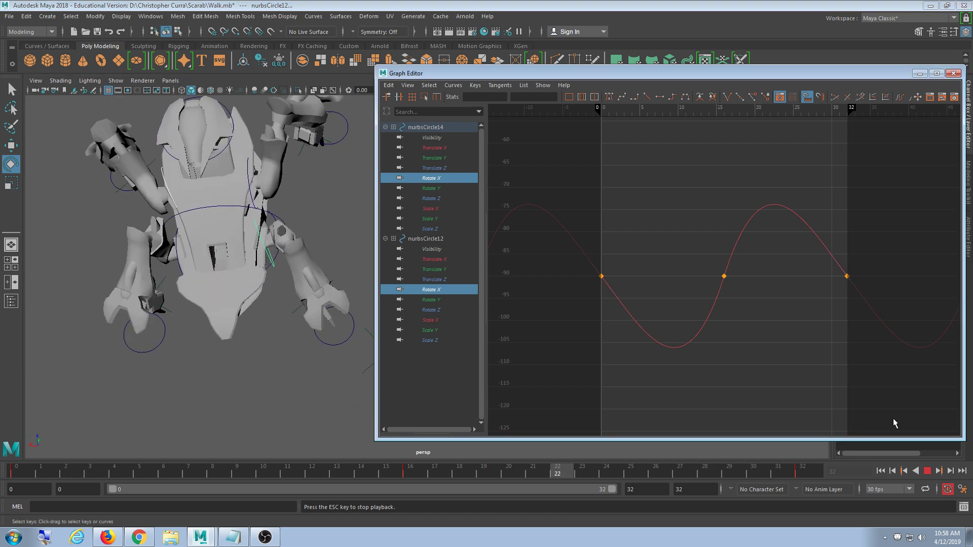
click(923, 472)
Undo the tangent changes on the Rotate X curves of nurbsCircle14 and nurbsCircle12 until both curves are flat.
key(ctrl+z)
key(ctrl+z)
key(ctrl+z)
key(ctrl+z)
key(ctrl+z)
key(ctrl+z)
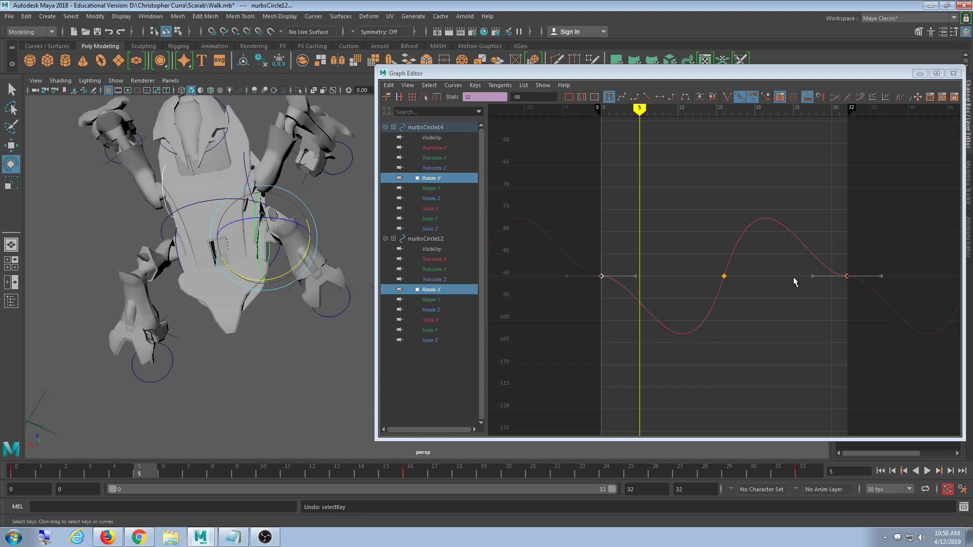
key(ctrl+z)
key(ctrl+z)
key(ctrl+z)
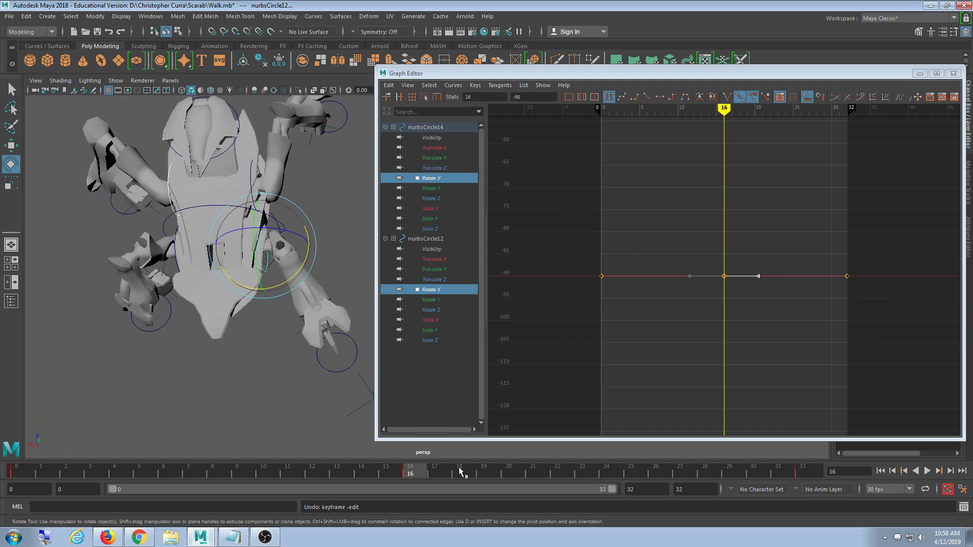
Go to frame 0, deselect the leg controls and close the Graph Editor.
drag(458, 468, 1, 489)
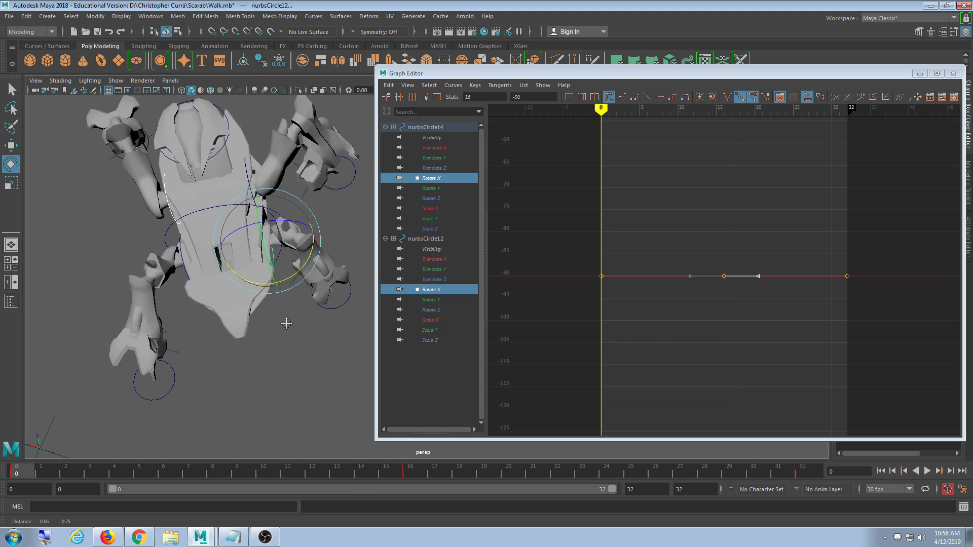
mouse_move(282, 321)
alt+right_down()
mouse_move(298, 350)
mouse_move(289, 333)
alt+right_up()
click(290, 334)
alt+drag(290, 341, 262, 327)
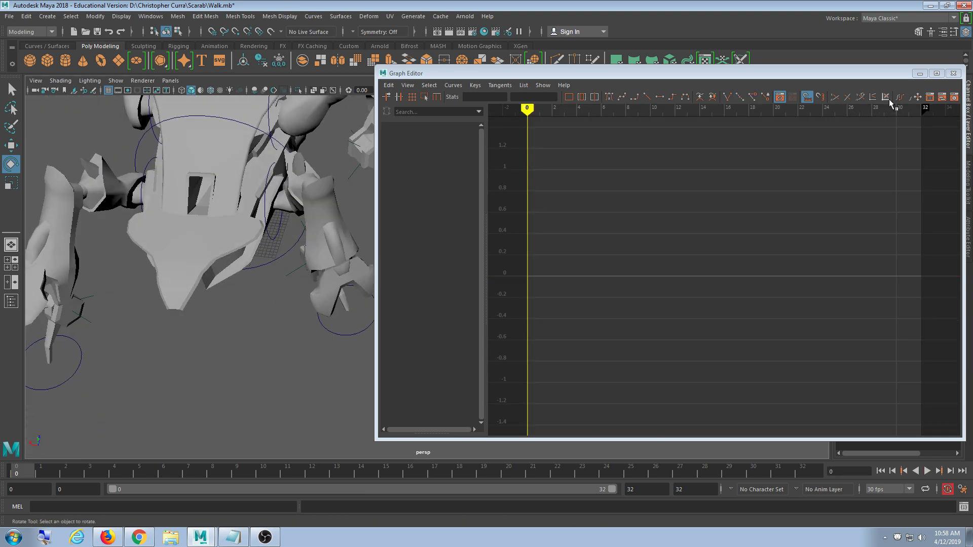
click(953, 74)
alt+middle_drag(375, 160, 610, 223)
alt+right_drag(610, 223, 538, 314)
alt+middle_drag(538, 314, 471, 298)
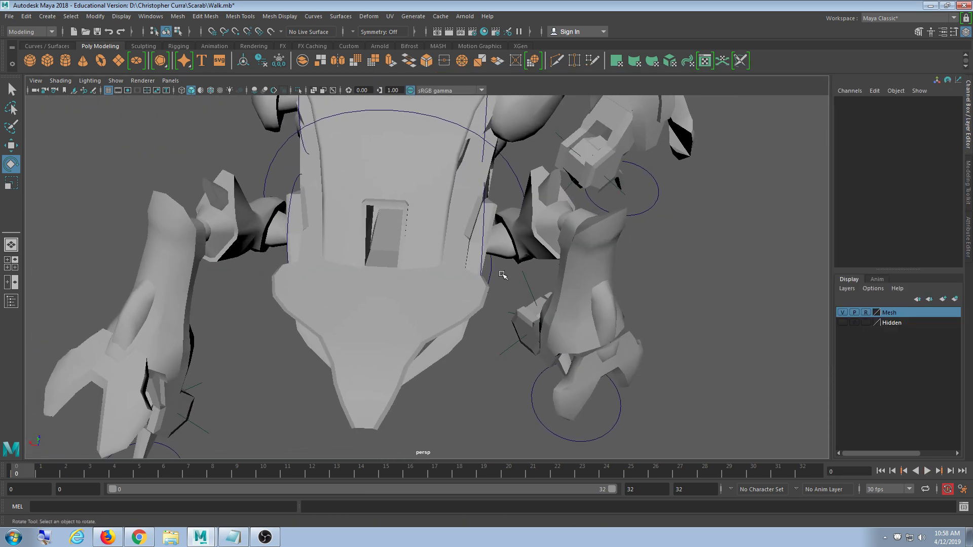
Select nurbsCircle12 and rotate it to about -139 degrees in X at frame 16.
alt+drag(491, 264, 478, 257)
click(486, 281)
alt+right_drag(644, 328, 595, 308)
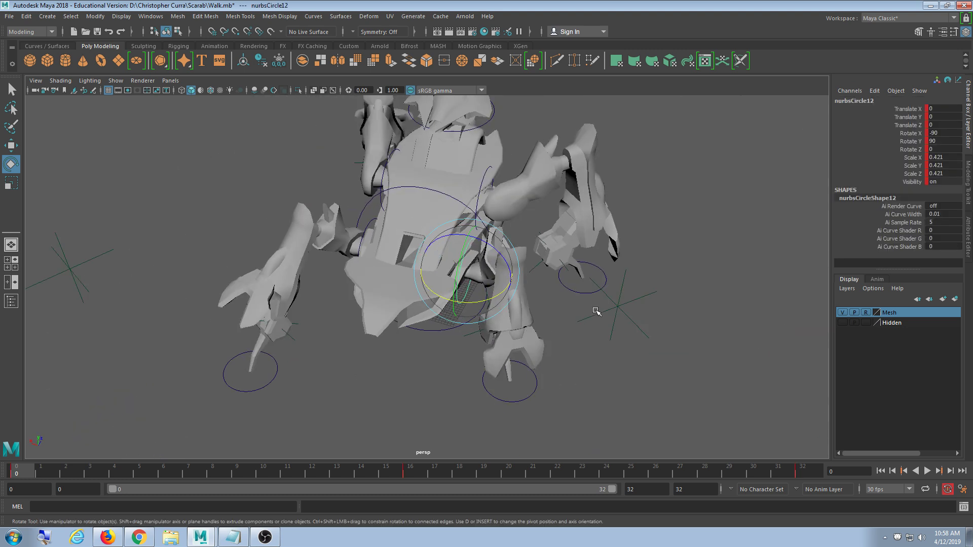
alt+drag(596, 308, 579, 361)
key(alt+v)
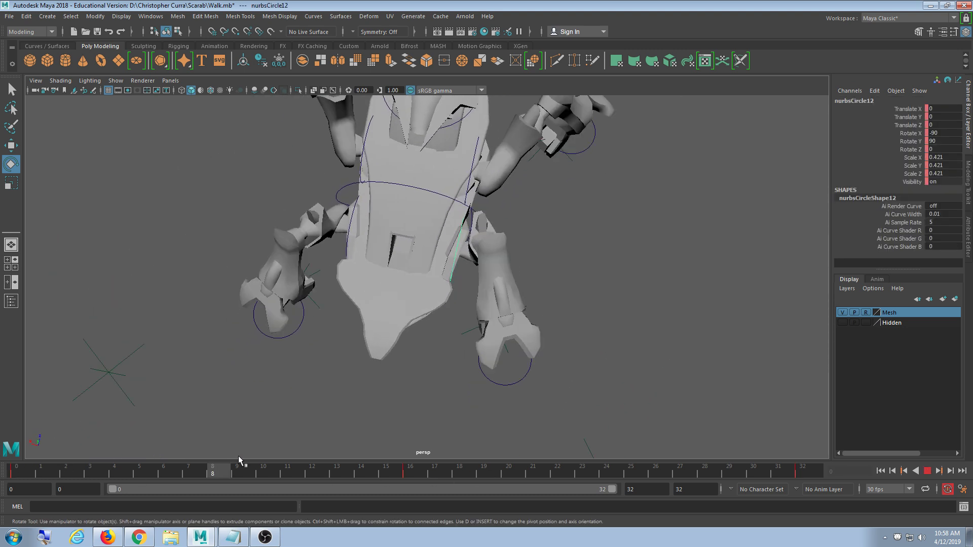
click(9, 471)
alt+drag(486, 299, 482, 325)
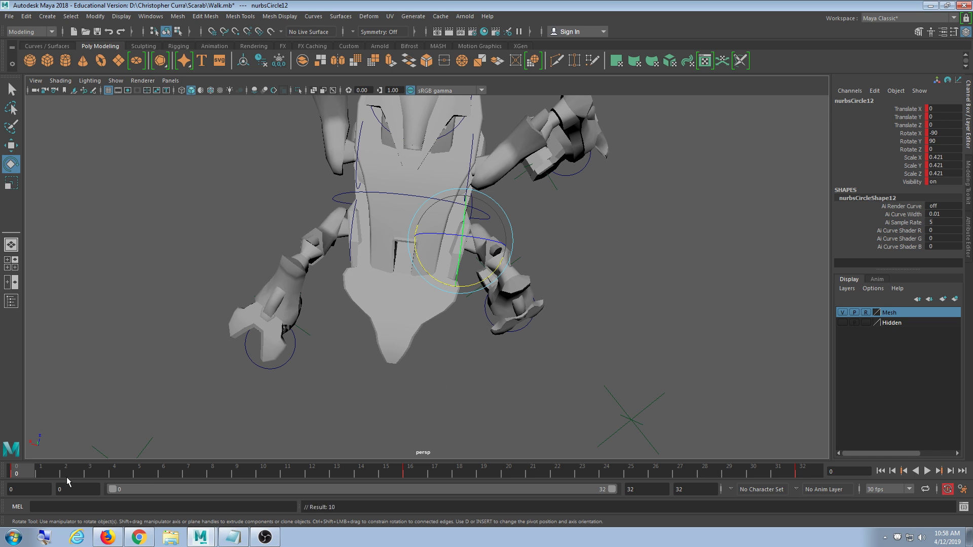
click(813, 465)
click(410, 470)
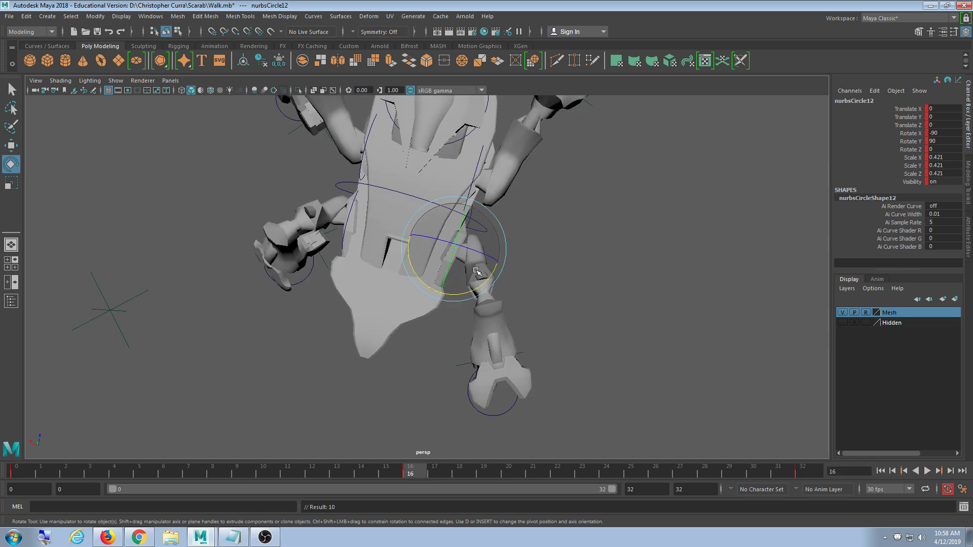
drag(482, 284, 454, 304)
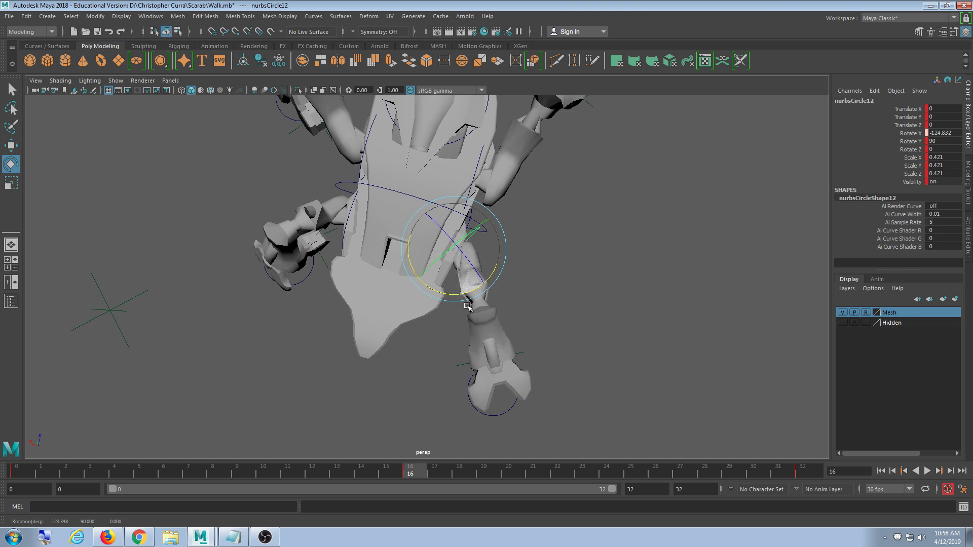
Select nurbsCircle14, rotate it to about -134 degrees in X at frame 0 and key that pose at frames 0 and 32.
alt+drag(527, 283, 416, 224)
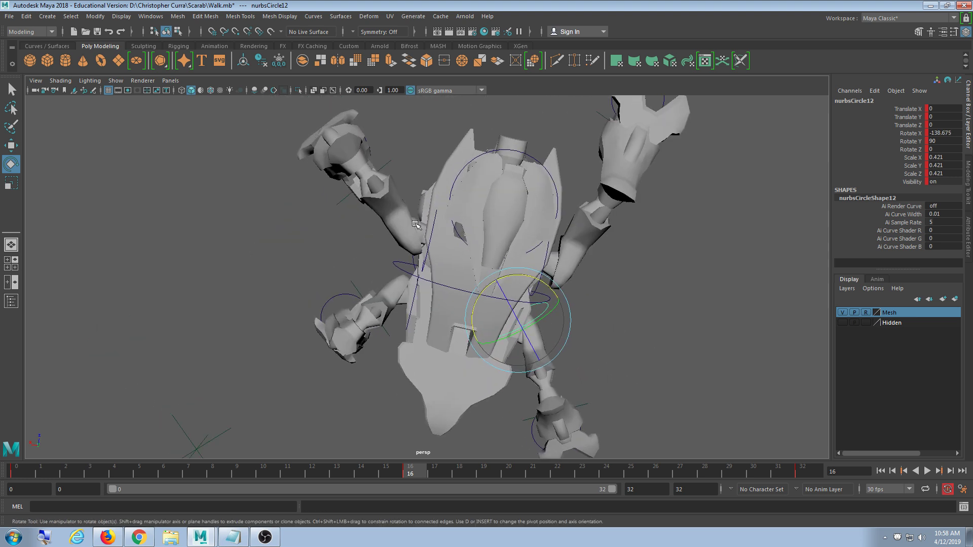
alt+right_drag(429, 255, 512, 266)
alt+drag(513, 265, 416, 289)
key(alt+v)
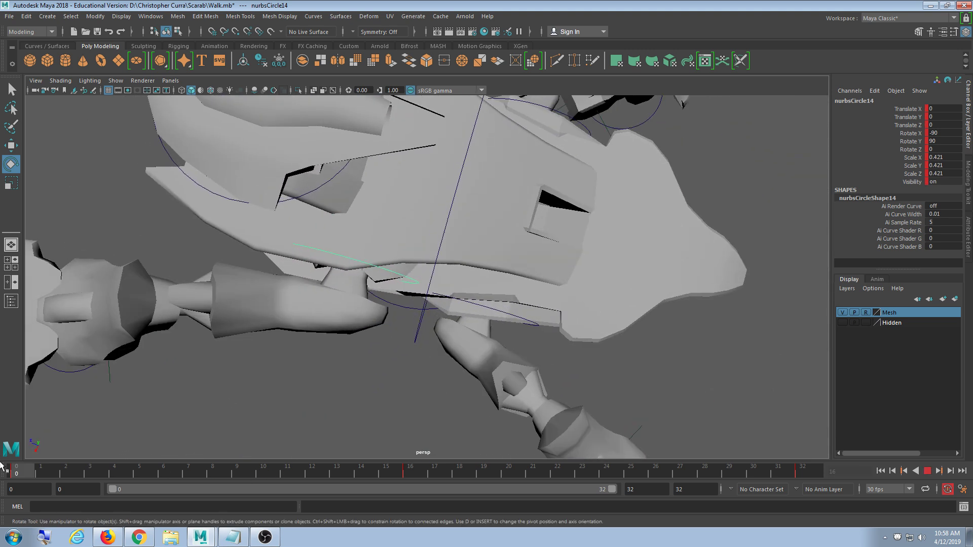
key(alt+v)
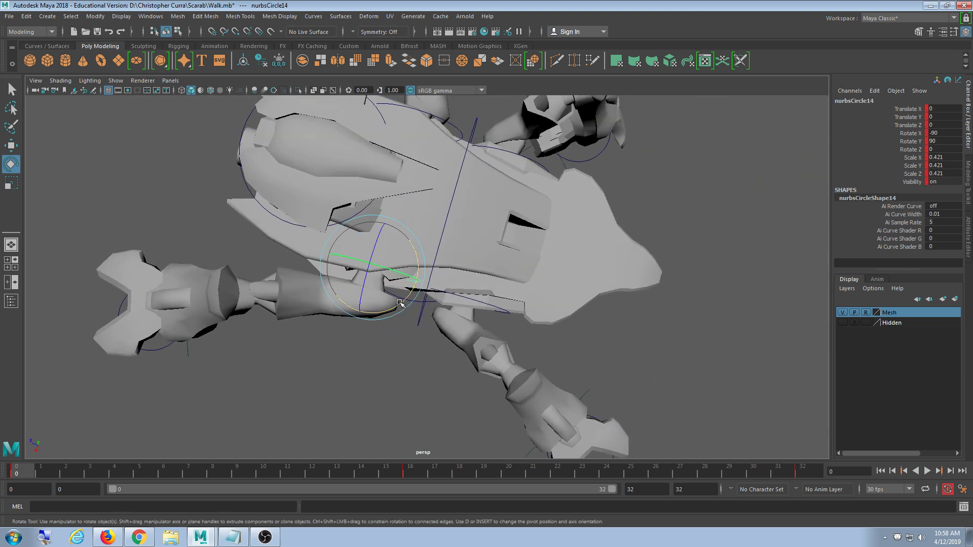
drag(400, 303, 375, 340)
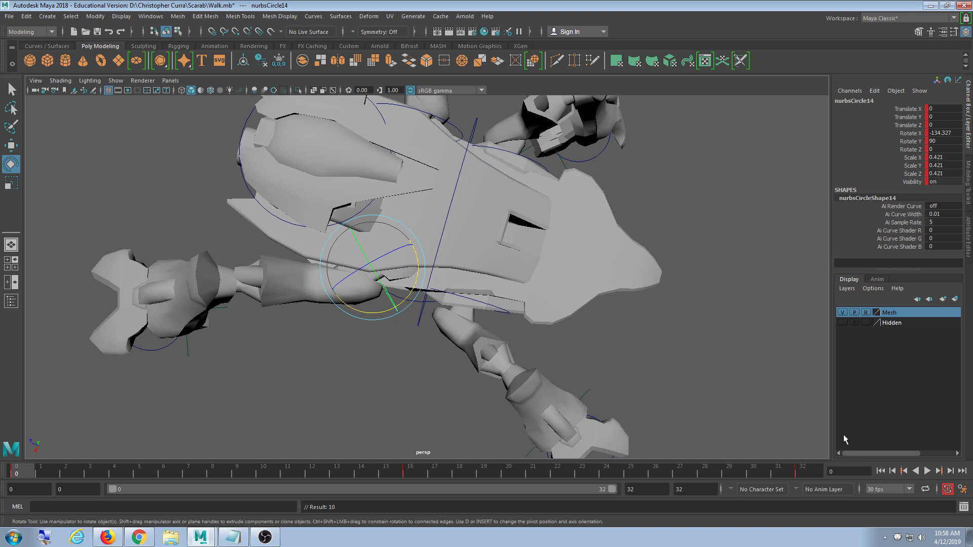
click(804, 472)
click(418, 473)
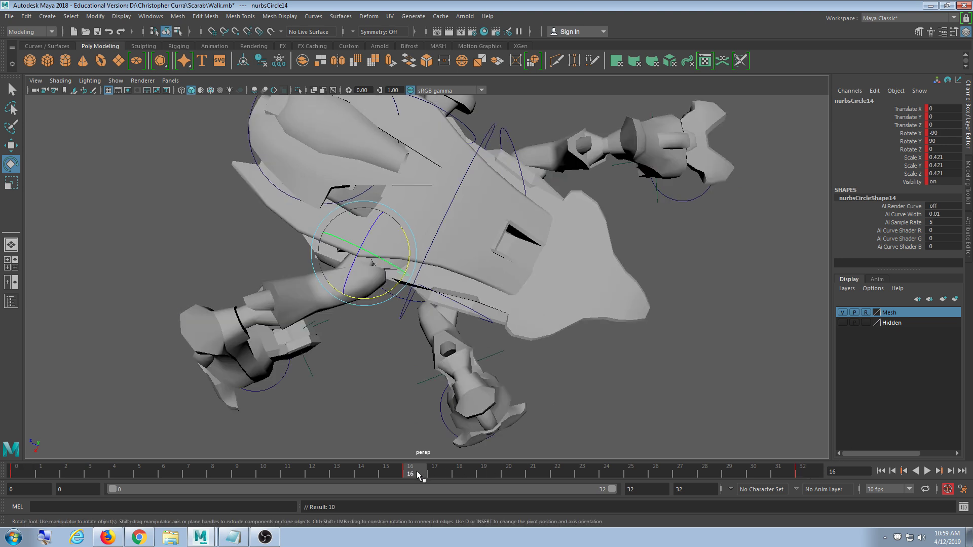
Select nurbsCircle15, rotate and key it in X at frame 16, and compare the leg at frames 0 and 32.
alt+drag(458, 304, 513, 302)
click(538, 282)
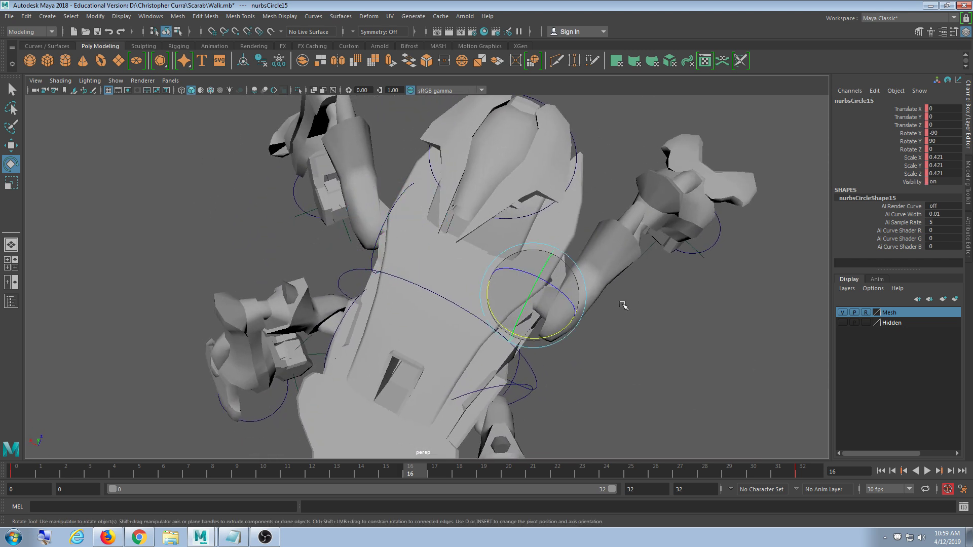
key(alt+v)
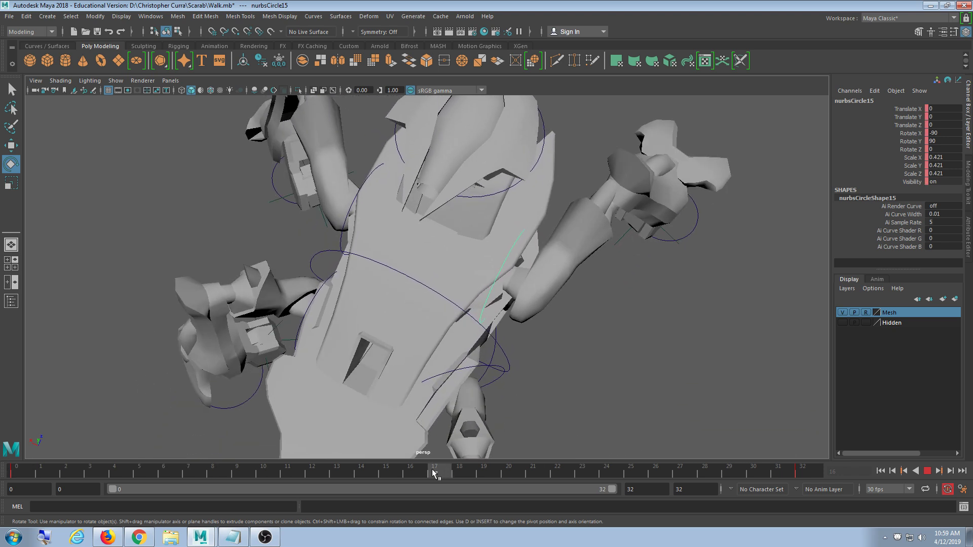
drag(434, 474, 408, 475)
drag(521, 343, 545, 326)
drag(424, 474, 19, 433)
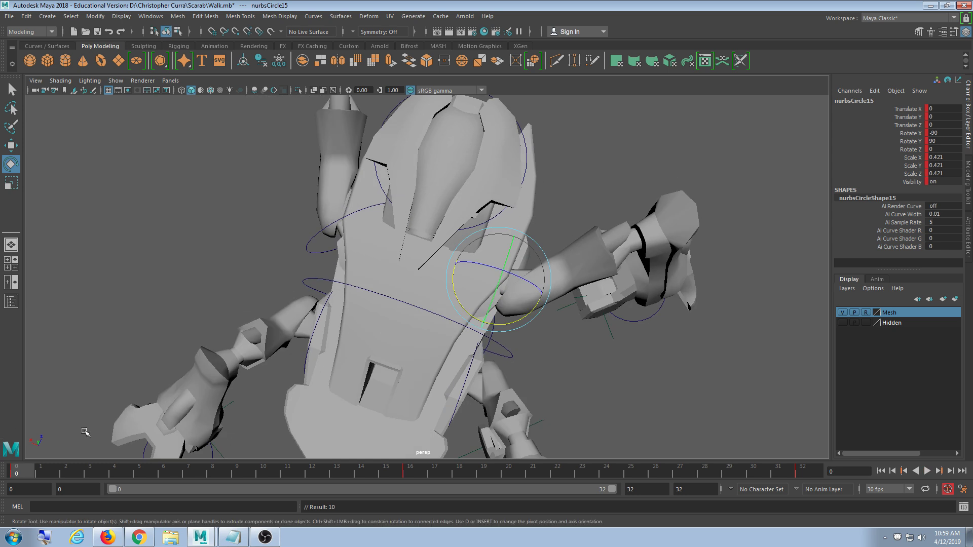
alt+middle_drag(642, 336, 631, 306)
click(806, 472)
scroll(666, 358, down, 3)
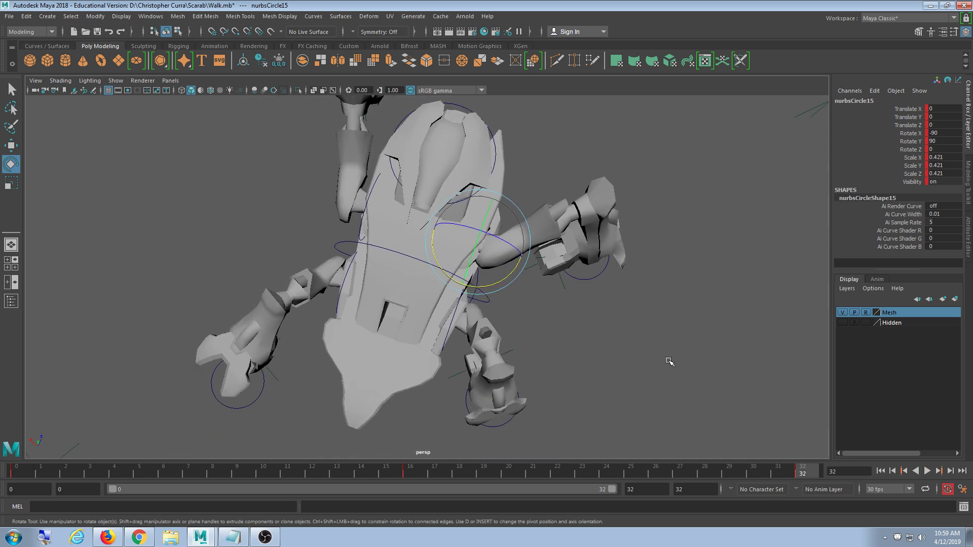
Select nurbsCircle13 and rotate it to about -45 degrees in X at frame 0.
alt+drag(389, 342, 522, 317)
click(356, 306)
alt+right_drag(521, 316, 618, 304)
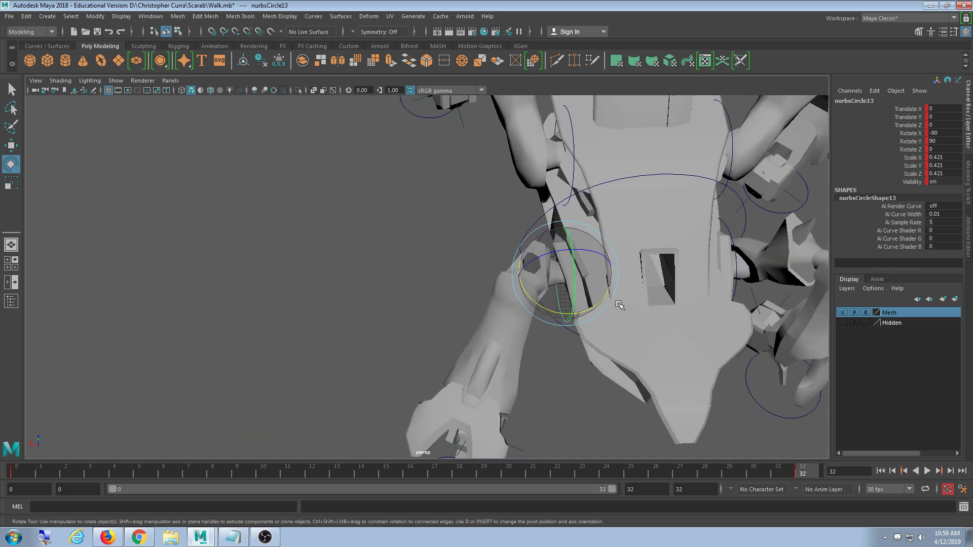
alt+middle_drag(619, 304, 538, 332)
alt+drag(539, 332, 447, 459)
key(alt+v)
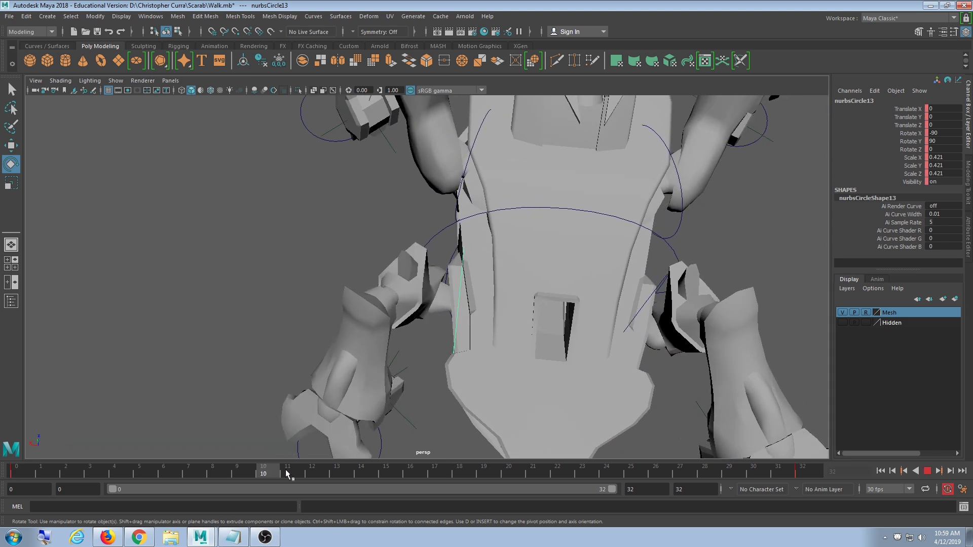
drag(585, 468, 0, 466)
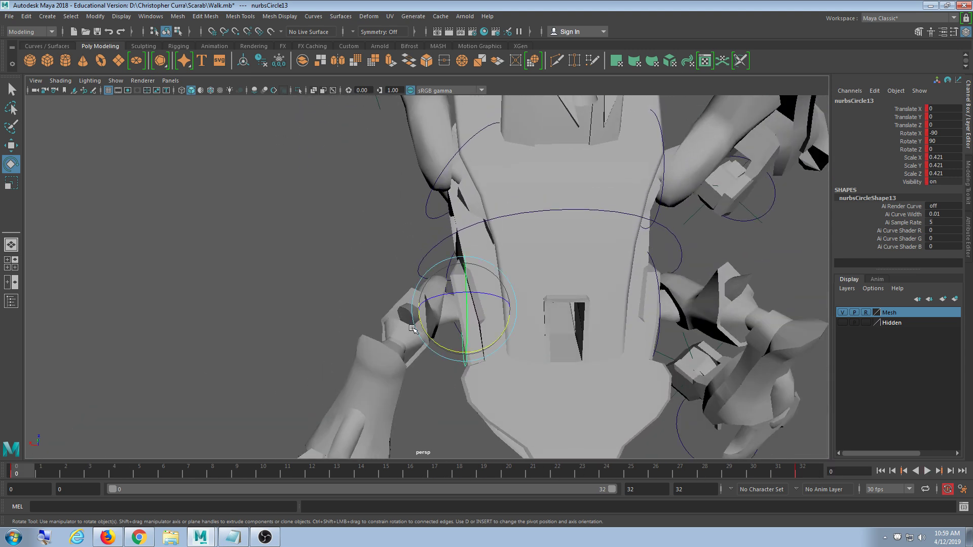
alt+drag(412, 329, 514, 330)
alt+middle_drag(540, 356, 539, 348)
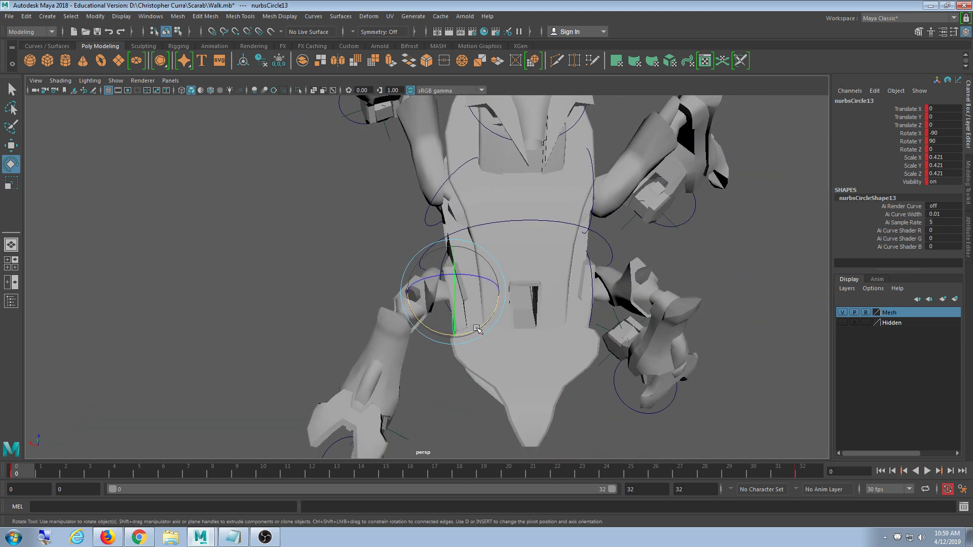
drag(477, 329, 544, 311)
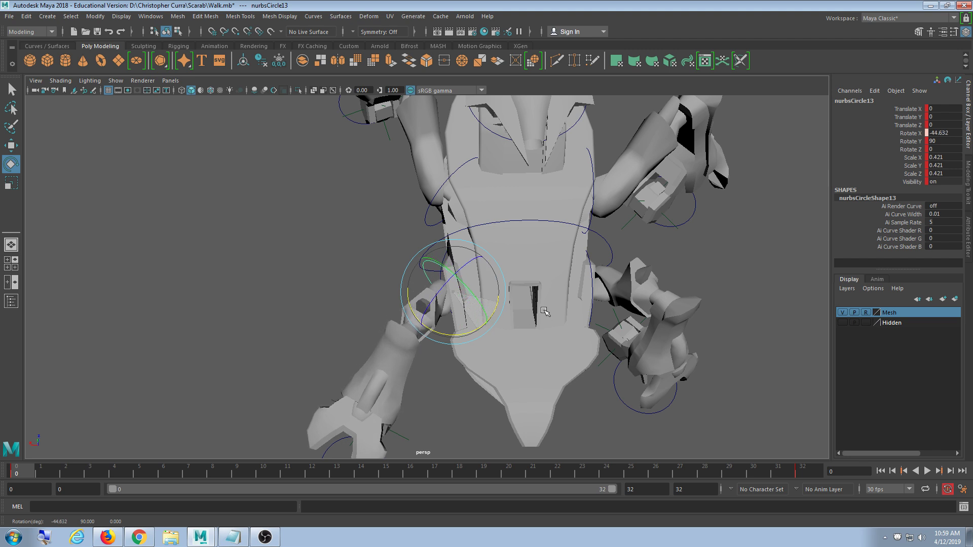
Key the rotated nurbsCircle13 pose at frames 0 and 32, and move to frame 16.
click(809, 475)
drag(515, 475, 1, 431)
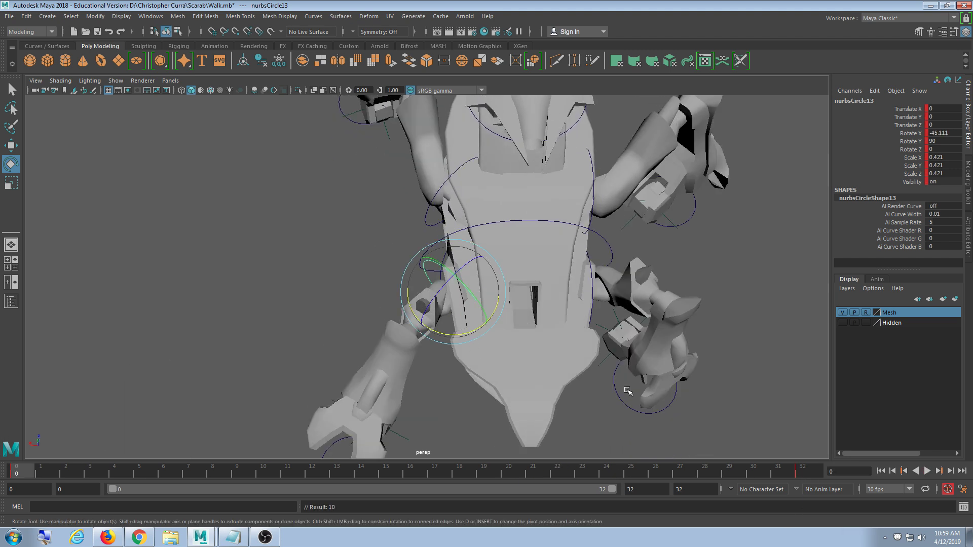
click(809, 473)
click(13, 471)
drag(808, 471, 420, 461)
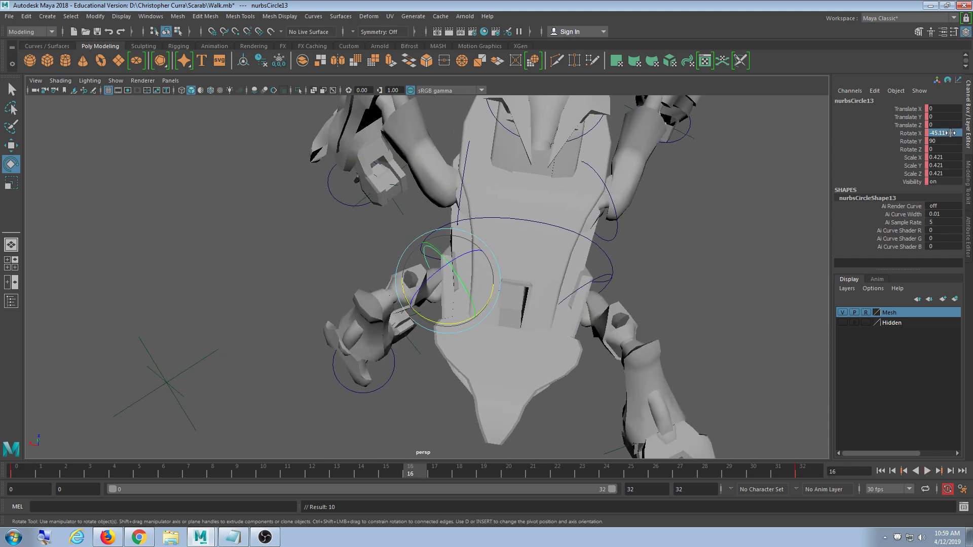
Set Rotate X of nurbsCircle13 to -90 at frame 16 and key it.
key(Return)
alt+drag(624, 209, 640, 200)
key(ctrl+z)
alt+drag(580, 277, 574, 281)
drag(491, 300, 462, 314)
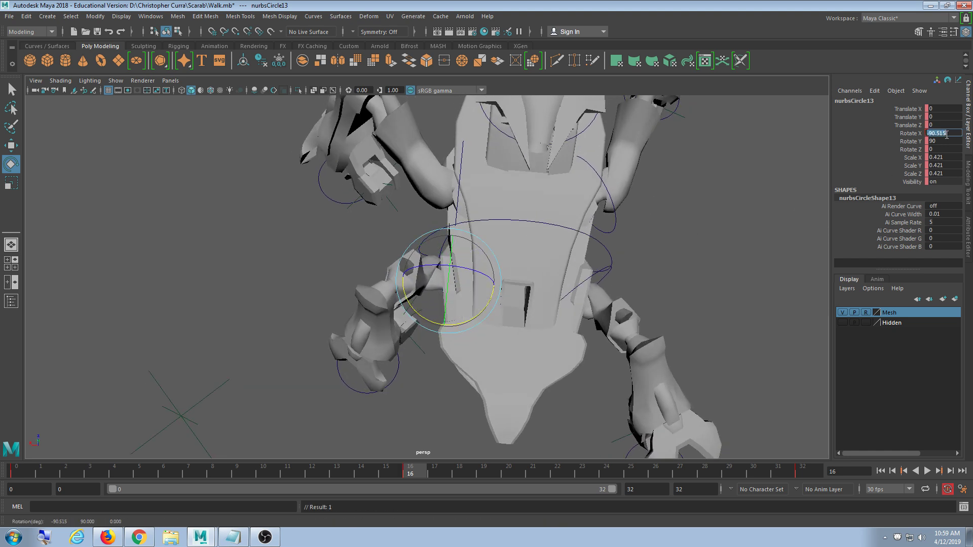
key(Return)
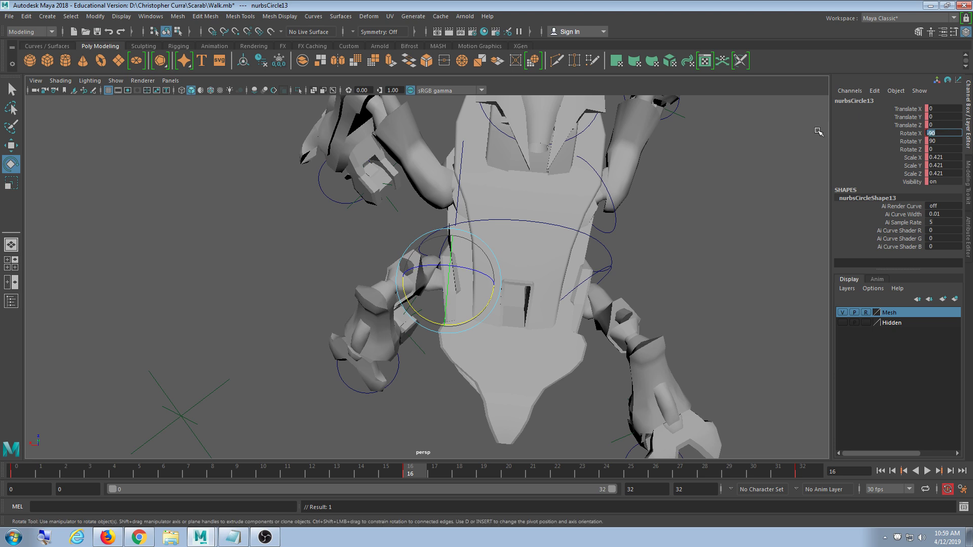
Play and scrub the walk cycle between frames 0 and 16 to examine the leg swings from above.
key(alt+v)
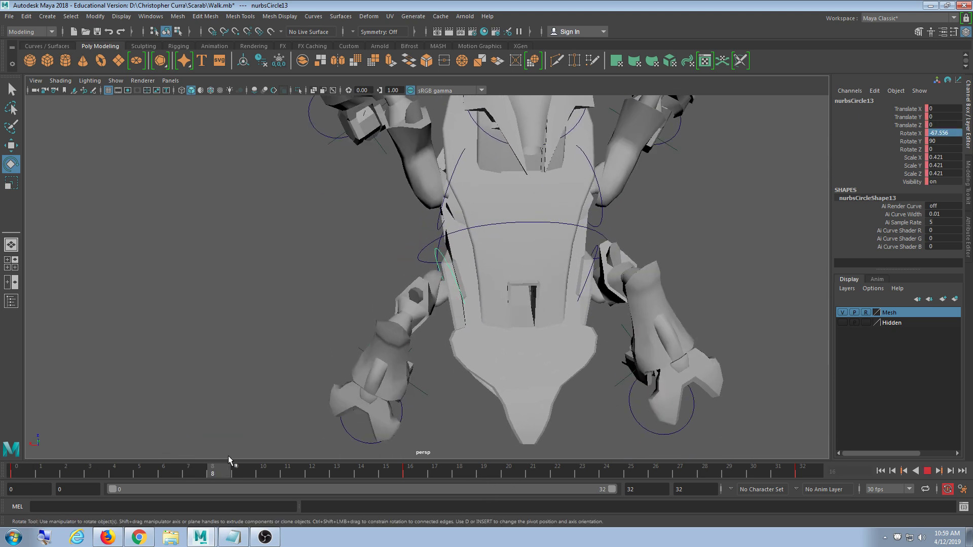
key(alt+v)
alt+drag(770, 406, 585, 344)
key(alt+v)
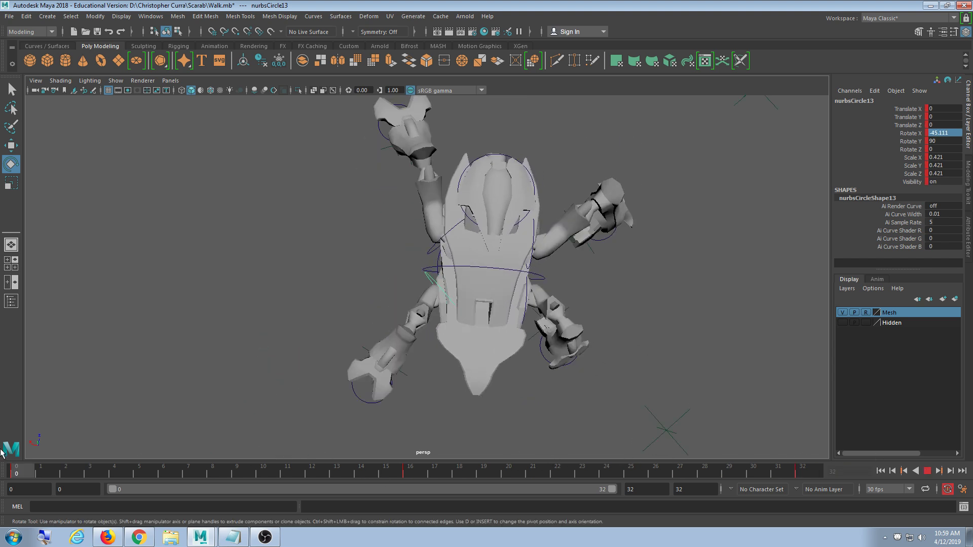
click(417, 471)
alt+drag(683, 355, 637, 353)
drag(411, 470, 0, 467)
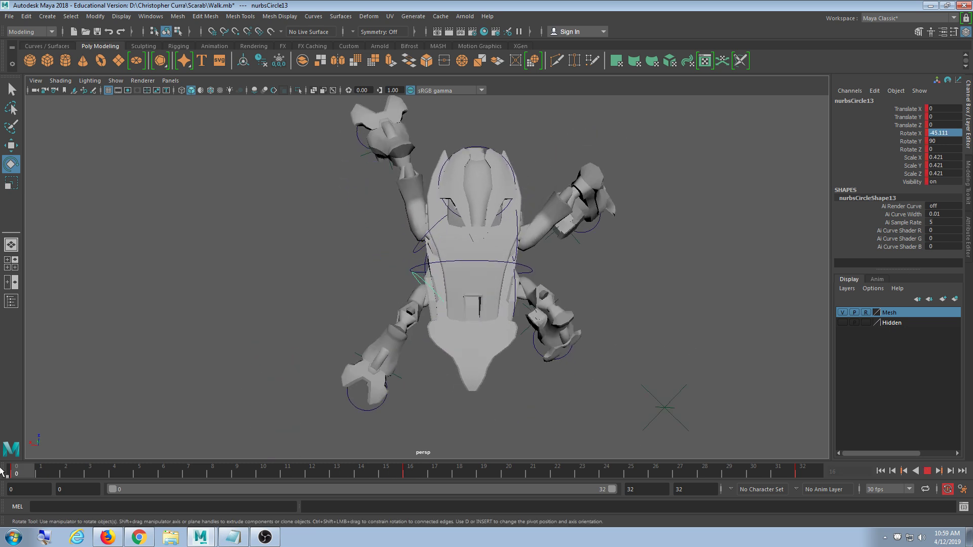
Select nurbsCircle15 and compare the leg poses at frames 0 and 16 from several angles.
click(520, 261)
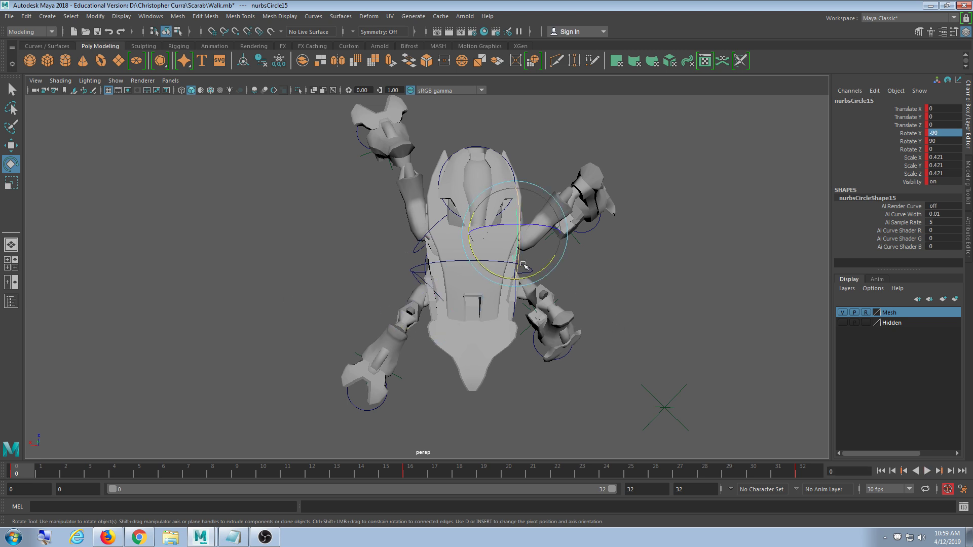
alt+drag(637, 299, 557, 294)
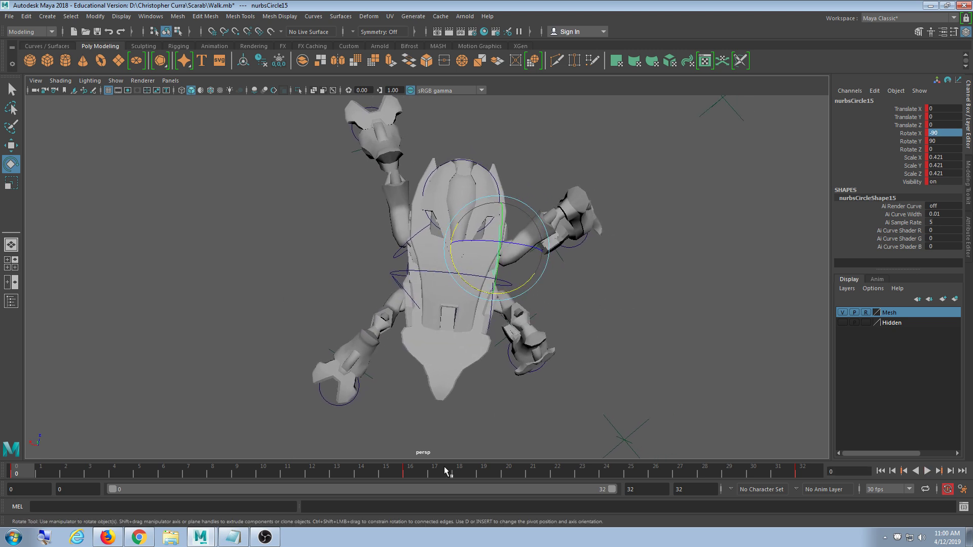
key(alt+v)
drag(66, 478, 1, 484)
alt+drag(533, 333, 582, 304)
alt+drag(547, 337, 578, 362)
click(415, 473)
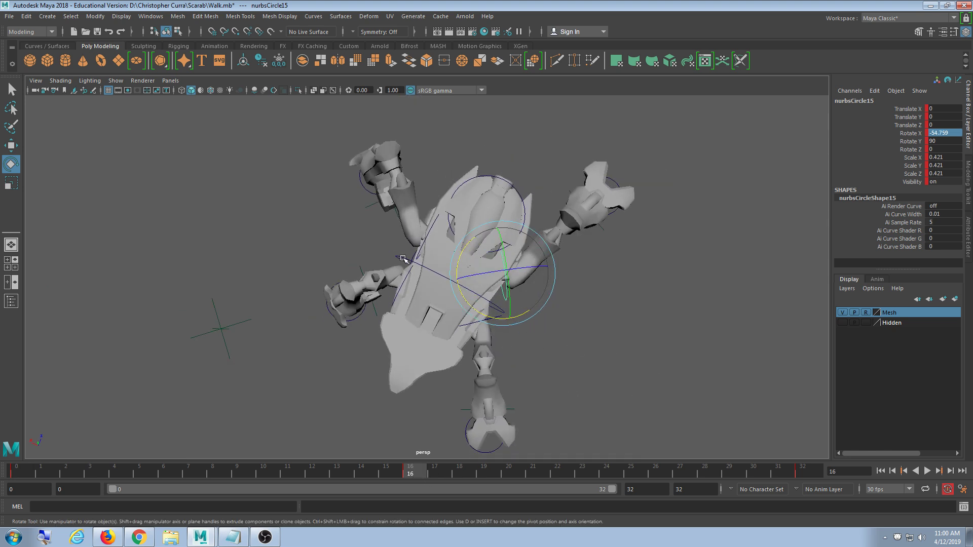
Play the walk cycle repeatedly and examine the leg swings from above, the side and close up.
alt+drag(636, 376, 686, 397)
click(926, 471)
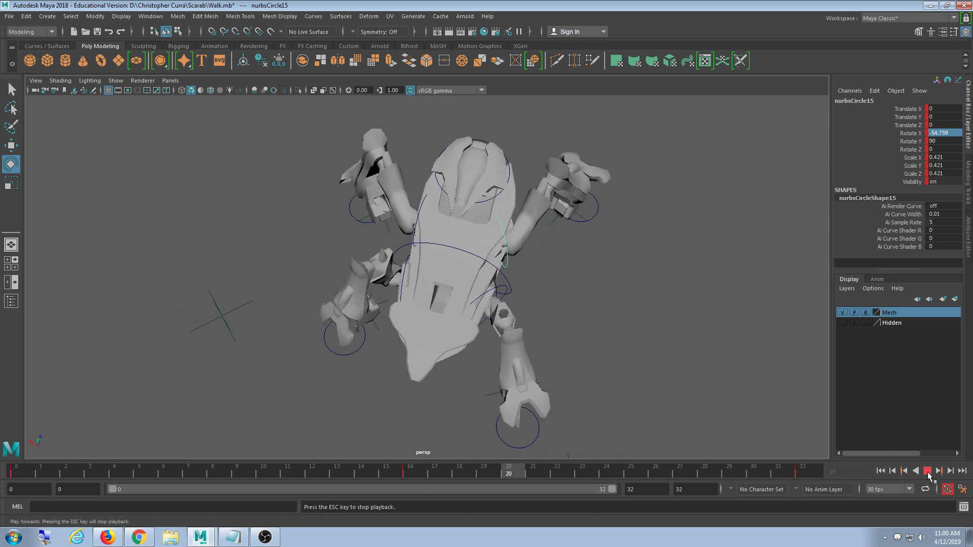
click(927, 470)
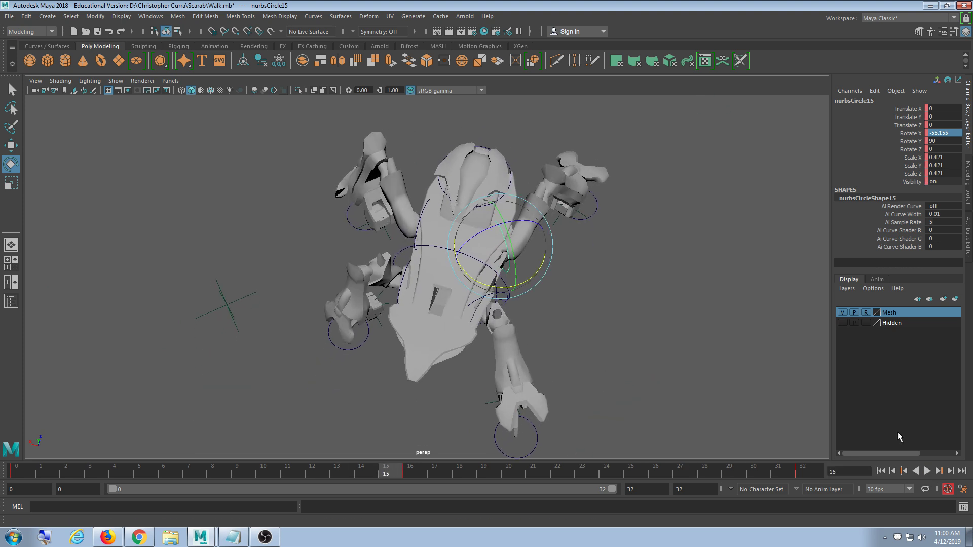
click(926, 470)
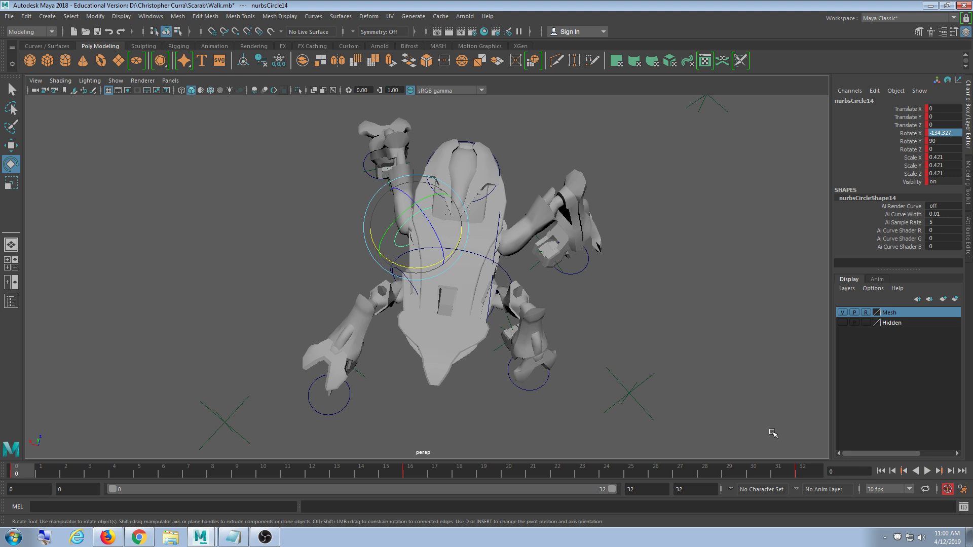
click(927, 471)
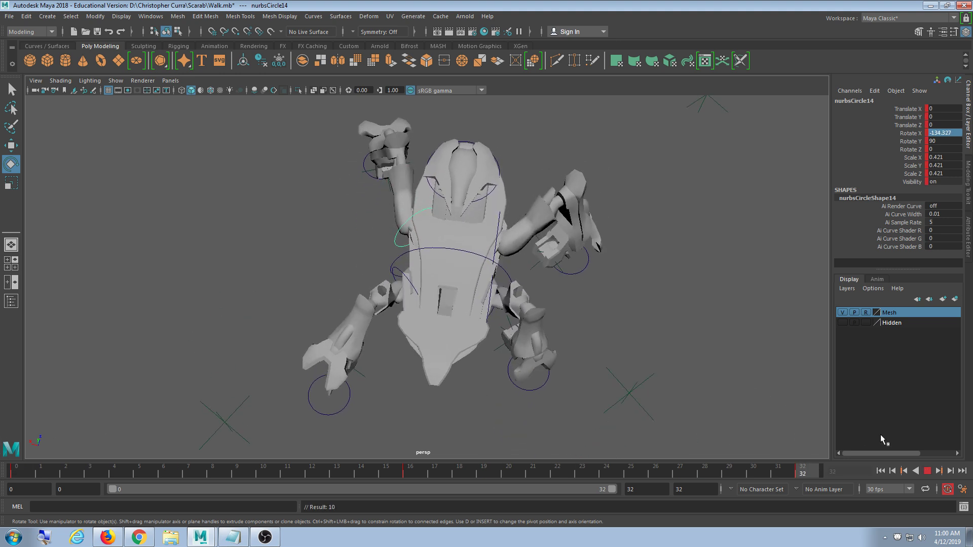
click(926, 471)
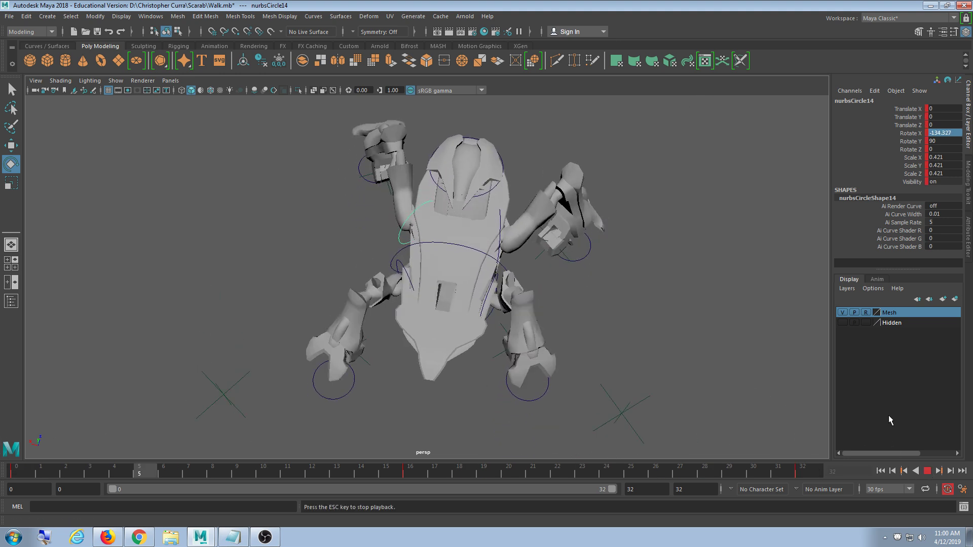
alt+drag(679, 334, 482, 343)
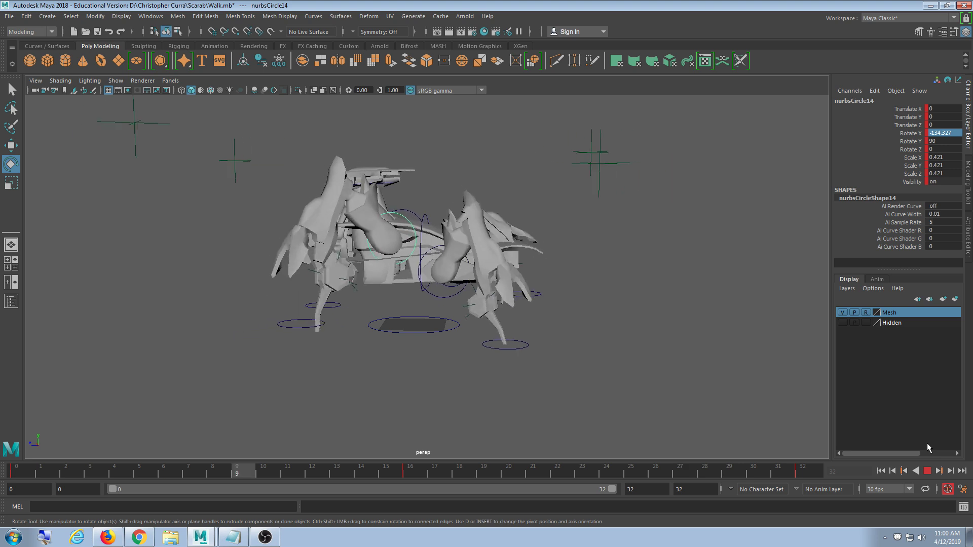
scroll(451, 373, up, 5)
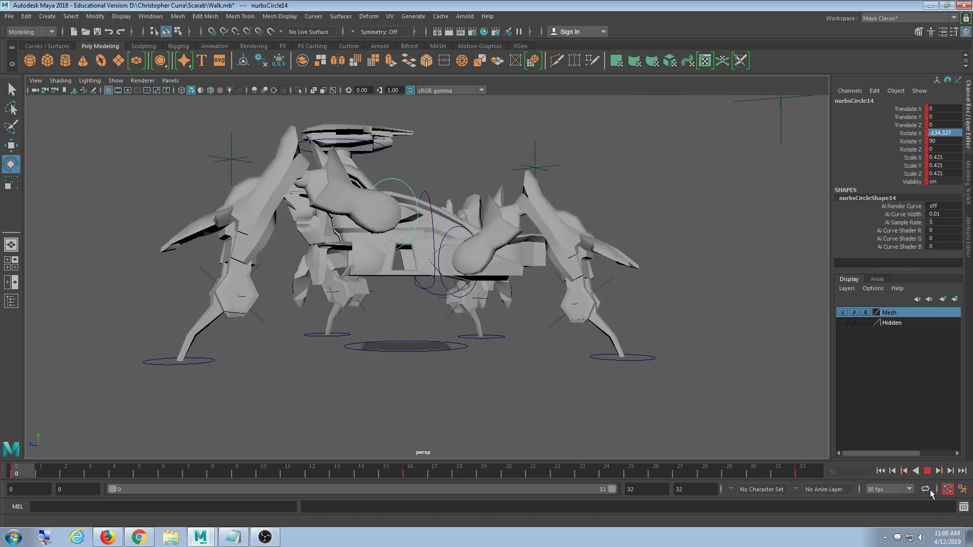
Stop playback and select foot controls nurbsCircle6 and nurbsCircle5 together with their locators locator4 and locator2.
click(927, 472)
alt+drag(632, 393, 649, 406)
scroll(630, 392, down, 3)
click(513, 352)
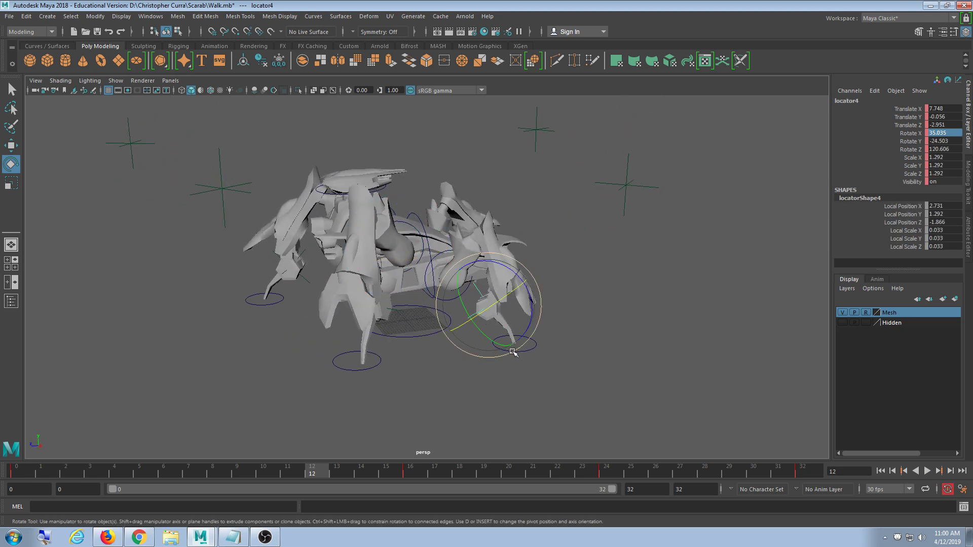
drag(536, 353, 316, 313)
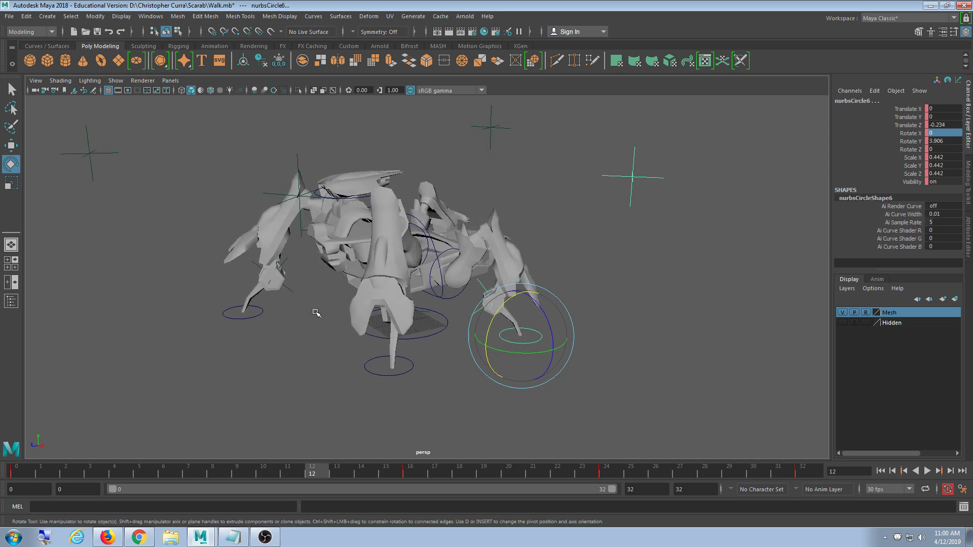
click(257, 314)
key(t)
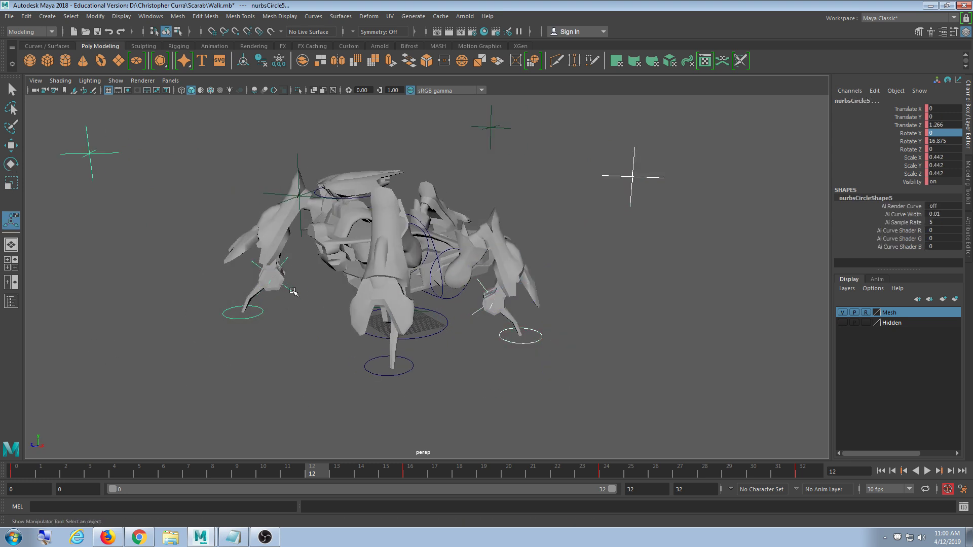
shift+click(292, 291)
alt+drag(500, 337, 347, 419)
Shift all keys of the selected leg controls two frames later in the Graph Editor and play the cycle.
click(151, 17)
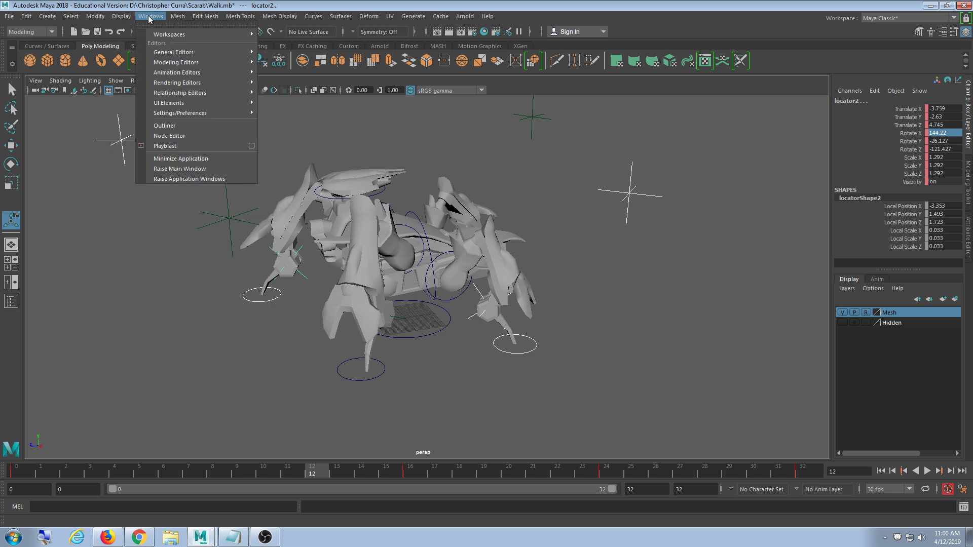
mouse_move(203, 73)
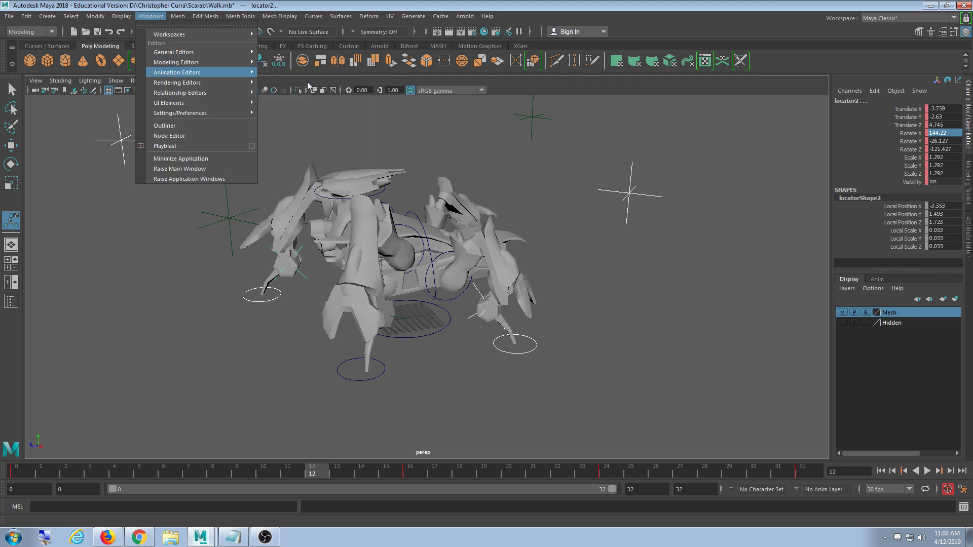
click(287, 81)
alt+drag(304, 198, 220, 262)
scroll(659, 265, down, 3)
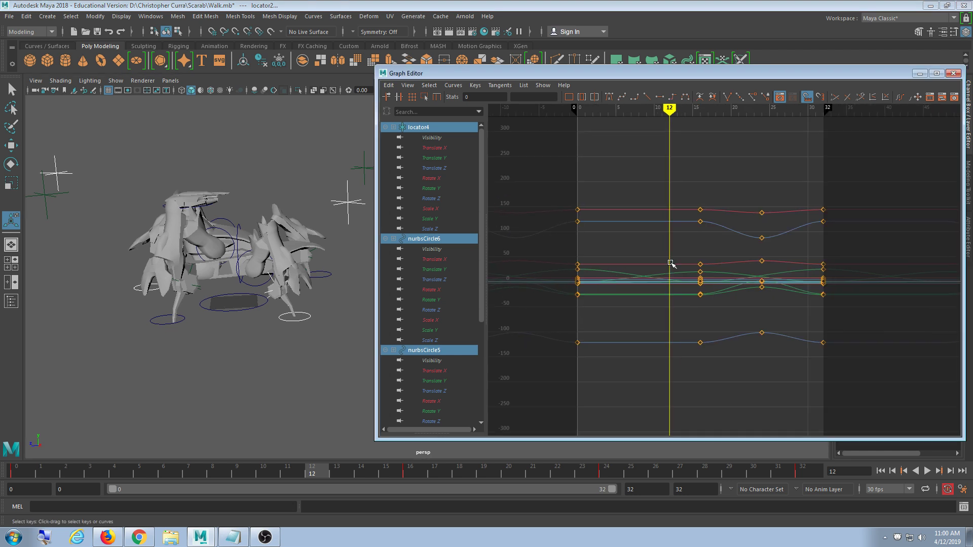
drag(555, 247, 839, 393)
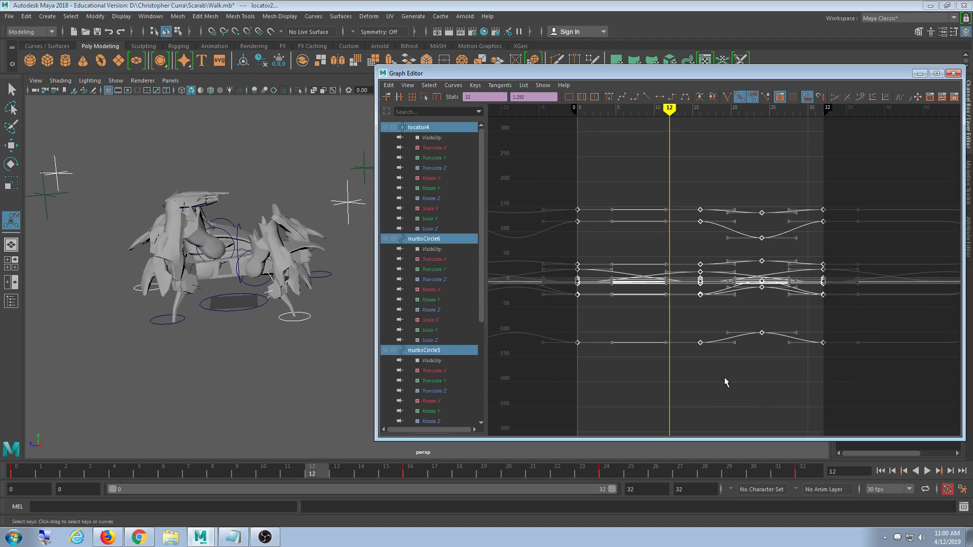
shift+middle_drag(713, 376, 728, 379)
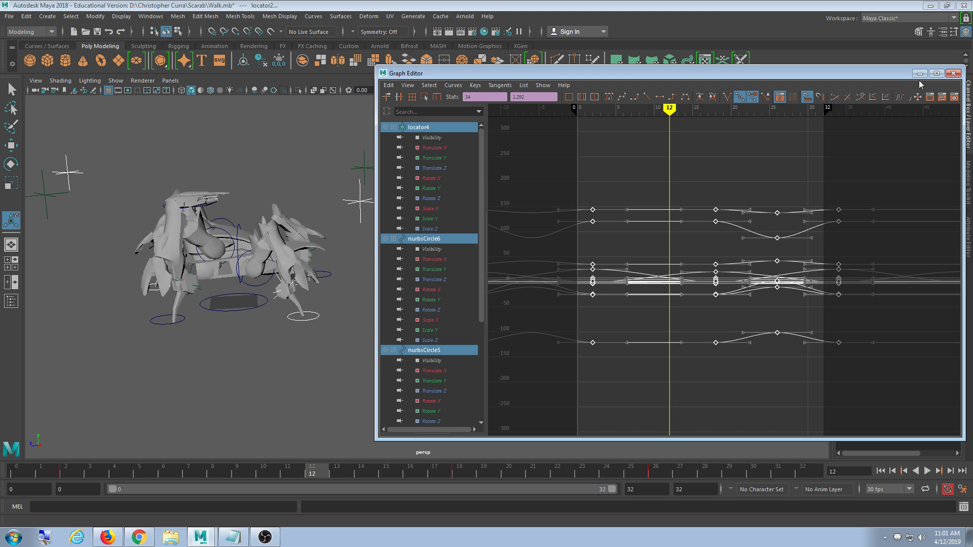
click(928, 471)
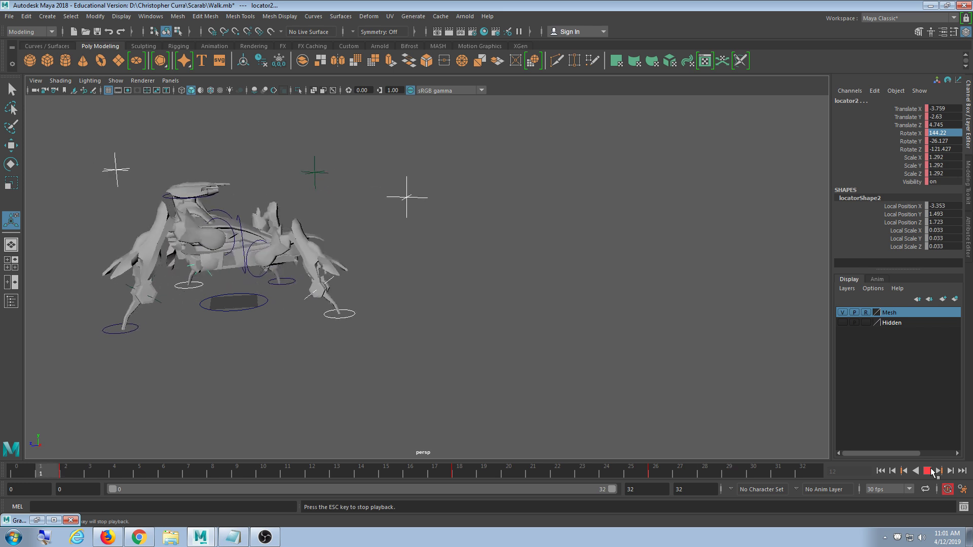
click(928, 471)
Try shifting the selected keys one more frame later in the Graph Editor, and undo that shift.
click(37, 520)
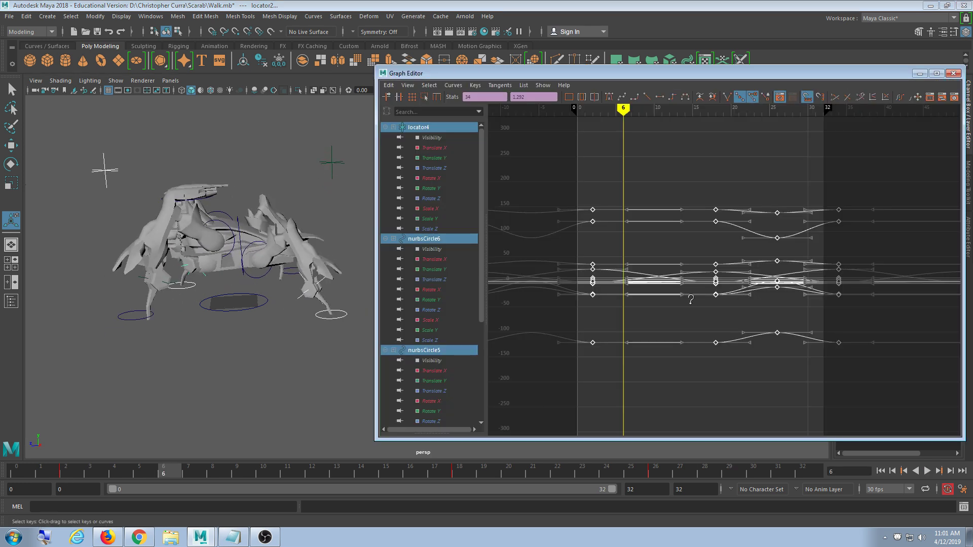
shift+middle_drag(690, 300, 698, 305)
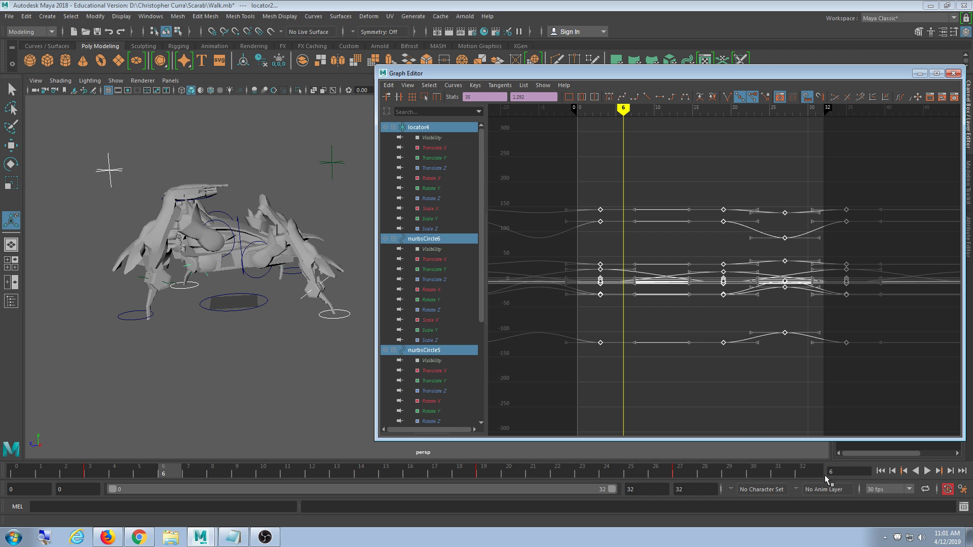
key(ctrl+z)
key(ctrl+z)
key(ctrl+z)
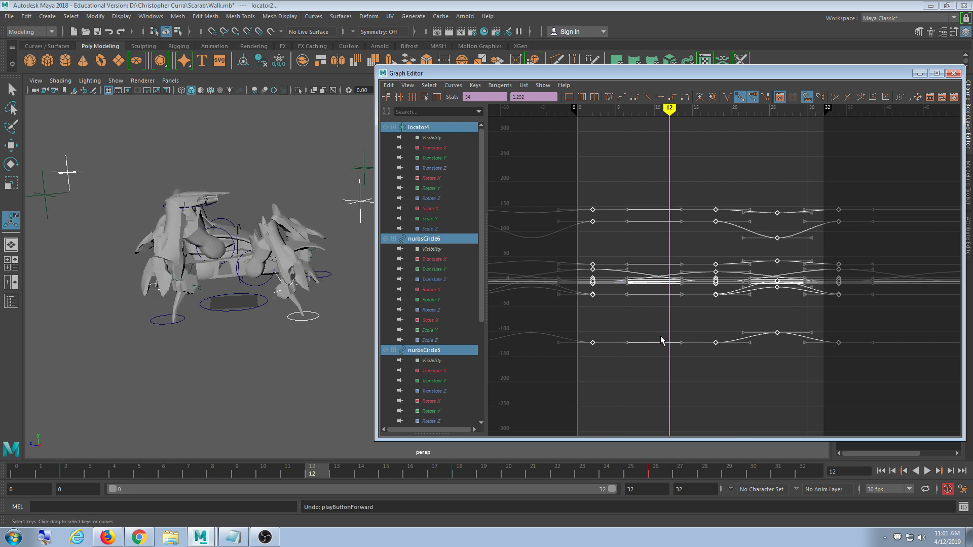
Try shifting the selected keys to frames 4, 20 and 28, and play the walk cycle from different angles.
shift+middle_drag(626, 316, 655, 321)
click(921, 74)
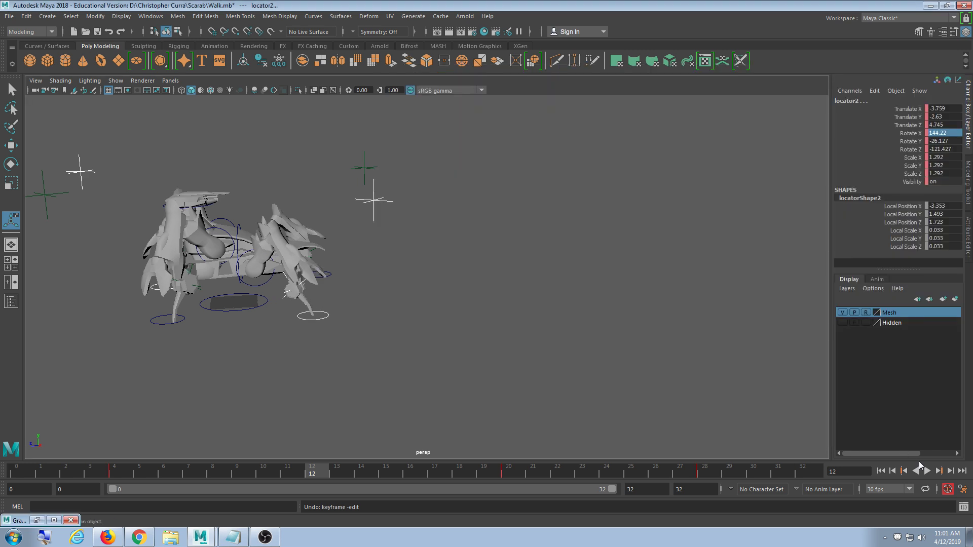
click(927, 471)
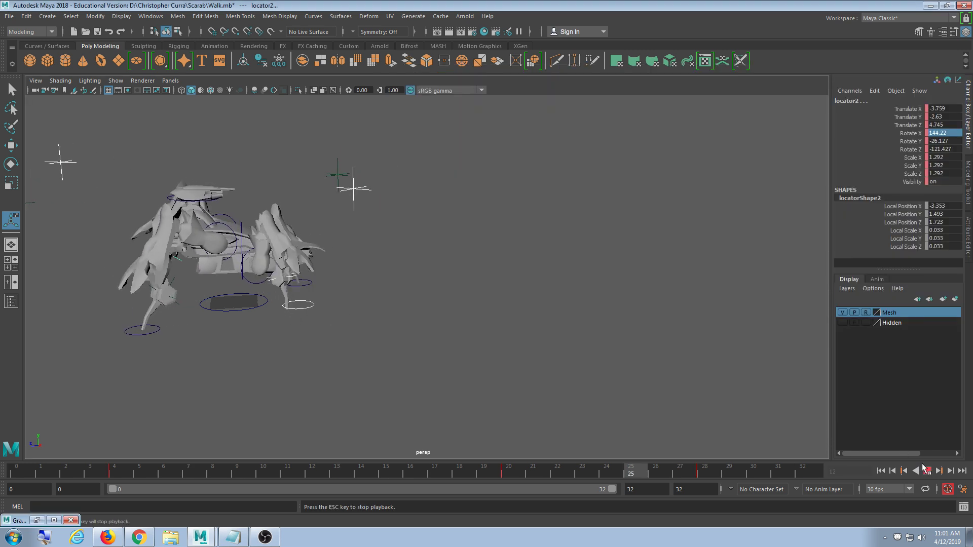
alt+drag(463, 339, 228, 324)
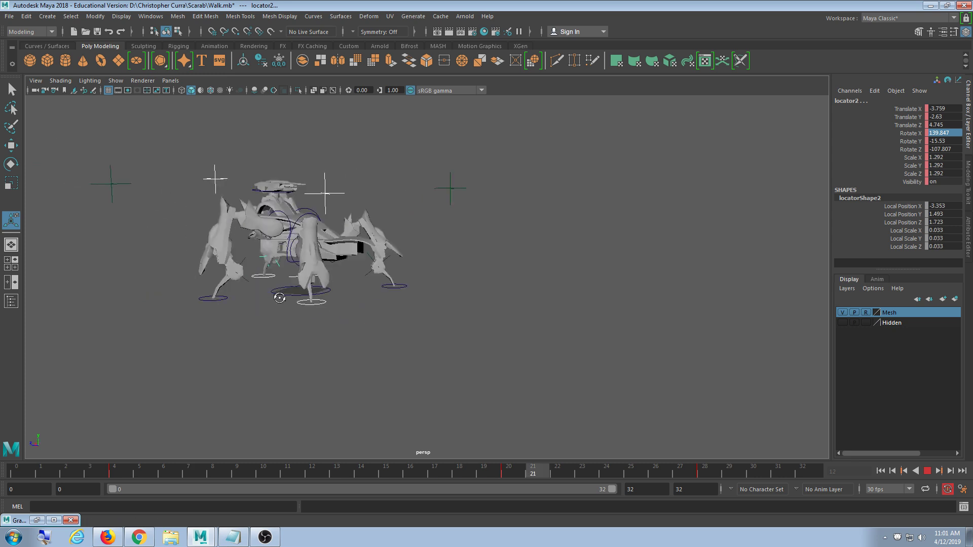
alt+middle_drag(228, 324, 333, 290)
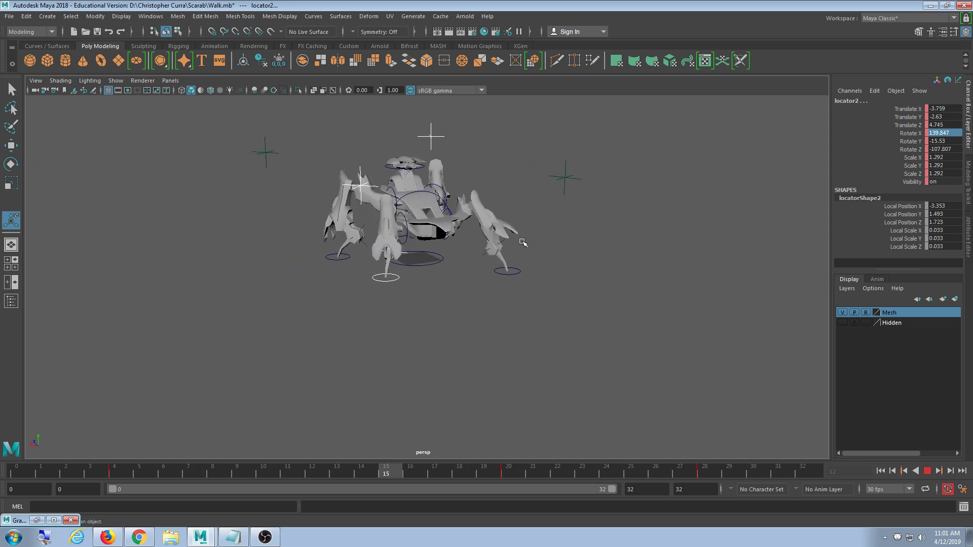
alt+right_drag(522, 242, 495, 304)
Hide all object types in the viewport except polygons so that only the robot mesh is displayed.
click(96, 81)
mouse_move(115, 81)
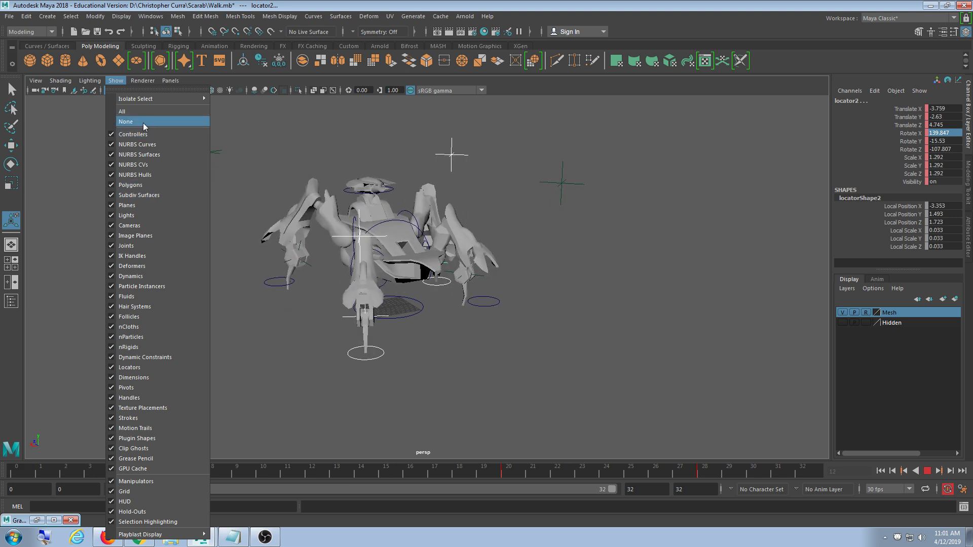
click(143, 122)
click(116, 80)
click(141, 184)
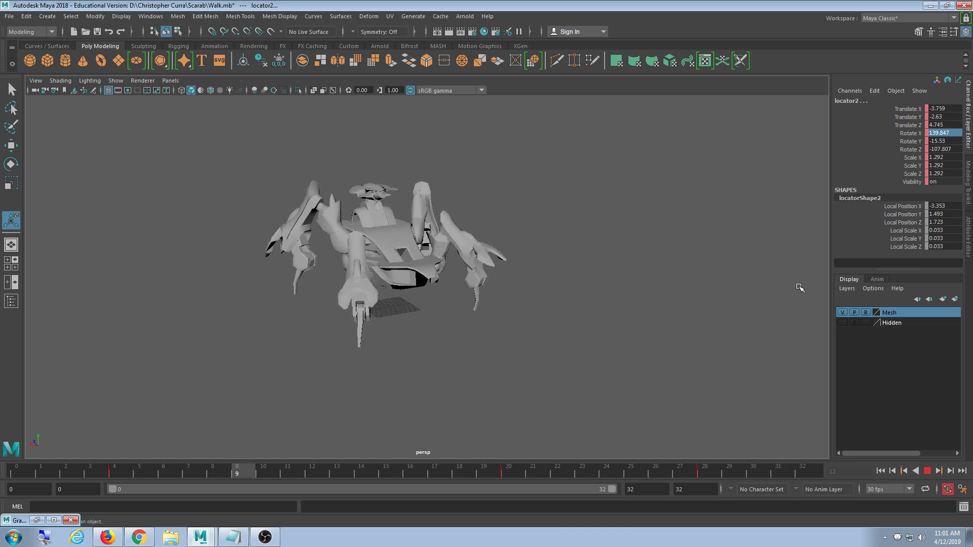
Examine the playing walk cycle from the side and stop playback.
alt+middle_drag(697, 284, 636, 317)
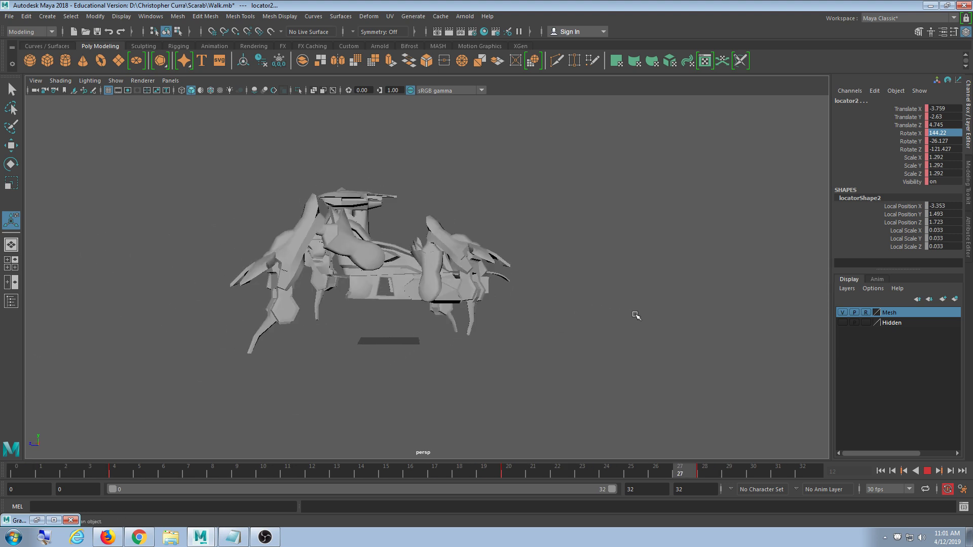
alt+drag(636, 317, 582, 337)
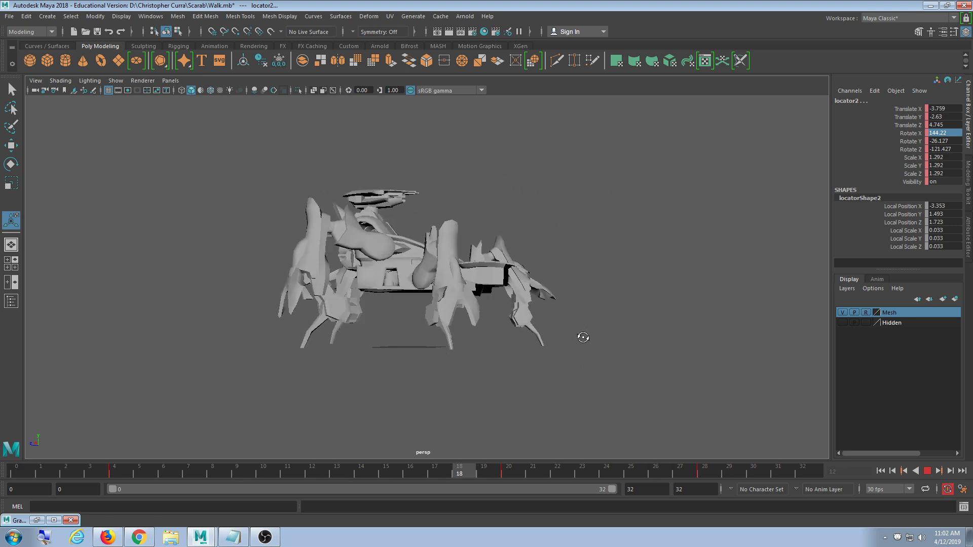
key(Escape)
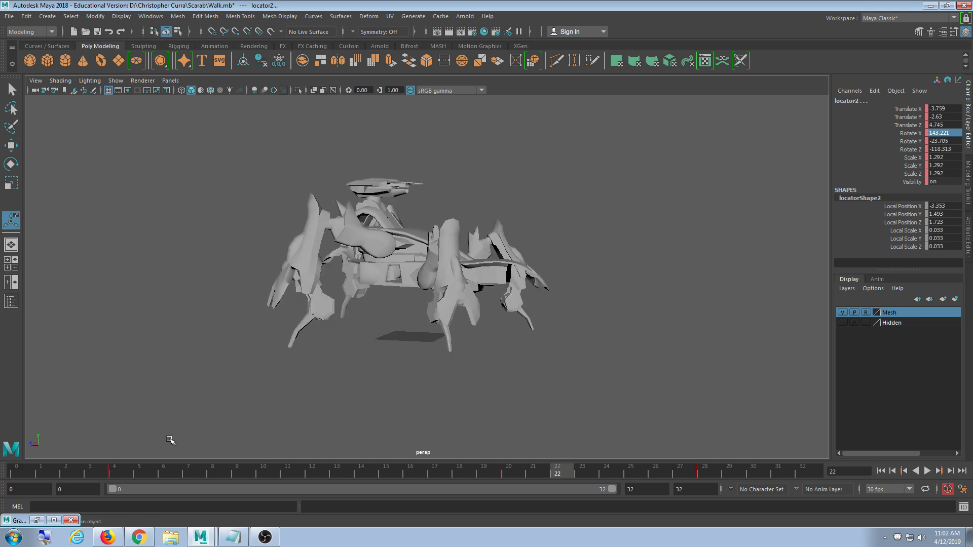
Shift the selected leg keys back to frames 2, 18 and 26 and play the cycle from several angles.
click(21, 523)
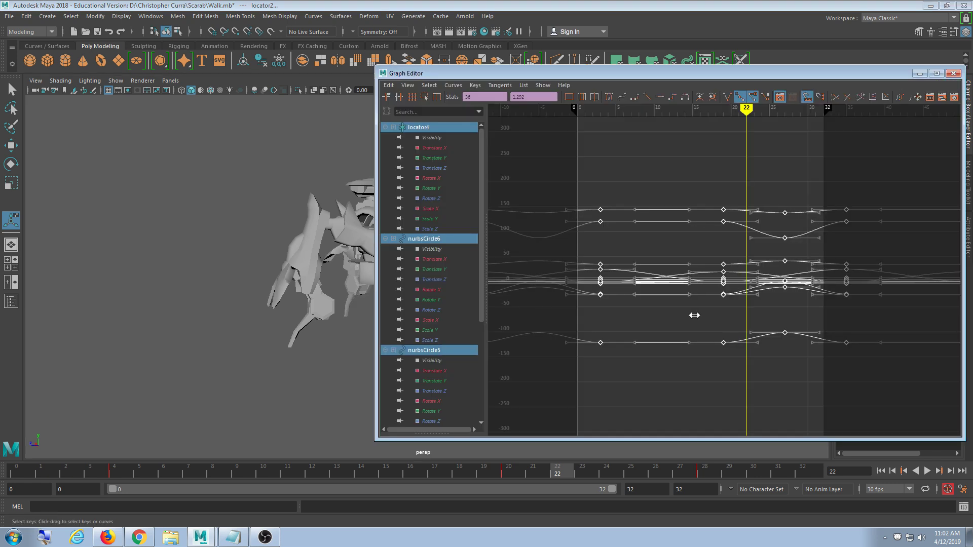
click(920, 73)
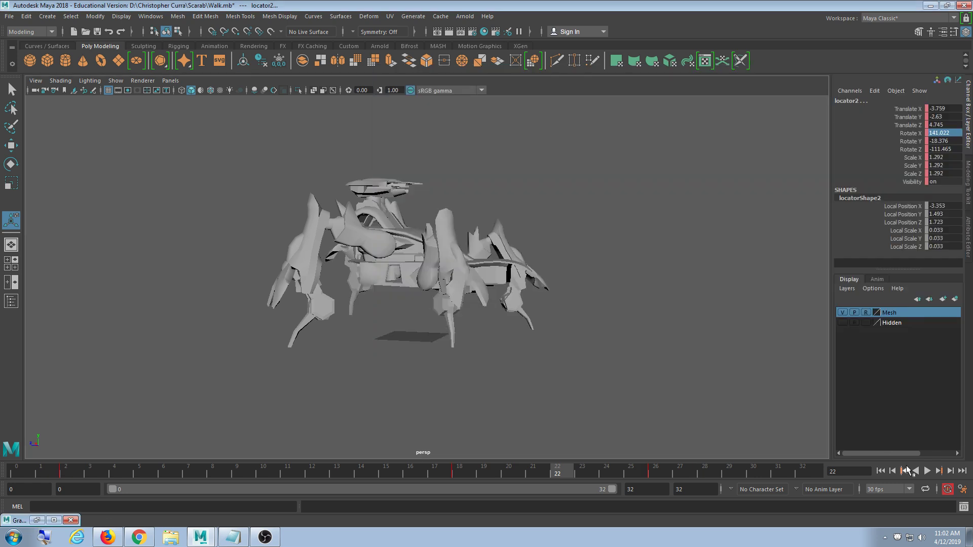
click(926, 471)
alt+drag(647, 354, 618, 353)
alt+right_drag(621, 354, 577, 362)
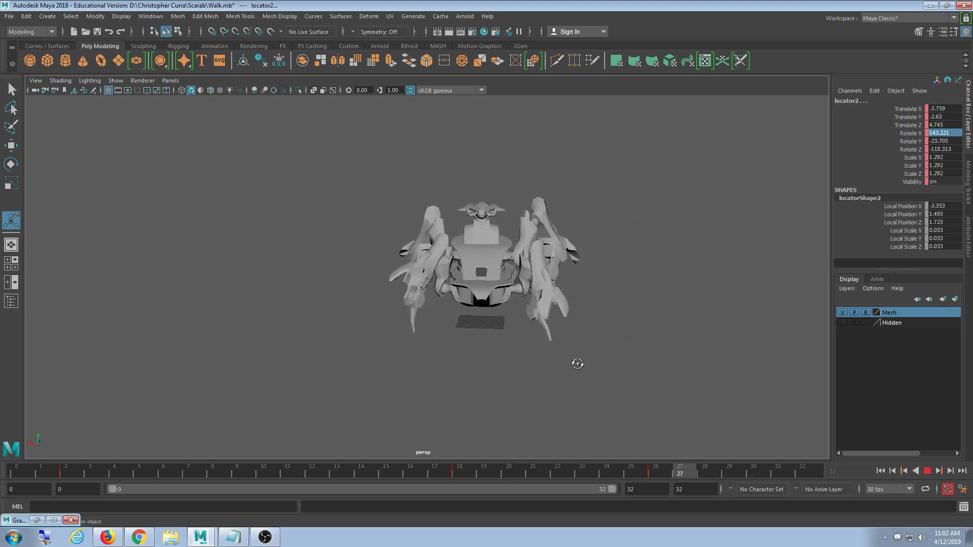
mouse_move(577, 363)
alt+mouse_down()
mouse_move(593, 368)
mouse_move(495, 371)
mouse_move(572, 371)
alt+mouse_up()
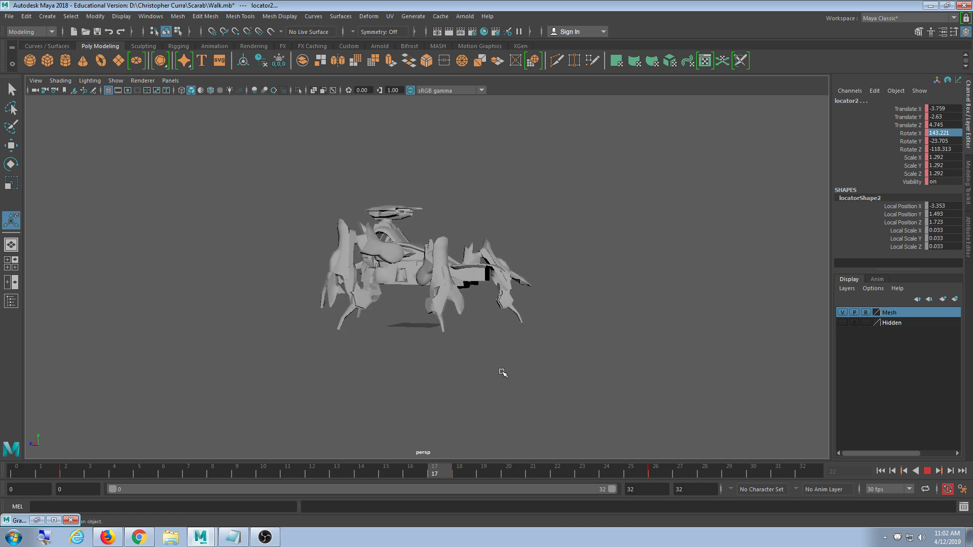
Stop playback and show all object types in the viewport so the rig controls are available.
scroll(500, 371, up, 4)
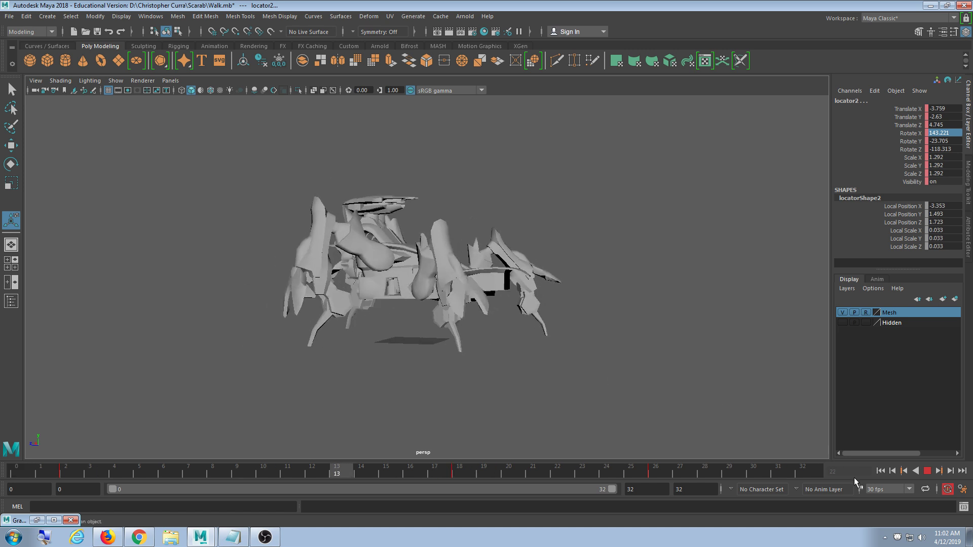
click(926, 471)
scroll(514, 363, up, 3)
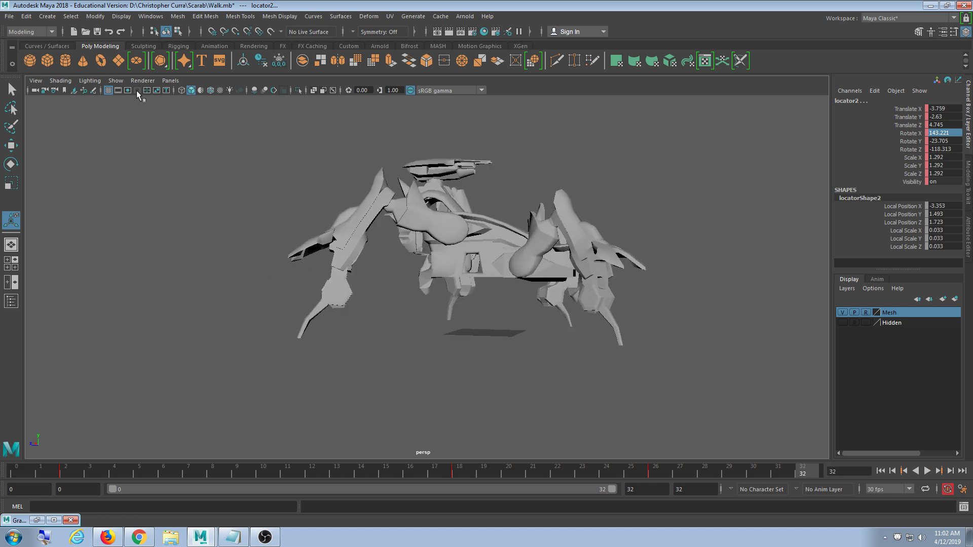
click(116, 80)
click(152, 113)
click(352, 325)
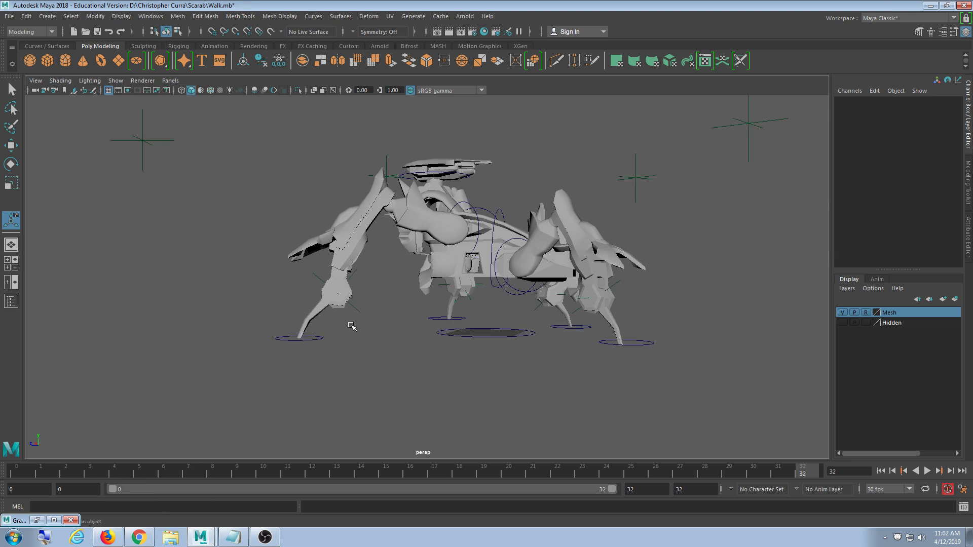
Delete the key at frame 8 on the leg locator locator3.
click(356, 309)
drag(384, 480, 220, 470)
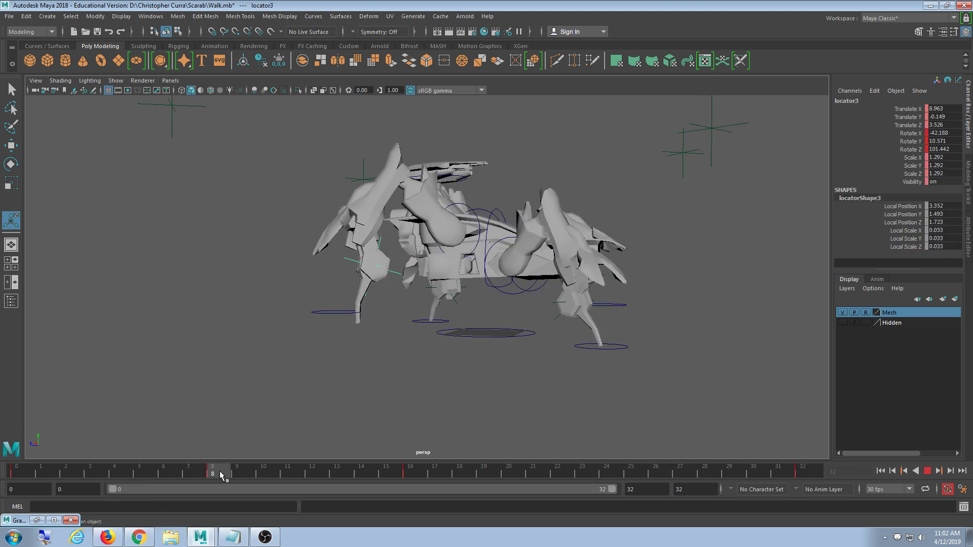
right_click(220, 470)
click(249, 344)
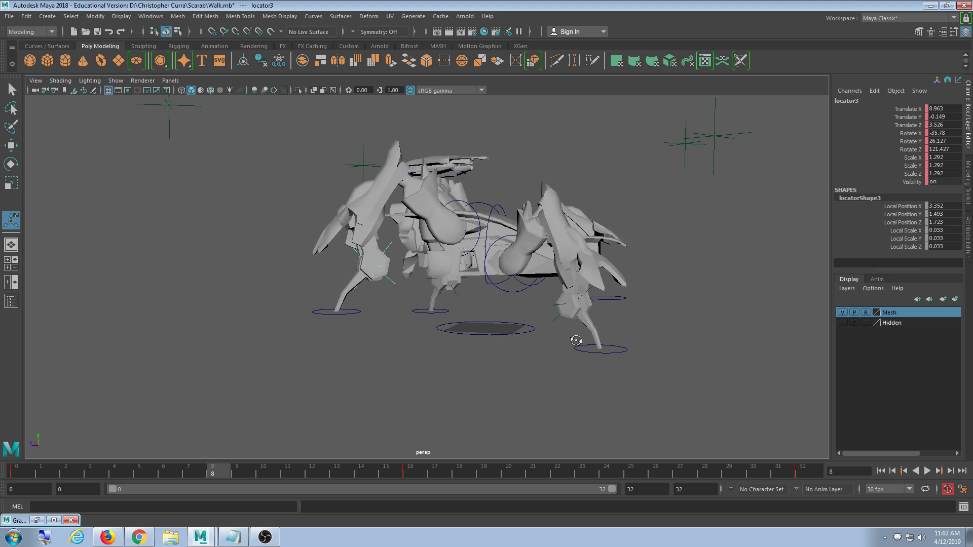
Try deleting the key at frame 26 on the foot control nurbsCircle5.
click(448, 312)
click(655, 471)
right_click(658, 470)
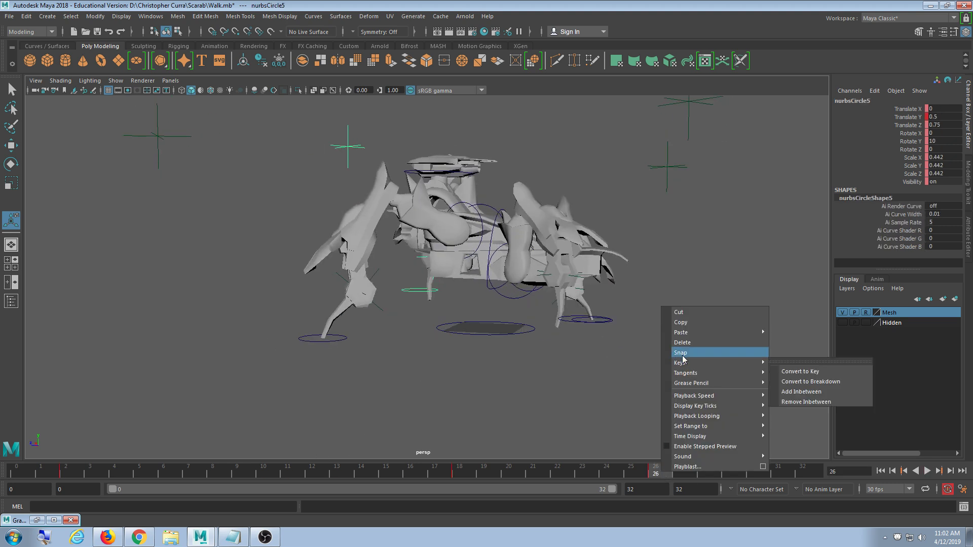
click(682, 344)
Play the walk cycle from several angles and scrub the timeline to examine the foot's movement without its frame 26 key.
alt+drag(714, 369, 436, 458)
click(925, 474)
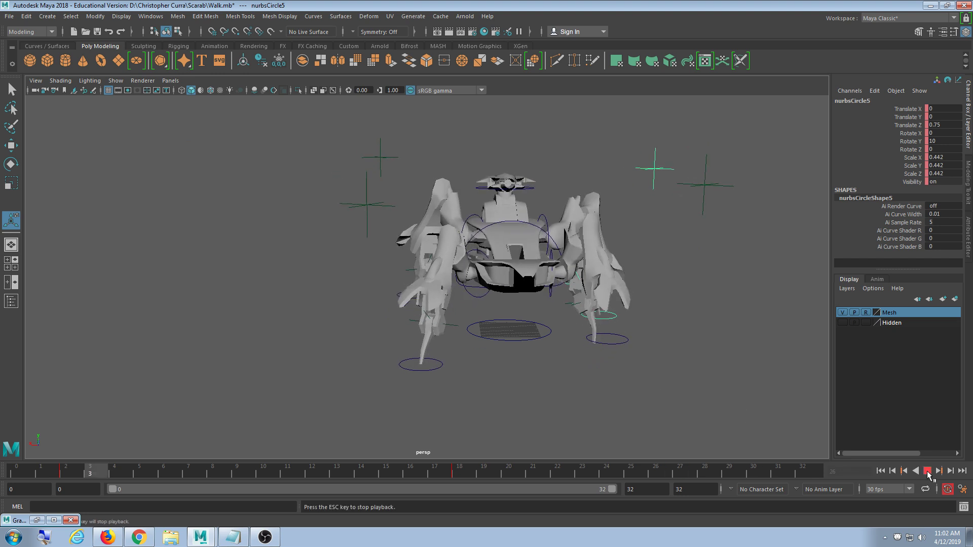
alt+drag(533, 413, 642, 396)
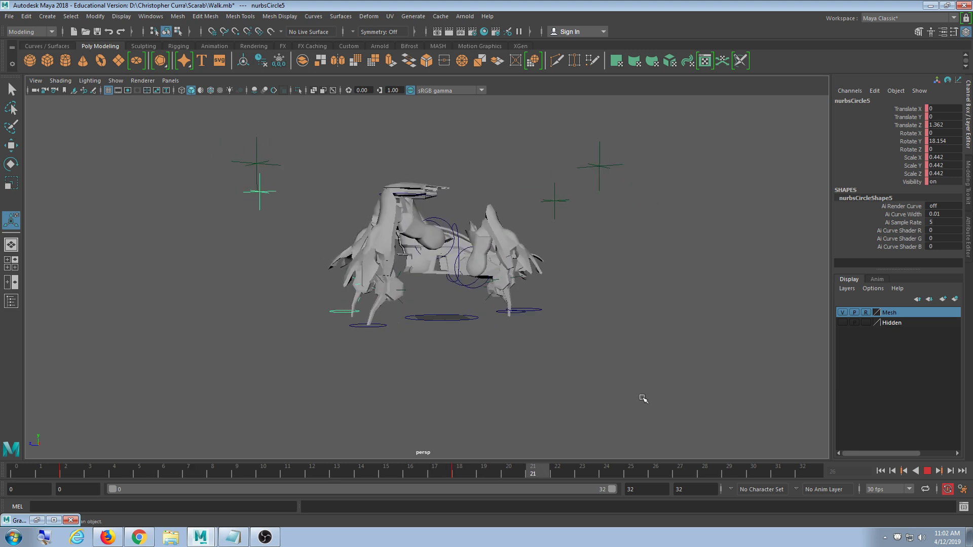
alt+drag(378, 342, 400, 345)
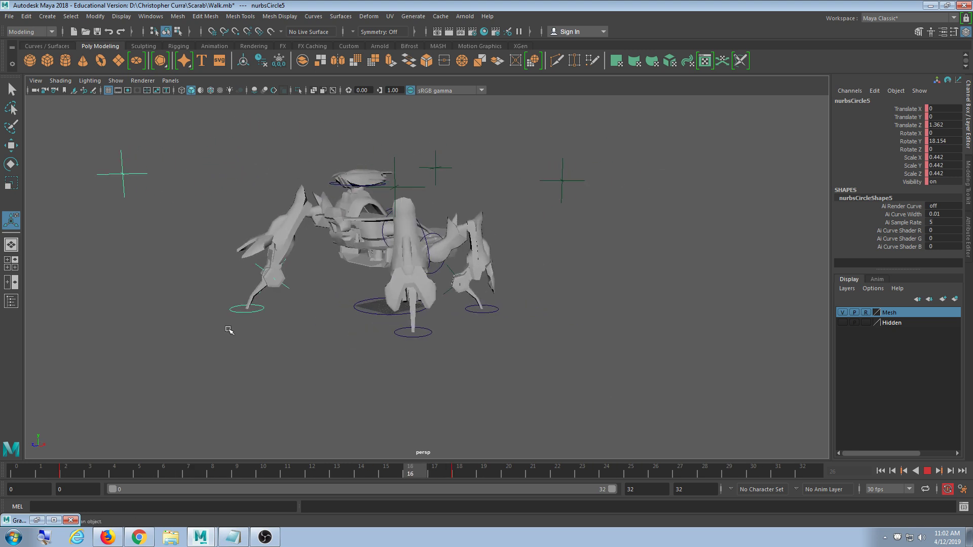
alt+drag(228, 330, 380, 320)
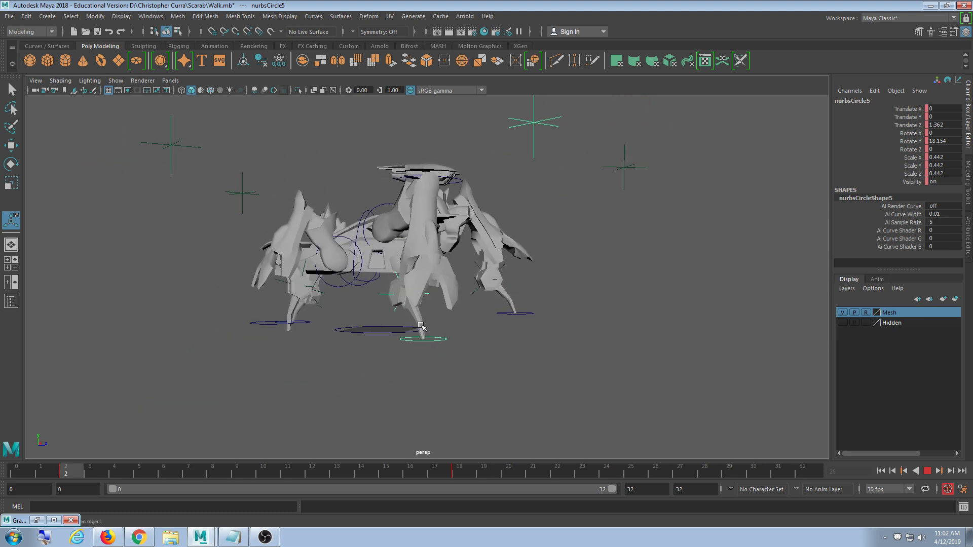
click(452, 334)
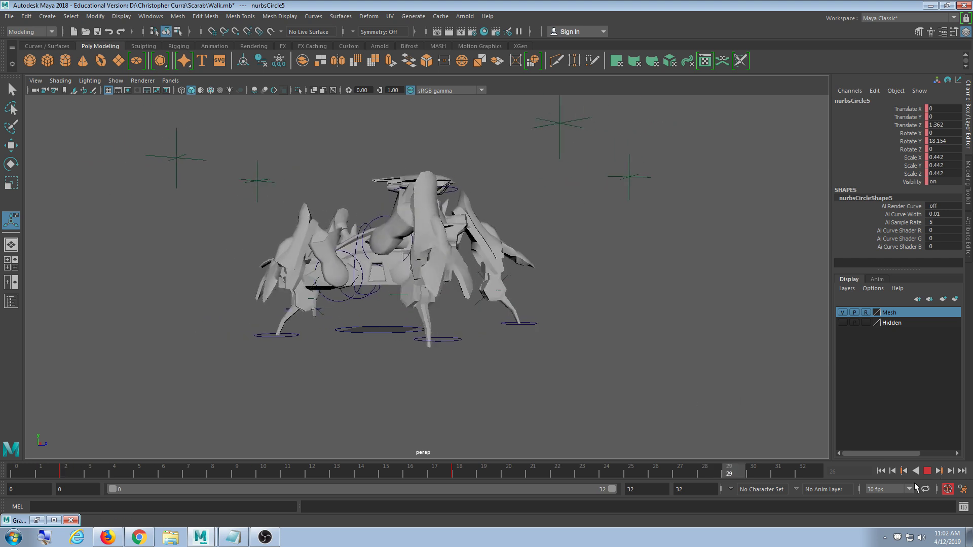
click(927, 471)
click(473, 341)
drag(349, 471, 0, 466)
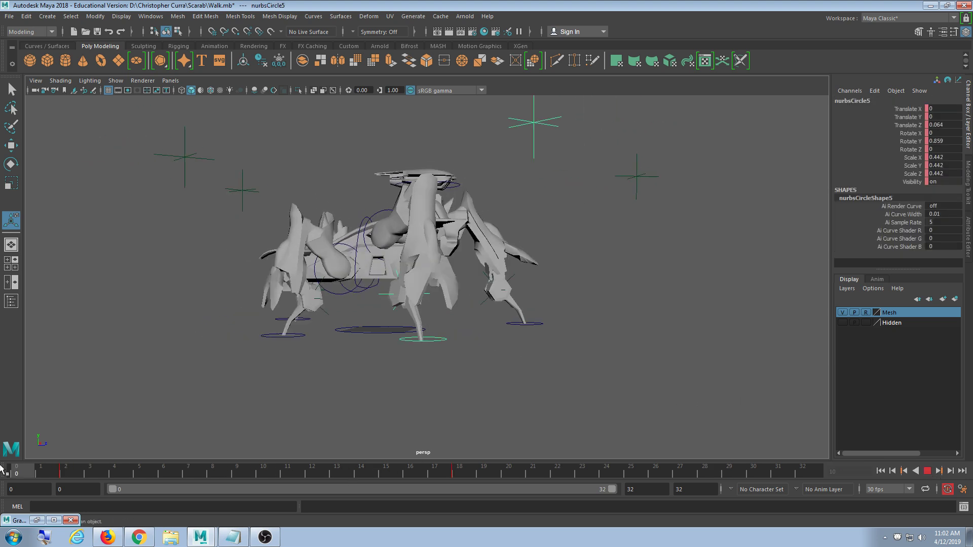
drag(58, 466, 728, 466)
Undo the deletion of the foot control's key at frame 26 and replay the cycle.
key(ctrl+z)
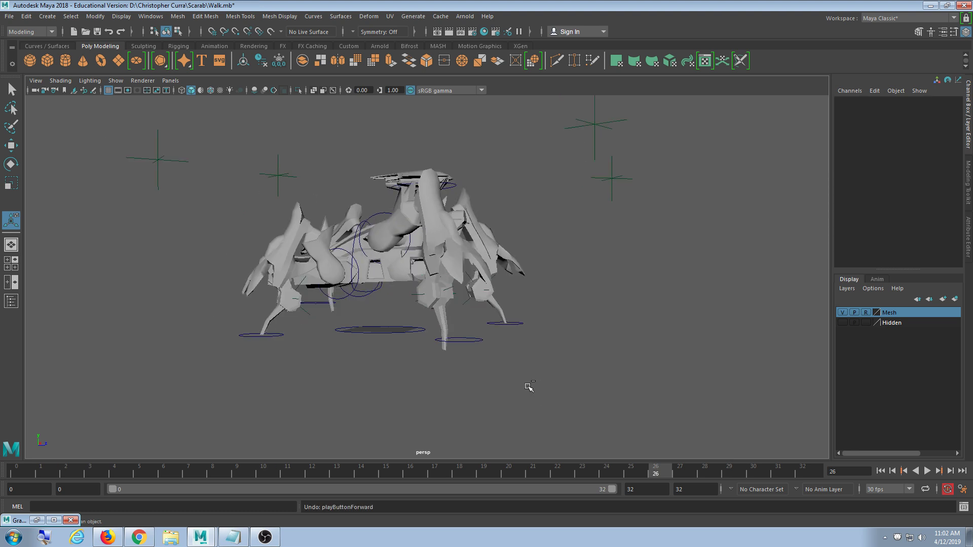
key(ctrl+z)
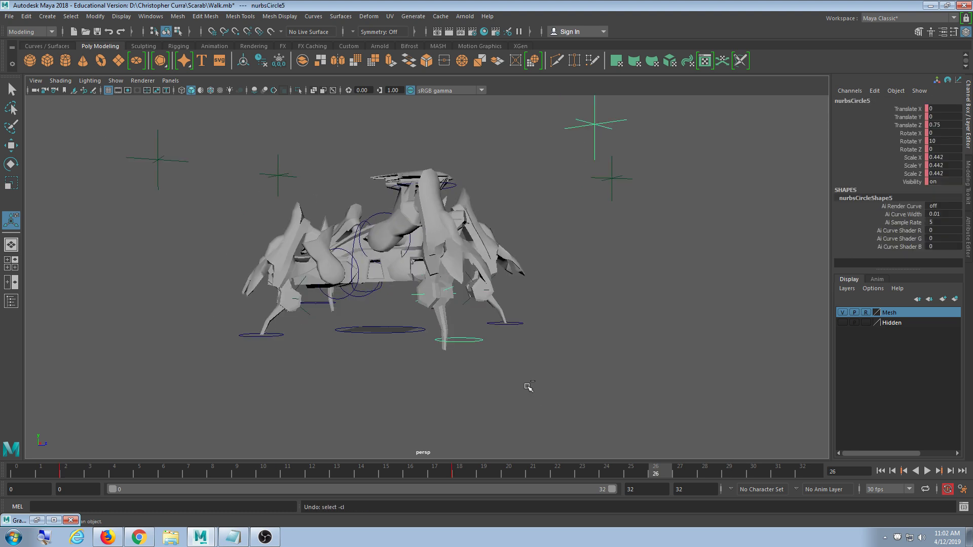
key(ctrl+z)
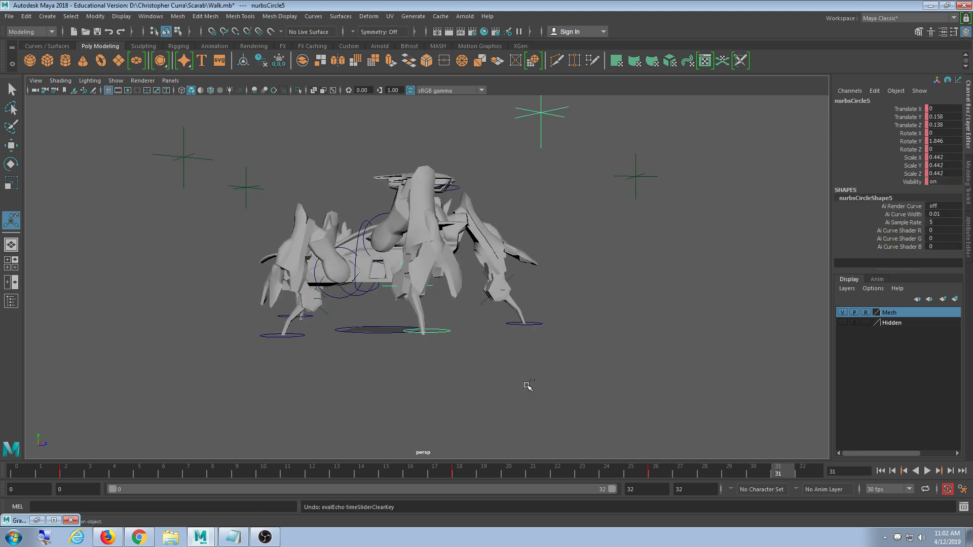
key(alt+v)
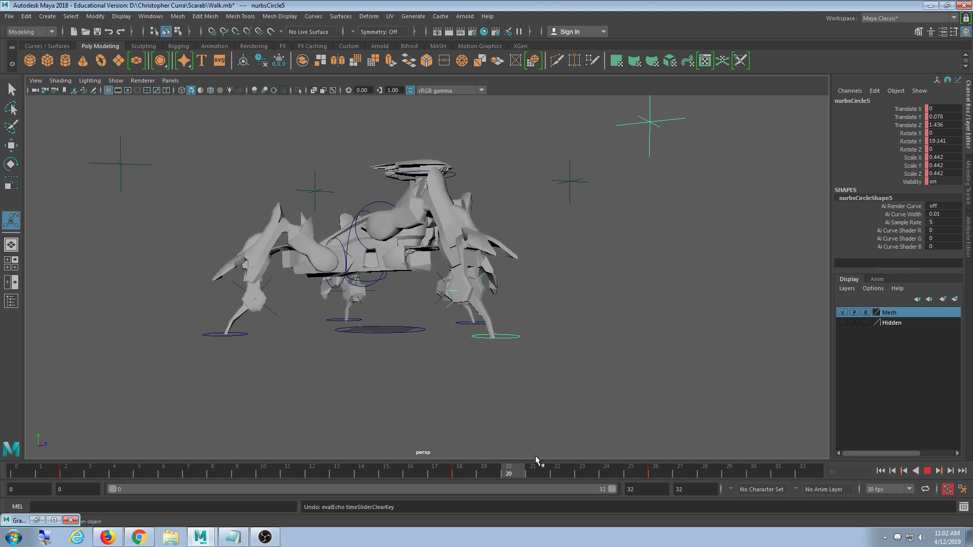
click(453, 389)
Delete the key at frame 26 on the leg locator locator2 and play back the result.
click(383, 293)
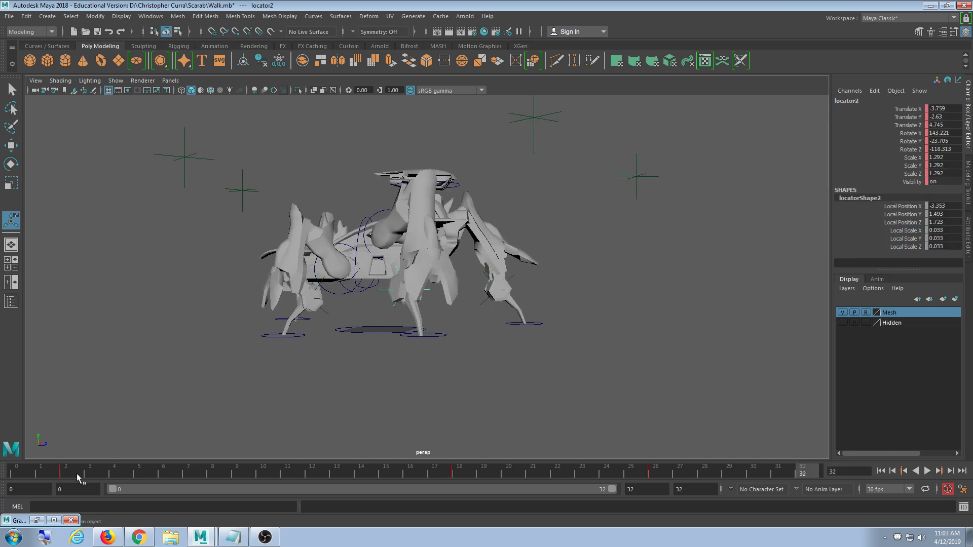
click(654, 480)
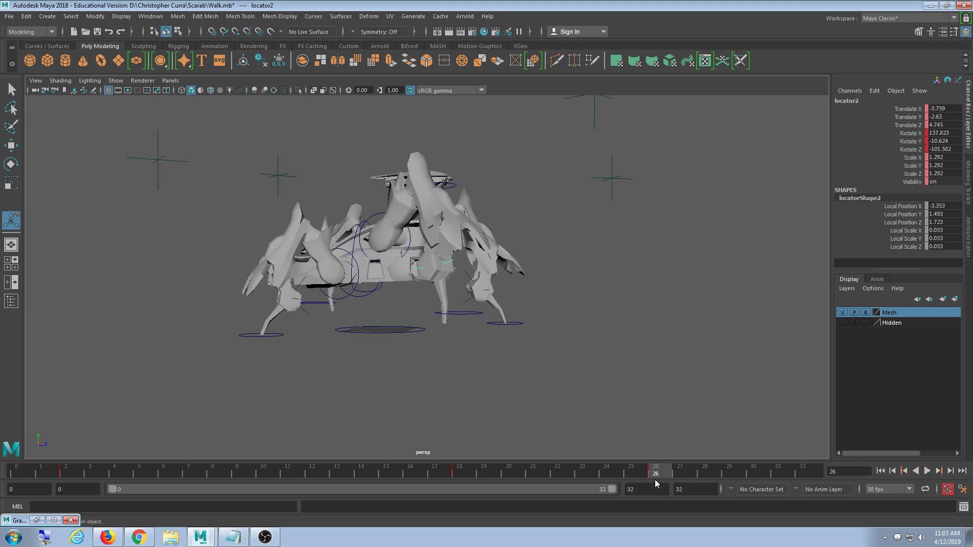
right_click(655, 480)
click(686, 339)
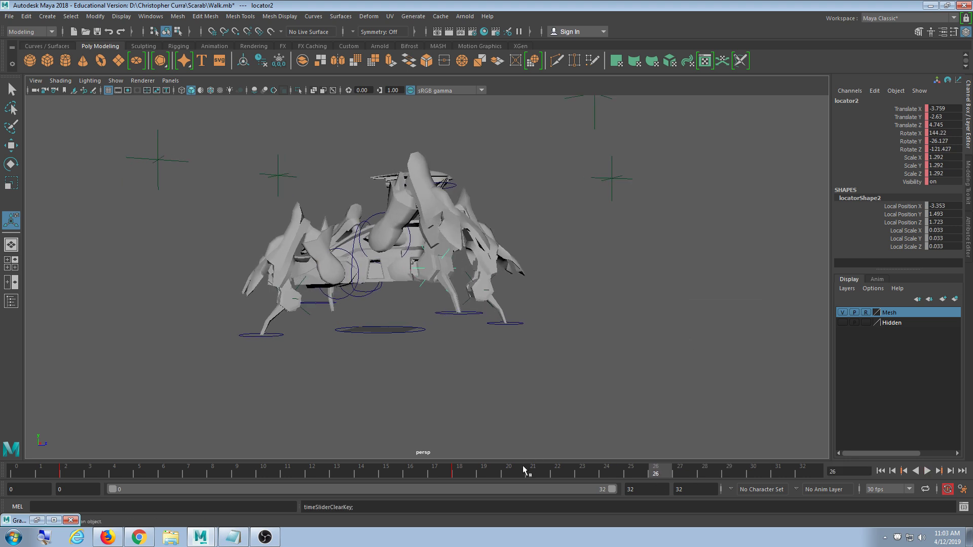
key(alt+v)
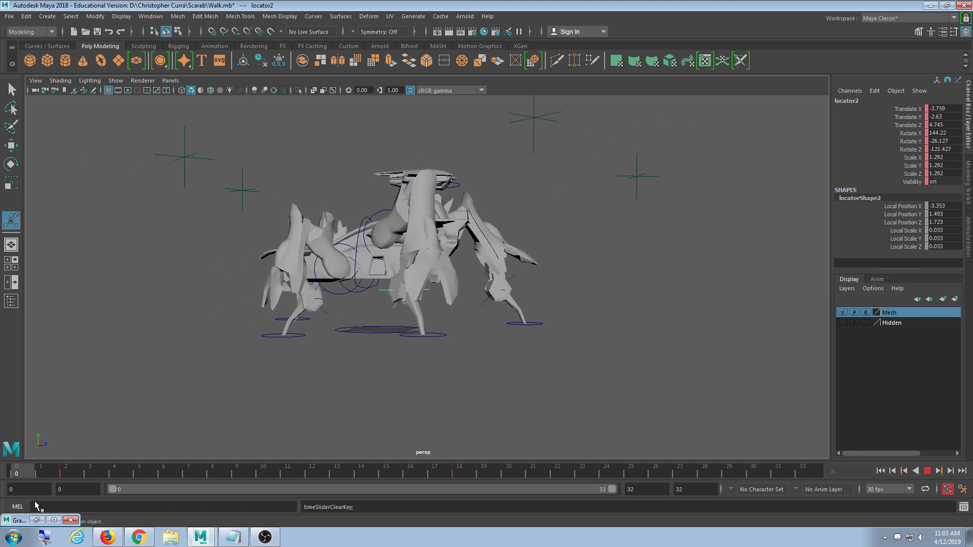
click(289, 474)
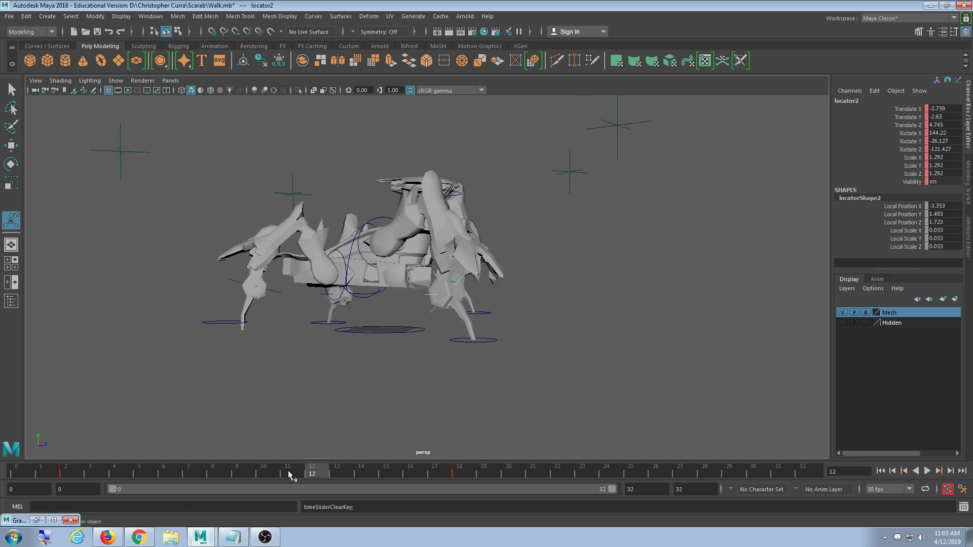
Show only polygons in the viewport and examine the playing walk cycle from the front and side.
mouse_move(436, 399)
alt+mouse_down()
mouse_move(361, 393)
mouse_move(447, 408)
alt+mouse_up()
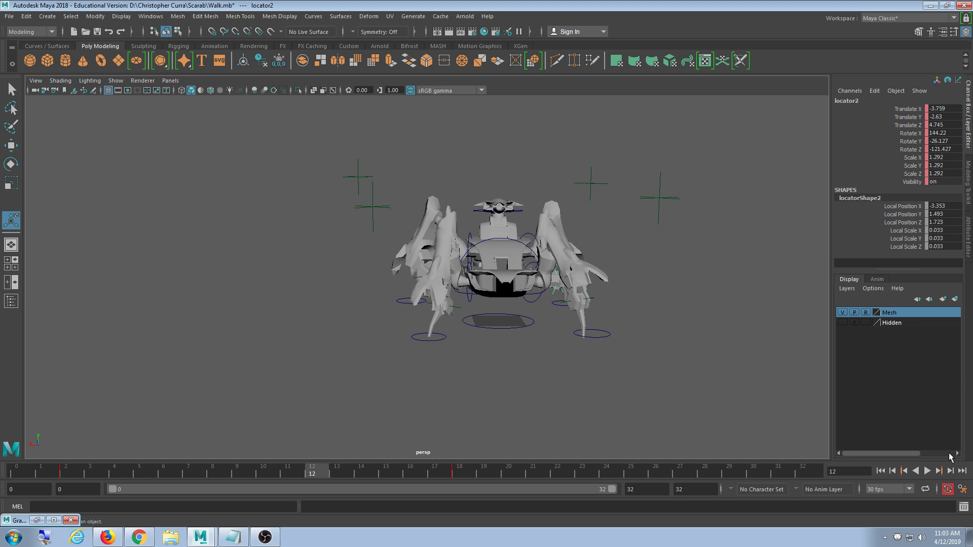
click(926, 471)
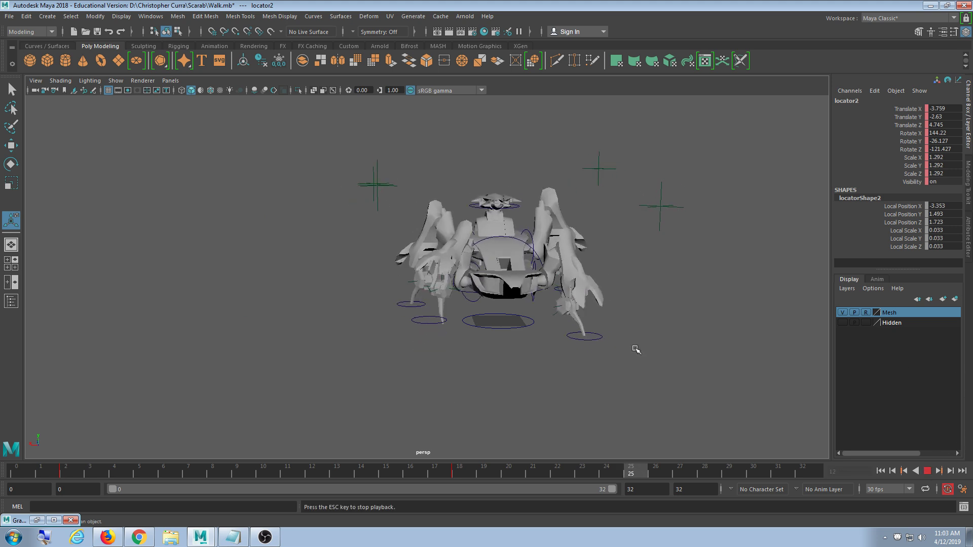
click(114, 81)
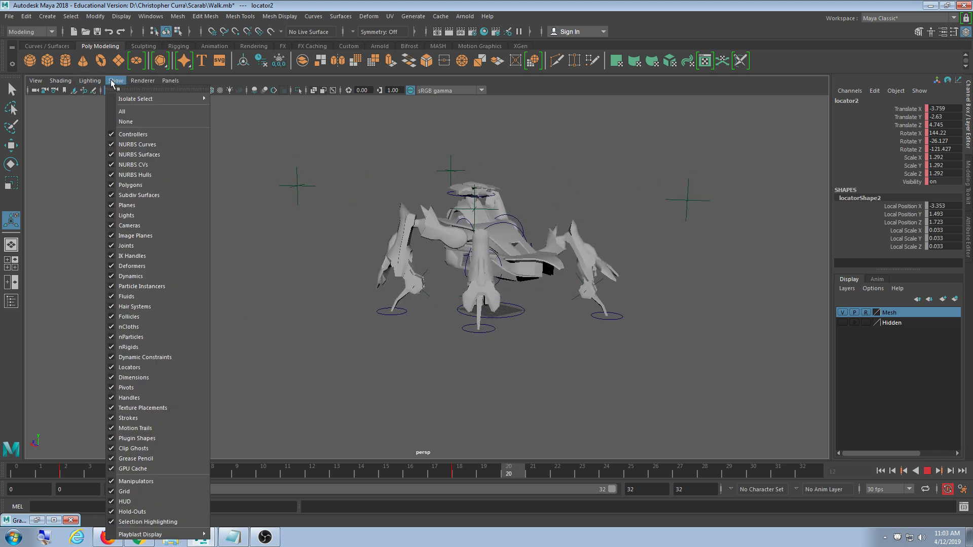
click(140, 122)
click(116, 80)
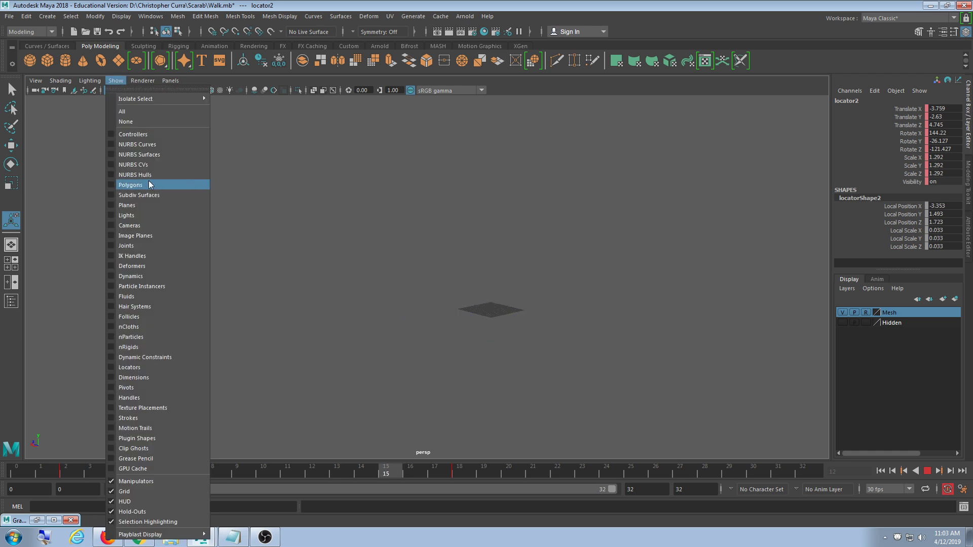
click(147, 185)
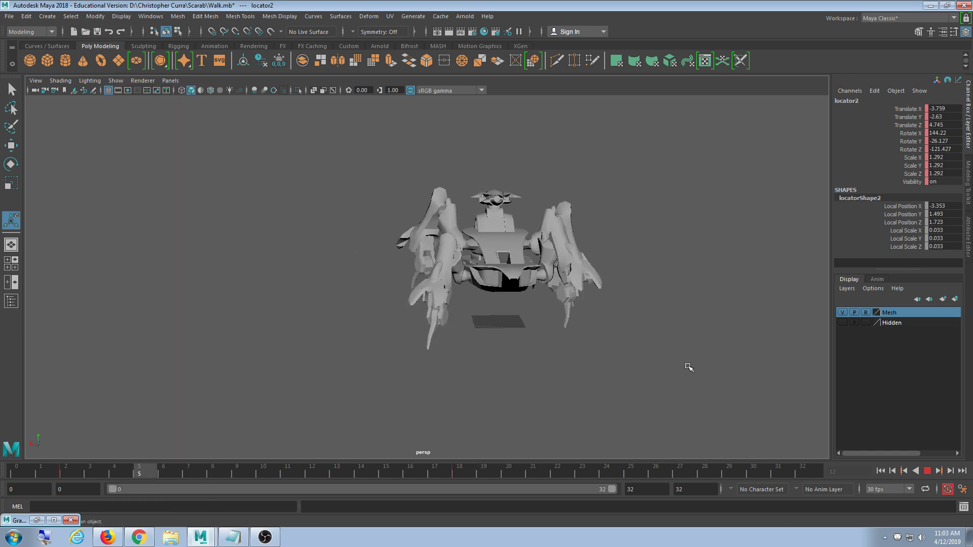
alt+drag(689, 366, 437, 372)
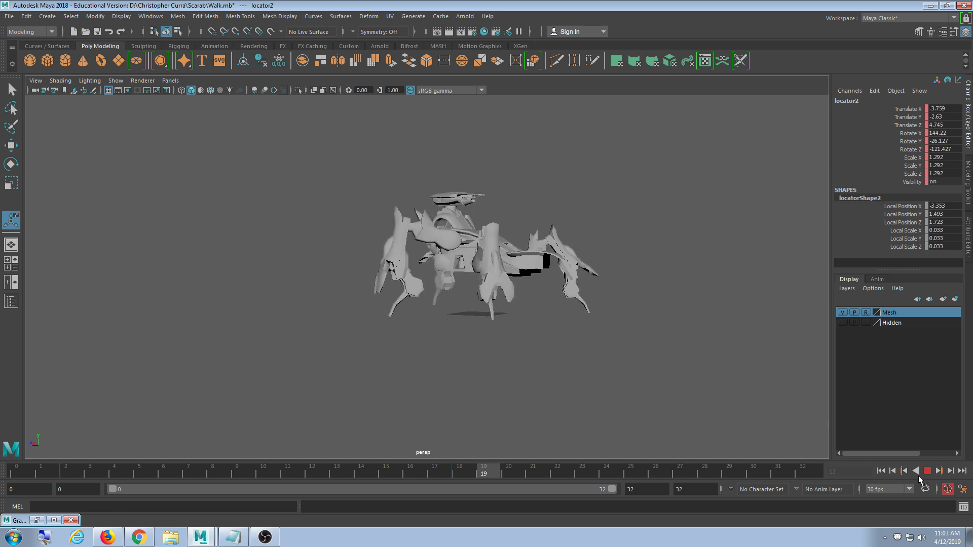
scroll(687, 361, up, 5)
alt+middle_drag(645, 341, 486, 325)
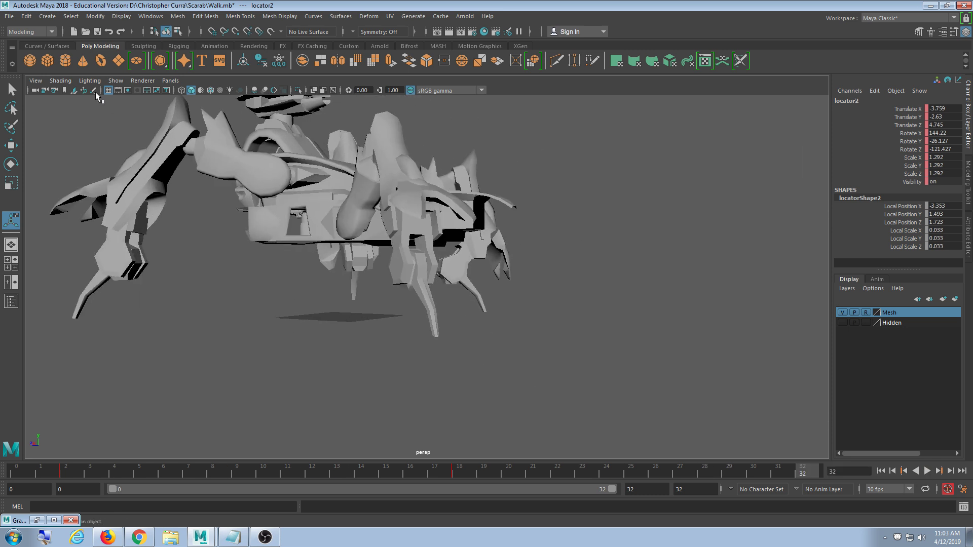
Enable the display of controllers in the viewport and play the walk cycle from several angles.
click(107, 81)
click(145, 137)
alt+drag(514, 325, 466, 340)
scroll(522, 357, down, 4)
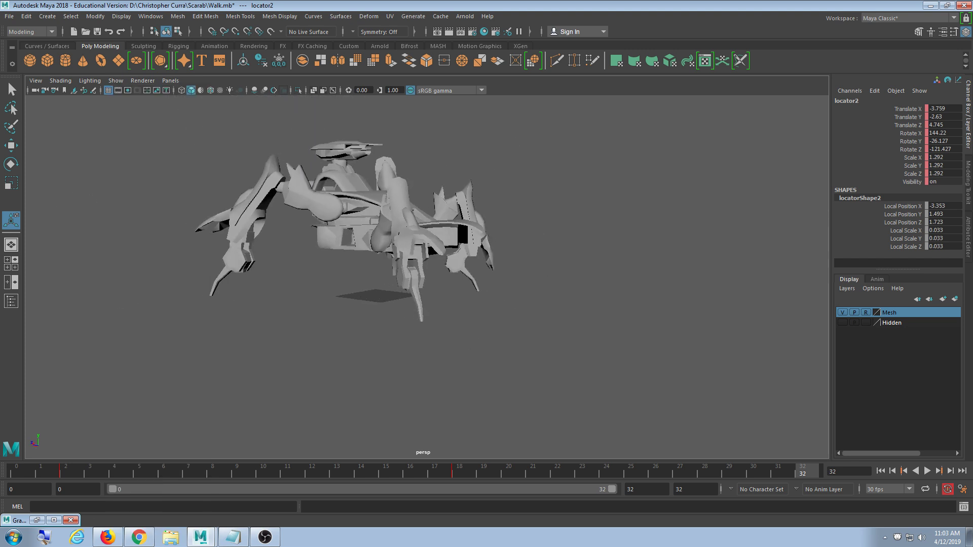
click(927, 471)
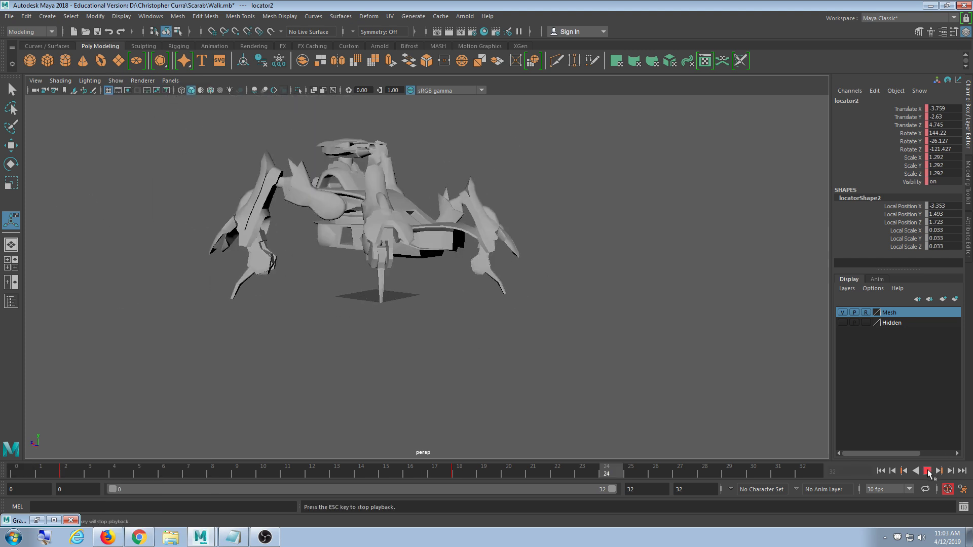
alt+drag(771, 377, 640, 362)
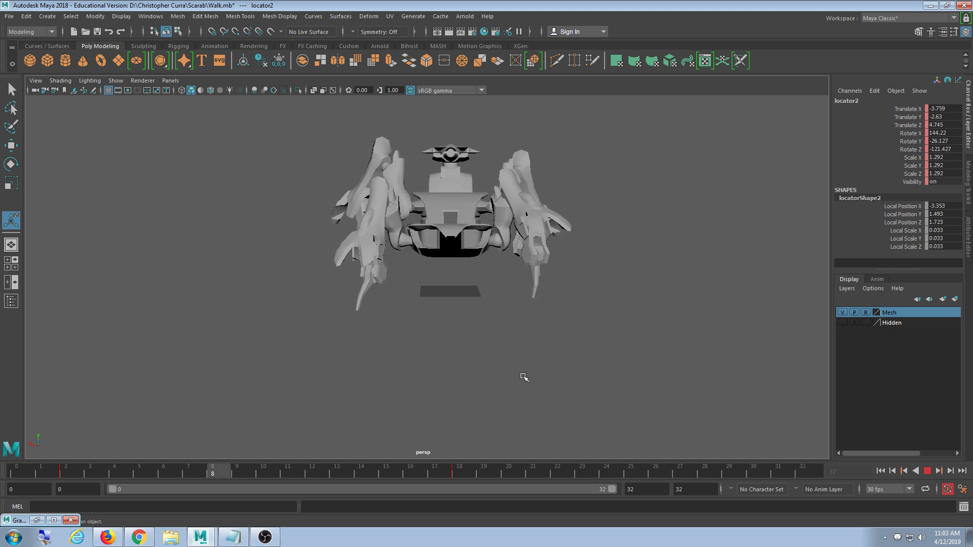
alt+drag(523, 376, 410, 360)
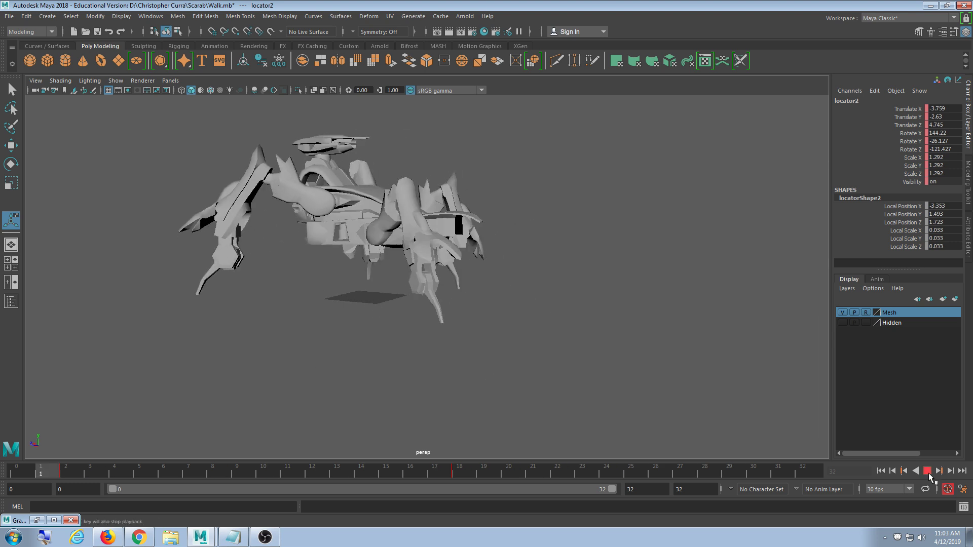
Stop playback and turn on the display of NURBS curves in the viewport.
key(Escape)
click(115, 80)
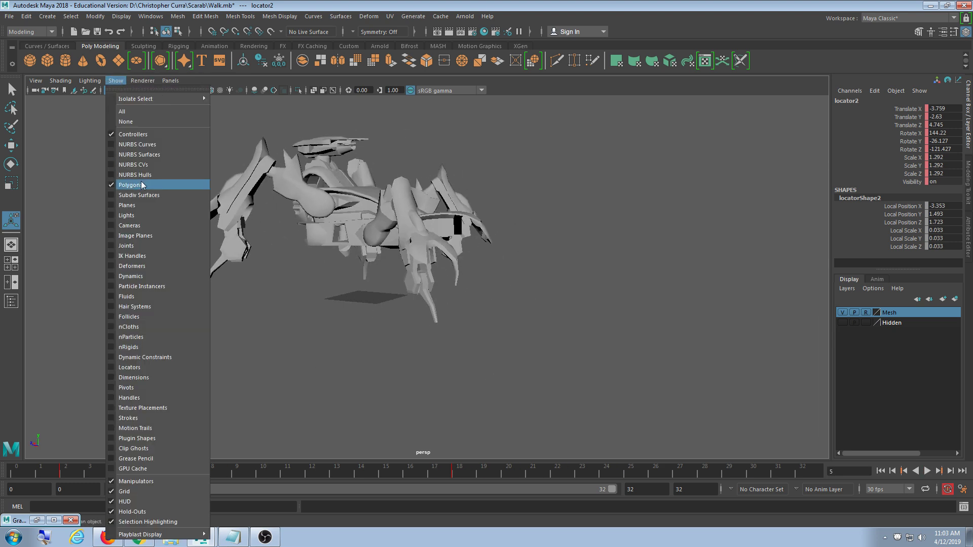
click(153, 146)
Select the body control nurbsCircle2, open the Graph Editor and frame the control's animation curves.
alt+drag(339, 195, 368, 199)
click(354, 183)
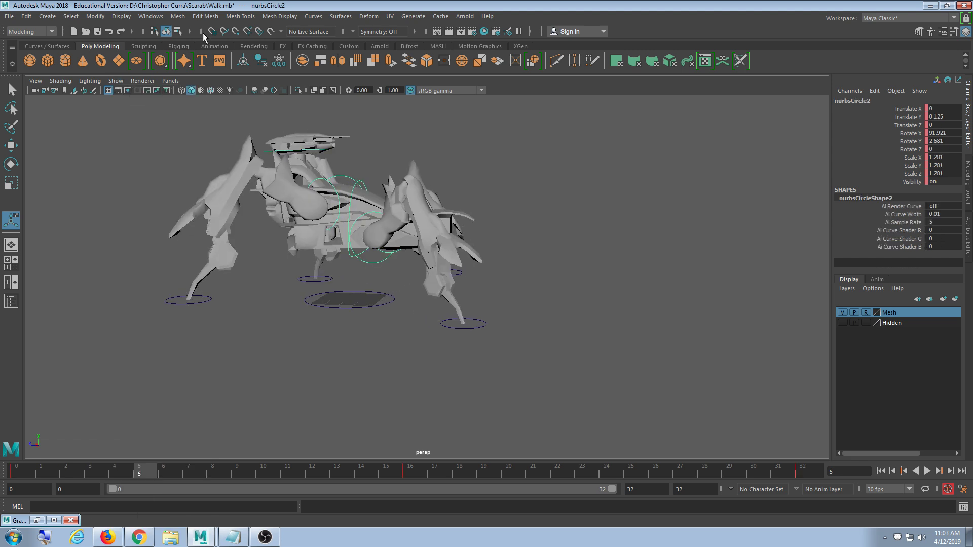
click(121, 16)
mouse_move(150, 16)
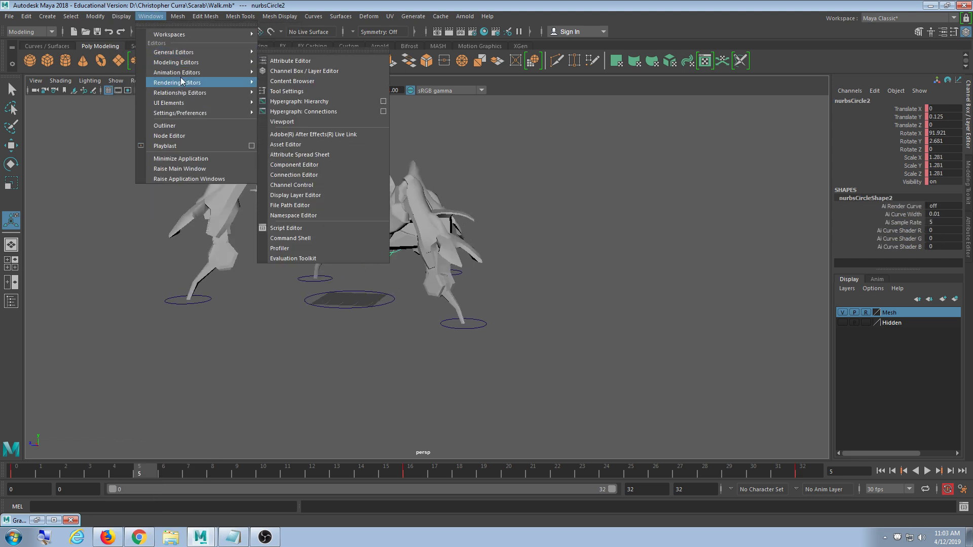
mouse_move(192, 73)
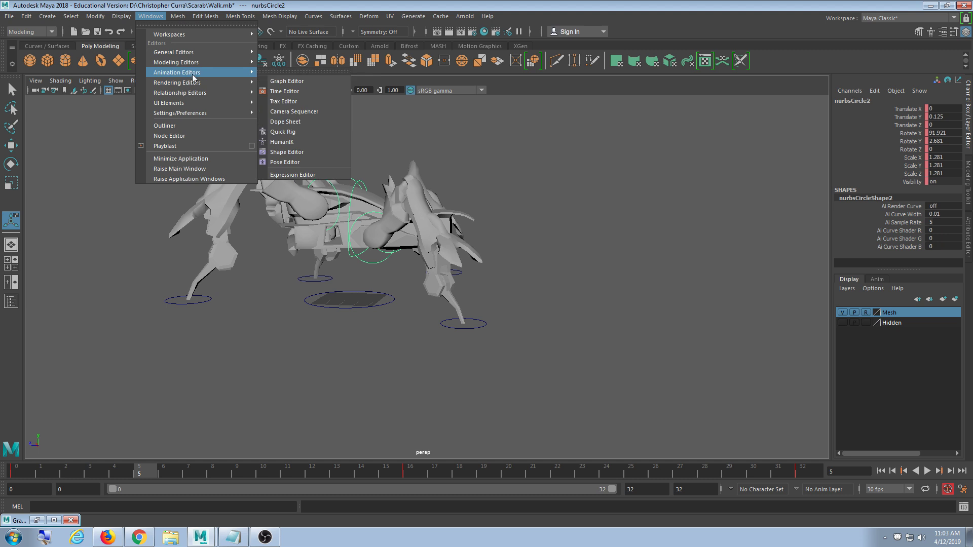
click(285, 81)
alt+middle_drag(279, 296, 211, 313)
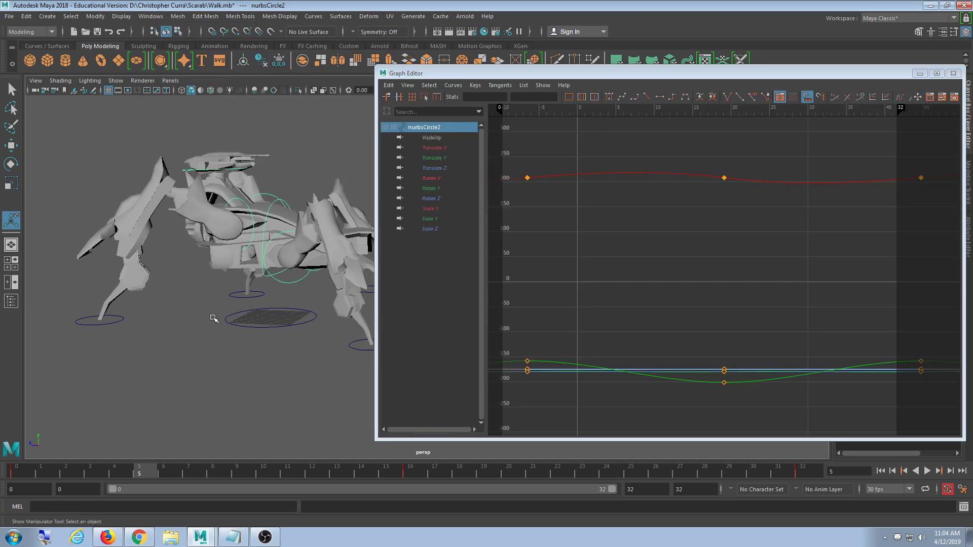
key(f)
key(f)
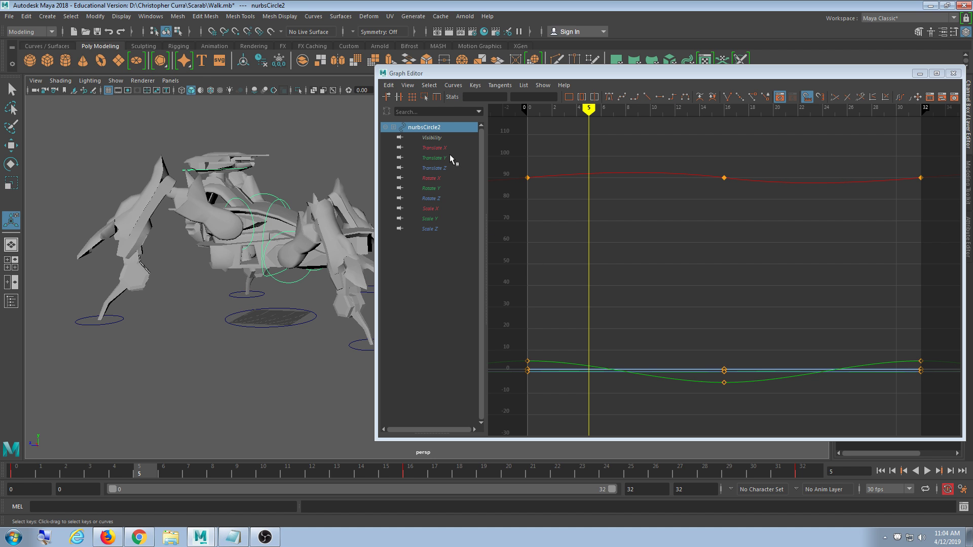
Flatten the tangents of all keys on the body control's Translate Y curve, checking the motion in playback.
click(433, 158)
key(f)
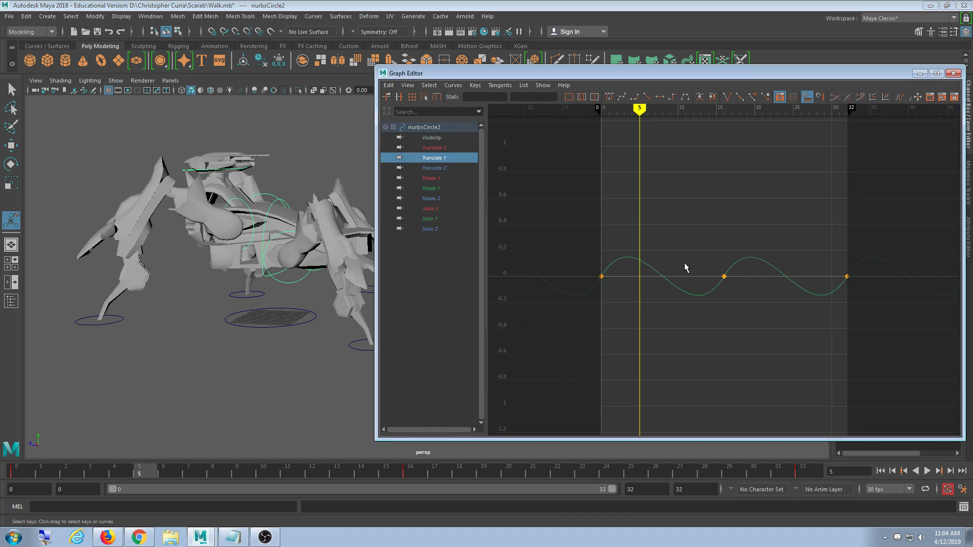
drag(584, 233, 704, 351)
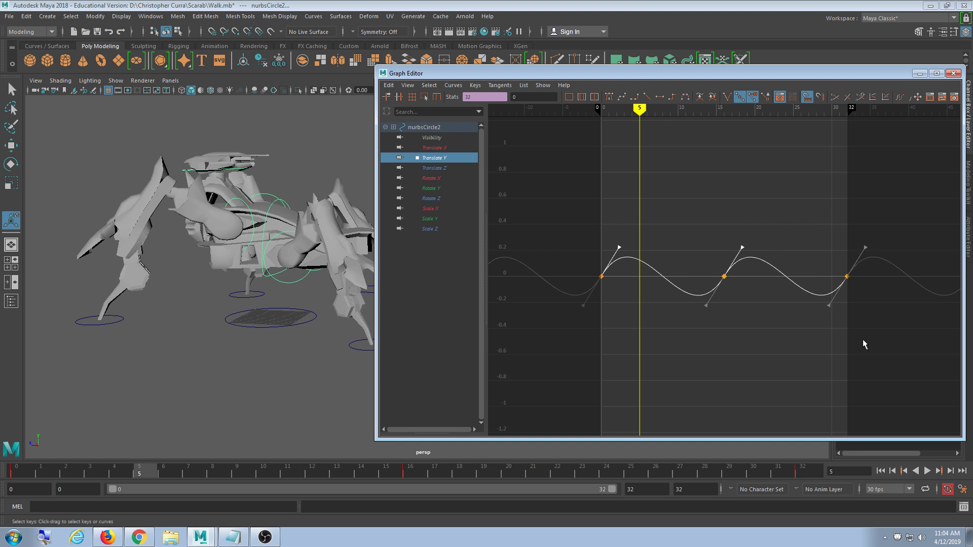
drag(909, 371, 910, 372)
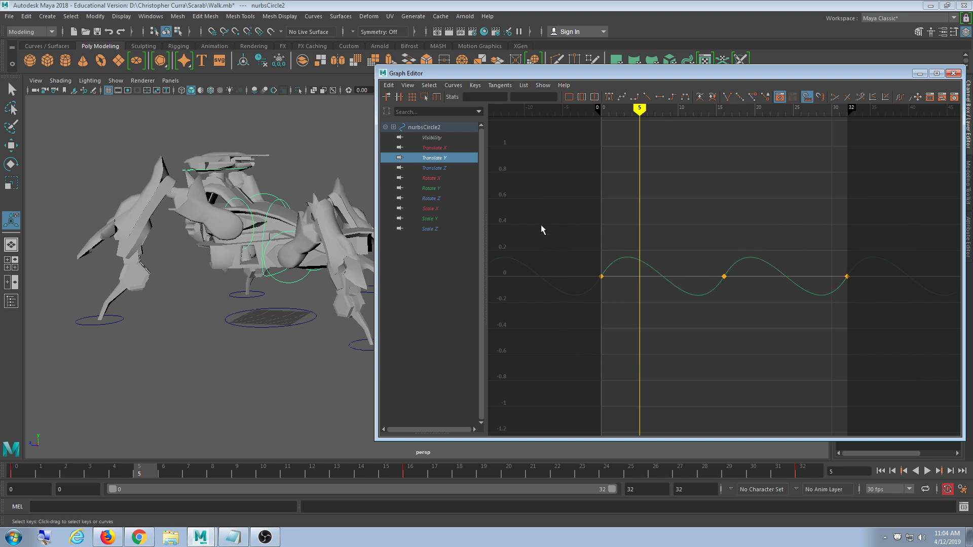
drag(541, 230, 642, 282)
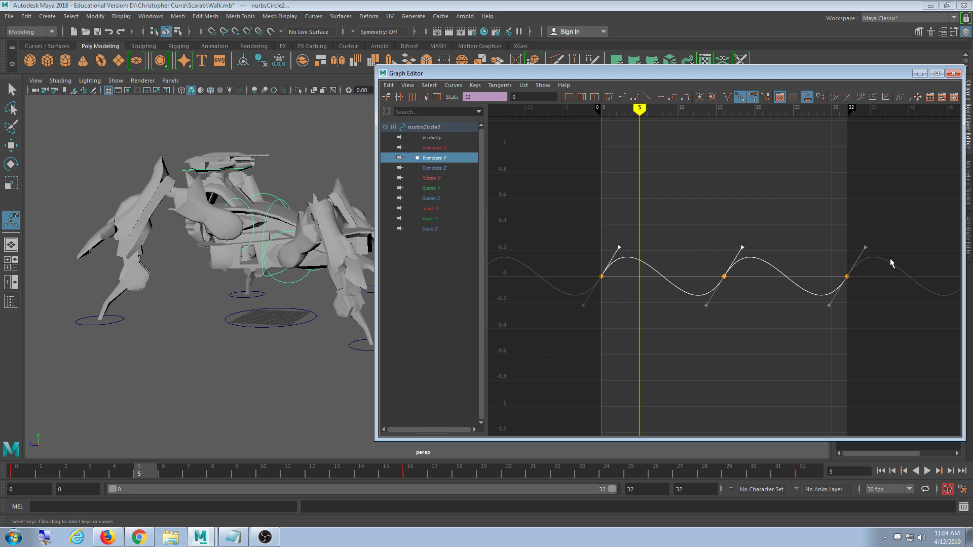
middle_drag(814, 182, 818, 202)
click(927, 471)
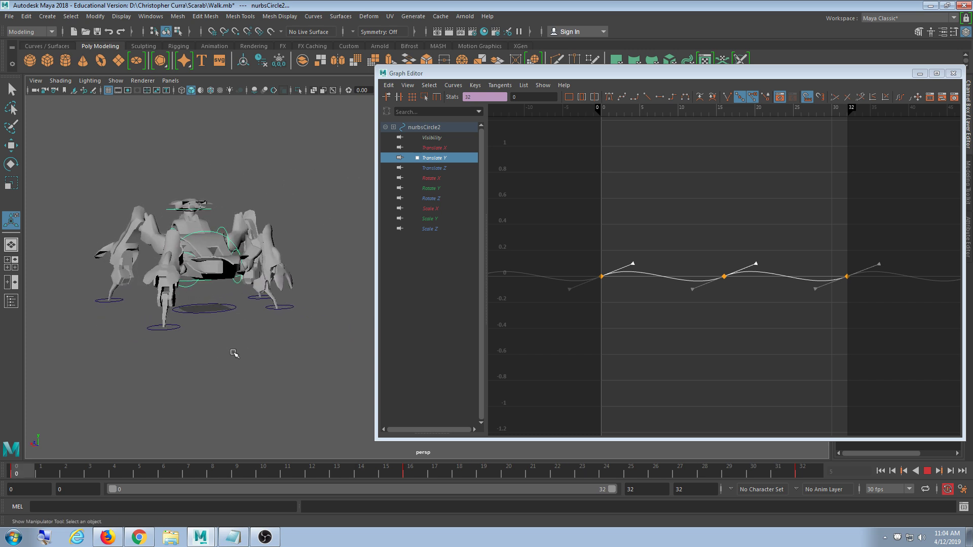
middle_drag(707, 350, 710, 346)
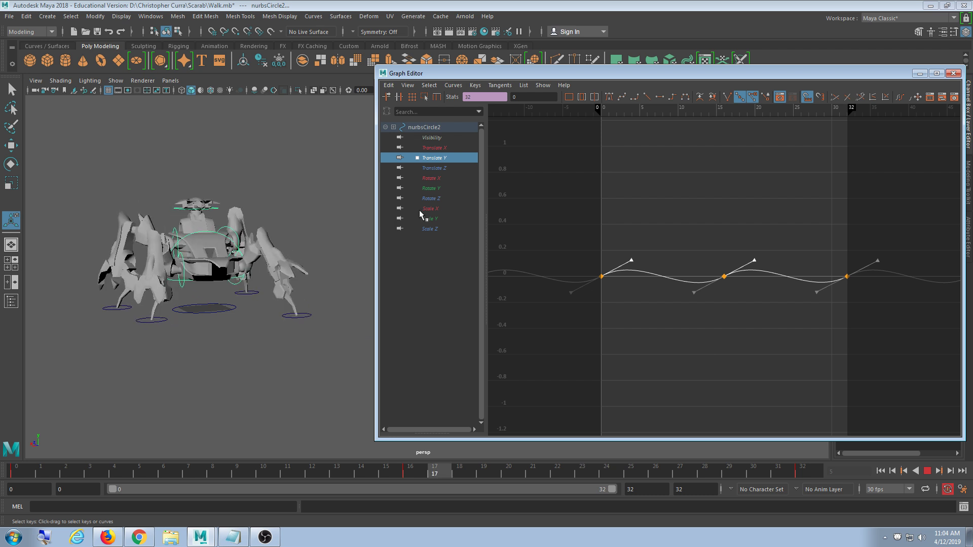
Try to make the tangents of the frame 16 key on the body control's Rotate X curve shallower.
click(440, 178)
click(746, 320)
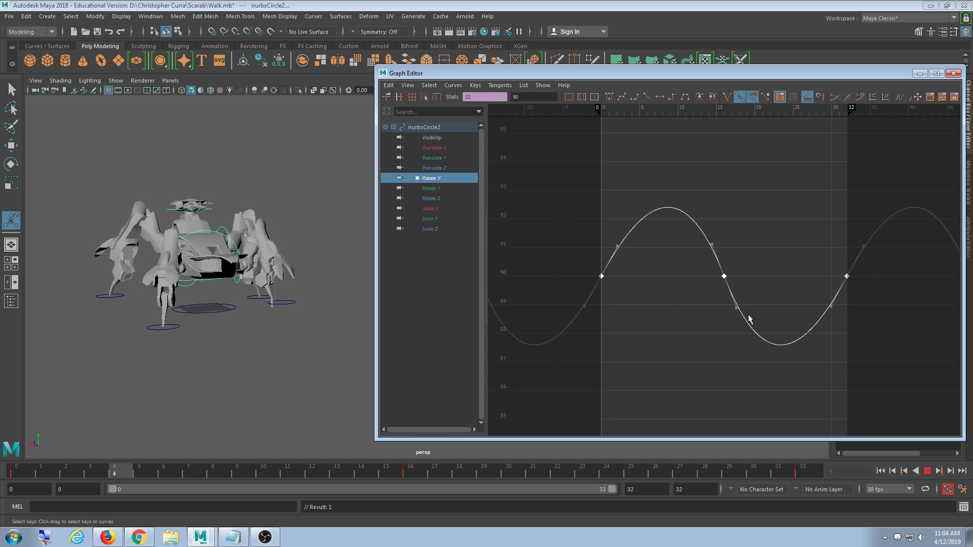
click(746, 250)
drag(746, 253, 734, 337)
middle_drag(734, 337, 737, 324)
Try to flatten the Rotate X tangents at frames 0 and 32 and soften the frame 16 tangent further.
click(601, 277)
shift+click(846, 277)
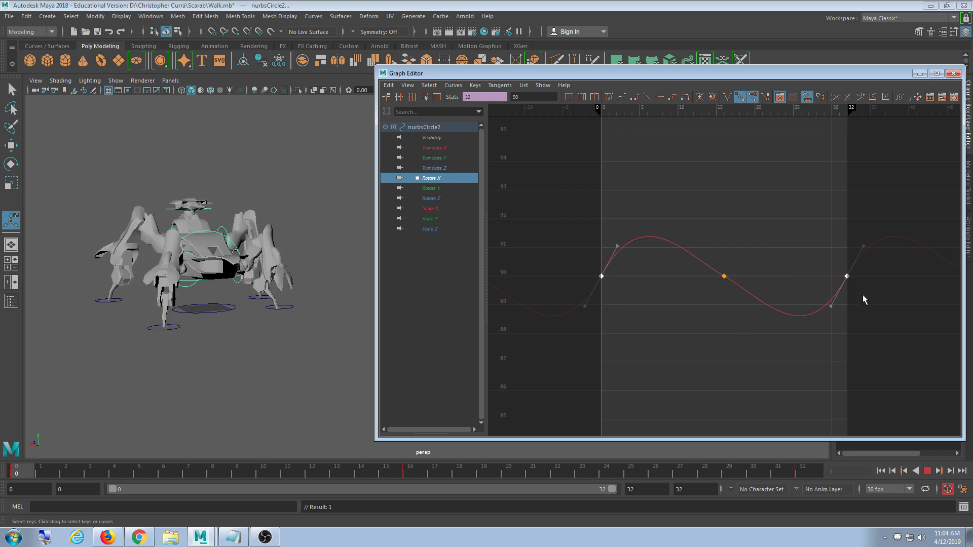
click(617, 246)
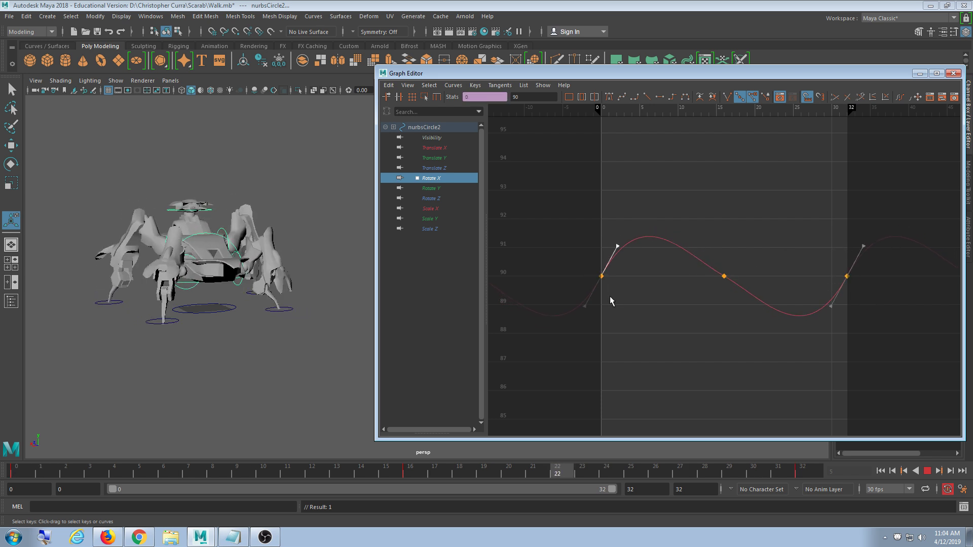
middle_drag(663, 322, 670, 339)
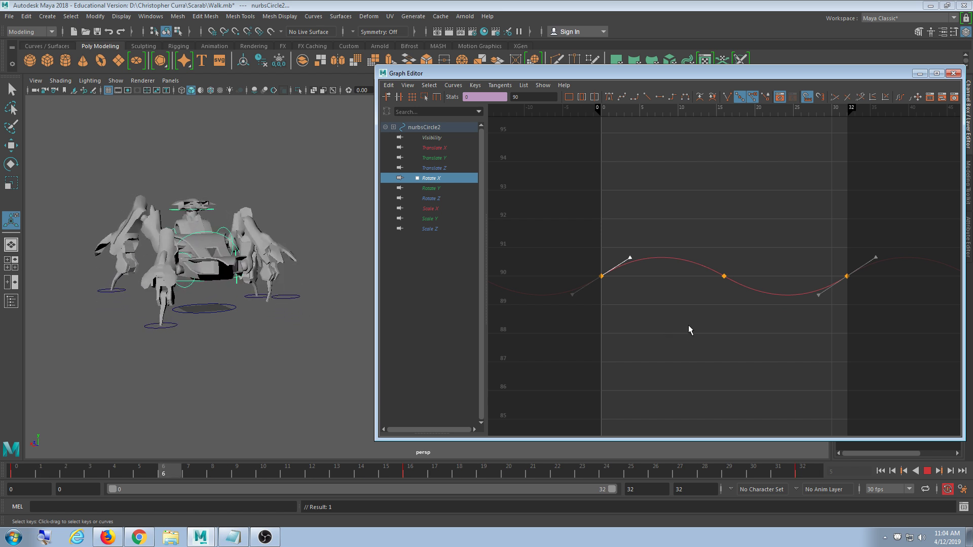
drag(707, 261, 750, 311)
click(753, 294)
middle_drag(754, 294, 748, 338)
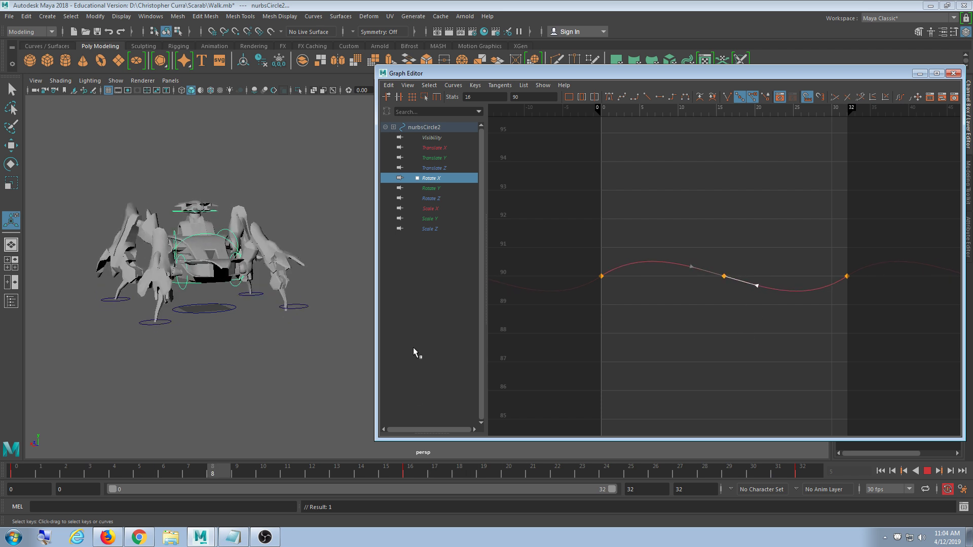
Stop playback and reselect the body control with the Rotate tool active.
alt+drag(195, 242, 190, 324)
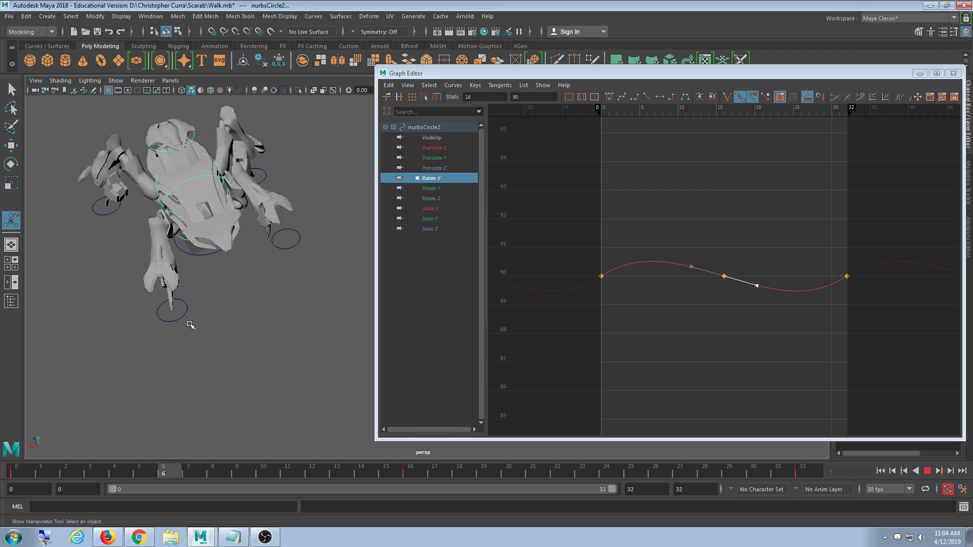
key(w)
key(e)
click(223, 298)
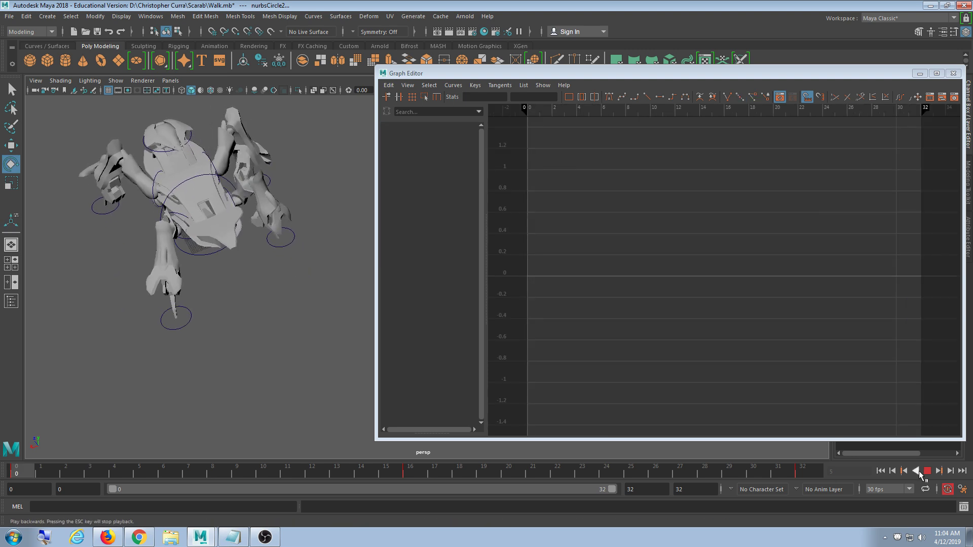
click(926, 471)
click(171, 193)
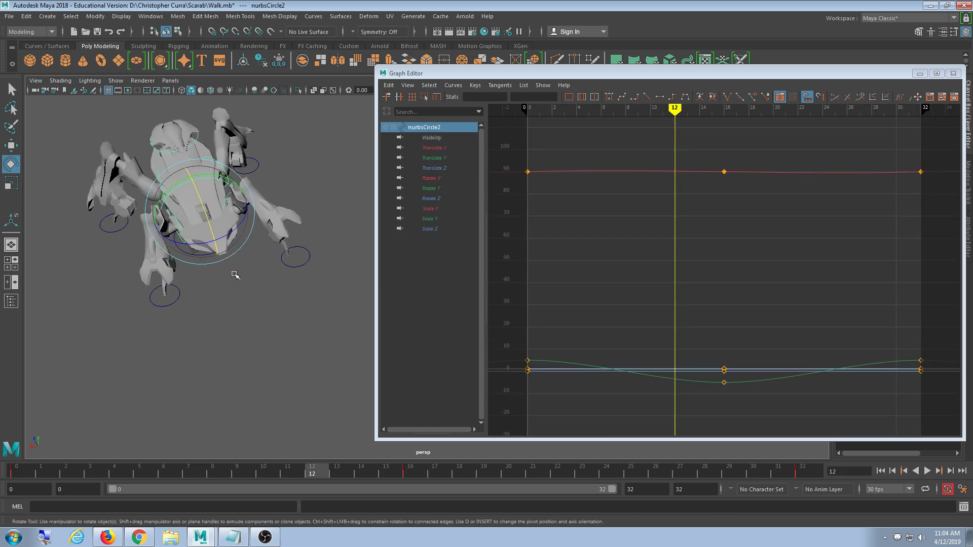
alt+drag(223, 316, 229, 310)
Examine the body control's Rotate Z and Rotate Y curves and play the walk cycle from a lower angle.
click(439, 197)
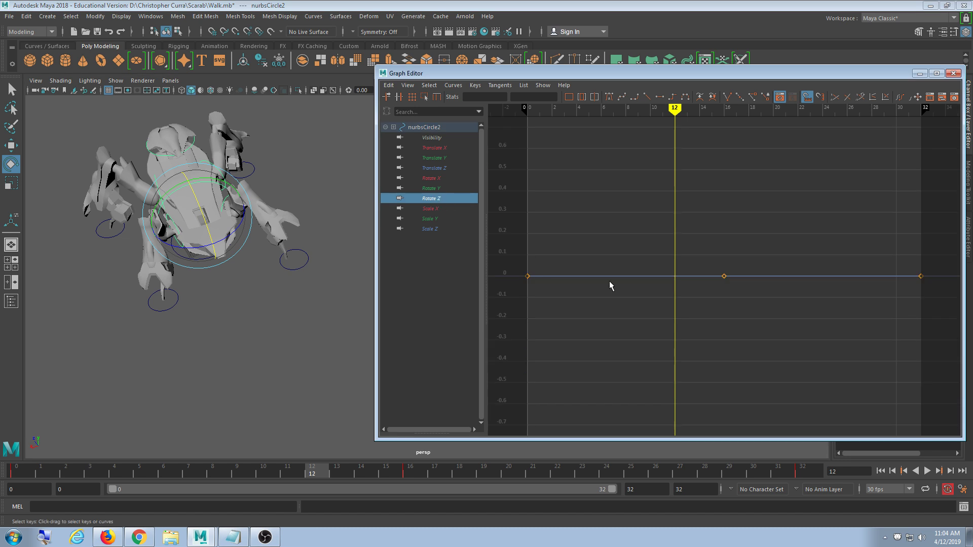
click(455, 188)
scroll(555, 226, down, 3)
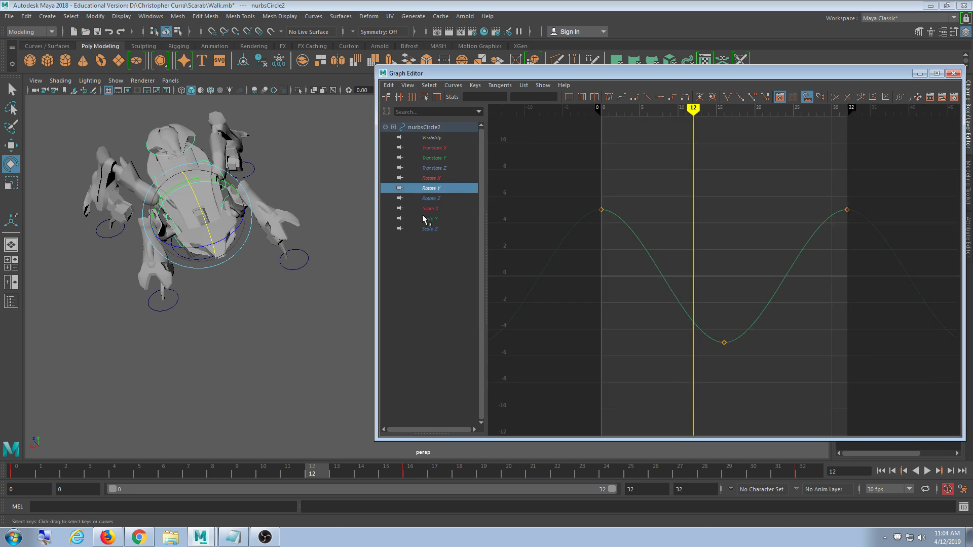
alt+drag(310, 293, 310, 288)
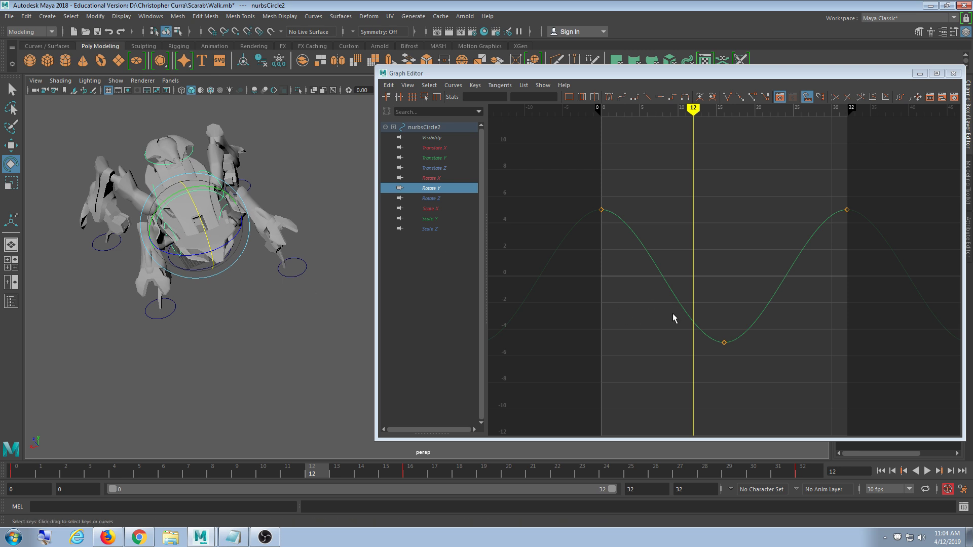
alt+drag(261, 370, 275, 345)
key(alt+v)
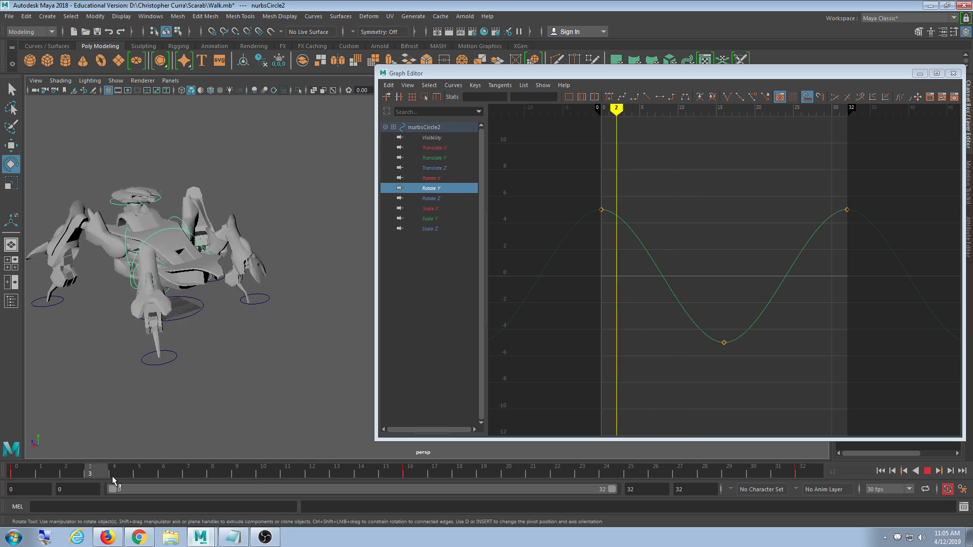
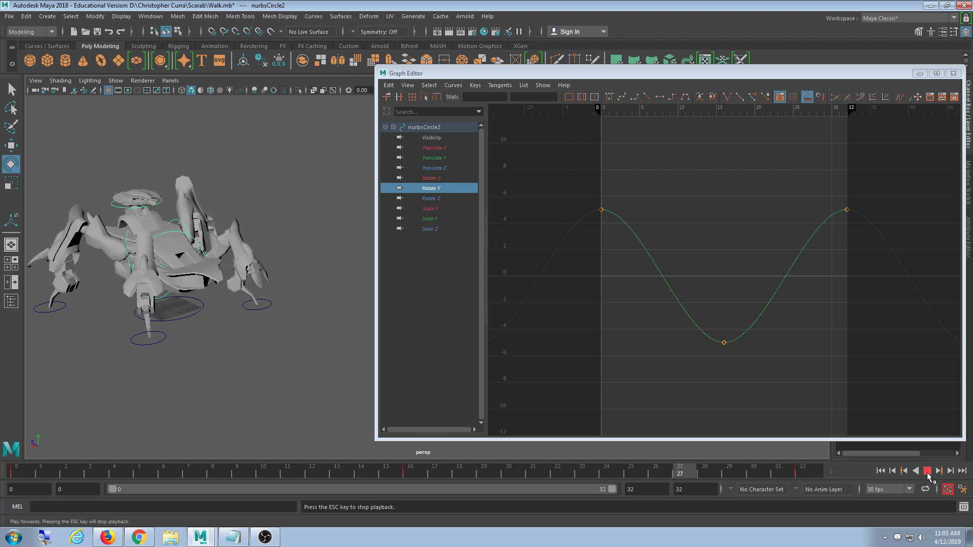
click(927, 471)
click(356, 384)
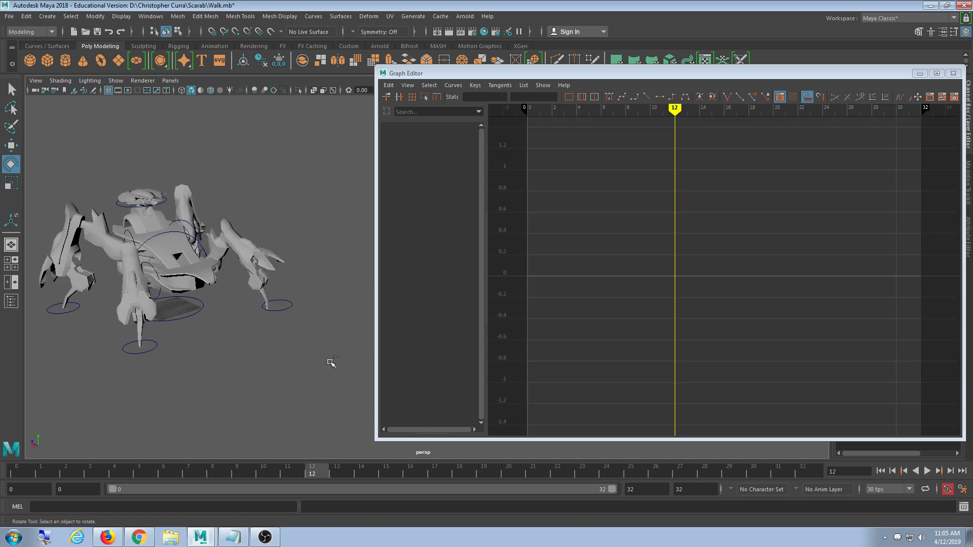
Undo the tangent changes made to the body control's Rotate X curve.
key(ctrl+z)
key(ctrl+z)
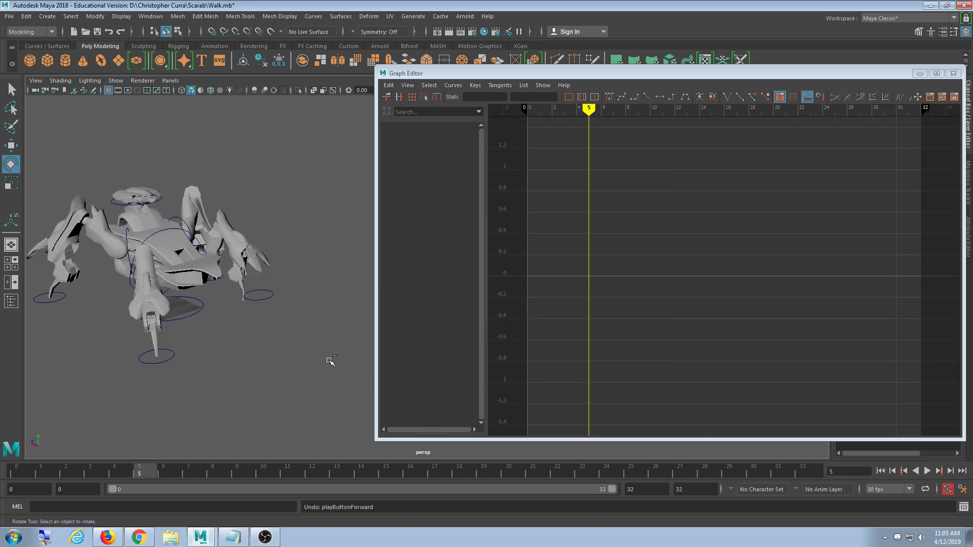
key(ctrl+z)
key(ctrl+z)
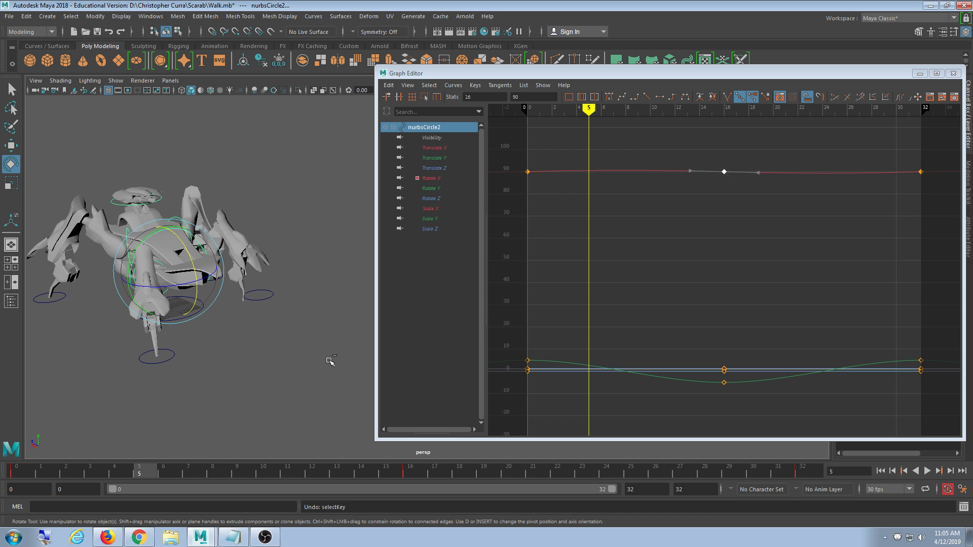
key(ctrl+z)
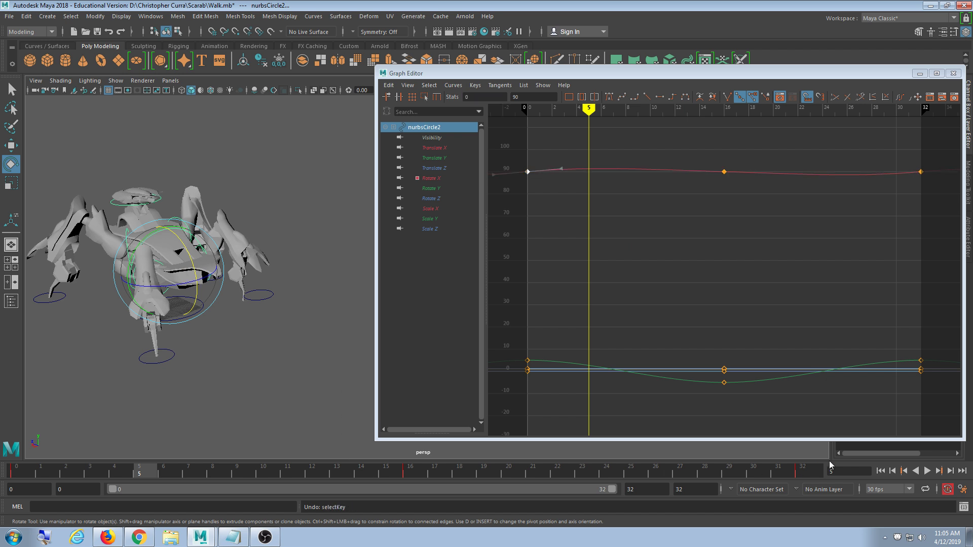
click(927, 471)
click(926, 472)
key(ctrl+z)
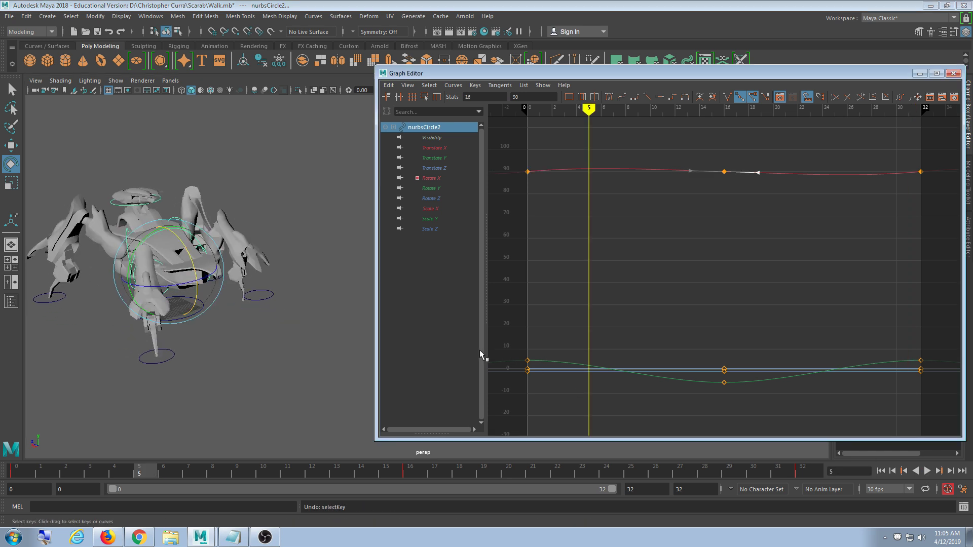
key(ctrl+z)
key(ctrl+z)
Undo the last Translate Y tangent adjustment on the body control and review the walk cycle in playback.
click(927, 470)
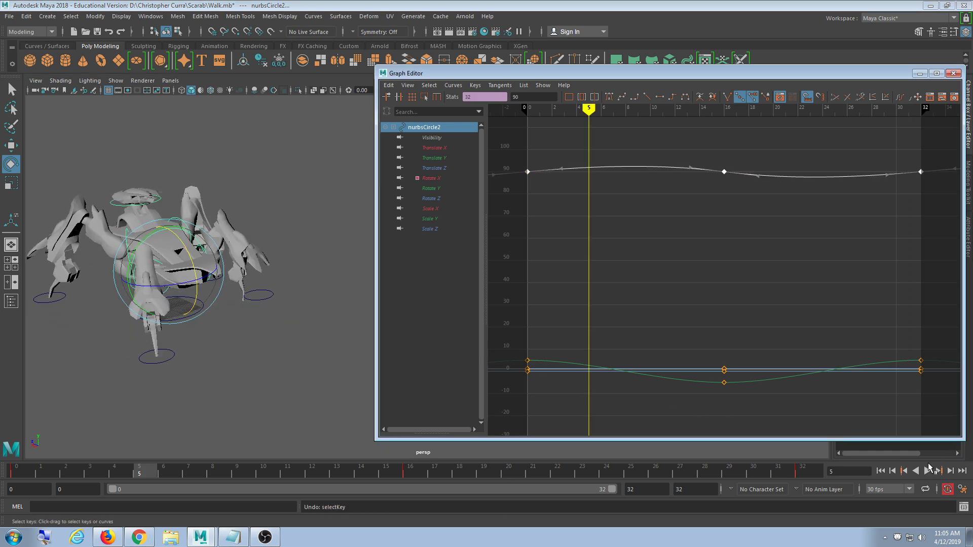
key(ctrl+z)
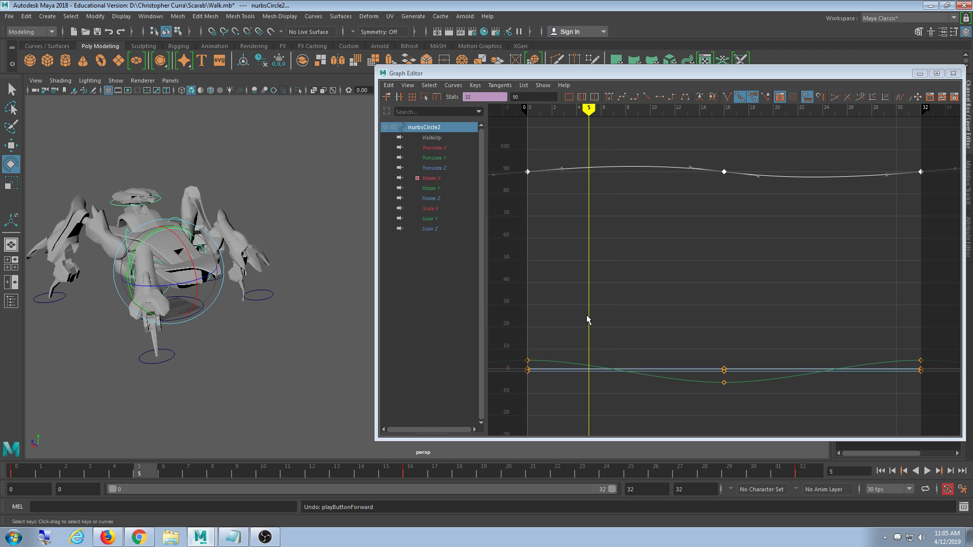
key(ctrl+z)
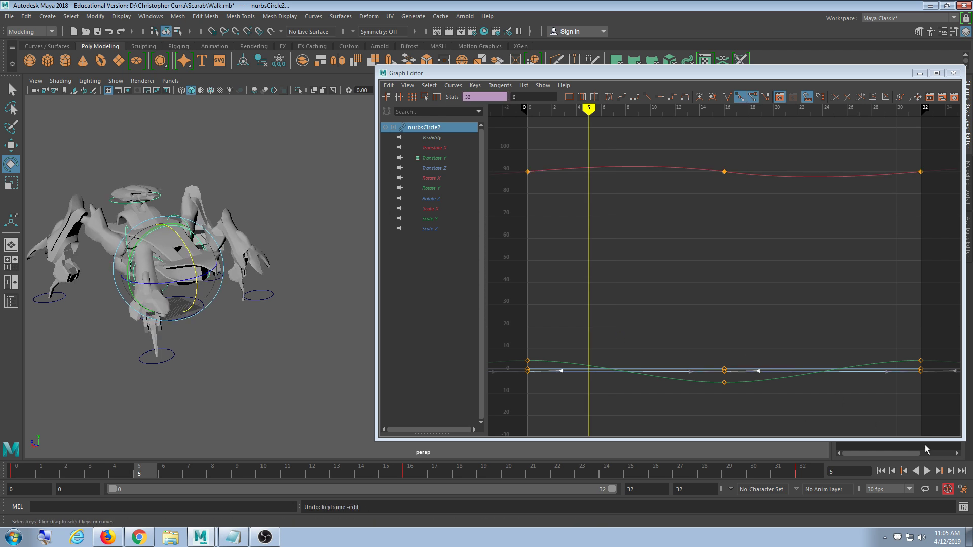
click(927, 471)
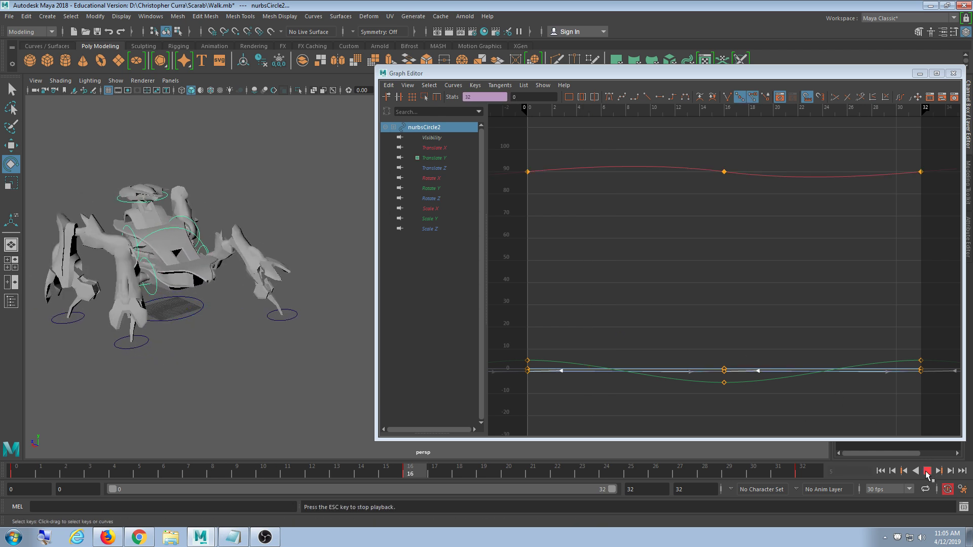
alt+drag(207, 336, 231, 325)
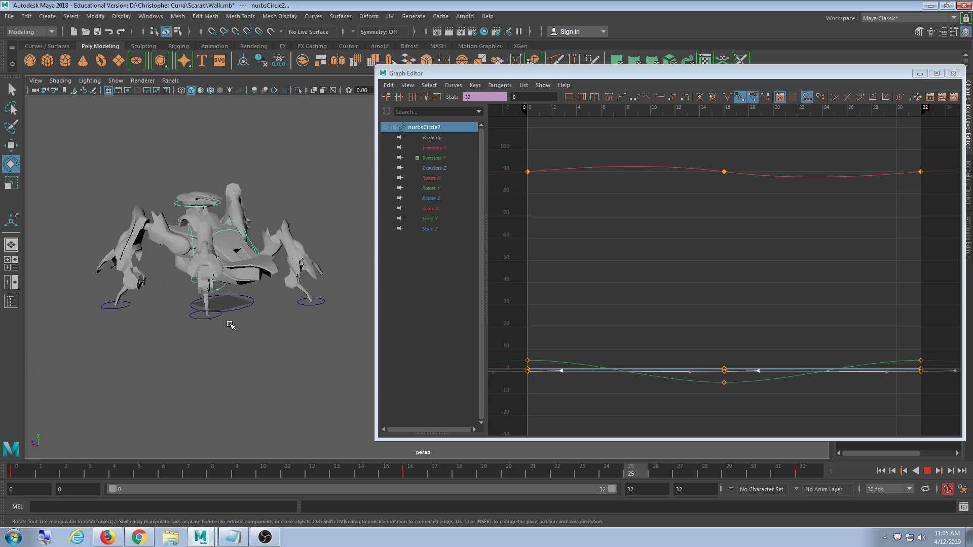
key(Escape)
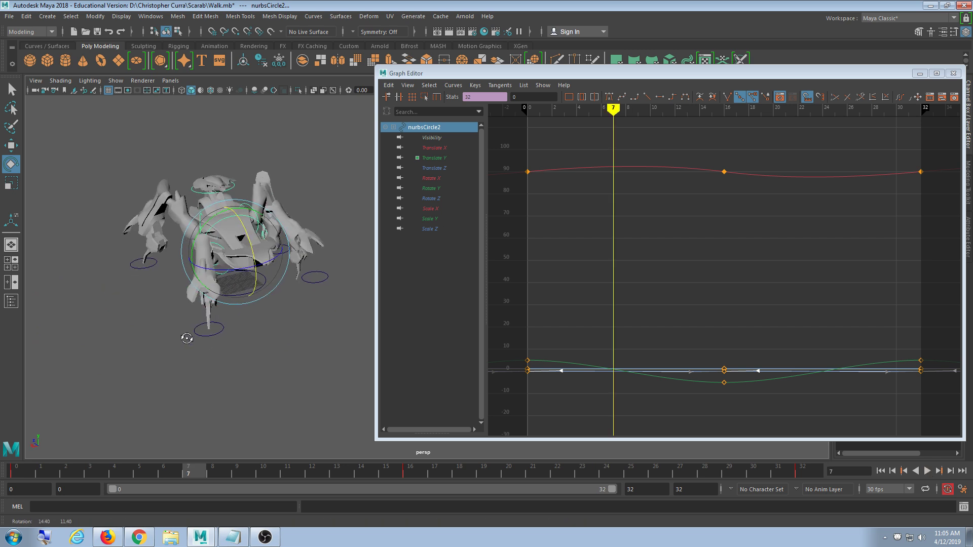
Play the walk cycle and examine the robot's body and leg motion from higher and lower front angles.
alt+drag(327, 344, 302, 405)
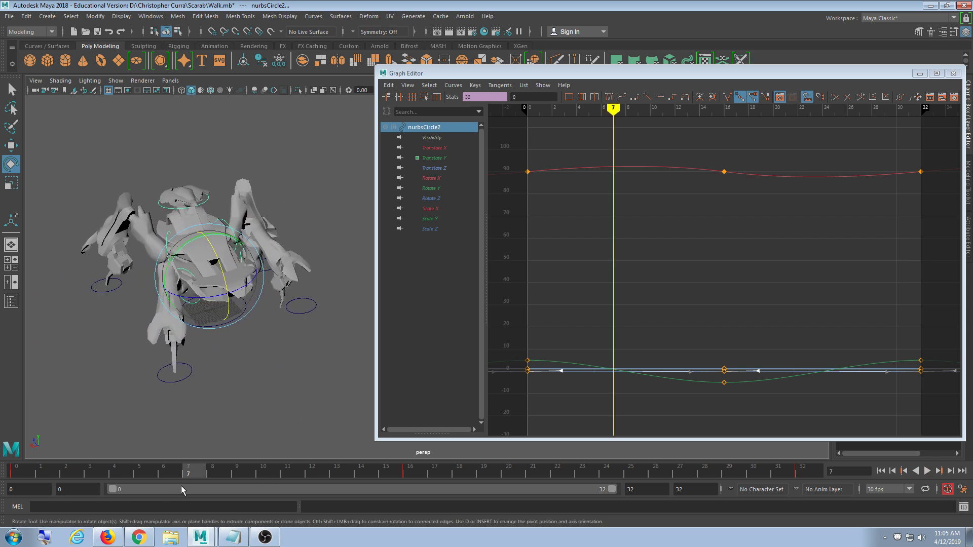
key(alt+shift+v)
key(alt+v)
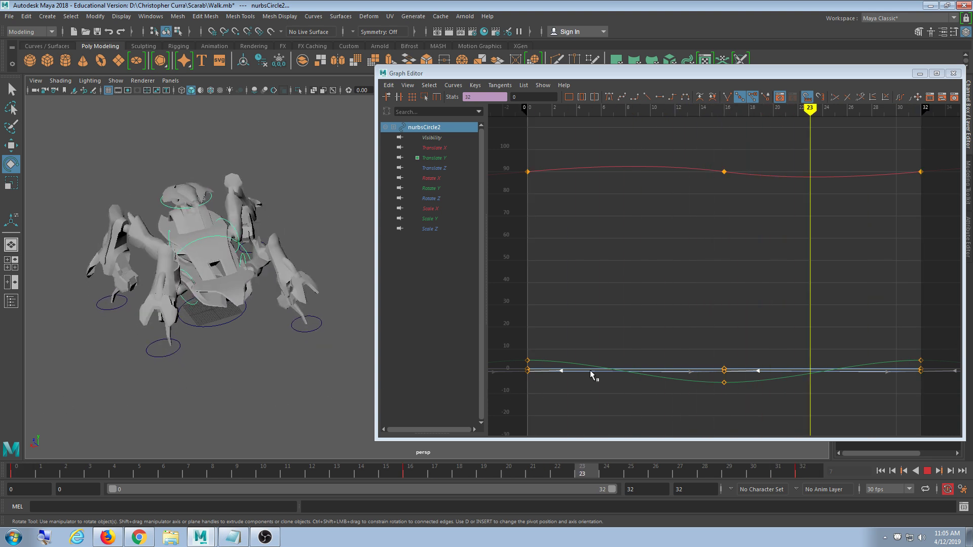
key(alt+v)
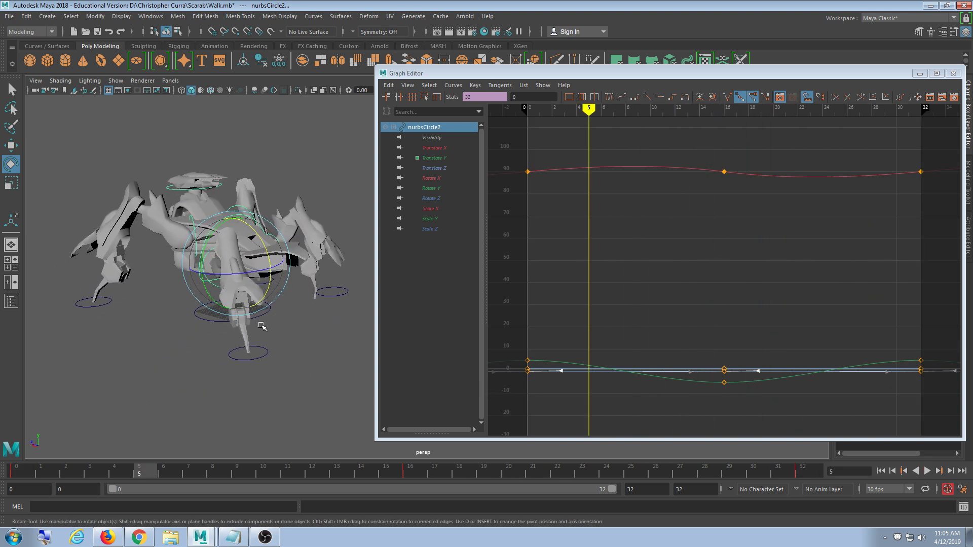
alt+drag(262, 326, 227, 352)
key(alt+v)
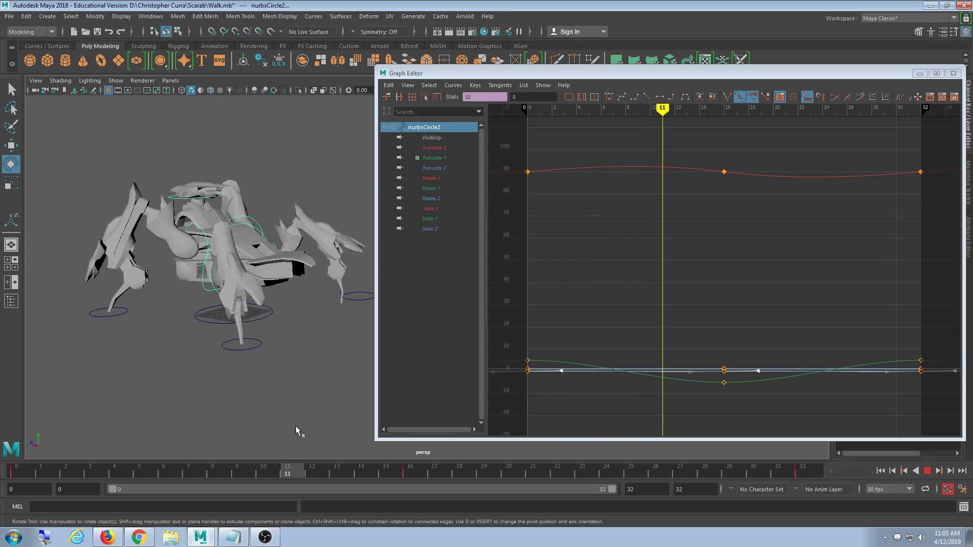
key(alt+v)
Examine the body control's Translate Y, Rotate X and Rotate Y curves while the walk cycle plays.
click(439, 159)
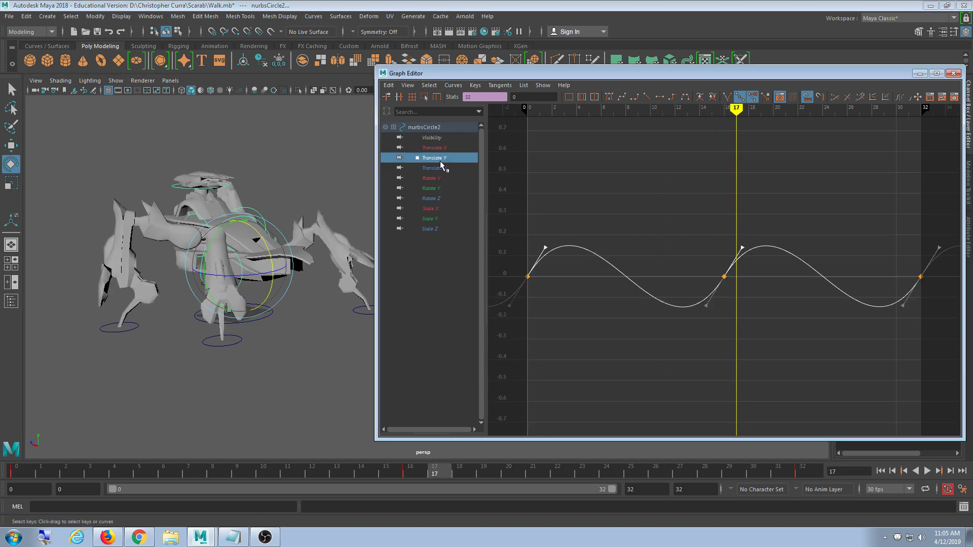
click(806, 320)
scroll(563, 232, down, 2)
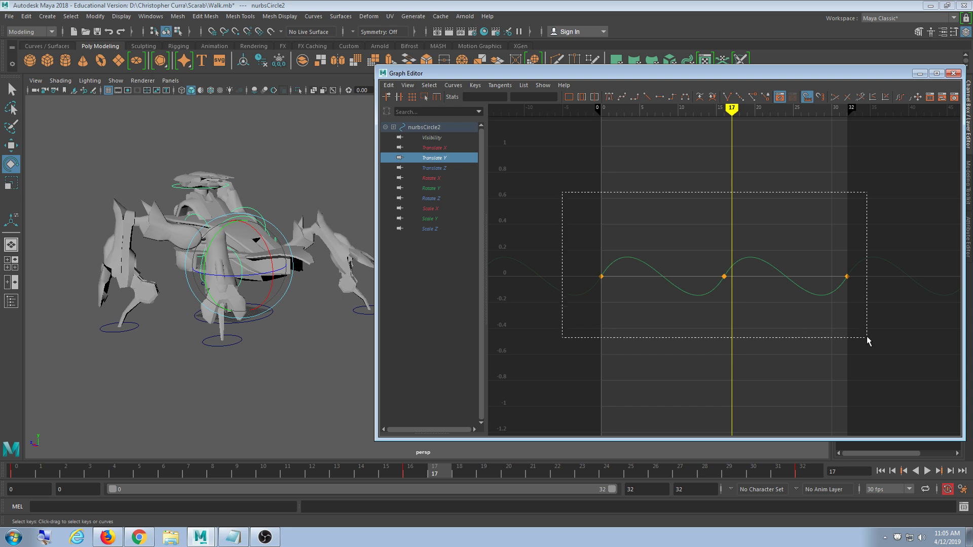
drag(866, 340, 867, 342)
click(927, 472)
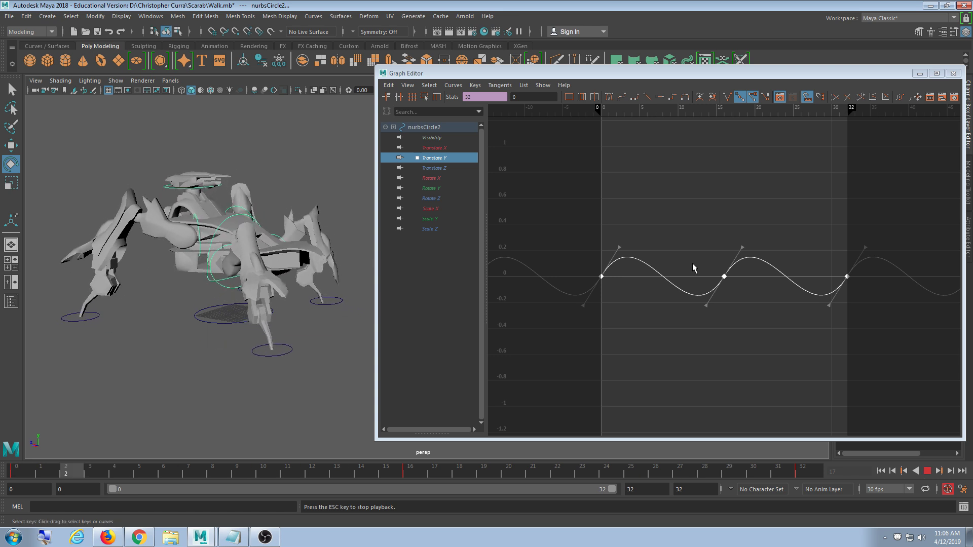
click(445, 178)
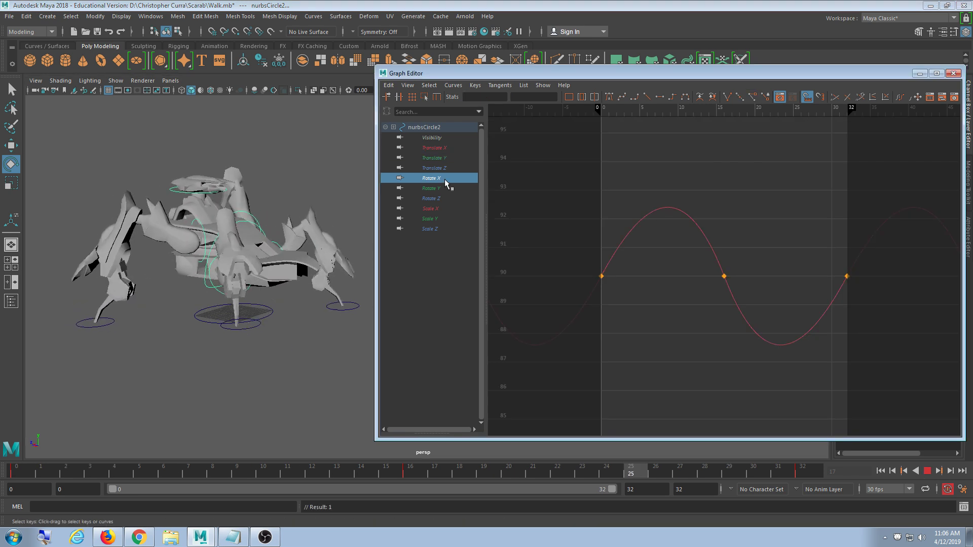
click(446, 189)
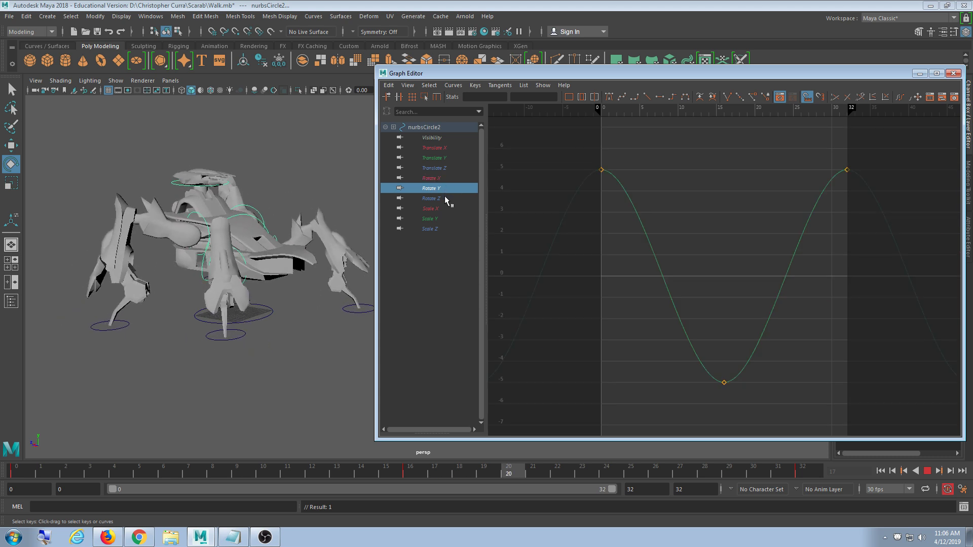
alt+drag(280, 230, 280, 272)
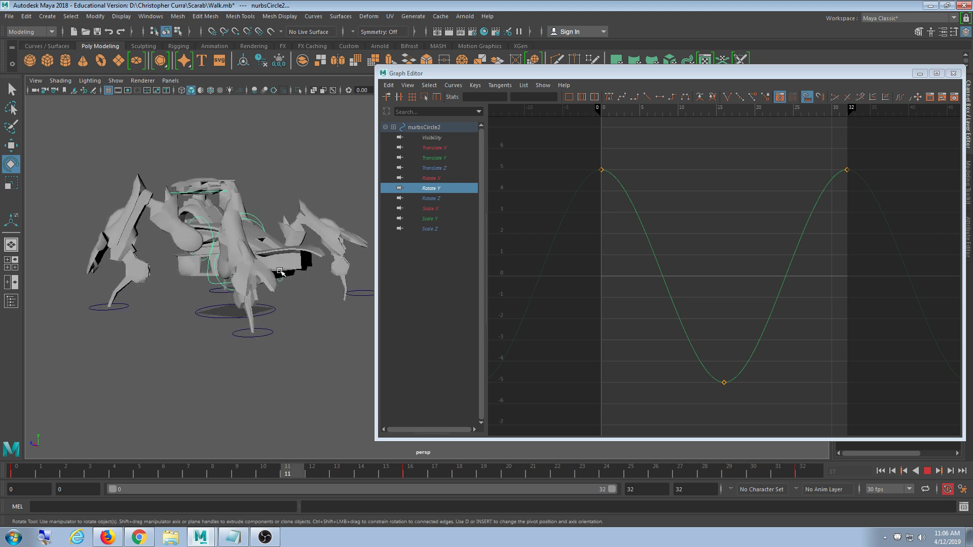
Flatten the tangents on all three of the body control's Translate Y keys to reduce the vertical bobbing.
click(447, 159)
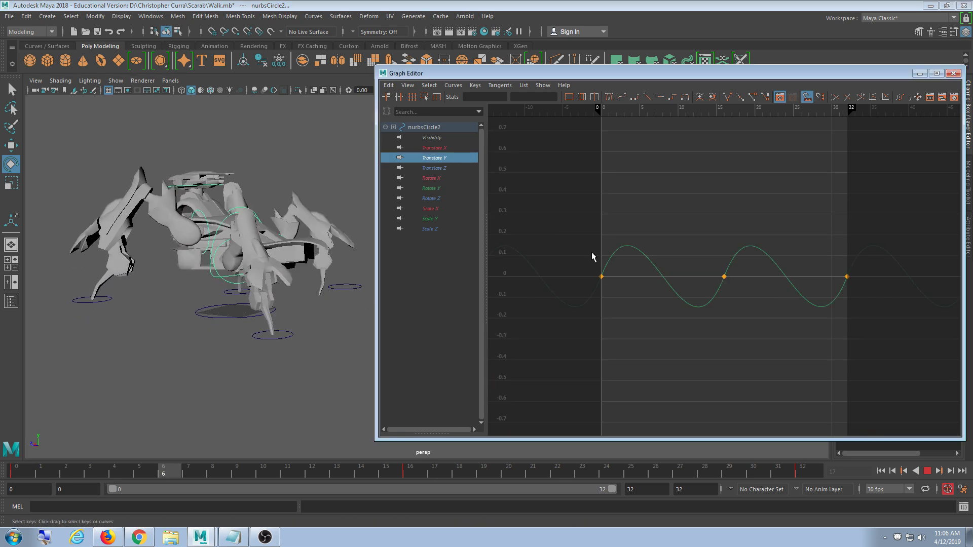
drag(569, 210, 859, 331)
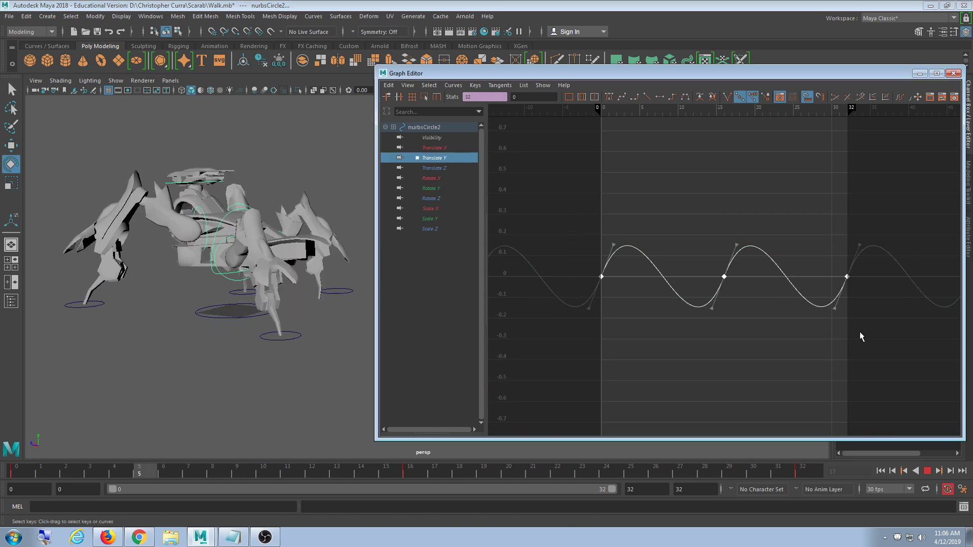
drag(618, 242, 622, 251)
shift+drag(687, 228, 746, 259)
shift+drag(816, 213, 872, 257)
middle_drag(804, 195, 822, 245)
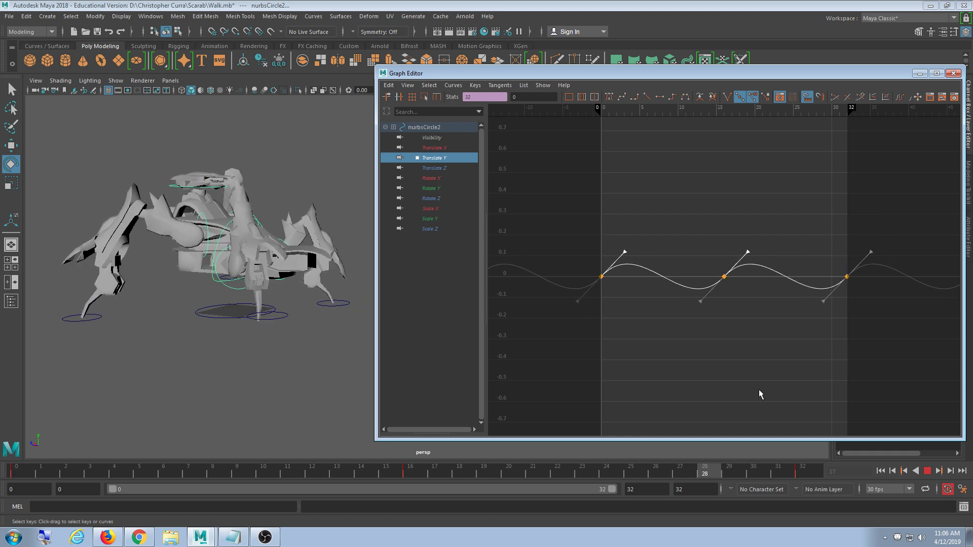
middle_drag(759, 392, 755, 384)
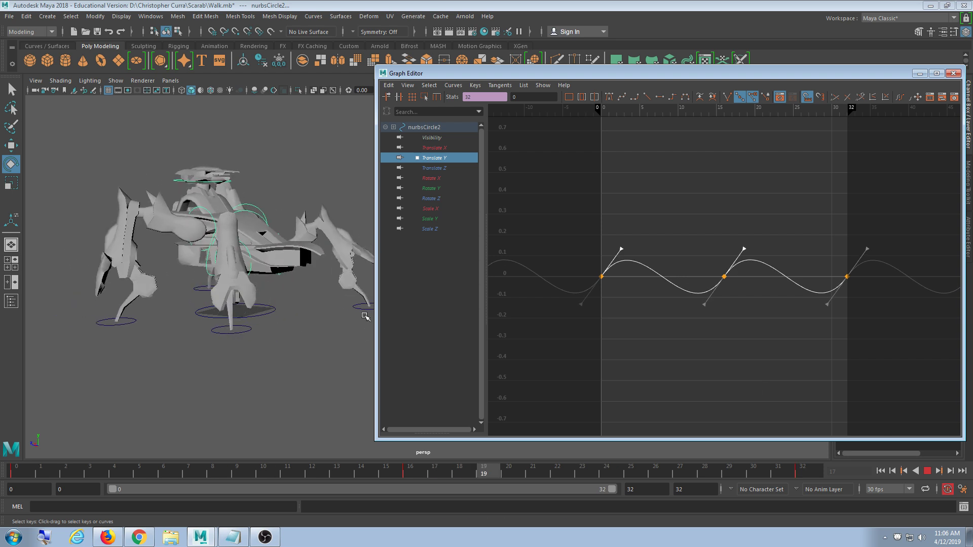
Reselect the body control and examine its rotation by scrubbing and playing the cycle from above and from the front.
alt+drag(342, 278, 256, 306)
key(alt+v)
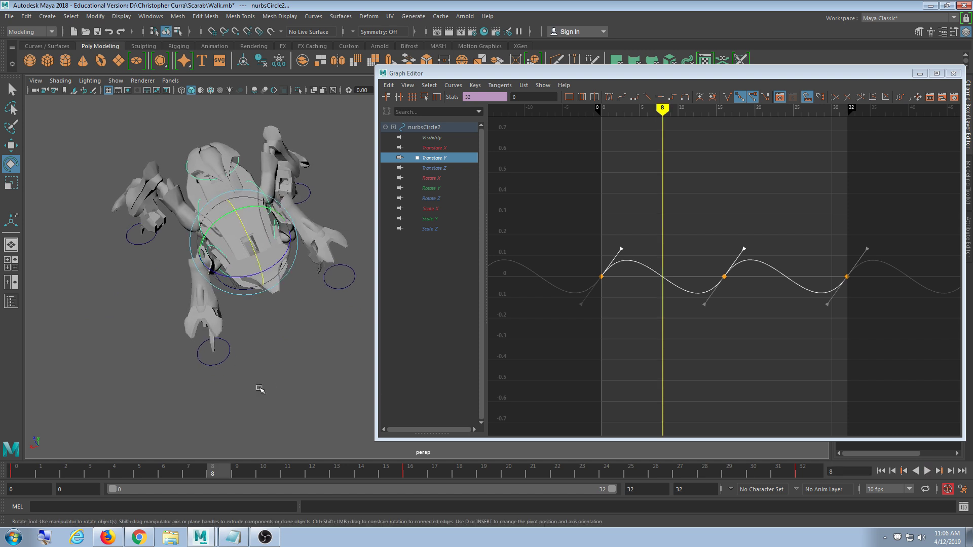
click(241, 380)
click(223, 218)
key(alt+v)
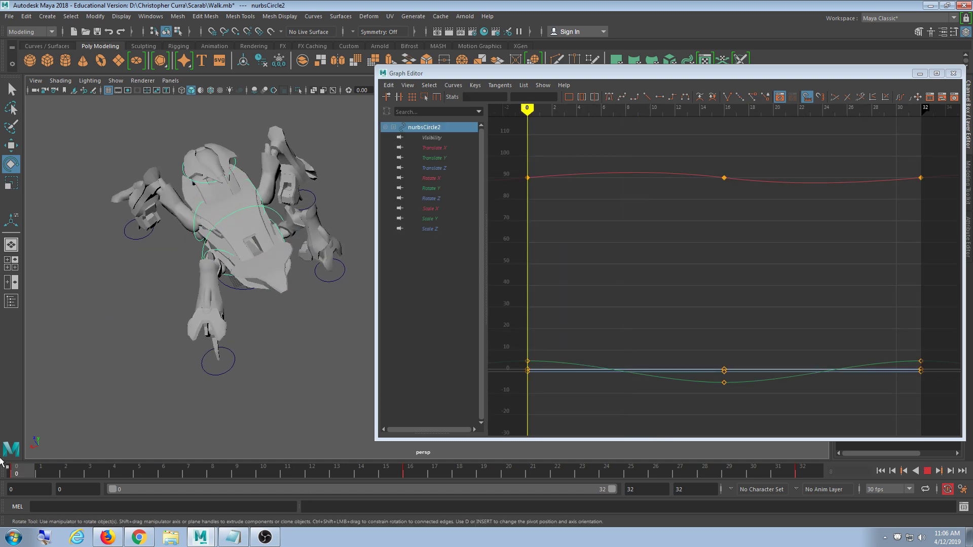
drag(502, 475, 421, 484)
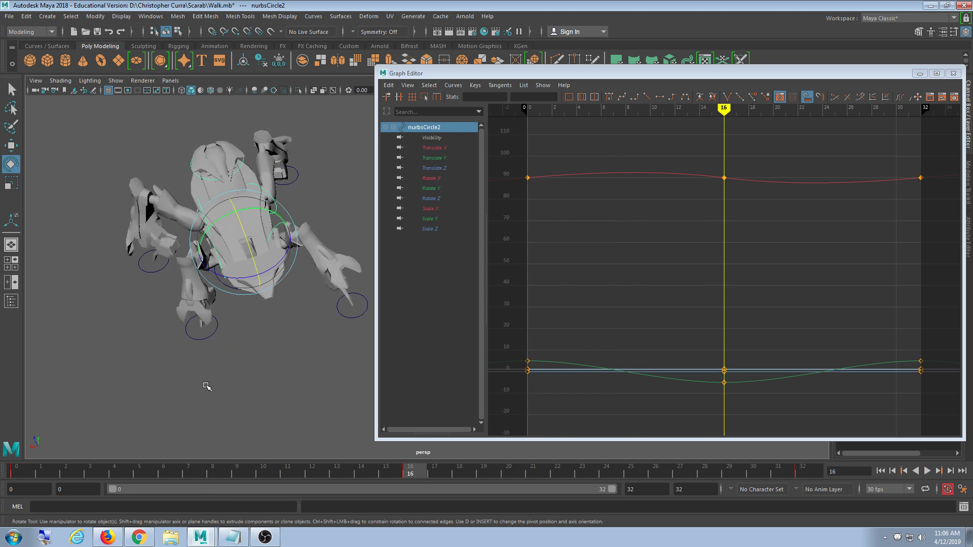
alt+drag(208, 387, 202, 348)
key(alt+v)
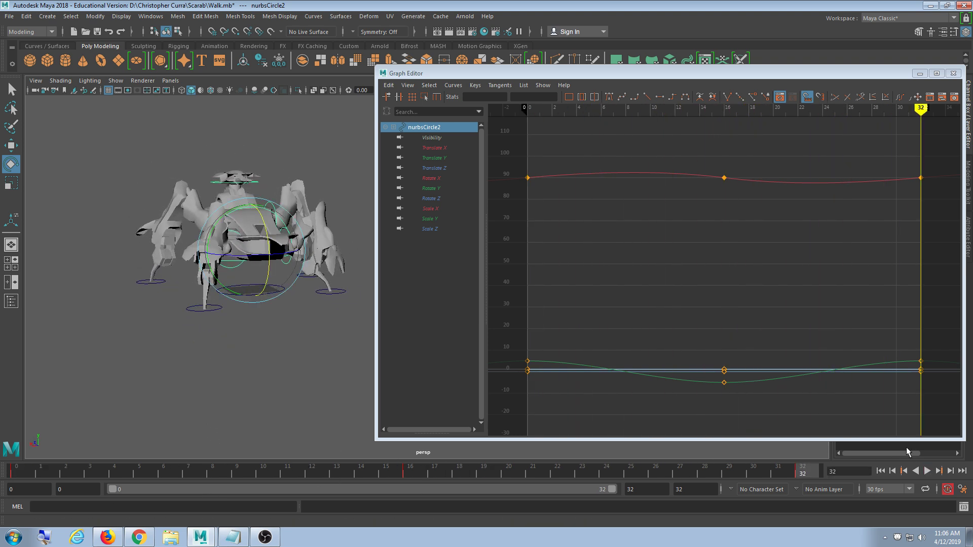
click(927, 471)
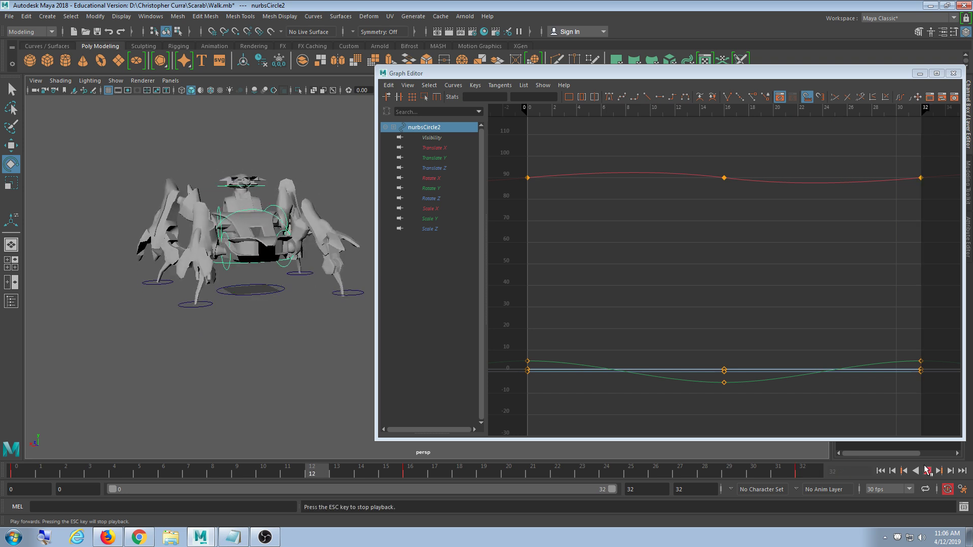
click(925, 467)
alt+drag(149, 296, 159, 334)
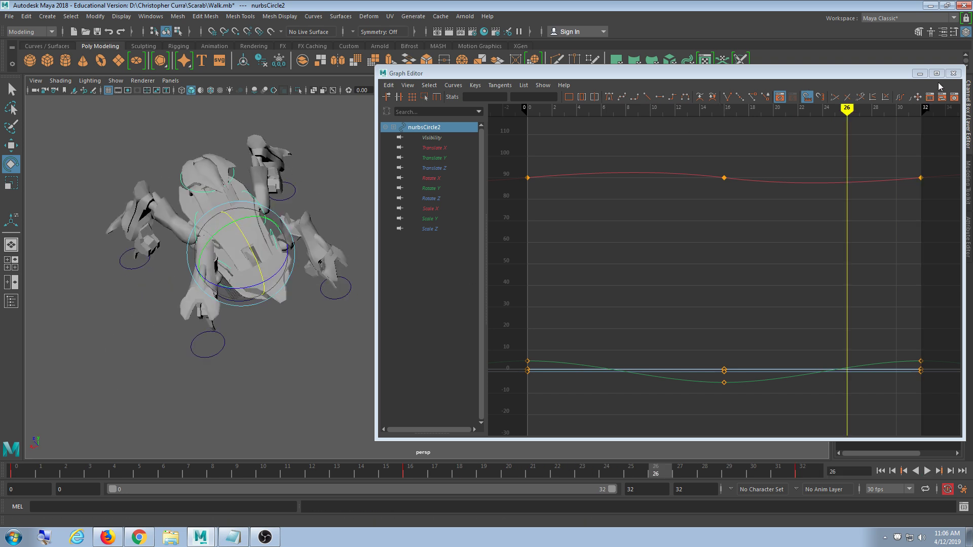
Minimize the Graph Editor and set the body control's Rotate Y to -2.5 at frame 16.
click(920, 74)
alt+drag(445, 401, 424, 466)
click(424, 466)
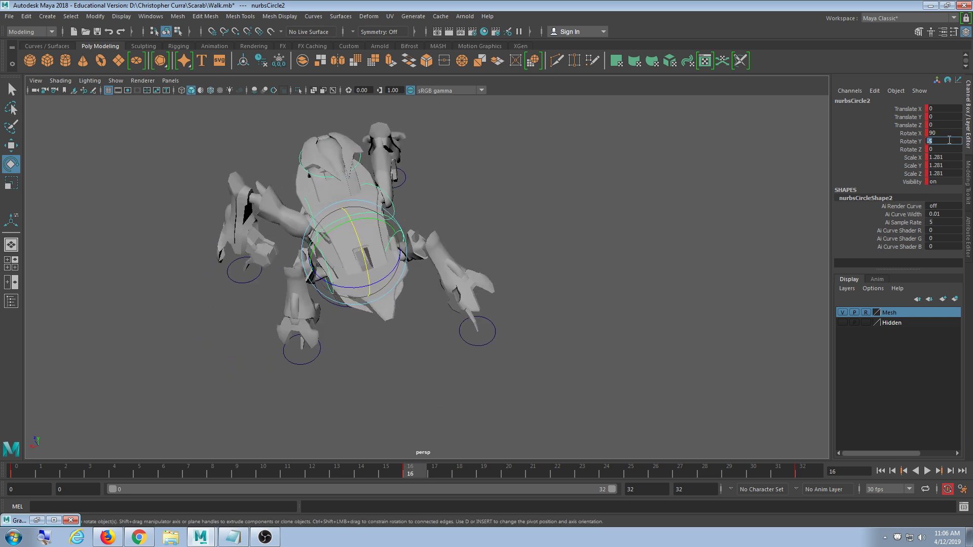
click(949, 141)
text(-2.5)
key(Return)
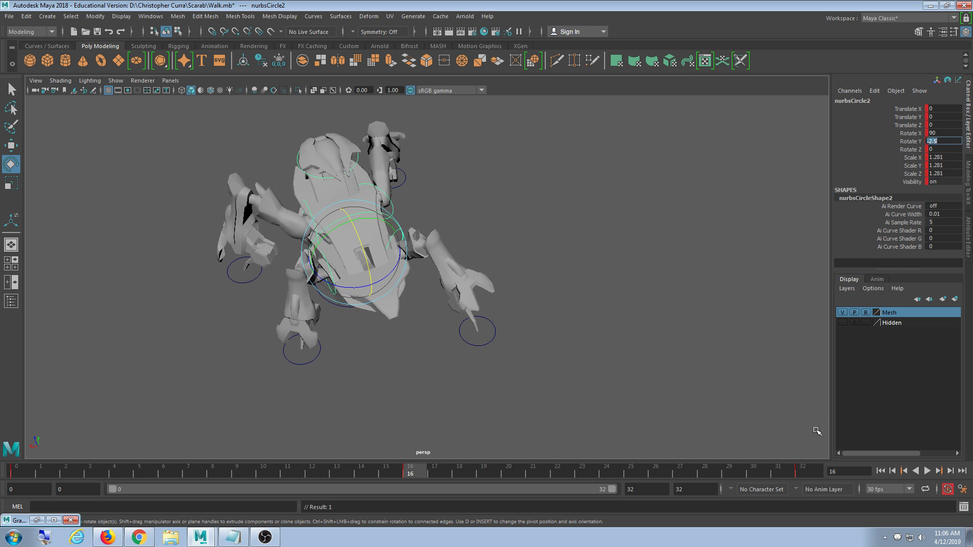
Set the body control's Rotate Y to 2.5 at frame 32.
click(809, 472)
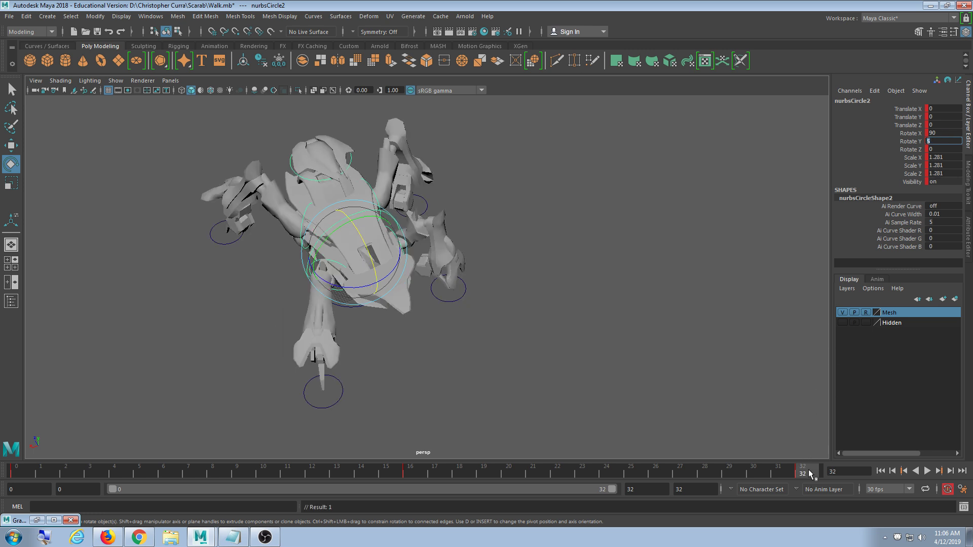
click(939, 142)
text(2.5)
key(Return)
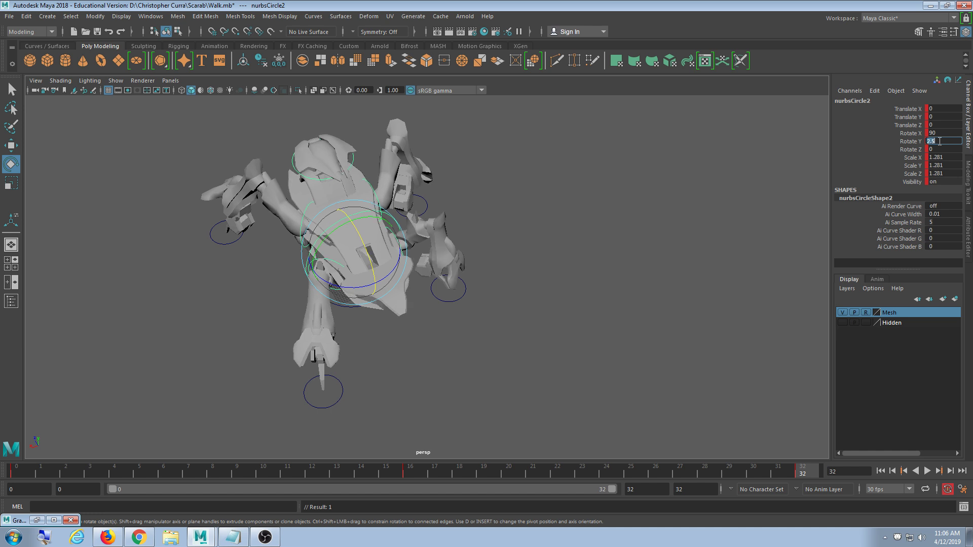
Set the body control's Rotate Y to 2.5 at frame 0 to match the end of the loop.
click(27, 470)
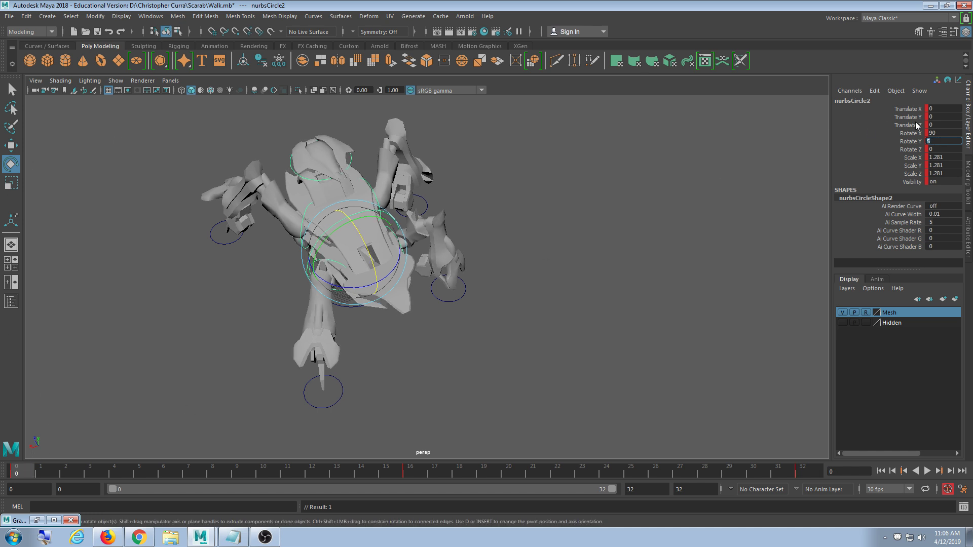
click(945, 142)
text(2.5)
key(Return)
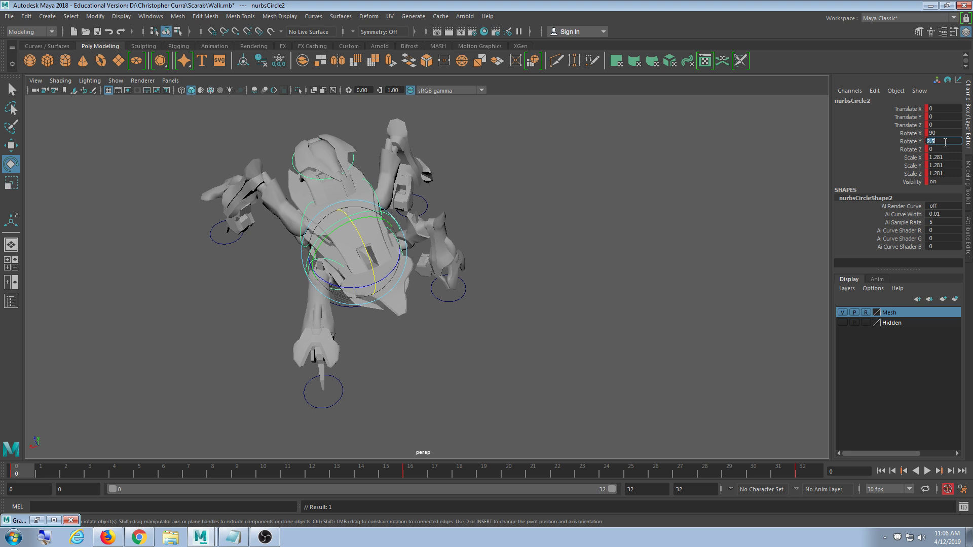
Play the walk cycle and review the reduced body rotation from the front and the side.
click(926, 471)
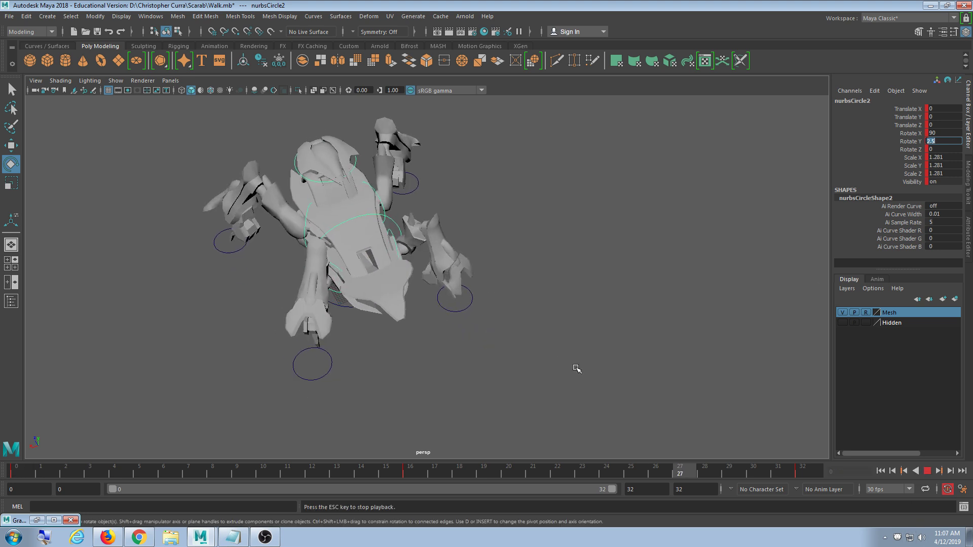
alt+drag(577, 370, 472, 296)
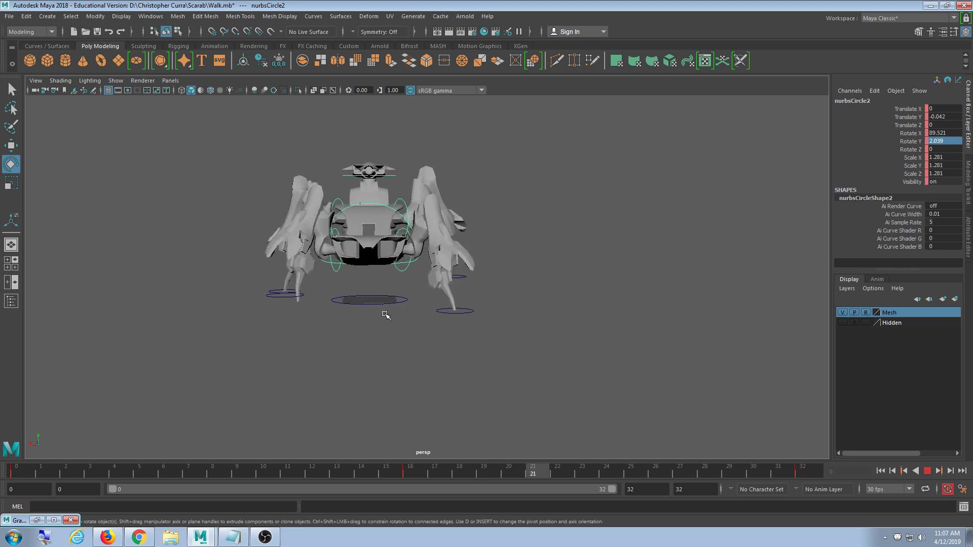
alt+drag(386, 315, 578, 354)
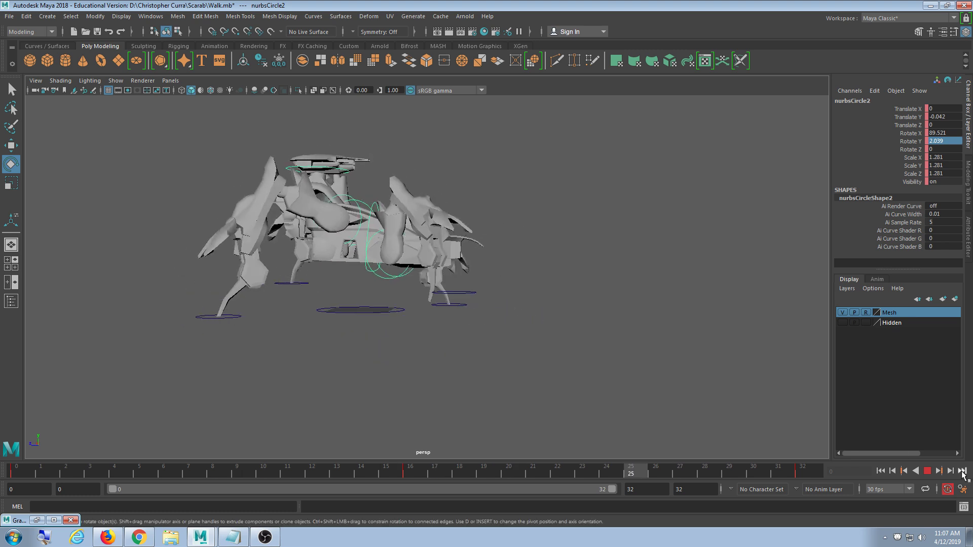
click(927, 472)
Try a Rotate Y of 0 on the near front foot control at frame 29, and undo it.
scroll(529, 350, up, 4)
alt+middle_drag(474, 335, 477, 313)
click(458, 324)
key(alt+v)
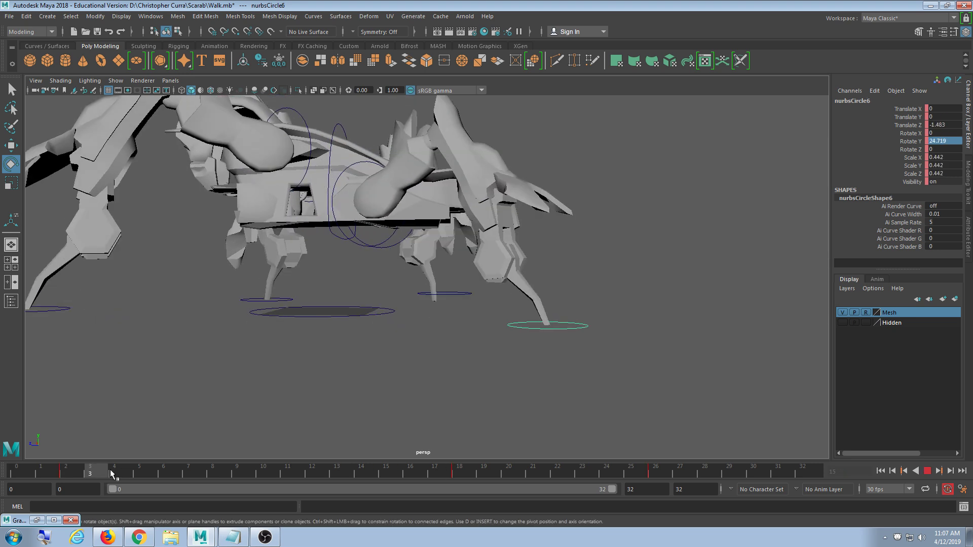
drag(577, 468, 732, 472)
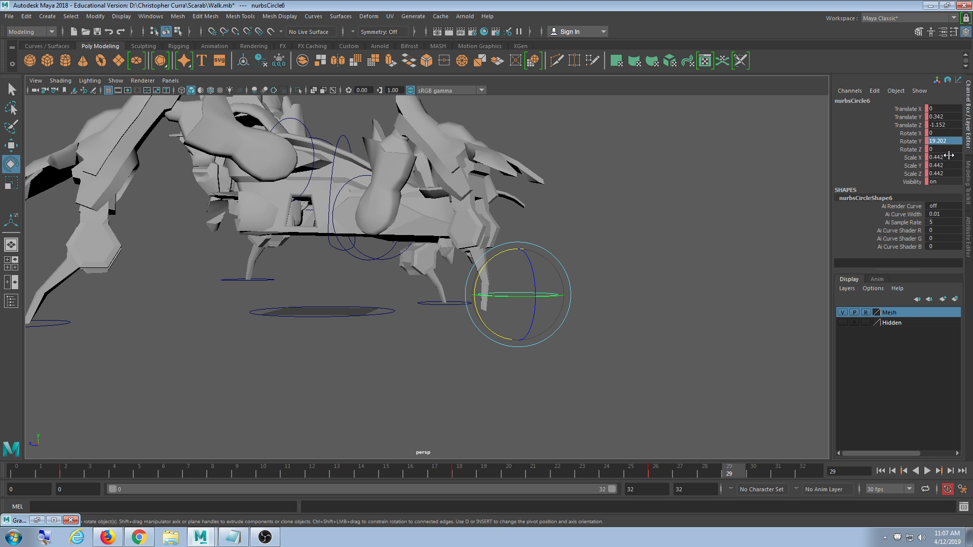
text(0)
key(Return)
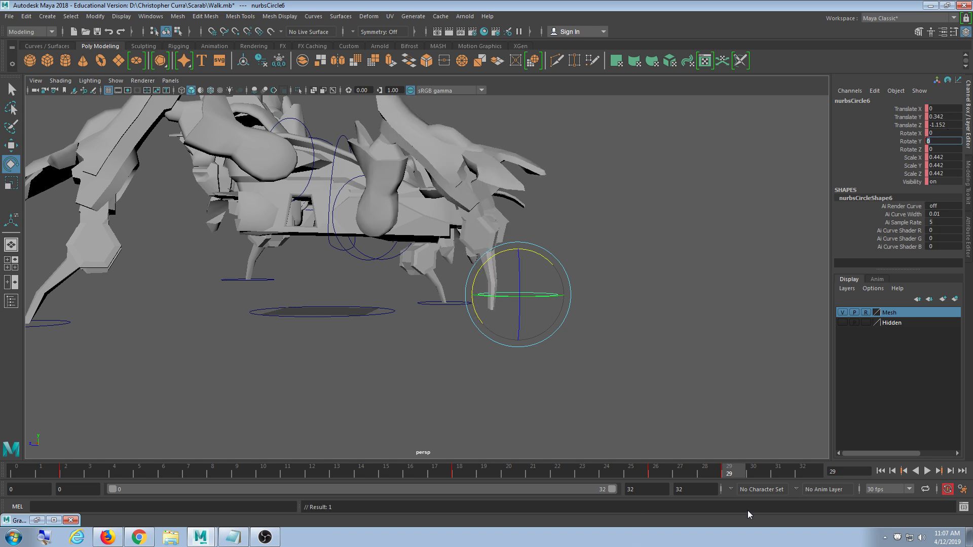
key(ctrl+z)
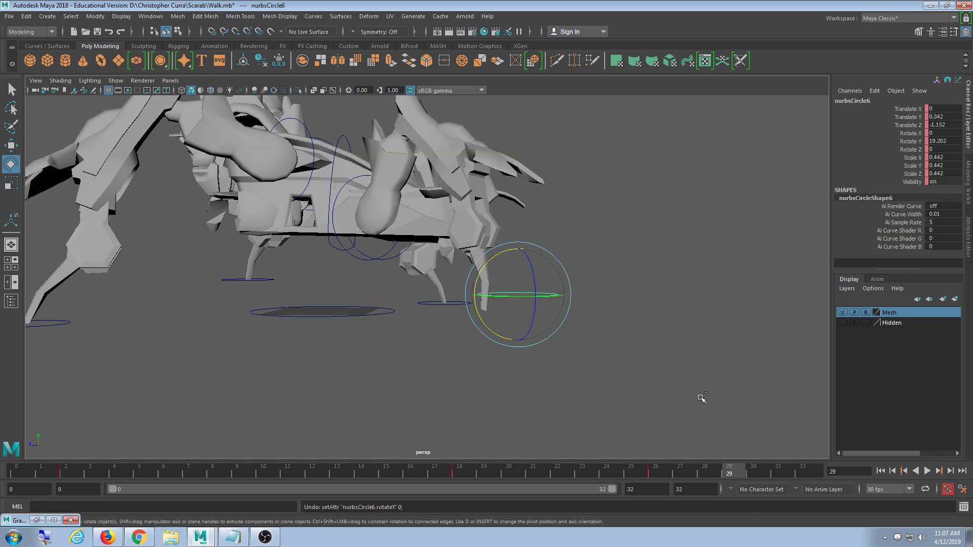
Show the locators in the viewport and select the one at the near front leg's lower joint.
click(644, 290)
alt+drag(643, 290, 561, 297)
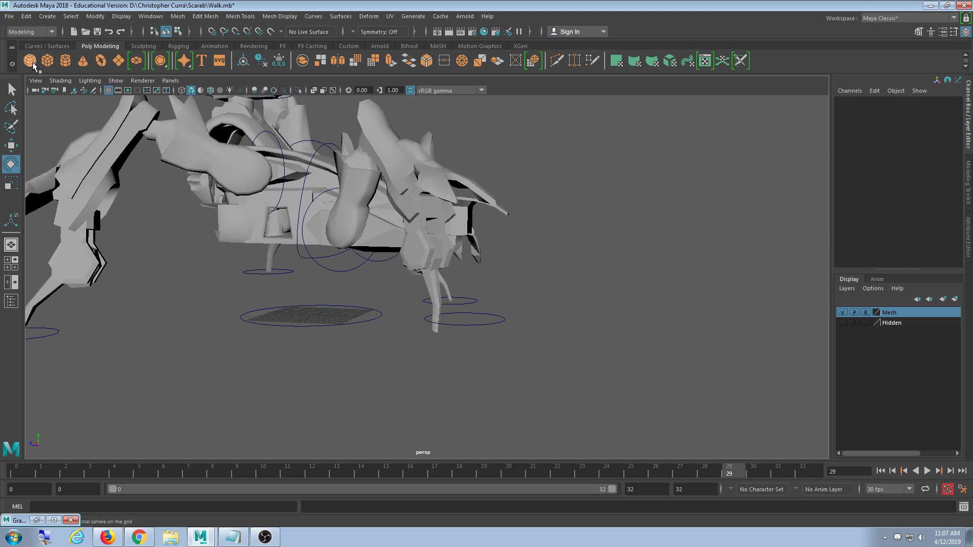
click(115, 81)
click(129, 111)
click(454, 243)
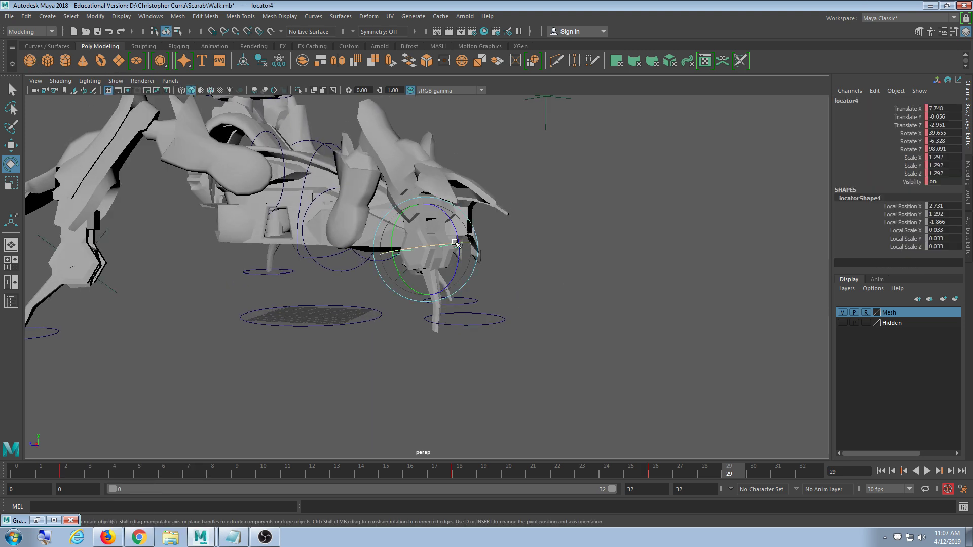
Try a rotation of 0 on all three axes of the near front leg's locator at frame 29, and undo it.
key(alt+v)
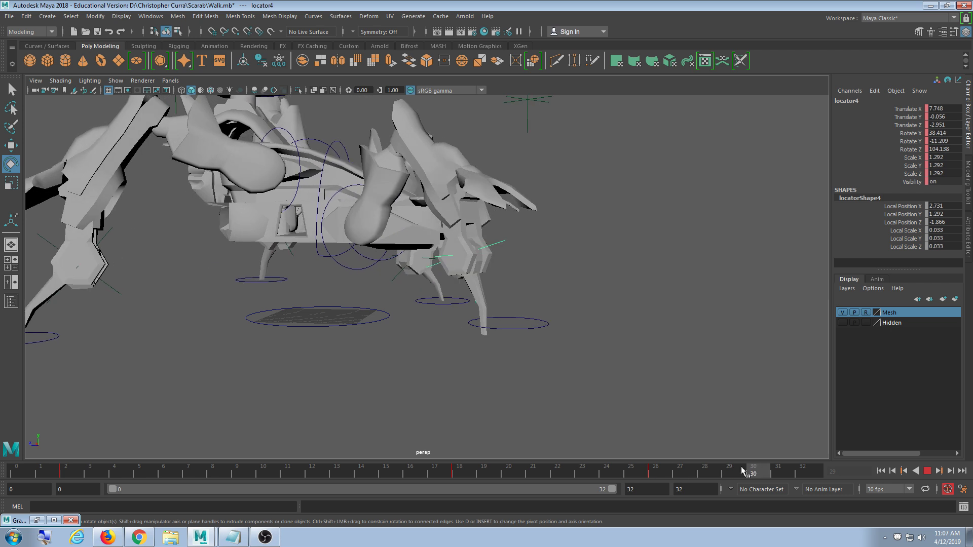
key(alt+v)
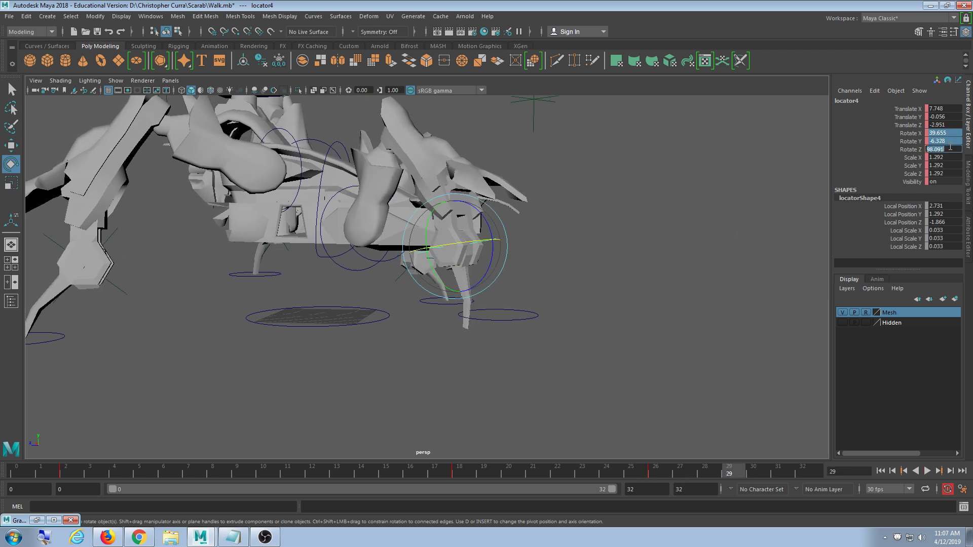
text(0)
key(Return)
alt+drag(467, 291, 804, 490)
key(ctrl+z)
Deselect the locator and play the walk cycle with the whole robot in view from the front.
scroll(635, 432, down, 3)
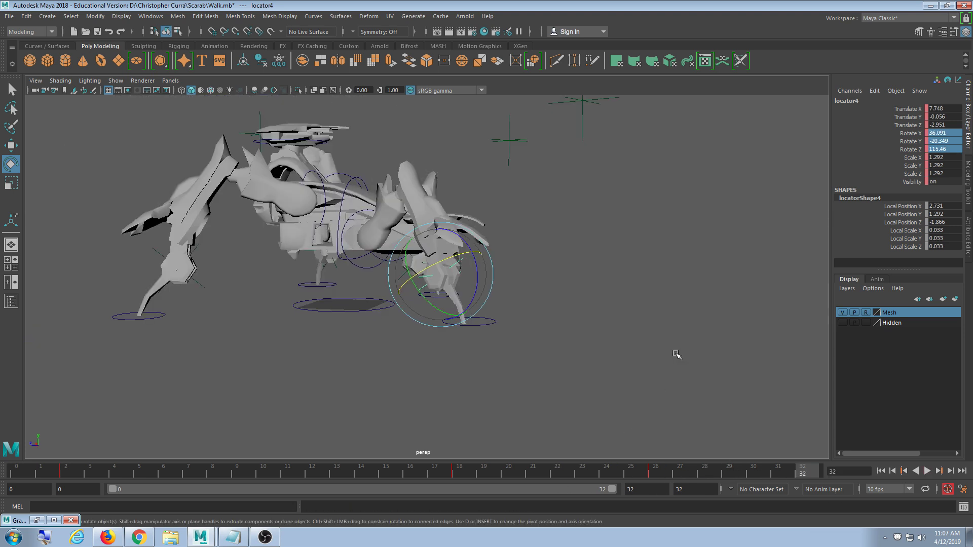
alt+drag(677, 355, 598, 360)
click(599, 360)
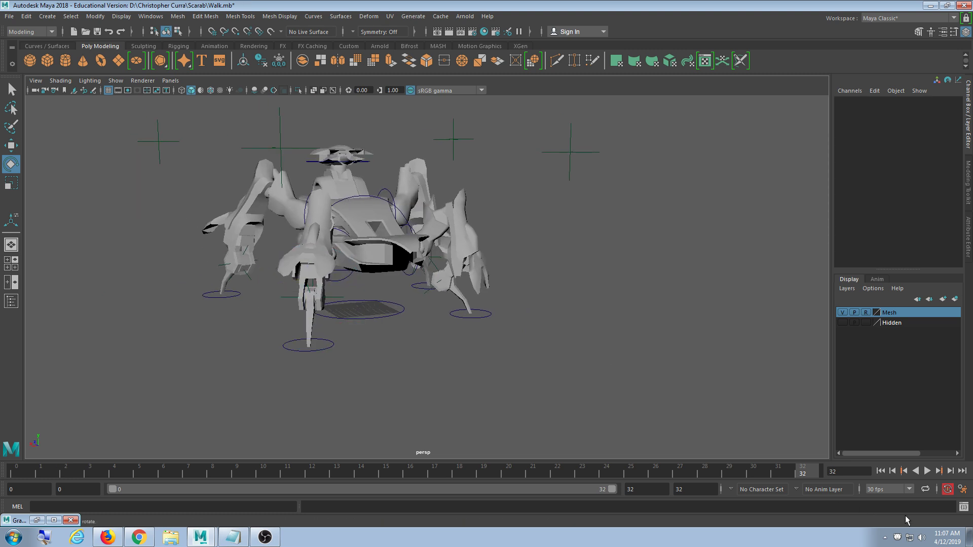
click(924, 471)
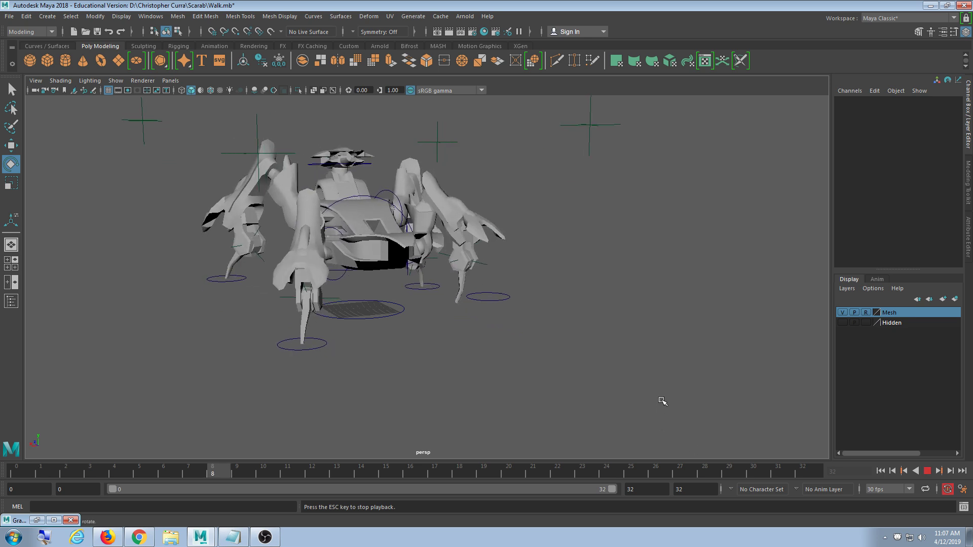
Display only polygons in the viewport and review the playing walk cycle from the front and the side.
click(111, 81)
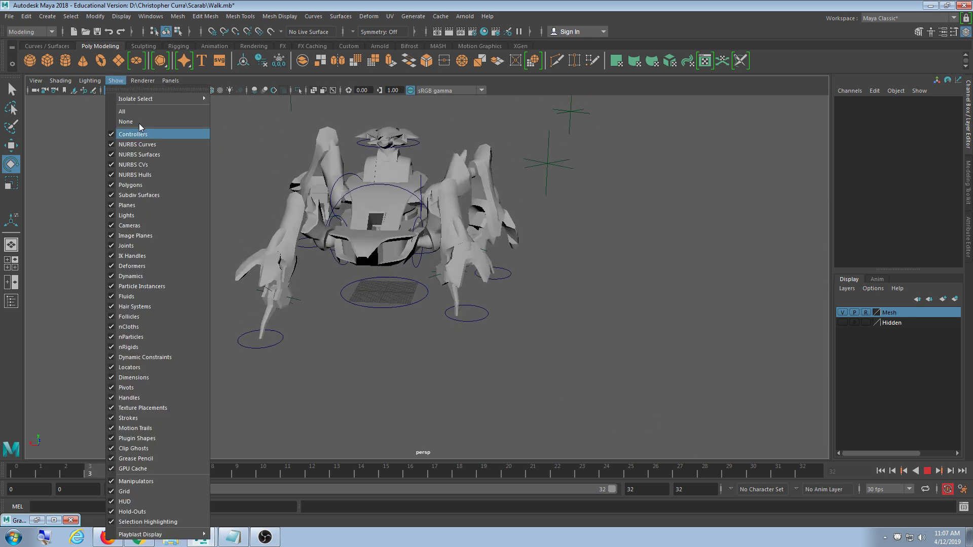
click(133, 121)
click(115, 80)
click(139, 183)
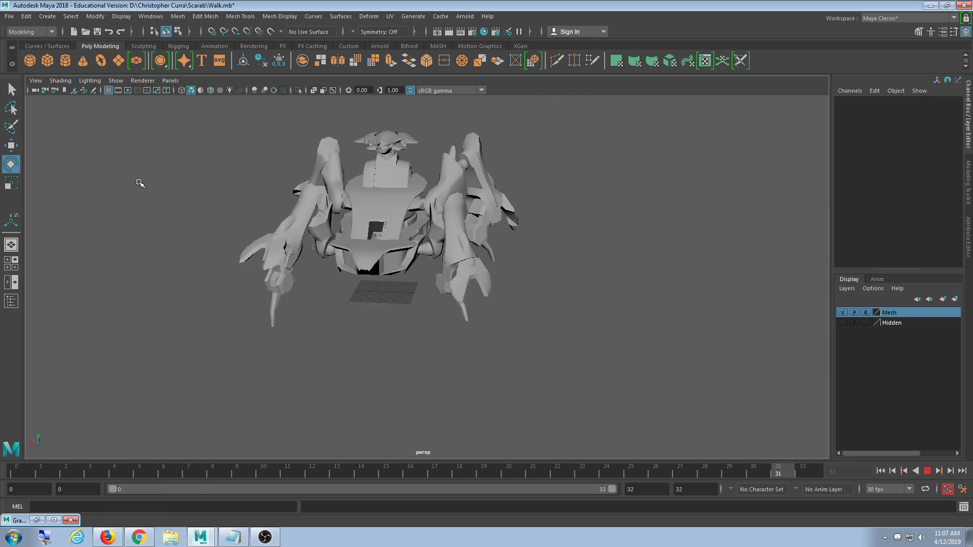
alt+drag(552, 328, 394, 331)
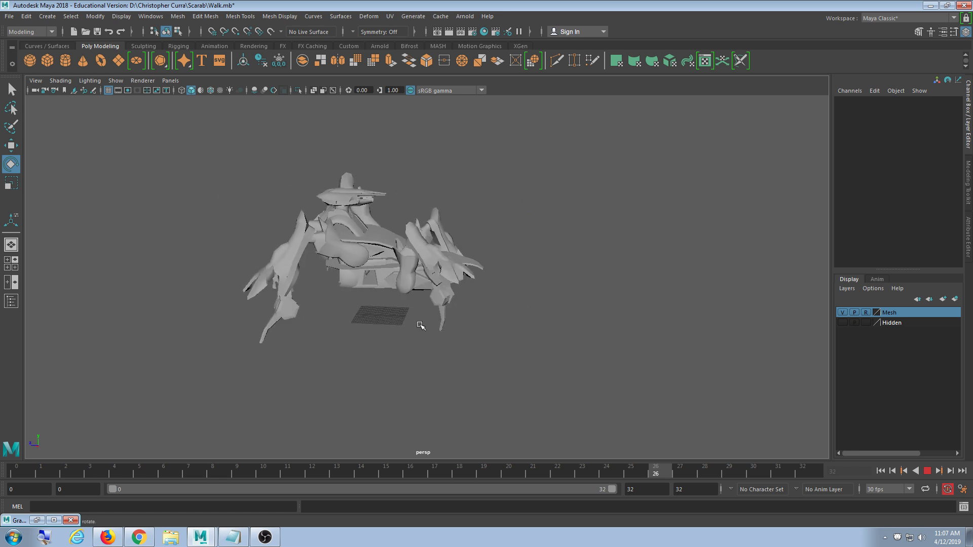